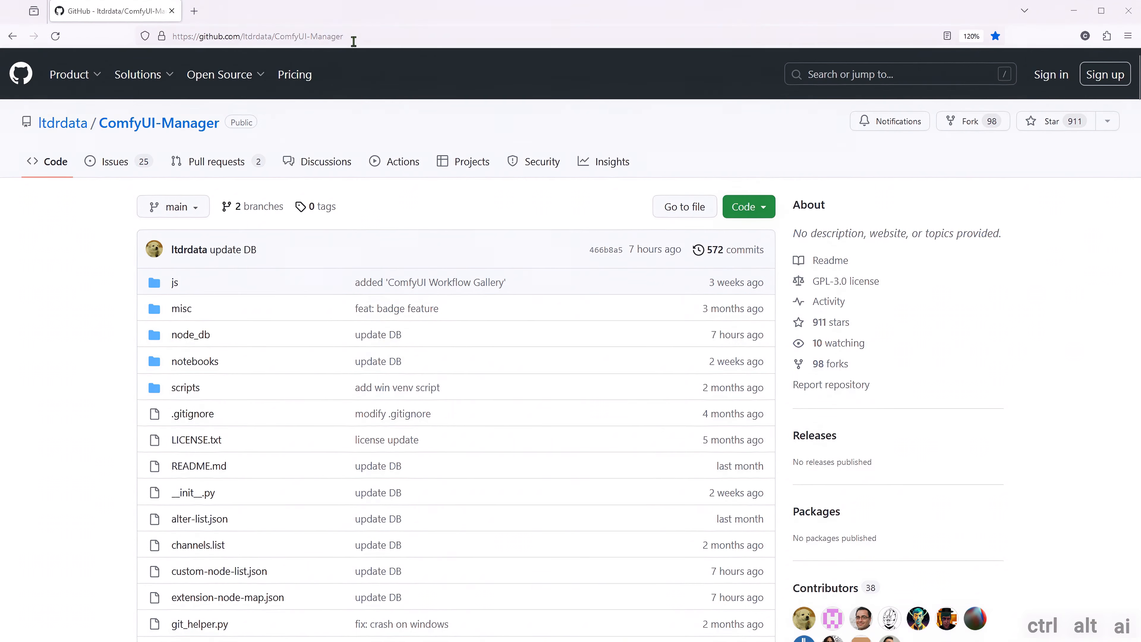
- Copy the HTTPS clone URL of the ltdrdata/ComfyUI-Manager repository
click(352, 36)
click(749, 206)
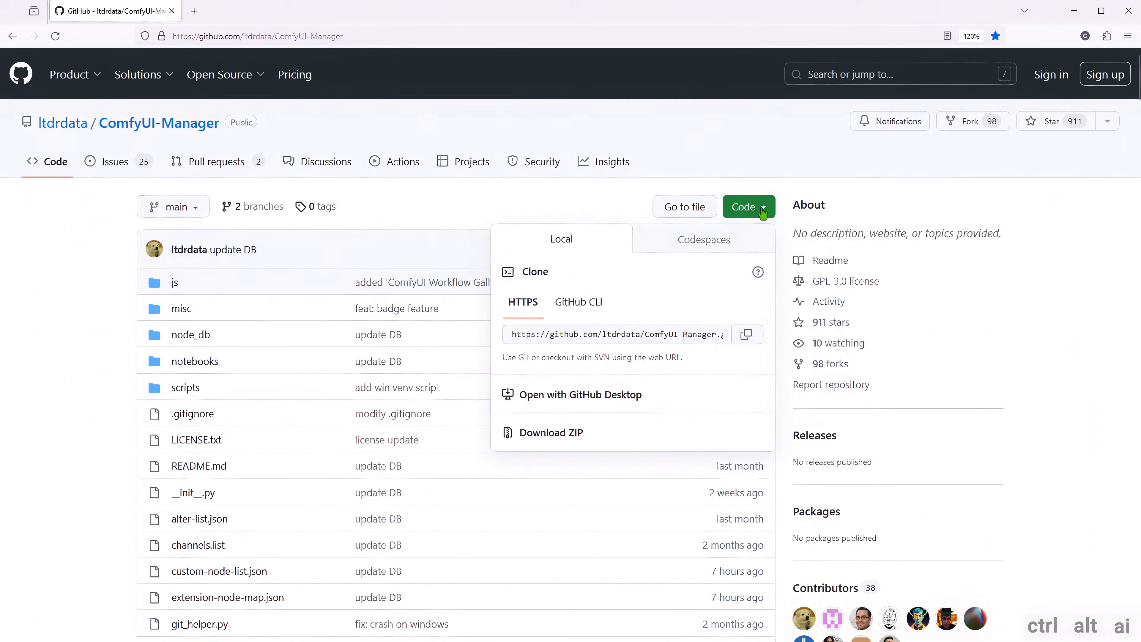
click(743, 334)
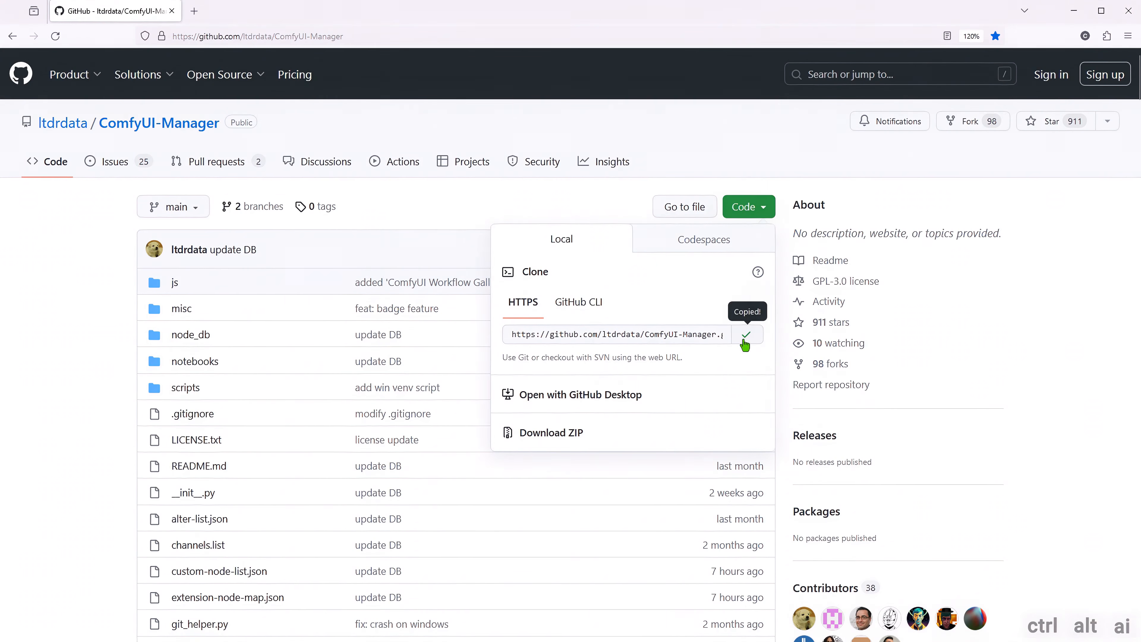
- Switch to File Explorer and open a terminal in the custom_nodes folder inside ComfyUI_windows_portable\ComfyUI
key(alt+Tab)
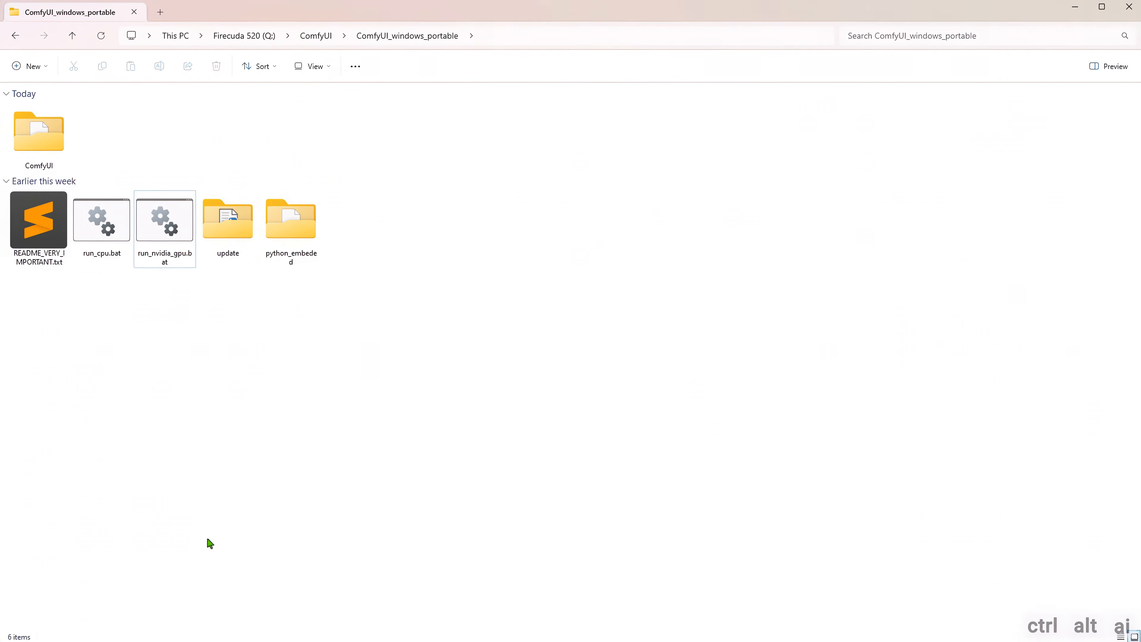
double_click(39, 142)
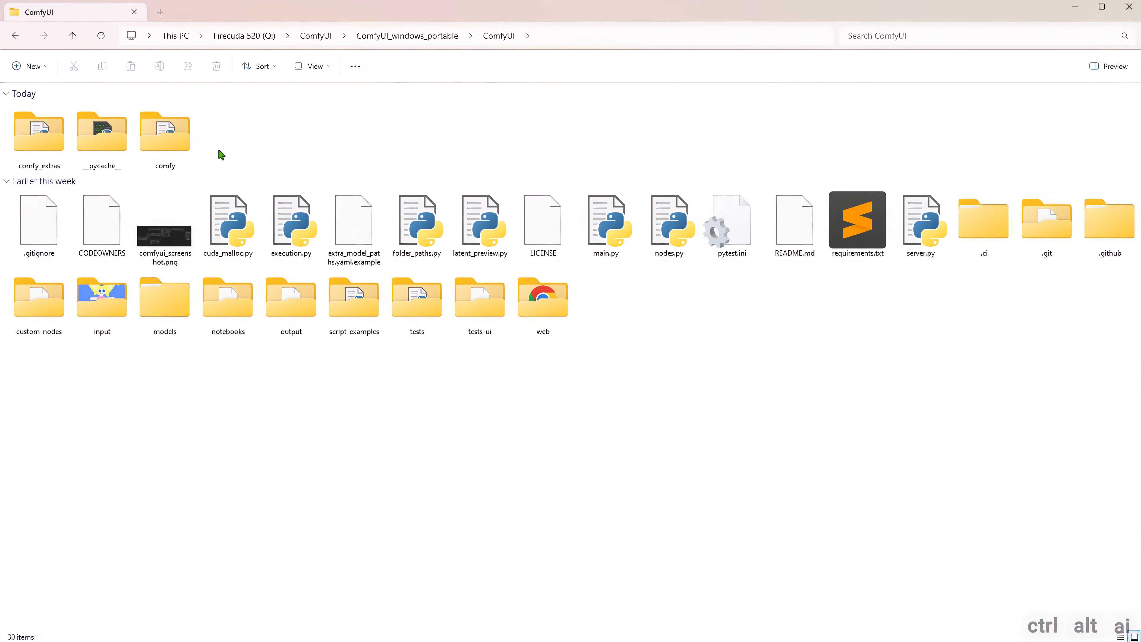
double_click(37, 315)
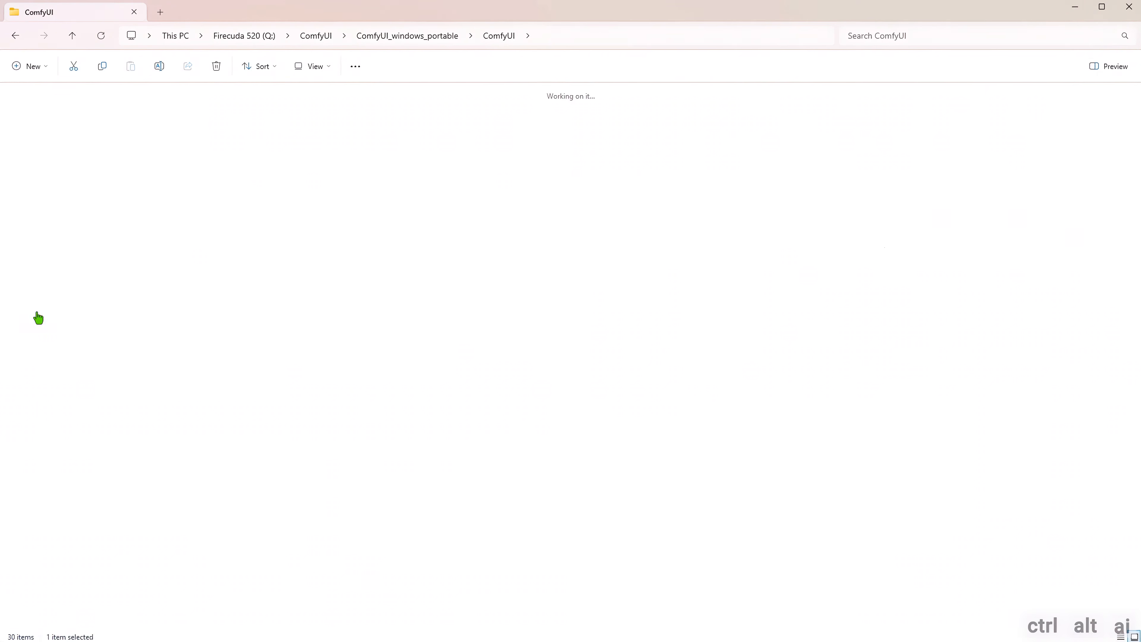
right_click(160, 207)
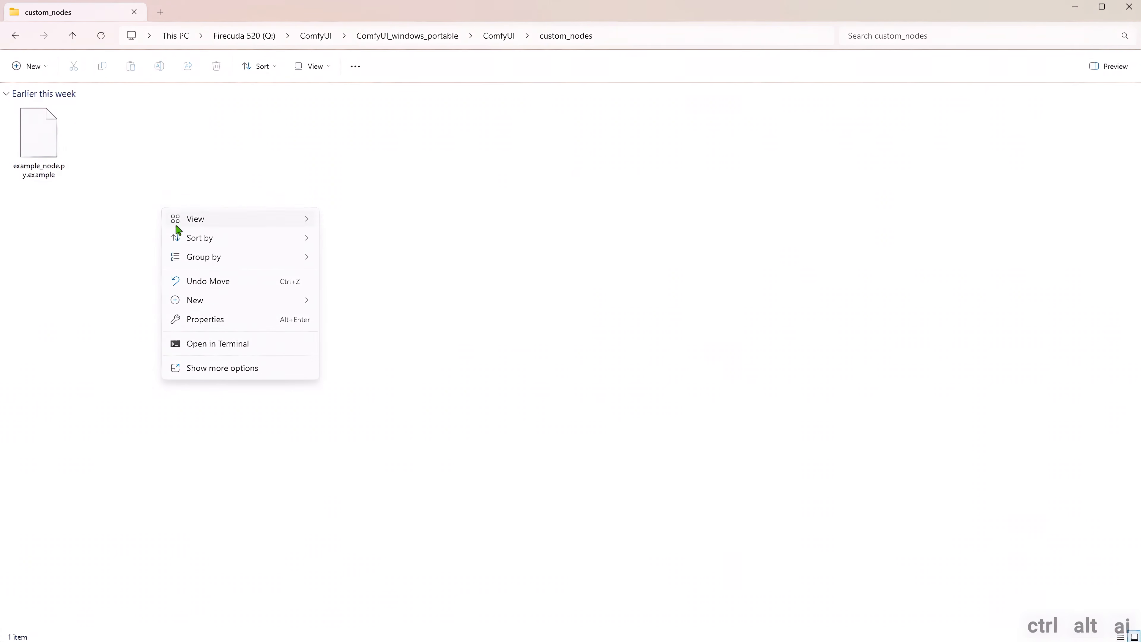
click(211, 343)
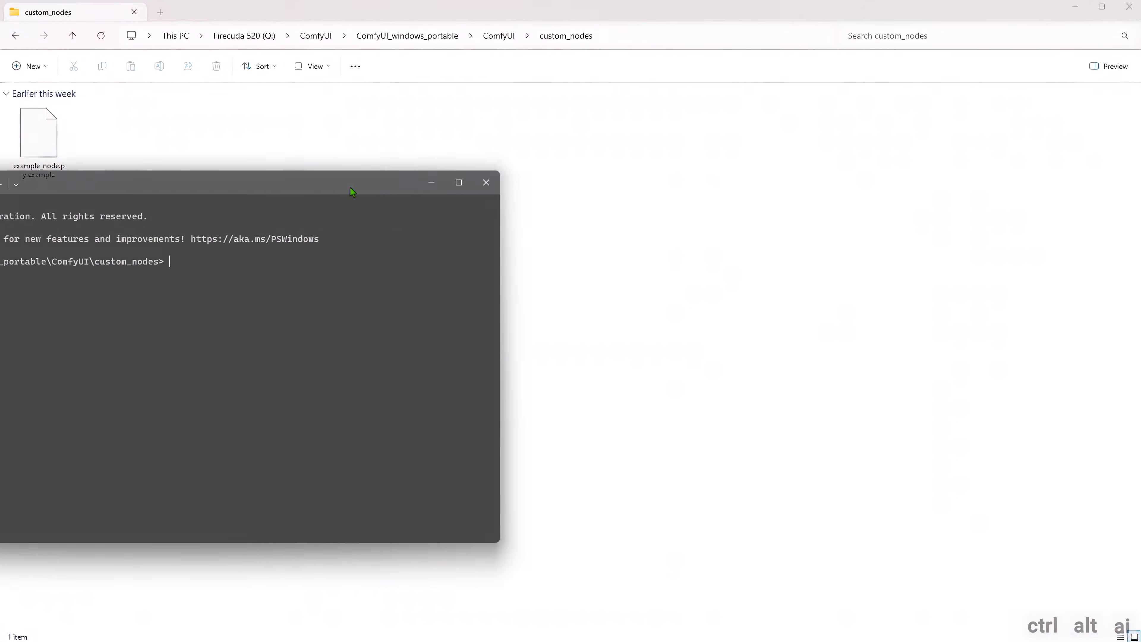
text(git clone)
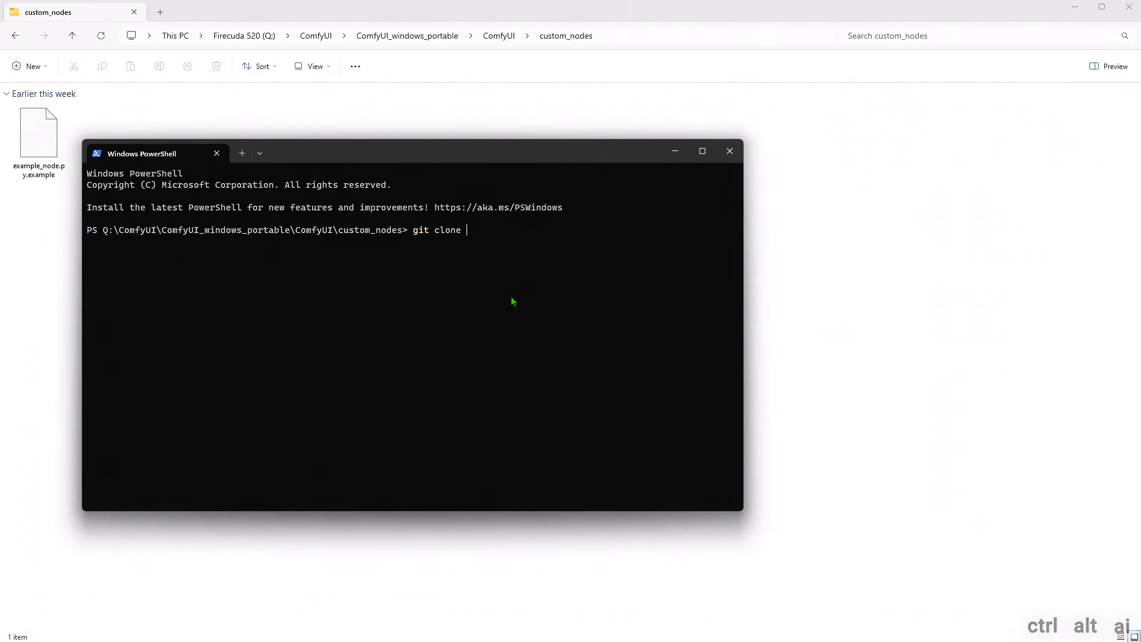
key(ctrl+v)
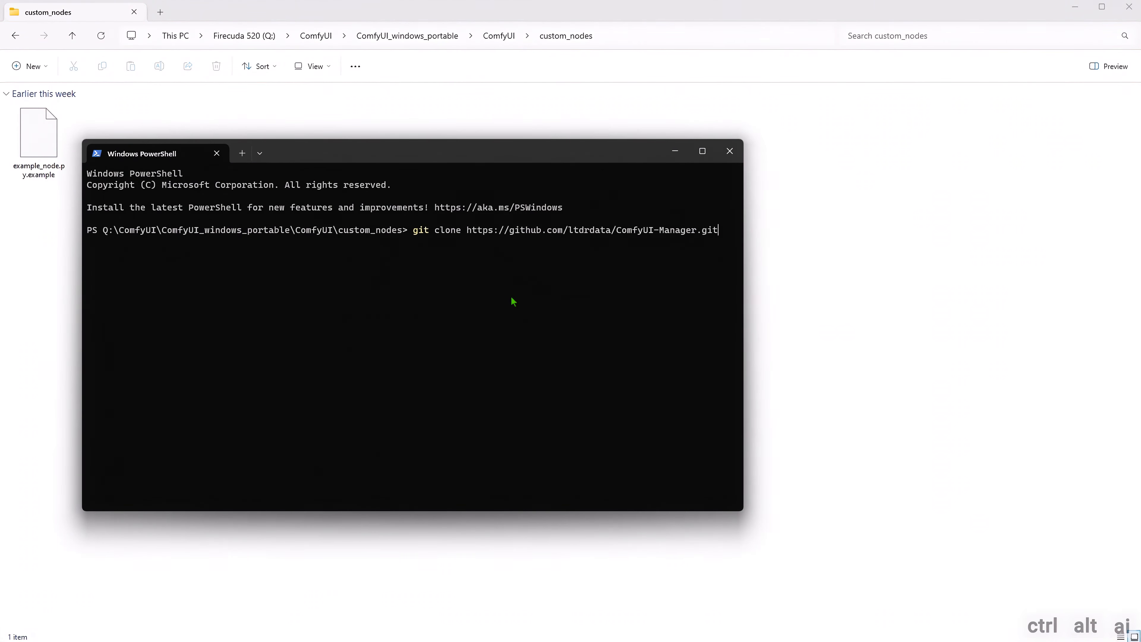
key(Return)
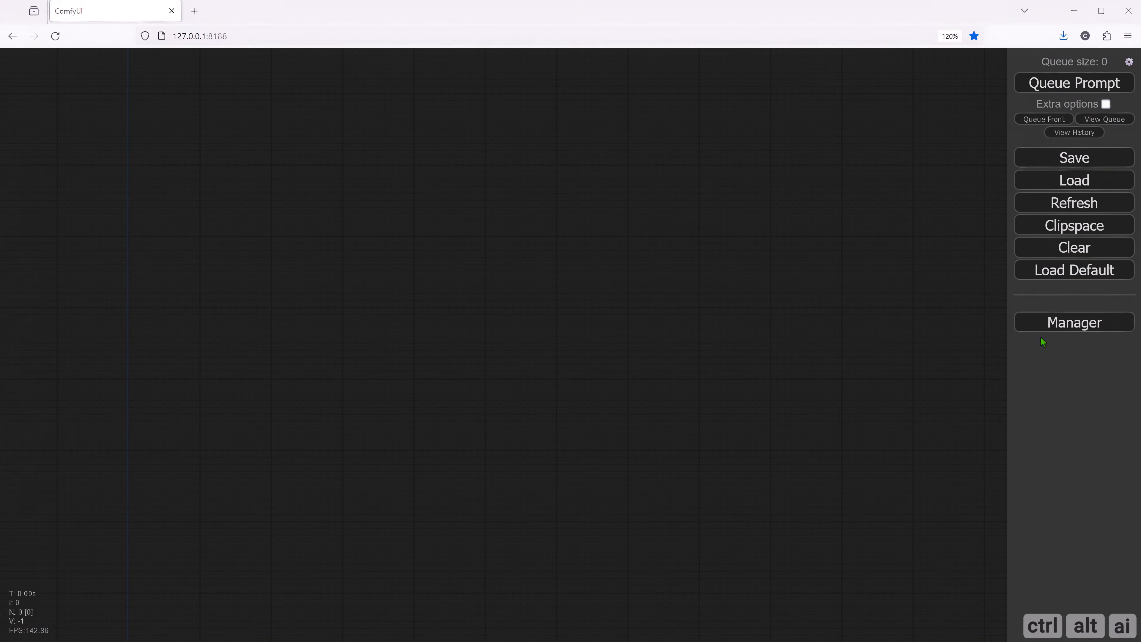
- Search the ComfyUI Manager's custom nodes for "controlnet" and install ComfyUI's ControlNet Auxiliary Preprocessors
click(1052, 327)
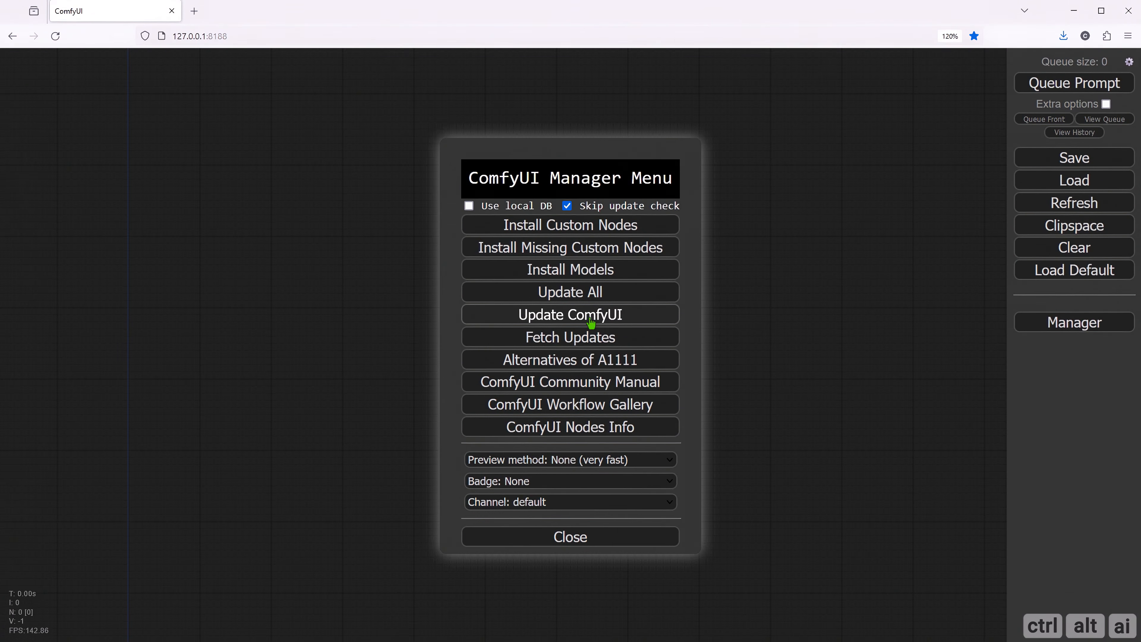
click(585, 231)
click(950, 36)
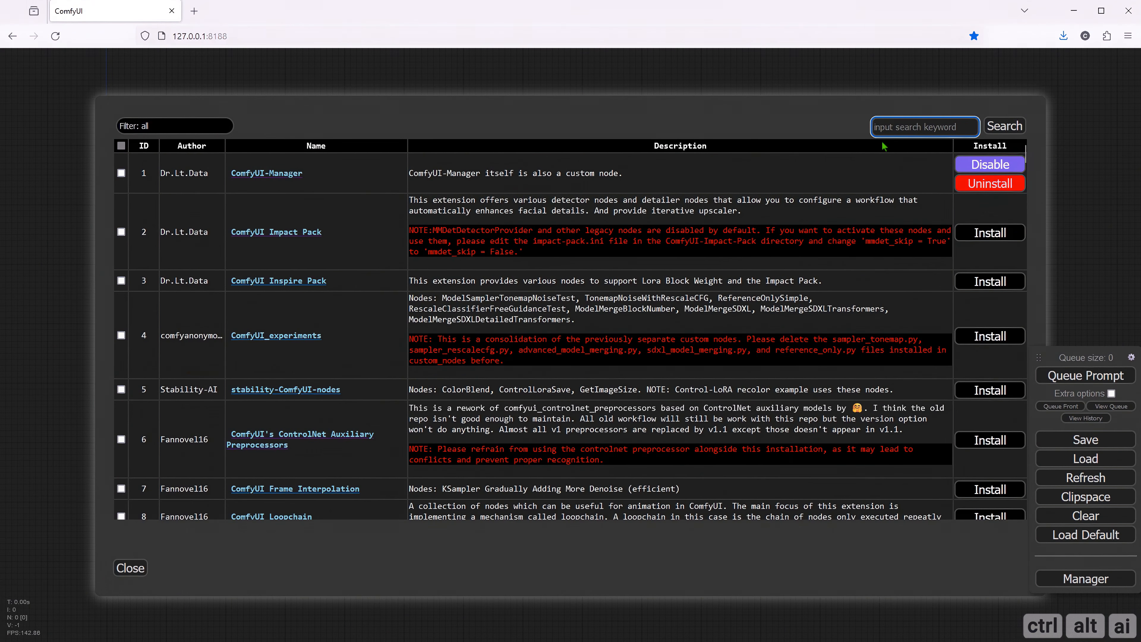
text(controlnet)
key(Return)
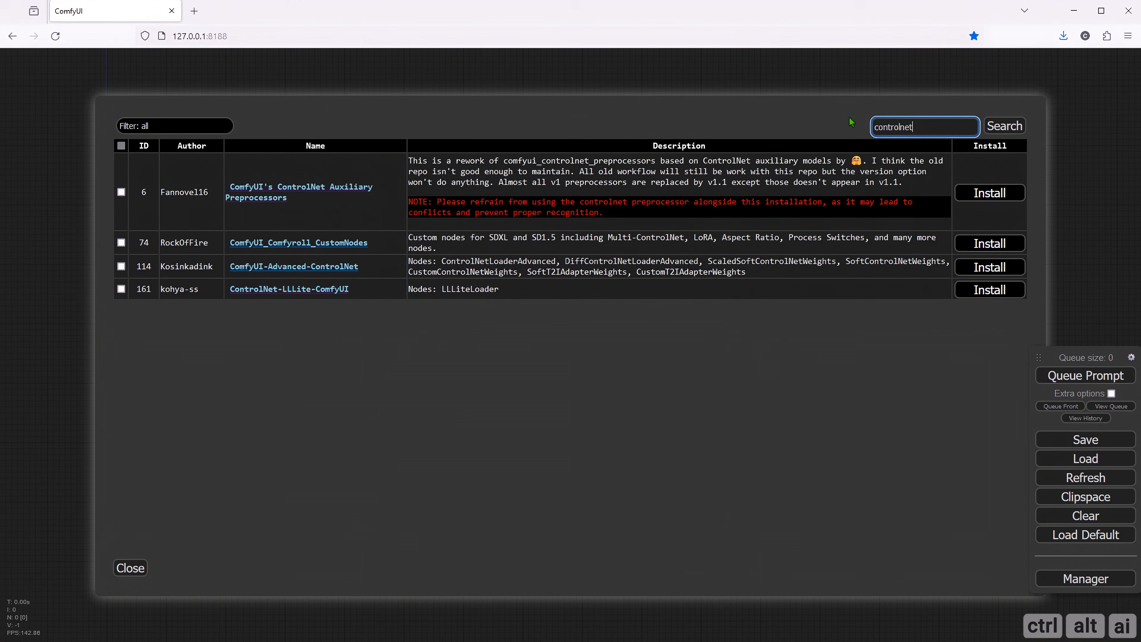
click(971, 194)
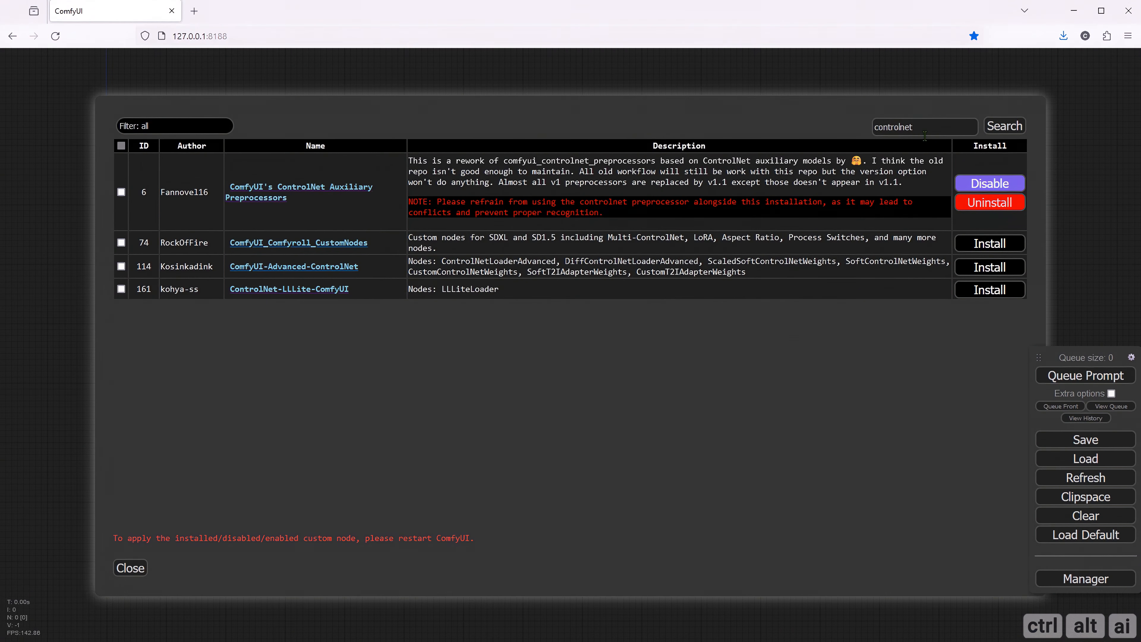
click(137, 575)
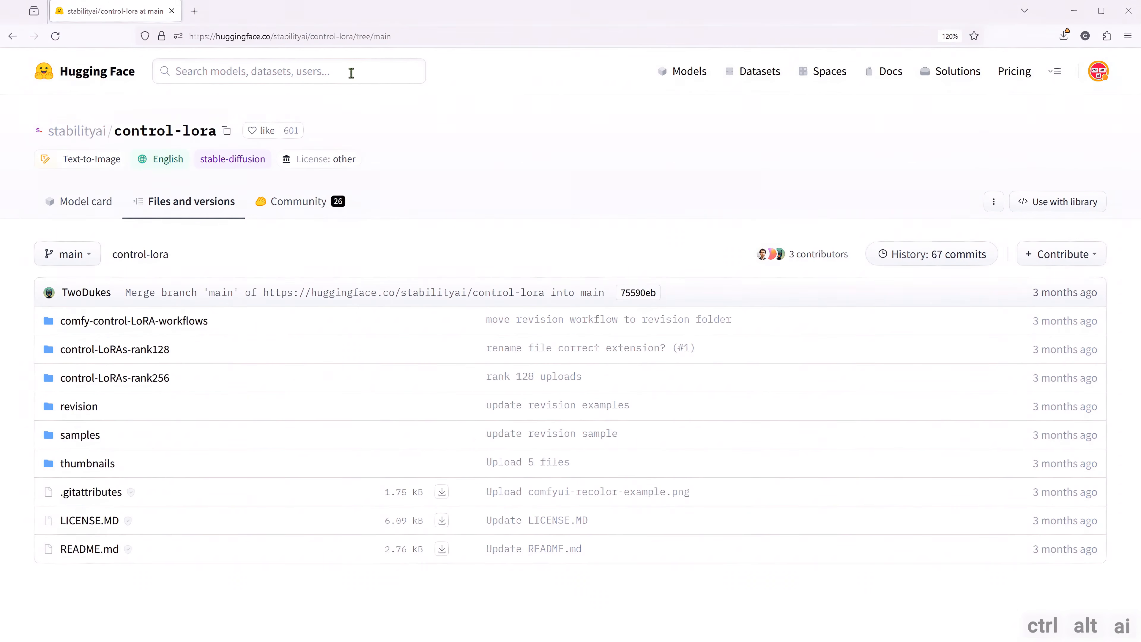
- Open the control-LoRAs-rank256 folder of stabilityai/control-lora and start downloading control-lora-canny-rank256.safetensors
click(370, 39)
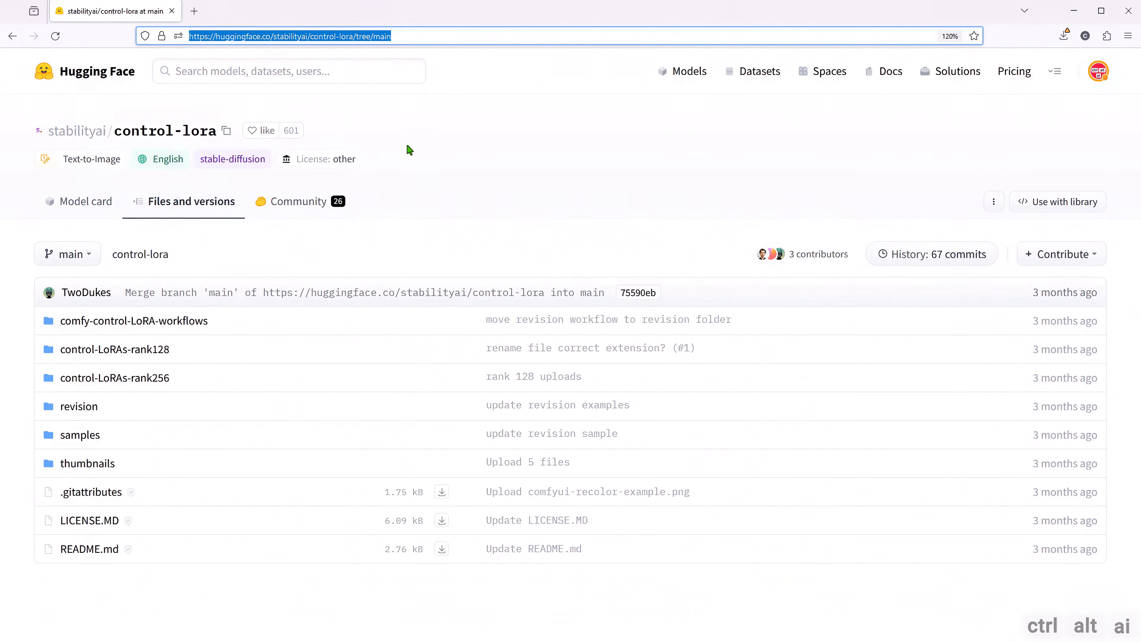
click(409, 149)
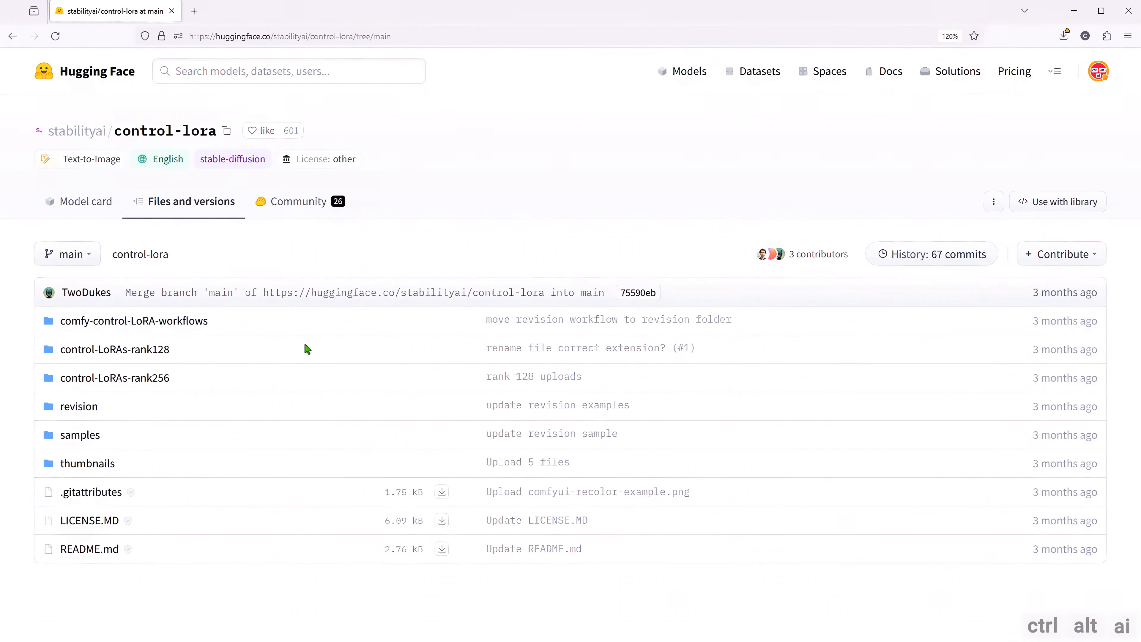
click(127, 382)
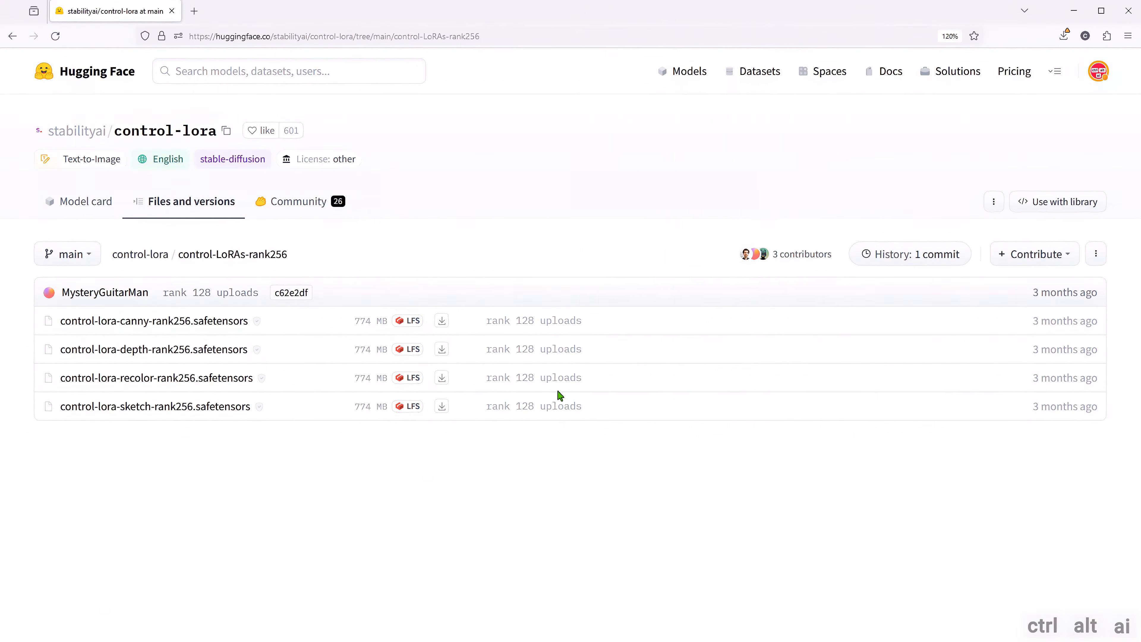
click(442, 322)
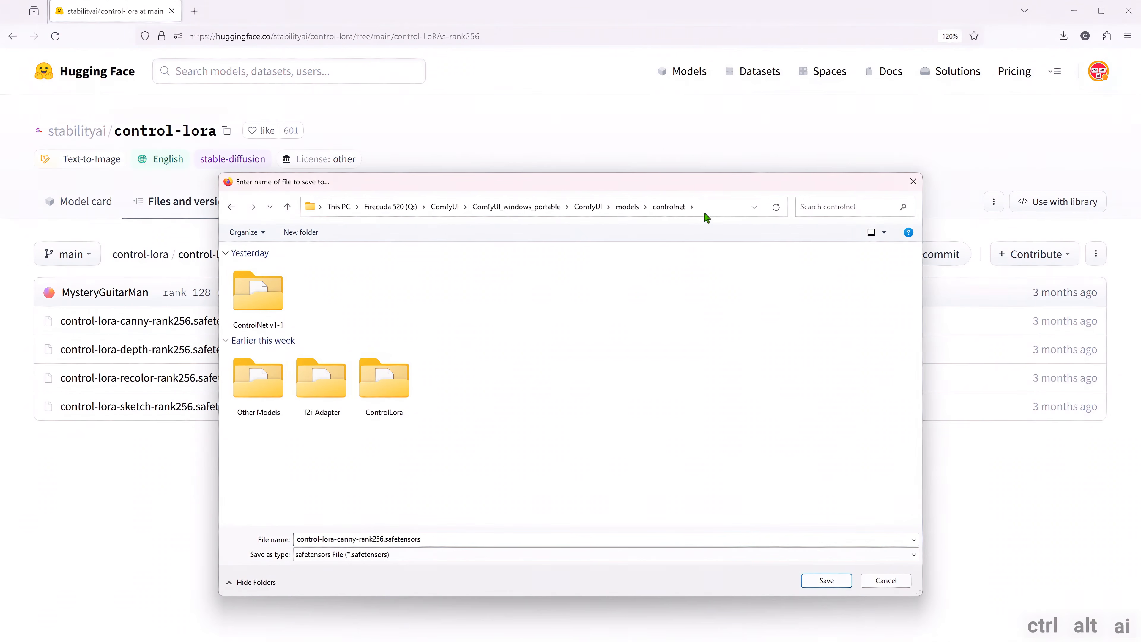
- Choose the ControlLora folder inside ComfyUI\models\controlnet as the save location for the canny model
click(711, 207)
drag(561, 209, 325, 210)
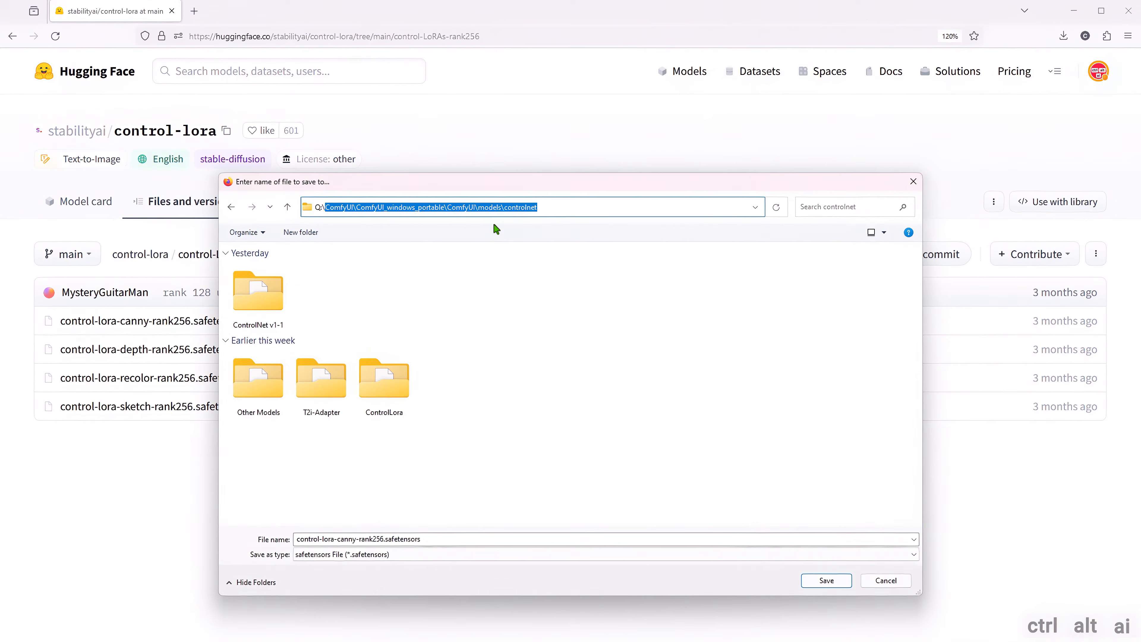
click(514, 394)
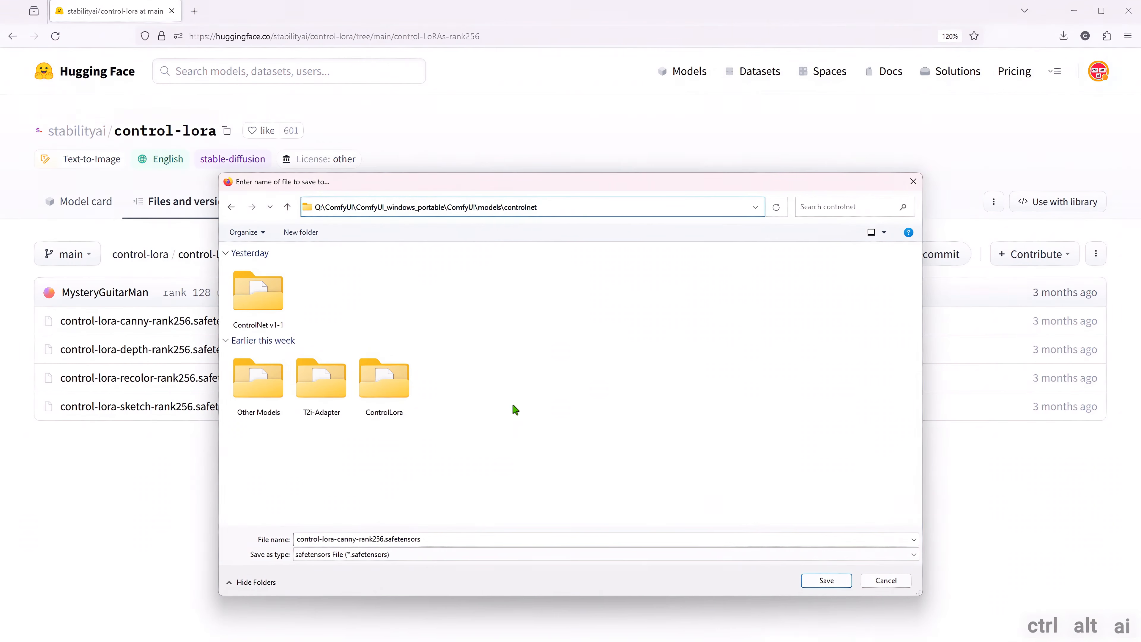
click(281, 312)
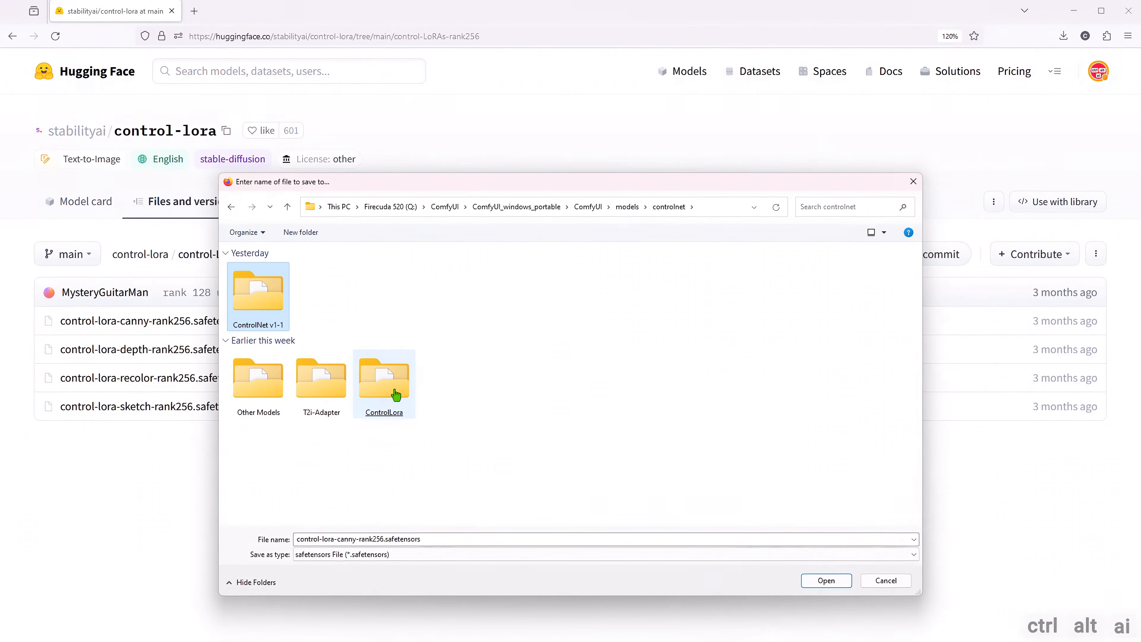
click(390, 404)
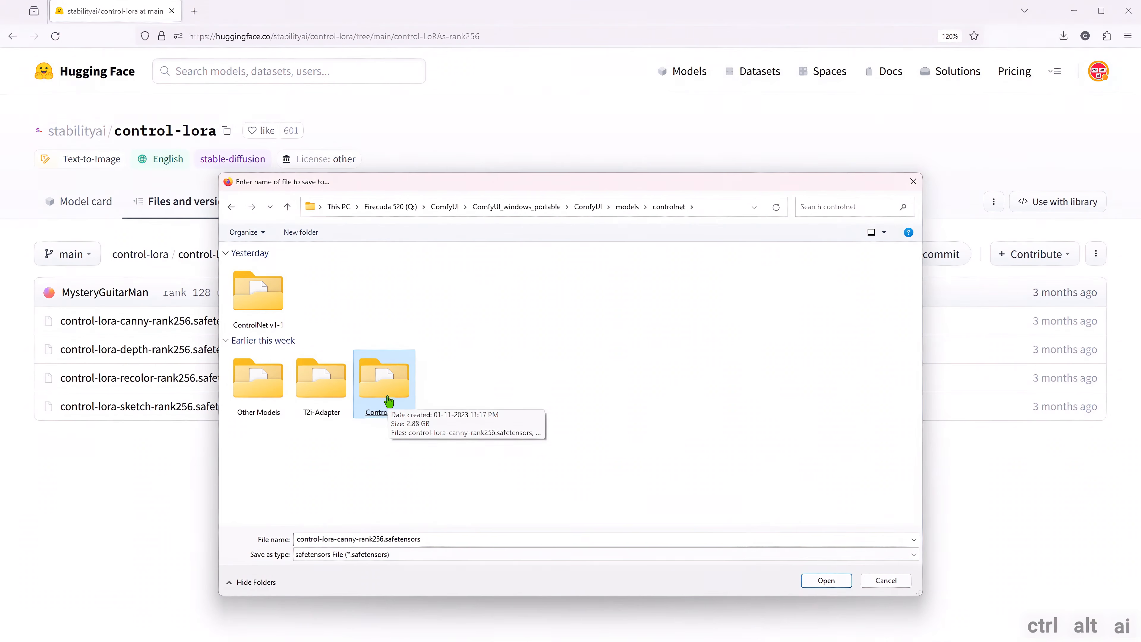
double_click(389, 402)
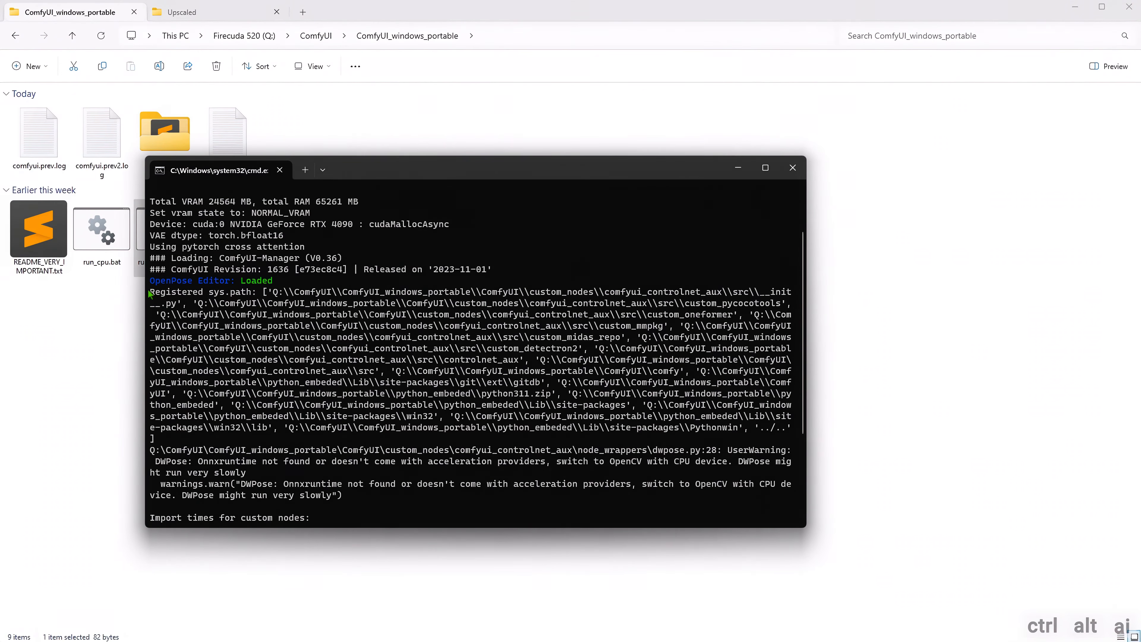
- Examine the ComfyUI startup log, covering the registered sys.path entries and the DWPose Onnxruntime warning
drag(149, 292, 207, 444)
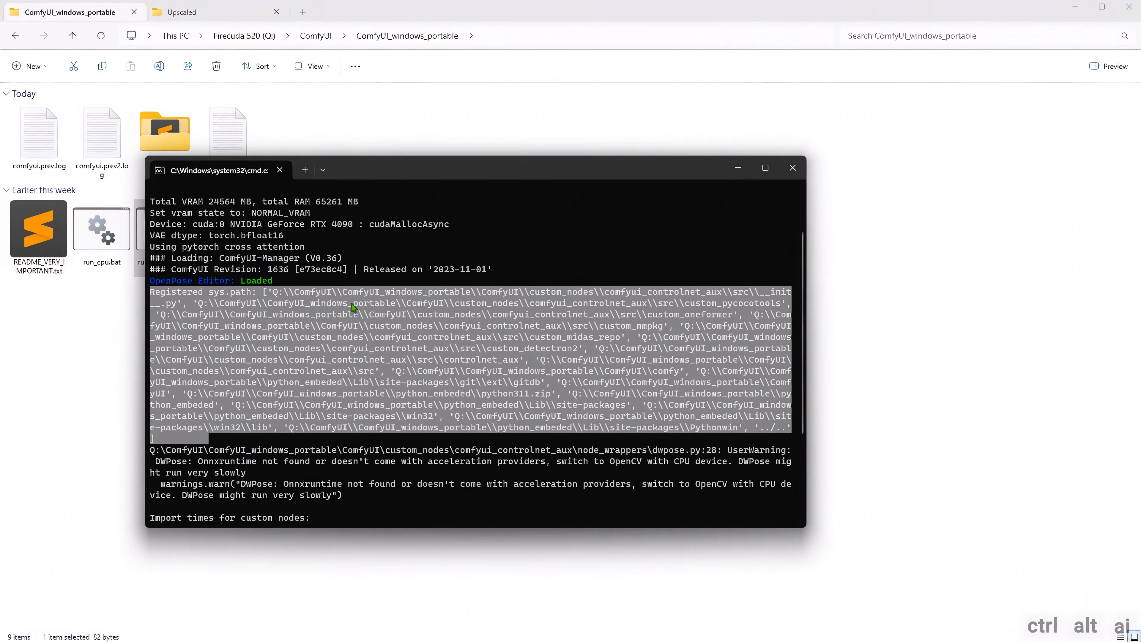
key(ctrl+c)
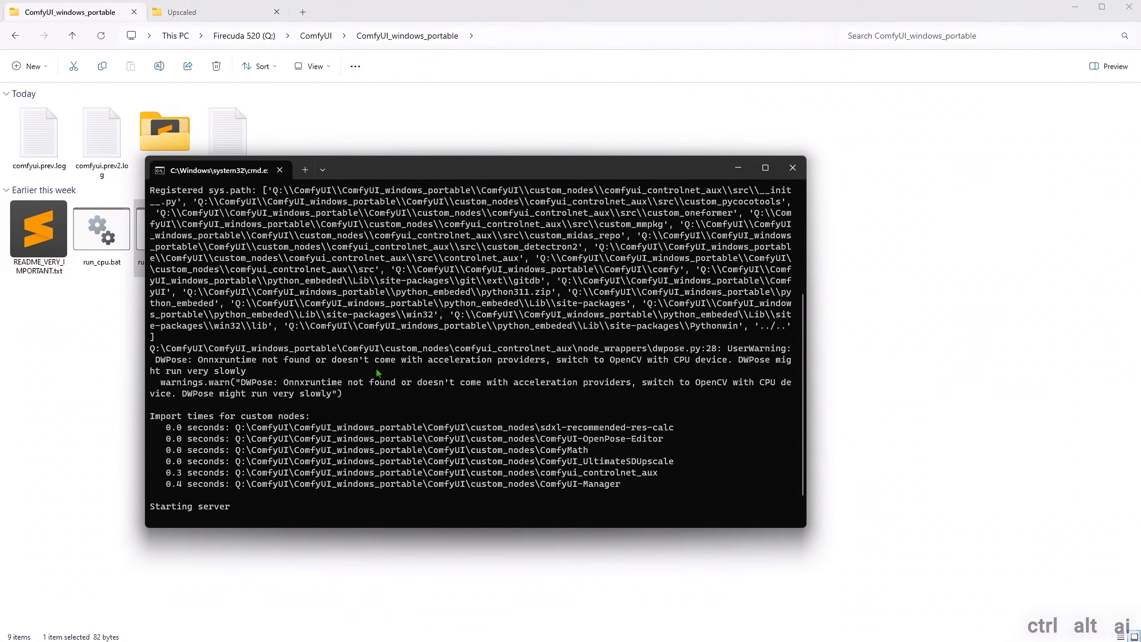
scroll(258, 346, up, 2)
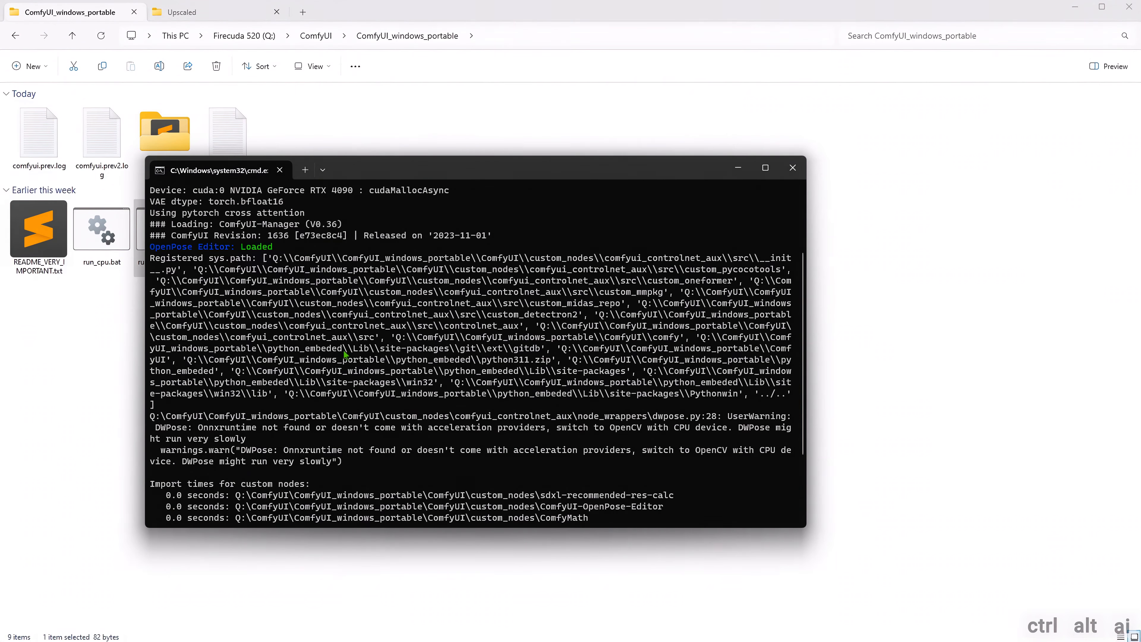
scroll(301, 384, down, 2)
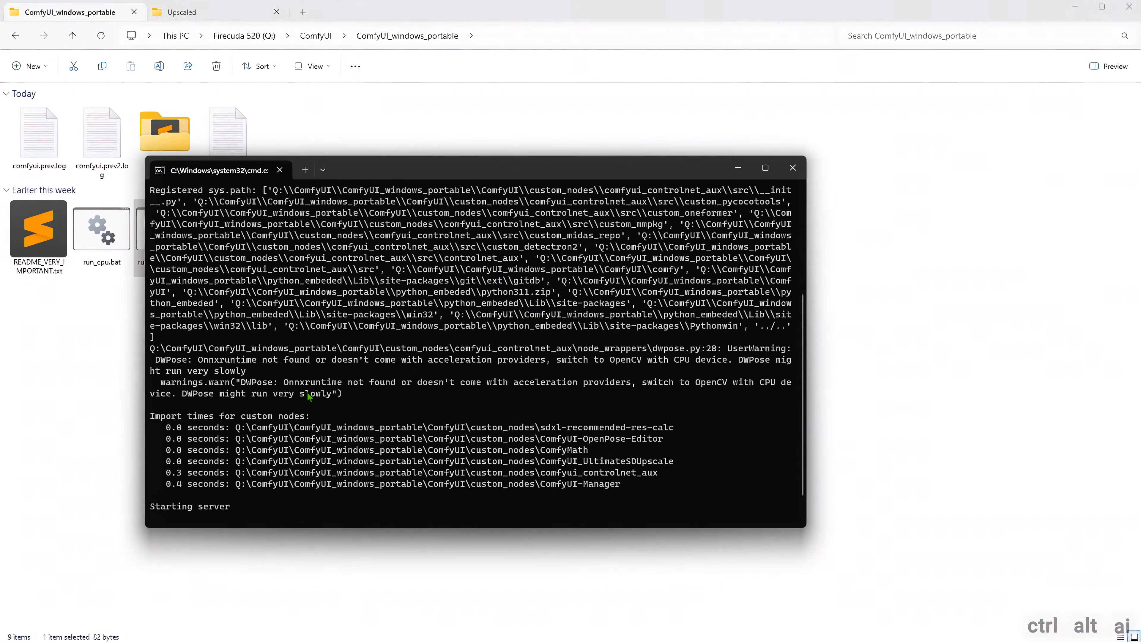
drag(347, 396, 145, 355)
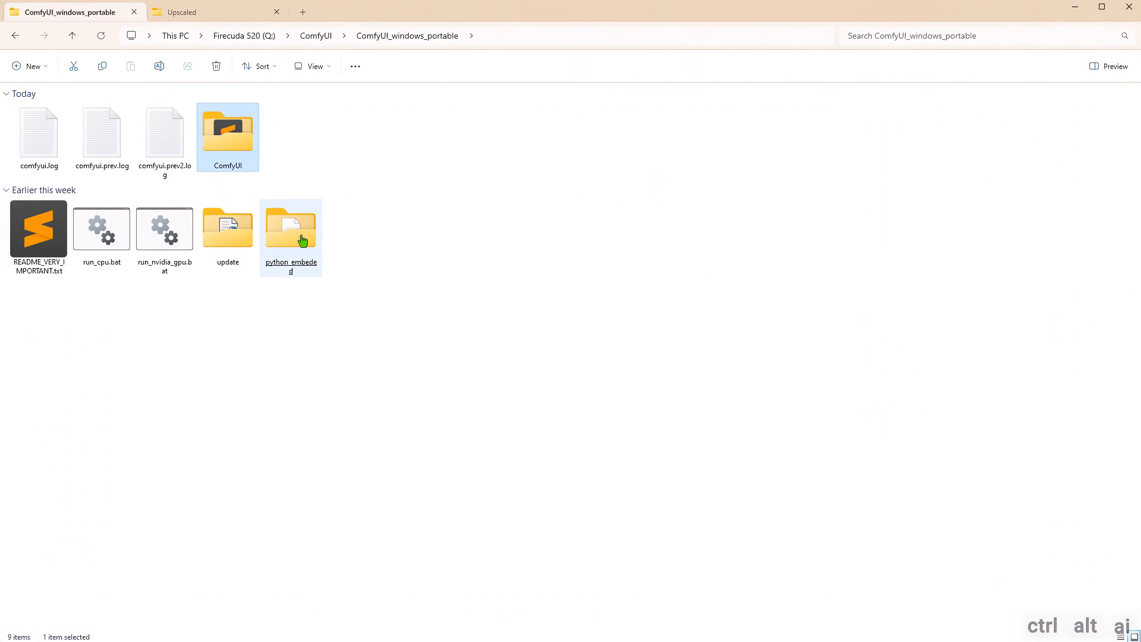
- Open a terminal in the python_embeded folder and run pip install onnxruntime
double_click(302, 241)
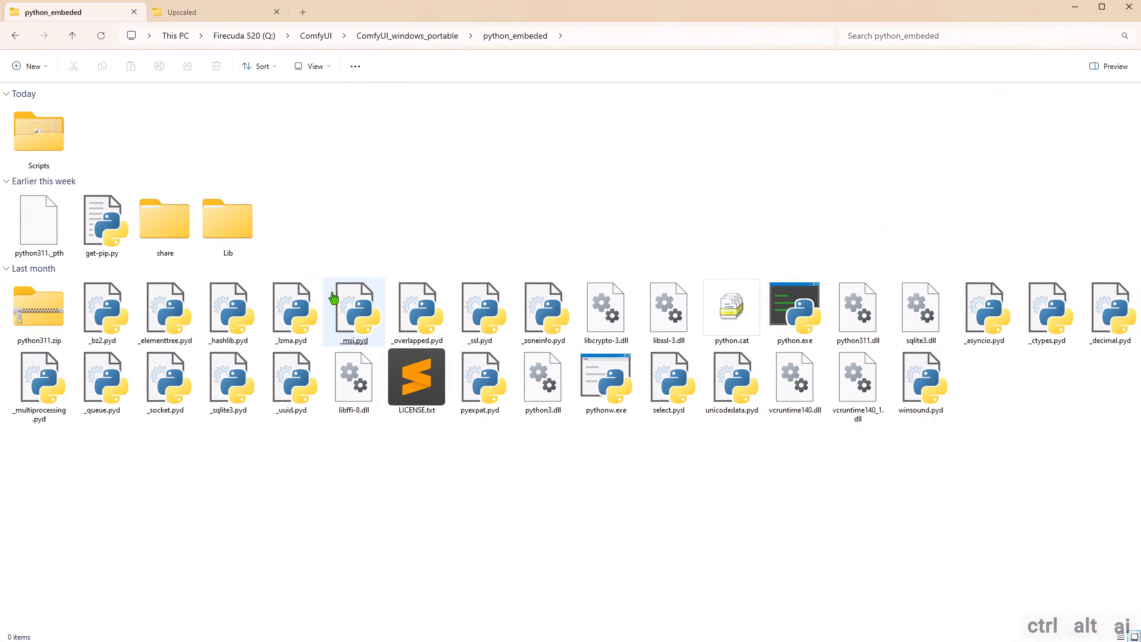
right_click(354, 229)
click(424, 368)
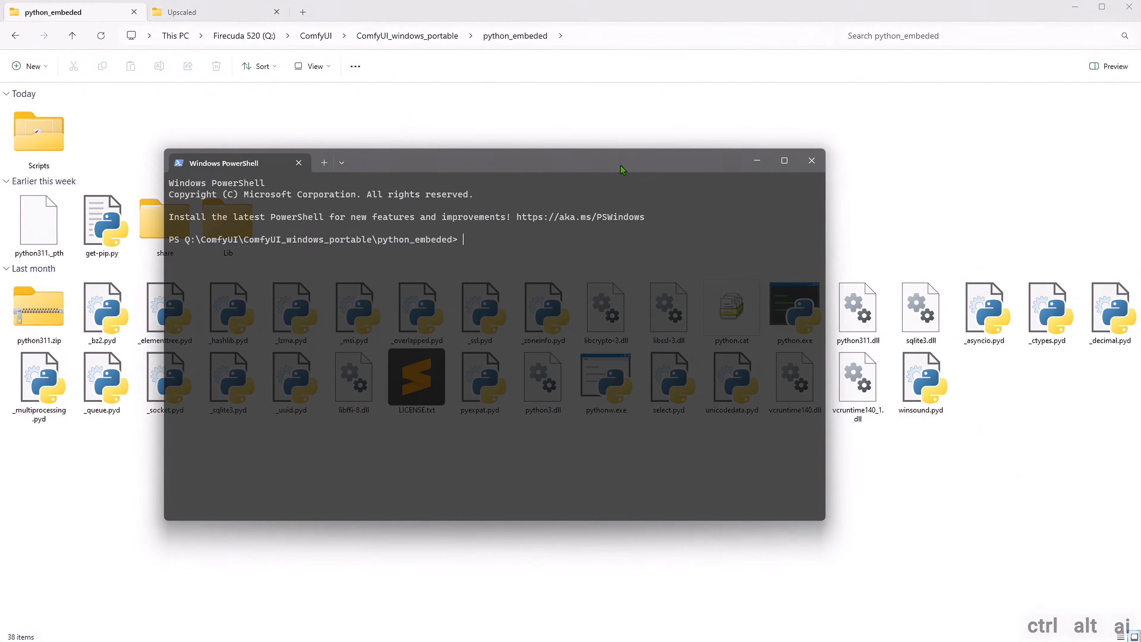
key(ctrl+v)
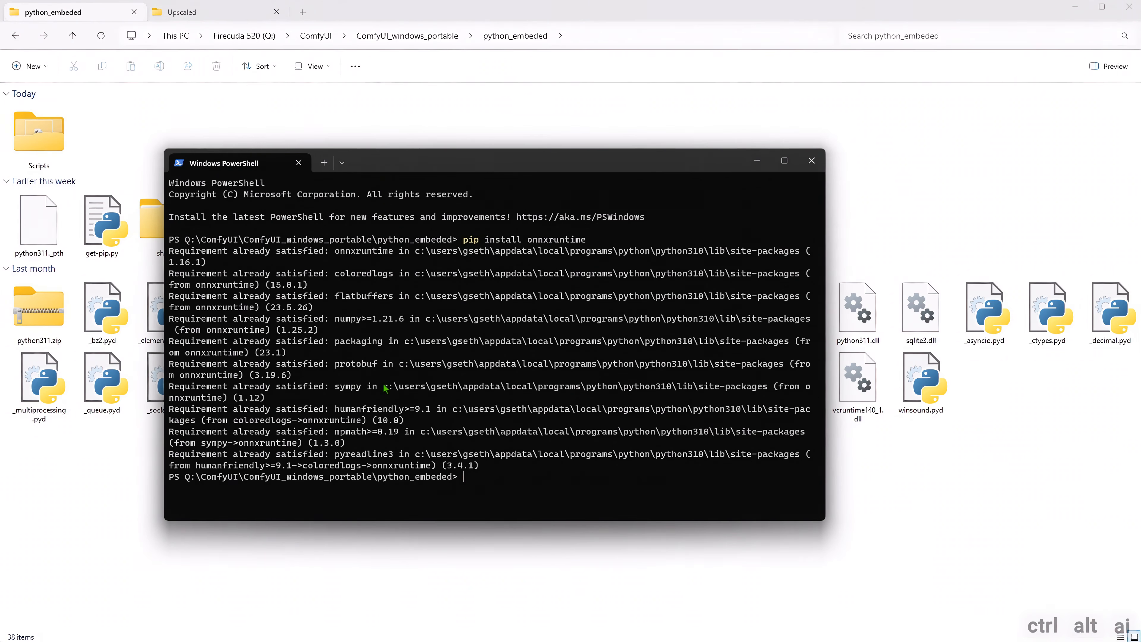
- Enter and edit a pip uninstall command for onnxruntime at the python_embeded prompt, highlighting part of the command
key(ctrl+v)
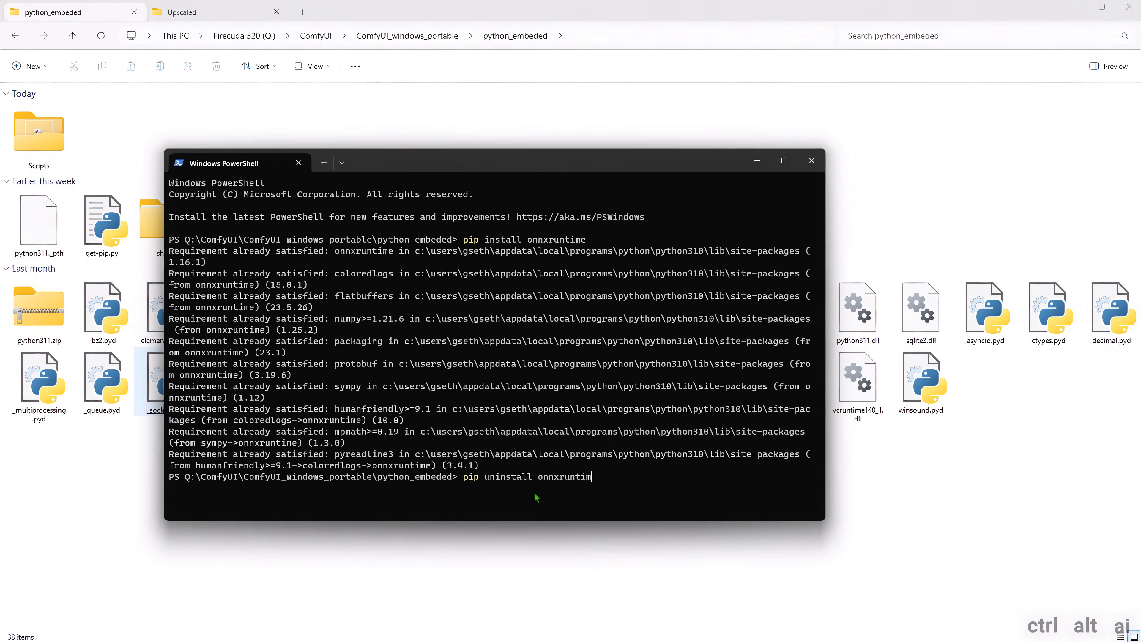
key(BackSpace)
key(BackSpace)
key(BackSpace)
key(BackSpace)
key(BackSpace)
key(BackSpace)
key(BackSpace)
key(BackSpace)
key(BackSpace)
key(BackSpace)
key(BackSpace)
key(BackSpace)
key(BackSpace)
key(BackSpace)
key(BackSpace)
key(BackSpace)
key(BackSpace)
key(BackSpace)
key(BackSpace)
key(BackSpace)
key(BackSpace)
key(BackSpace)
key(BackSpace)
key(BackSpace)
key(BackSpace)
key(ctrl+v)
drag(524, 478, 609, 481)
click(623, 482)
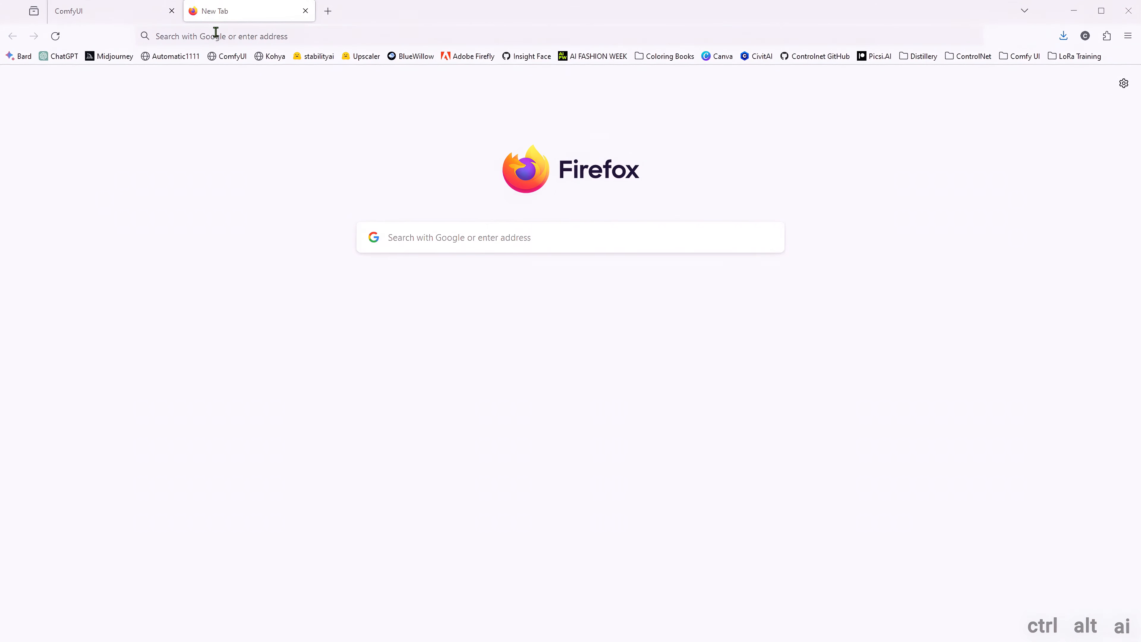
- Switch to Firefox and open onnxruntime.ai/docs/execution-providers/CUDA-ExecutionProvider.html#requirements in the new tab
click(214, 36)
key(ctrl+v)
key(Return)
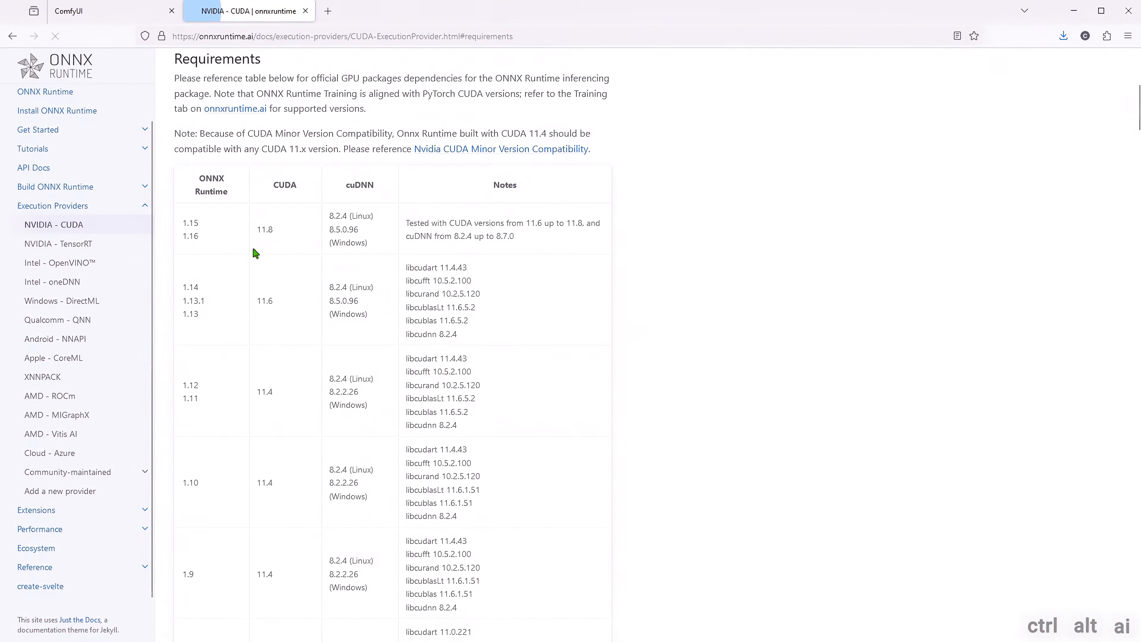
- Examine the ONNX Runtime CUDA requirements page, checking its address and the CUDA versions for ONNX Runtime 1.15 and 1.16
drag(521, 36, 164, 35)
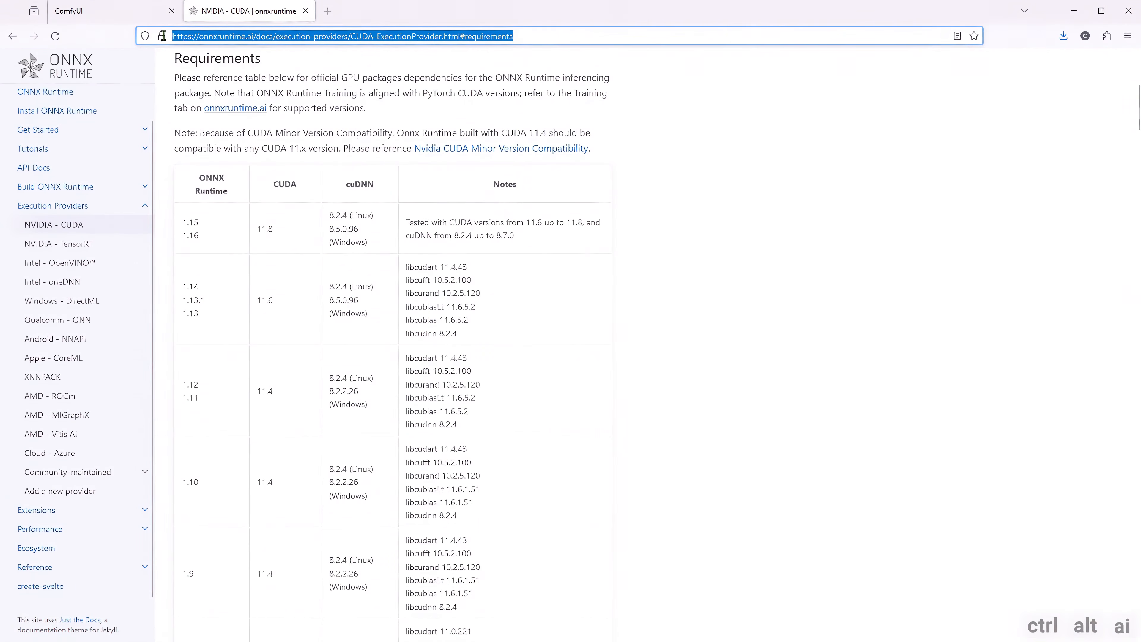
double_click(471, 36)
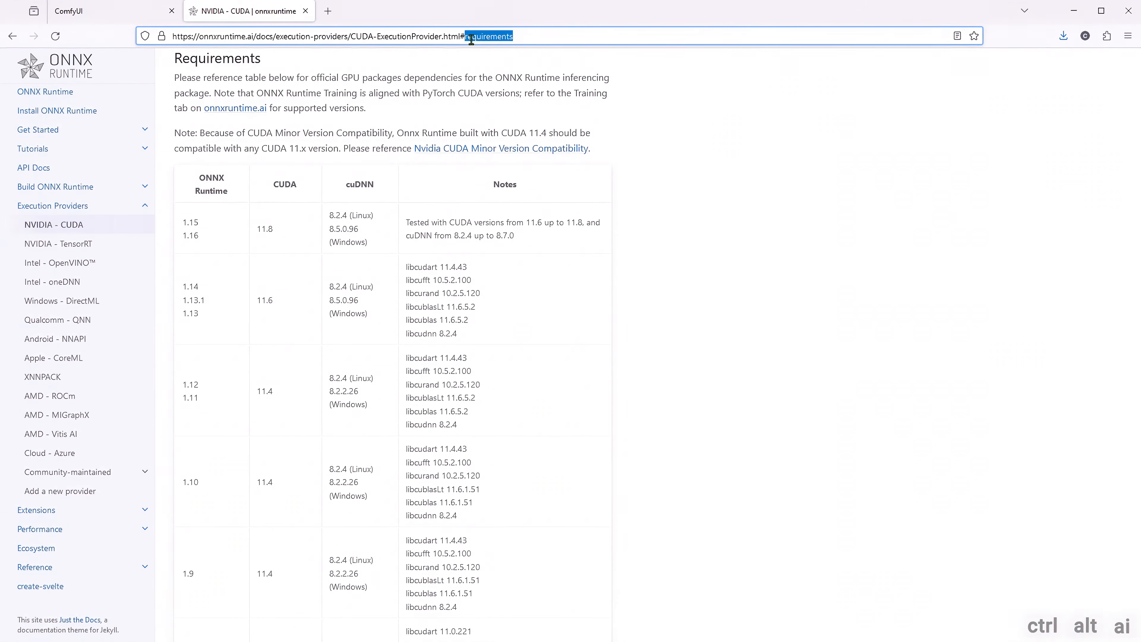
click(442, 107)
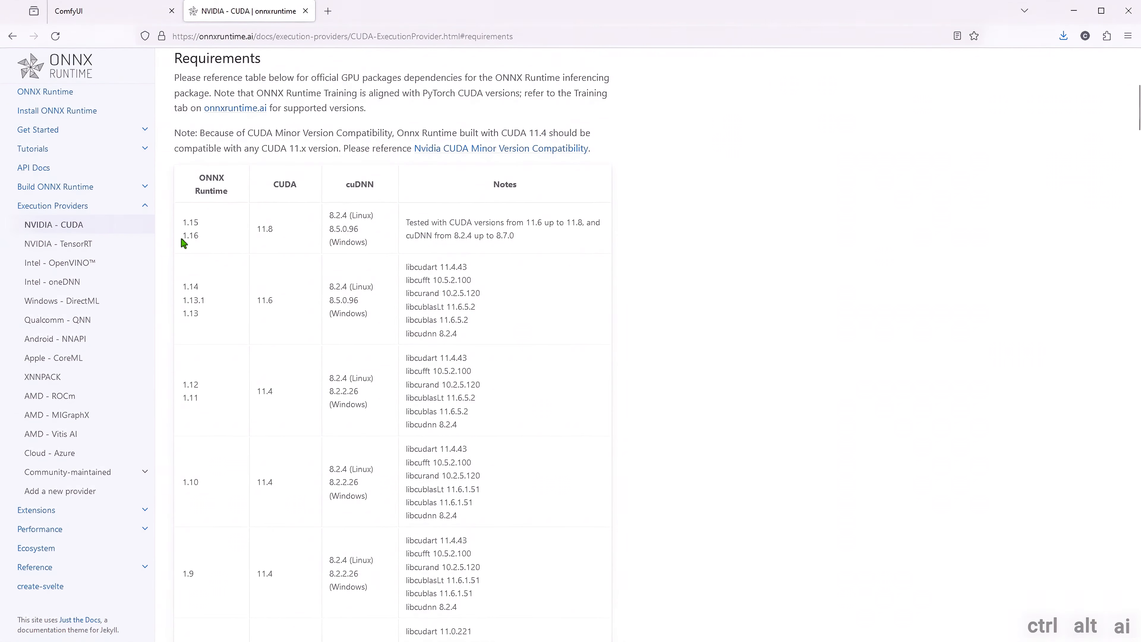
drag(283, 229, 256, 235)
drag(582, 223, 529, 225)
click(515, 247)
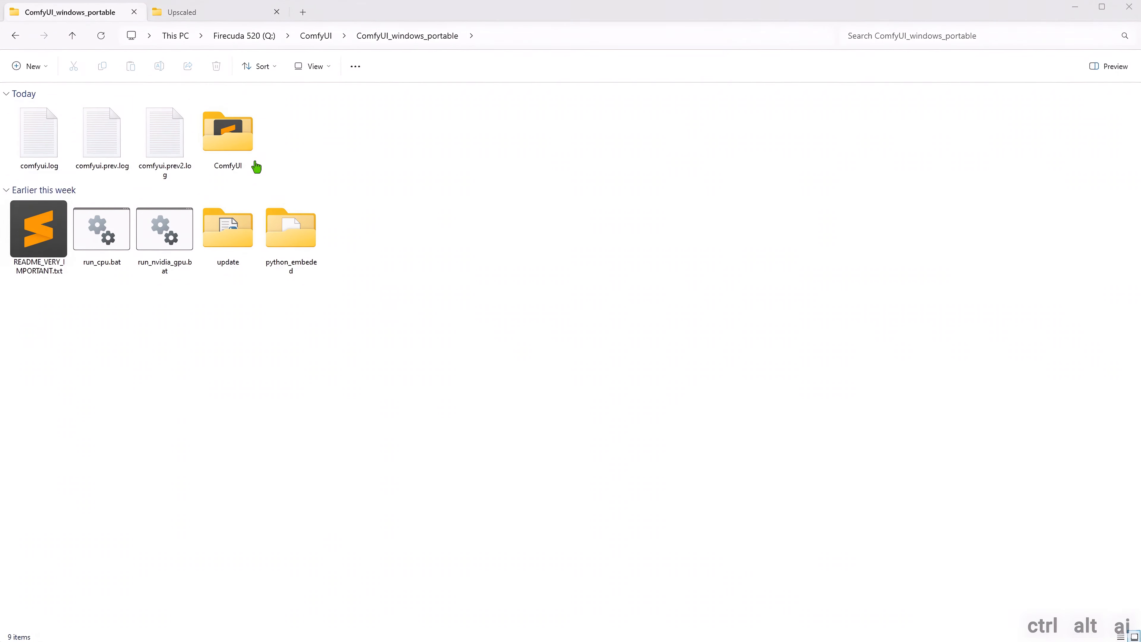
- Open the comfyui_controlnet_aux folder inside ComfyUI's custom_nodes folder in File Explorer
double_click(224, 148)
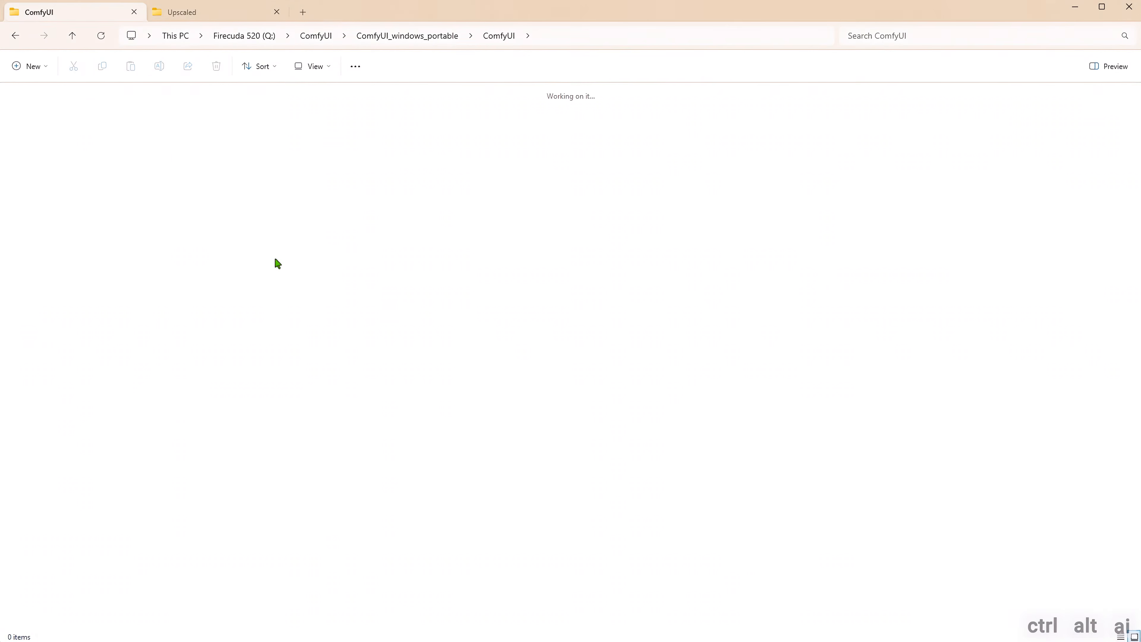
double_click(358, 156)
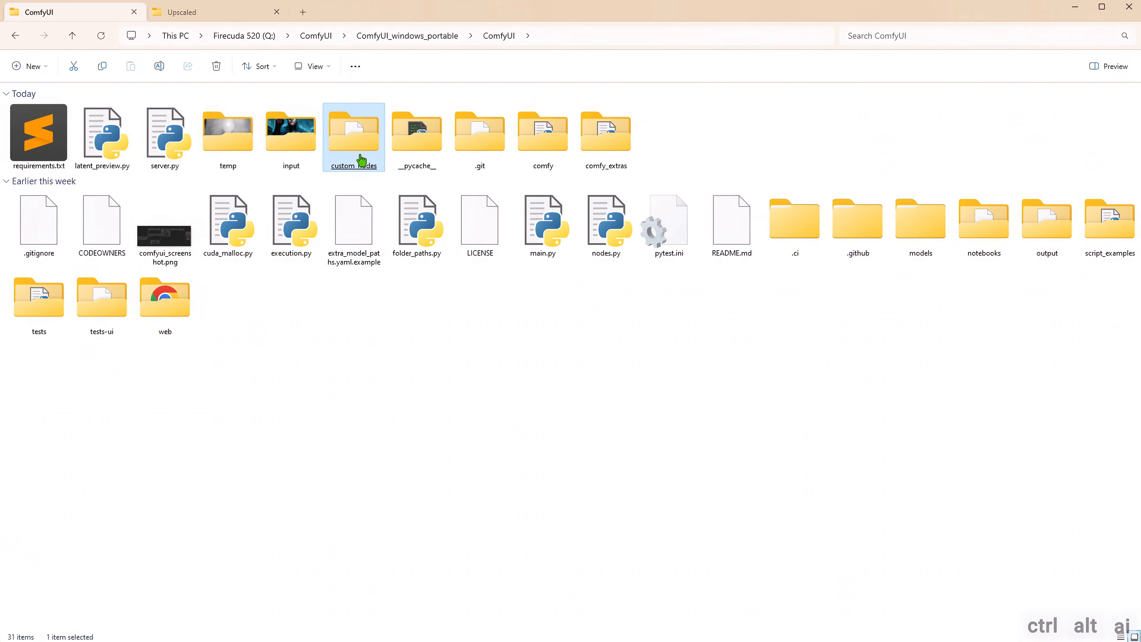
double_click(105, 171)
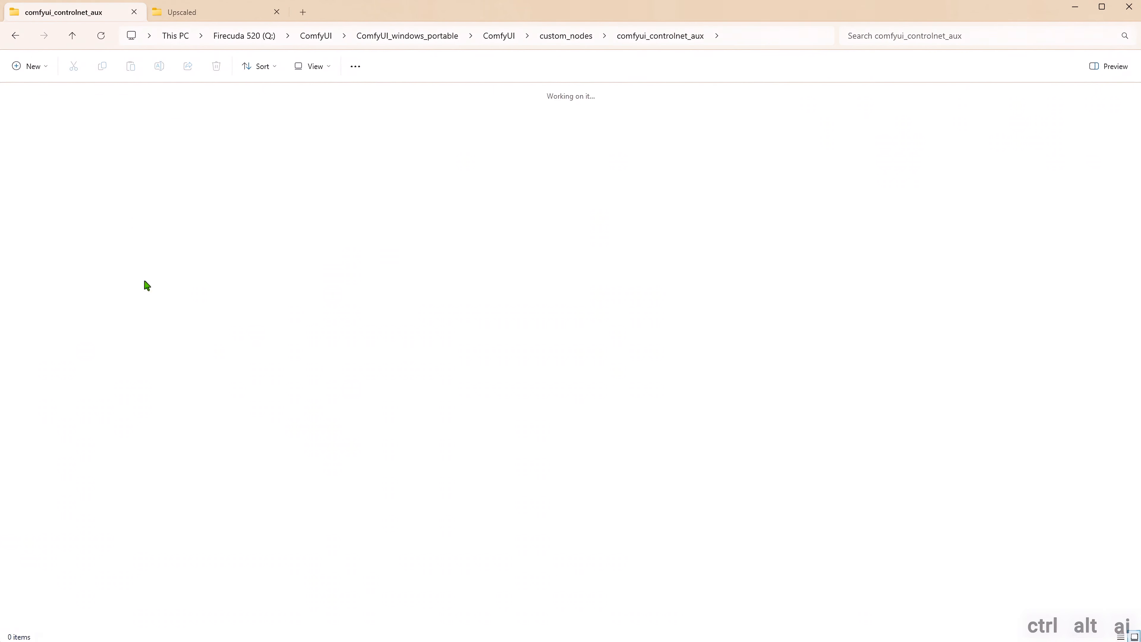
- Open requirements.txt in Notepad, highlight the onnxruntime entry for review, and close the file
click(41, 150)
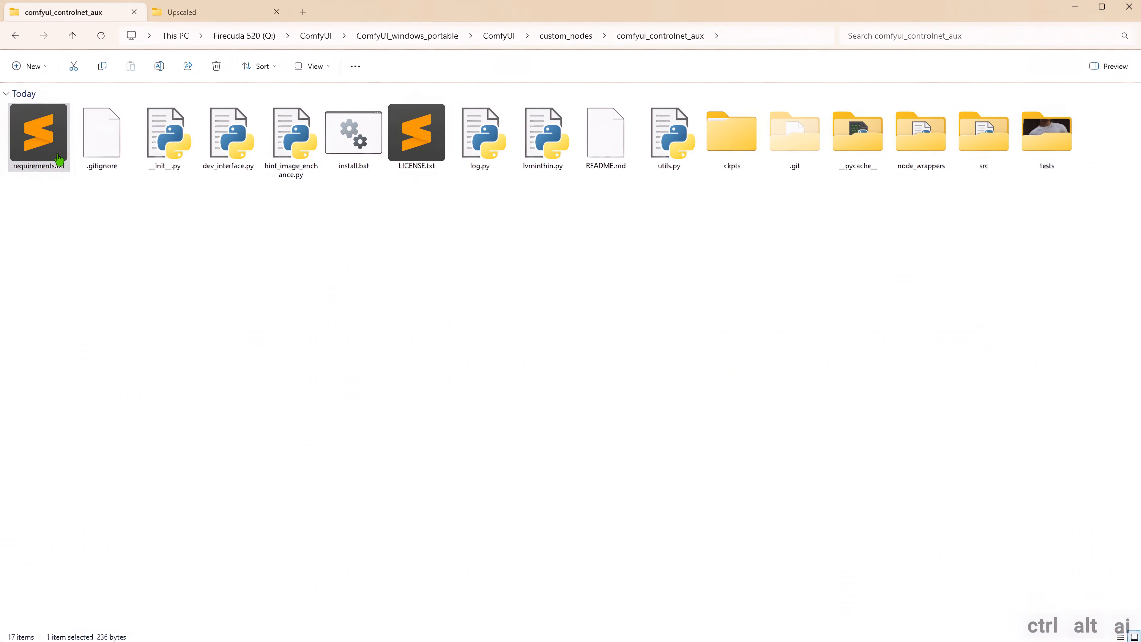
right_click(44, 150)
mouse_move(150, 210)
click(244, 203)
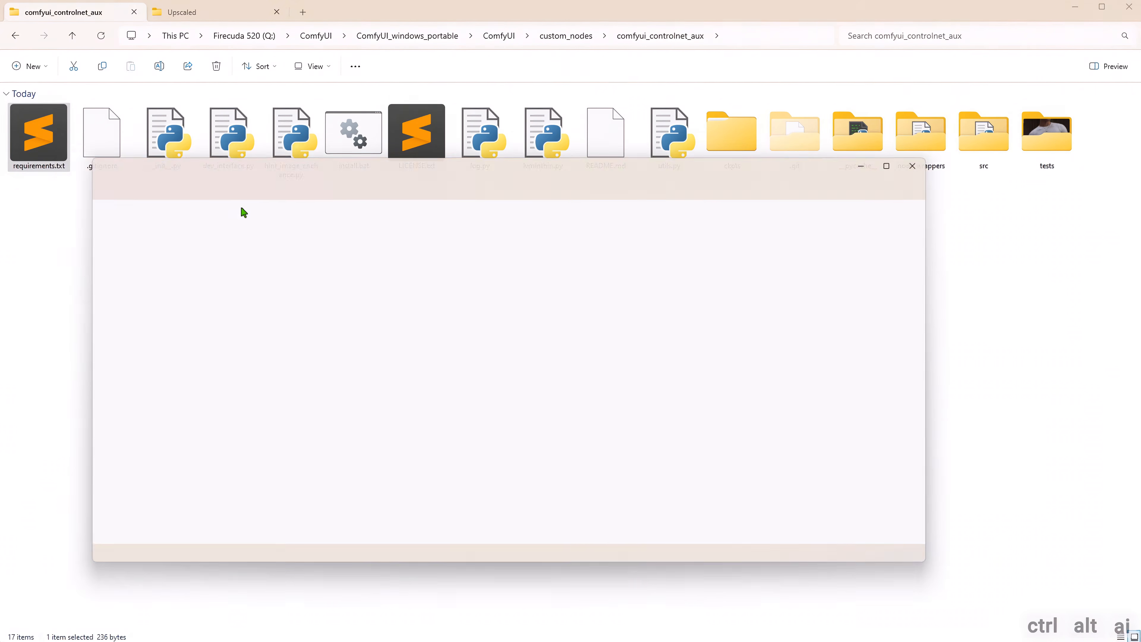
drag(140, 423, 72, 423)
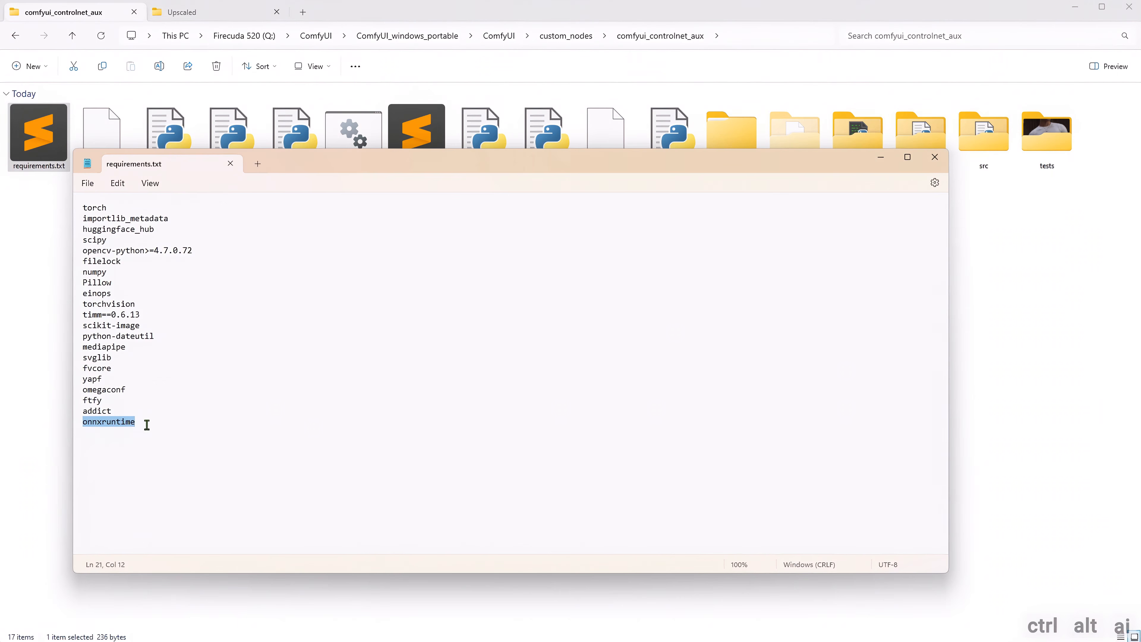
click(231, 164)
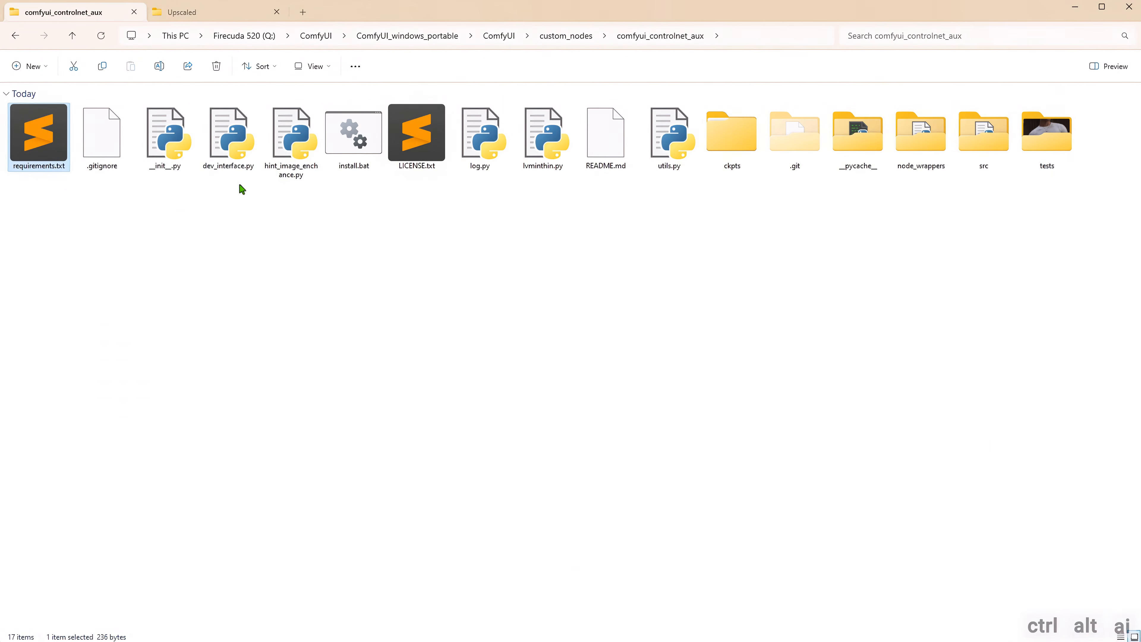
- Select the install.bat file in the comfyui_controlnet_aux folder
click(359, 155)
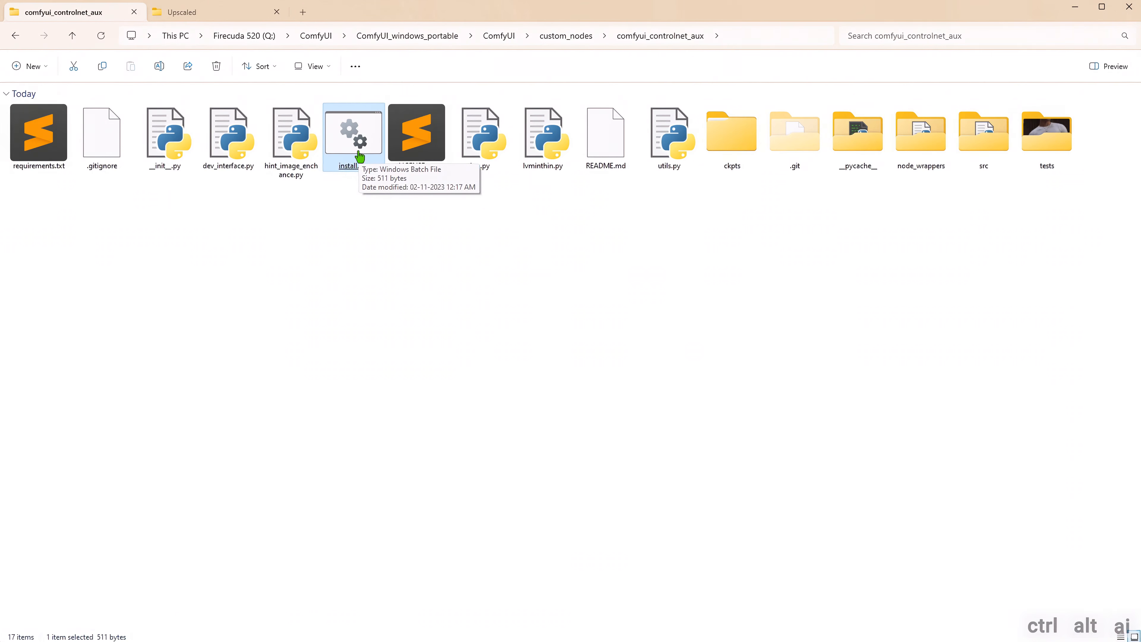
click(358, 153)
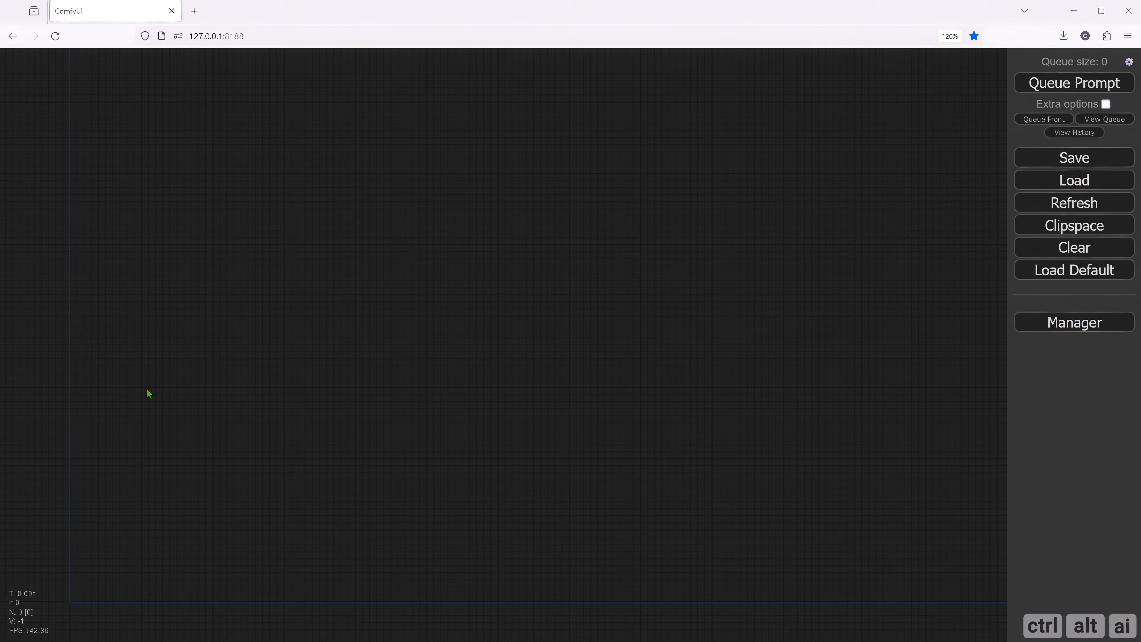
- Add a Load Image node to the empty ComfyUI canvas and shift it slightly up and to the left
right_click(126, 377)
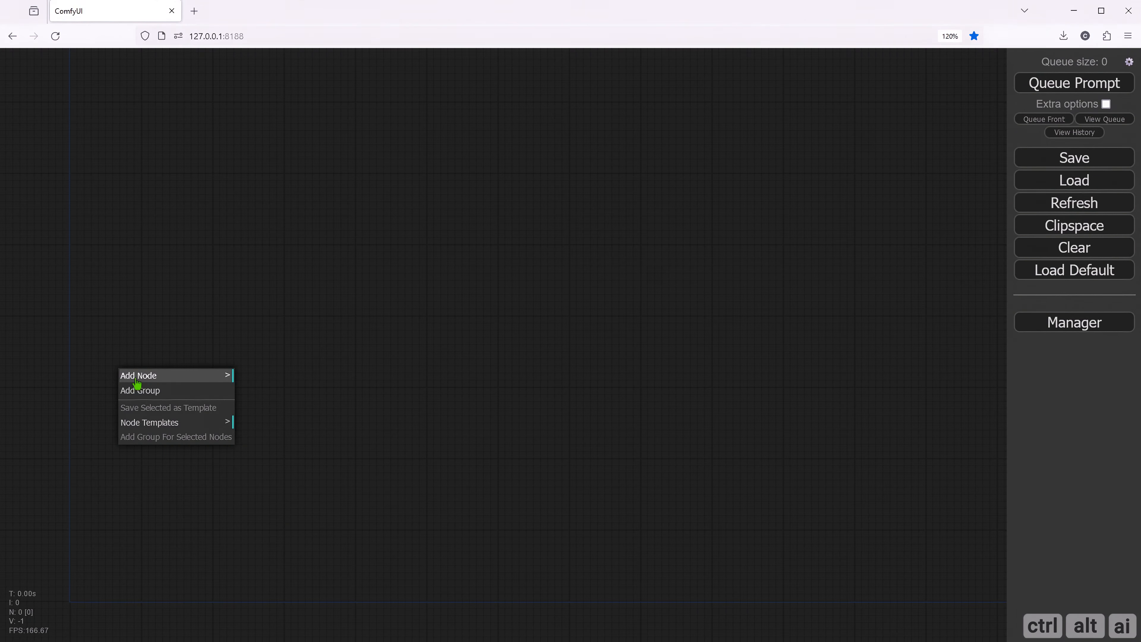
click(137, 380)
click(257, 437)
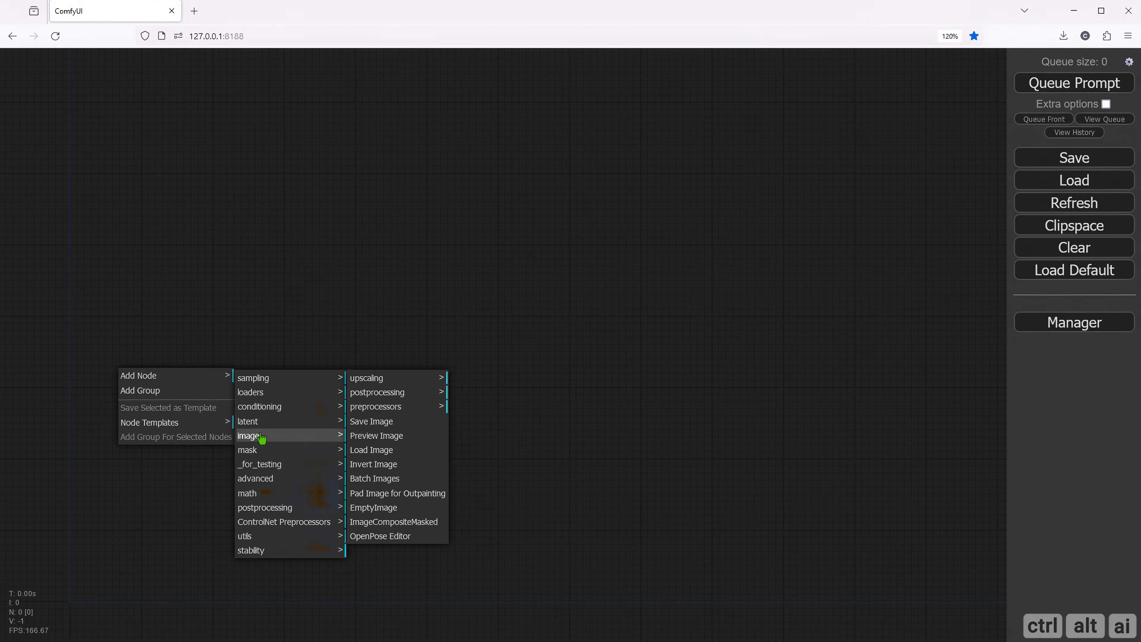
click(378, 453)
drag(257, 371, 215, 361)
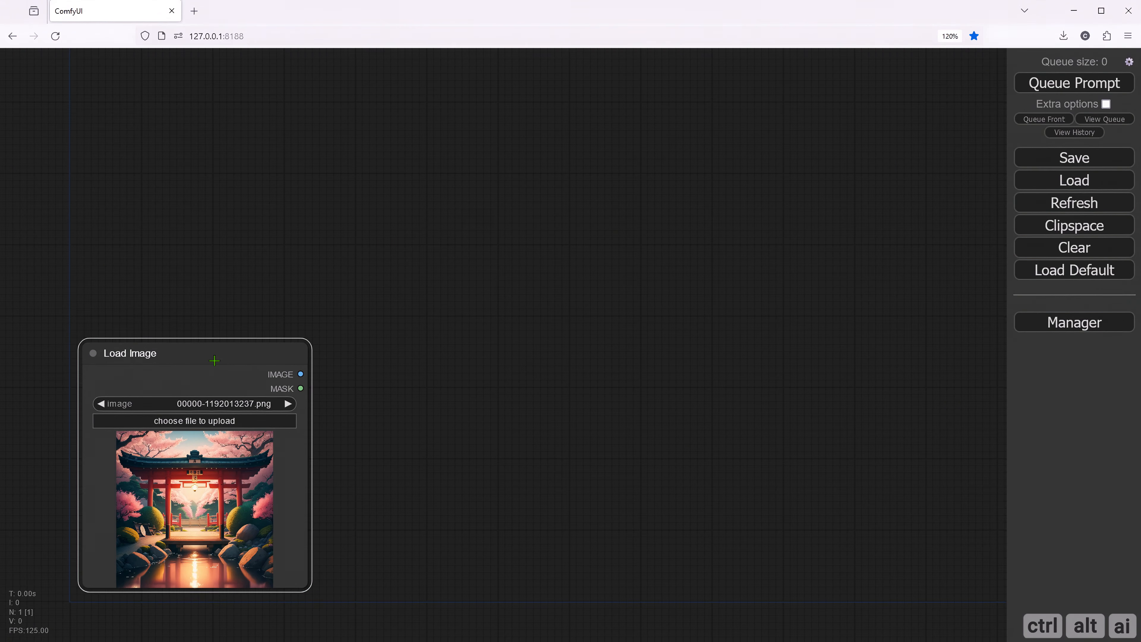
click(205, 420)
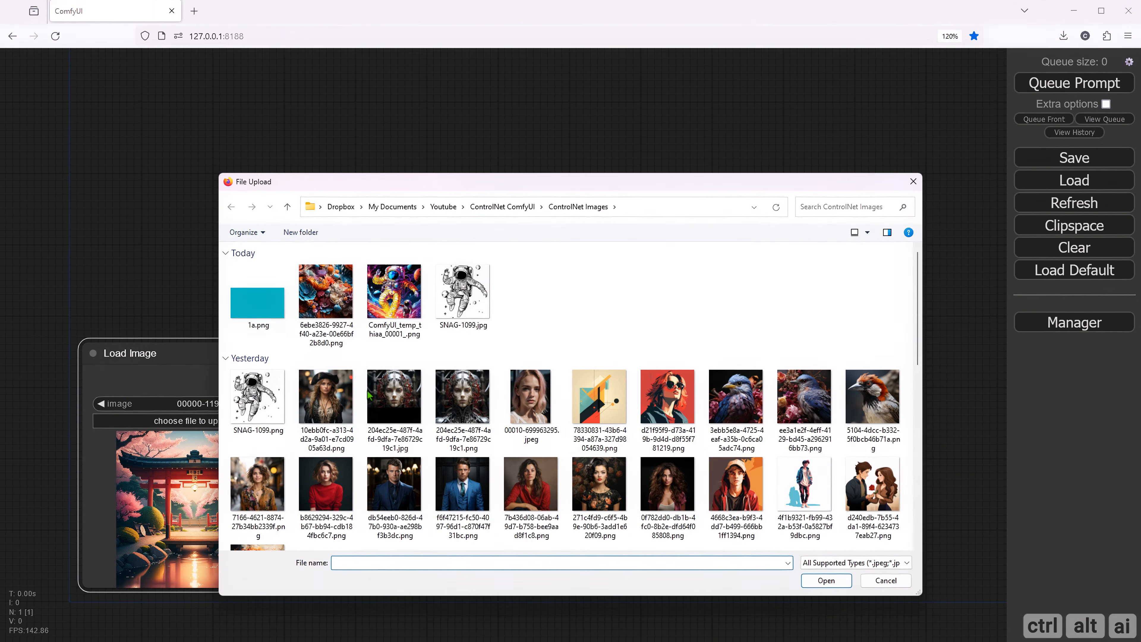
click(264, 487)
double_click(263, 487)
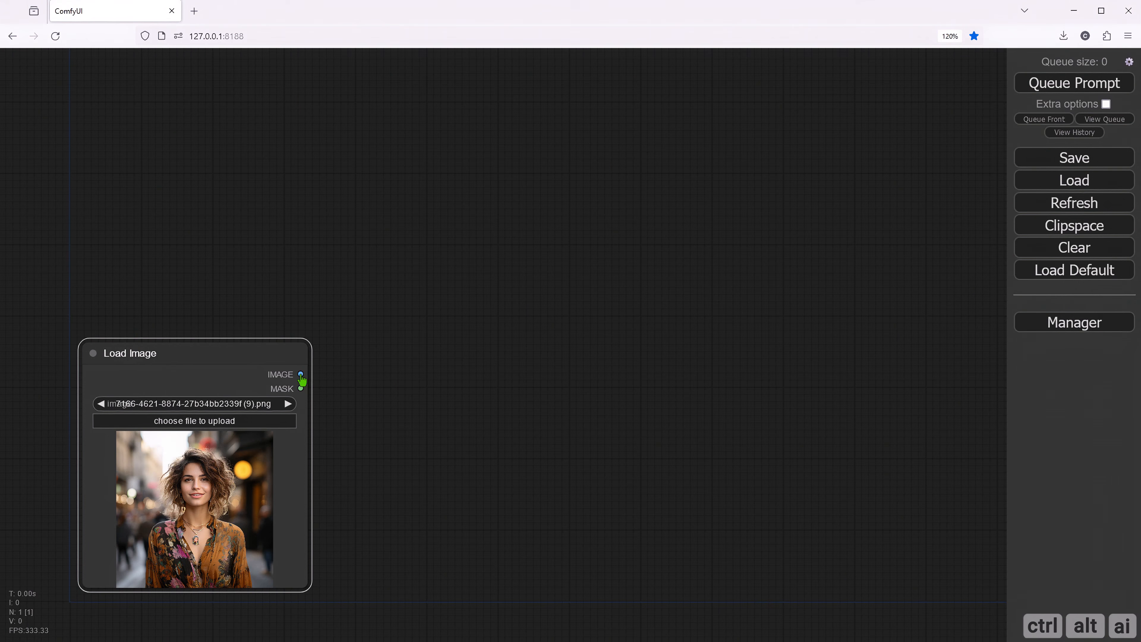
- Connect a MiDaS-DepthMapPreprocessor node to the Load Image output, place it alongside, and attach a Preview Image node to its output
drag(297, 372, 373, 356)
click(395, 372)
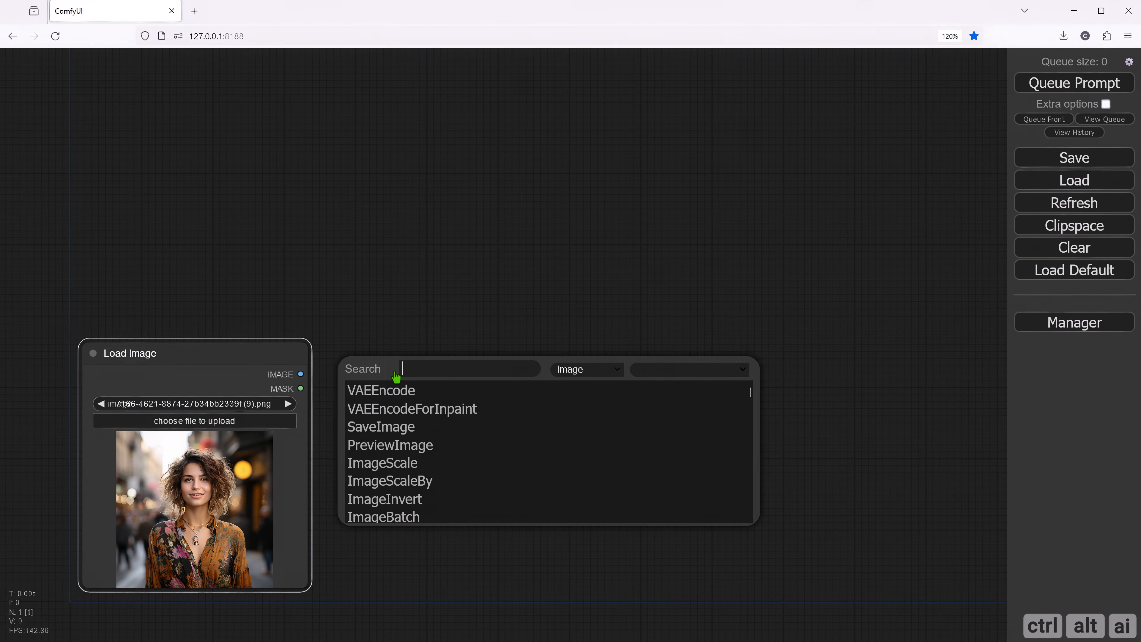
text(prepro)
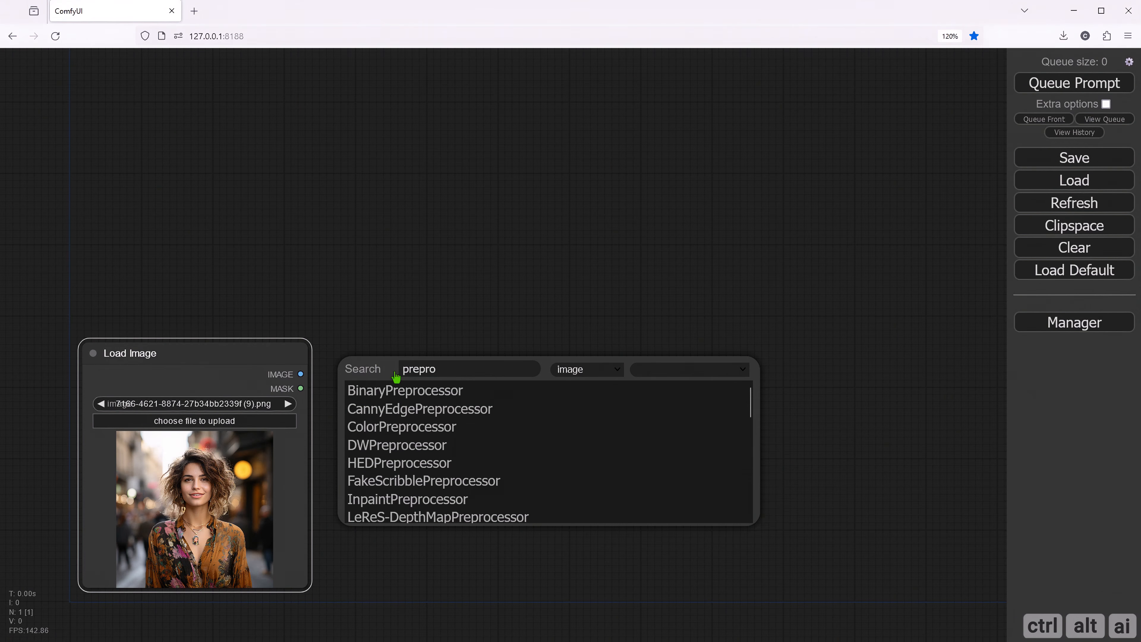
scroll(445, 422, down, 5)
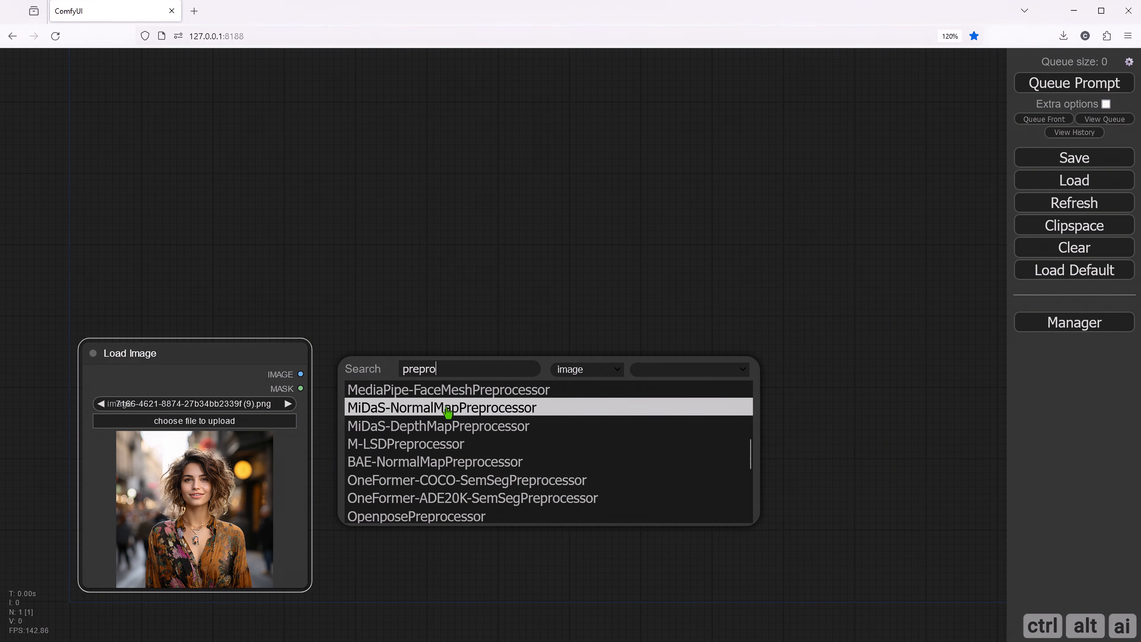
click(442, 426)
drag(453, 358, 381, 356)
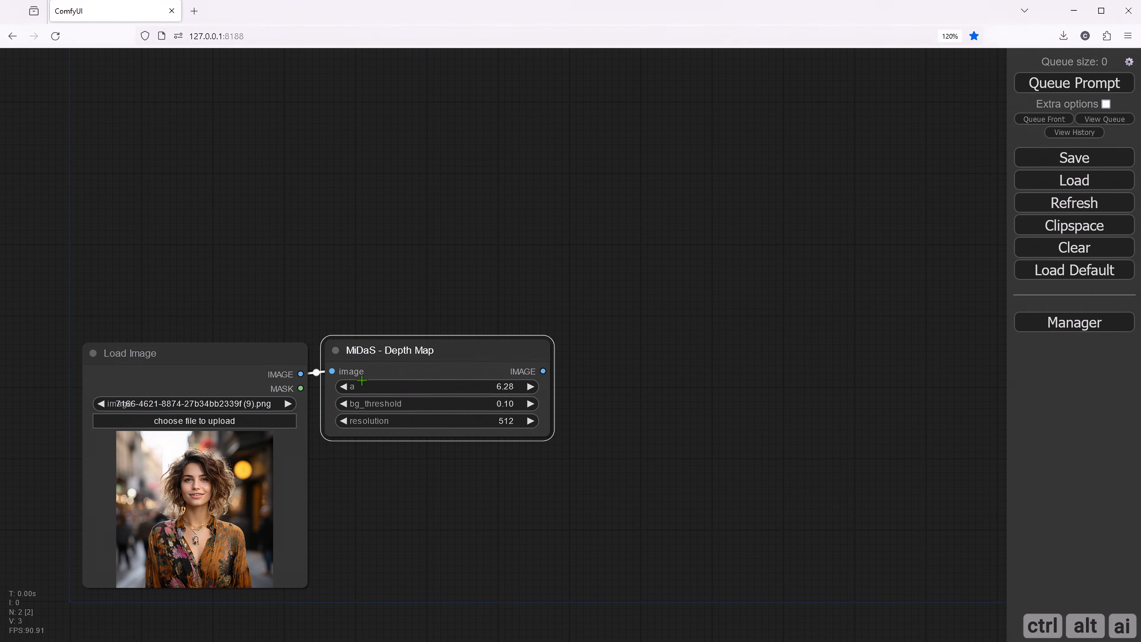
drag(543, 371, 624, 346)
click(631, 438)
- Connect a MiDaS-NormalMapPreprocessor node to the Load Image output and place it directly below the MiDaS Depth Map node
drag(300, 374, 344, 466)
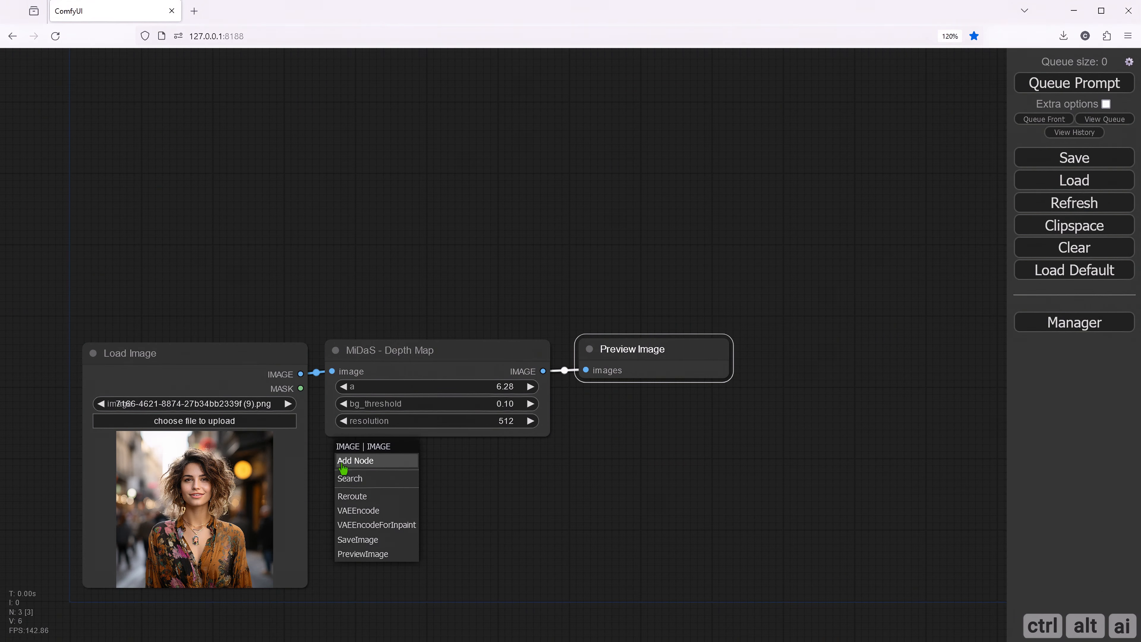
click(357, 477)
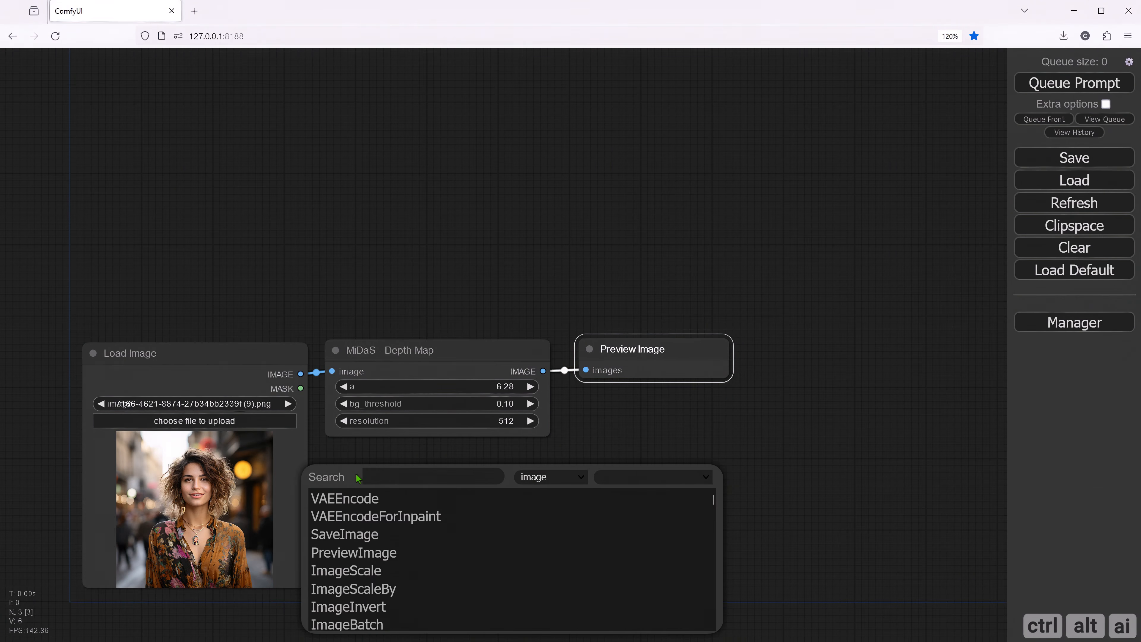
text(prepro)
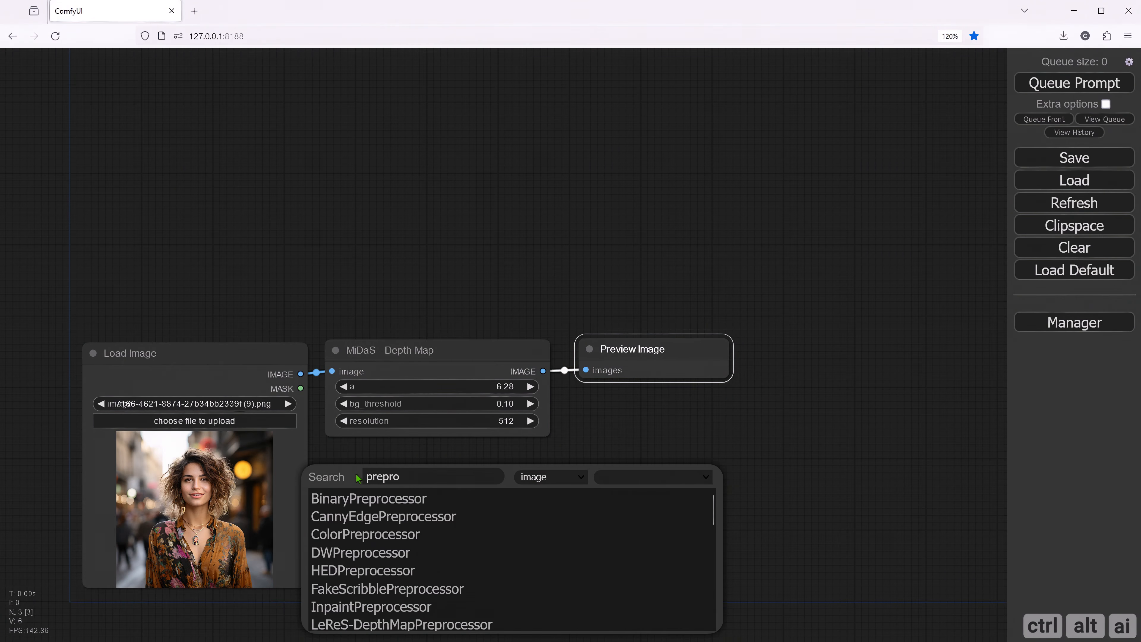
scroll(418, 535, down, 3)
click(416, 614)
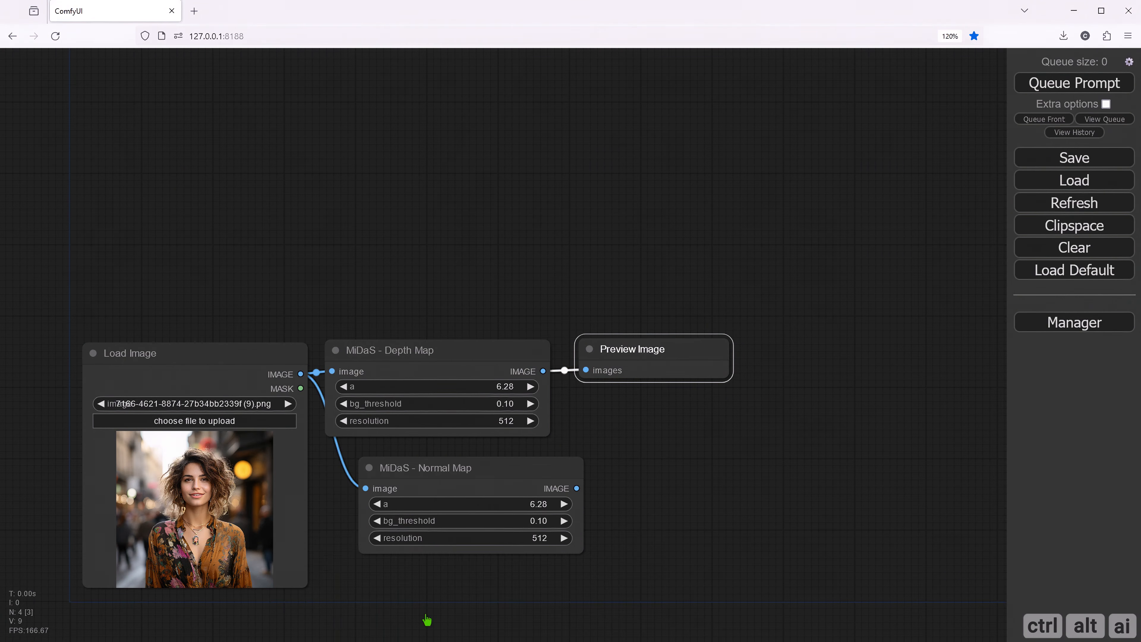
drag(435, 470, 401, 463)
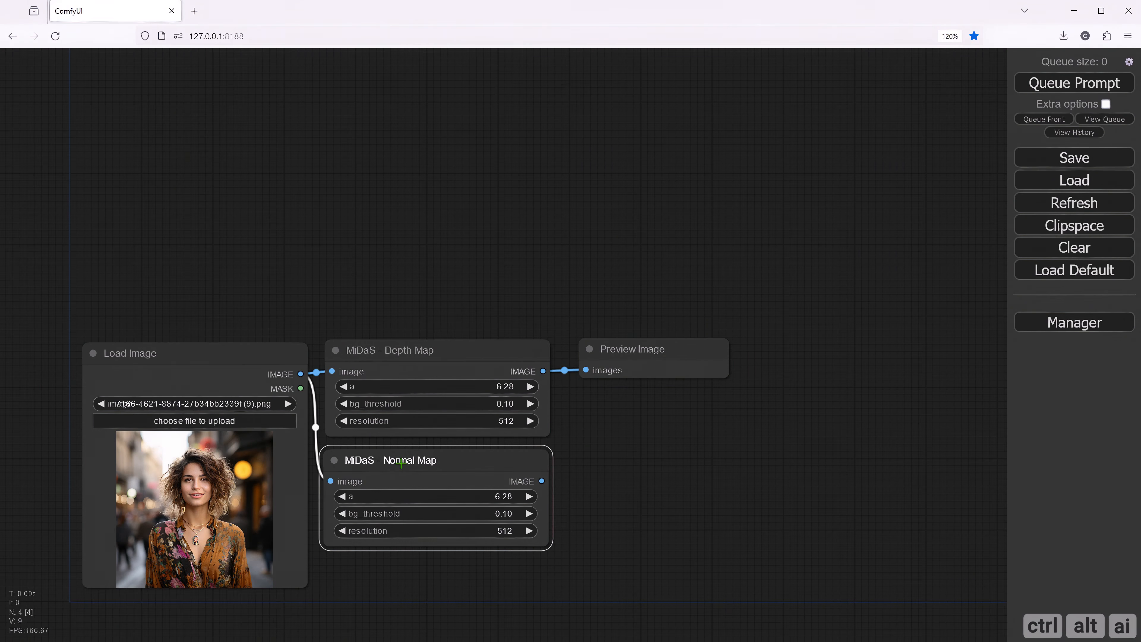
- Attach a Preview Image node to the MiDaS Normal Map output and place it beside the existing preview node
drag(542, 480, 598, 412)
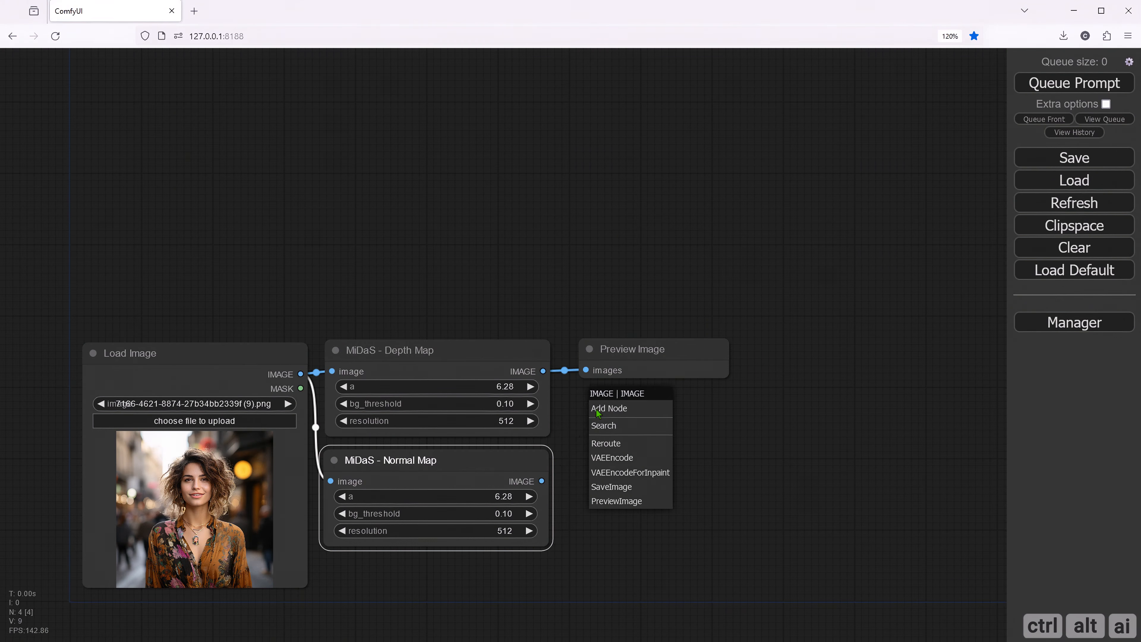
click(616, 500)
drag(673, 404, 831, 351)
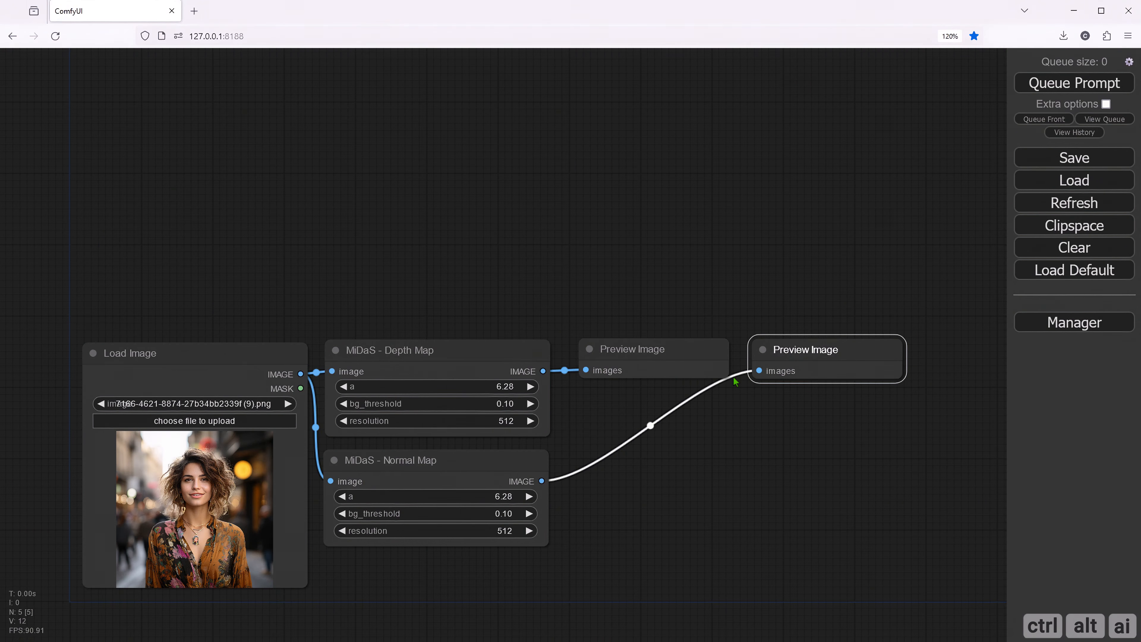
- Enlarge both Preview Image nodes and arrange them side by side without overlap
drag(722, 374, 789, 601)
drag(906, 384, 976, 599)
drag(810, 346, 858, 348)
drag(824, 299, 690, 271)
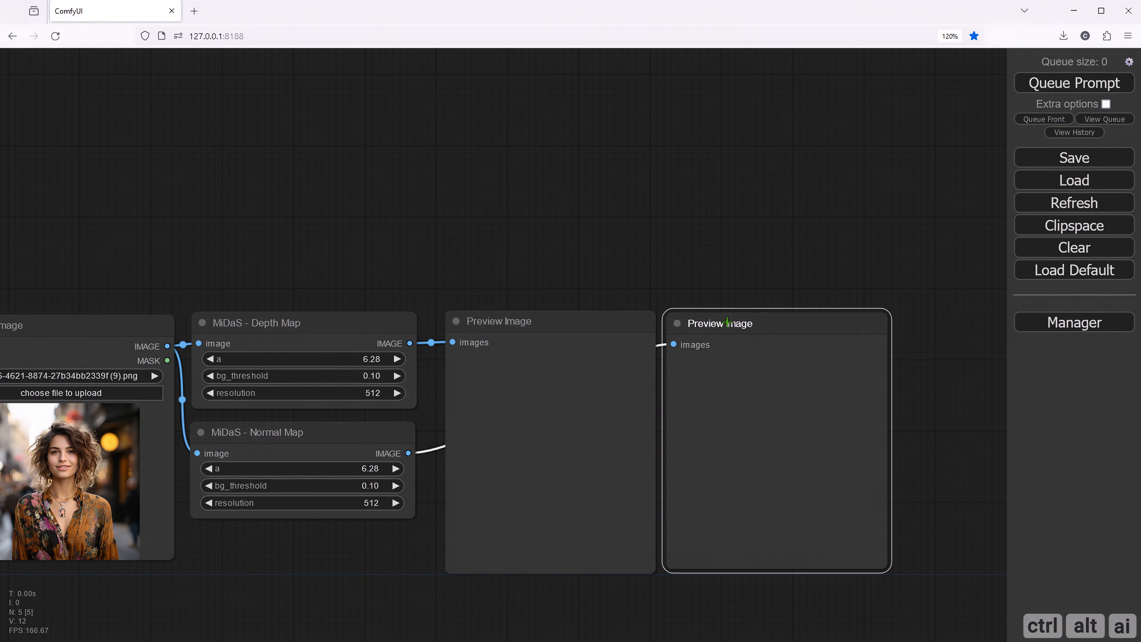
- Queue the prompt and compare the generated depth map and normal map previews, finishing with the MiDaS Normal Map node selected
click(1039, 85)
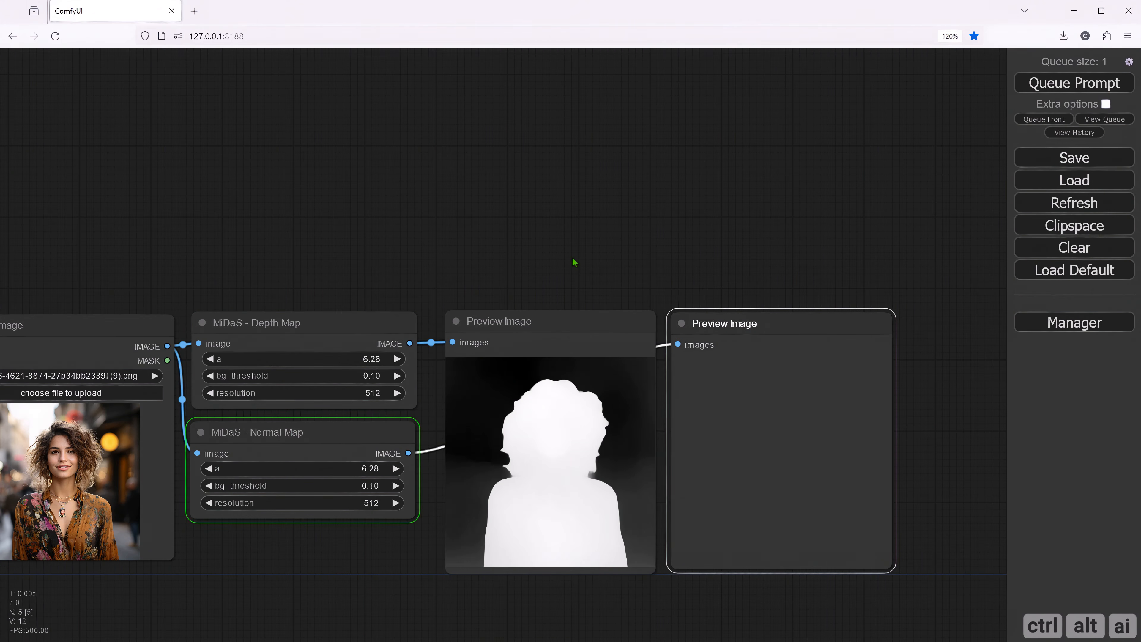
drag(572, 257, 395, 188)
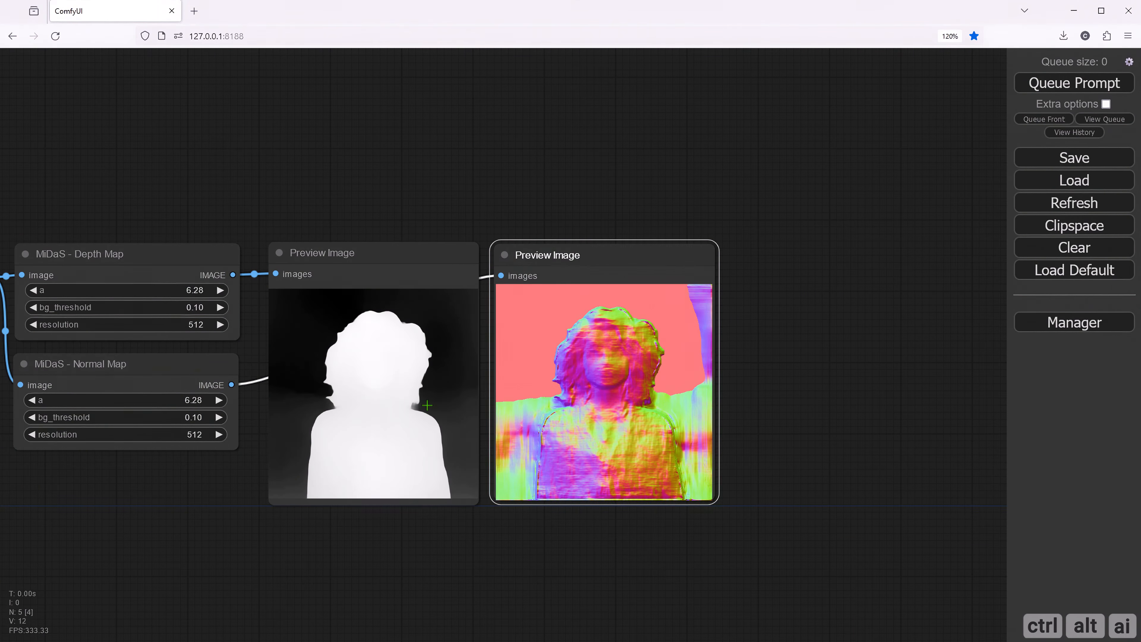
scroll(427, 405, up, 3)
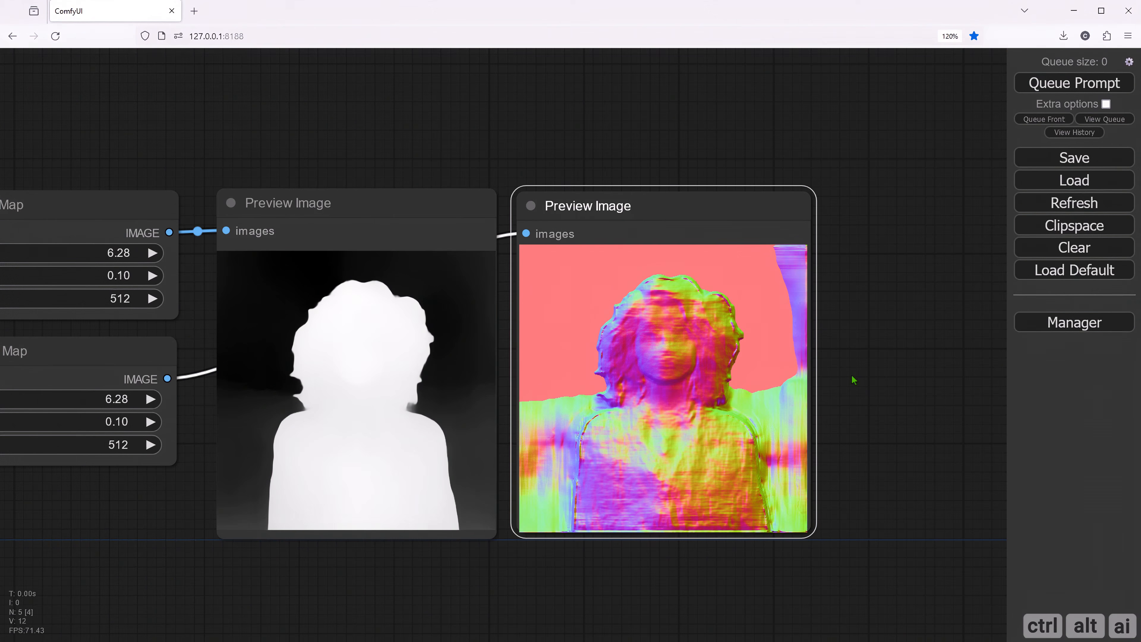
scroll(875, 416, down, 3)
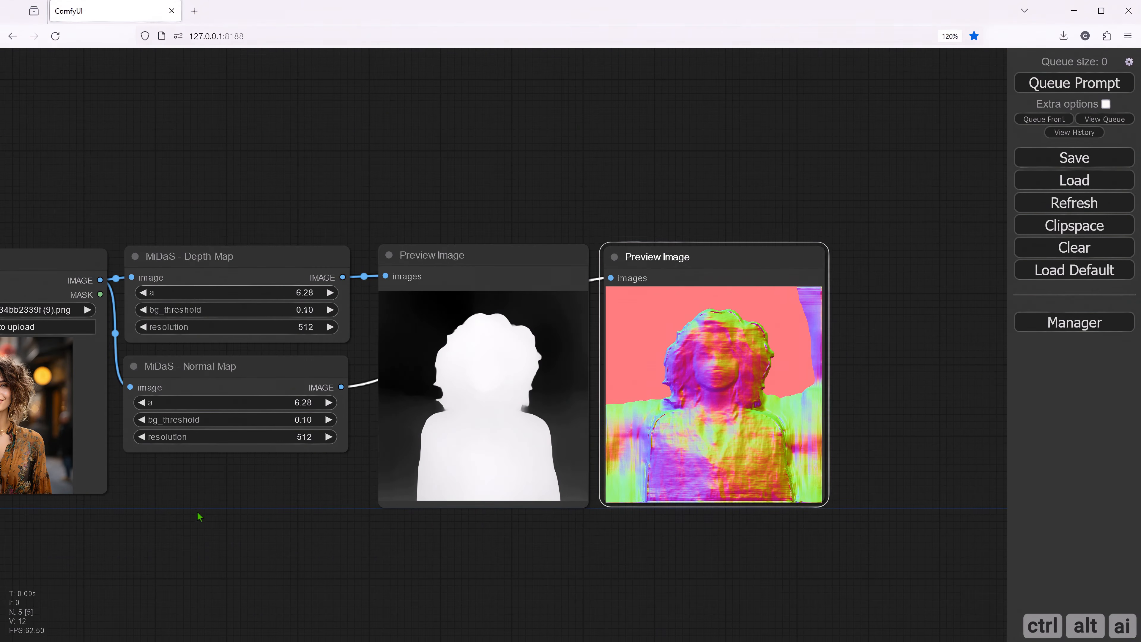
drag(196, 517, 319, 529)
click(343, 387)
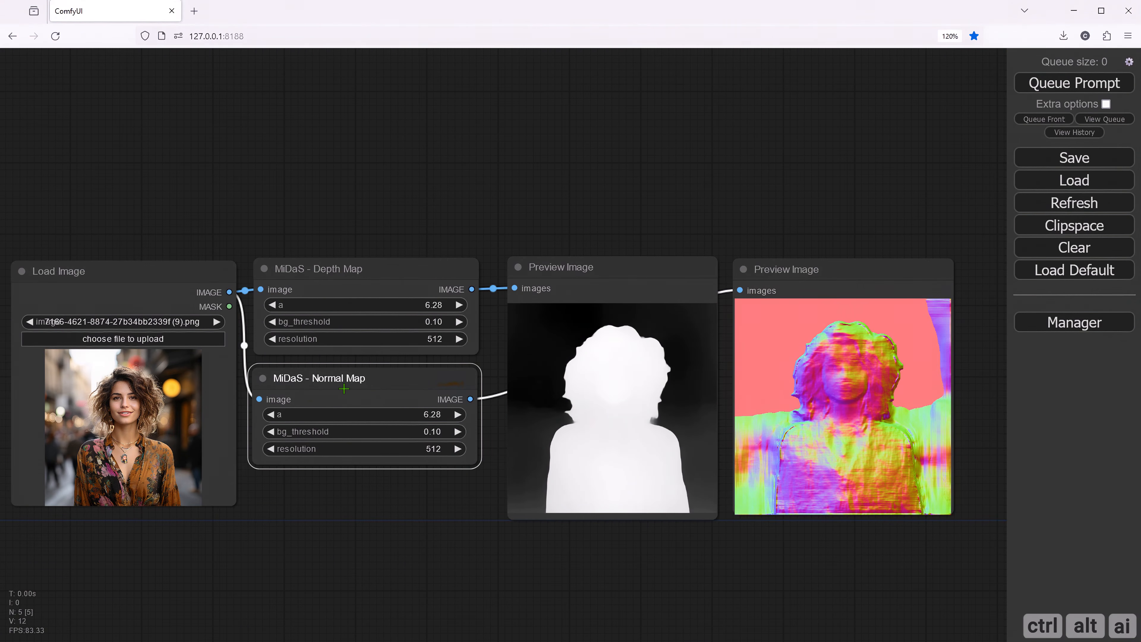
- Delete the MiDaS Normal Map node together with the Preview Image node that showed its output
key(Delete)
click(765, 304)
key(Delete)
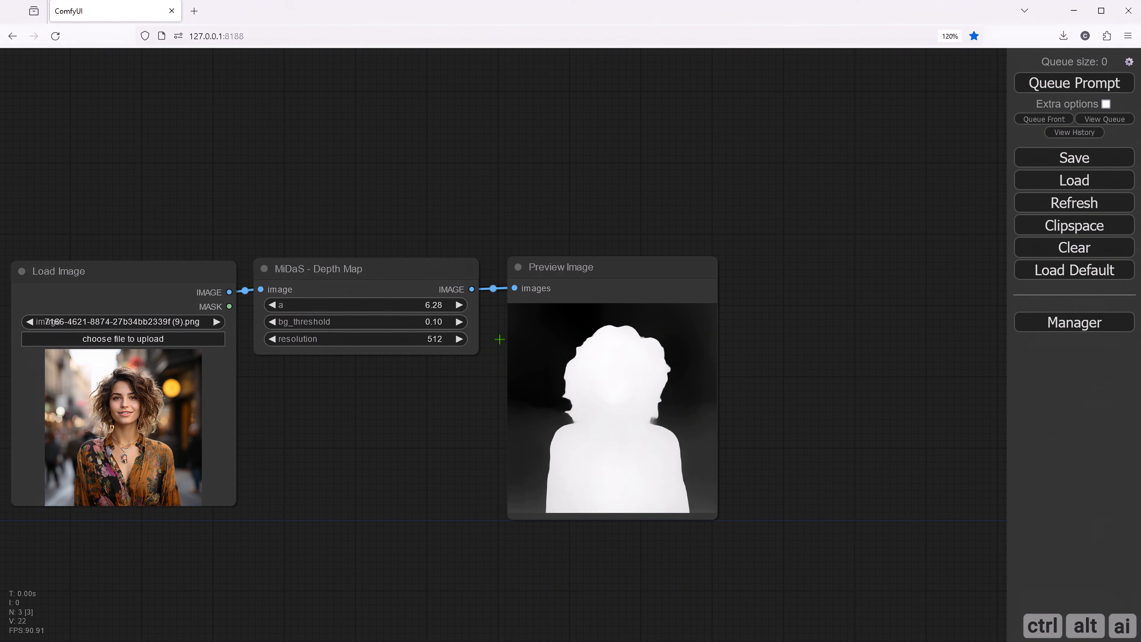
- Set the MiDaS Depth Map node's resolution to 1024 and queue the prompt to regenerate the depth map
click(432, 340)
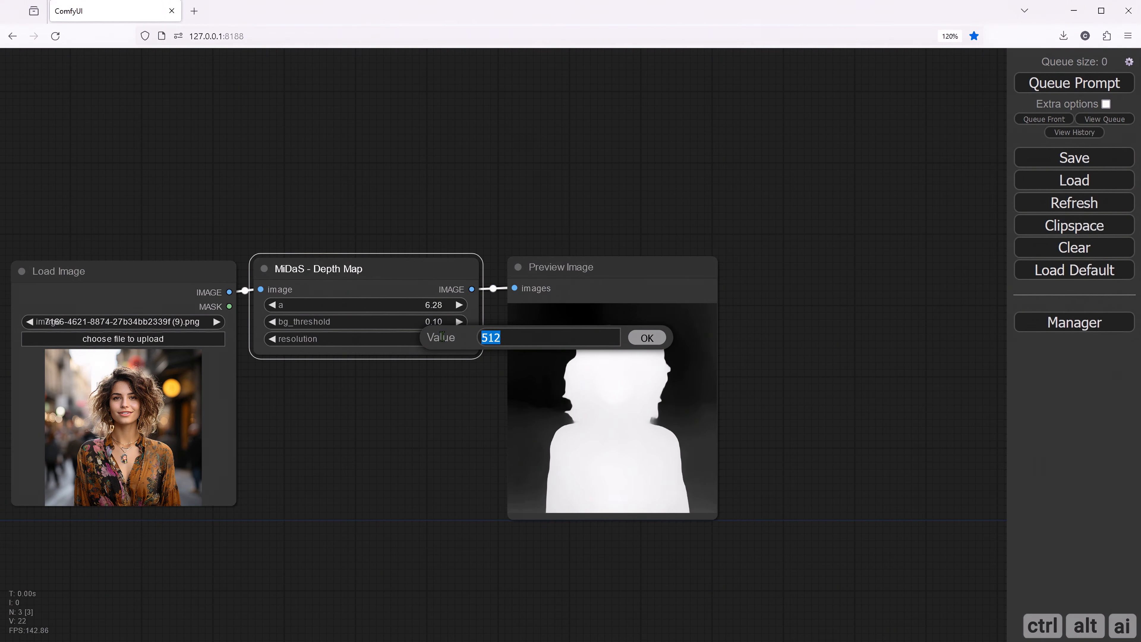
text(512)
key(Return)
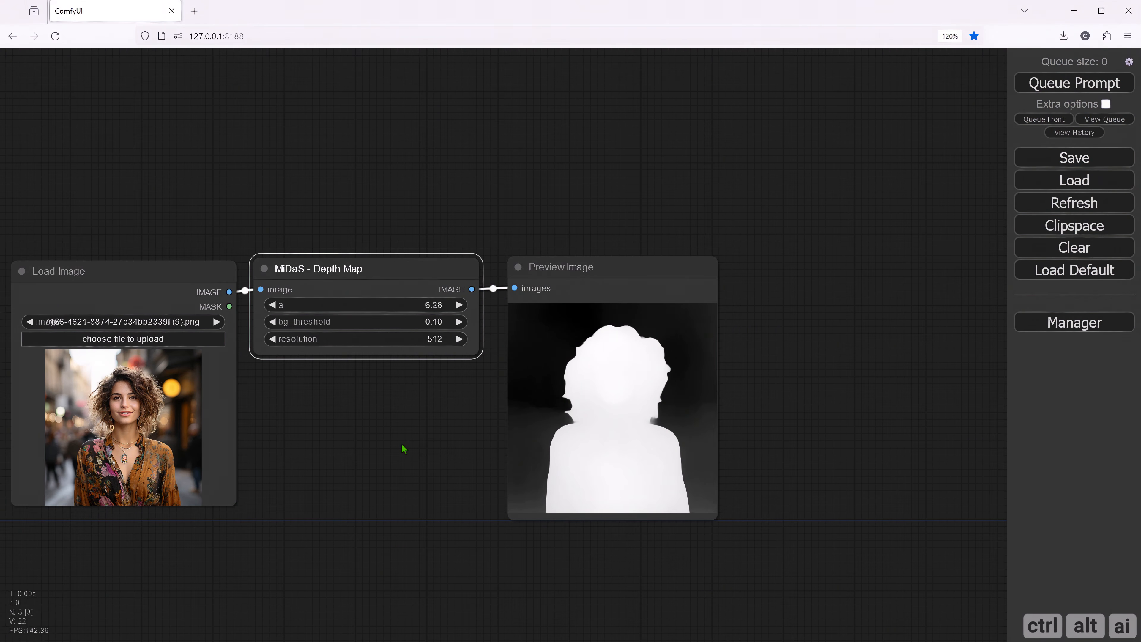
drag(380, 442, 438, 454)
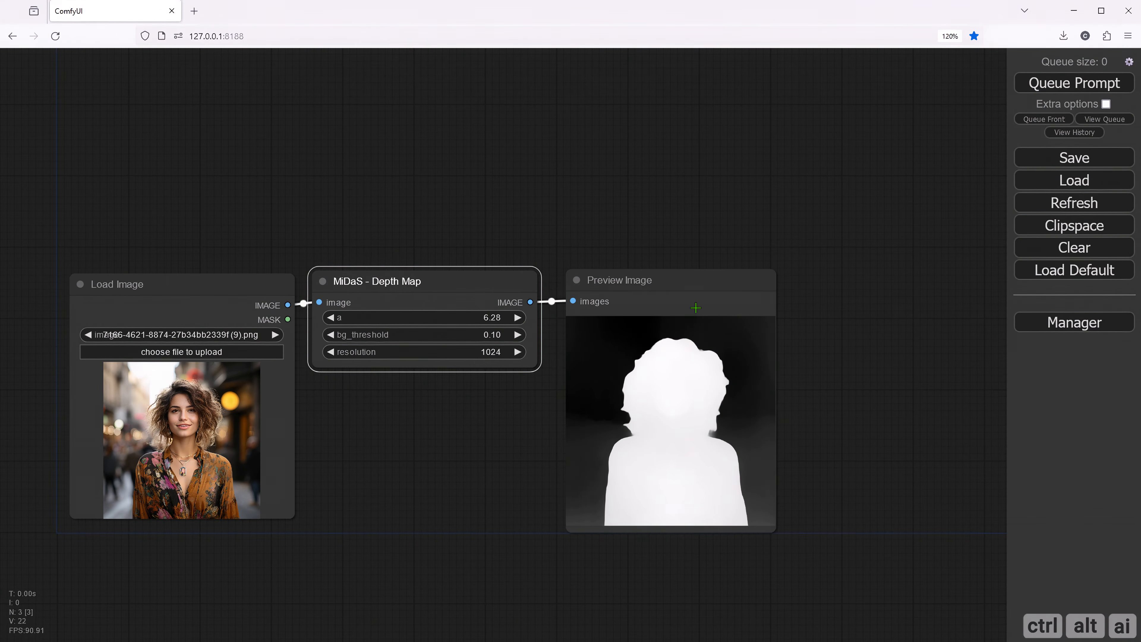
click(1074, 84)
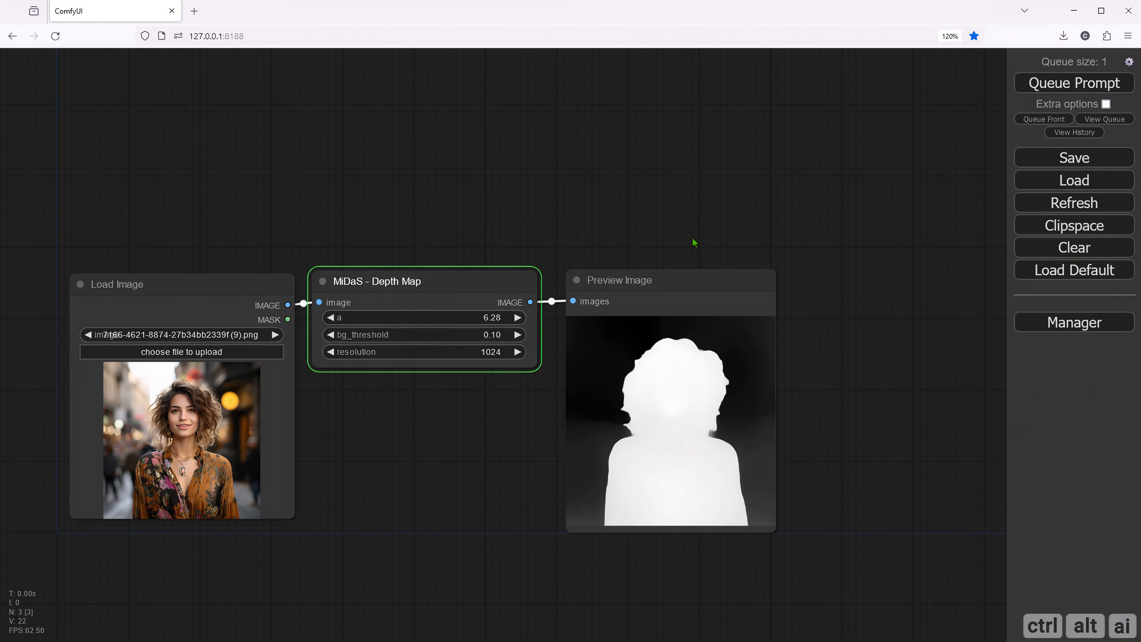
- Enlarge the depth map's Preview Image node slightly and align it beside the MiDaS Depth Map node
drag(667, 279, 662, 273)
drag(773, 531, 788, 529)
drag(629, 278, 631, 285)
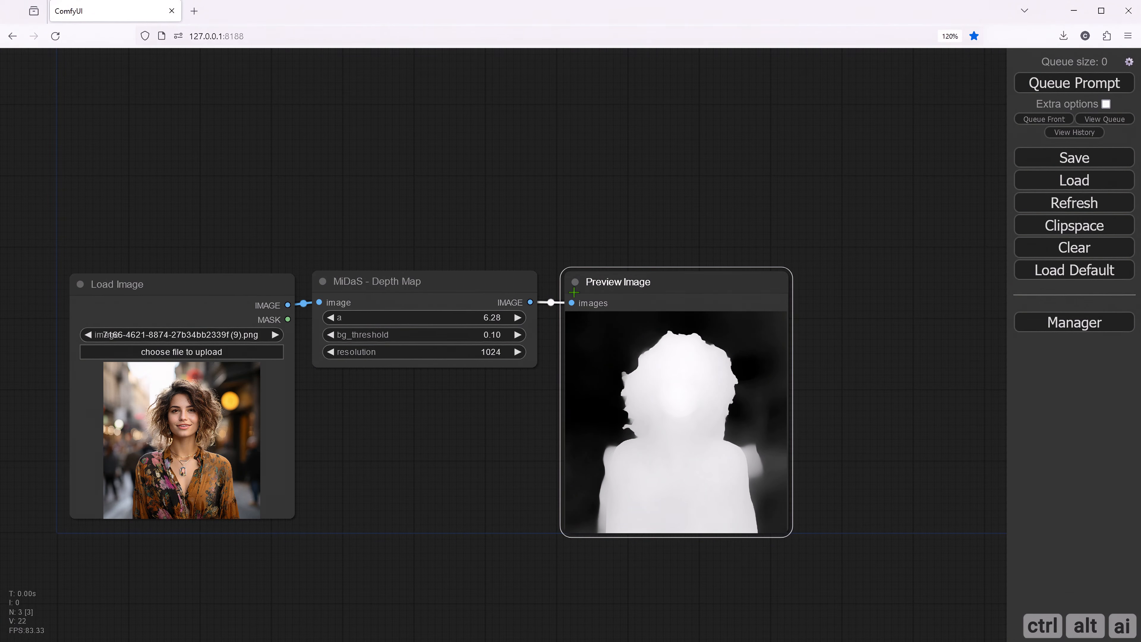
- Add a Load Checkpoint node and place it directly above the Load Image node
drag(356, 434, 472, 494)
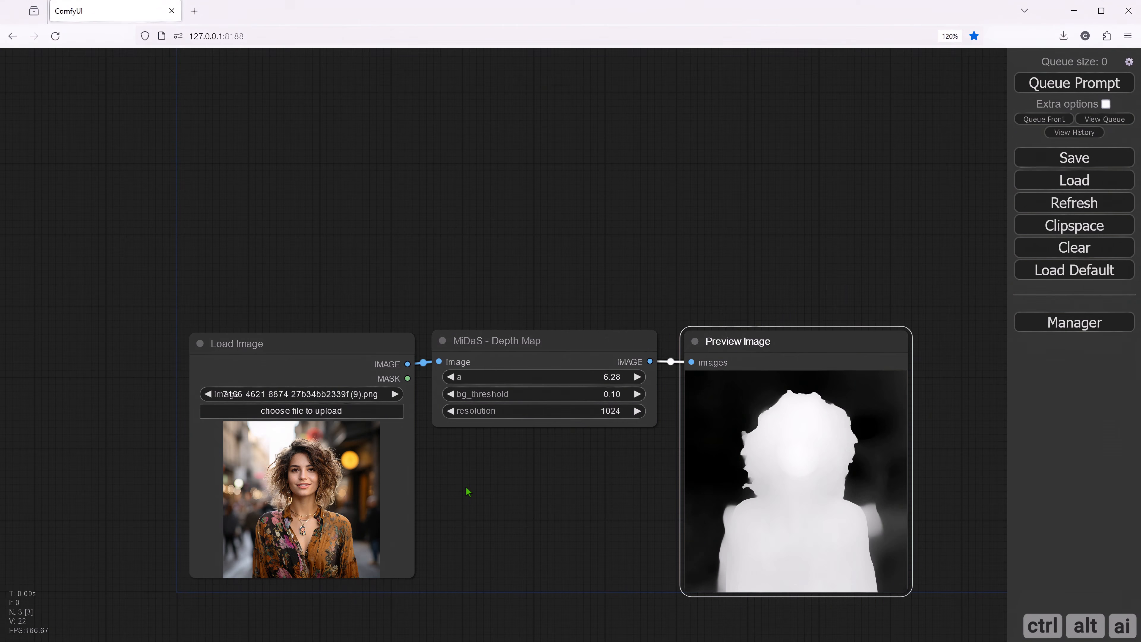
right_click(208, 226)
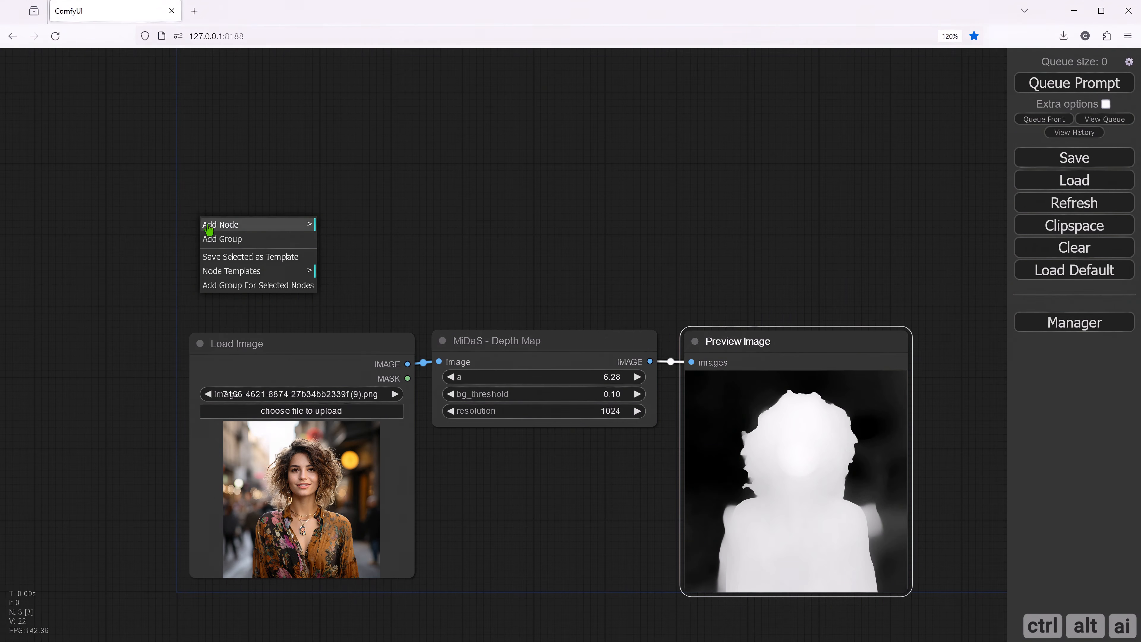
click(242, 224)
click(344, 242)
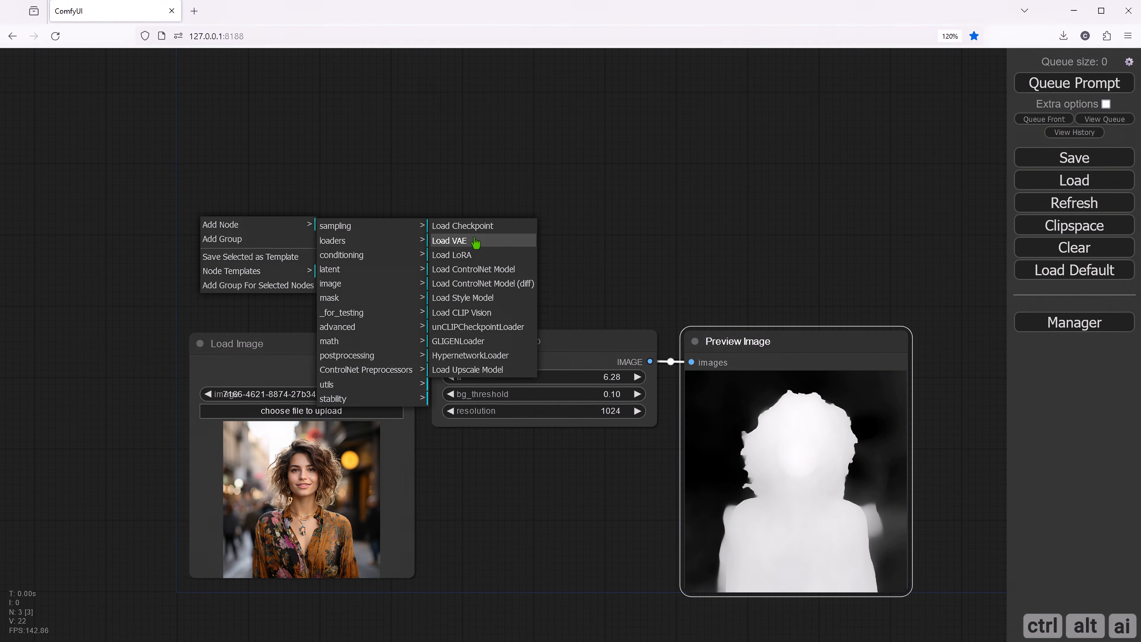
click(471, 226)
drag(355, 220, 334, 235)
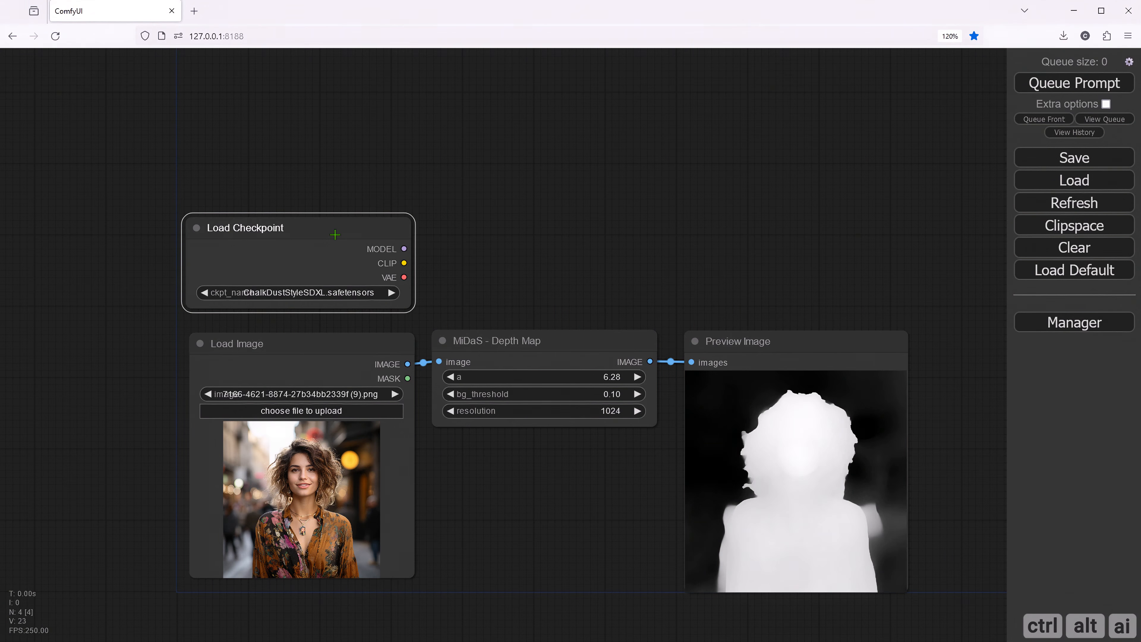
- Choose RealVisXL_V2.0.safetensors as the checkpoint and align the Load Checkpoint node with the Load Image node below
click(357, 294)
scroll(425, 246, up, 1)
scroll(424, 245, up, 6)
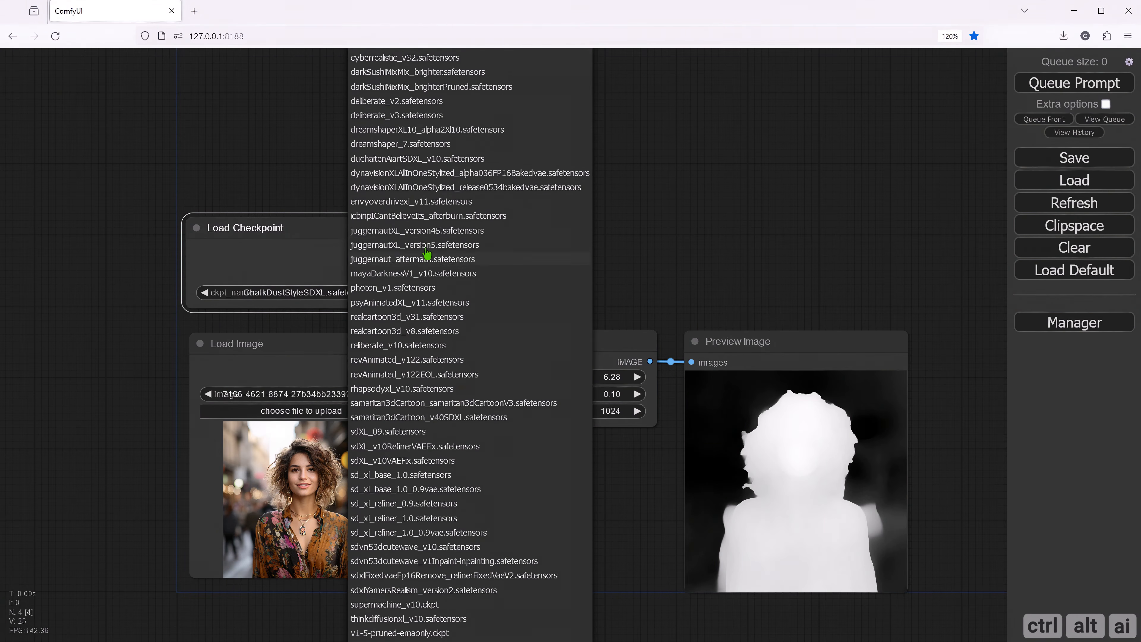
scroll(433, 218, up, 3)
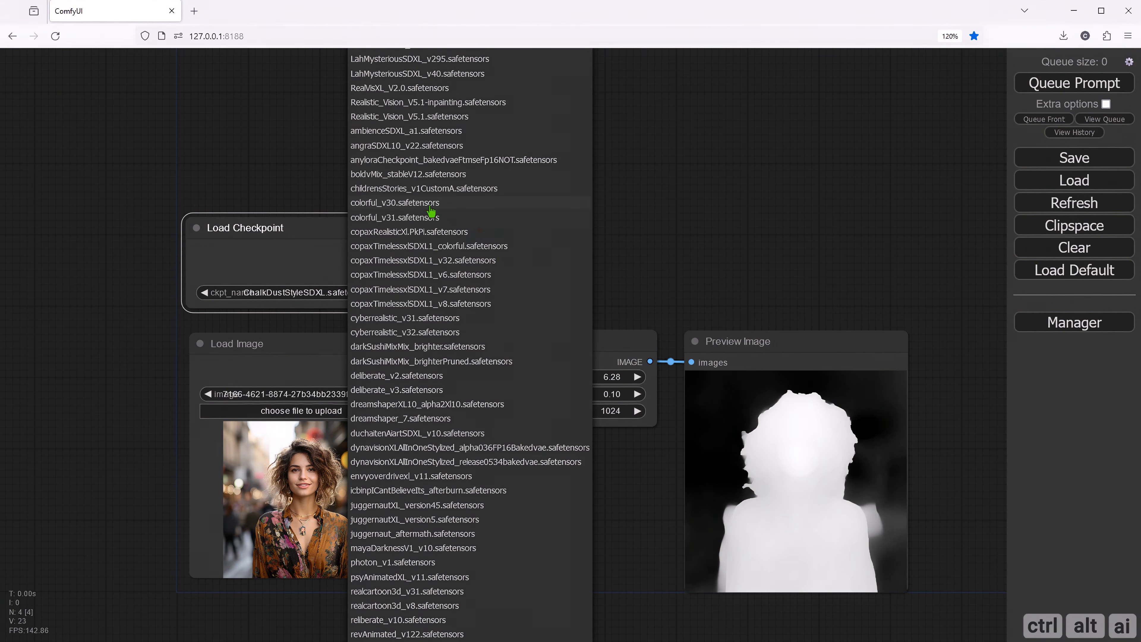
click(410, 98)
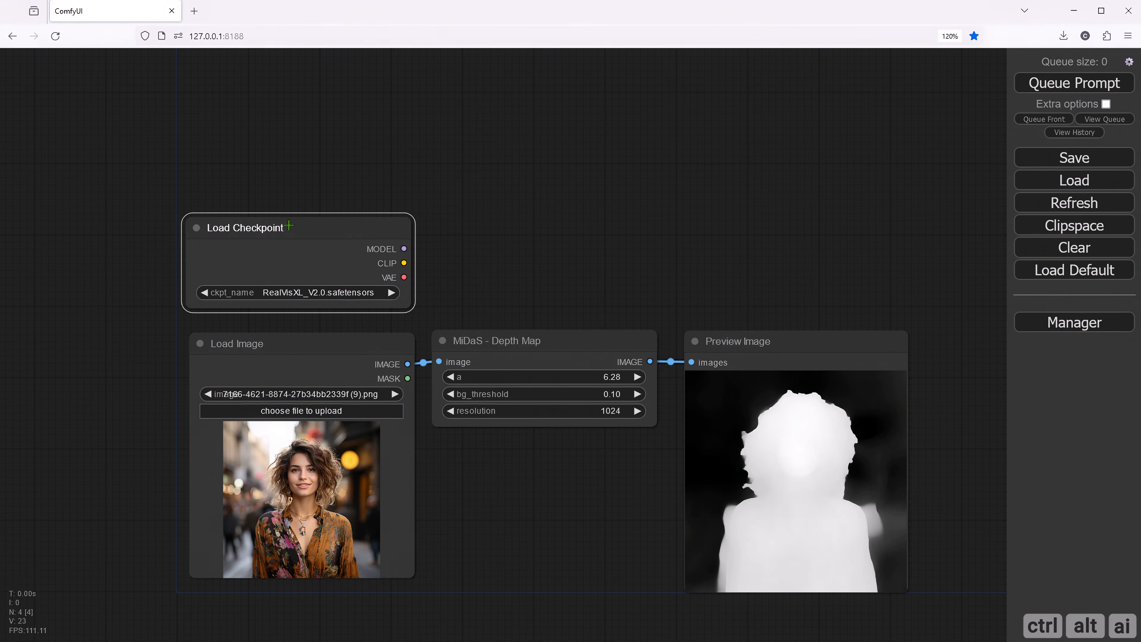
drag(289, 226, 292, 234)
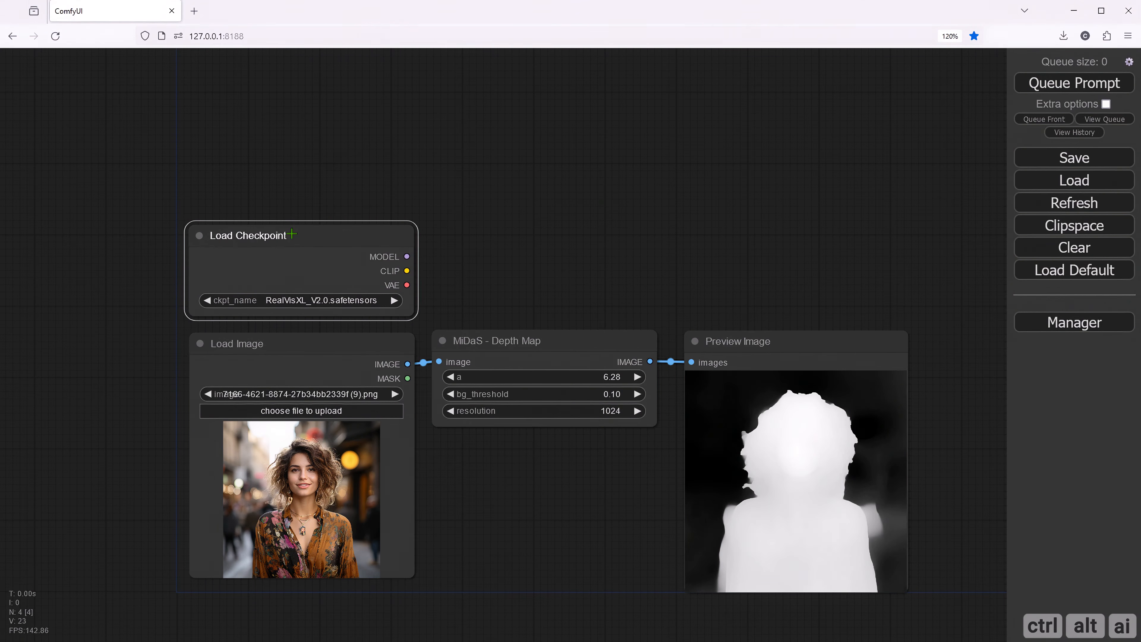
- Attach a CLIPTextEncode node to the checkpoint's CLIP output and narrow it to the MiDaS Depth Map node's width
click(467, 255)
drag(484, 255, 416, 291)
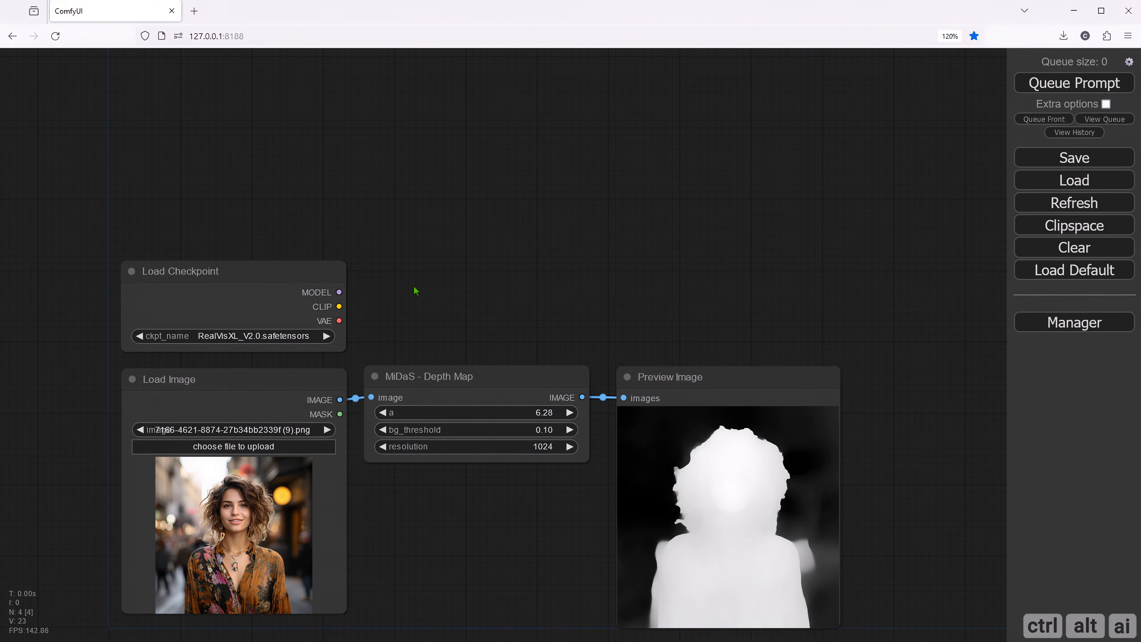
drag(416, 290, 373, 333)
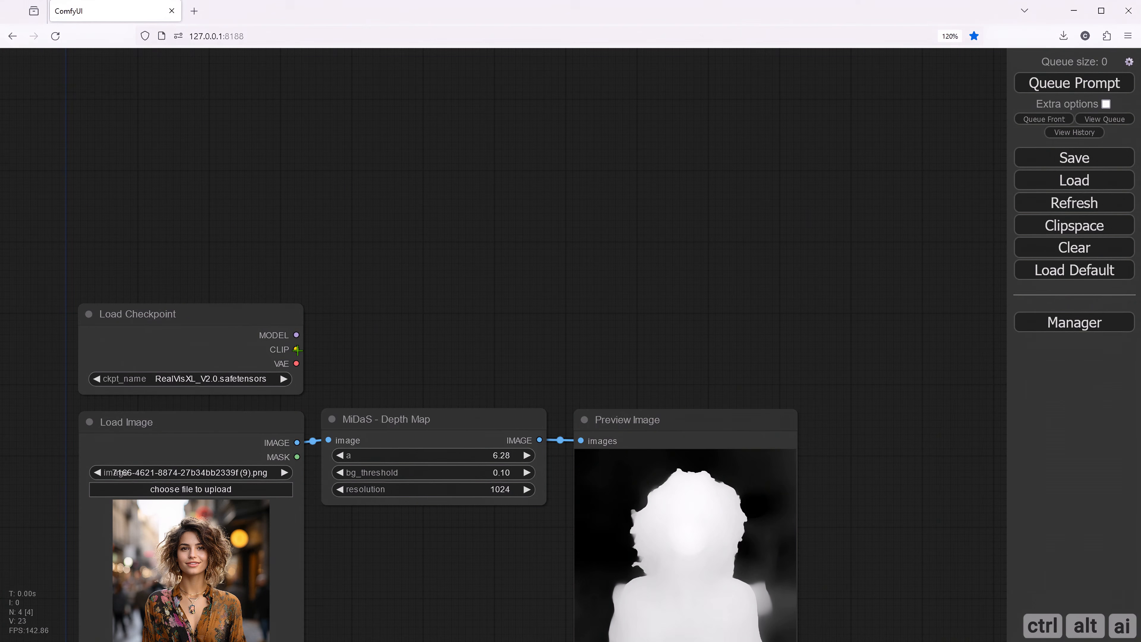
drag(297, 349, 354, 281)
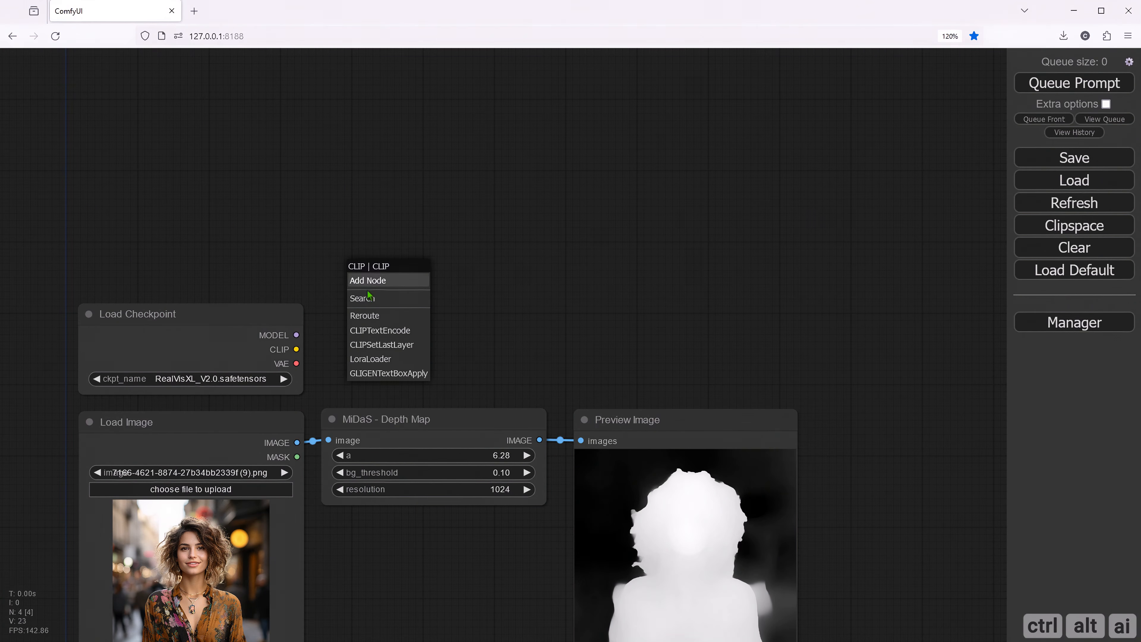
click(375, 334)
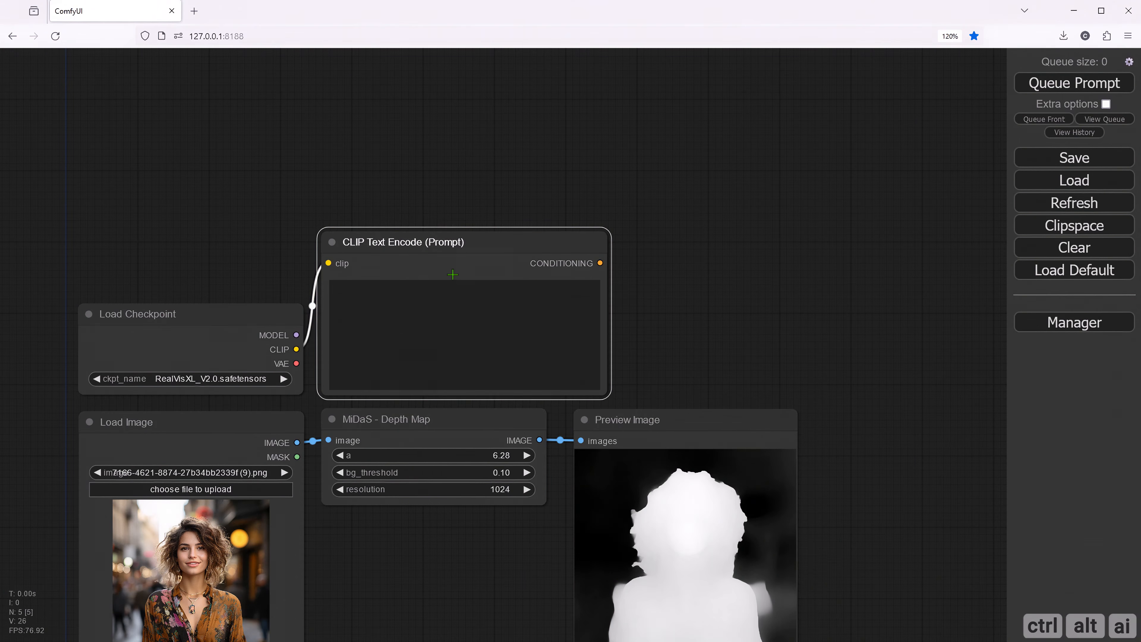
drag(609, 399, 545, 395)
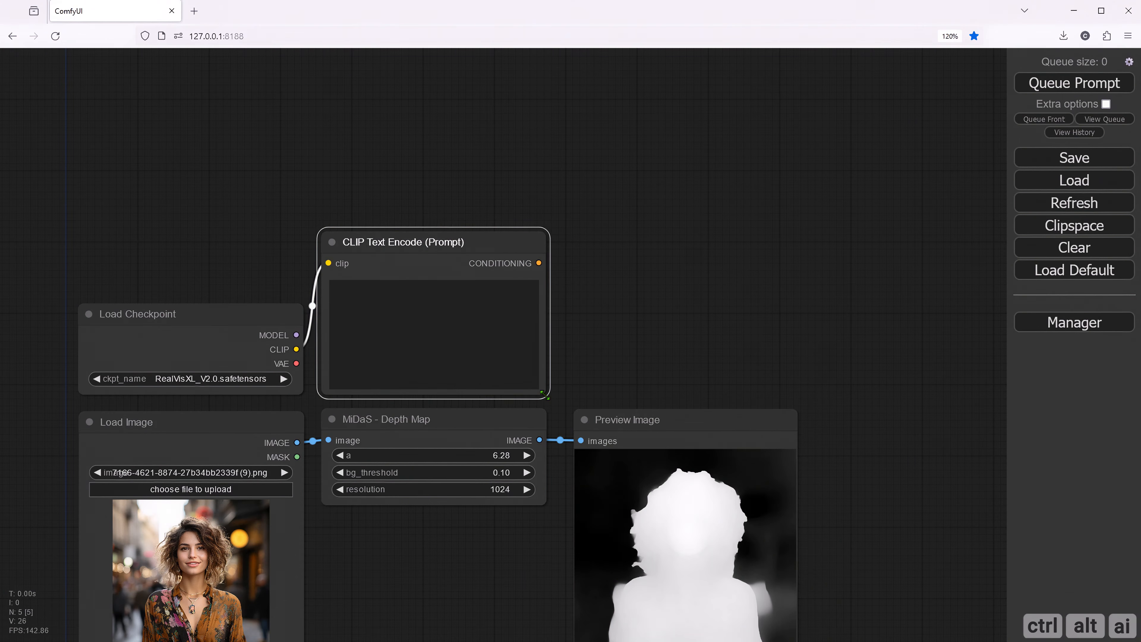
- Duplicate the CLIP Text Encode node, place the copy above the original, and connect its clip input to the checkpoint's CLIP output
drag(464, 242, 455, 83)
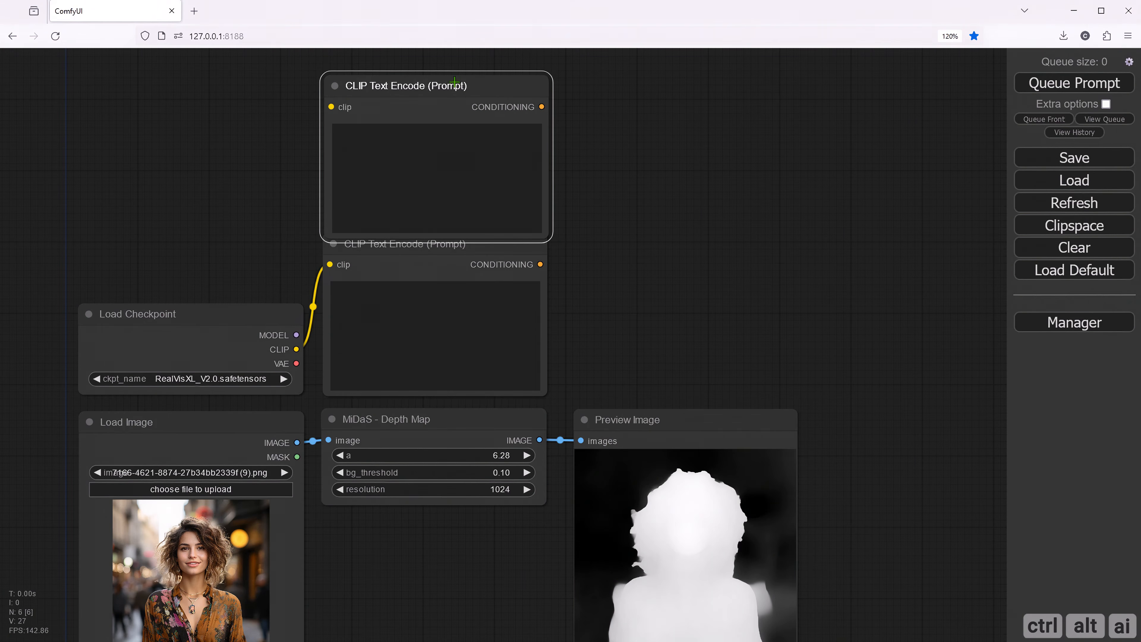
drag(598, 221, 604, 327)
drag(427, 190, 427, 170)
drag(337, 191, 303, 454)
- Attach a KSampler (Advanced) node to the checkpoint's MODEL output, beside the CLIP Text Encode nodes
drag(309, 359, 248, 322)
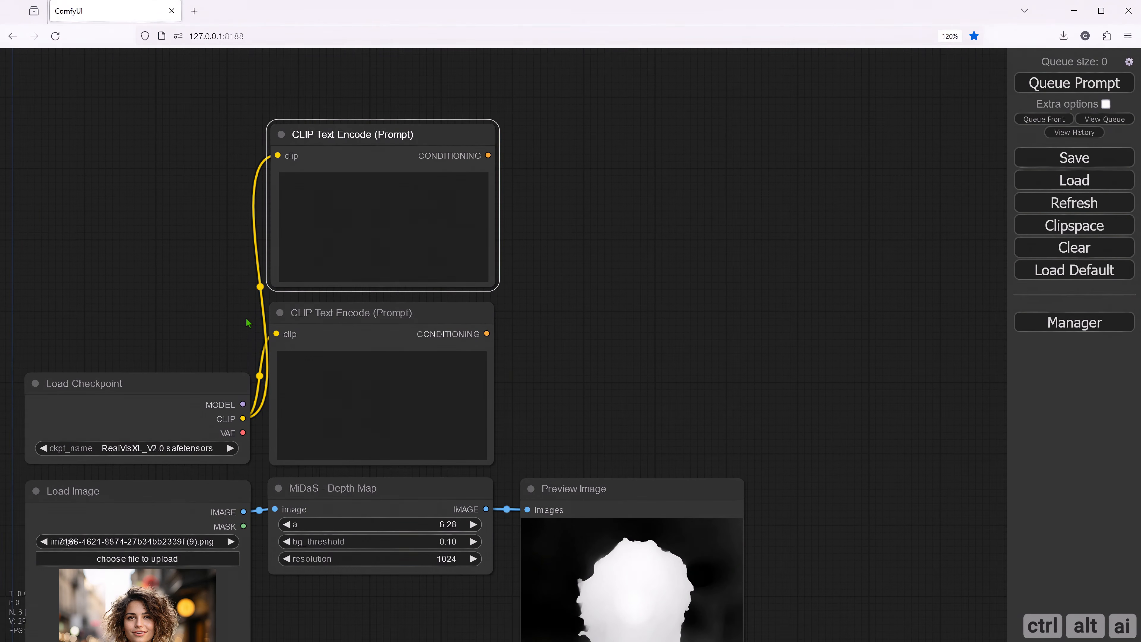
drag(243, 404, 565, 216)
click(624, 406)
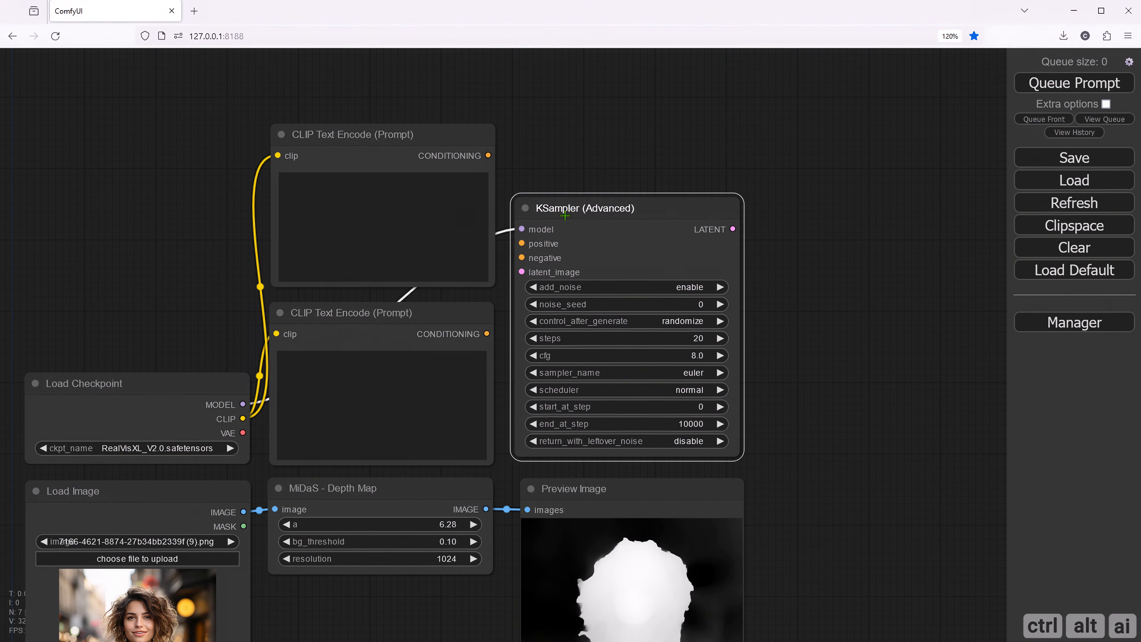
click(804, 369)
mouse_move(779, 368)
mouse_down()
mouse_move(803, 362)
mouse_move(802, 343)
mouse_move(824, 368)
mouse_move(785, 359)
mouse_up()
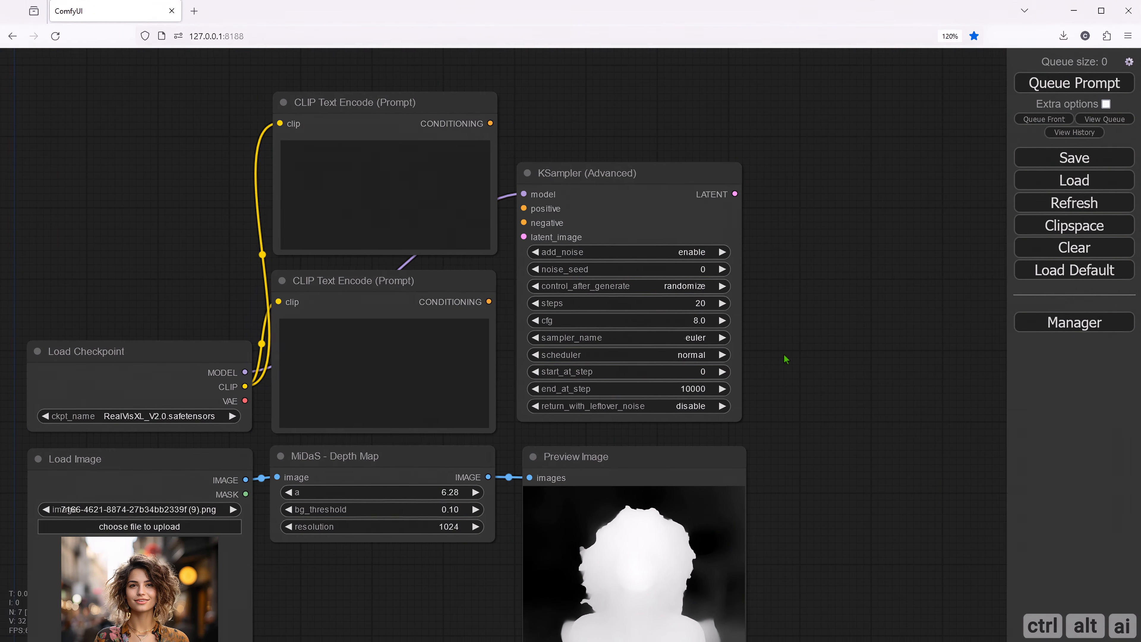
drag(132, 254, 254, 306)
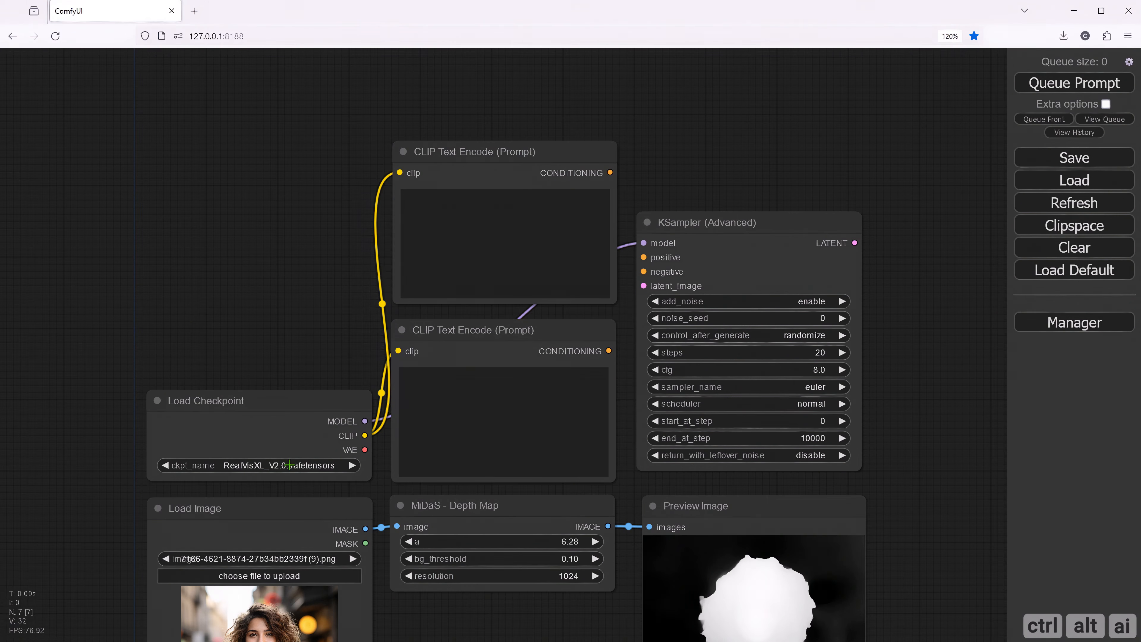
right_click(199, 286)
click(212, 288)
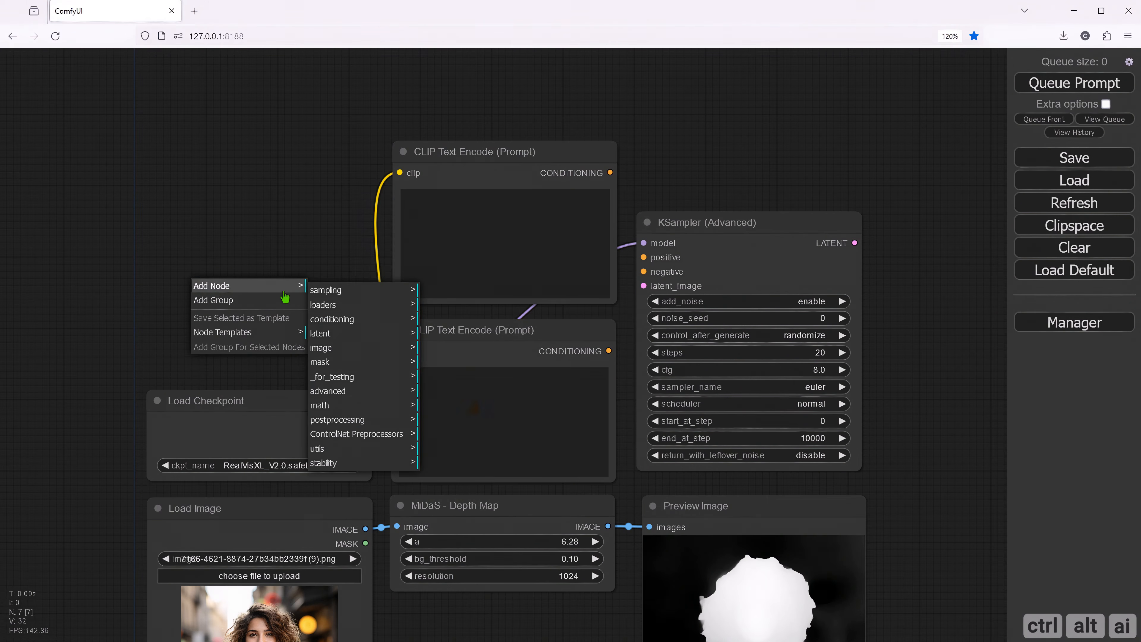
click(368, 305)
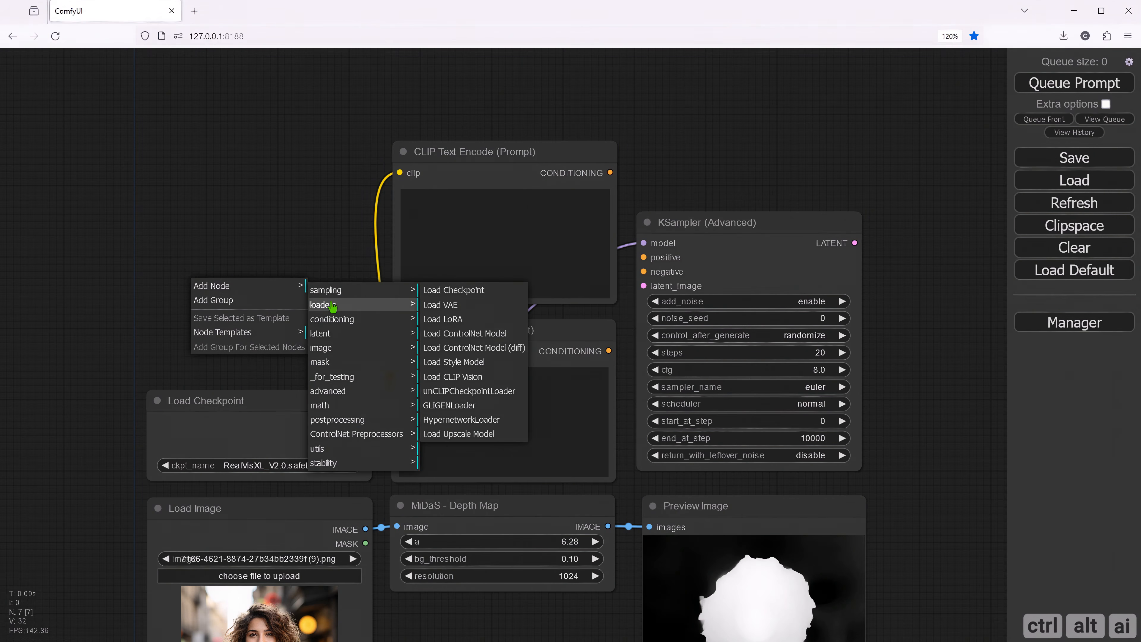
click(461, 309)
drag(340, 276, 247, 297)
click(284, 332)
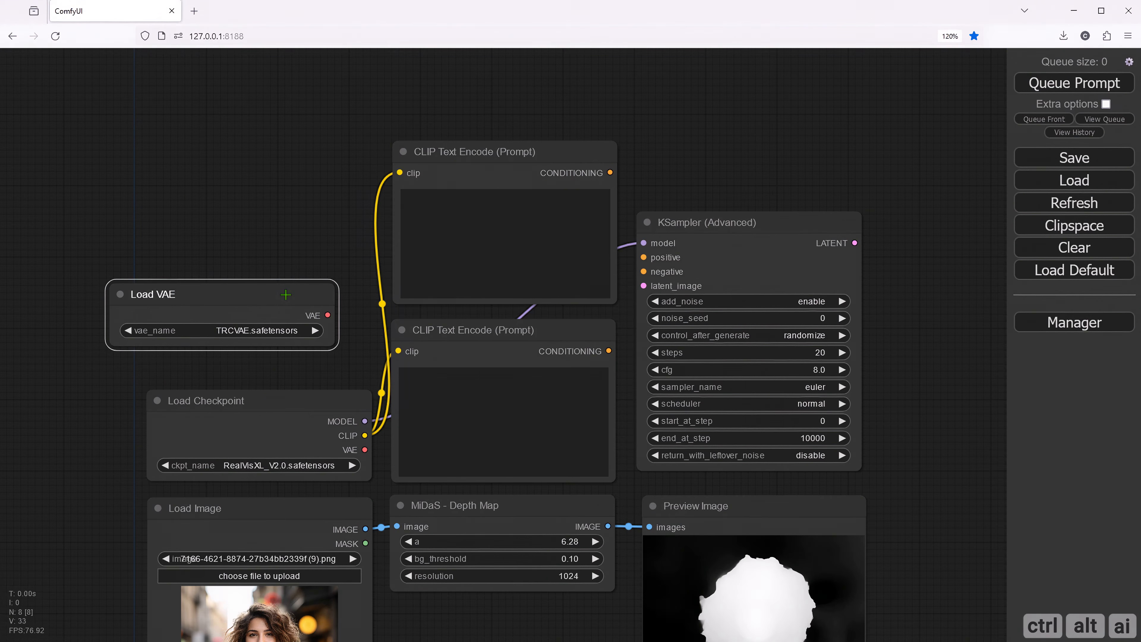
key(Delete)
- Add a Load ControlNet Model node, widen it until the full model name fits, and place it directly above the Load Checkpoint node
drag(198, 310, 218, 314)
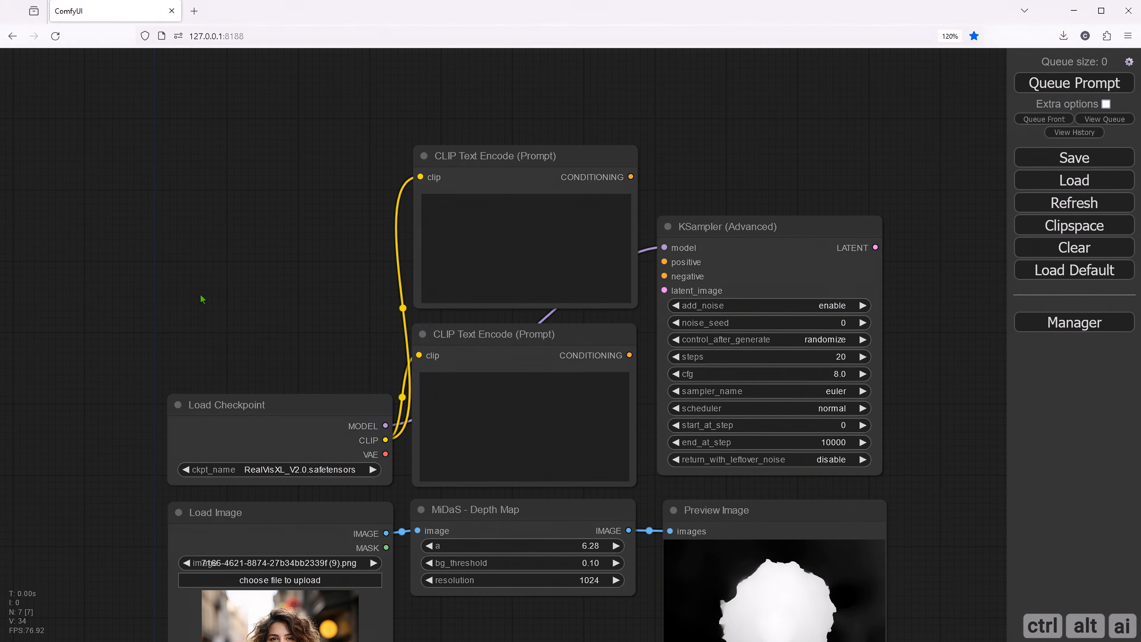
right_click(198, 292)
click(216, 294)
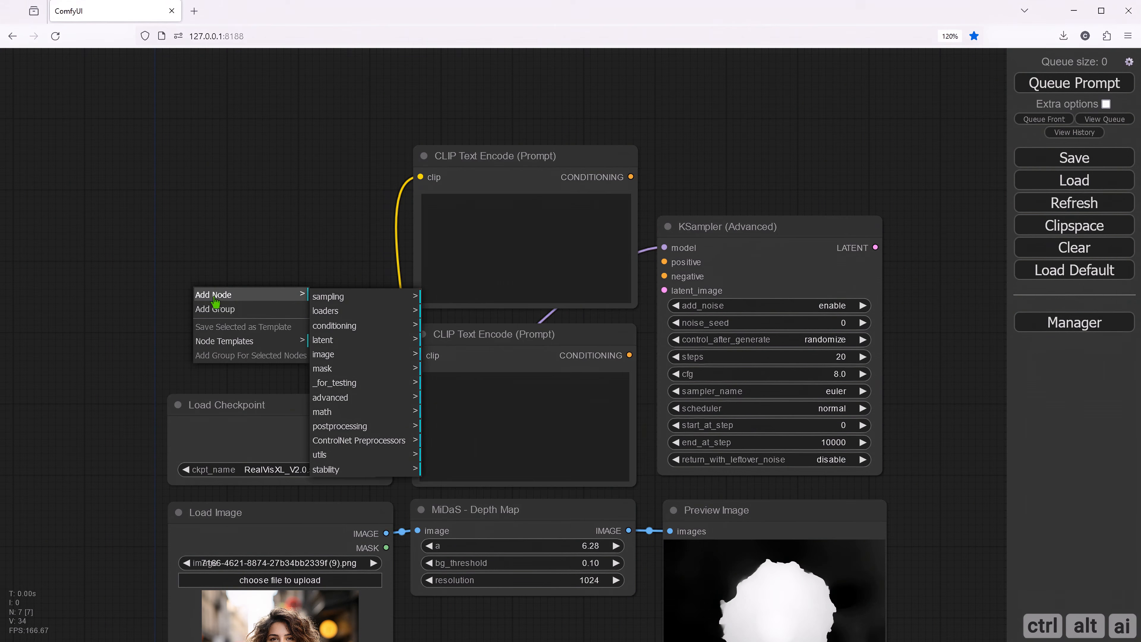
click(325, 311)
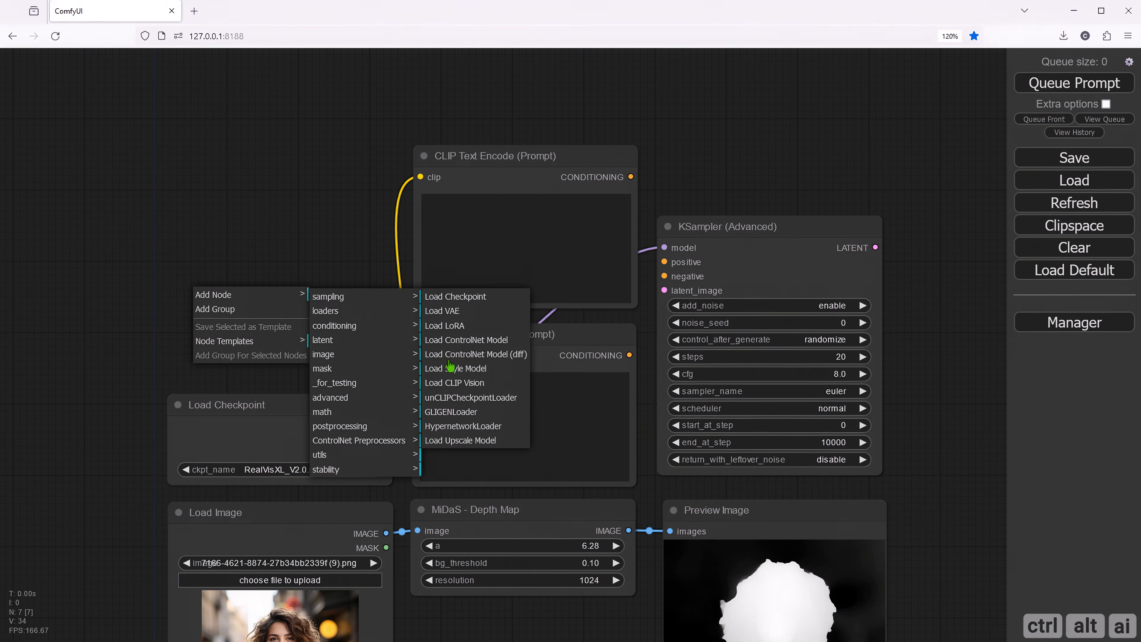
click(466, 339)
drag(334, 291, 177, 275)
drag(251, 316, 384, 317)
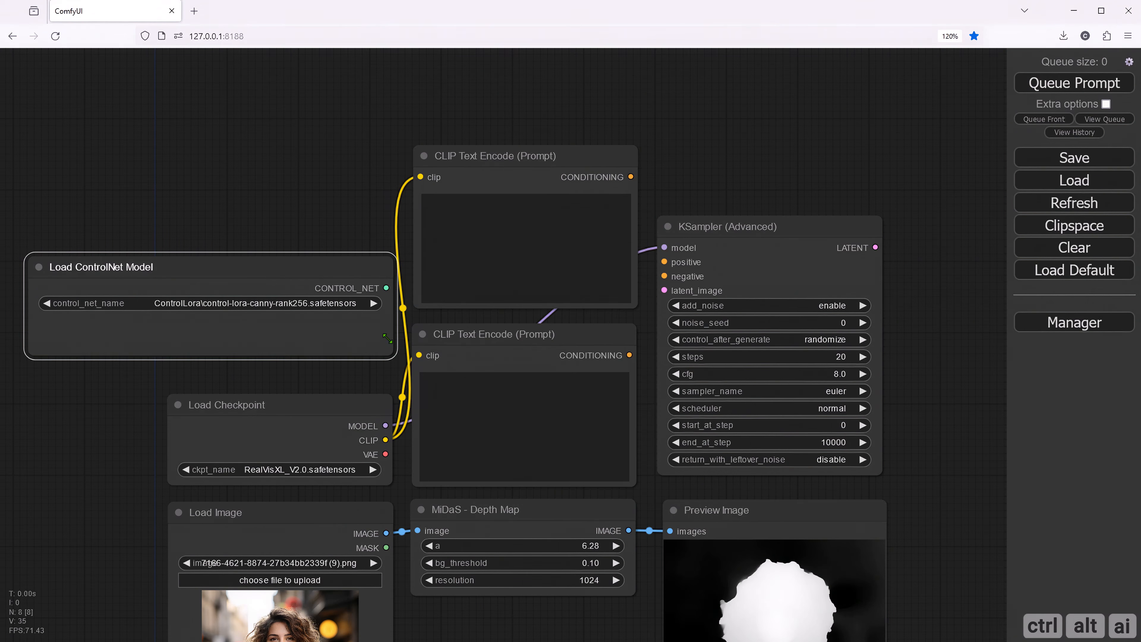
drag(338, 269, 341, 322)
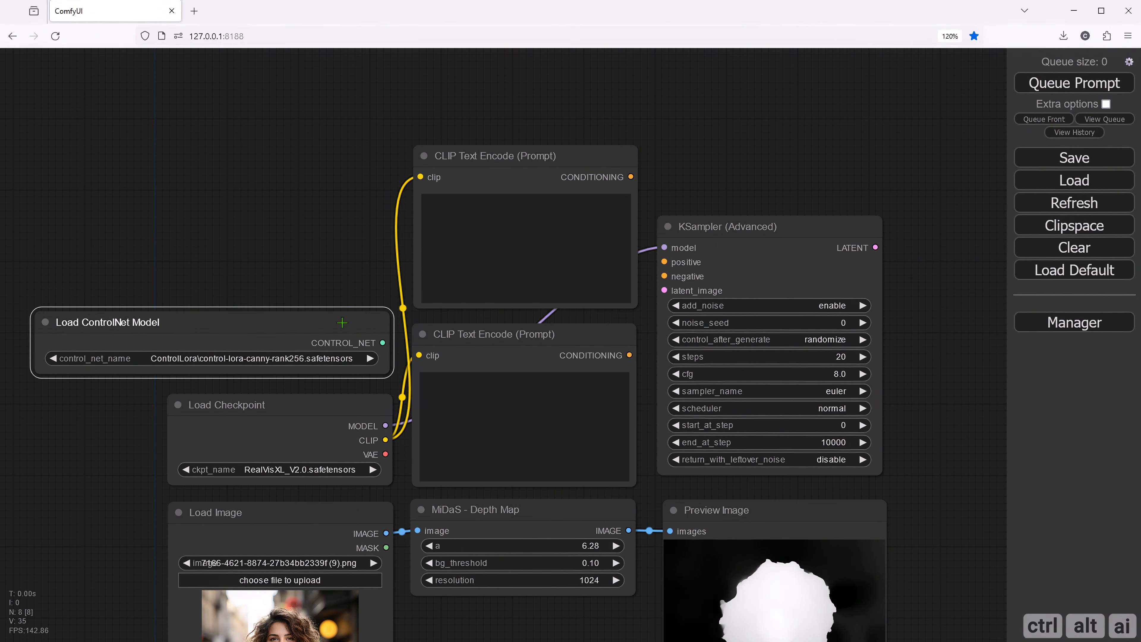
- Choose ControlLora\control-lora-depth-rank256.safetensors in the Load ControlNet Model node to match the MiDaS depth preprocessor, leaving the node deselected
click(269, 360)
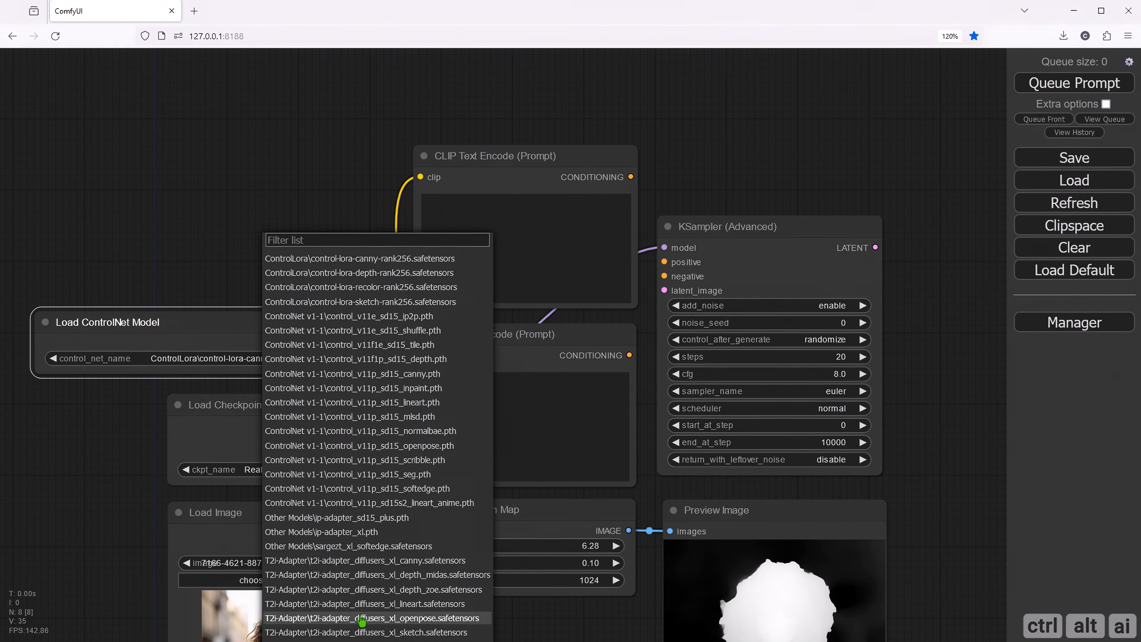
click(401, 272)
drag(346, 263, 344, 142)
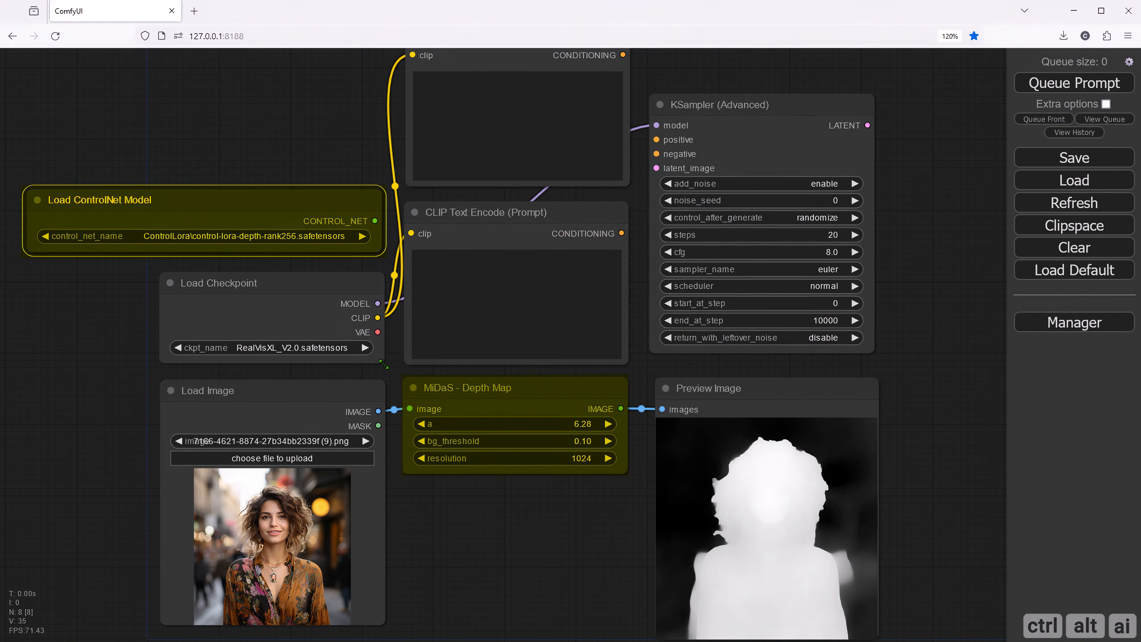
click(477, 526)
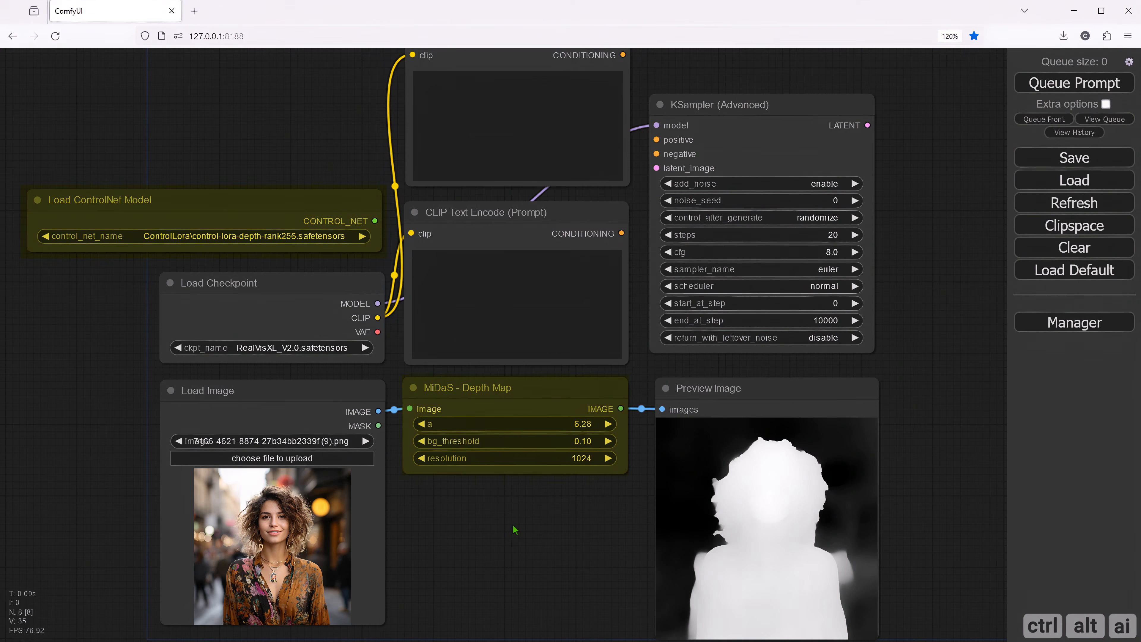
- Move the KSampler (Advanced) node farther away from the CLIP Text Encode nodes, leaving room for another node between them
click(515, 529)
drag(512, 526, 362, 579)
drag(535, 148, 802, 161)
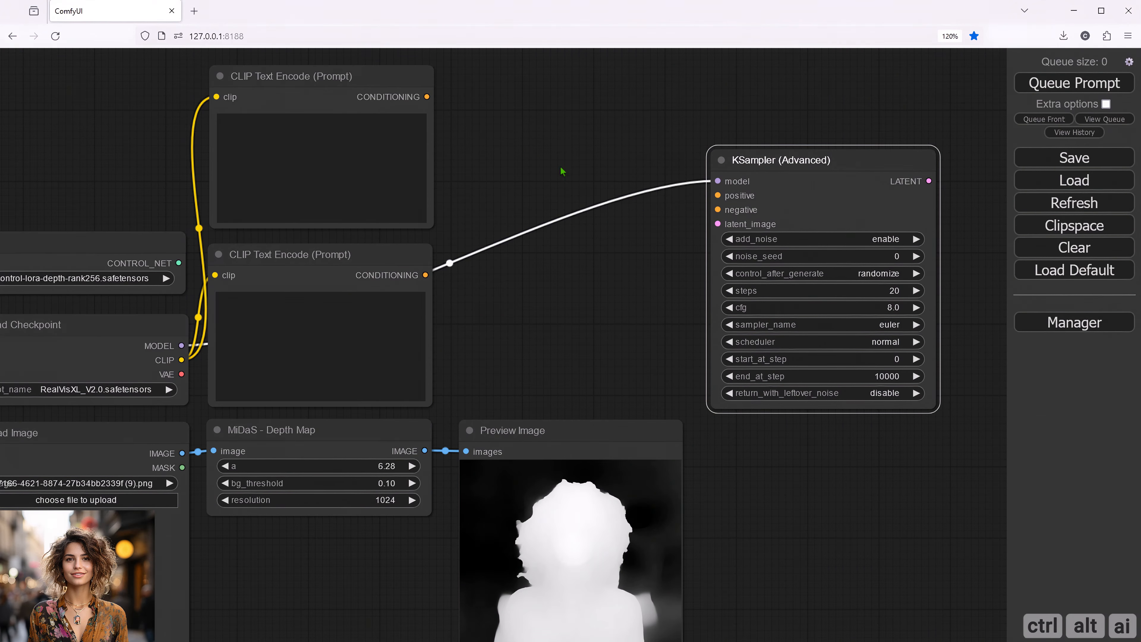
click(514, 154)
- Attach an Apply ControlNet (Advanced) node to the ControlNet loader's CONTROL_NET output and place it between the lower prompt node and the KSampler
drag(178, 264, 476, 269)
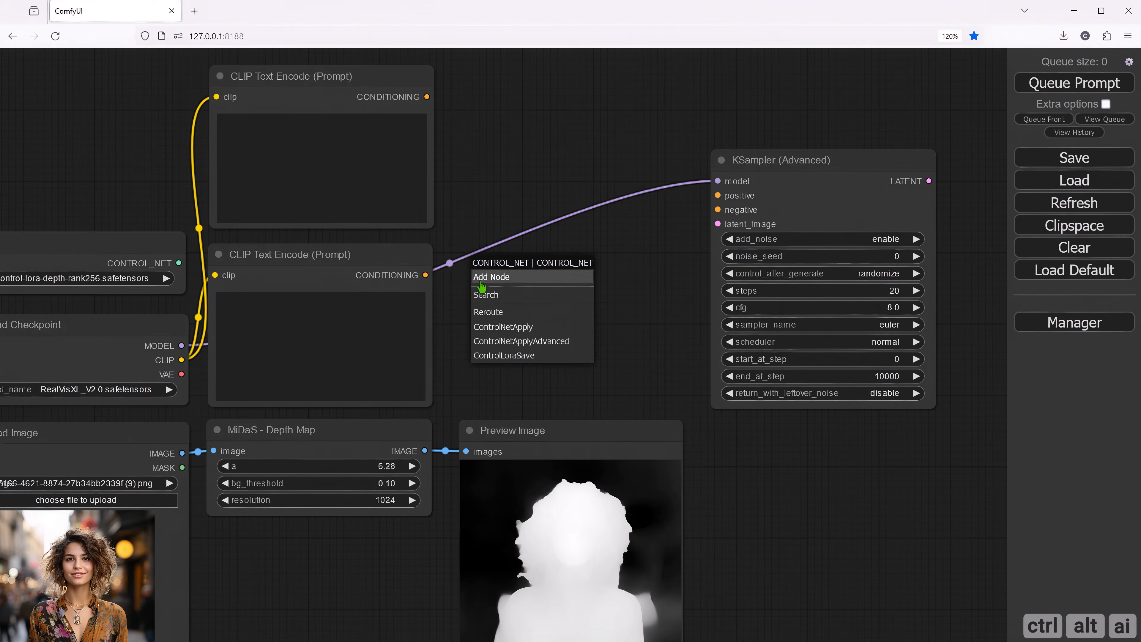
click(511, 348)
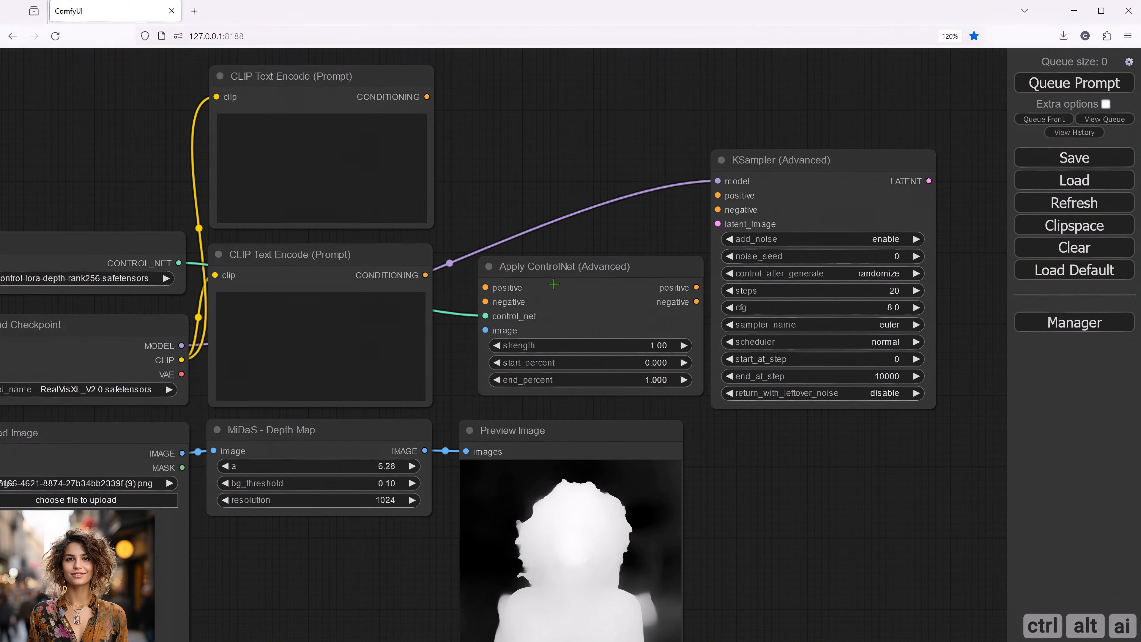
drag(554, 271, 532, 272)
- Try higher strength values on the Apply ControlNet (Advanced) node and restore the strength to 1
drag(735, 438, 625, 449)
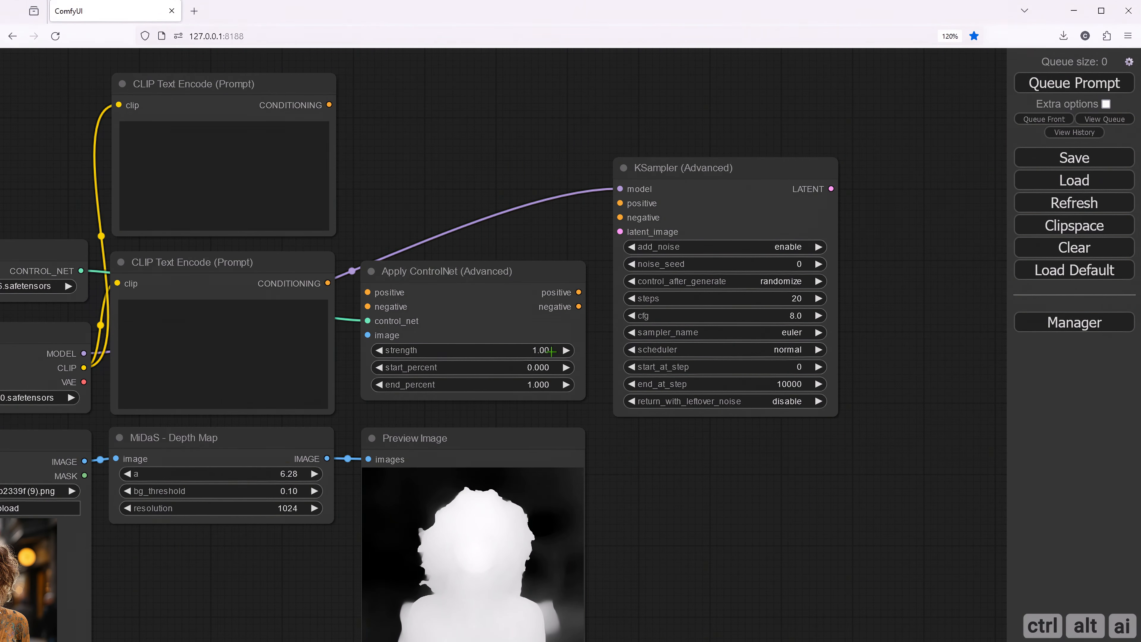
drag(550, 351, 627, 348)
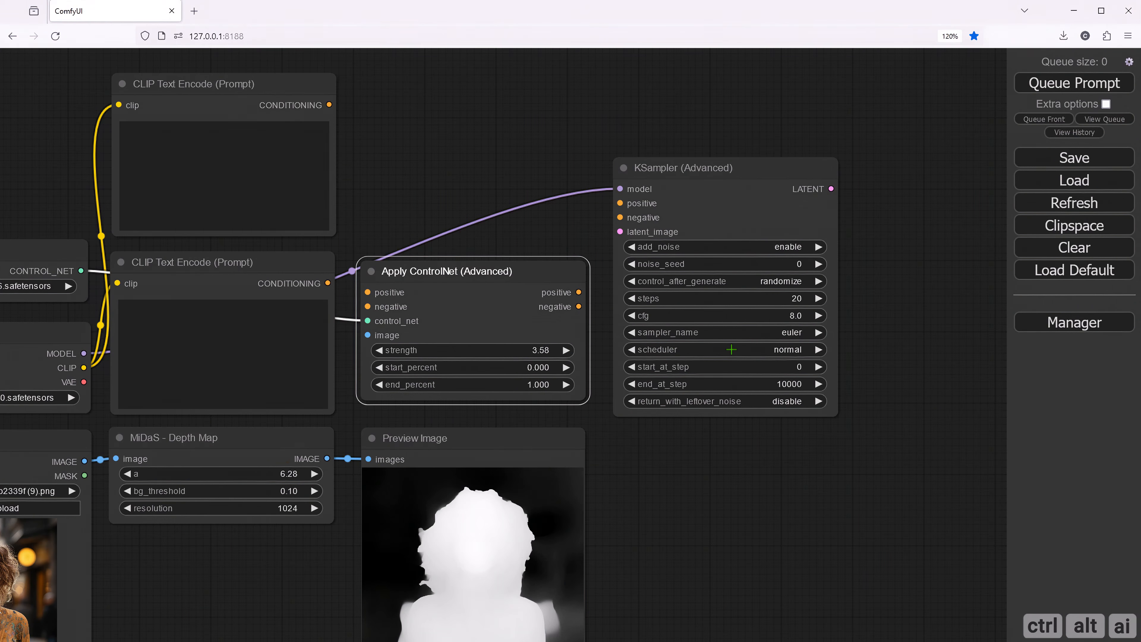
drag(731, 350, 602, 356)
click(551, 349)
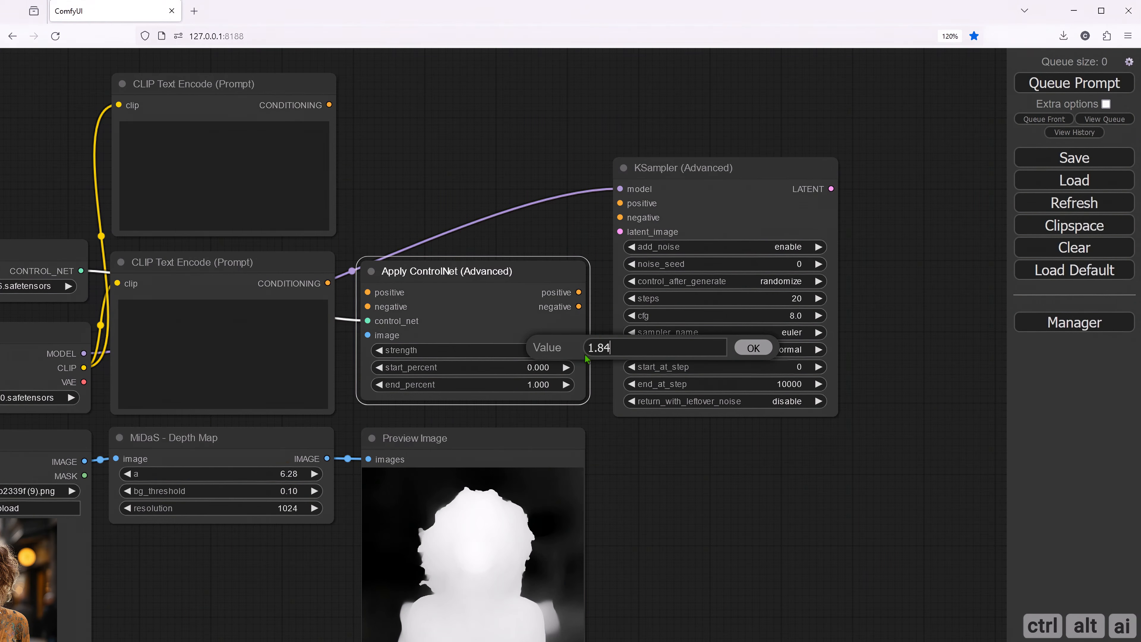
text(1)
key(Return)
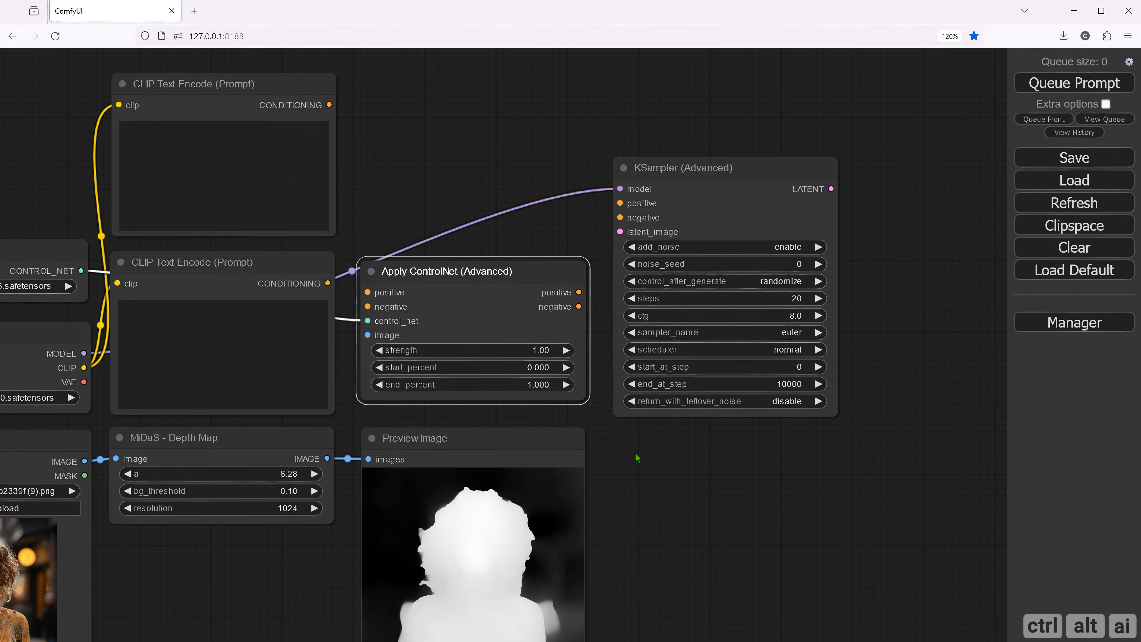
- Try a start_percent of 0.5 on the Apply ControlNet (Advanced) node and reset it to 0, leaving the node deselected
click(543, 367)
text(0.5)
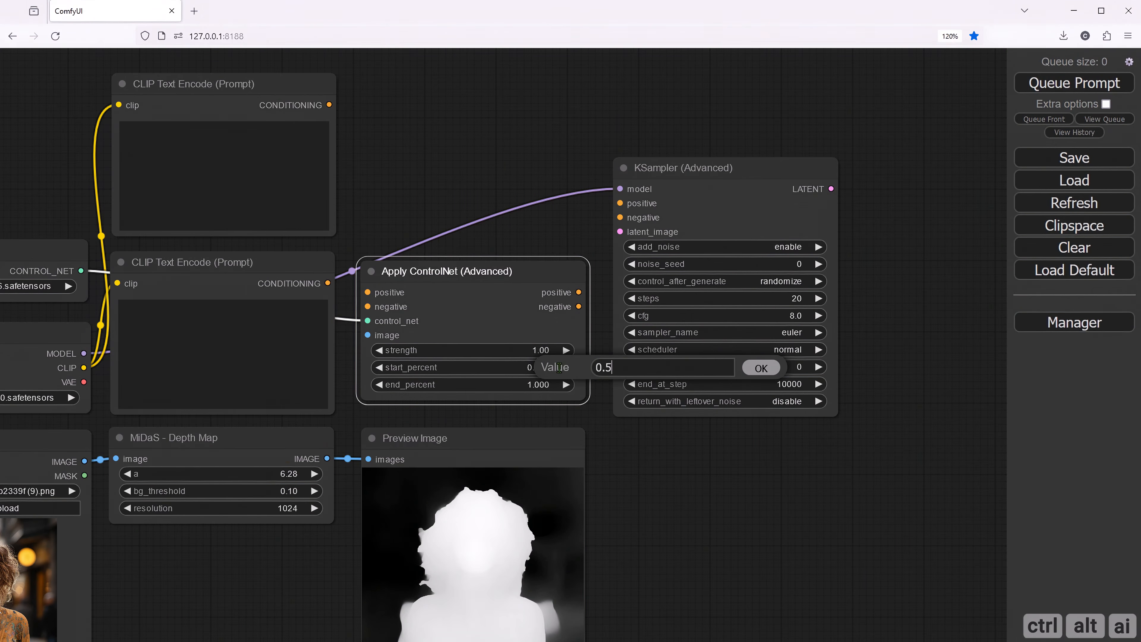
key(Return)
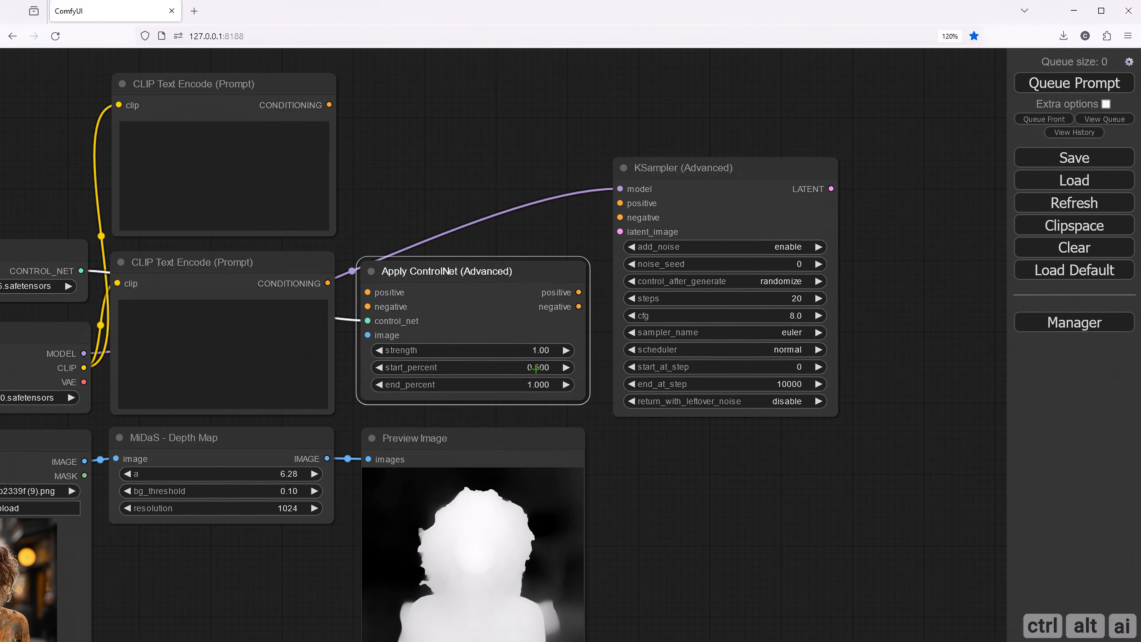
click(536, 368)
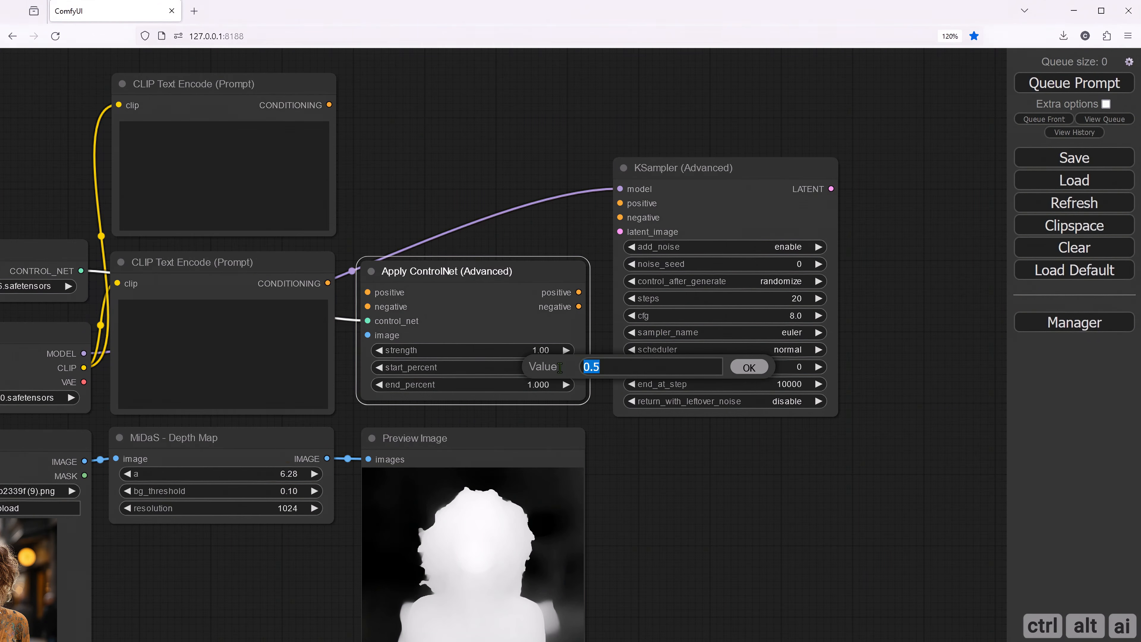
text(0)
key(Return)
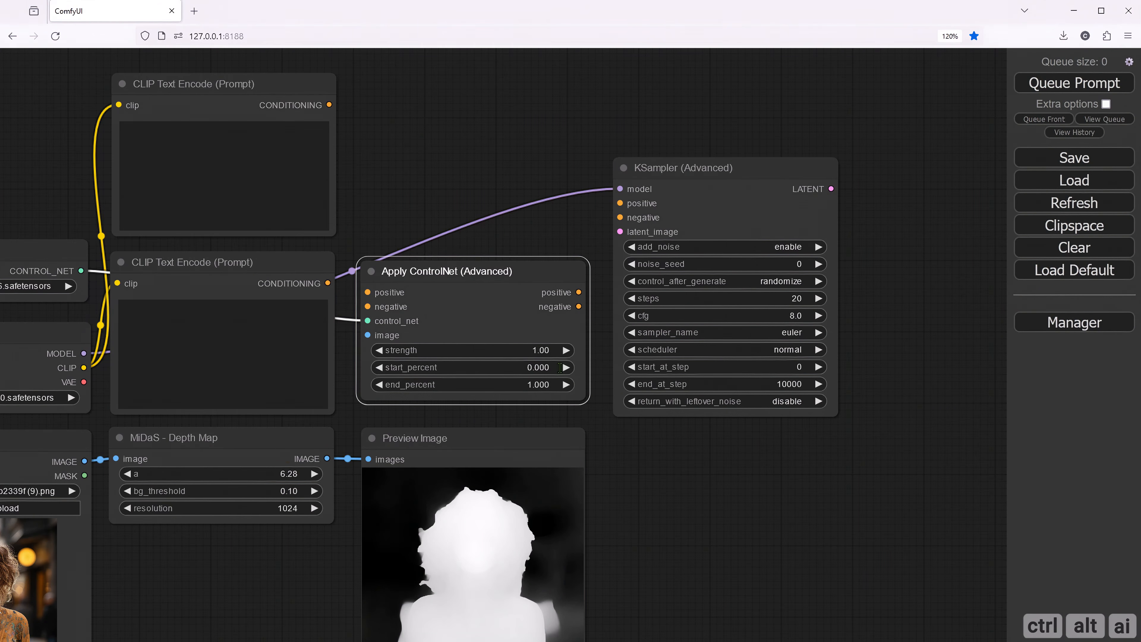
click(635, 476)
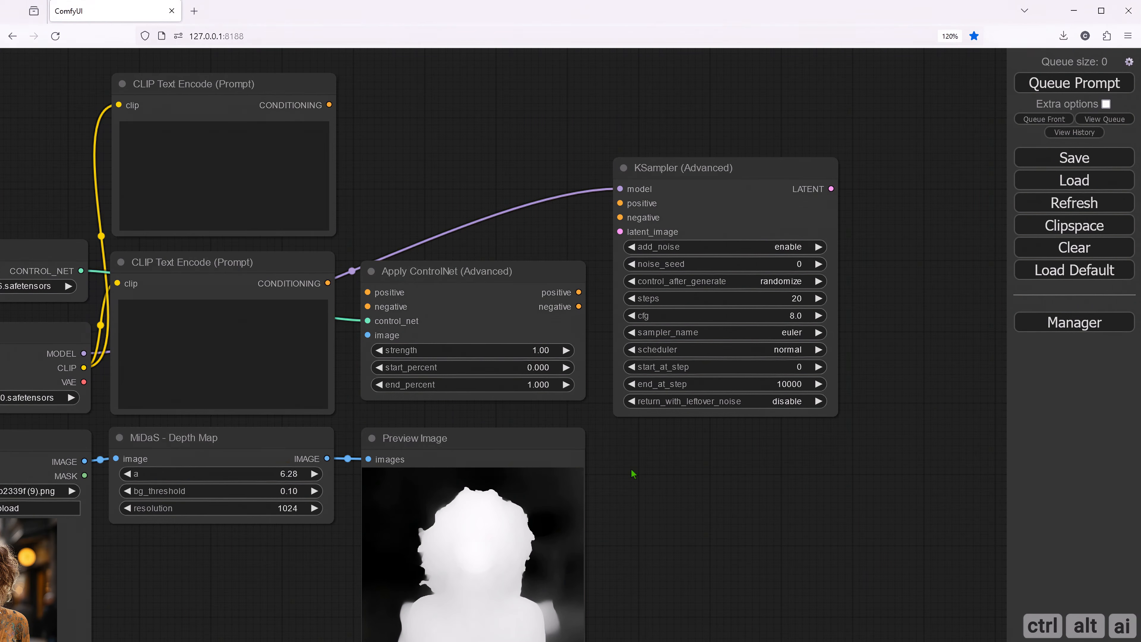
- Route the upper prompt as positive and the lower prompt as negative through Apply ControlNet (Advanced) into the KSampler's matching inputs
drag(661, 490, 807, 530)
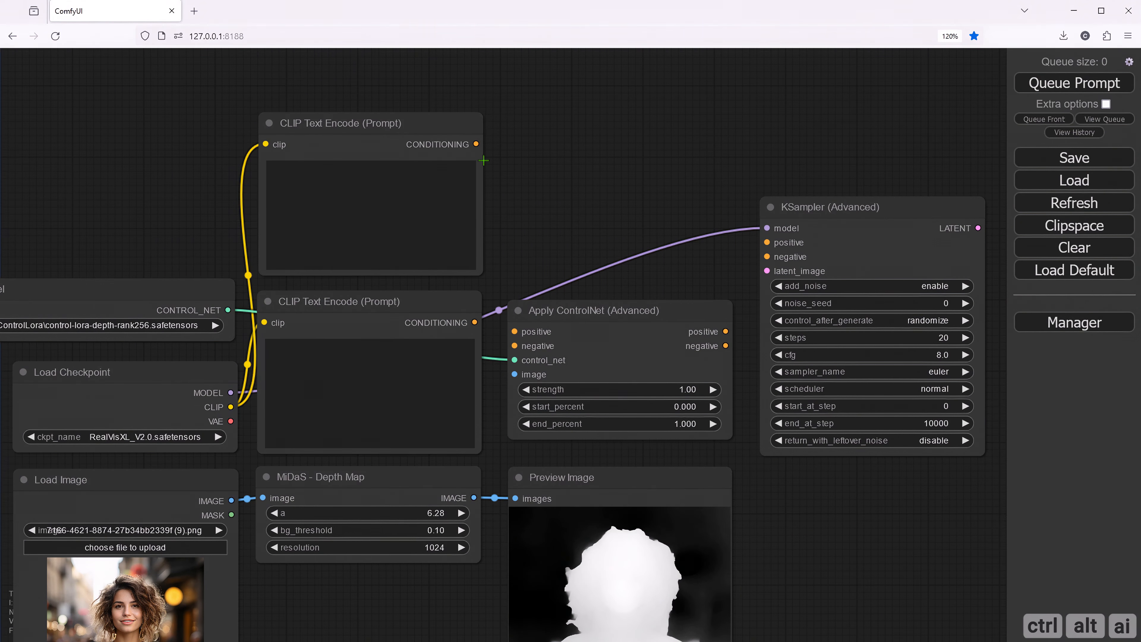
drag(475, 144, 515, 346)
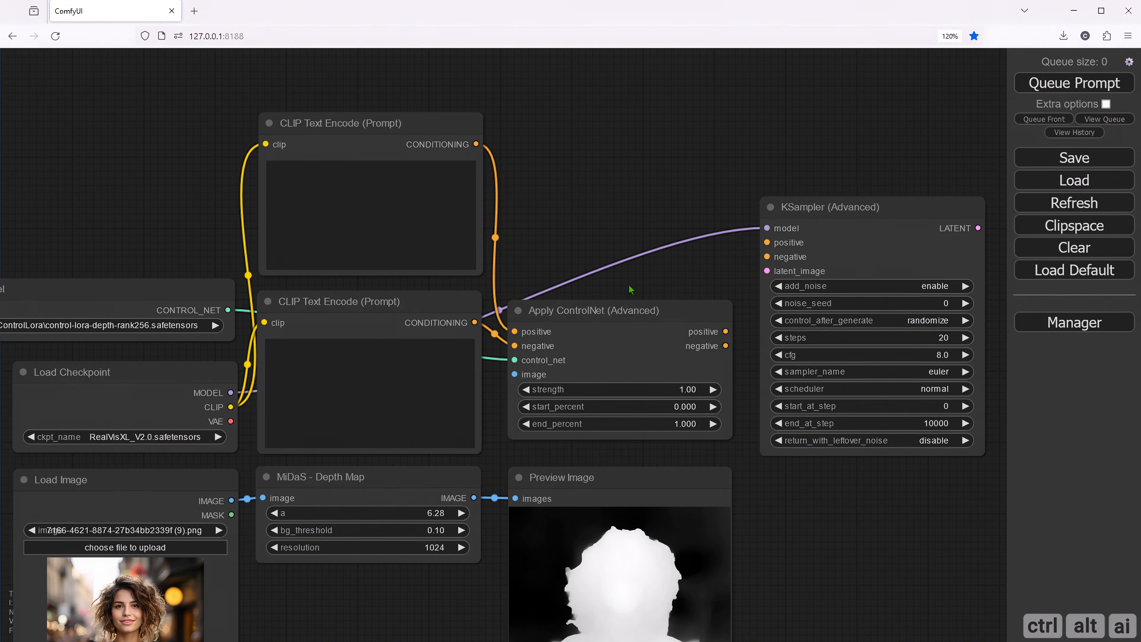
drag(636, 294, 526, 312)
drag(616, 349, 658, 273)
drag(540, 295, 669, 242)
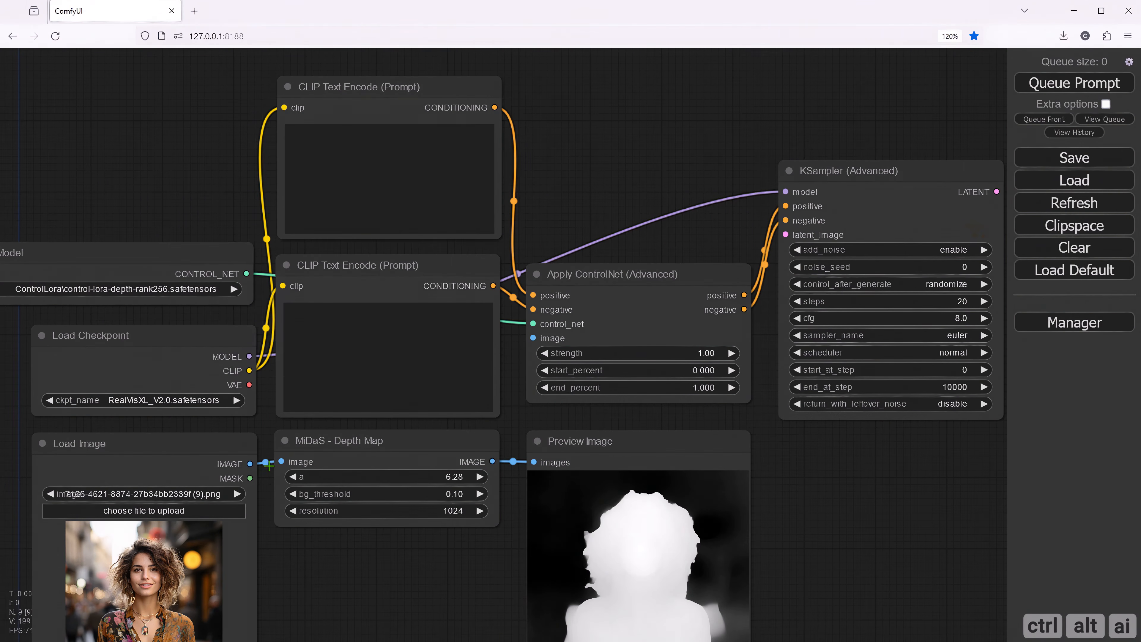
- Connect the MiDaS - Depth Map node's IMAGE output to the image input of Apply ControlNet (Advanced)
drag(492, 461, 533, 338)
drag(459, 570, 430, 478)
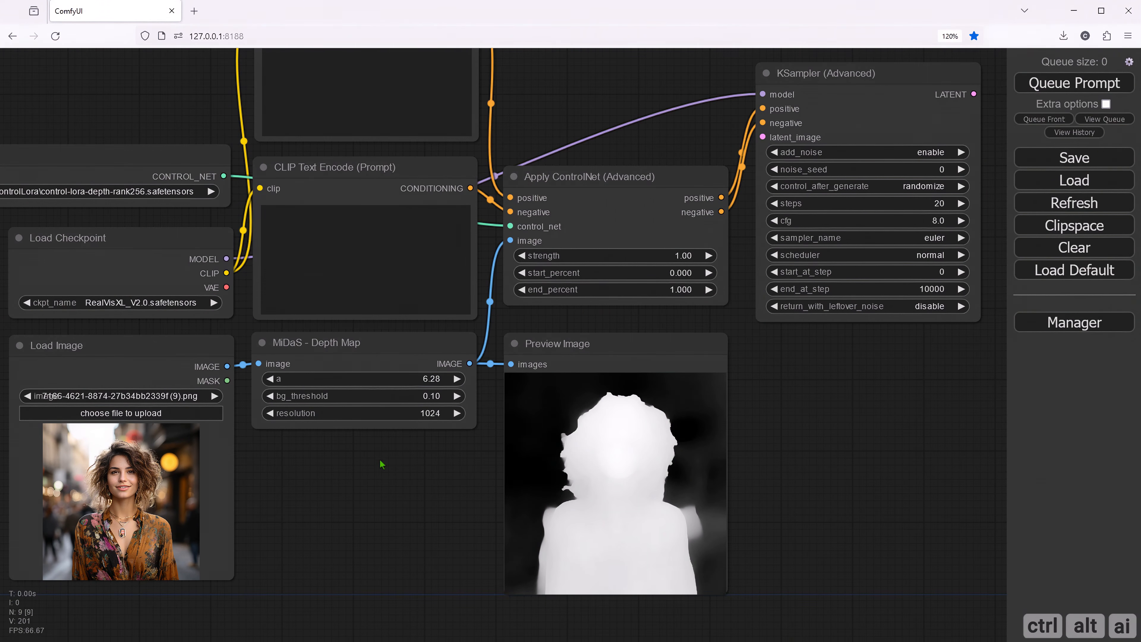
drag(510, 430, 469, 440)
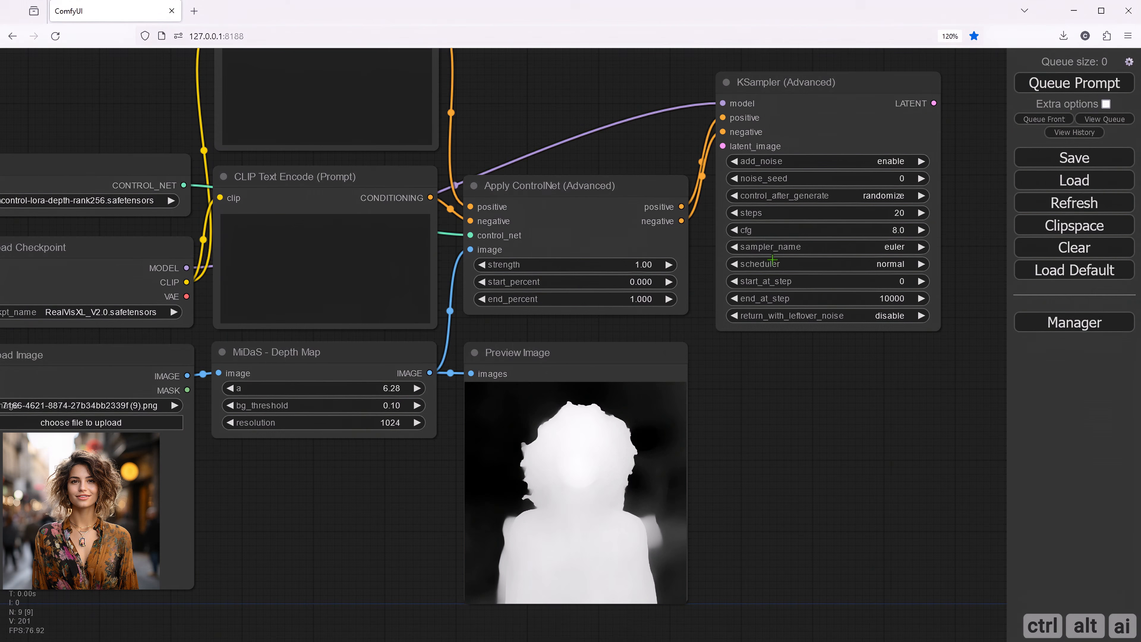
- Try an Empty Latent Image node sized 1024 × 1024 on the KSampler's latent_image input and delete it again
drag(624, 152, 631, 226)
drag(729, 223, 494, 116)
click(624, 282)
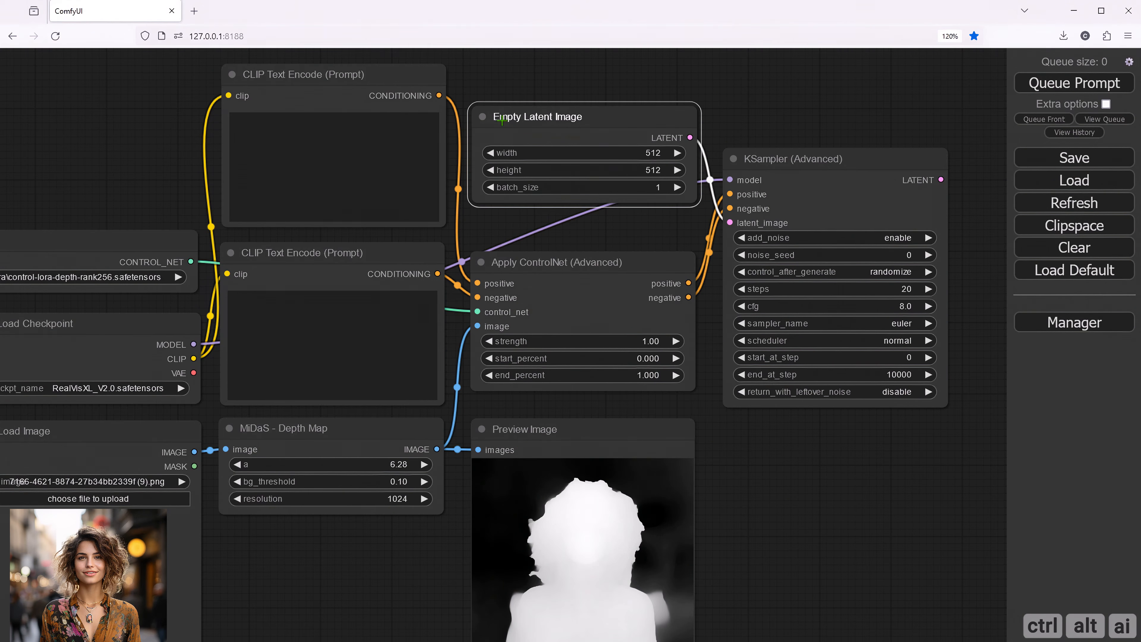
click(656, 154)
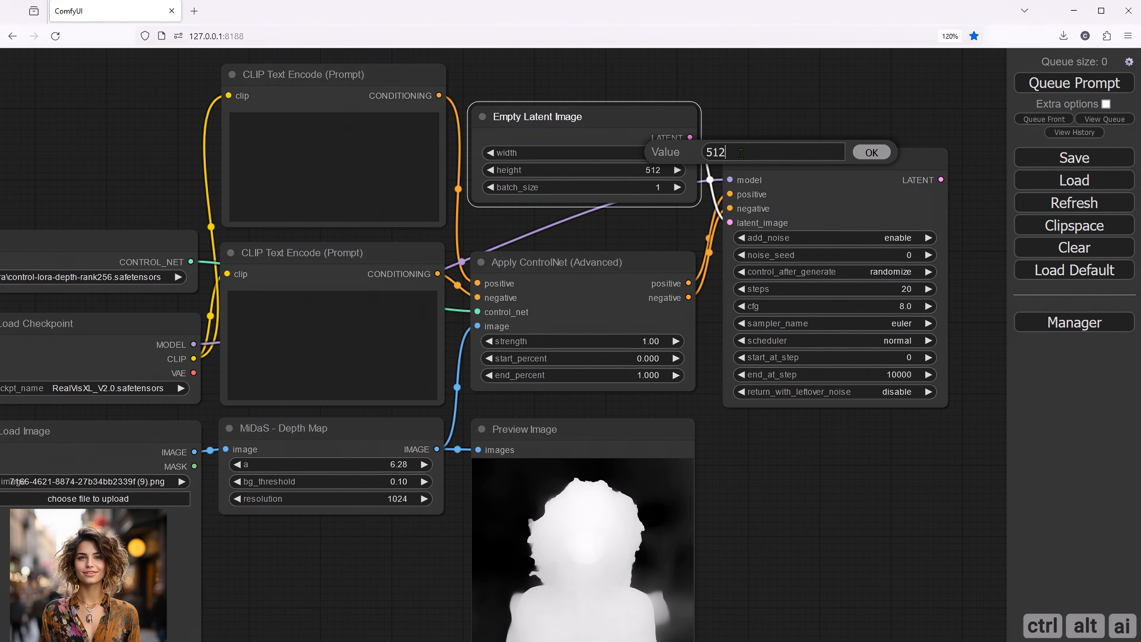
text(1024)
key(Return)
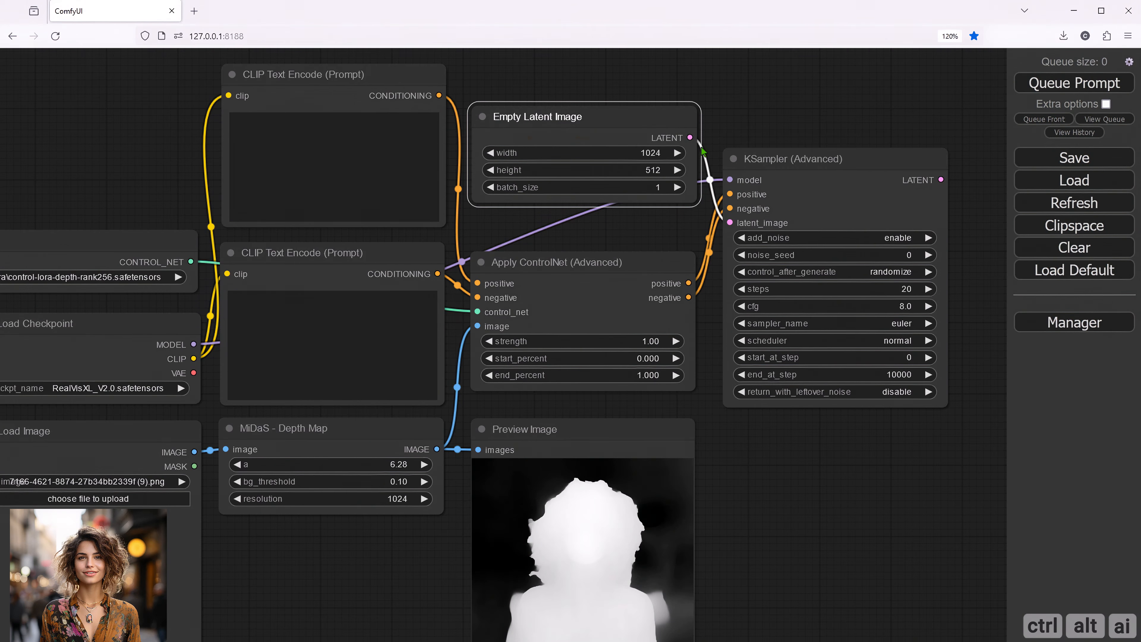
click(656, 171)
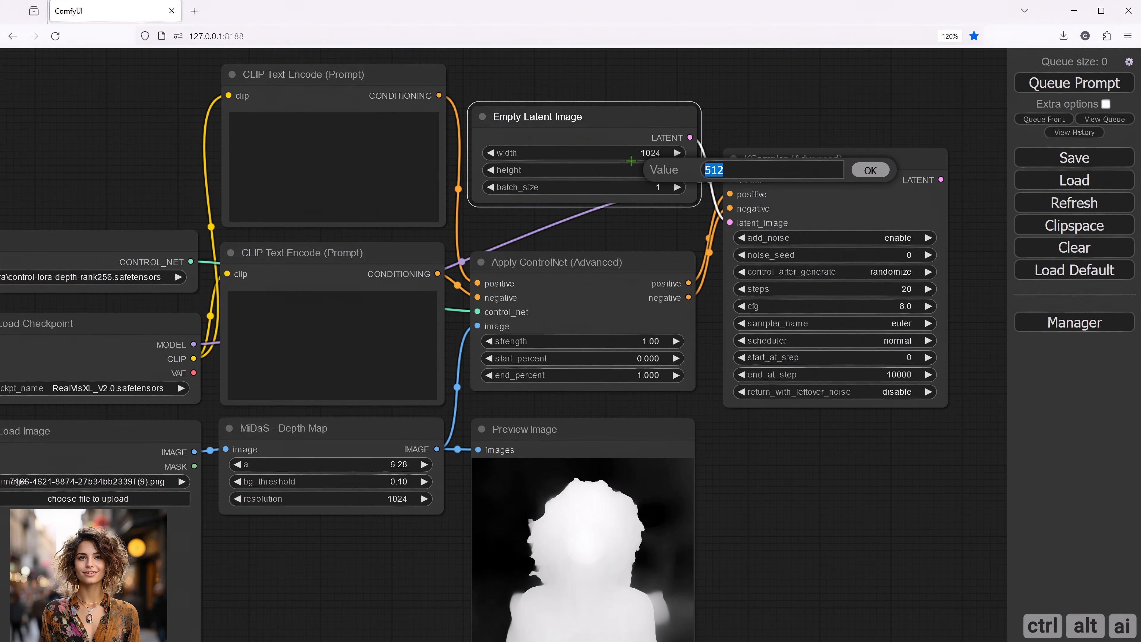
text(1024)
key(Return)
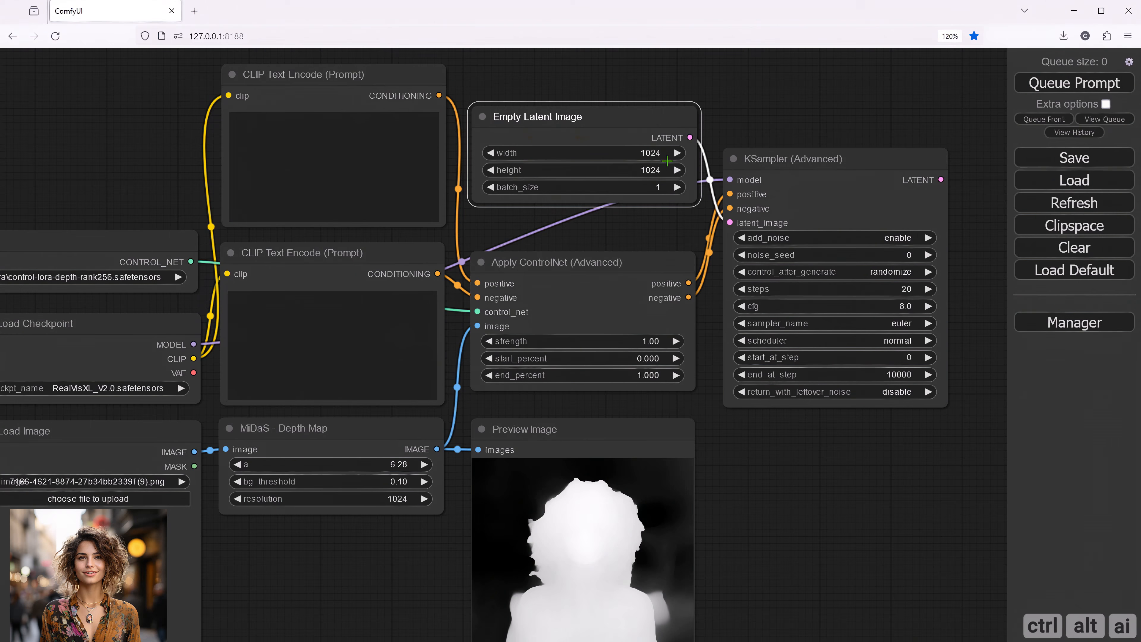
key(Delete)
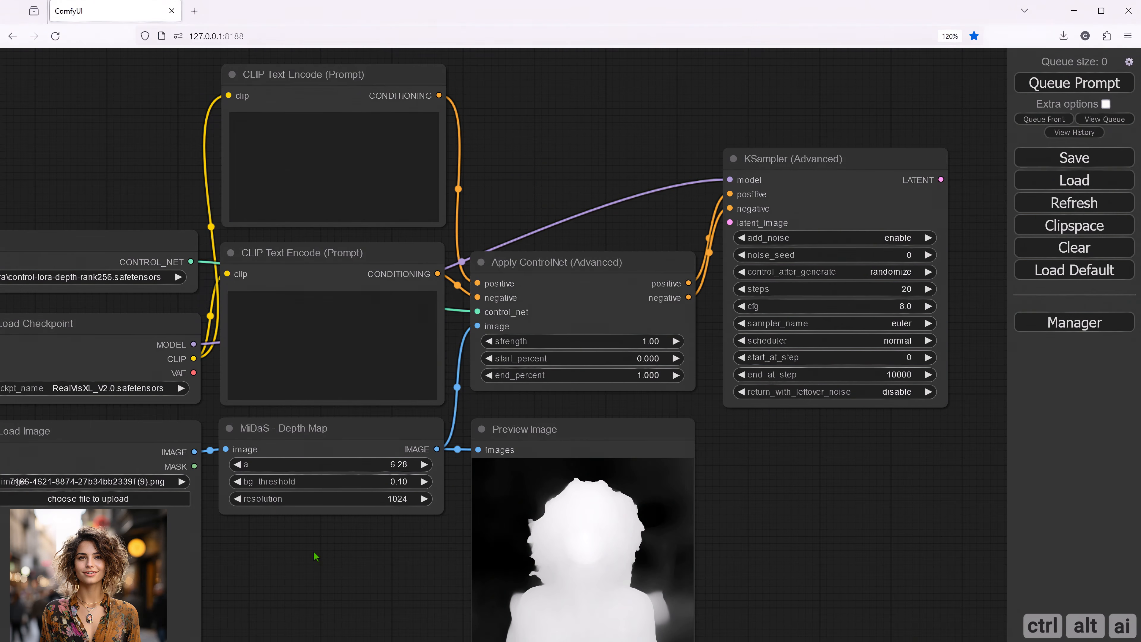
- Attach an ImageScaleToTotalPixels node to the Load Image node's IMAGE output, placing it directly below the MiDaS - Depth Map node
drag(314, 556, 318, 469)
drag(198, 365, 250, 451)
click(269, 466)
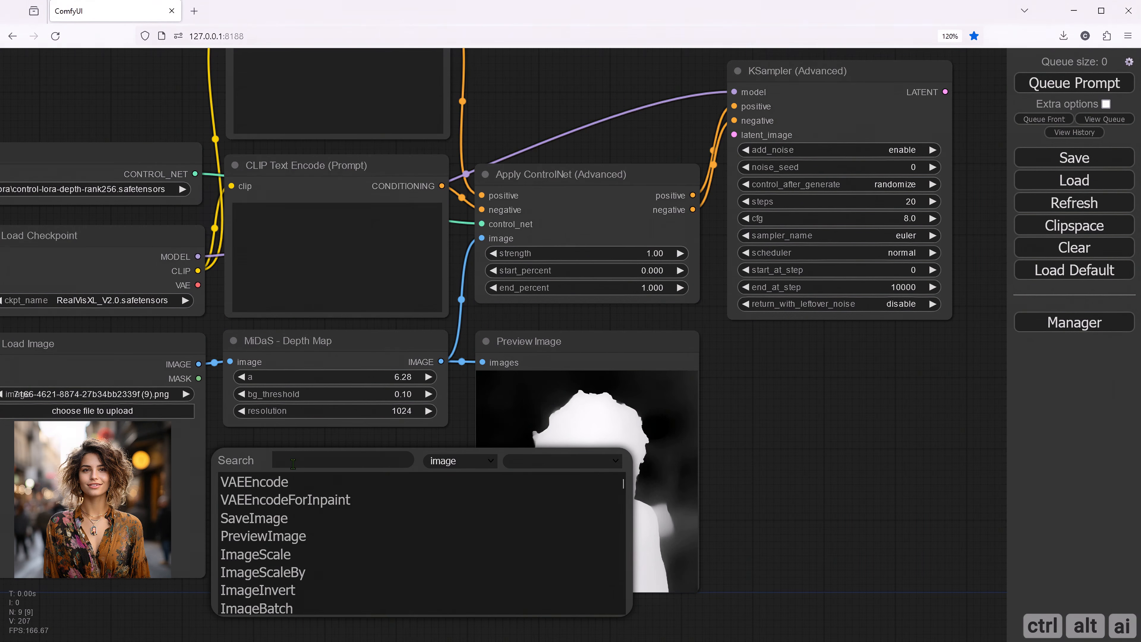
text(ima)
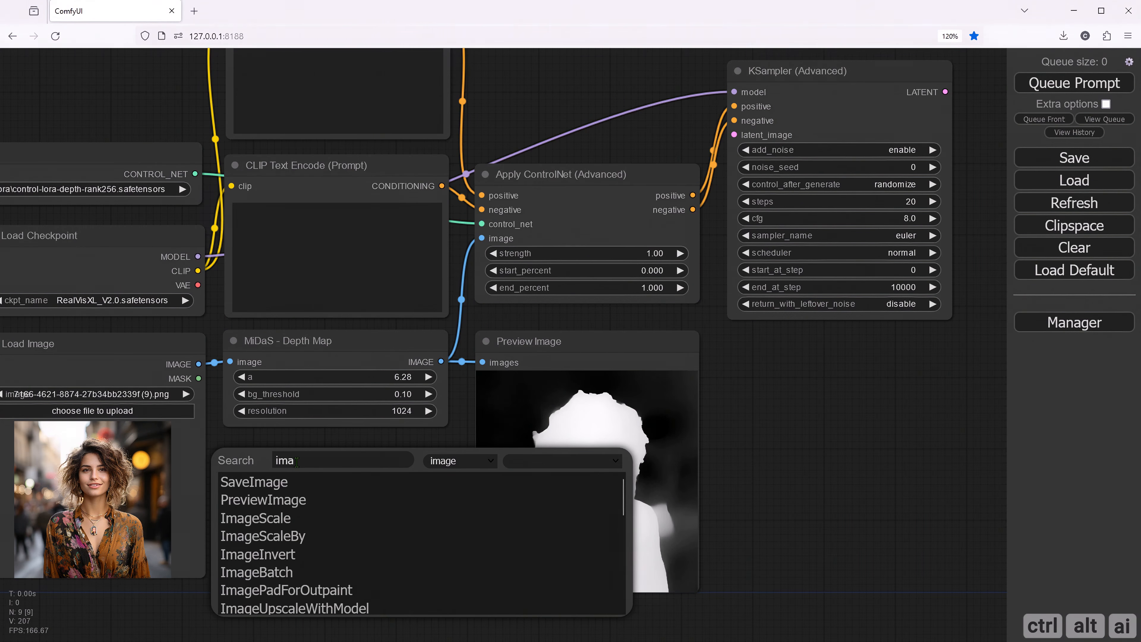
text(gescal)
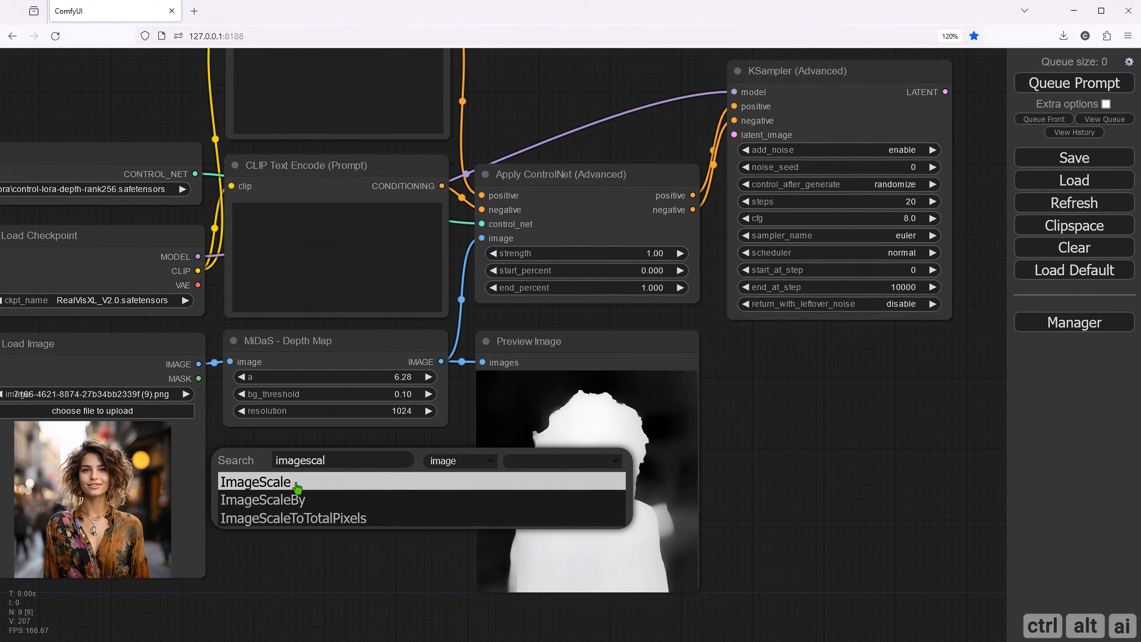
click(324, 521)
drag(349, 458, 304, 458)
- Feed the scaled image into a new VAE Encode node, linking it to the checkpoint's VAE and the KSampler's latent_image input
drag(456, 437, 687, 496)
click(622, 556)
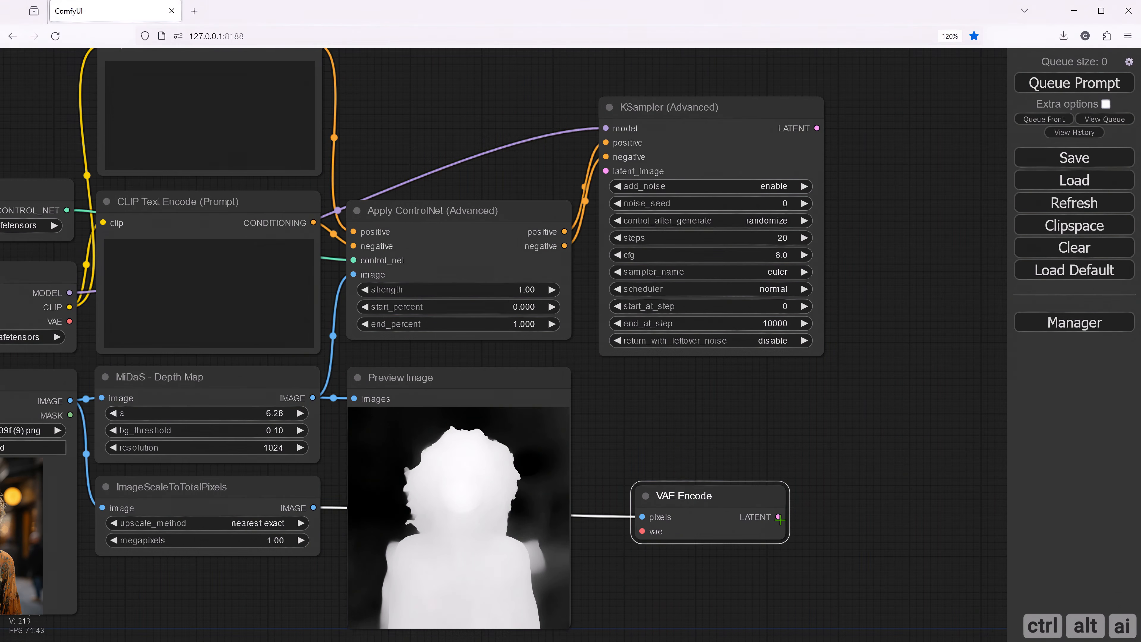
drag(778, 516, 605, 171)
drag(636, 429, 710, 364)
drag(137, 251, 710, 461)
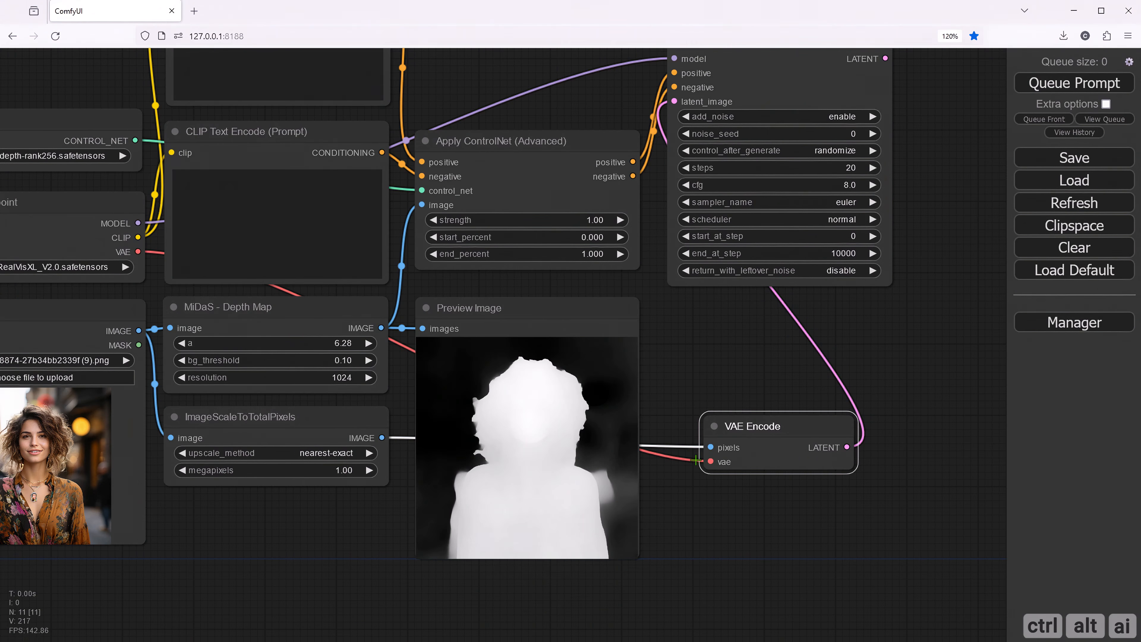
drag(468, 104, 555, 171)
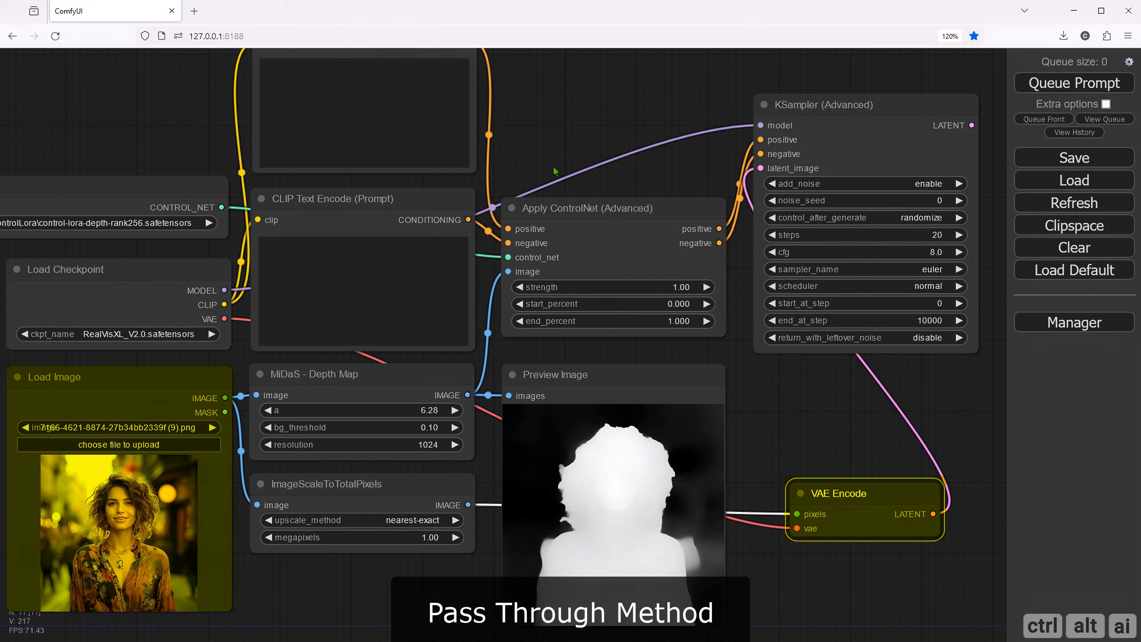
- Attach a VAE Decode node to the KSampler's LATENT output, just below the KSampler, and connect its vae input to the checkpoint's VAE
drag(556, 172, 526, 182)
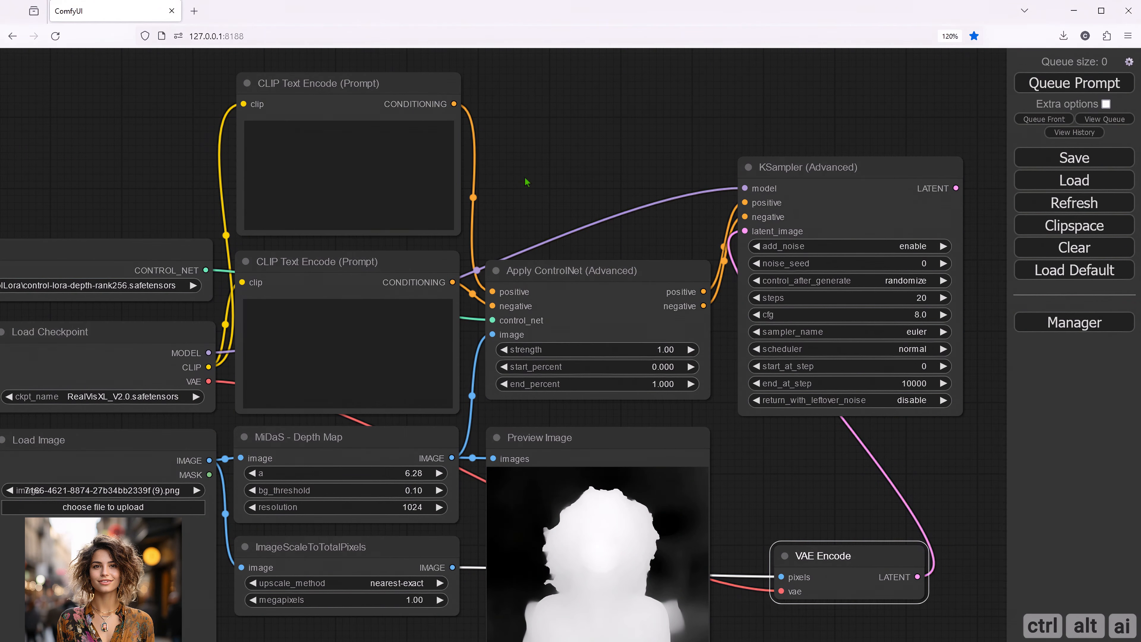
drag(784, 428, 617, 427)
drag(750, 153, 582, 416)
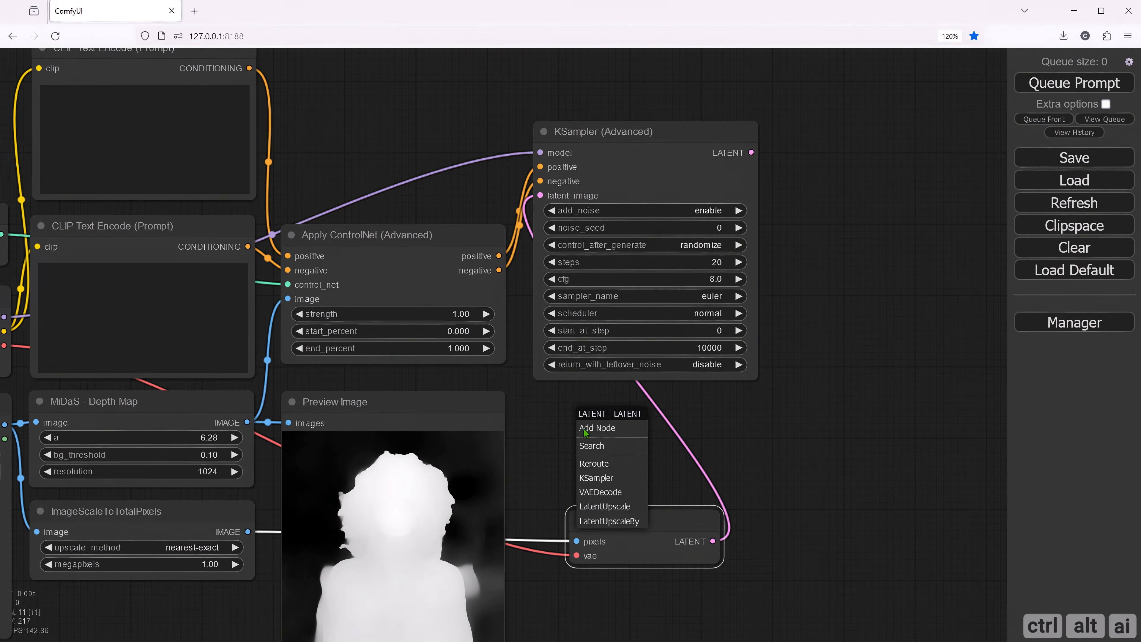
click(600, 491)
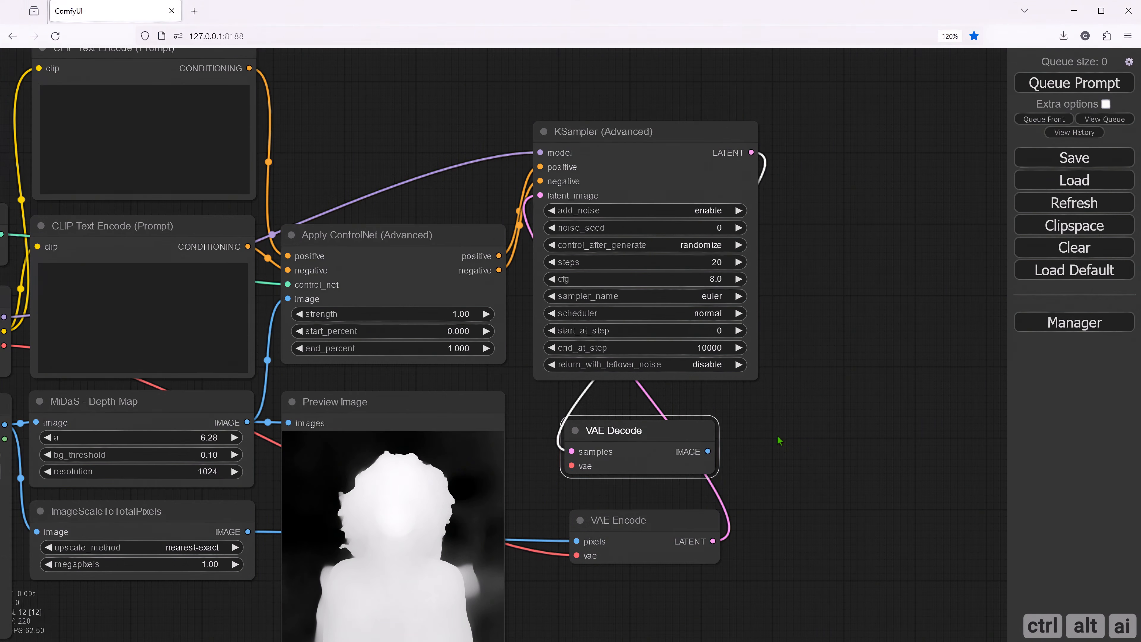
drag(825, 433, 976, 403)
drag(360, 572, 440, 576)
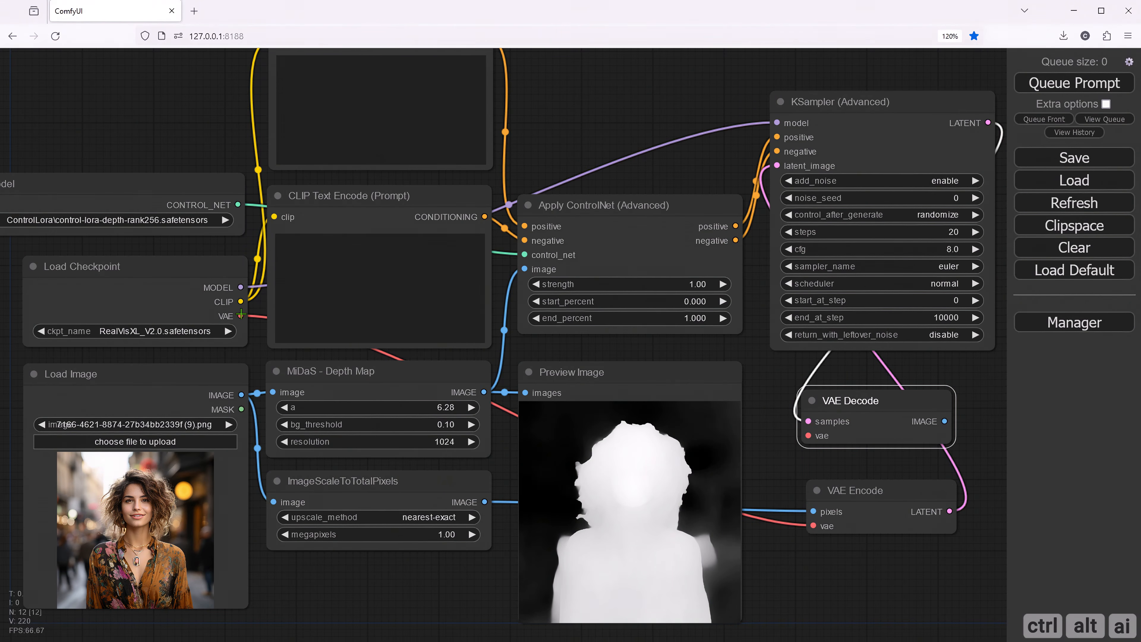
drag(241, 316, 455, 504)
- Attach a Preview Image node to the VAE Decode output, place it beside the KSampler, and enlarge it to roughly the sampler's height or more
drag(607, 460, 712, 115)
click(742, 228)
drag(824, 303, 677, 263)
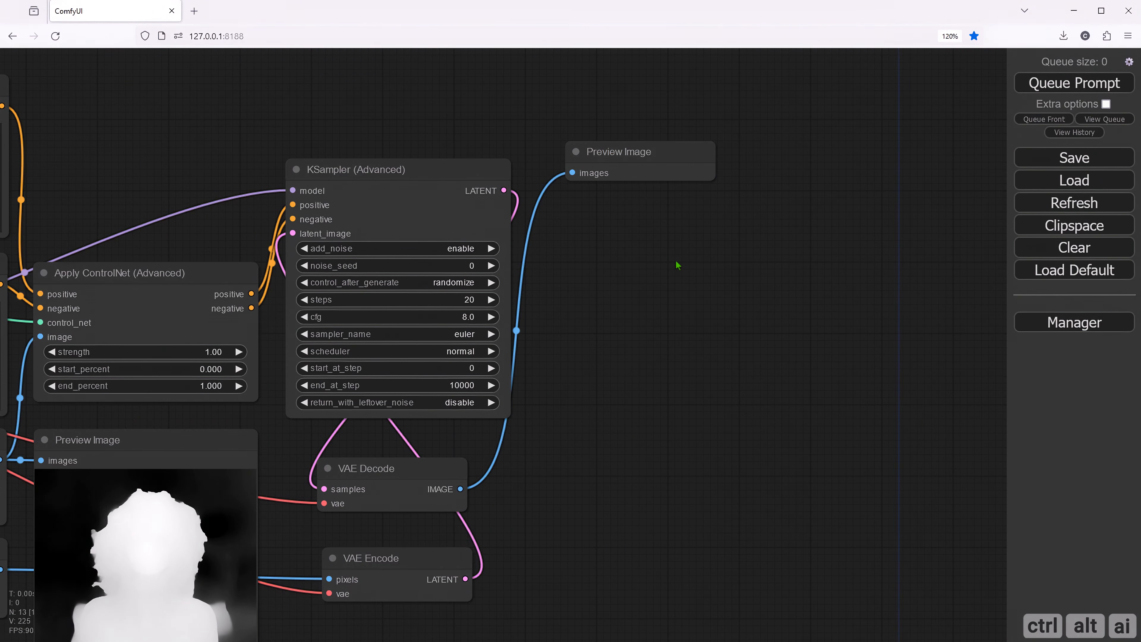
drag(643, 158, 612, 168)
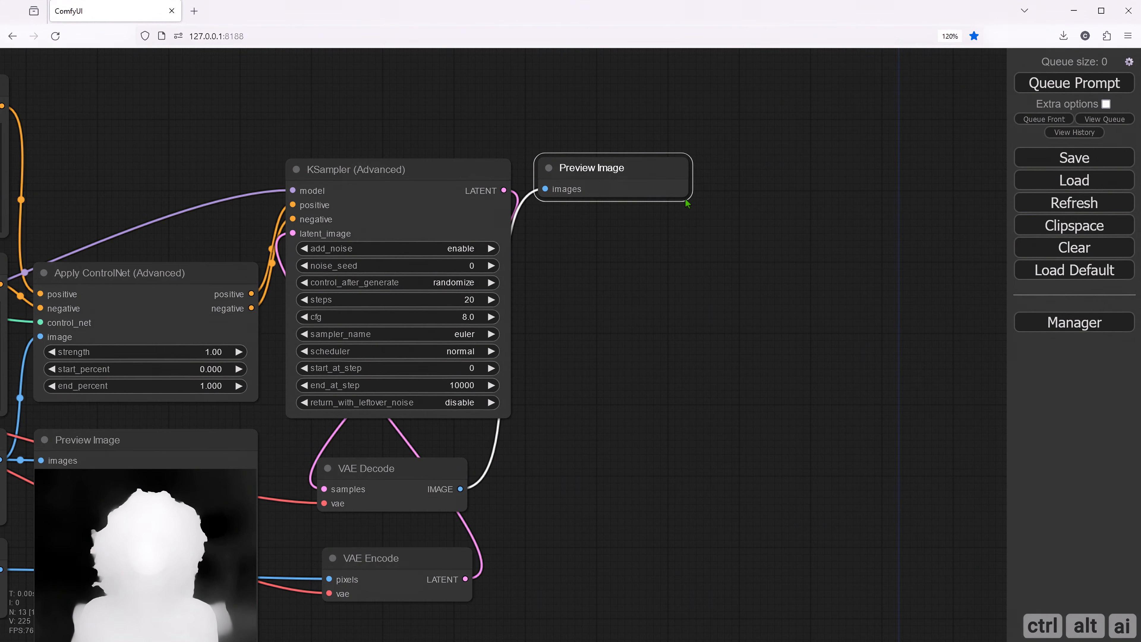
drag(686, 197, 843, 502)
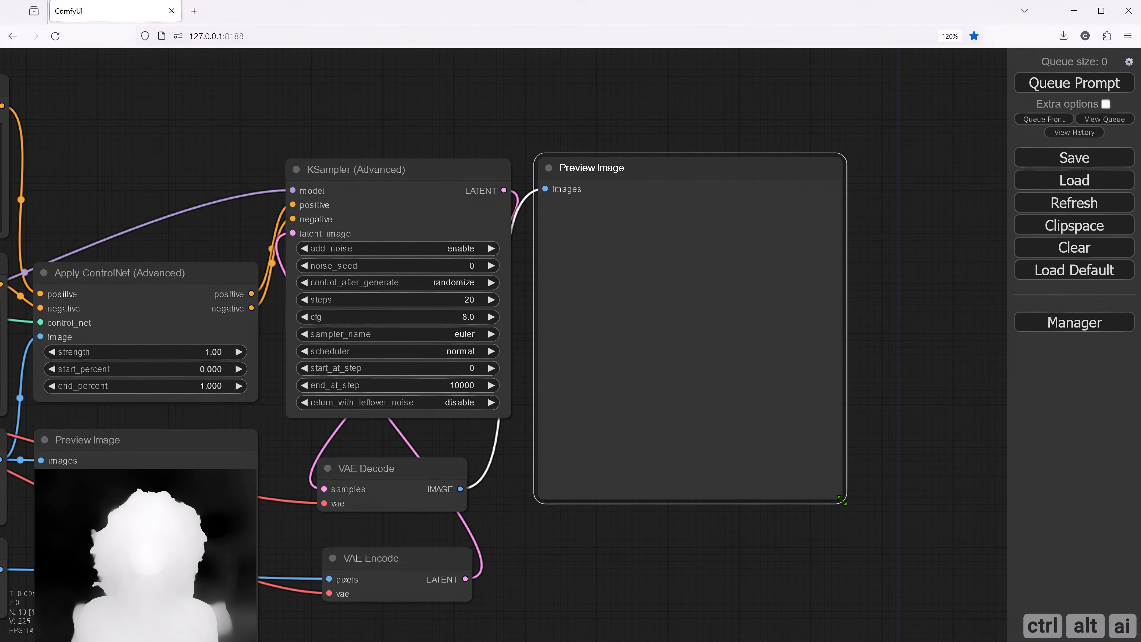
- Attach a Save Image node to the VAE Decode's IMAGE output, collapse it, and place it below the large Preview Image node
drag(611, 552, 630, 361)
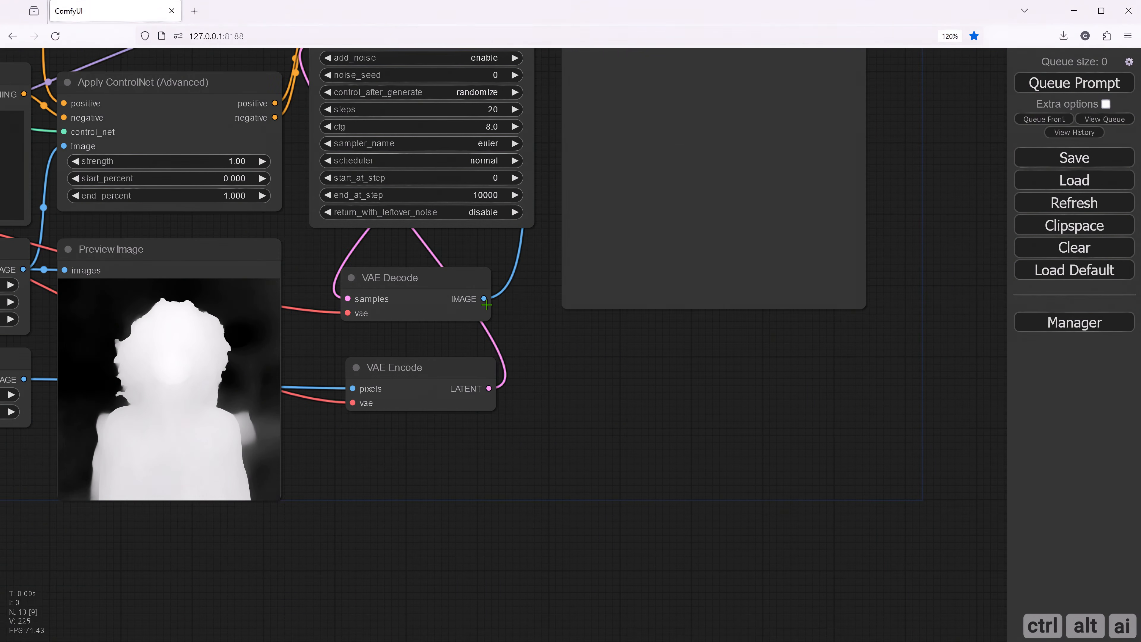
drag(486, 305, 611, 344)
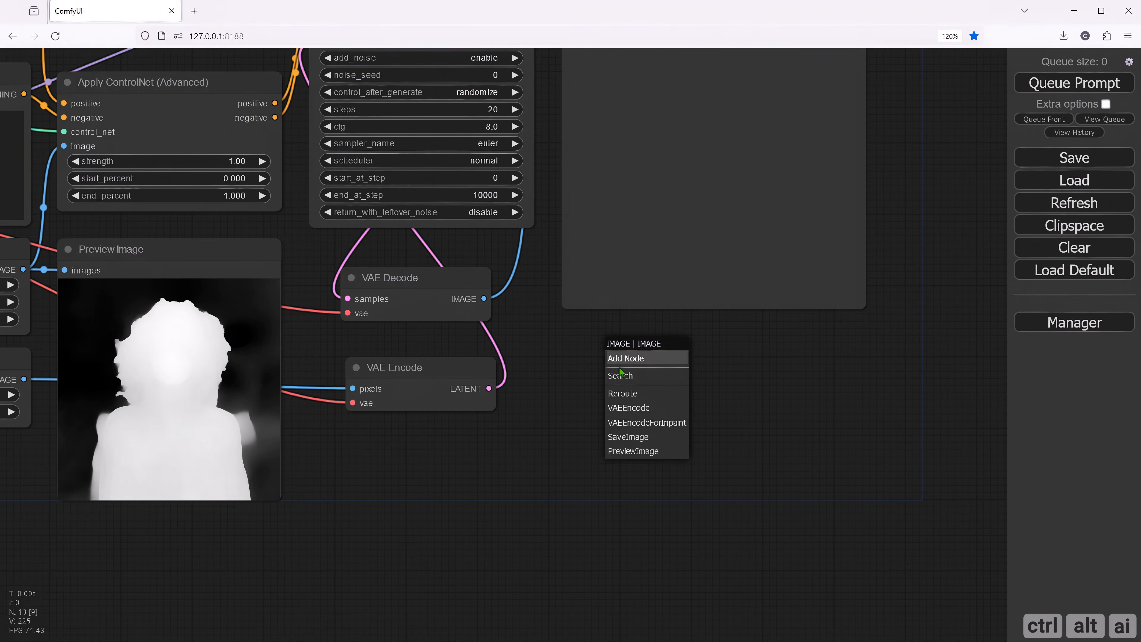
click(643, 438)
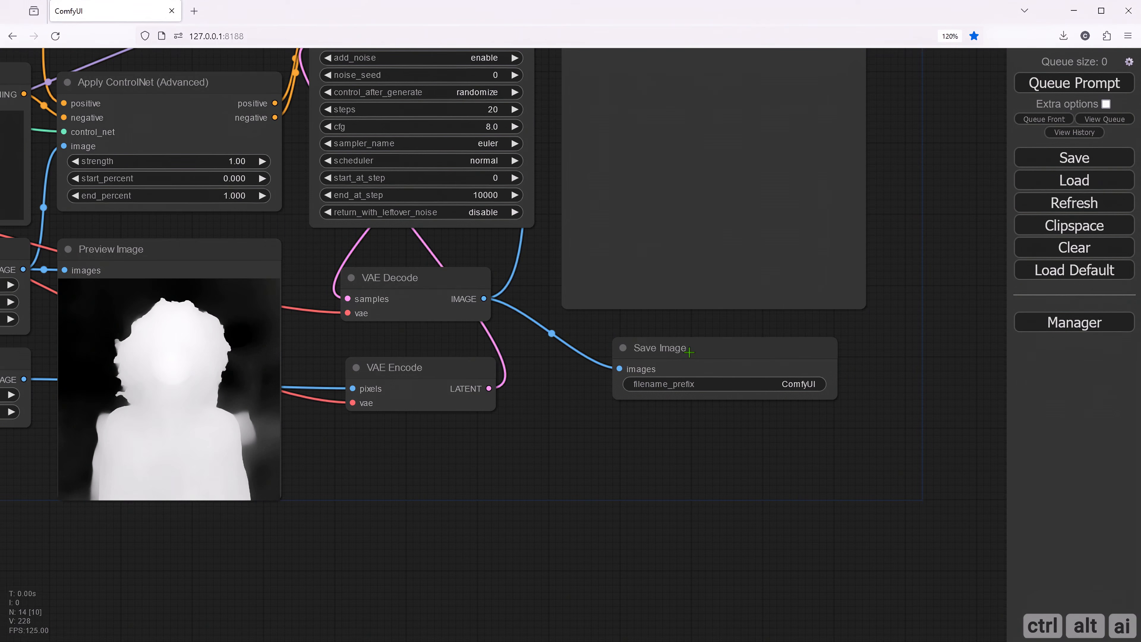
click(643, 349)
key(alt+c)
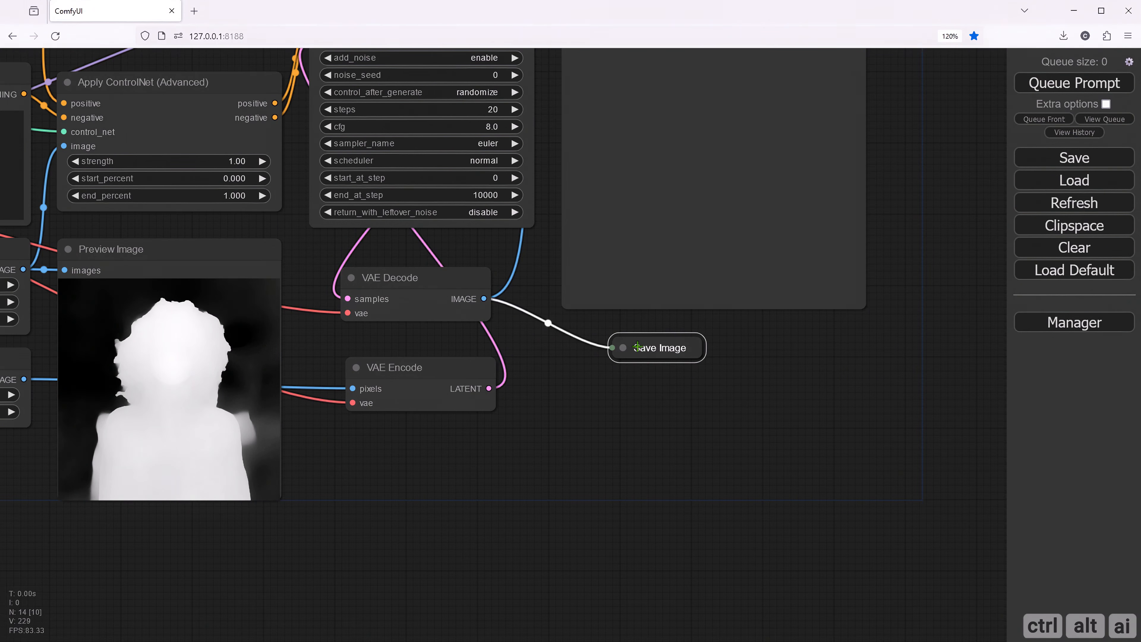
drag(637, 346, 694, 354)
drag(597, 391, 601, 395)
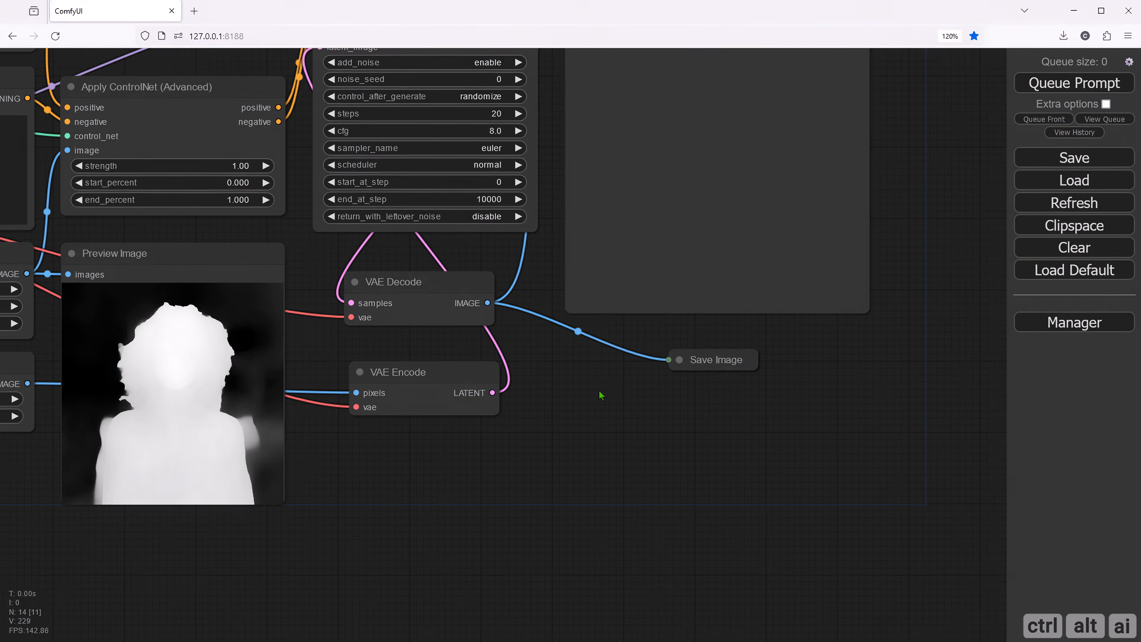
- Paste the candid New York City street portrait prompt into the upper CLIP Text Encode and the "worst quality, low quality" negative prompt into the lower one
drag(434, 267, 741, 408)
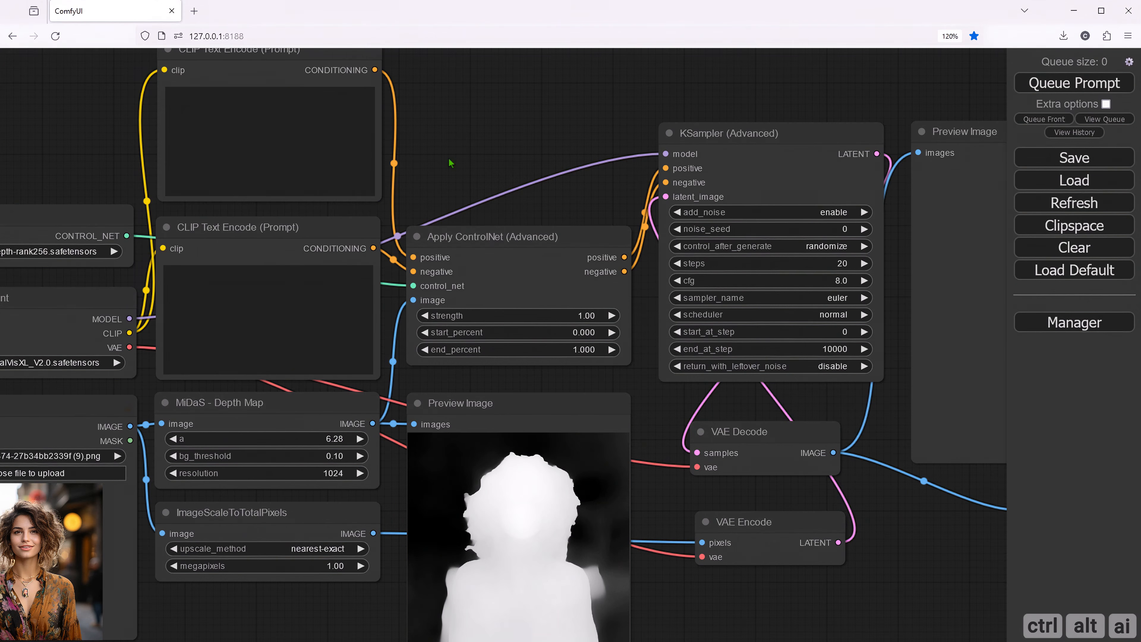
drag(447, 159, 490, 178)
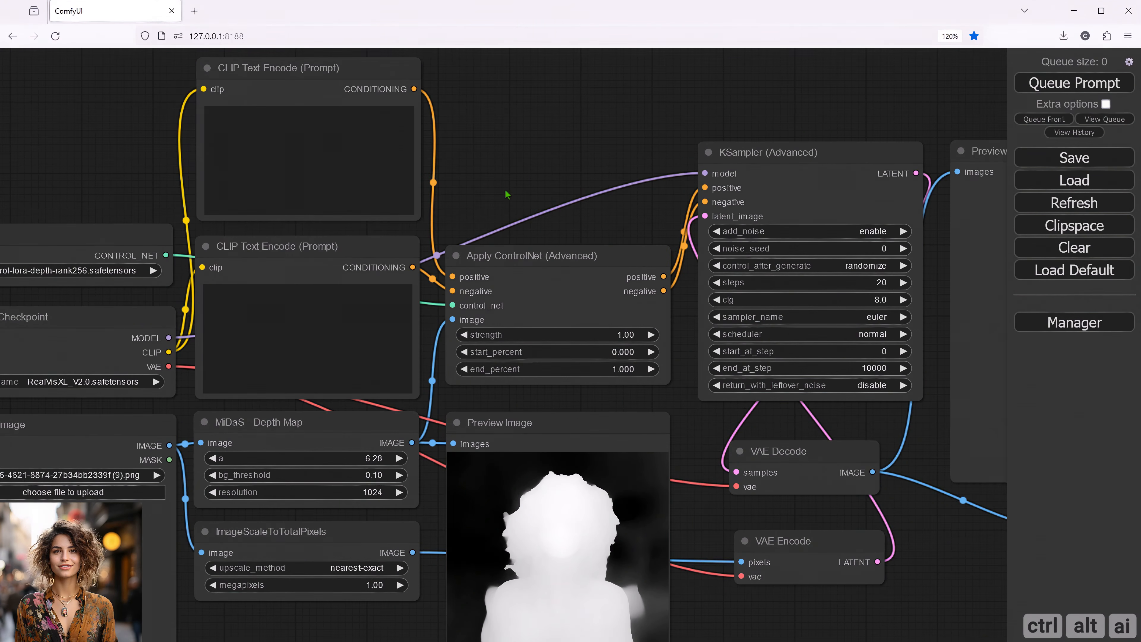
scroll(503, 210, down, 3)
scroll(502, 210, down, 2)
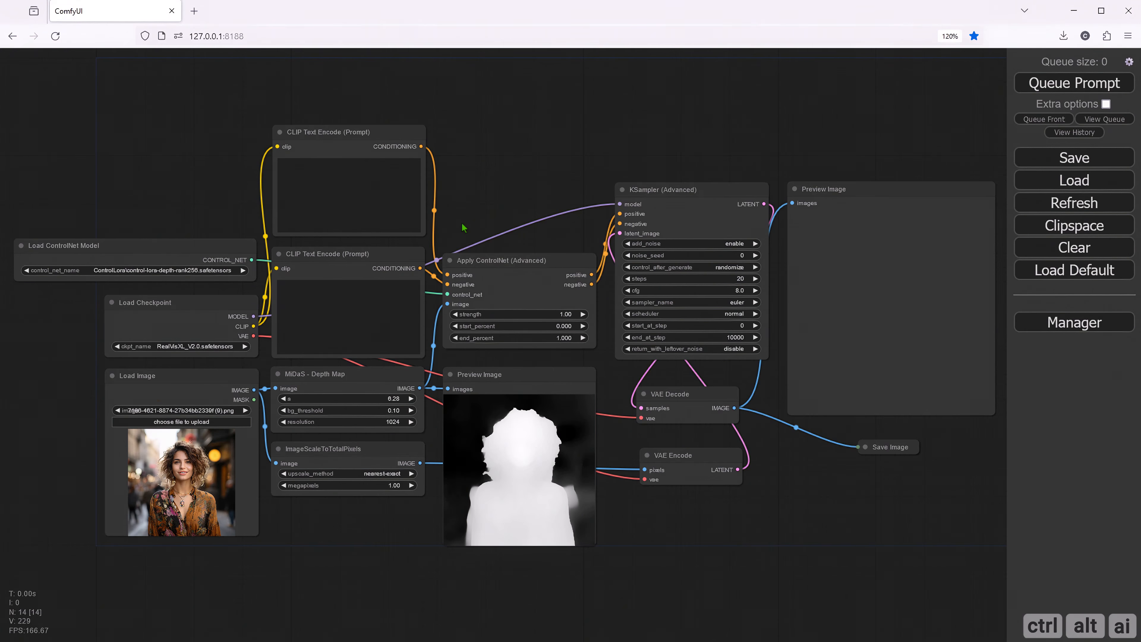
scroll(464, 228, up, 4)
drag(464, 228, 564, 276)
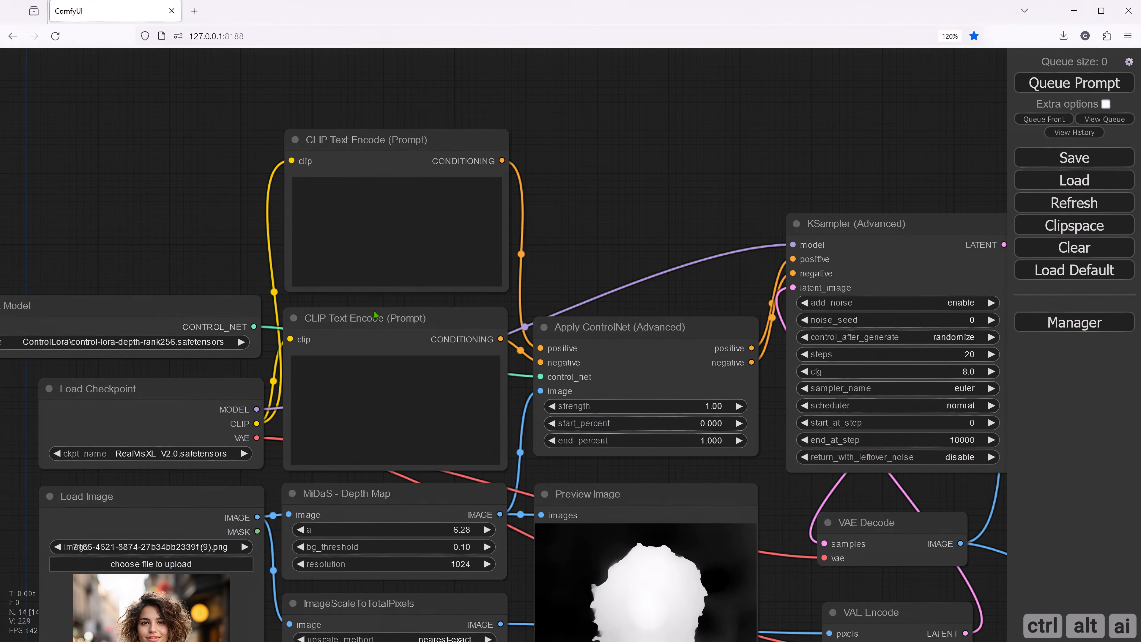
click(332, 201)
text(front shot, candid street photo, portrait photo of a 25 y.o american woman, looks away, natural skin, skin moles, New York City, Manhattan, (cinematic, film grain:1.1))
click(425, 408)
text((worst quality, low quality, illustration, 3d, 2d, painting, cartoons, sketch), open mouth)
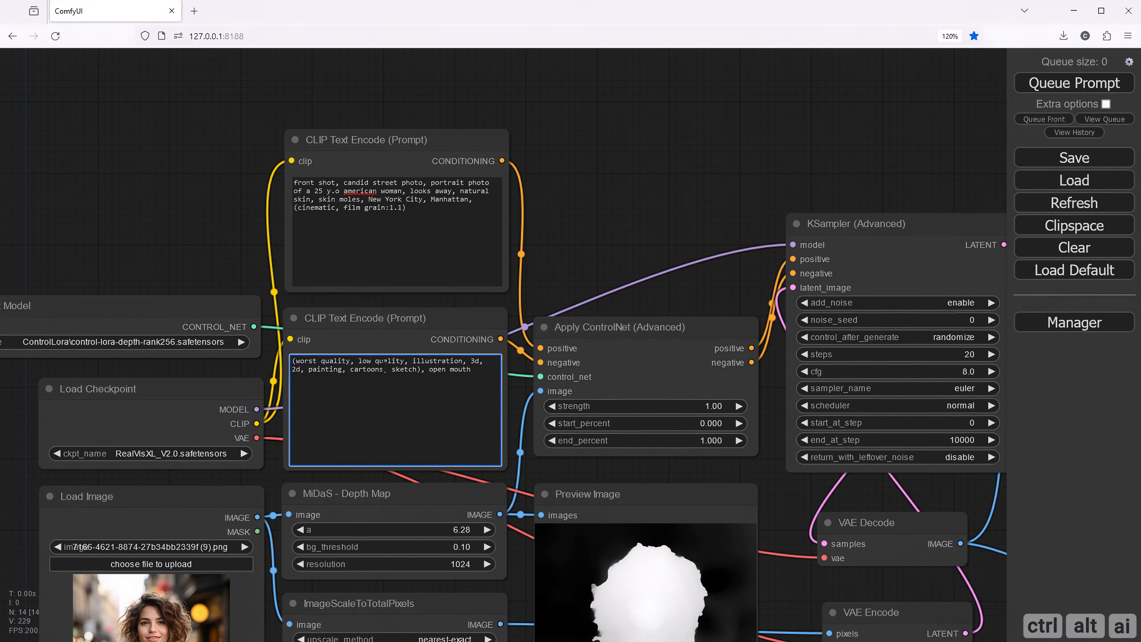
drag(607, 240, 376, 255)
drag(531, 221, 449, 185)
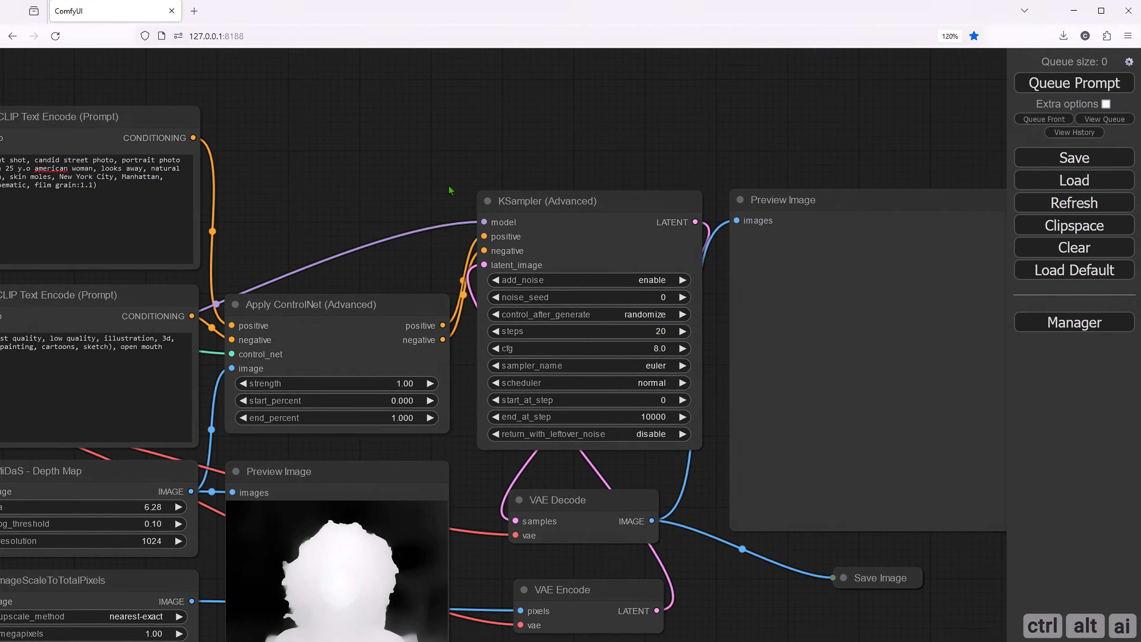
click(643, 277)
key(ctrl+v)
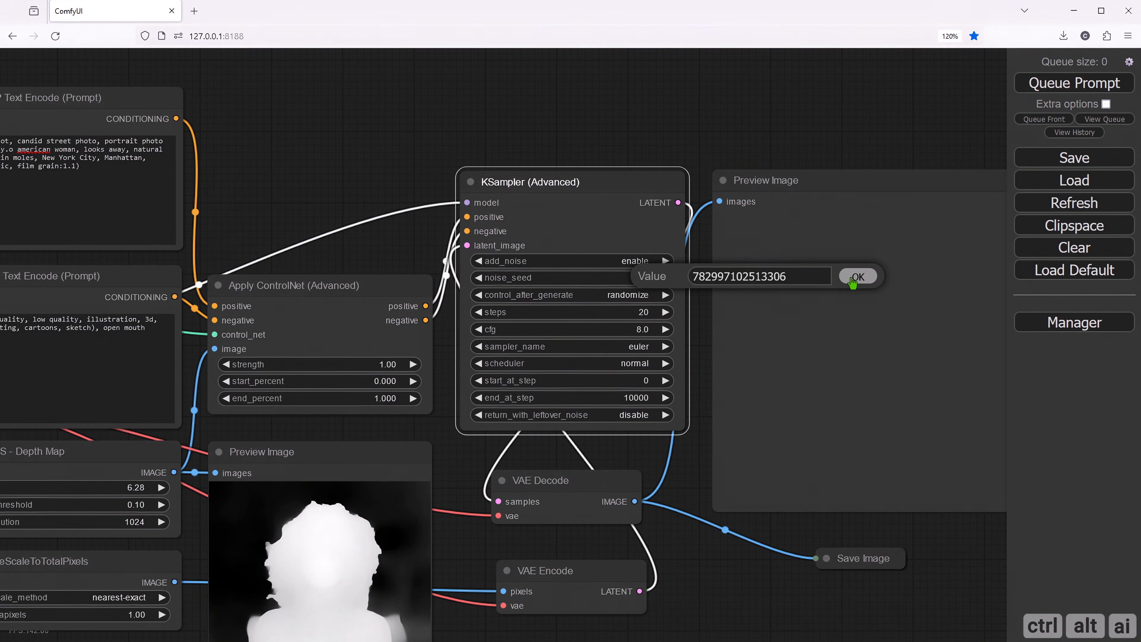
click(858, 276)
click(643, 296)
click(647, 296)
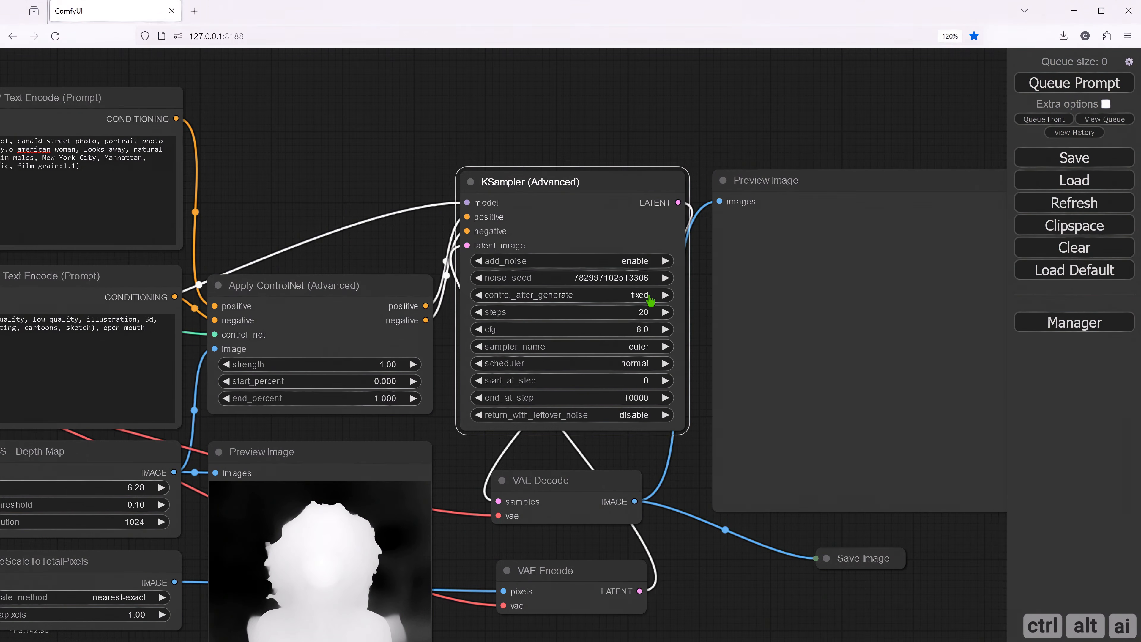
- Set the KSampler's steps to 50 and its cfg to 7
click(649, 312)
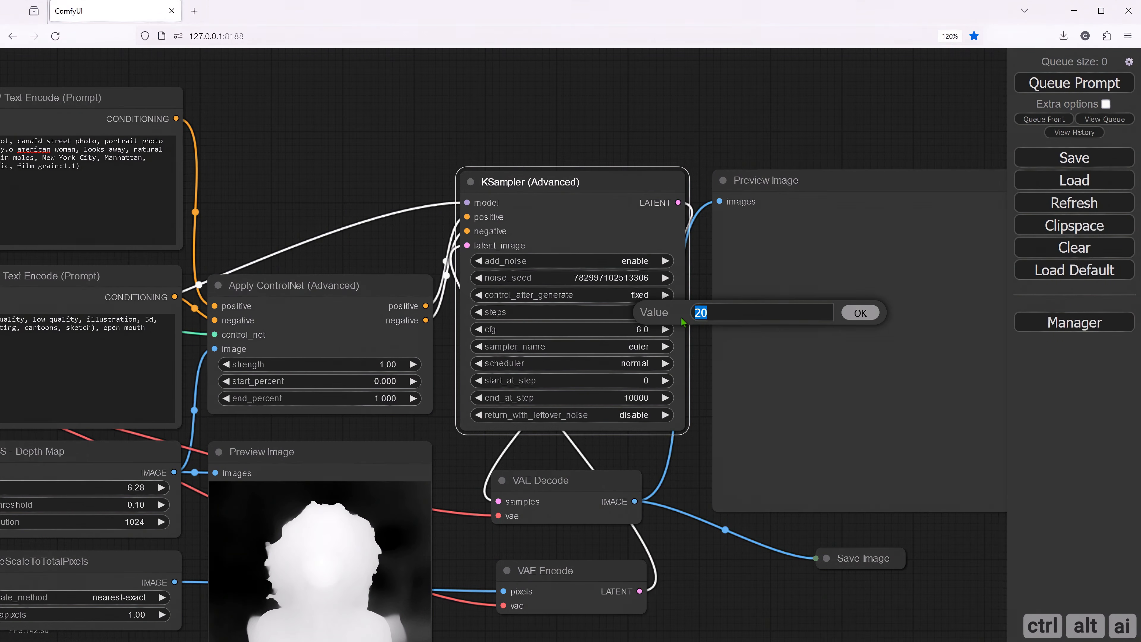
text(50)
click(860, 313)
click(642, 329)
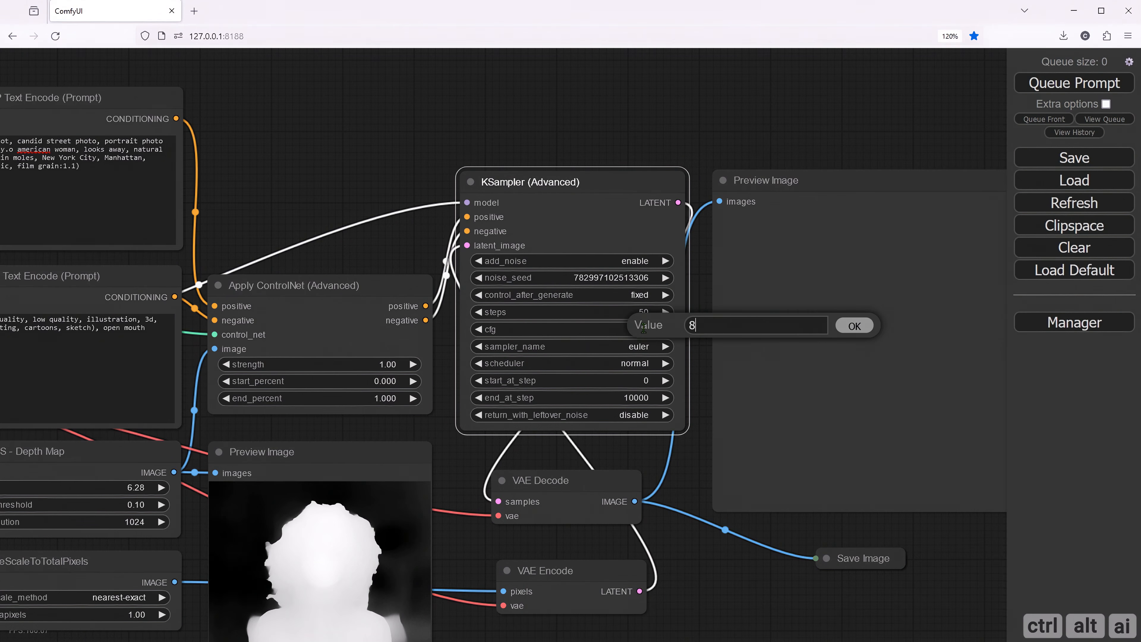
text(7)
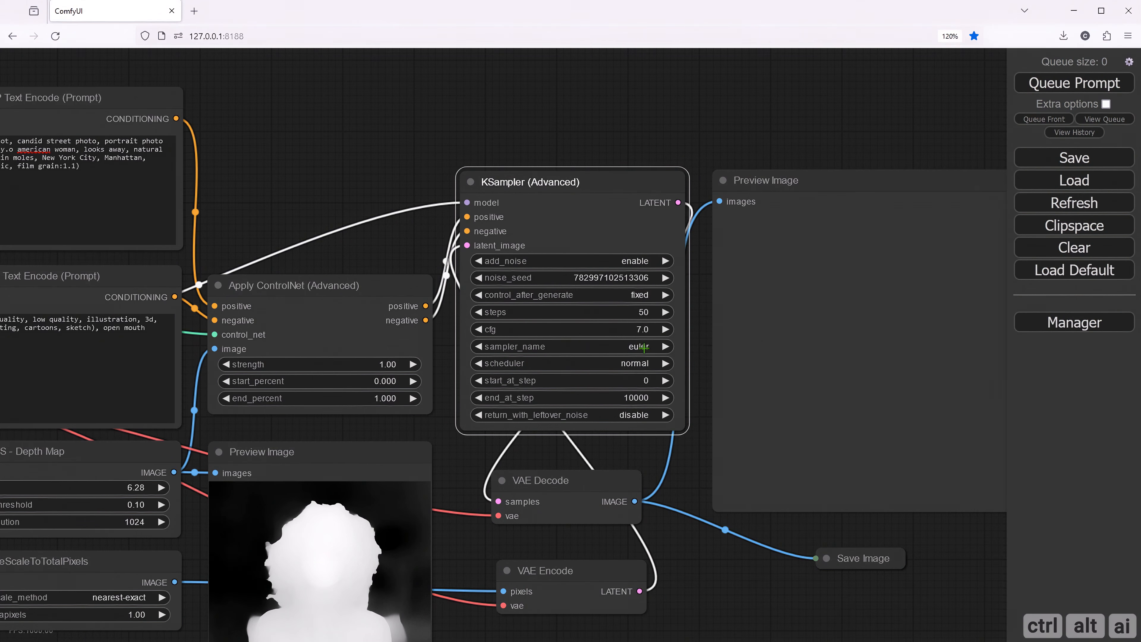
- Set the KSampler's sampler_name to dpmpp_2m_sde_gpu and its scheduler to karras
click(644, 347)
click(674, 554)
click(637, 363)
click(643, 380)
- Queue the completed workflow to generate an image from the prompts and depth map
scroll(682, 553, down, 3)
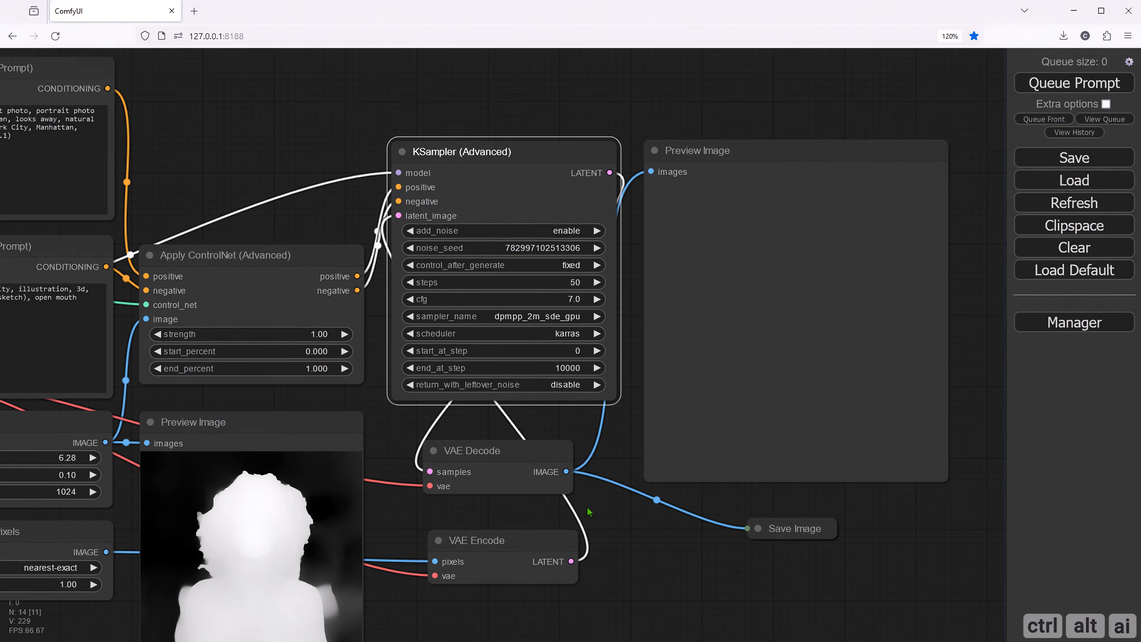
scroll(600, 504, down, 1)
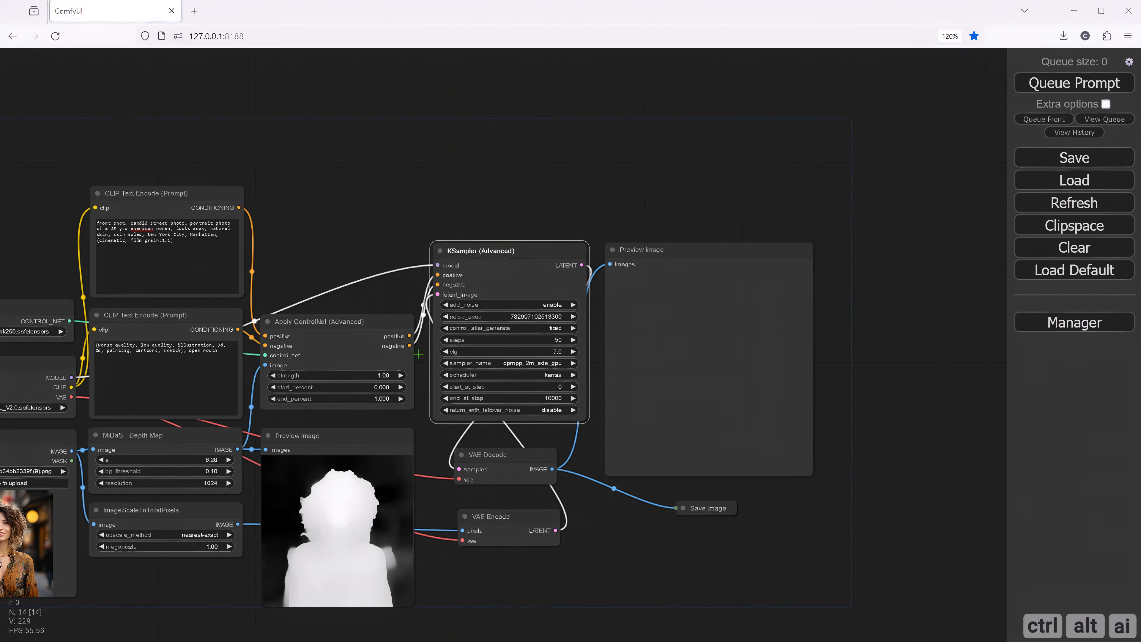
drag(335, 258, 512, 189)
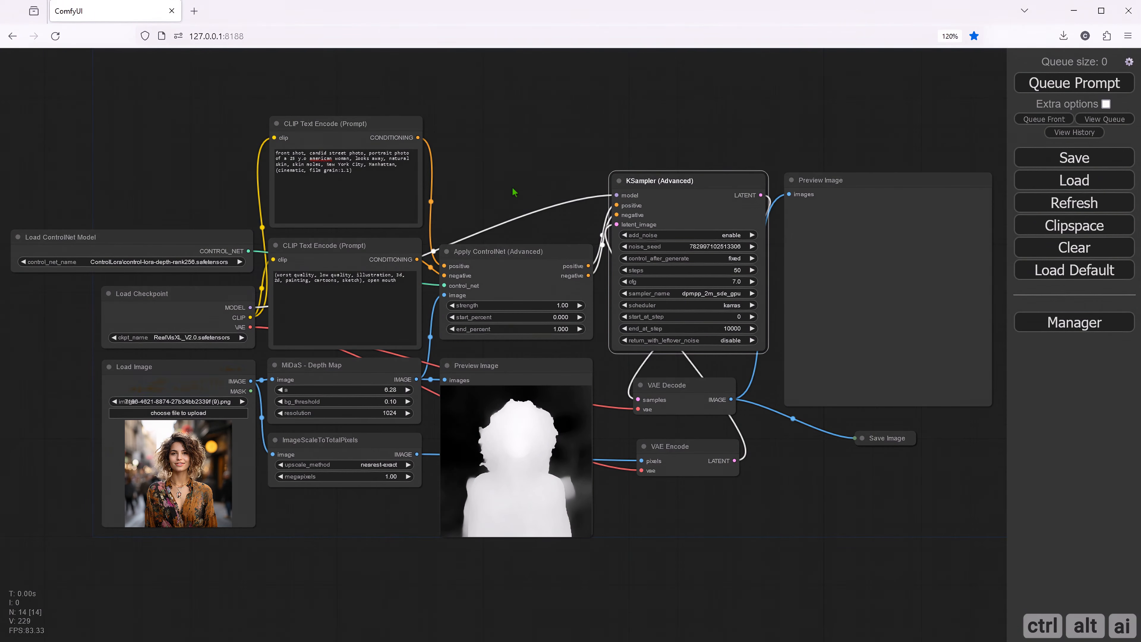
click(490, 189)
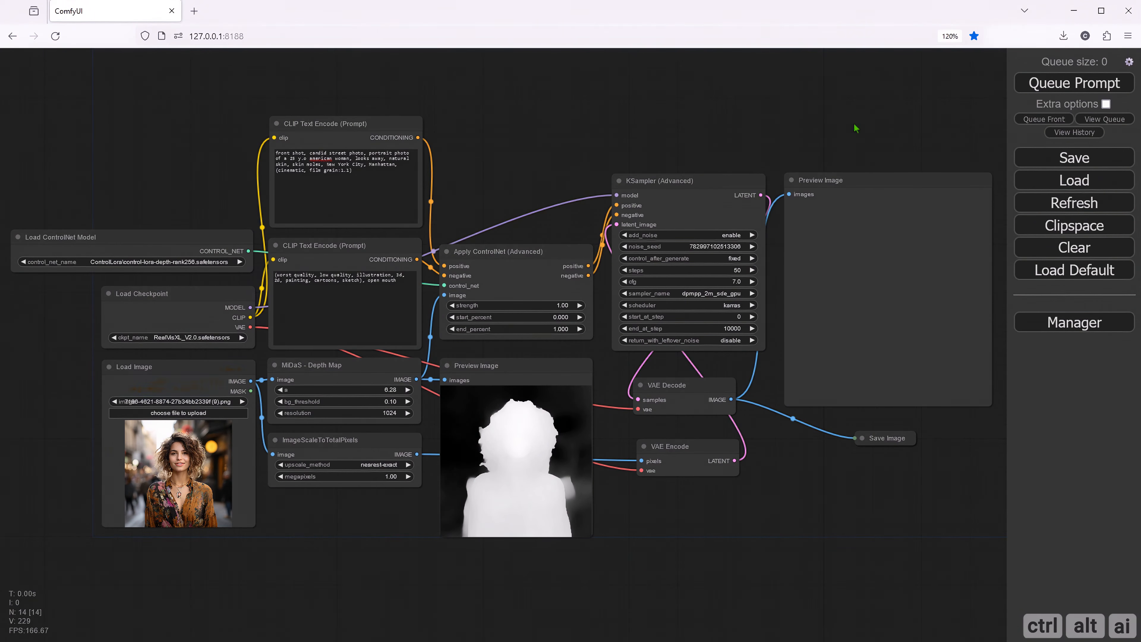
click(1073, 83)
- Examine the generated portrait up close, open it full size in its own browser tab, and return to the workflow
drag(783, 467, 555, 472)
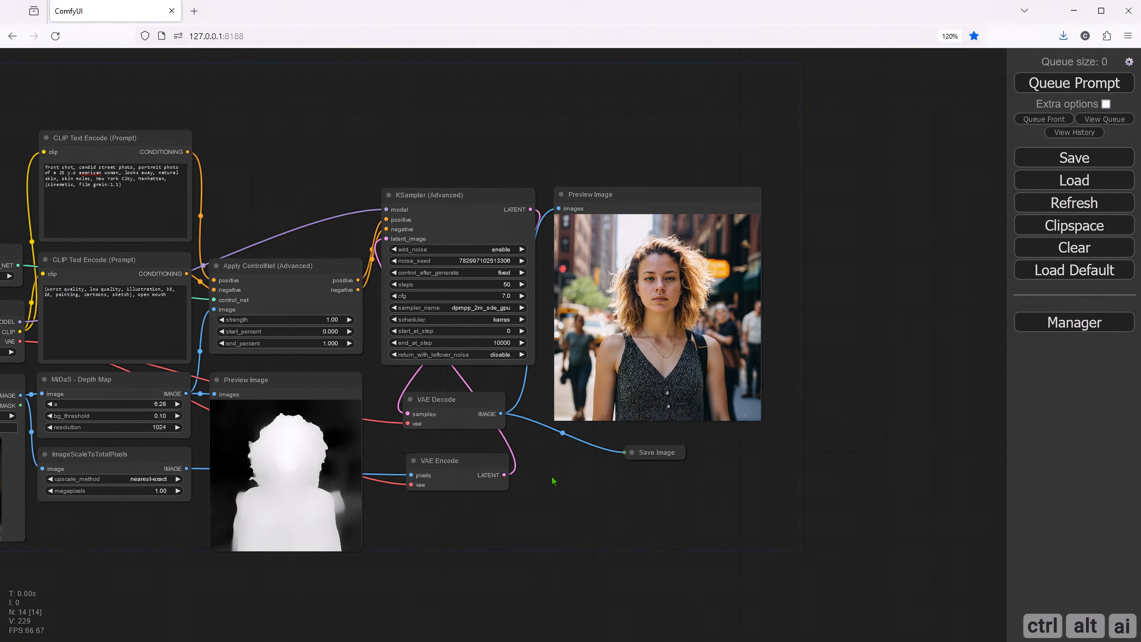
scroll(653, 311, up, 7)
scroll(653, 310, up, 1)
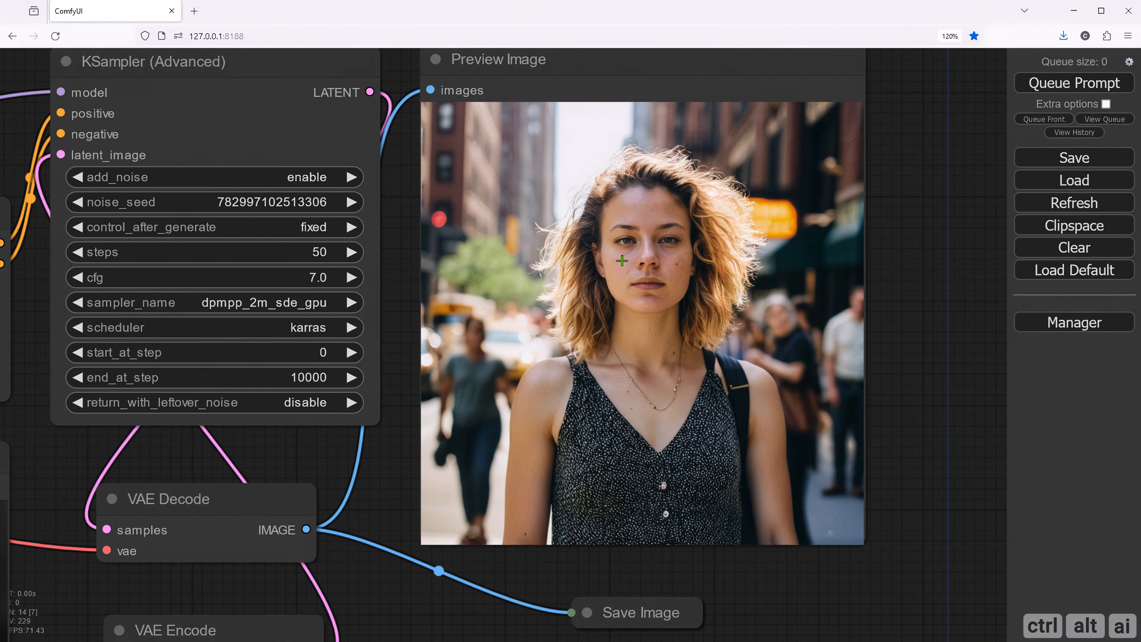
right_click(621, 260)
click(629, 186)
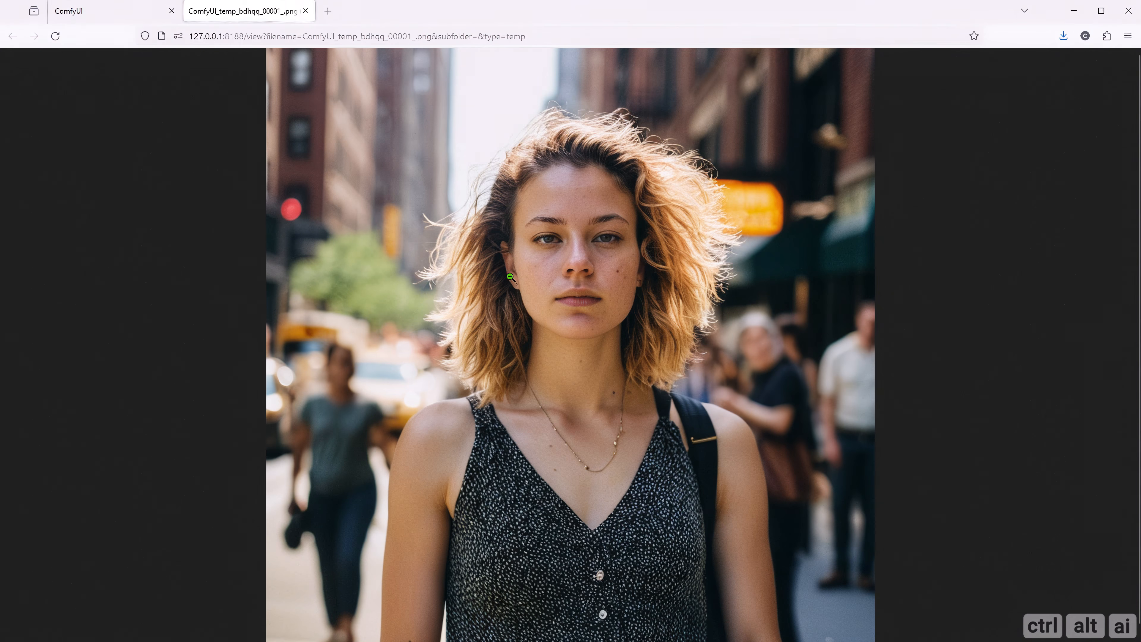
click(305, 11)
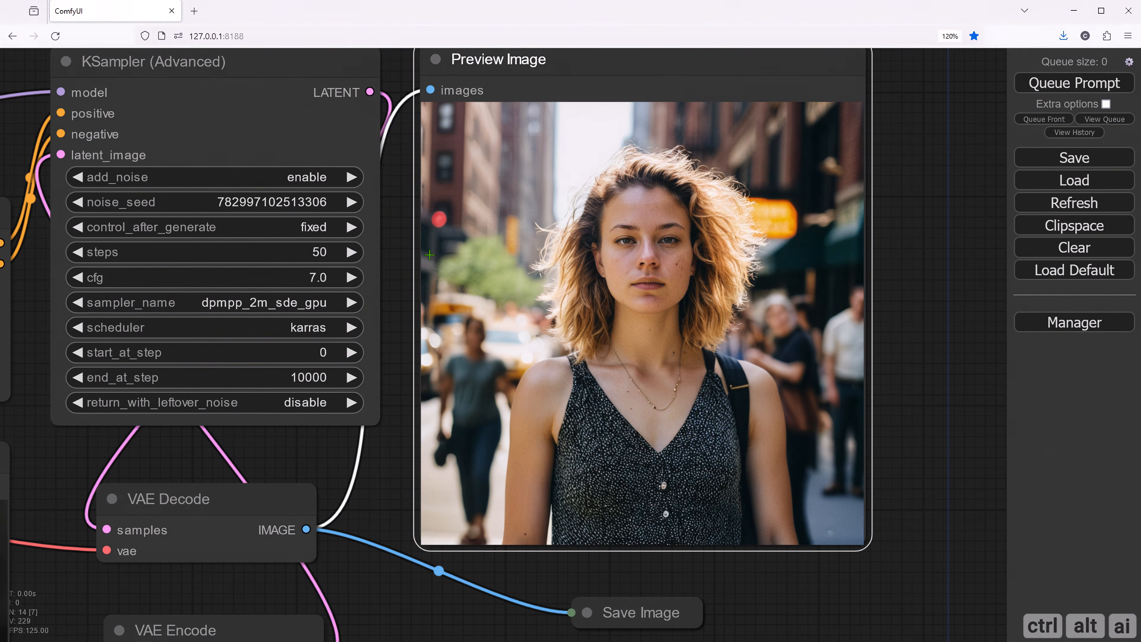
scroll(391, 251, down, 5)
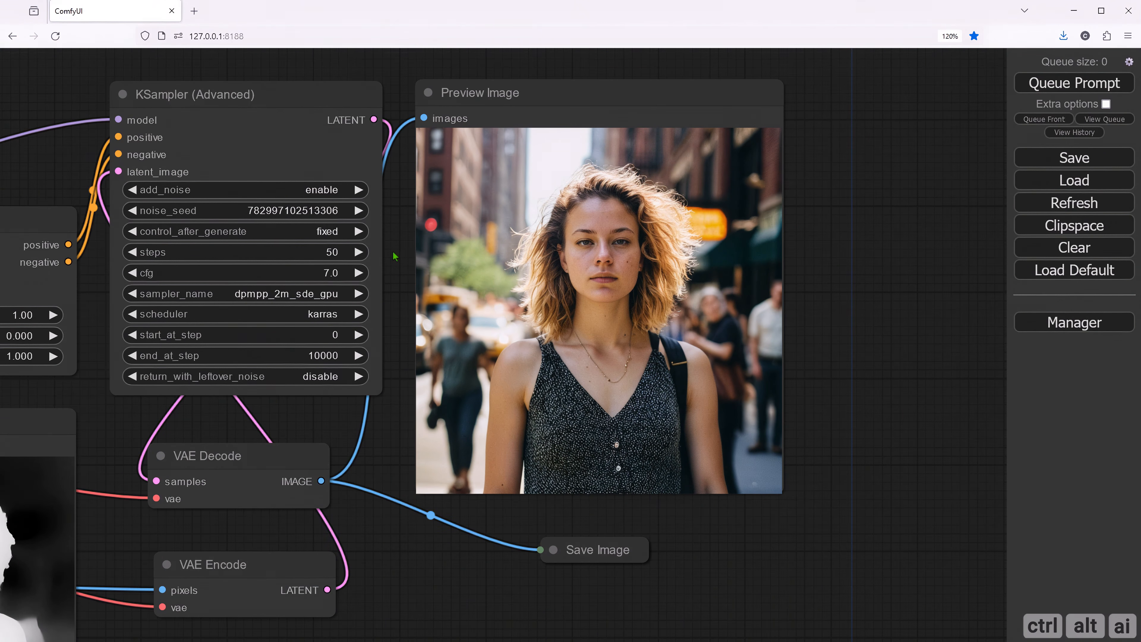
scroll(394, 256, up, 1)
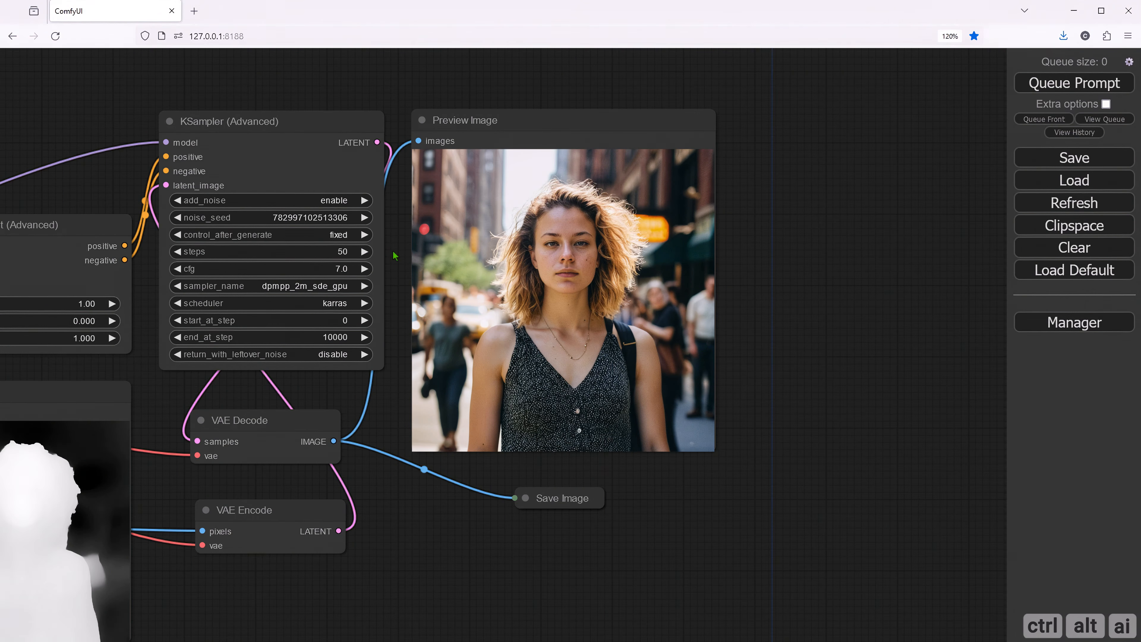
- Check the installed custom nodes in the ComfyUI Manager for the UltimateSDUpscale entry, and close the list
drag(394, 256, 697, 317)
click(1074, 322)
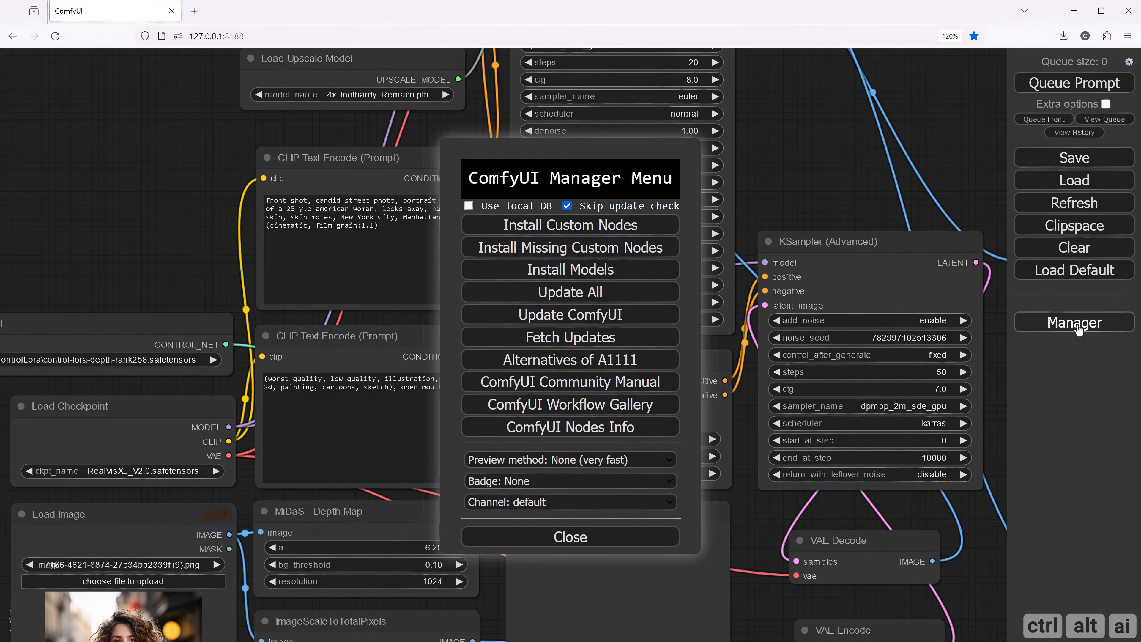
click(562, 234)
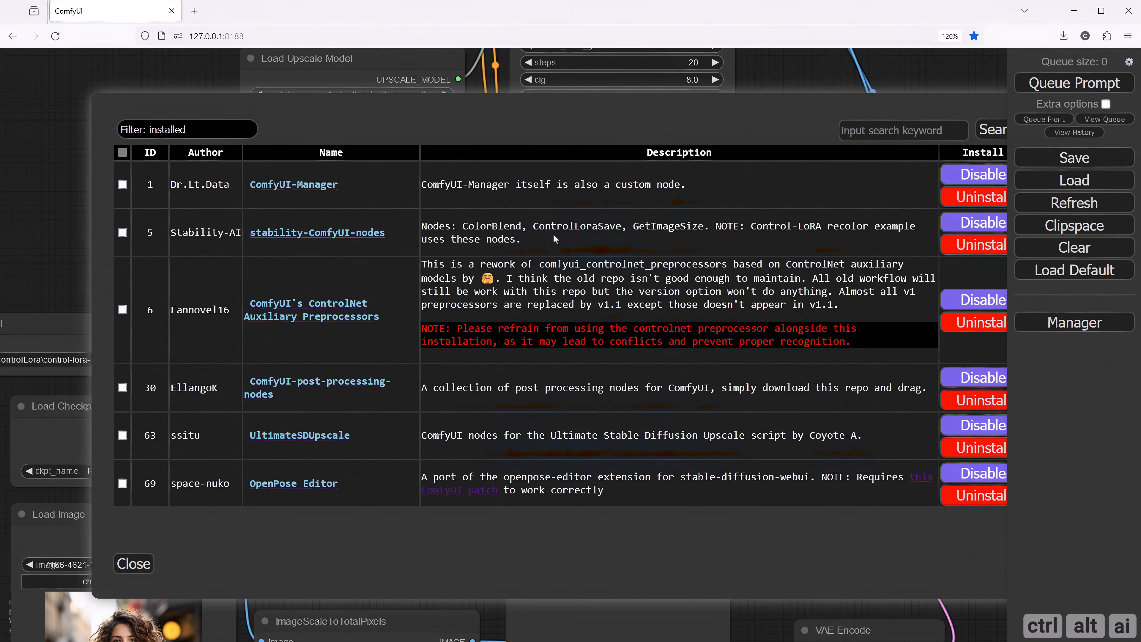
scroll(360, 394, down, 2)
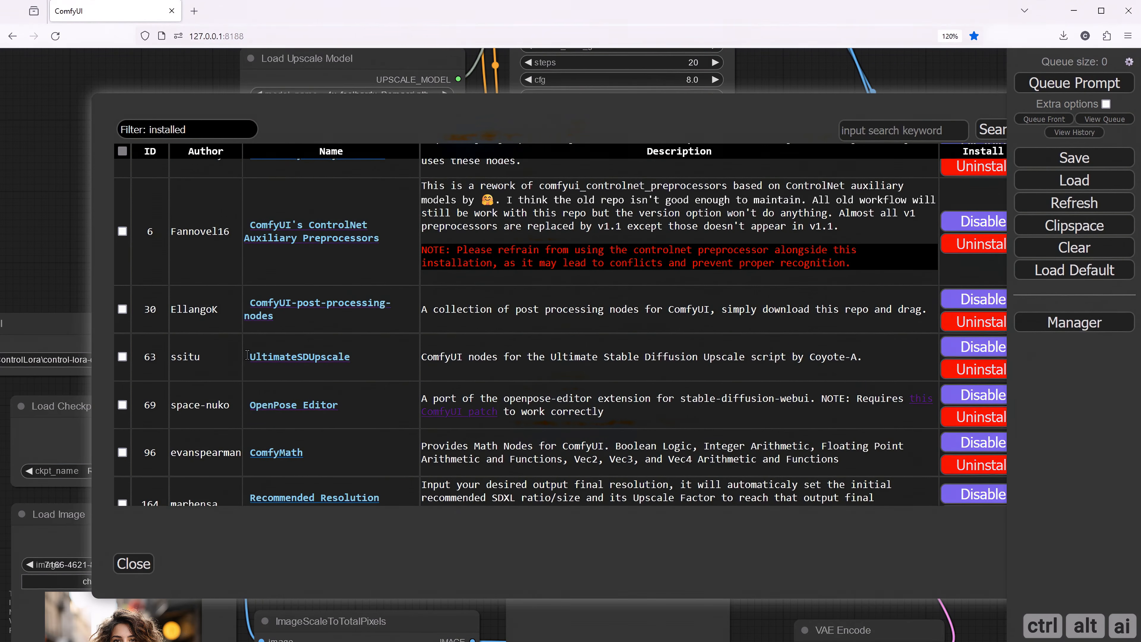
drag(247, 355, 349, 359)
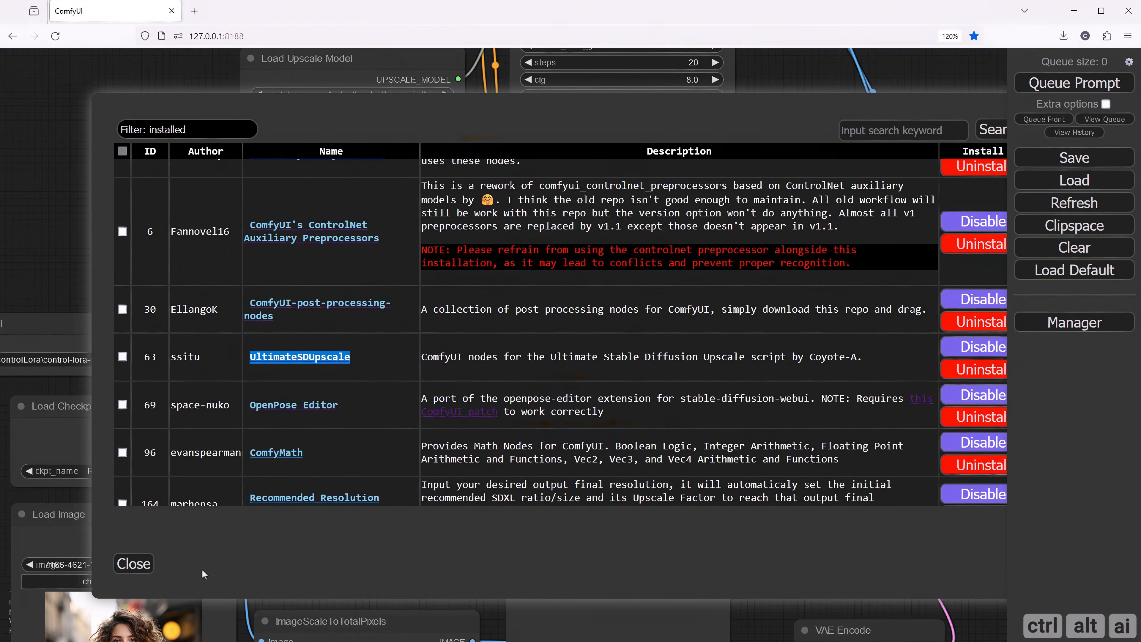
click(134, 563)
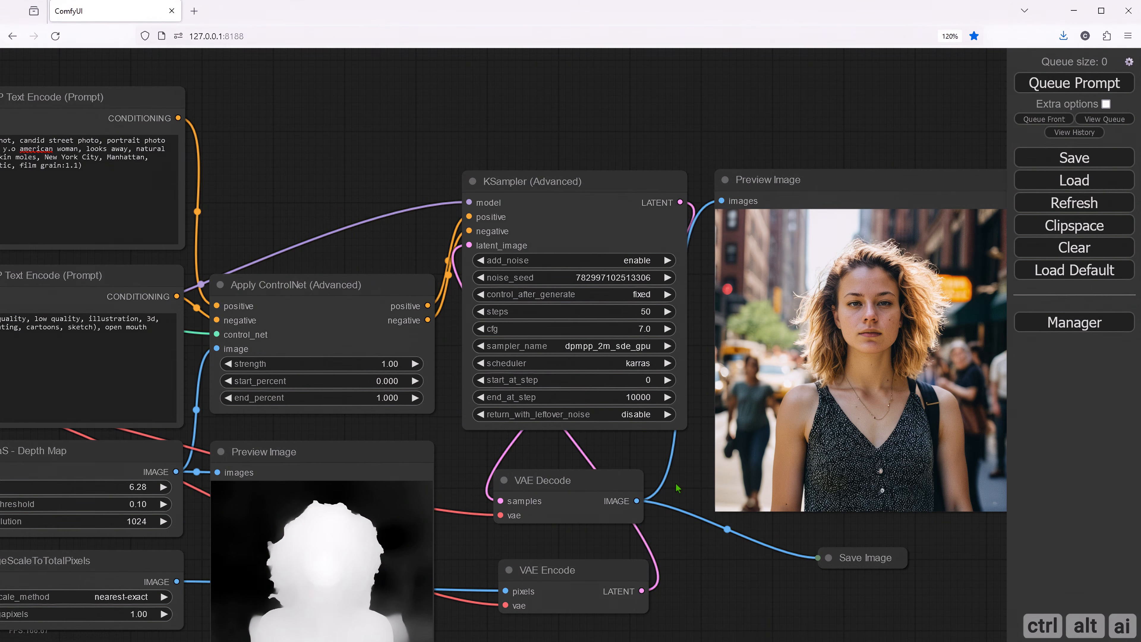
- Delete the link from VAE Decode to Save Image and disconnect the large Preview Image node's images input
click(727, 531)
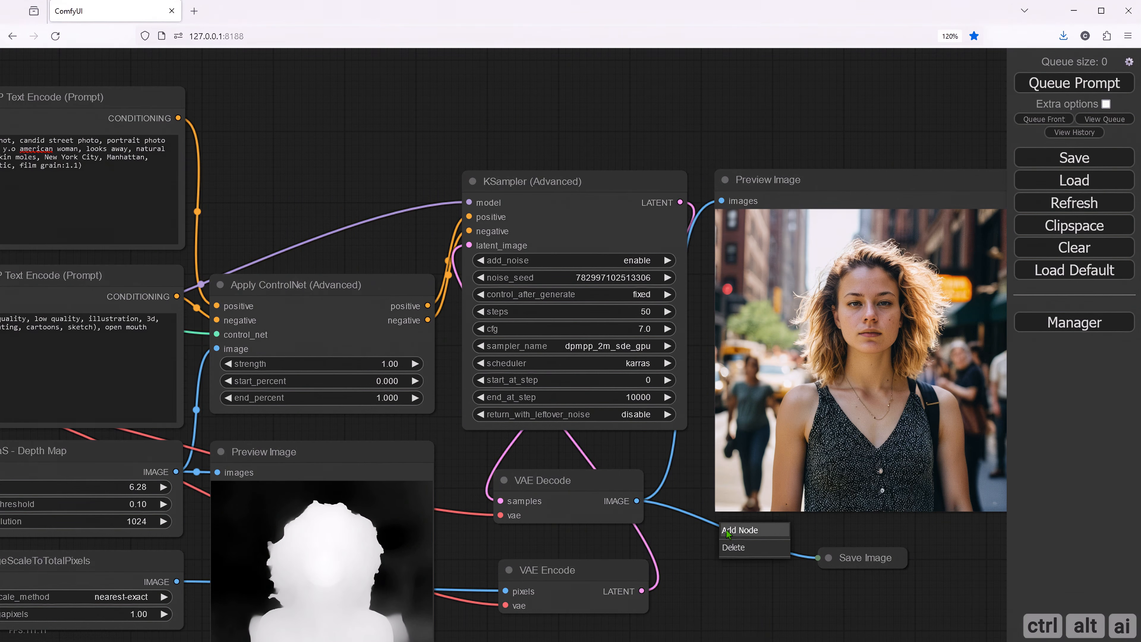
click(733, 550)
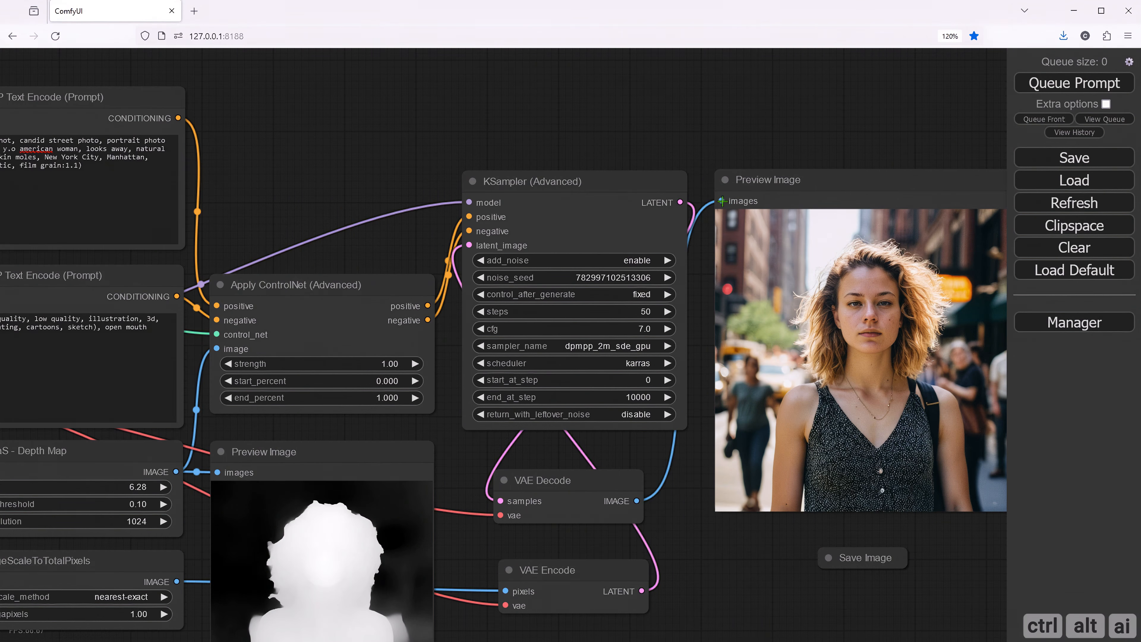
drag(720, 200, 707, 211)
click(697, 387)
drag(550, 462, 579, 464)
drag(313, 68, 400, 268)
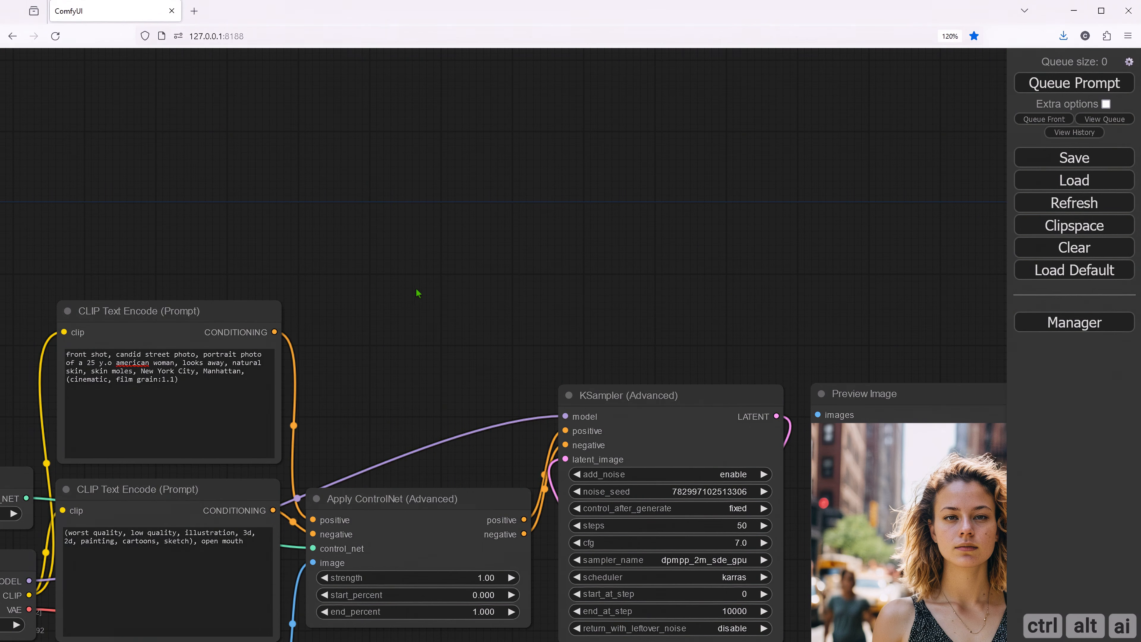
scroll(417, 293, down, 2)
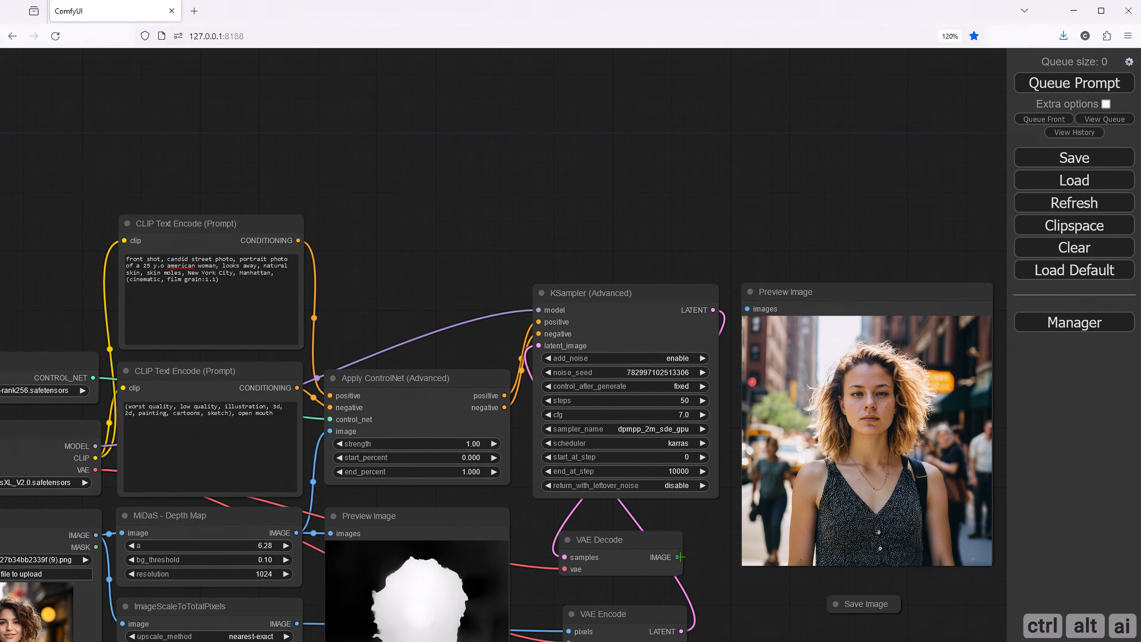
- Add an Ultimate SD Upscale node fed by the VAE Decode image output and place it above Apply ControlNet (Advanced)
drag(680, 557, 375, 157)
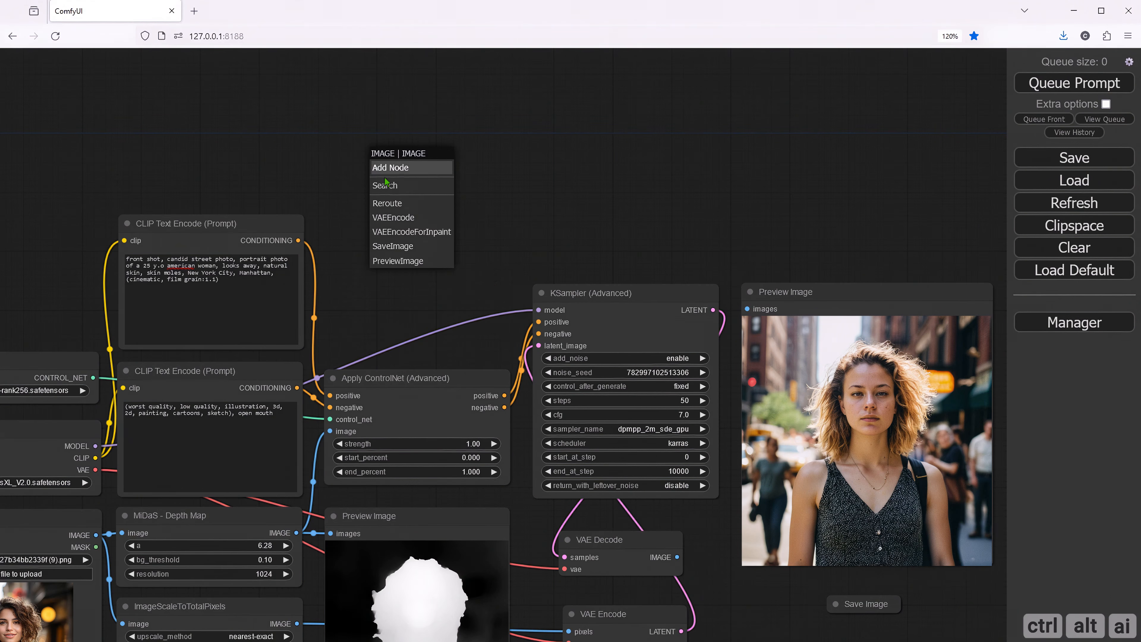
click(392, 187)
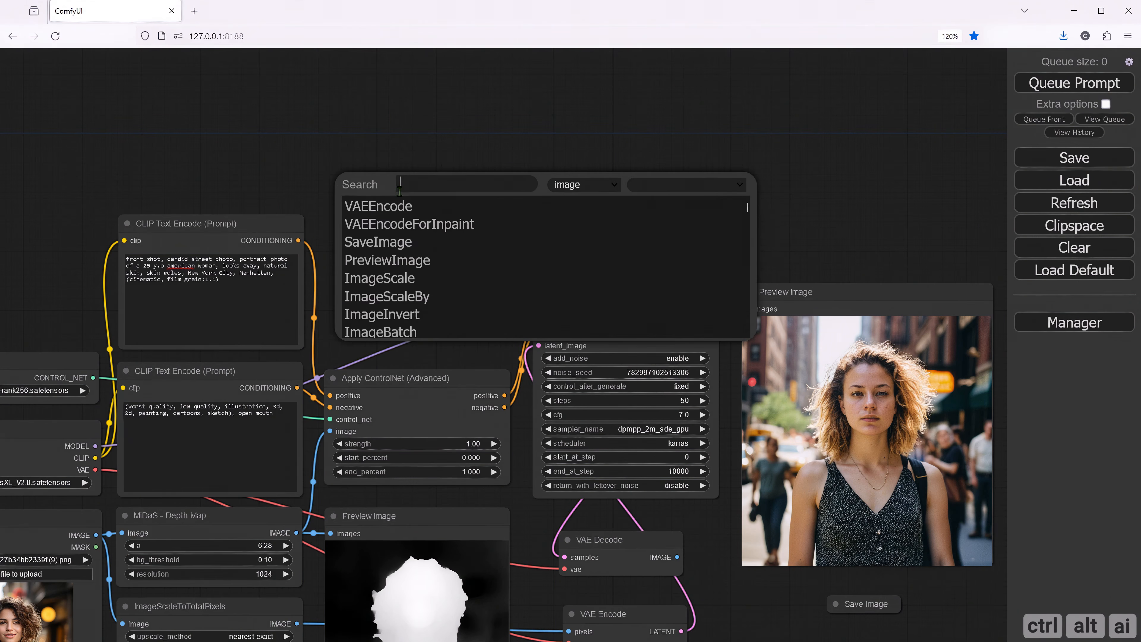
text(Ultim)
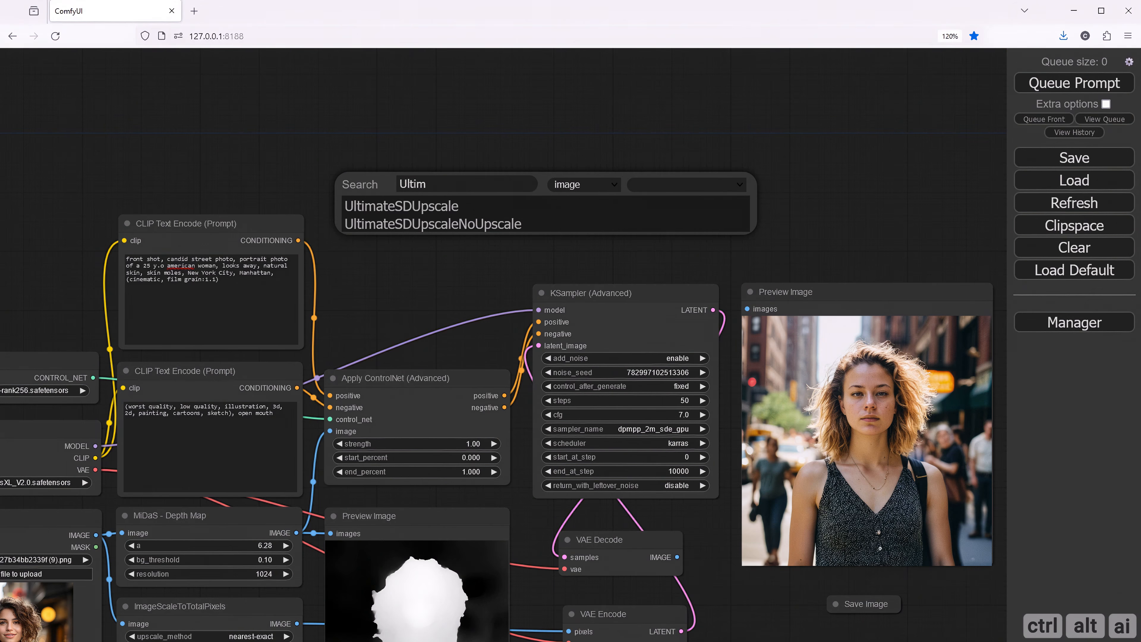
click(395, 207)
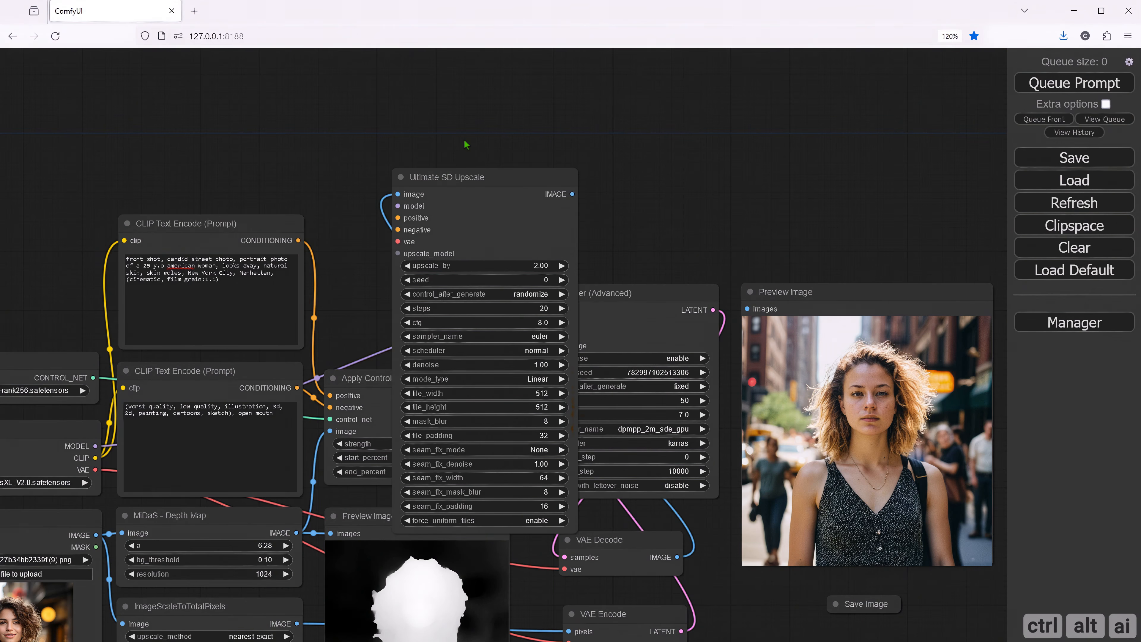
drag(462, 165, 413, 71)
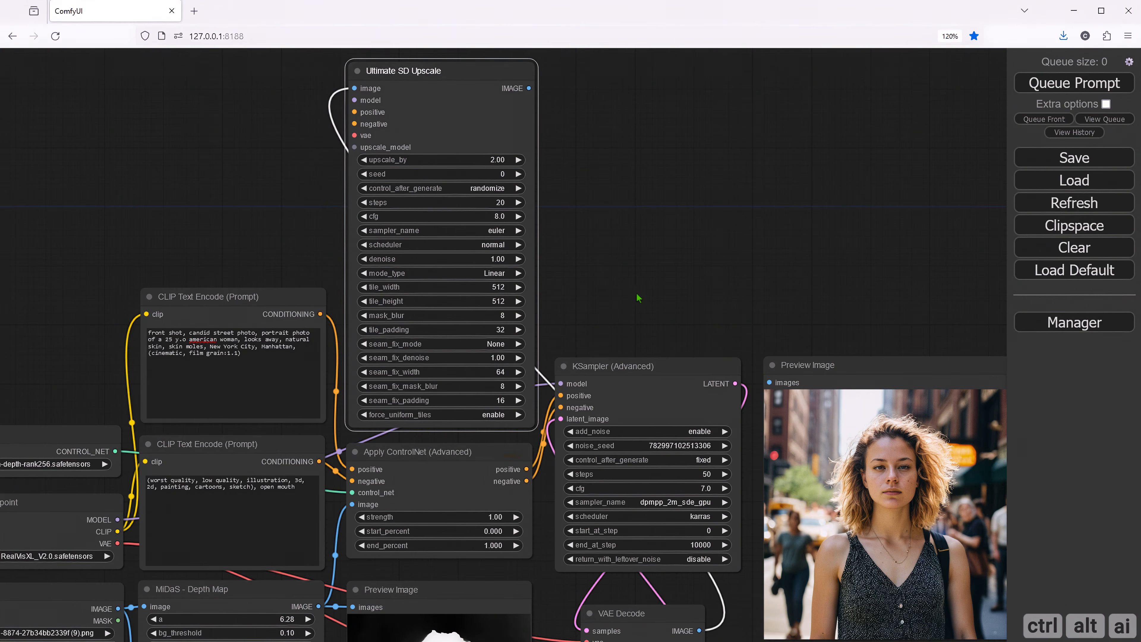
drag(595, 284, 558, 310)
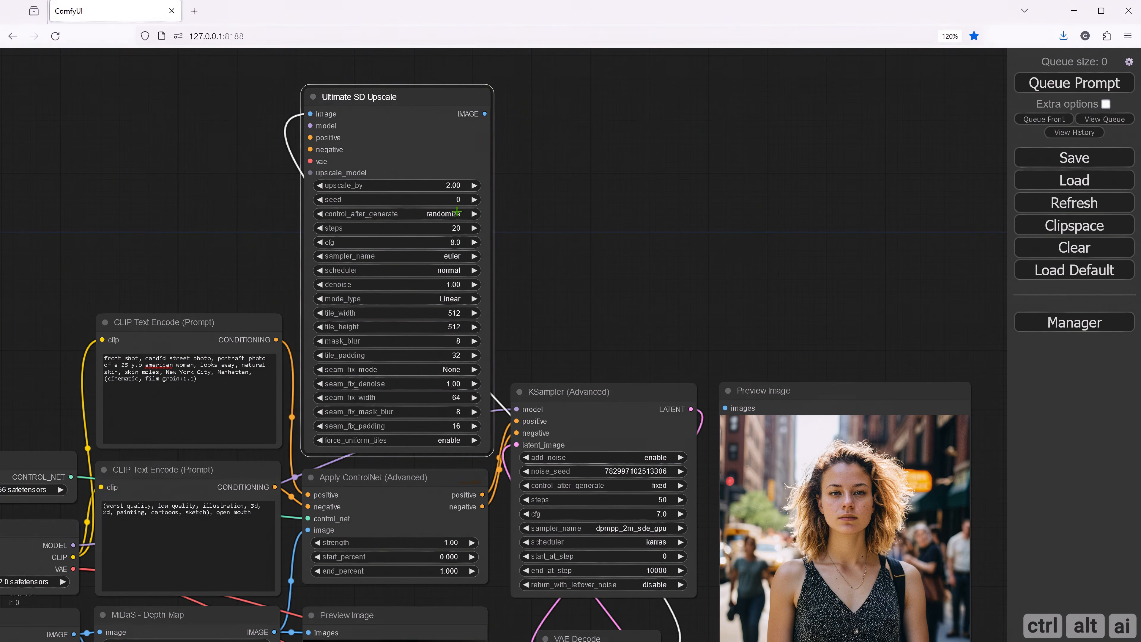
- Set the Ultimate SD Upscale node's control_after_generate to fixed and its seed to 1
click(456, 212)
click(463, 216)
click(458, 199)
text(1)
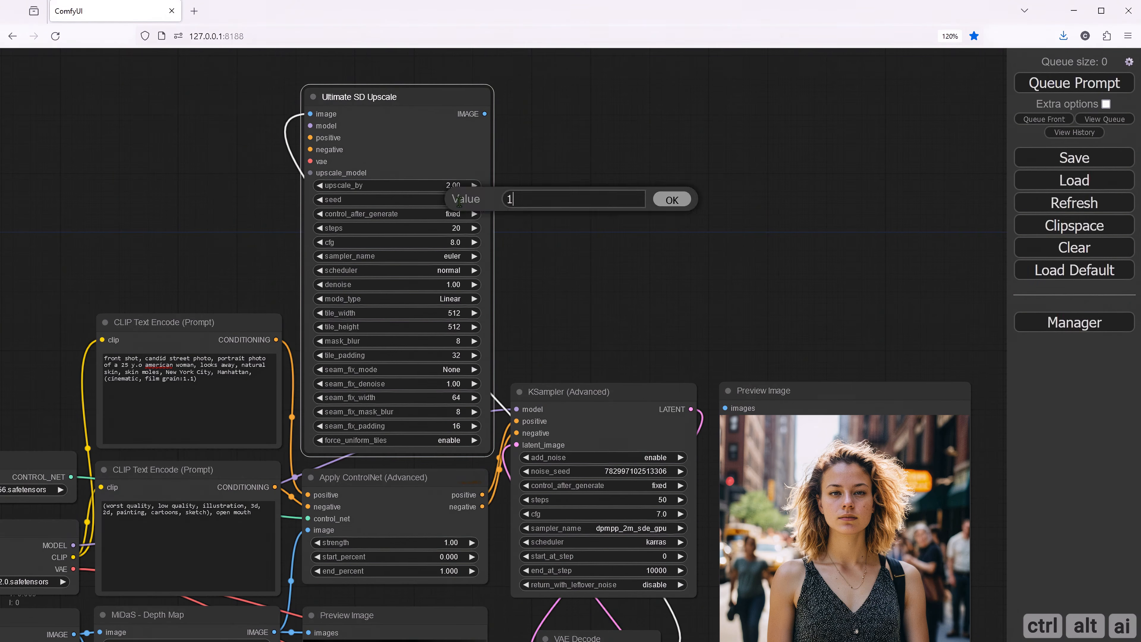
click(672, 200)
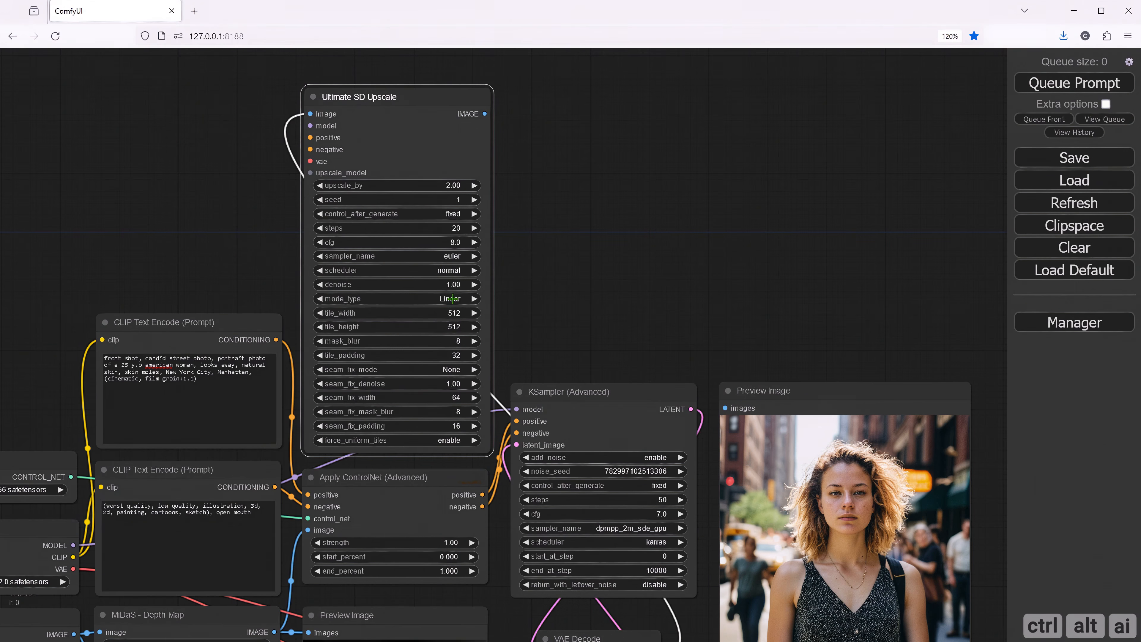
- Set the Ultimate SD Upscale node's mode_type to None and both tile_width and tile_height to 1024
click(452, 298)
click(465, 329)
scroll(449, 298, up, 2)
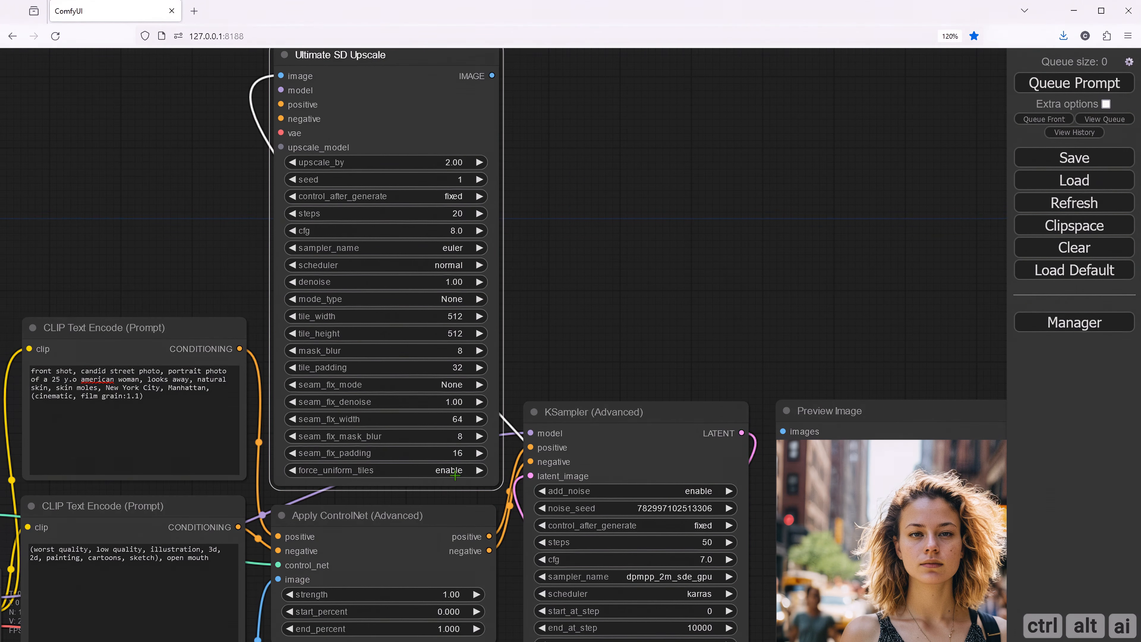
drag(548, 298, 584, 335)
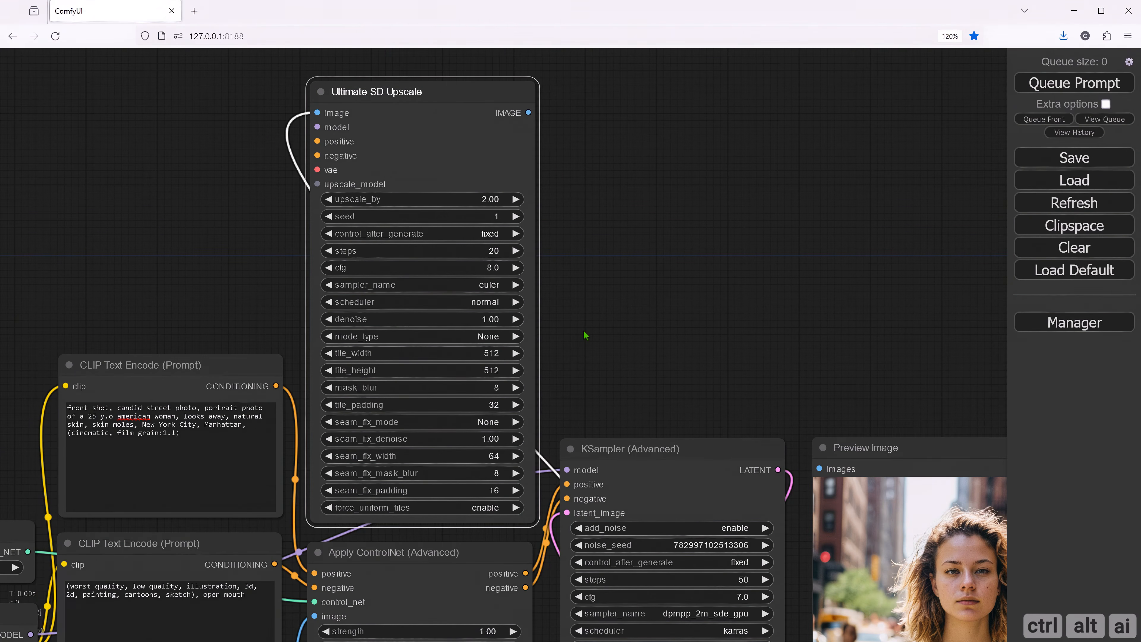
click(496, 353)
text(1024)
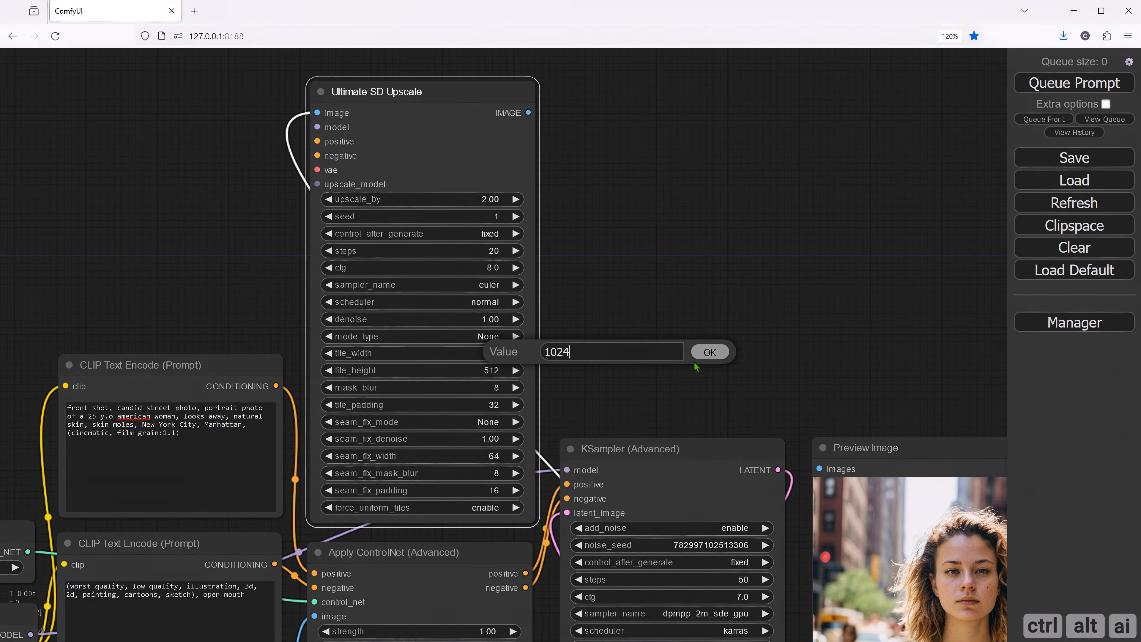
click(703, 352)
click(491, 370)
text(1024)
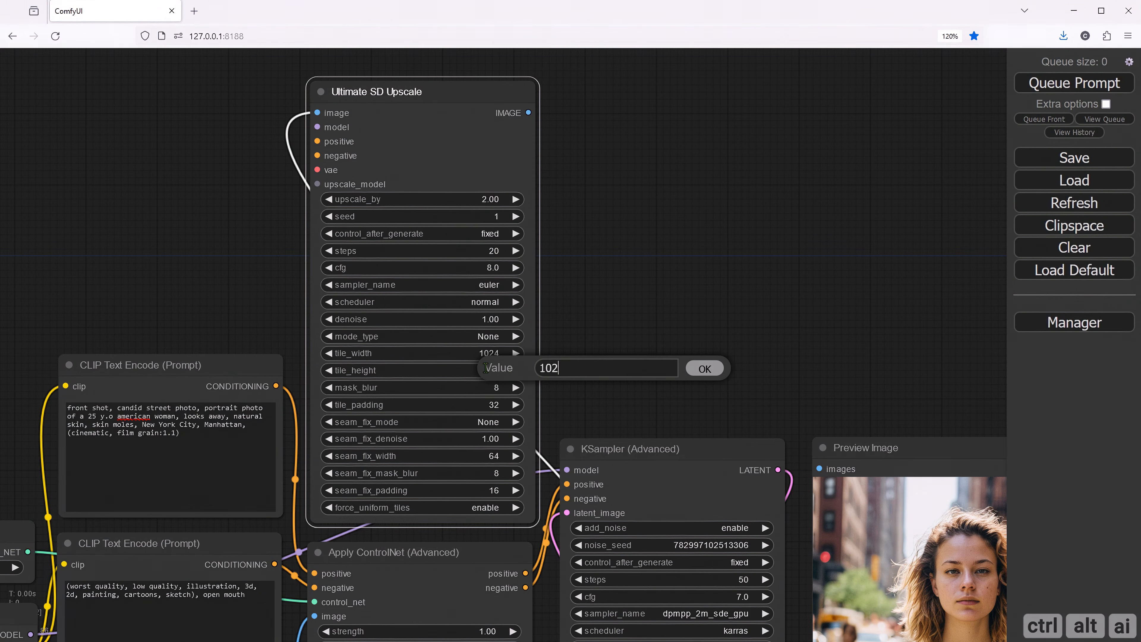
click(703, 371)
- Connect the checkpoint's MODEL and VAE and the positive and negative prompt conditioning to the matching Ultimate SD Upscale inputs
drag(603, 378, 770, 359)
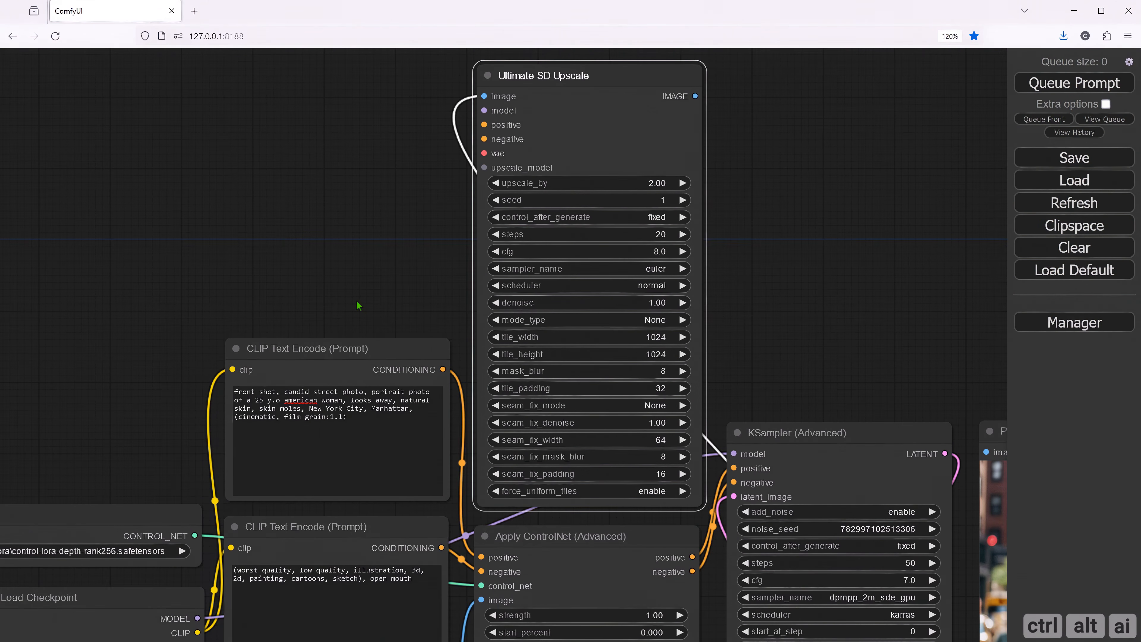
drag(357, 301, 497, 285)
drag(345, 272, 193, 295)
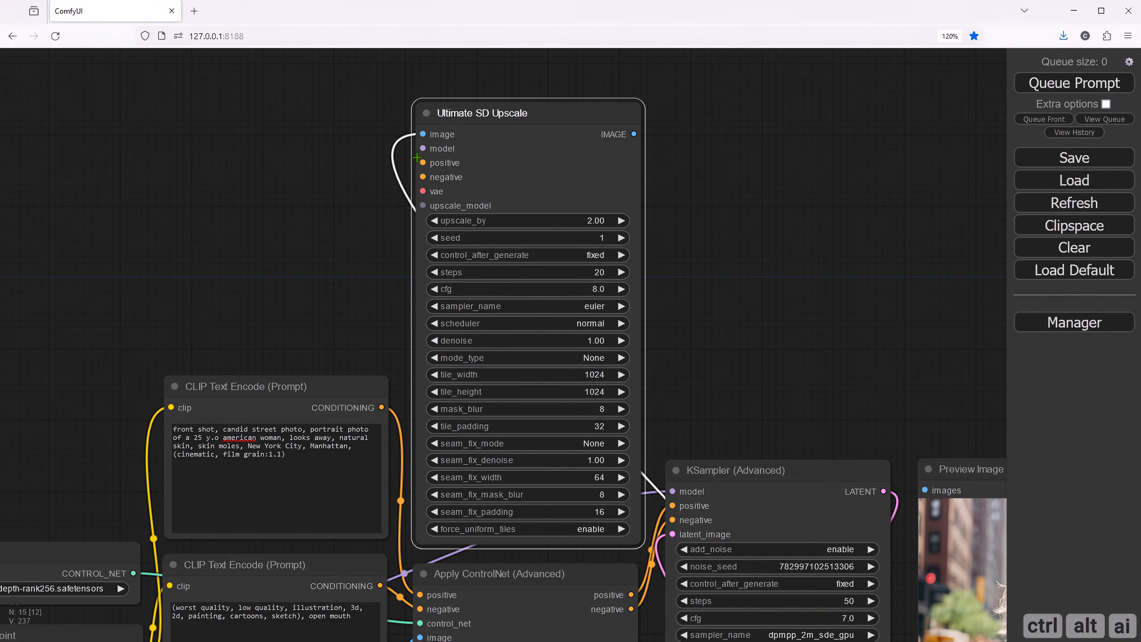
drag(283, 273, 342, 230)
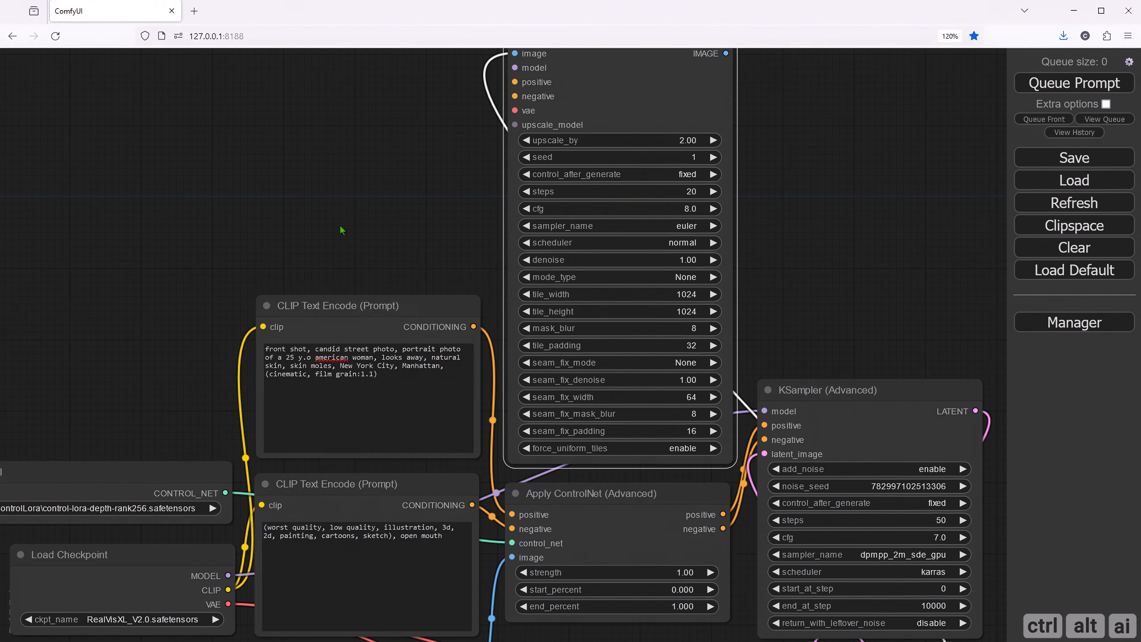
drag(228, 574, 515, 68)
drag(438, 243, 315, 264)
drag(351, 348, 391, 103)
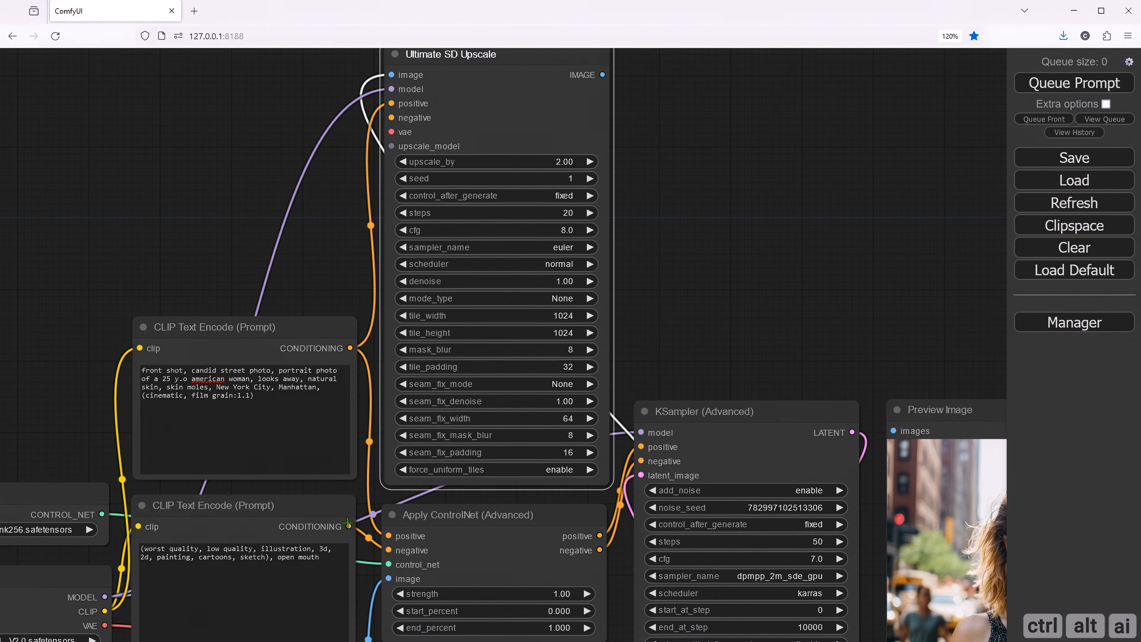
drag(348, 524, 393, 119)
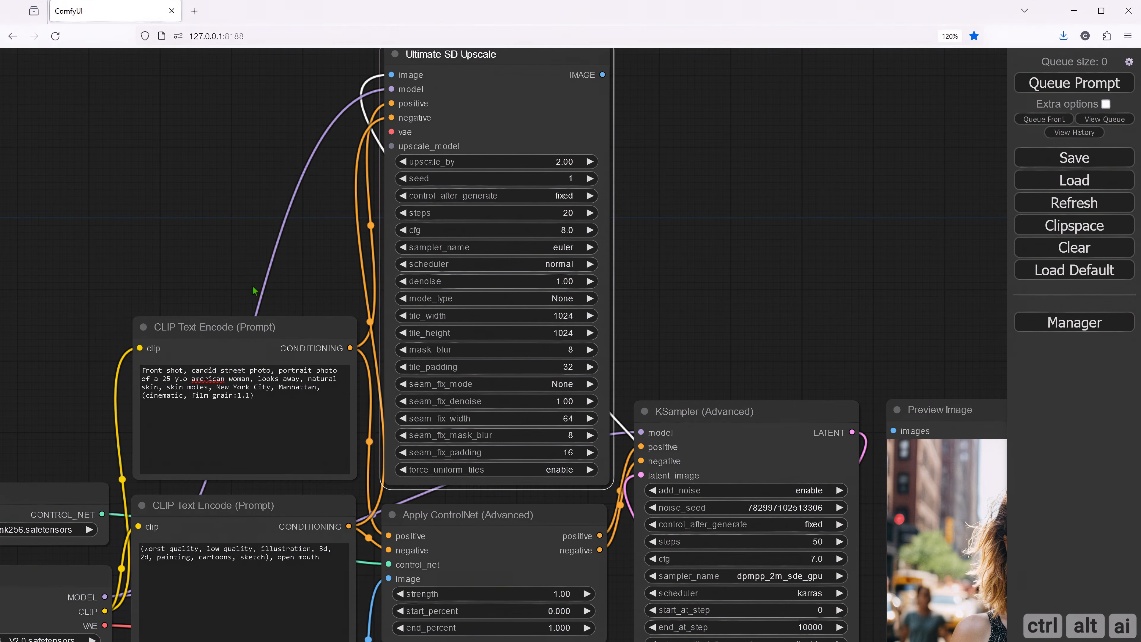
drag(231, 281, 336, 267)
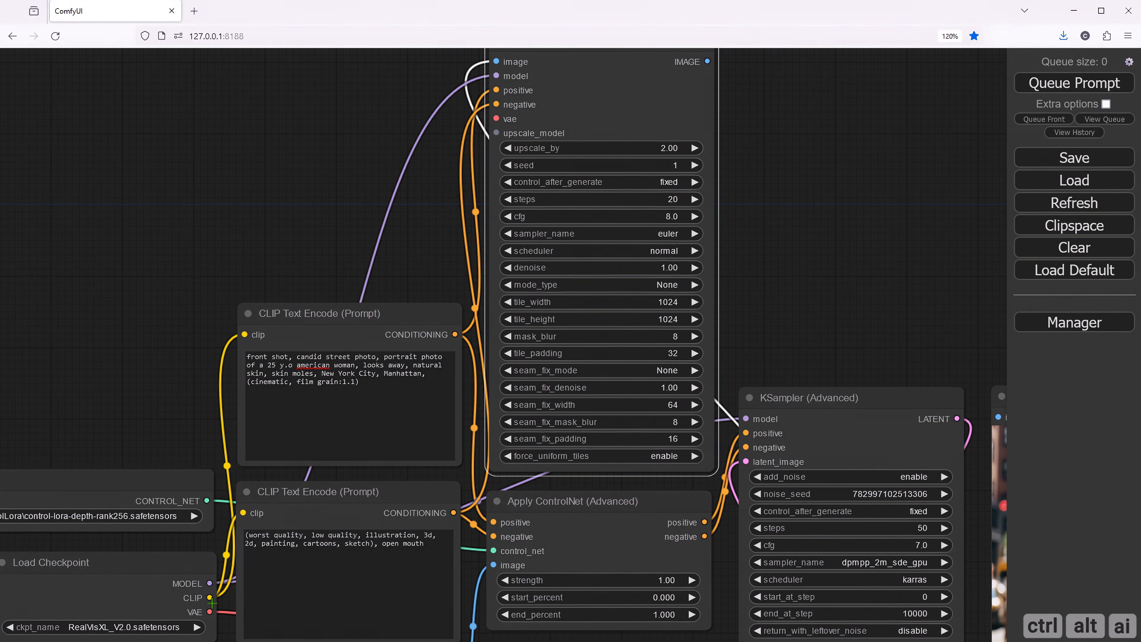
drag(210, 612, 496, 118)
- Add a Load Upscale Model node to the upscale_model input, place it above the prompts, and choose 4x_foolhardy_Remacri.pth
drag(345, 173, 419, 237)
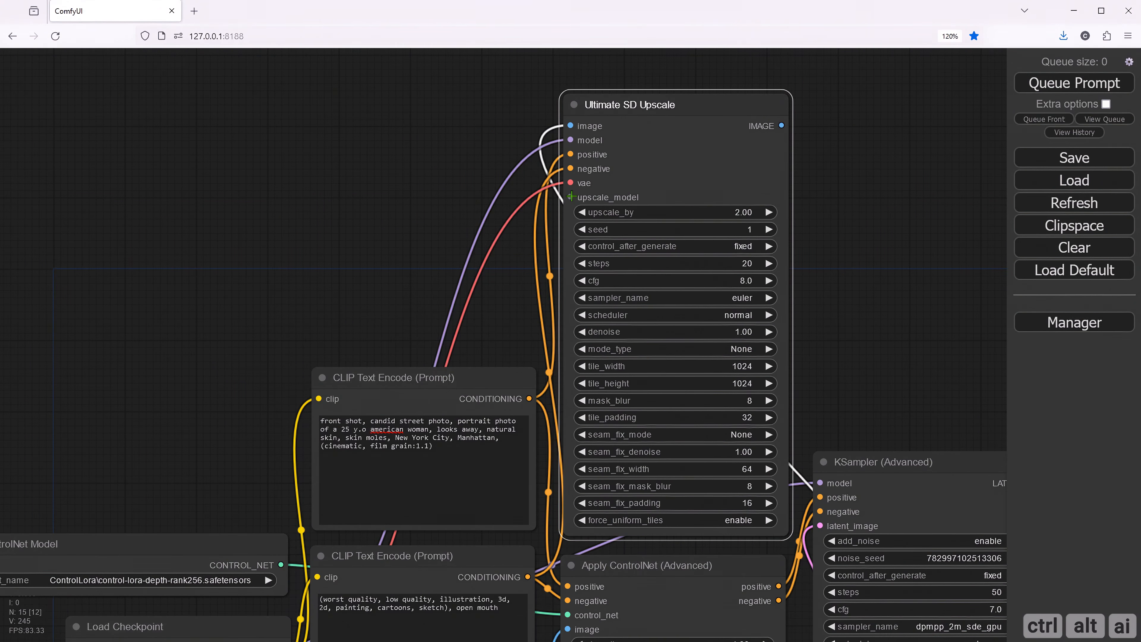
drag(557, 205, 404, 283)
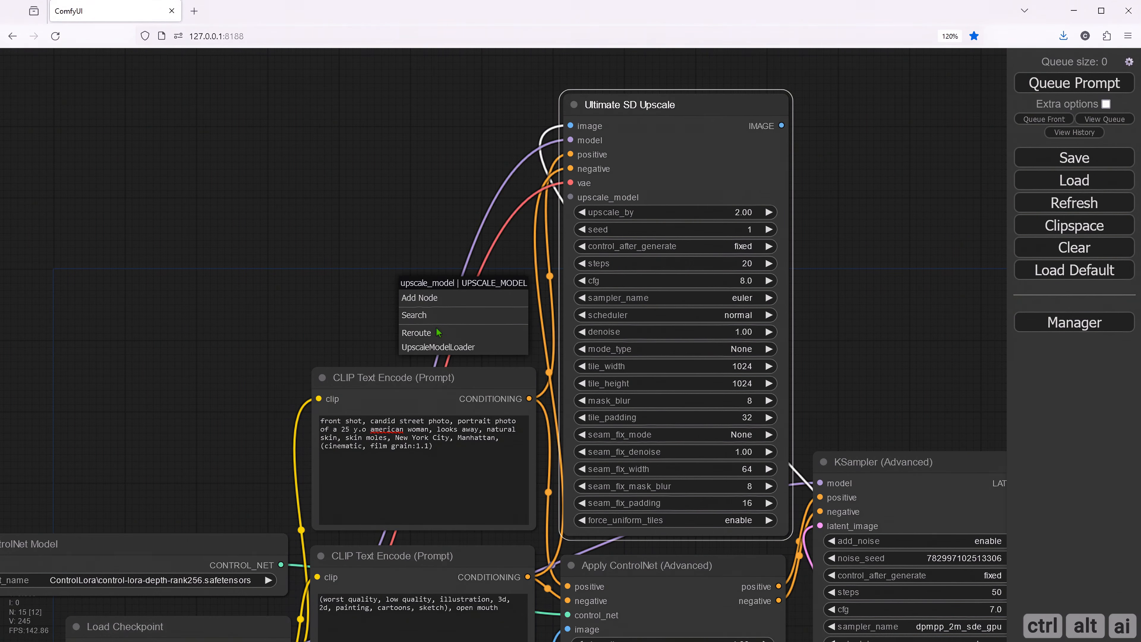
click(438, 350)
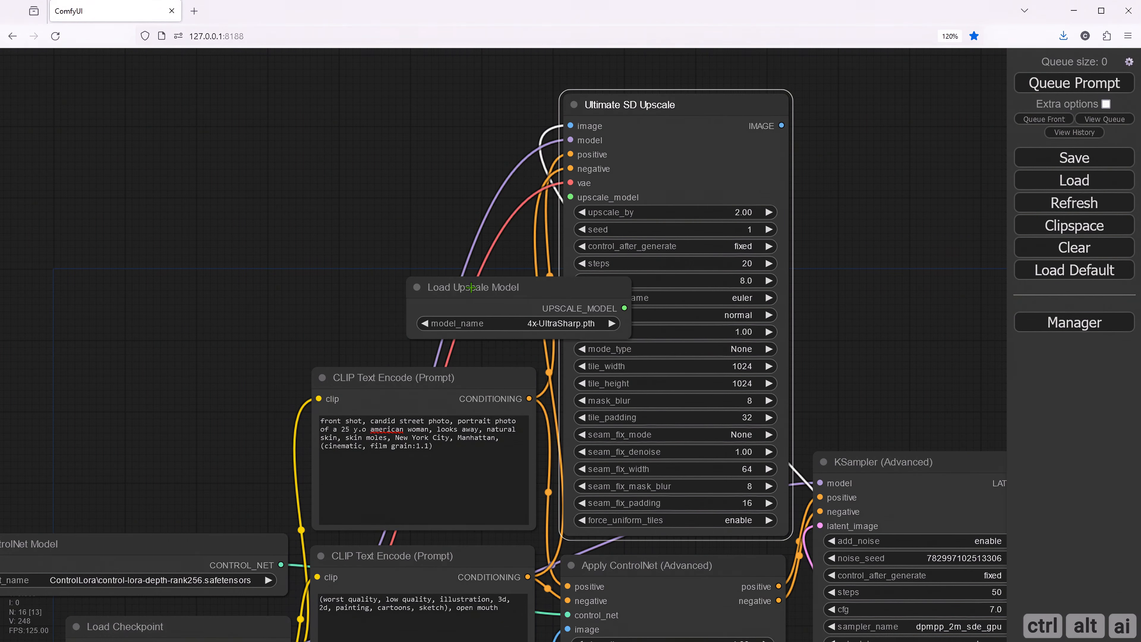
drag(481, 293, 349, 279)
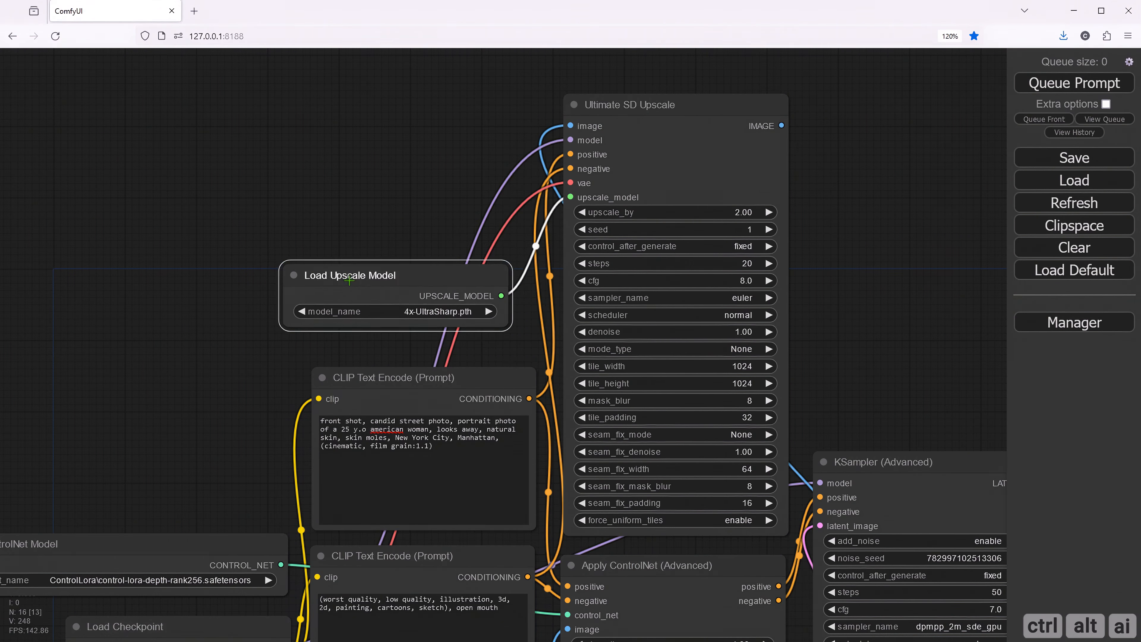
click(431, 314)
click(459, 346)
drag(433, 279, 446, 281)
- Connect the Ultimate SD Upscale IMAGE output to the large Preview Image node's images input
click(832, 280)
drag(847, 306, 716, 182)
drag(780, 256, 662, 171)
drag(756, 203, 603, 137)
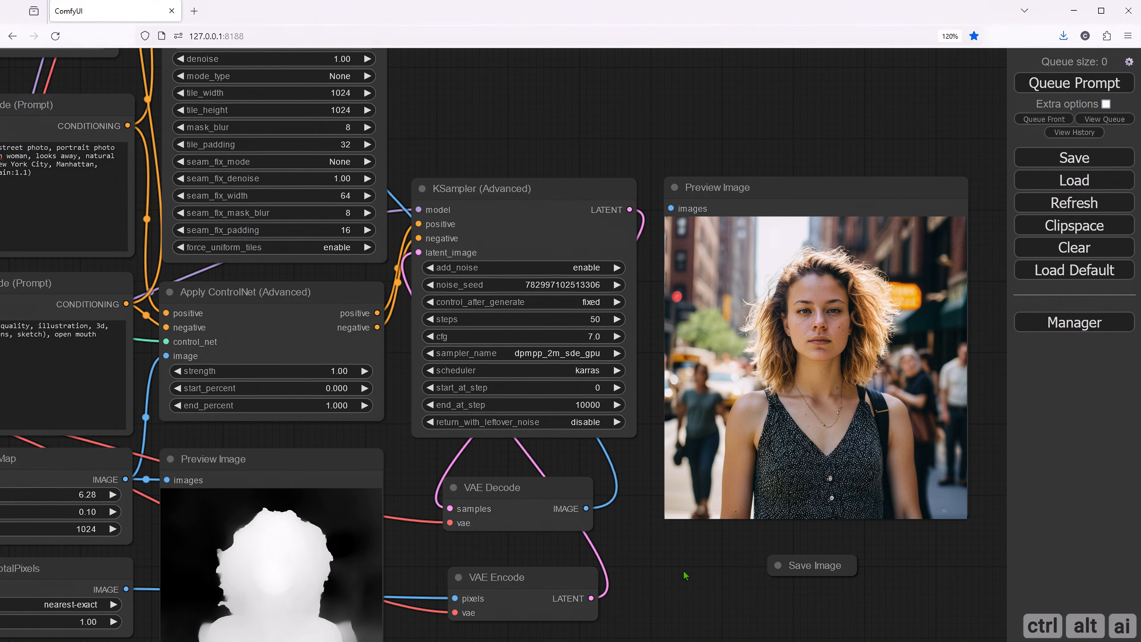
drag(684, 575, 642, 569)
drag(512, 128, 483, 204)
drag(569, 166, 552, 310)
drag(290, 71, 581, 427)
drag(593, 363, 531, 79)
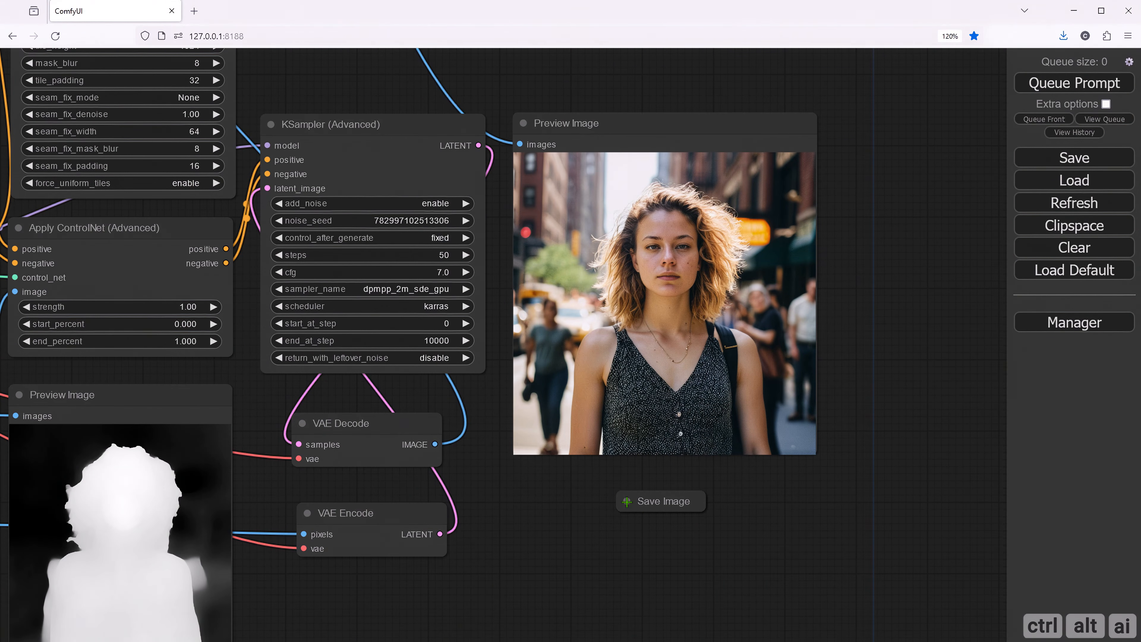
- Expand the Save Image node, connect the Ultimate SD Upscale IMAGE output to it, and collapse it again
click(626, 501)
drag(491, 244, 493, 374)
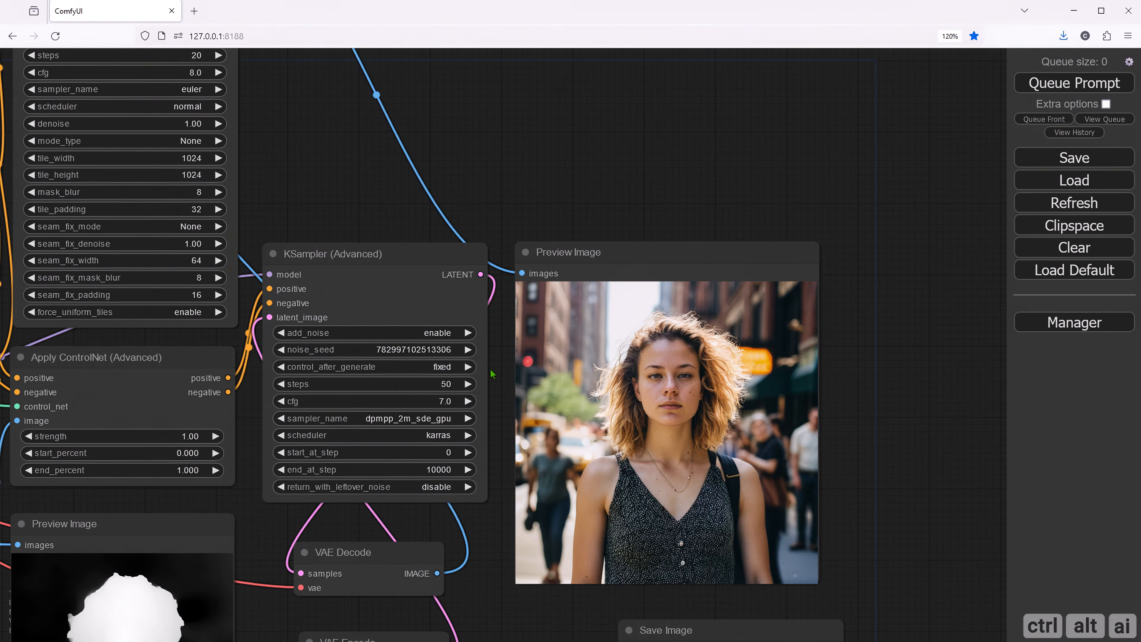
scroll(489, 375, down, 3)
drag(363, 210, 372, 256)
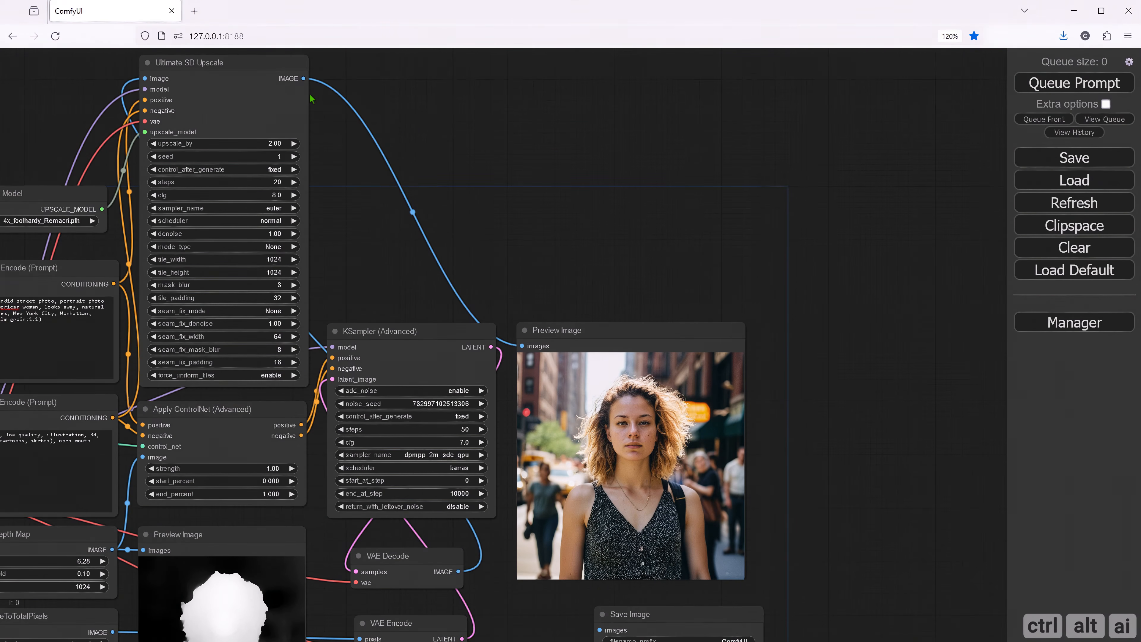
scroll(354, 152, down, 1)
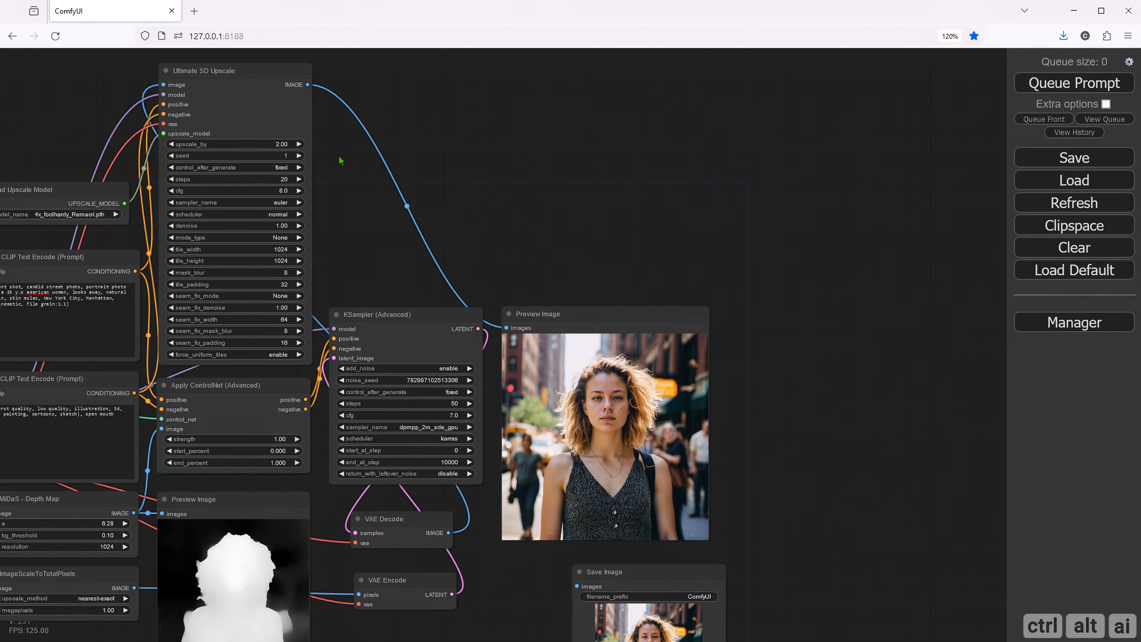
drag(308, 85, 575, 578)
click(578, 572)
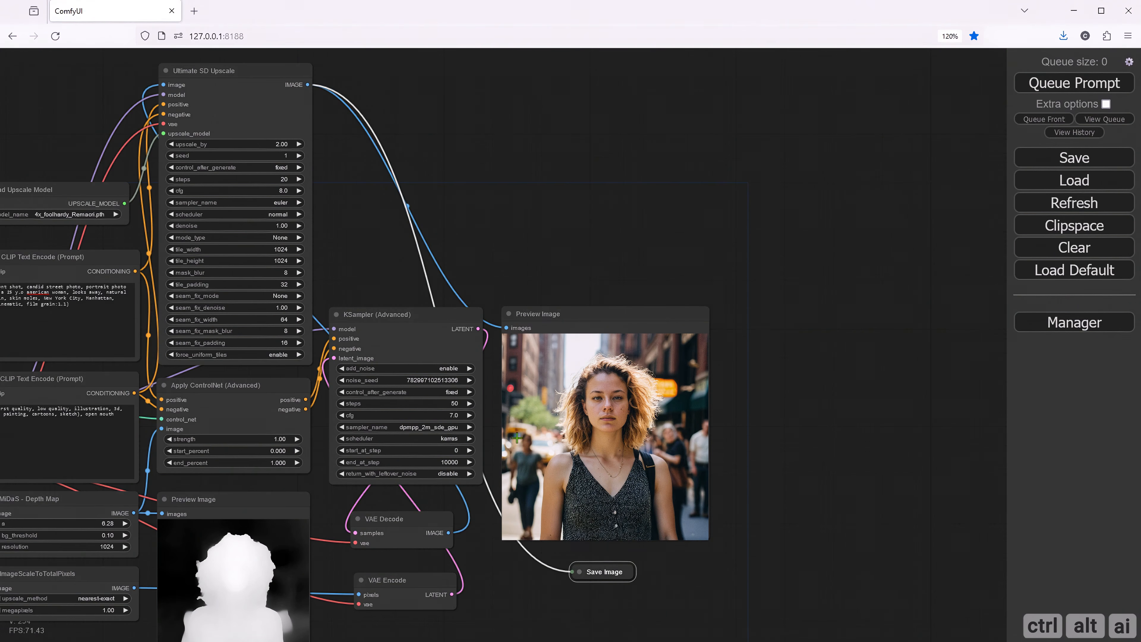
- Nudge the Apply ControlNet (Advanced) and Ultimate SD Upscale nodes slightly down, and queue the workflow for generation
scroll(489, 275, up, 5)
scroll(481, 280, down, 1)
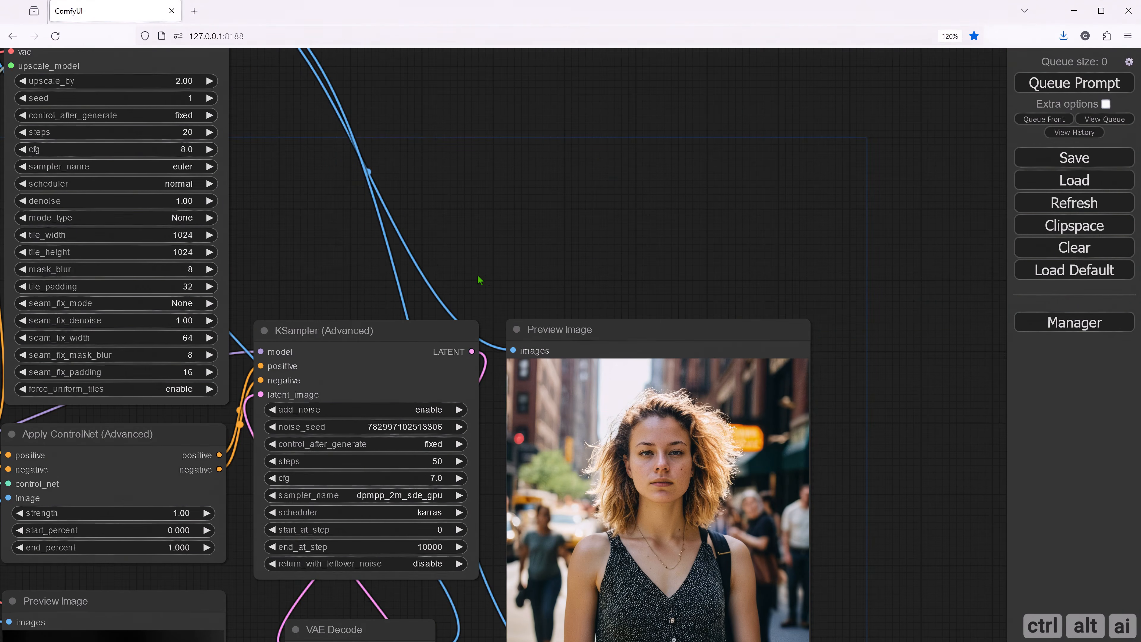
drag(259, 603, 428, 507)
drag(450, 83, 465, 271)
scroll(478, 304, down, 3)
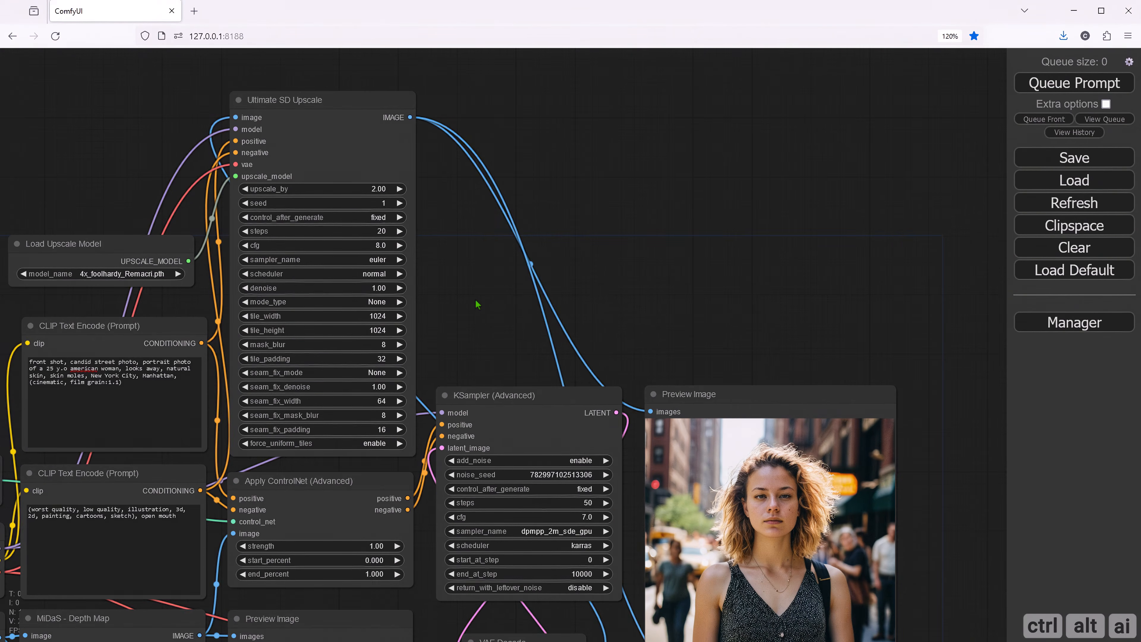
drag(479, 312, 641, 180)
scroll(641, 180, down, 1)
scroll(781, 559, down, 1)
drag(788, 548, 758, 562)
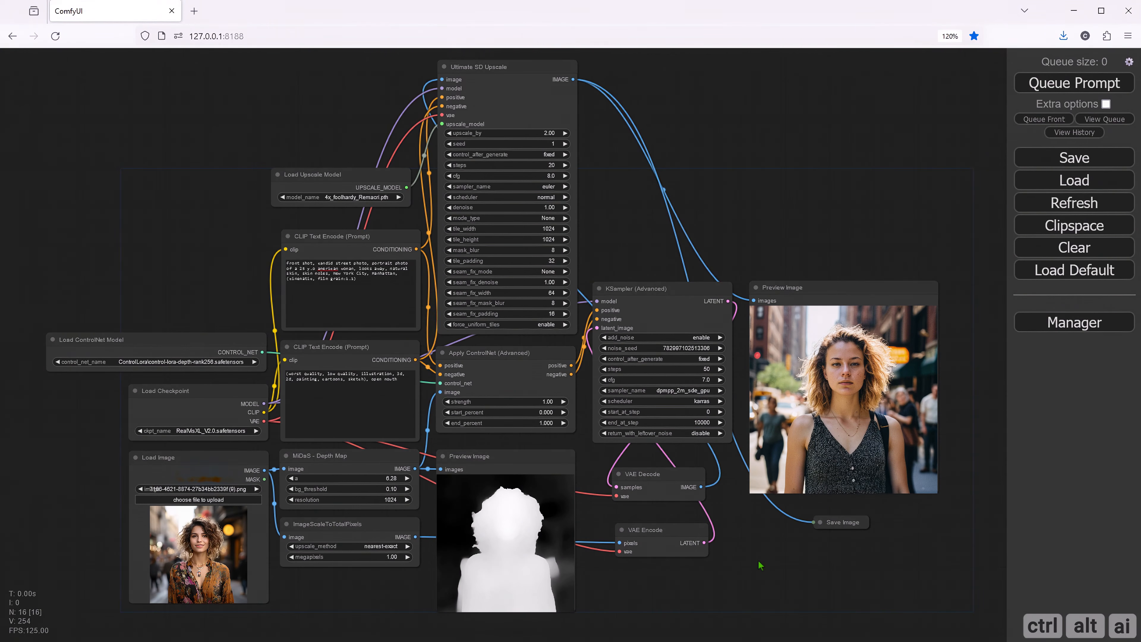
drag(516, 359, 517, 368)
drag(493, 70, 493, 81)
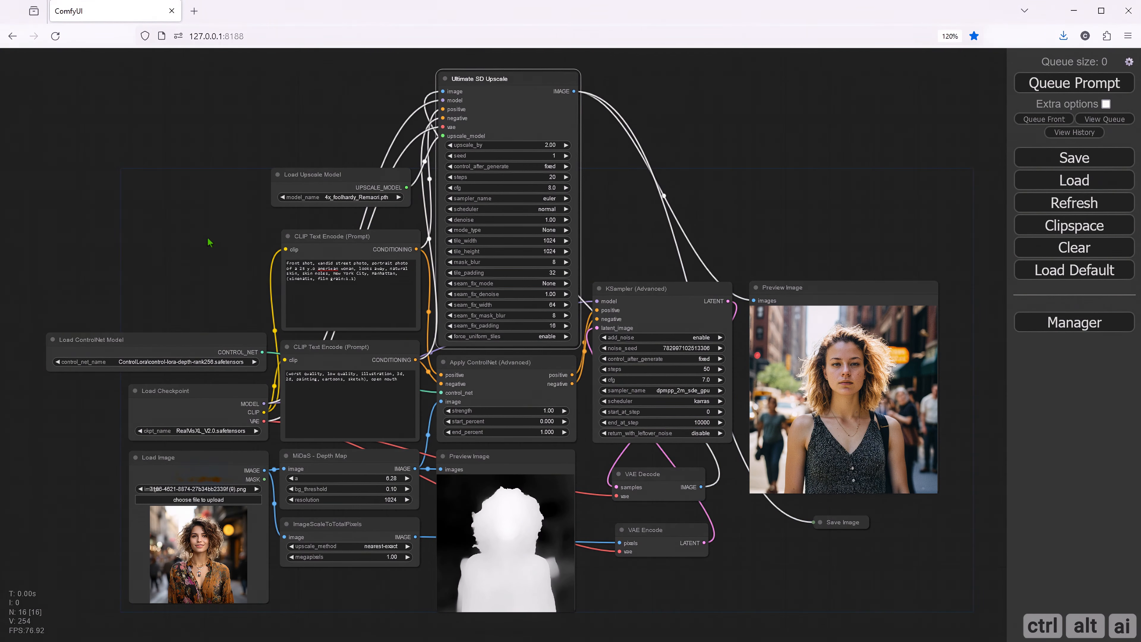
drag(614, 248, 598, 231)
click(1072, 85)
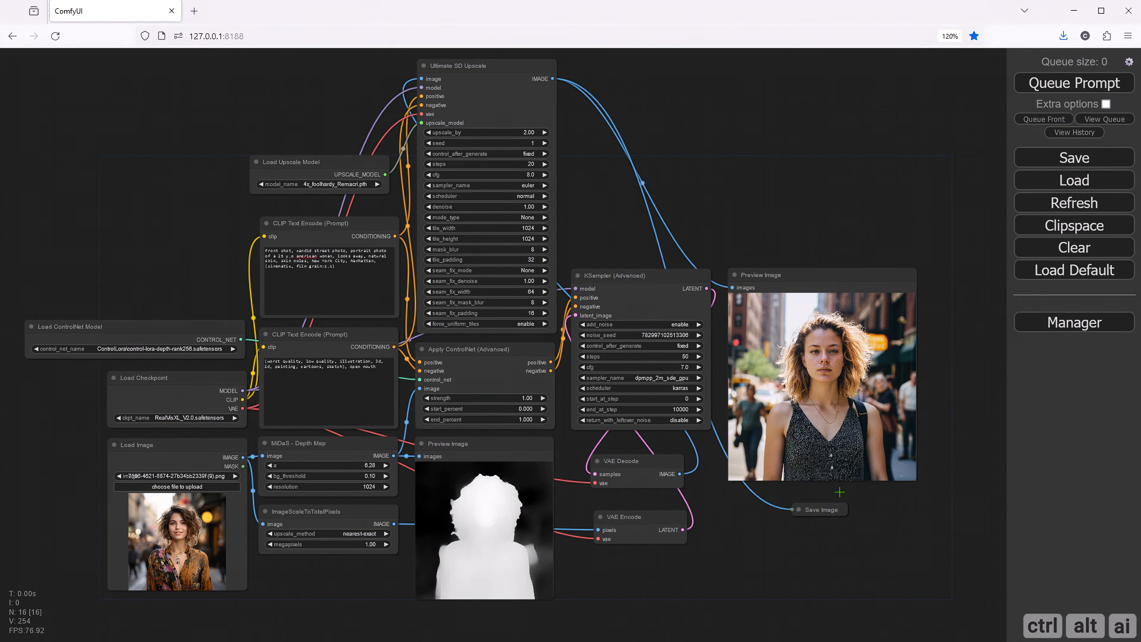
- Open the large Preview Image node's picture in its own browser tab and examine the face and hair at full size
drag(898, 547, 749, 541)
scroll(676, 380, up, 4)
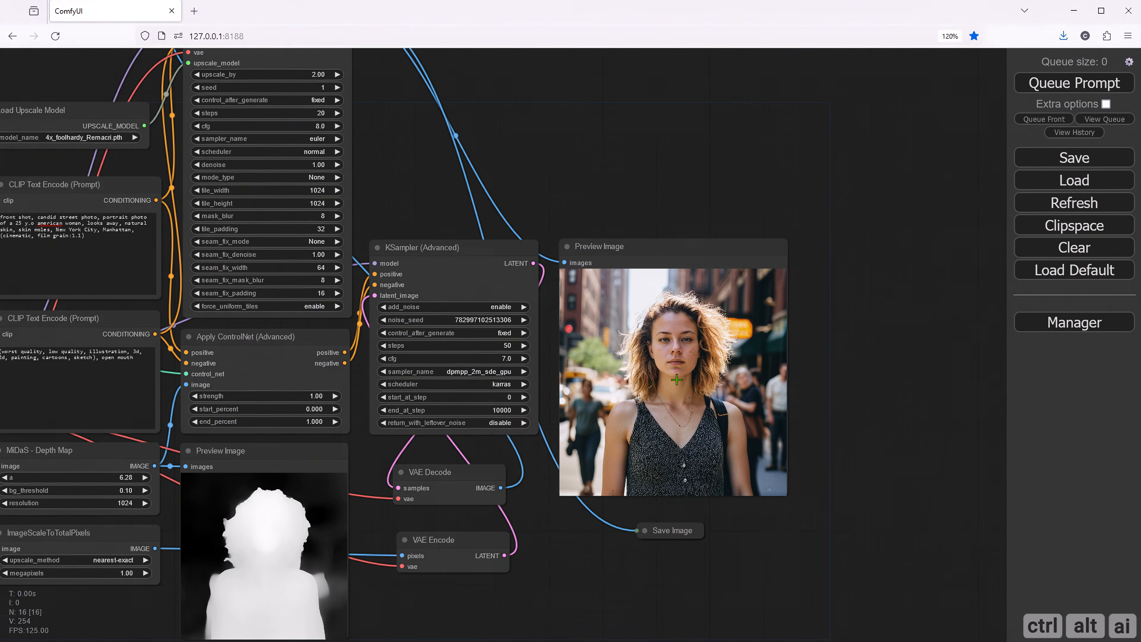
scroll(676, 380, up, 1)
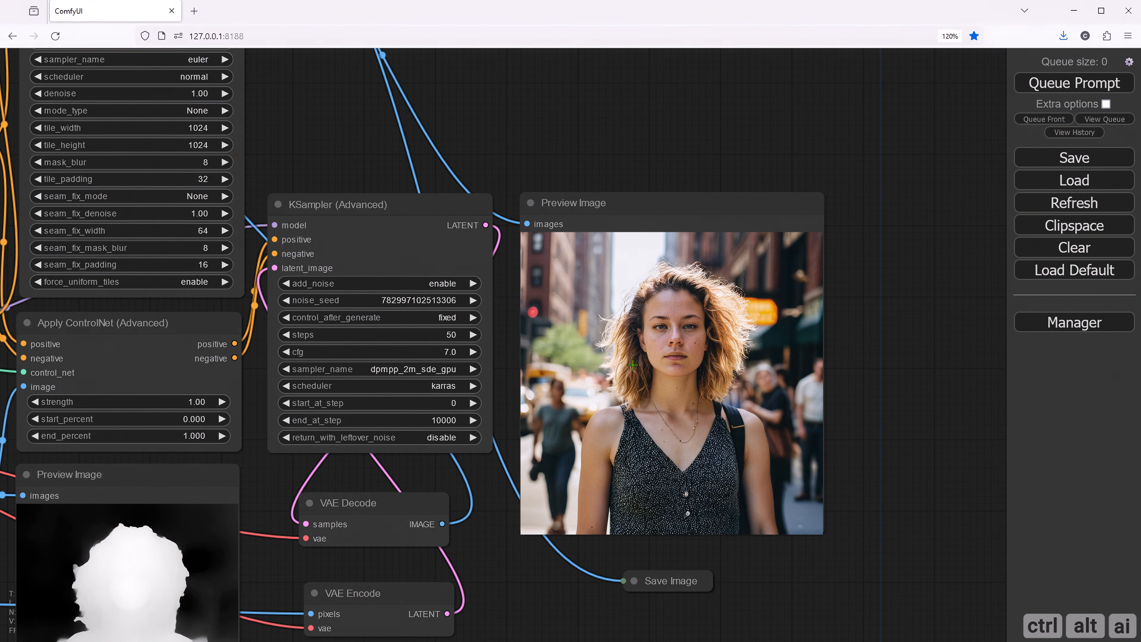
right_click(633, 365)
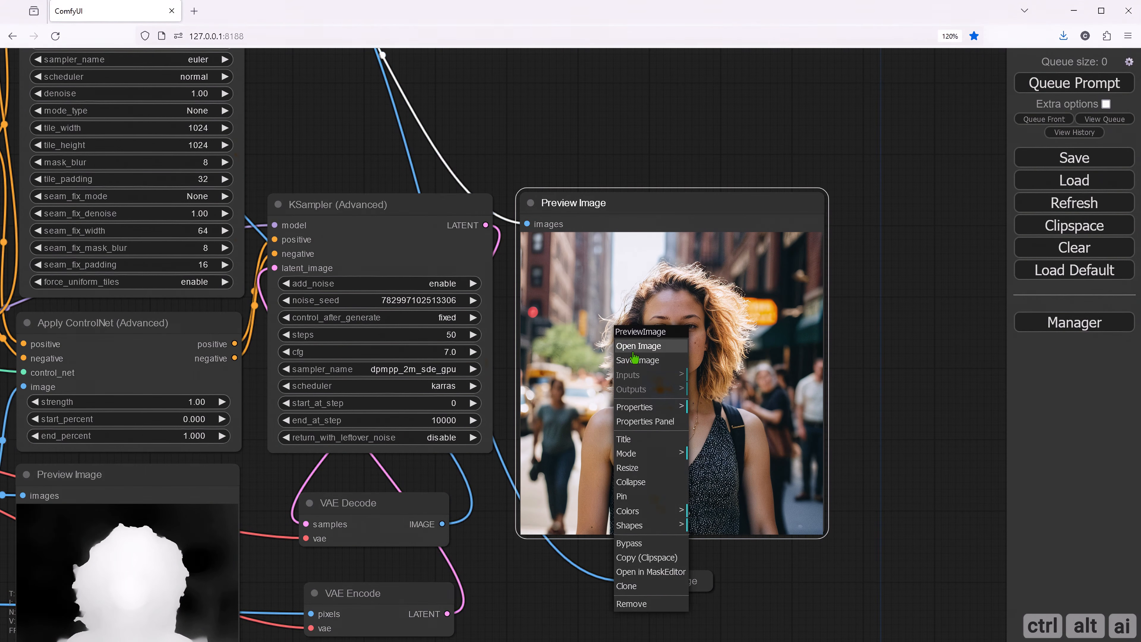
click(634, 340)
click(578, 294)
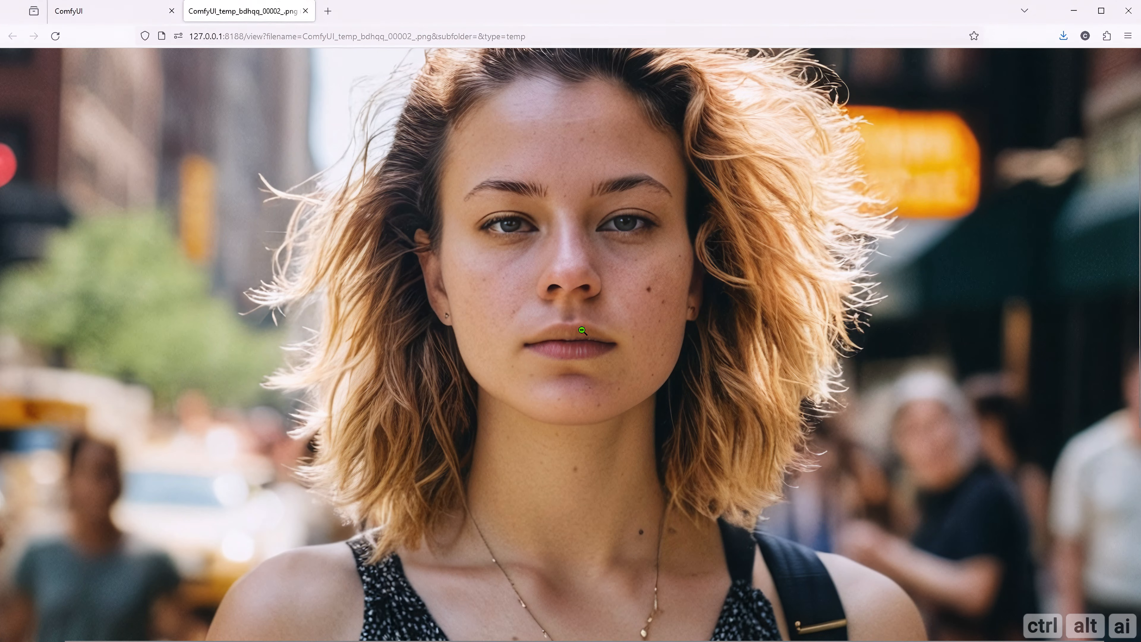
scroll(582, 330, down, 5)
scroll(541, 343, up, 9)
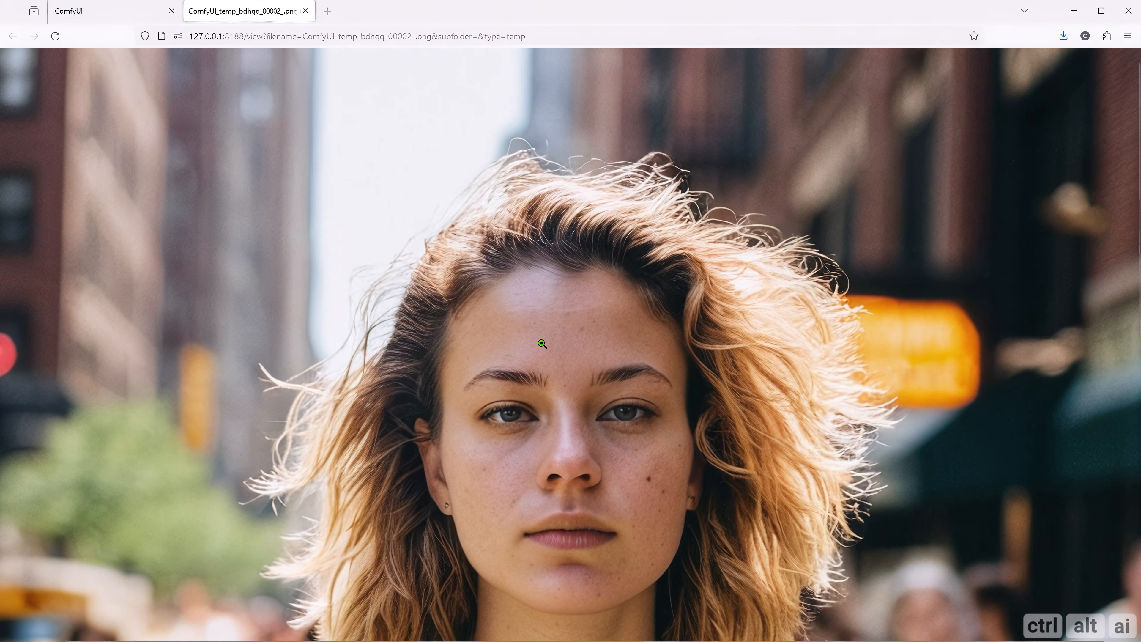
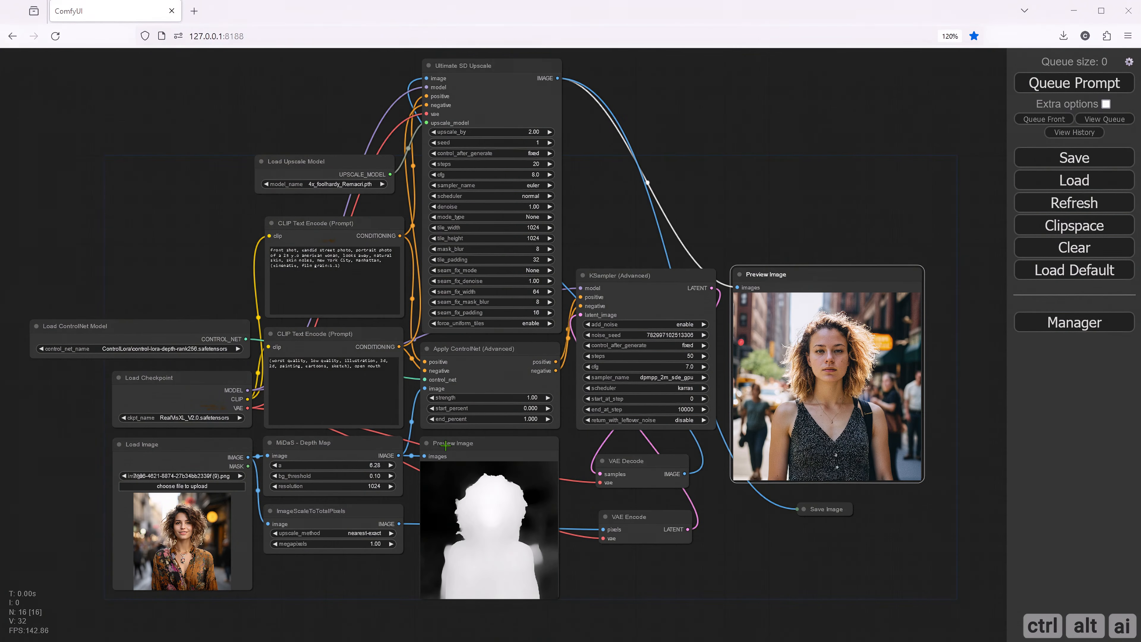
- Move the depth map's Preview Image node above the KSampler (Advanced) and place an unconnected duplicate beside it
mouse_move(443, 444)
mouse_down()
mouse_move(586, 251)
mouse_move(601, 85)
mouse_move(600, 106)
mouse_move(763, 102)
mouse_move(753, 98)
mouse_up()
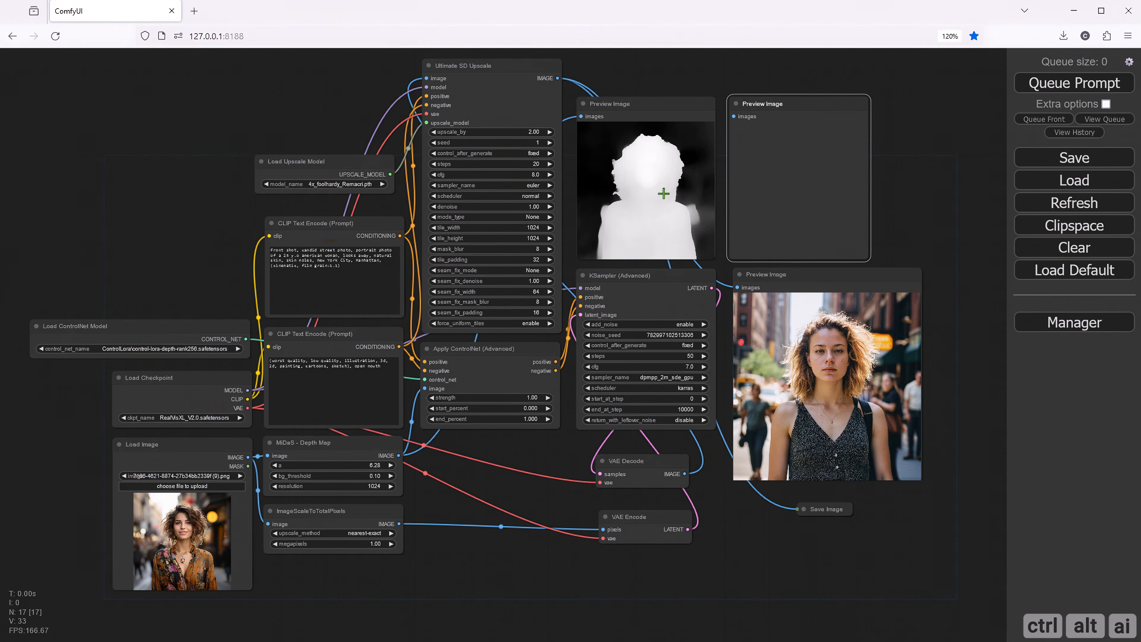
scroll(438, 487, up, 6)
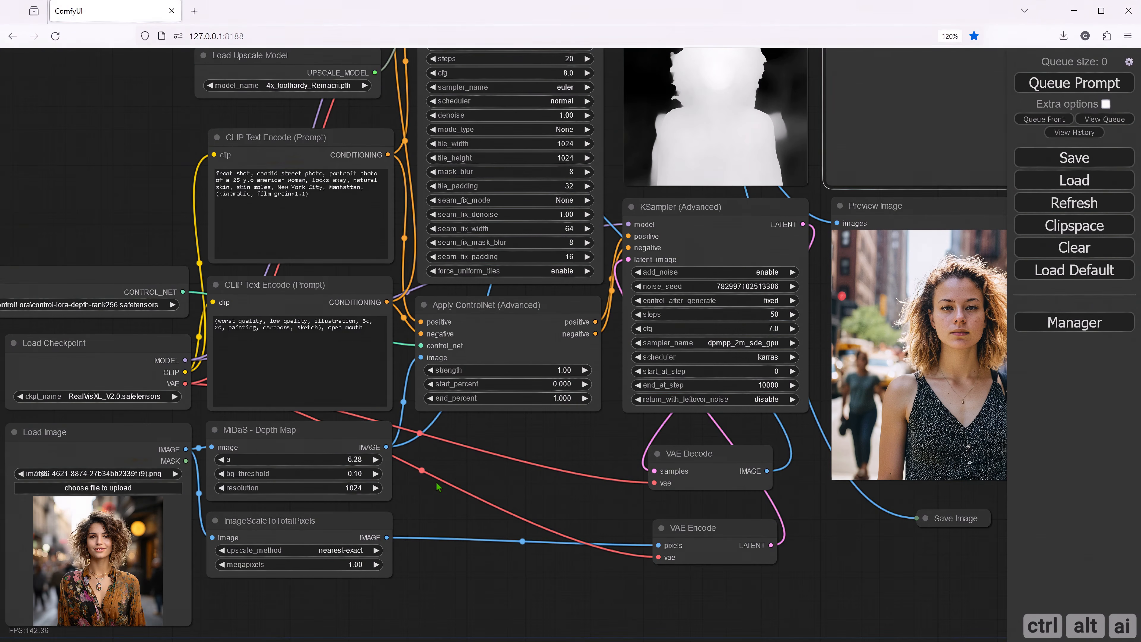
scroll(438, 487, down, 1)
scroll(438, 487, up, 1)
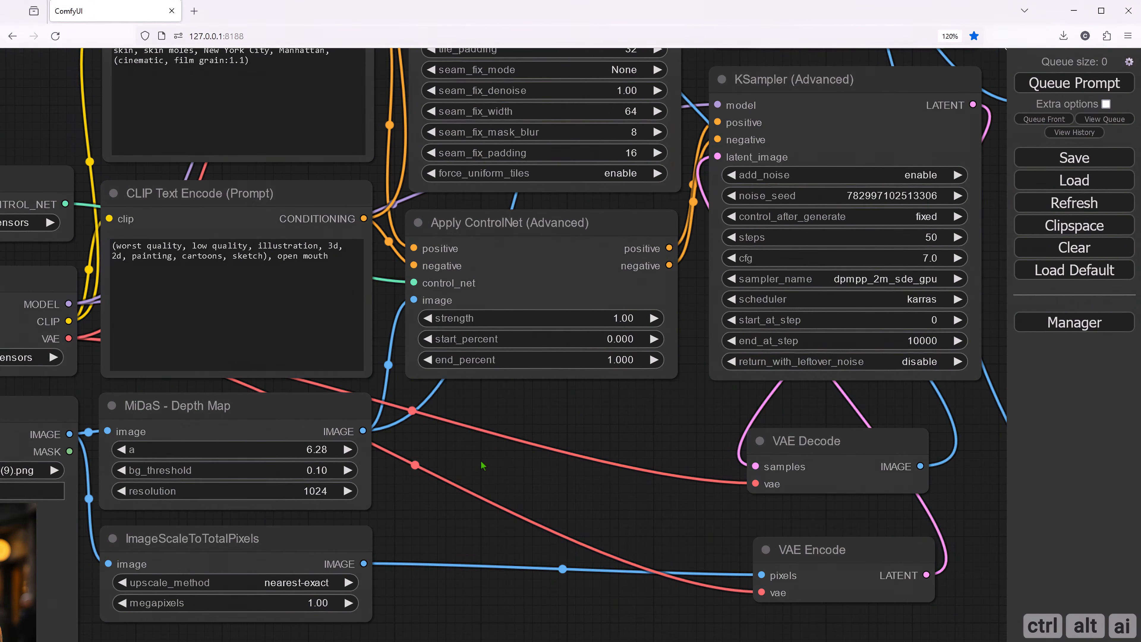
- Duplicate the Load Image node and place the copy beside the original, roughly level with it
drag(647, 395, 476, 474)
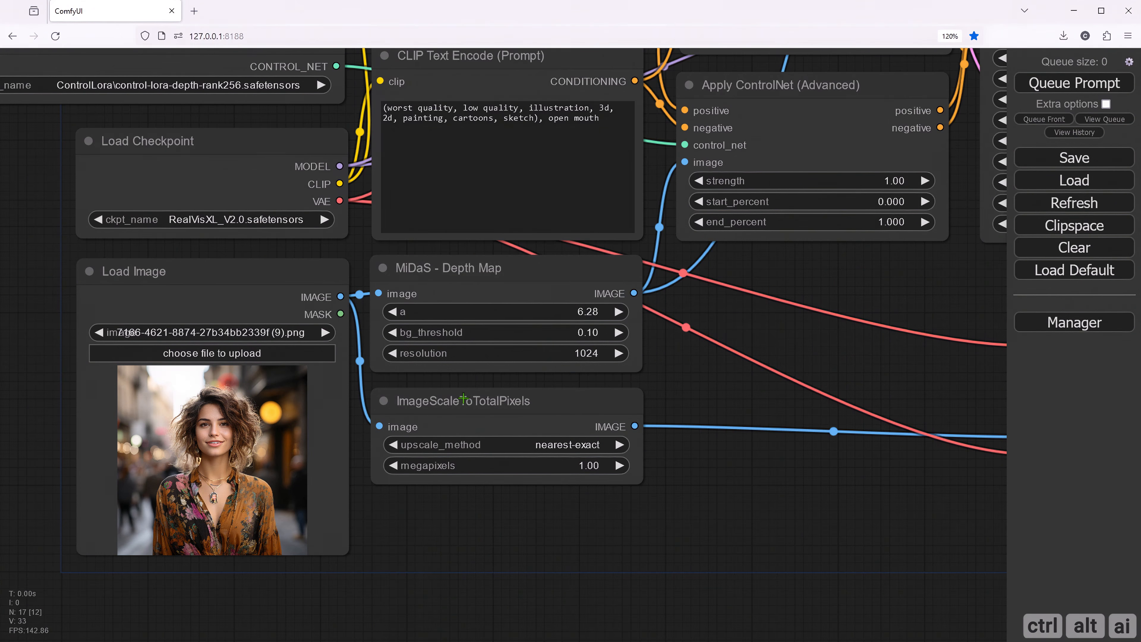
drag(518, 397, 518, 392)
drag(463, 520, 687, 512)
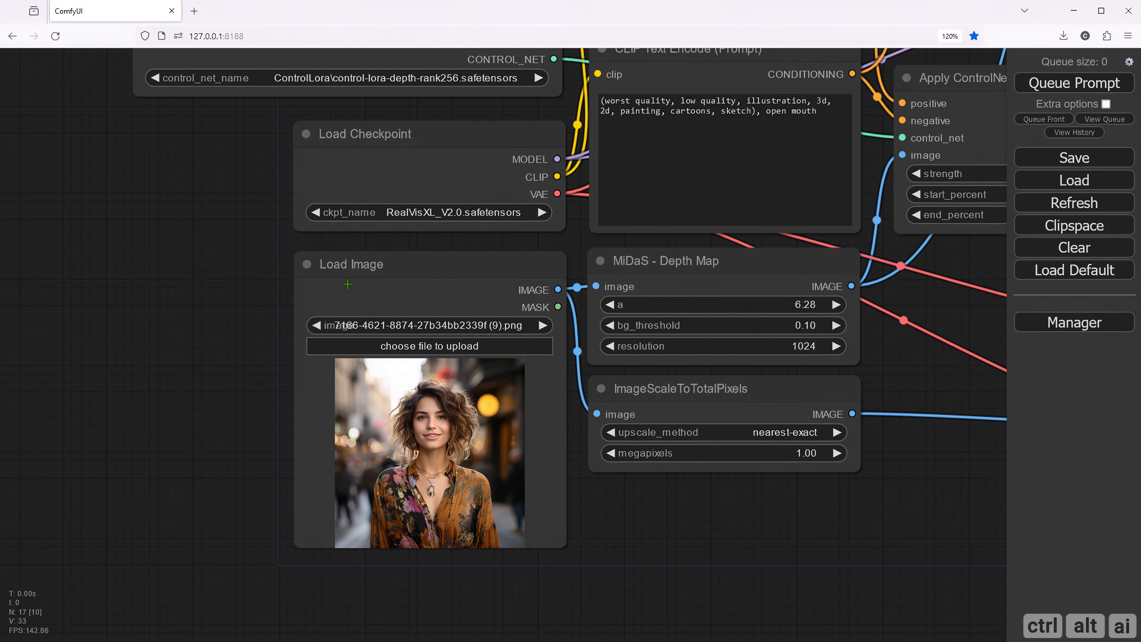
drag(345, 282, 57, 277)
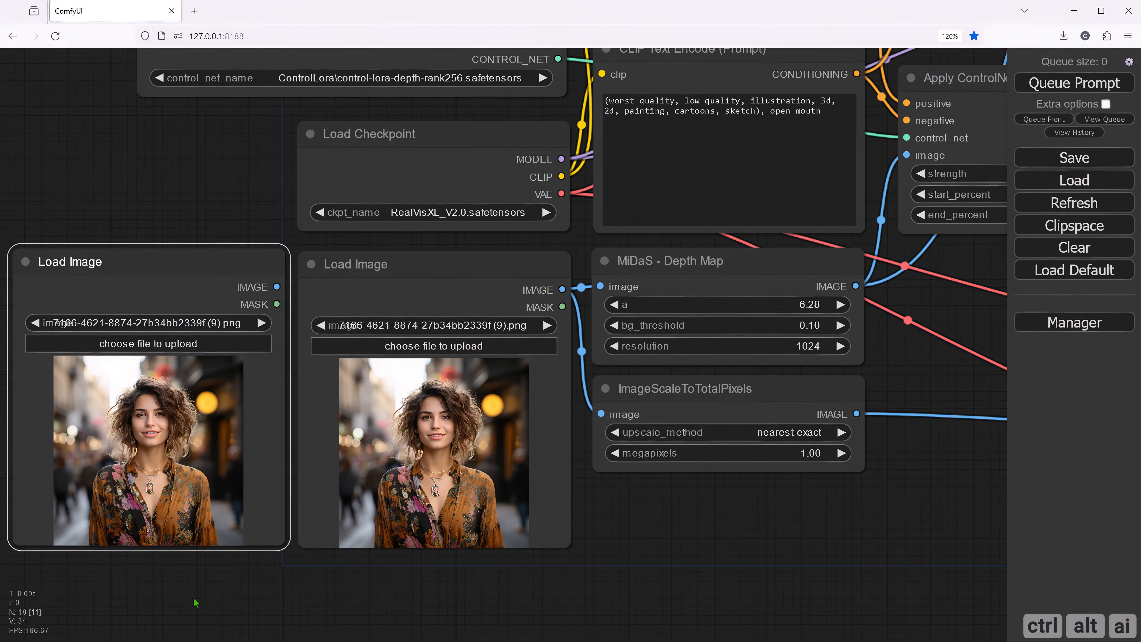
drag(398, 567, 425, 577)
click(238, 232)
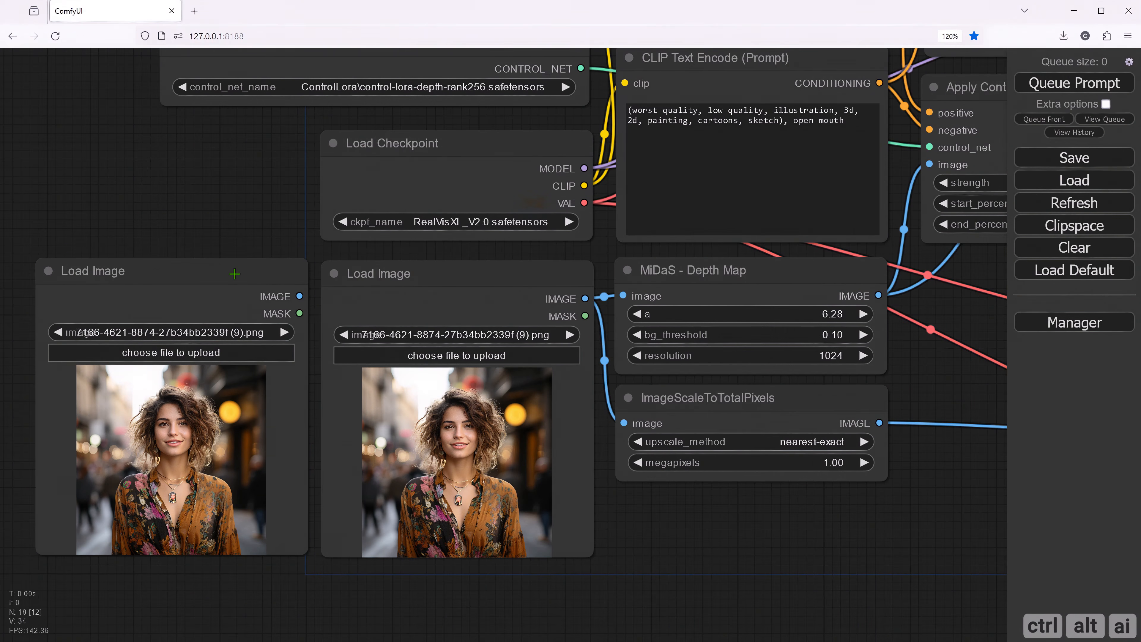
drag(233, 272, 233, 275)
click(244, 232)
- Add a CannyEdgePreprocessor node connected to the duplicated Load Image node's IMAGE output
drag(299, 300, 640, 499)
click(672, 536)
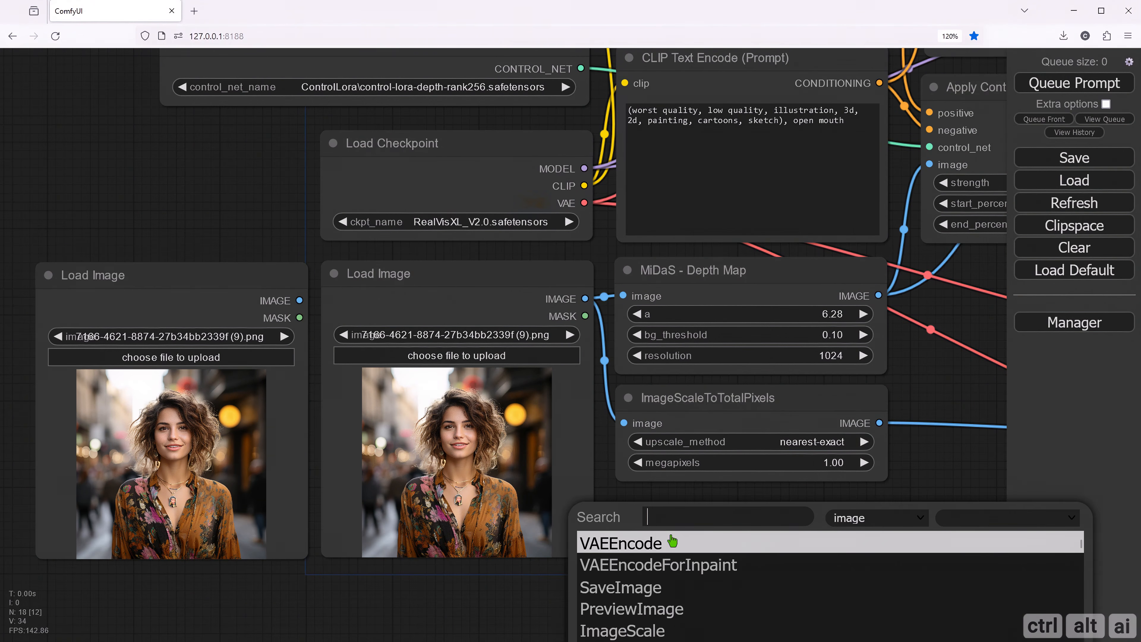
text(prepro)
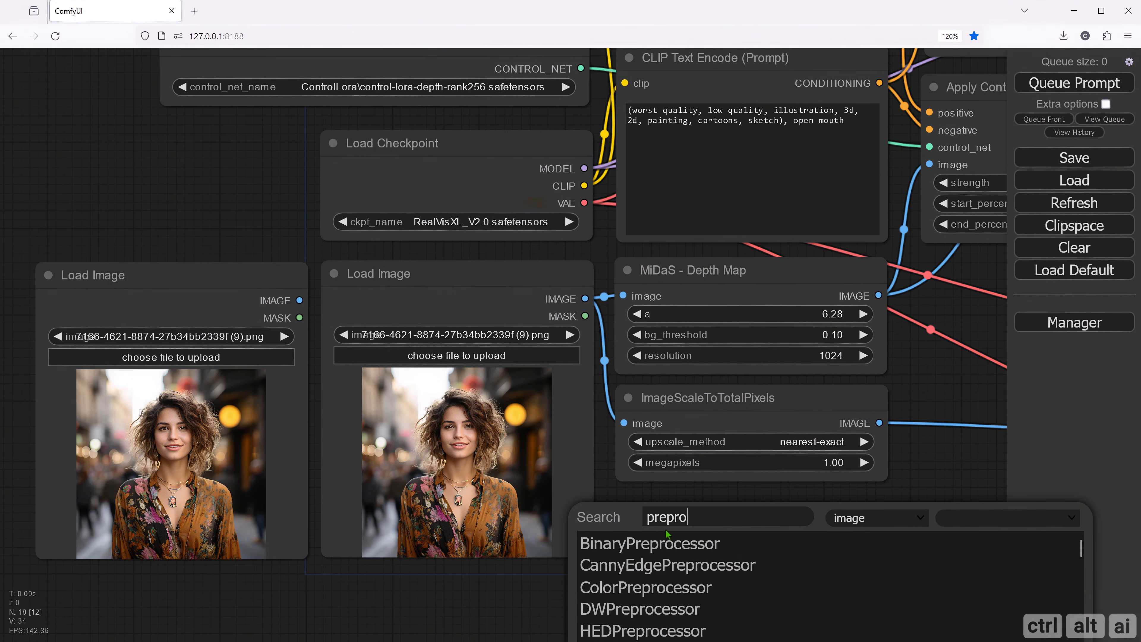
click(680, 567)
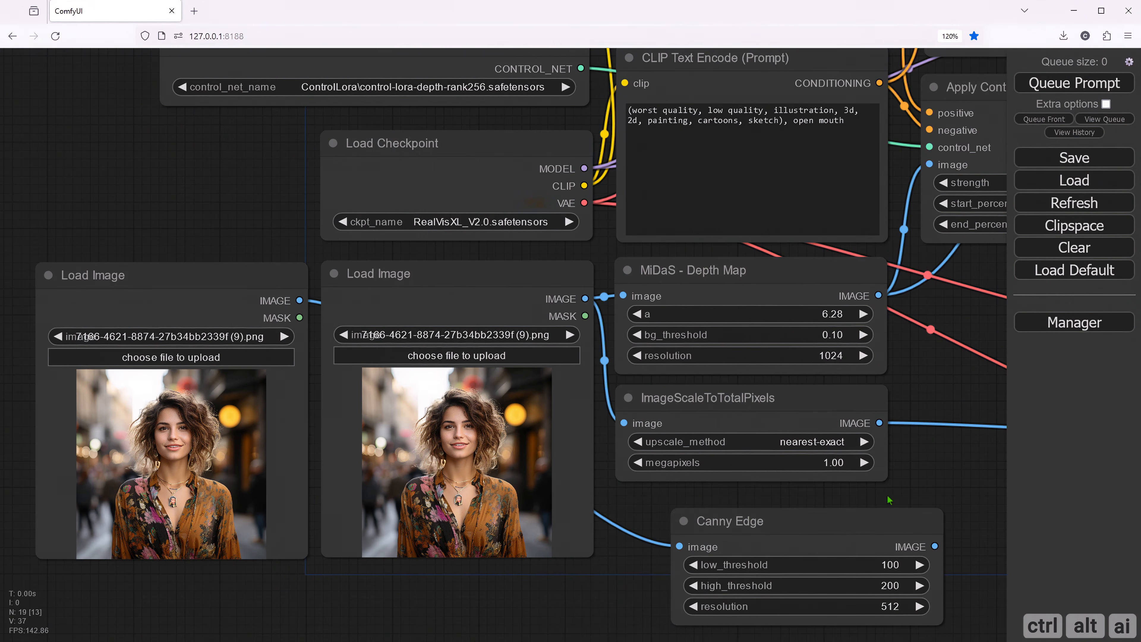
- Collapse the ImageScaleToTotalPixels node beneath MiDaS - Depth Map and place the Canny Edge node just below it
drag(920, 493, 628, 505)
click(411, 409)
click(412, 410)
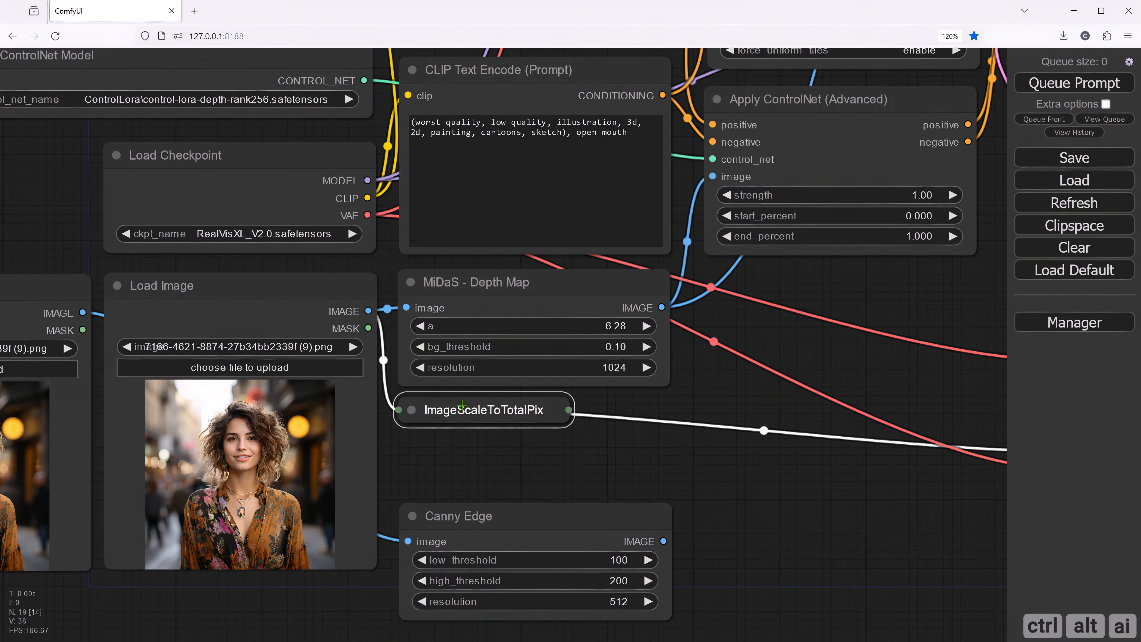
drag(472, 409, 529, 421)
click(519, 518)
drag(519, 517, 521, 466)
click(707, 488)
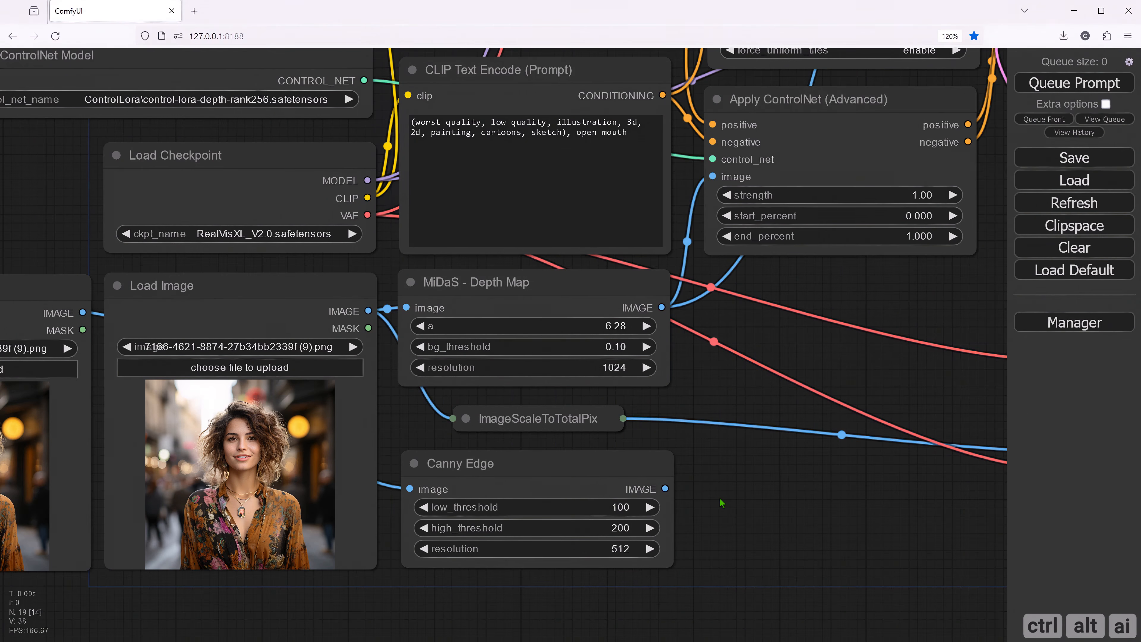
- Set the Canny Edge node's resolution to 1024
drag(719, 499, 795, 471)
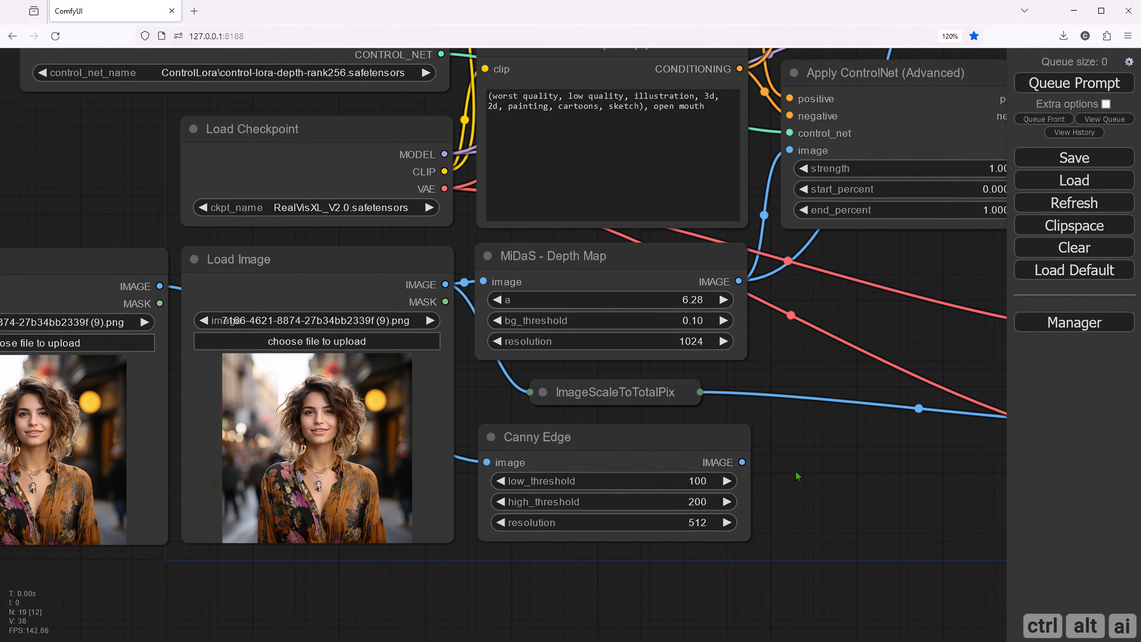
click(696, 524)
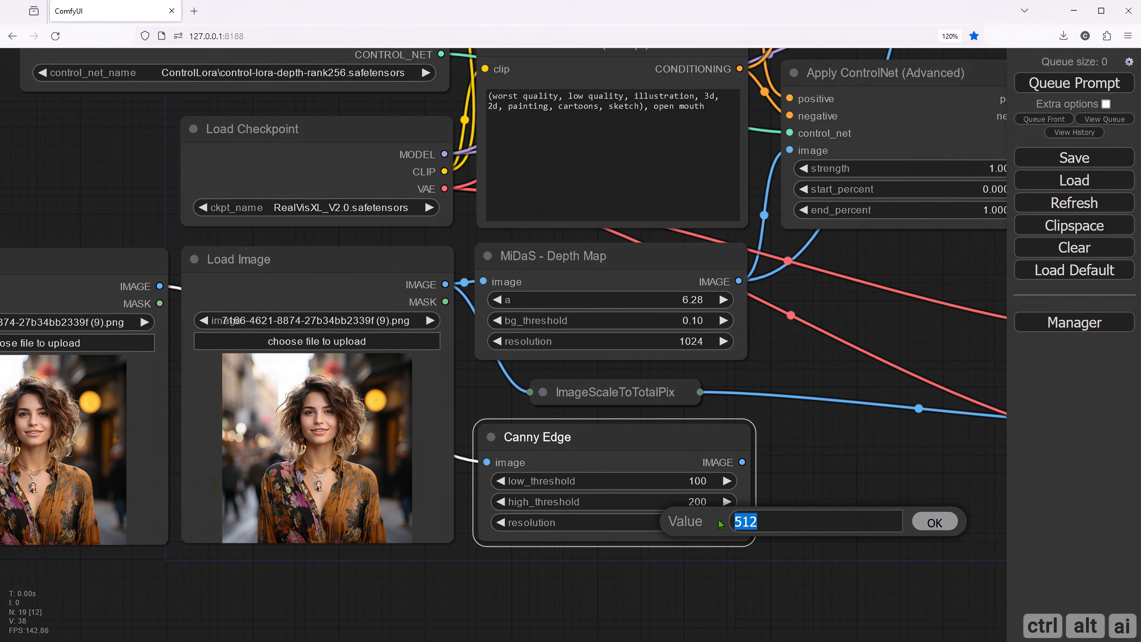
text(1024)
key(Return)
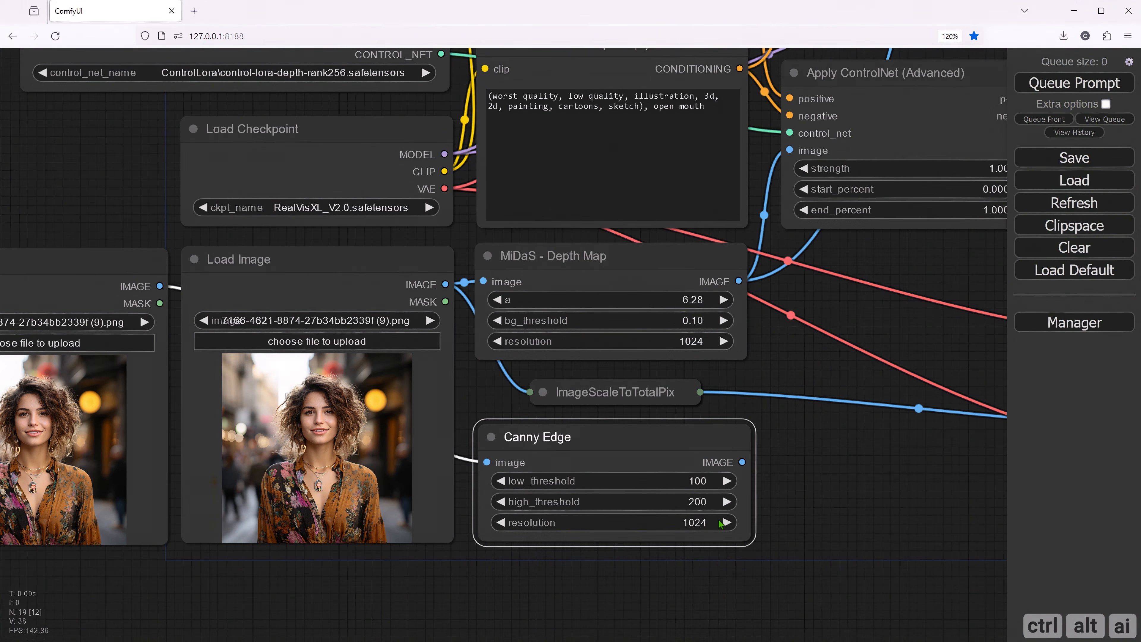
click(791, 506)
- Load the picture of the woman in the pirate hat into the duplicated Load Image node
drag(417, 590, 558, 591)
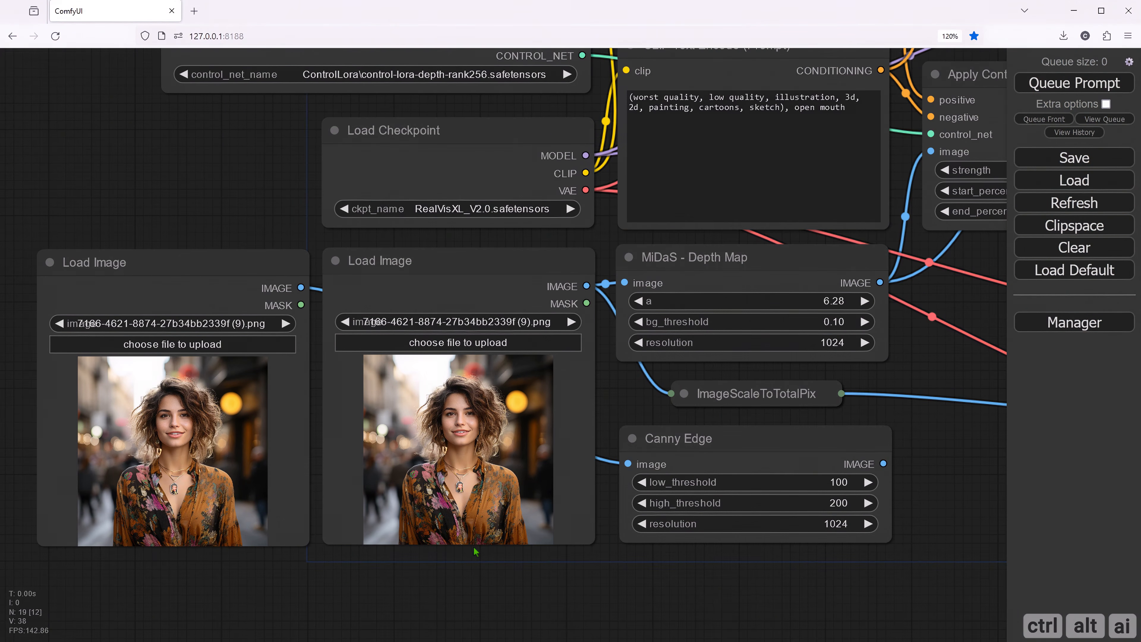
click(167, 346)
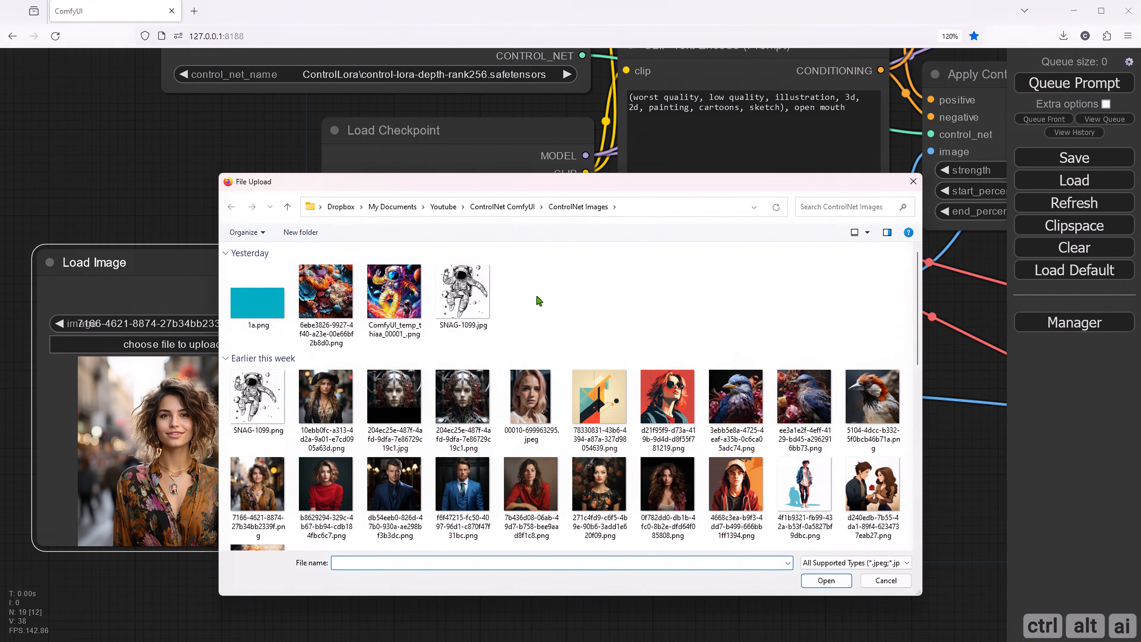
click(327, 399)
double_click(327, 399)
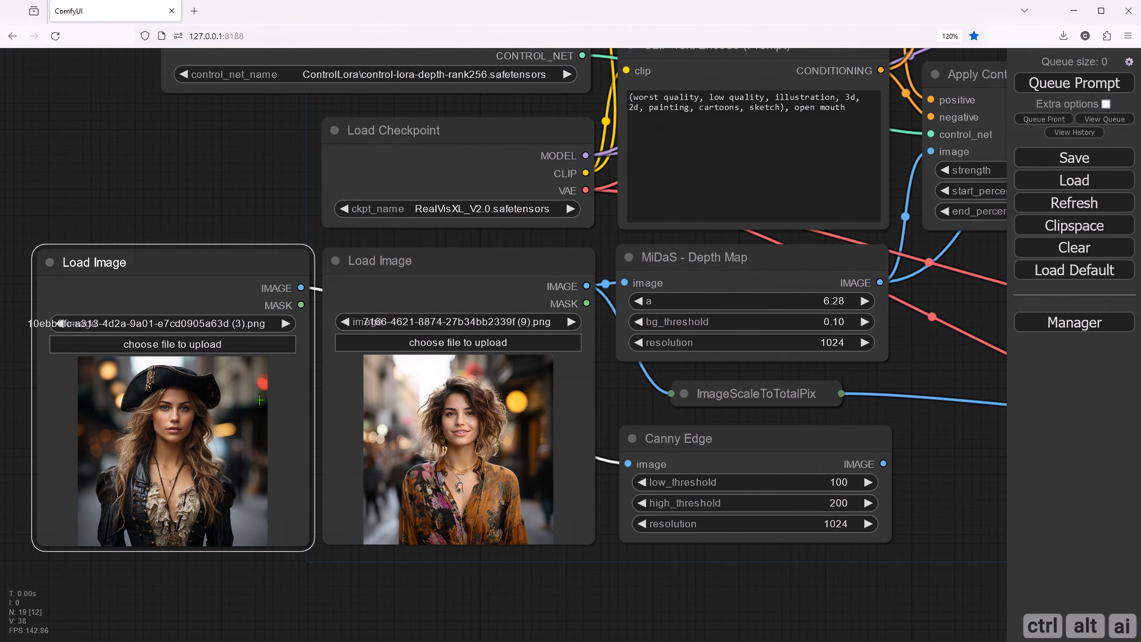
click(231, 219)
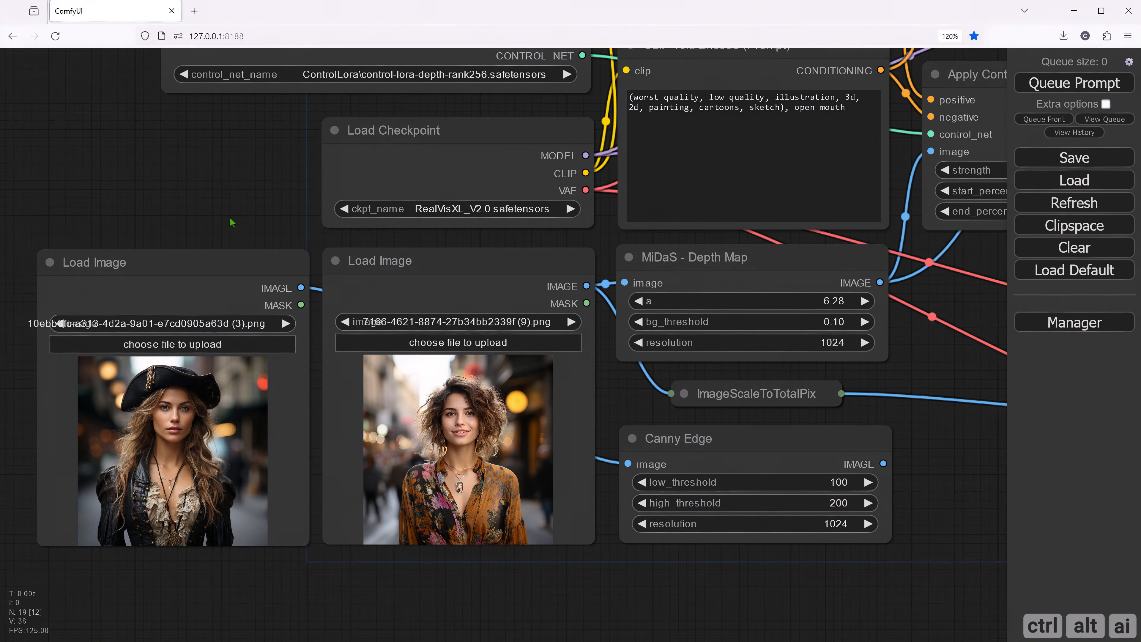
drag(230, 217, 214, 194)
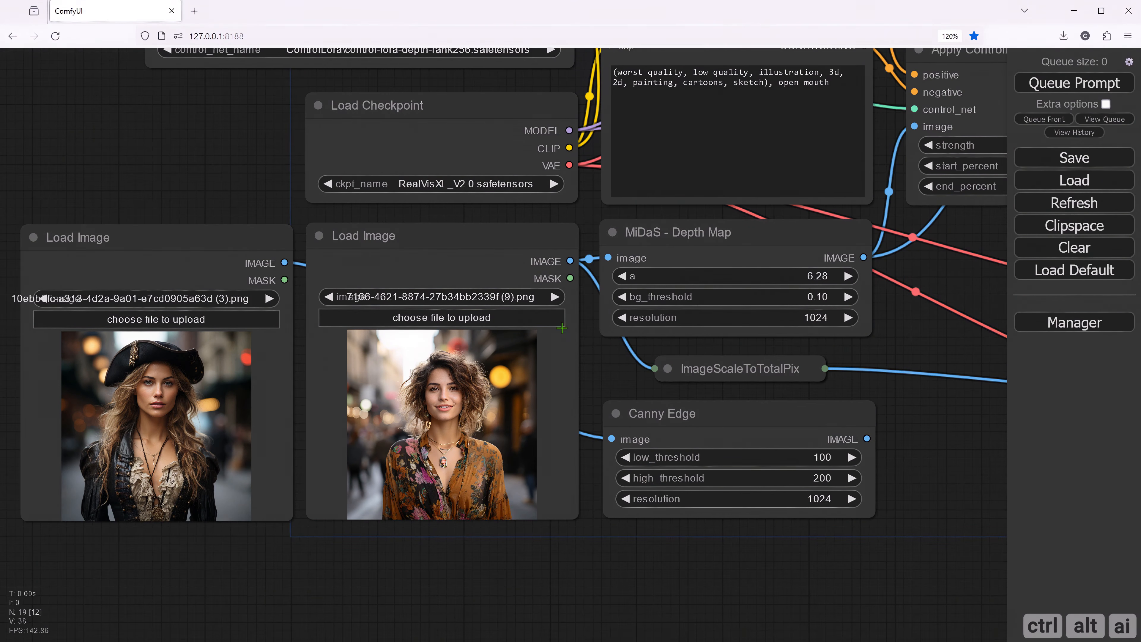
- Duplicate the Apply ControlNet (Advanced) node and place the copy directly below the original
drag(933, 427, 797, 459)
drag(789, 348, 609, 383)
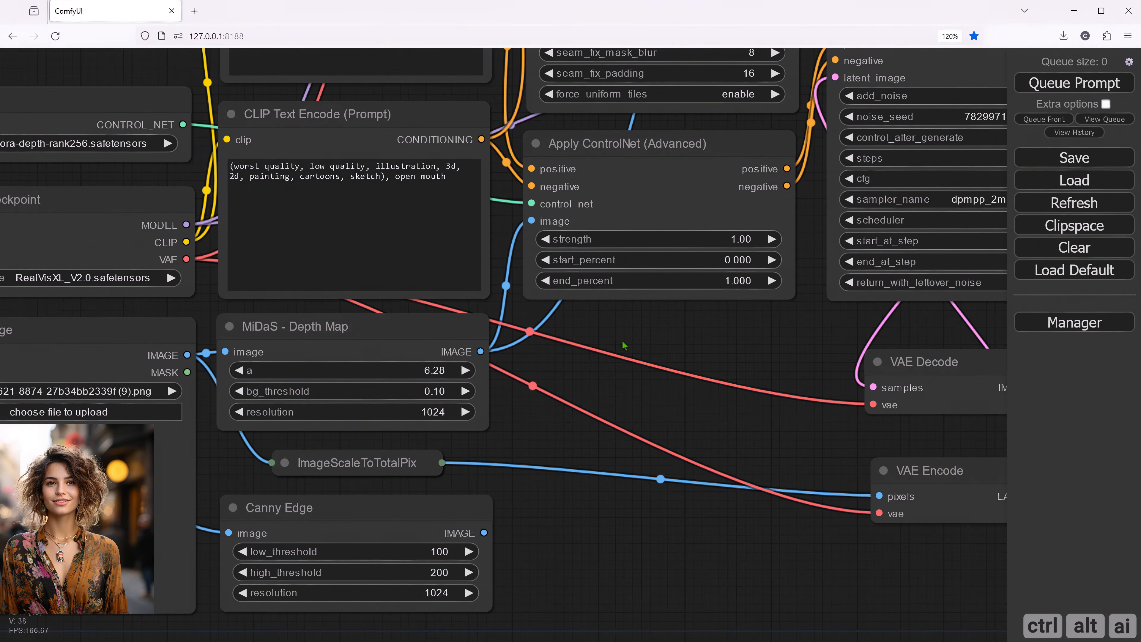
click(633, 145)
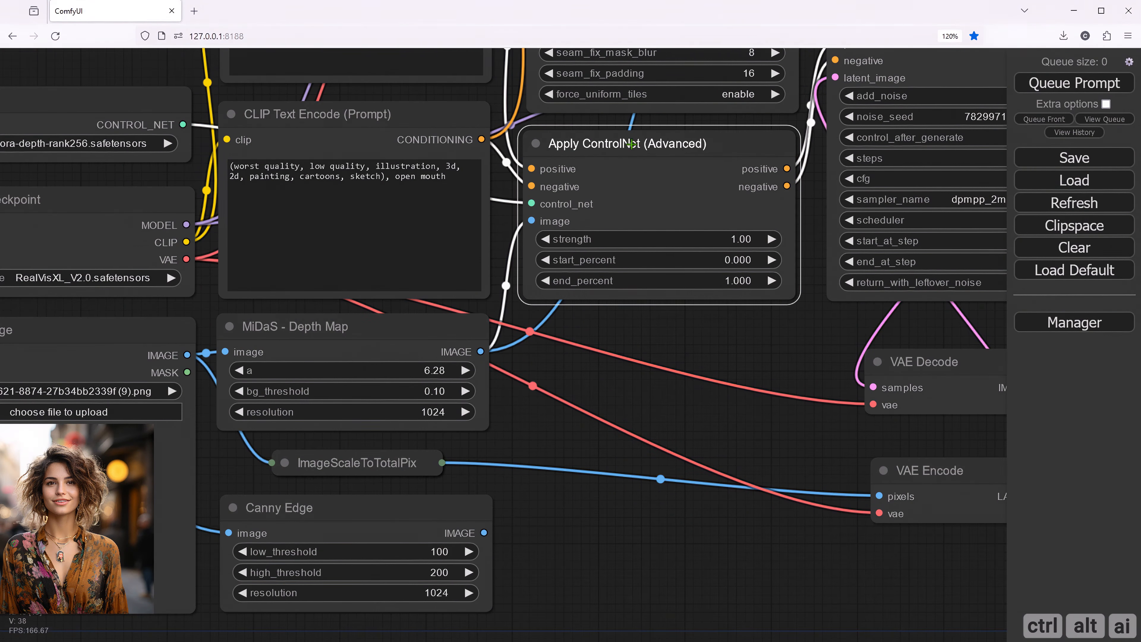
drag(631, 144, 630, 340)
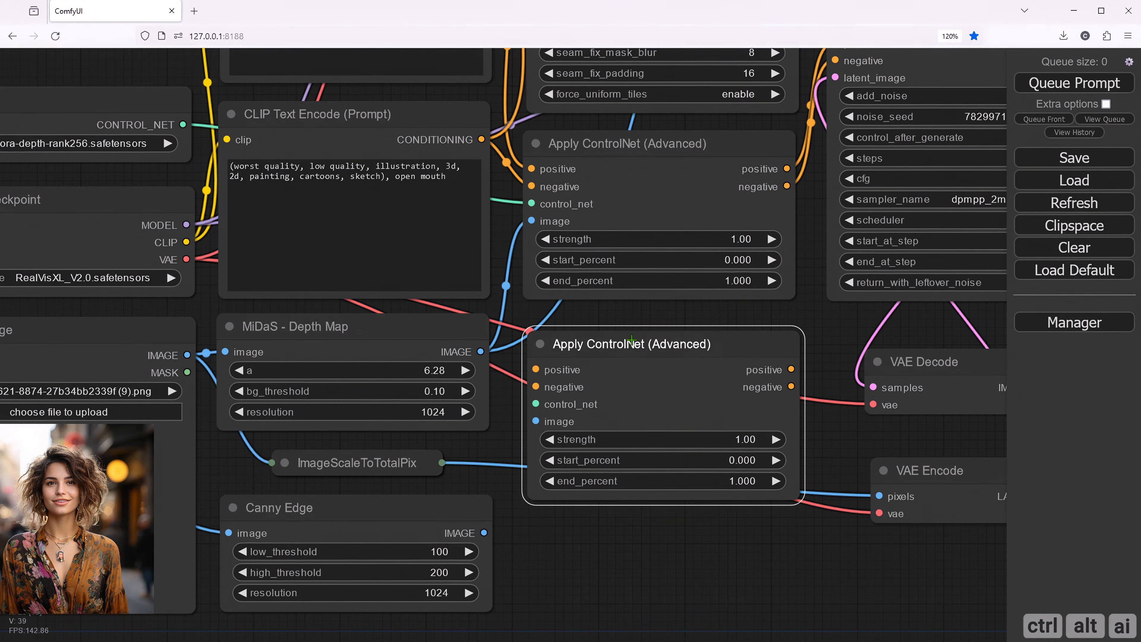
click(582, 319)
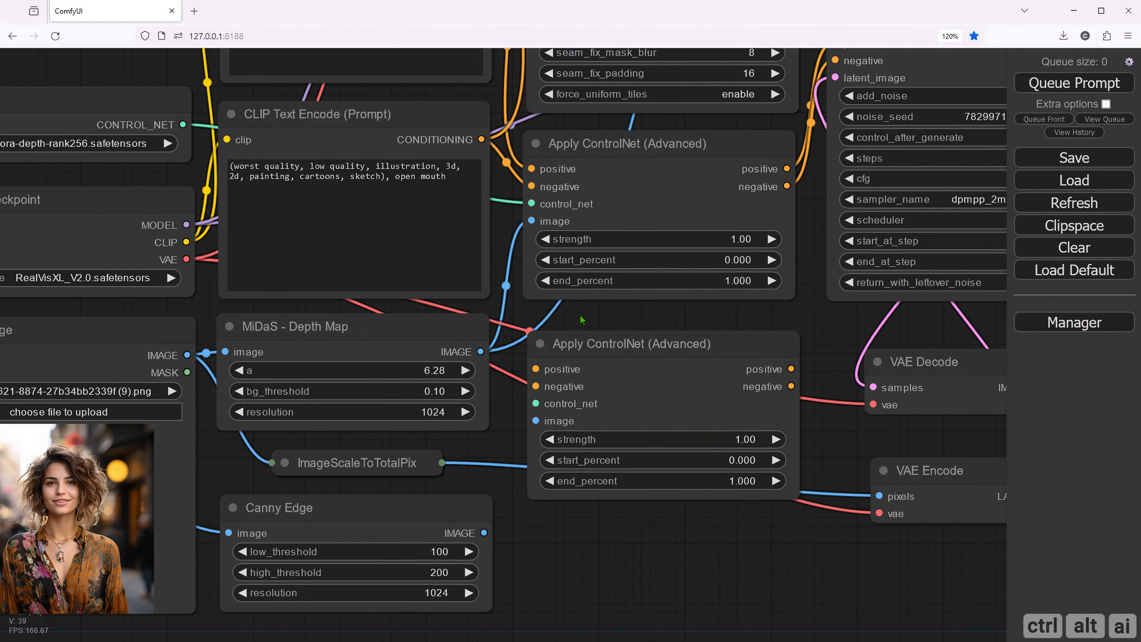
- Nudge the duplicated Apply ControlNet (Advanced) node and move VAE Encode up closer to VAE Decode
drag(582, 320, 373, 389)
drag(577, 266, 662, 212)
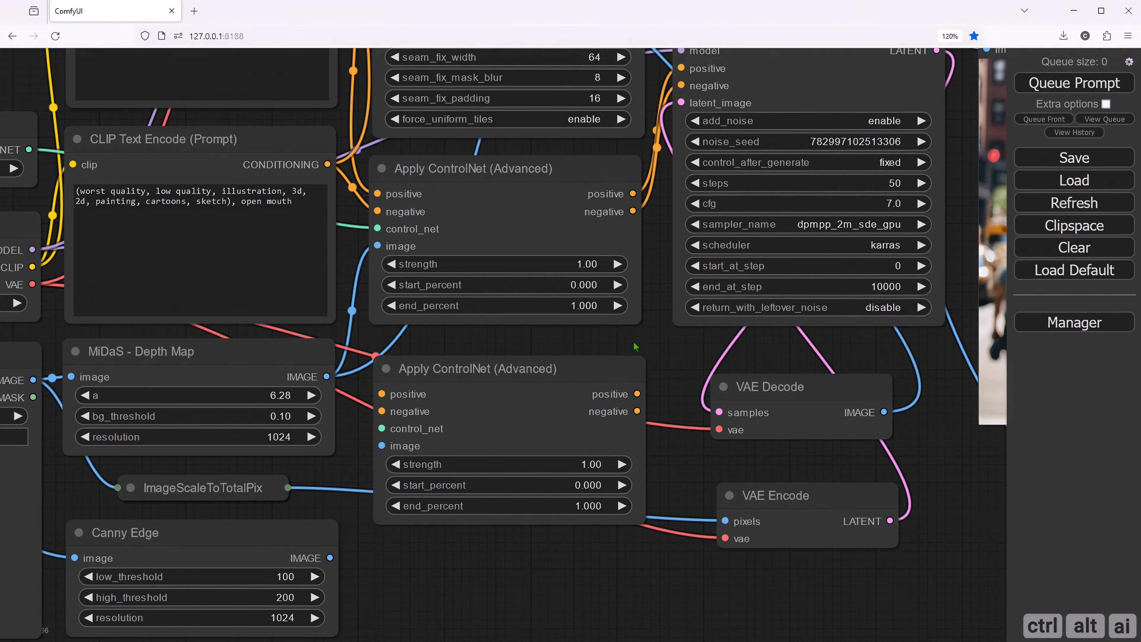
drag(636, 347, 604, 387)
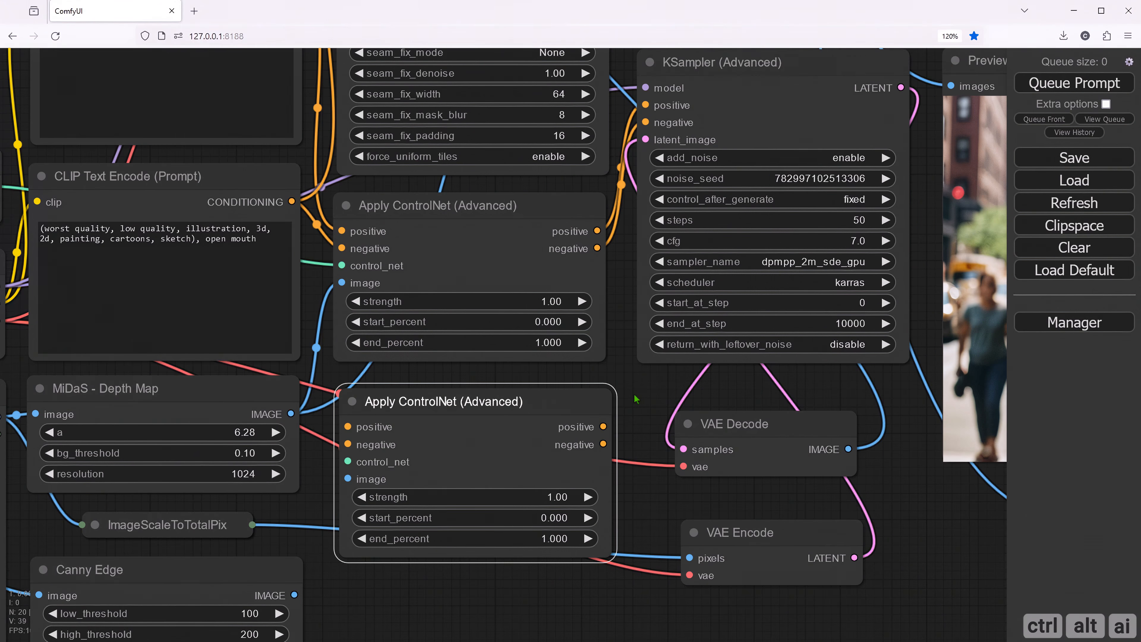
drag(747, 531, 743, 509)
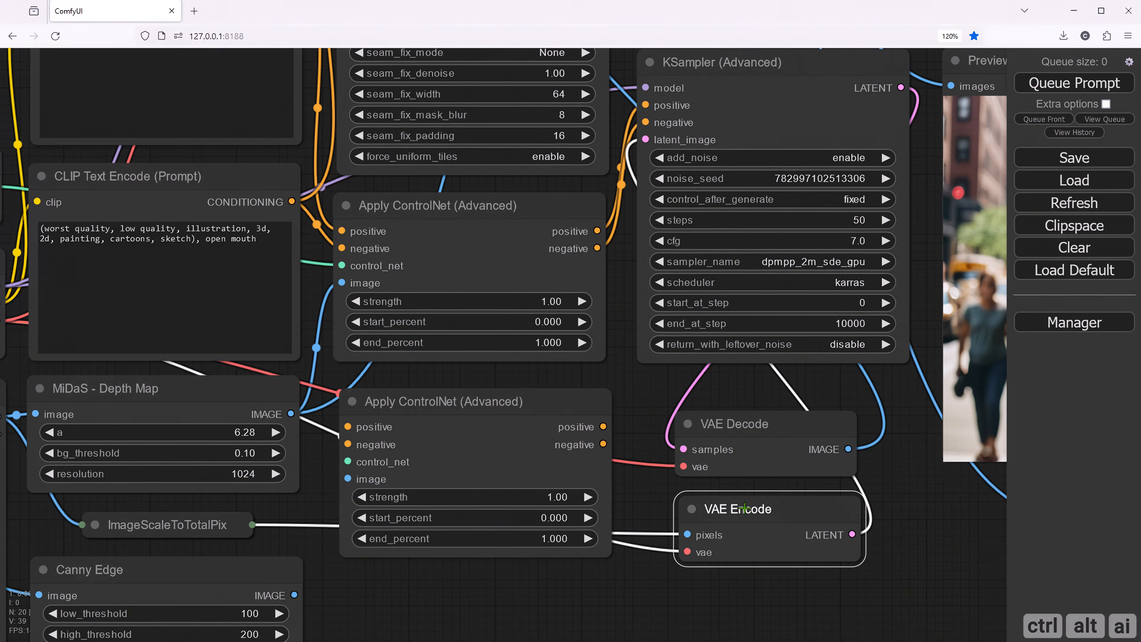
click(629, 389)
drag(629, 388, 584, 435)
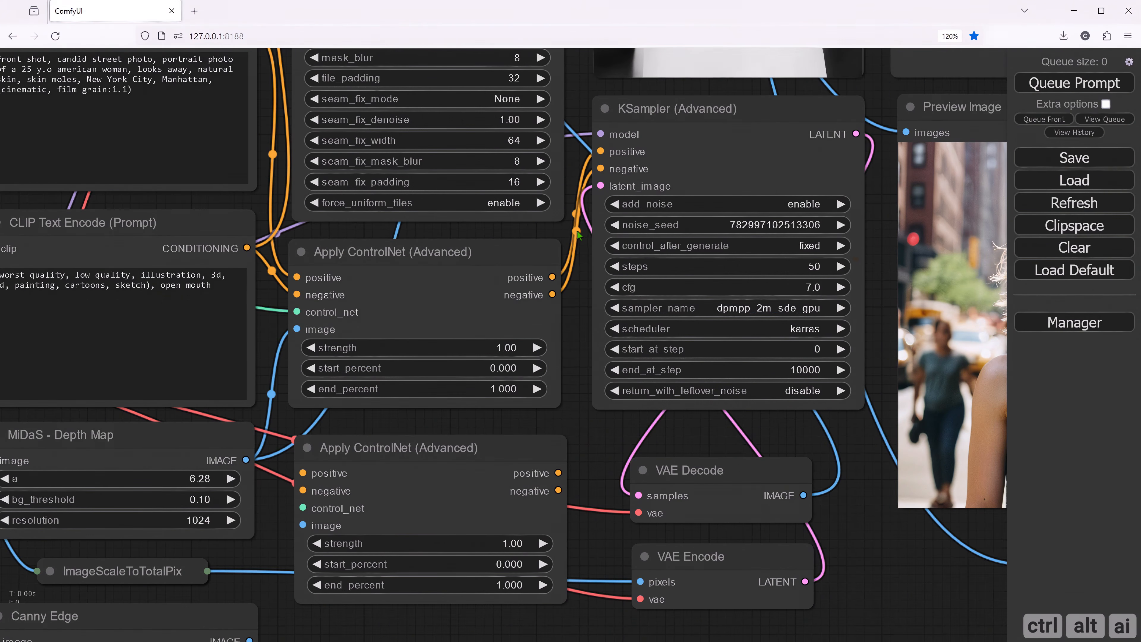
- Delete the positive and negative links between the first Apply ControlNet (Advanced) node and the KSampler (Advanced)
click(574, 227)
click(581, 248)
click(574, 213)
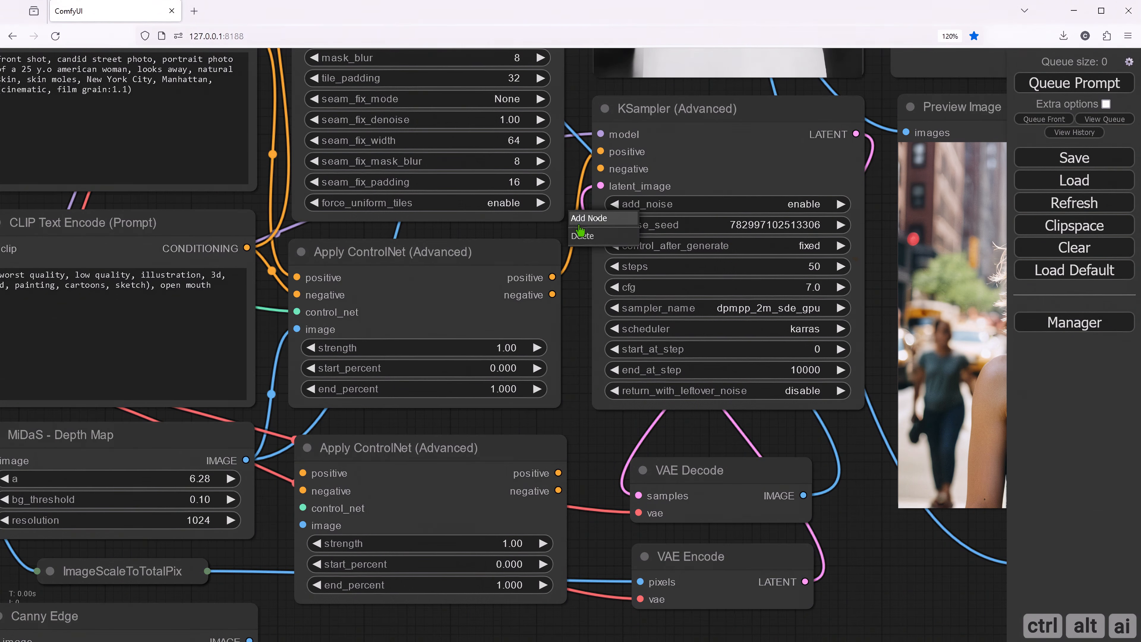
click(580, 235)
- Chain the first Apply ControlNet (Advanced) node's positive and negative outputs through the second one into the KSampler (Advanced)
drag(552, 277, 301, 472)
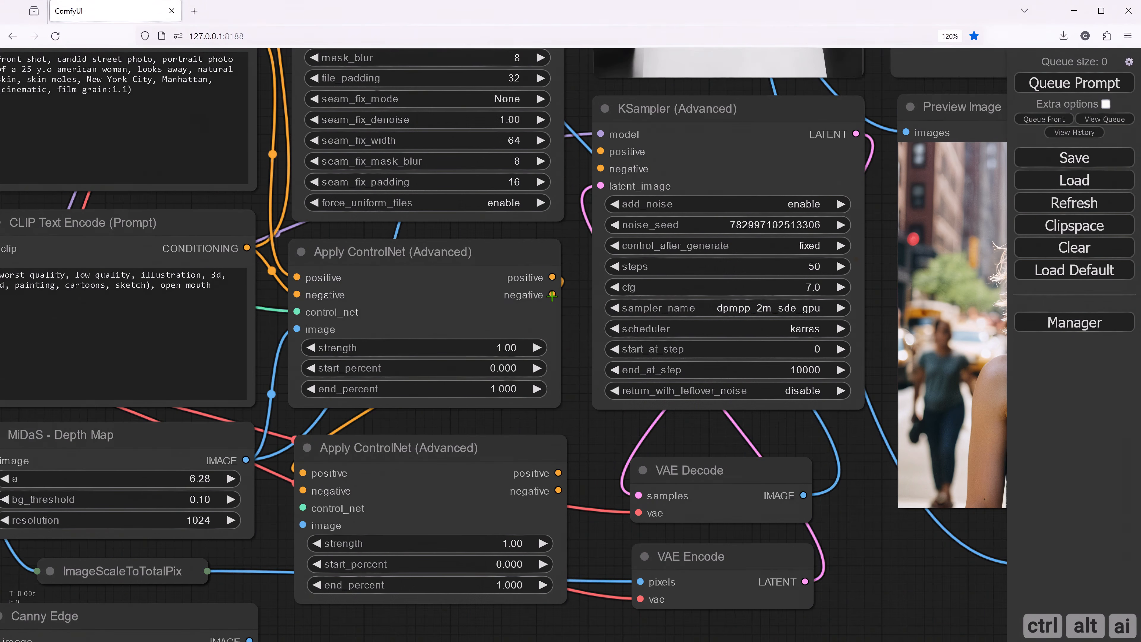
drag(552, 295, 306, 491)
drag(558, 473, 601, 151)
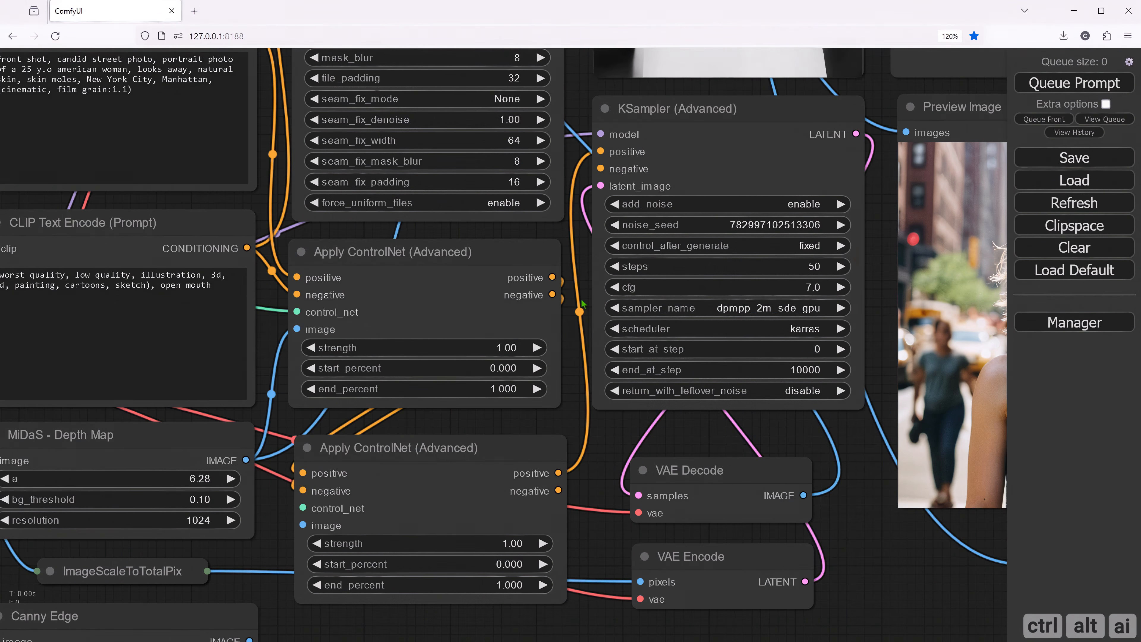
drag(557, 490, 600, 168)
drag(597, 458, 583, 444)
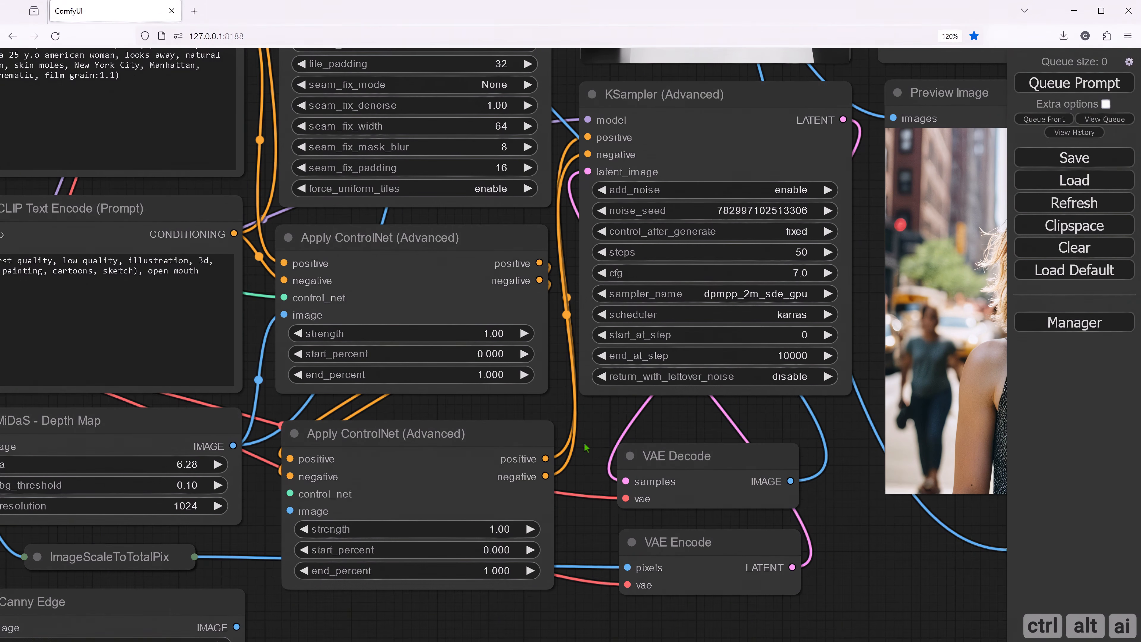
click(677, 549)
drag(264, 544, 478, 497)
click(282, 500)
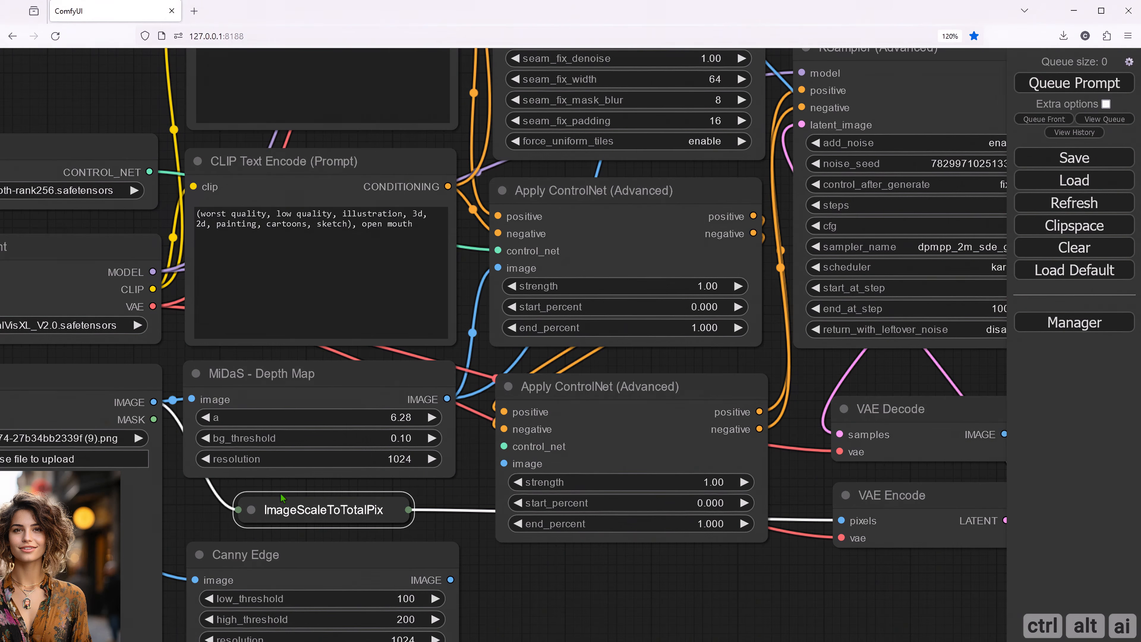
double_click(275, 493)
drag(220, 503, 617, 395)
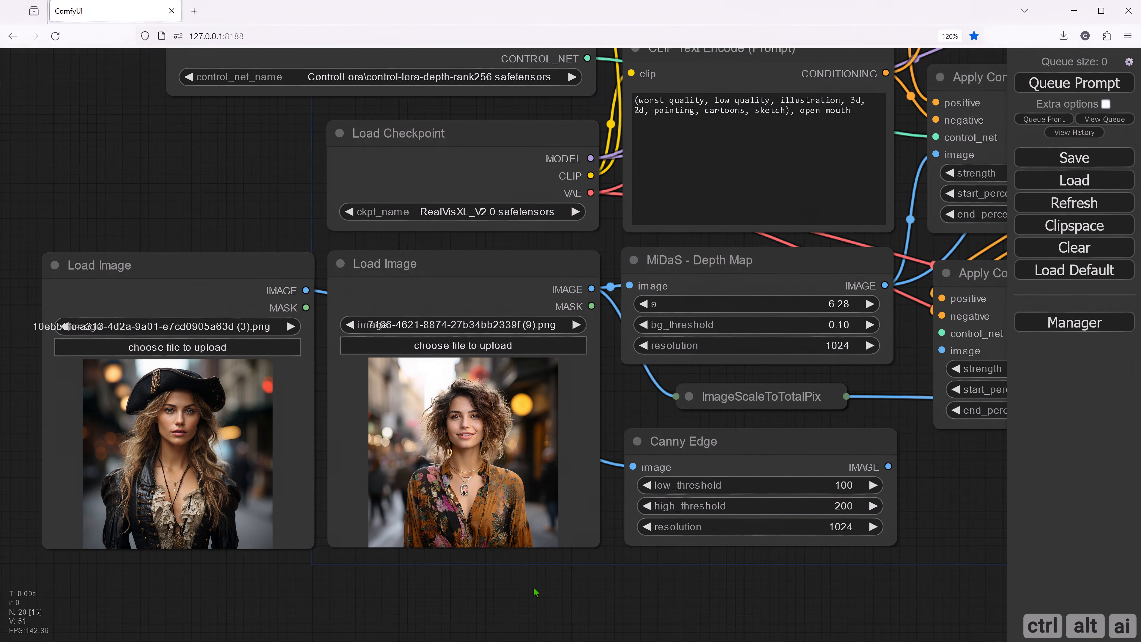
drag(935, 589, 751, 571)
drag(759, 492, 703, 542)
- Duplicate the Load ControlNet Model node and place the copy directly above the original
drag(69, 209, 212, 431)
click(210, 289)
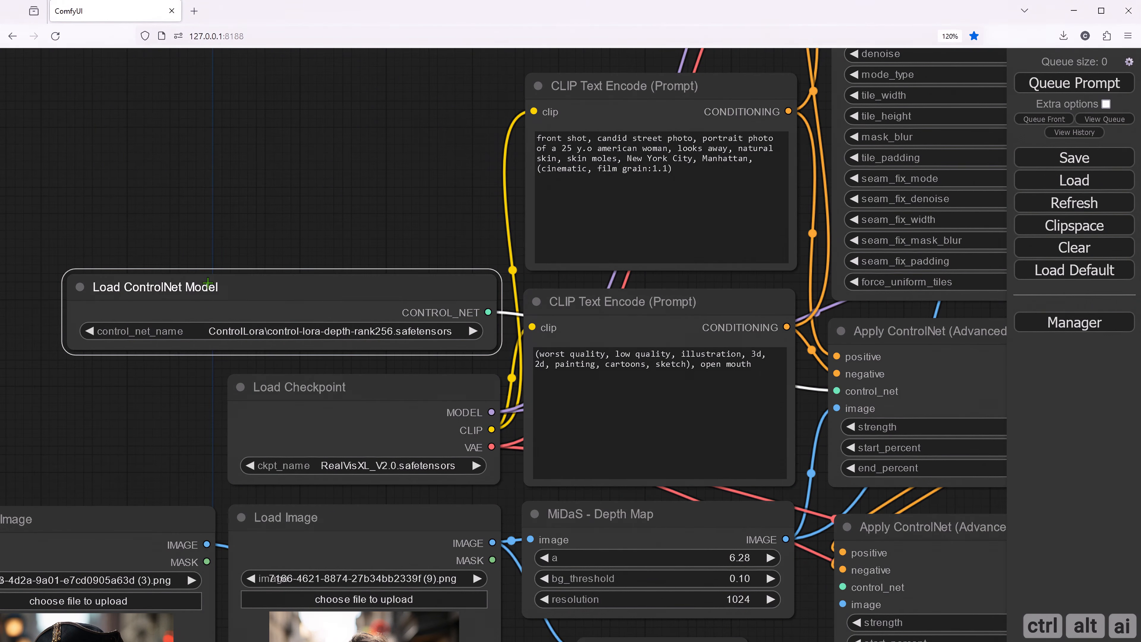
drag(204, 281, 199, 188)
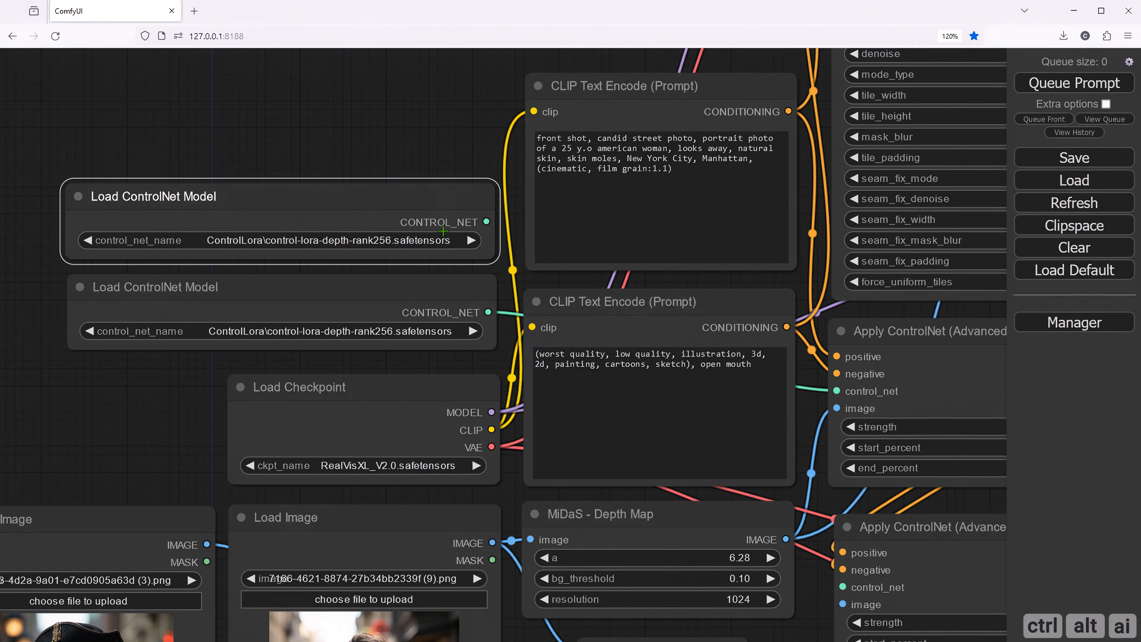
- Connect the copied ControlNet loader to the second Apply ControlNet (Advanced) node's control_net input and set its model to ControlLora\control-lora-canny-rank256.safetensors
drag(447, 152, 210, 87)
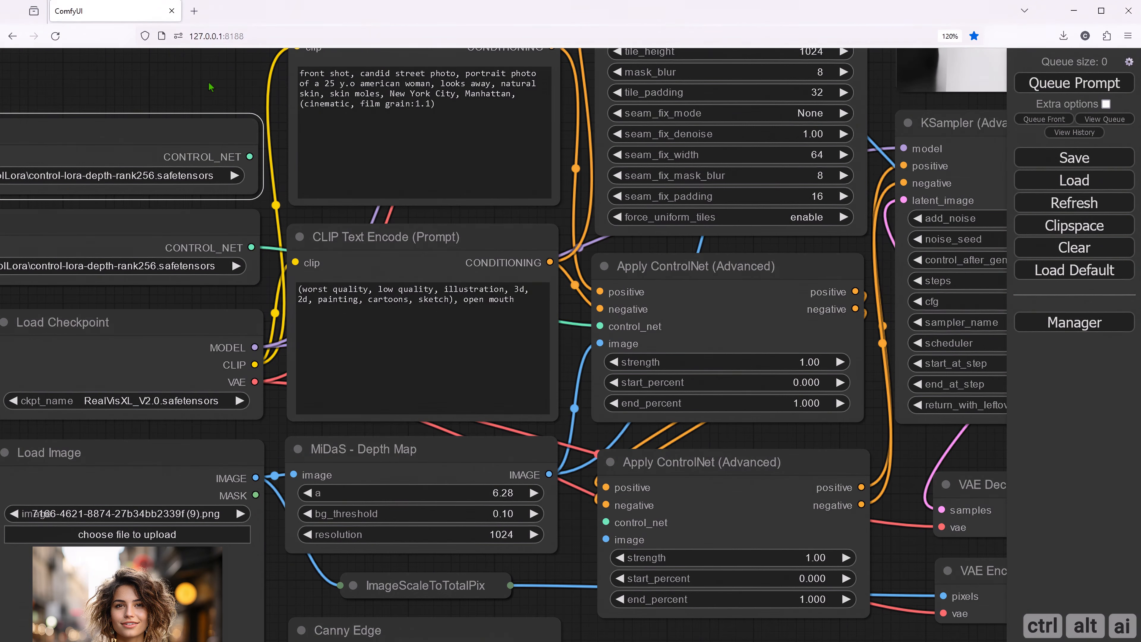
mouse_move(249, 156)
mouse_down()
mouse_move(574, 511)
mouse_move(598, 514)
mouse_up()
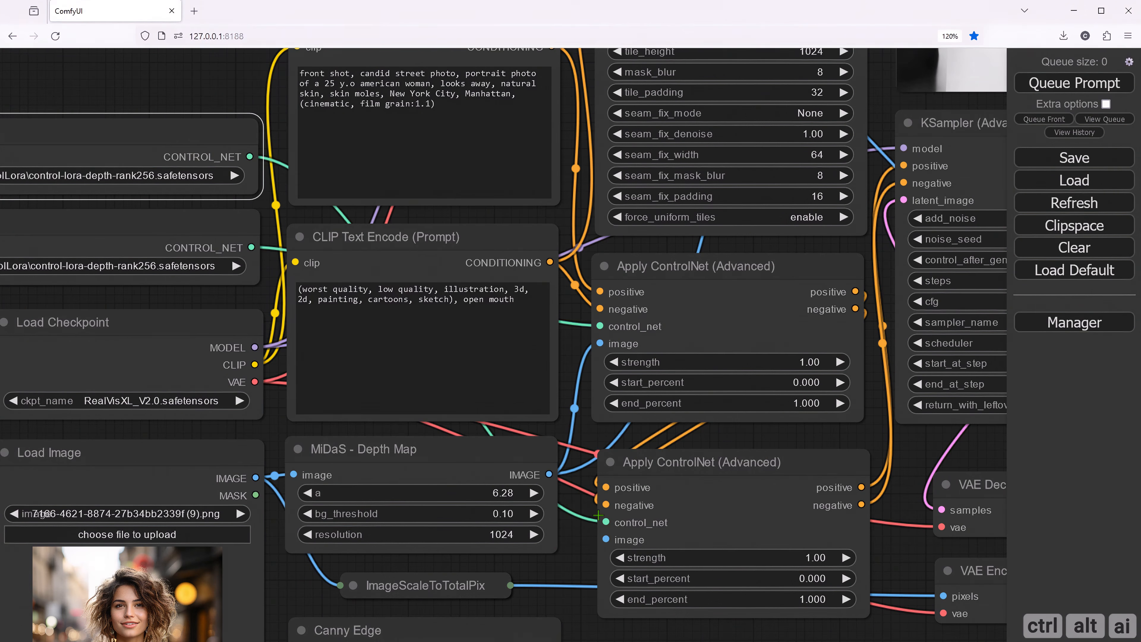
click(181, 175)
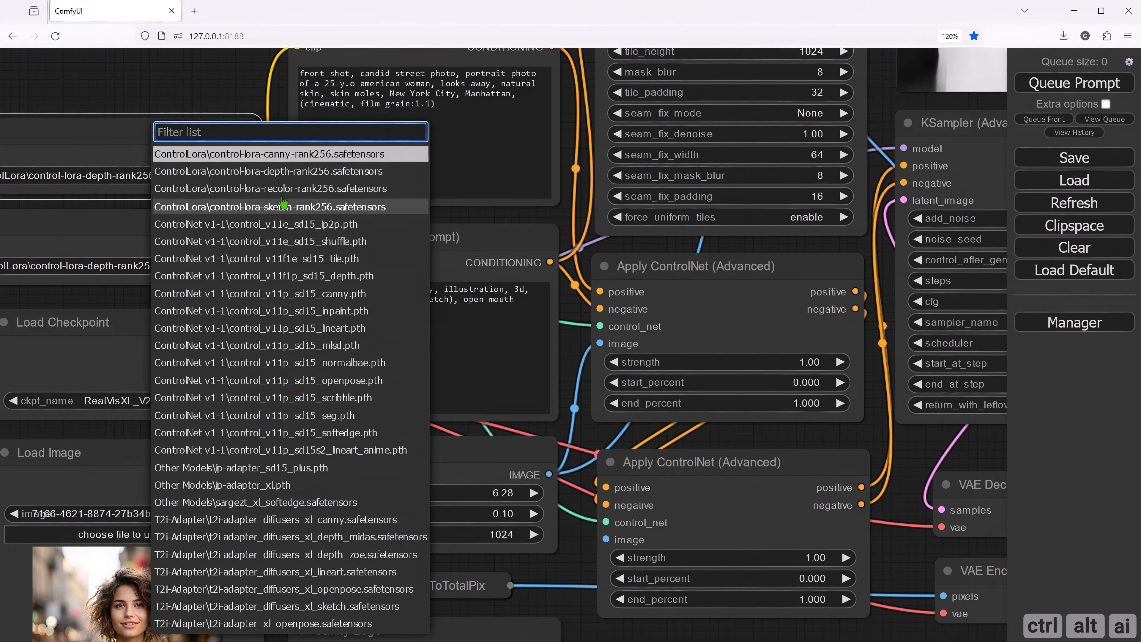
click(286, 161)
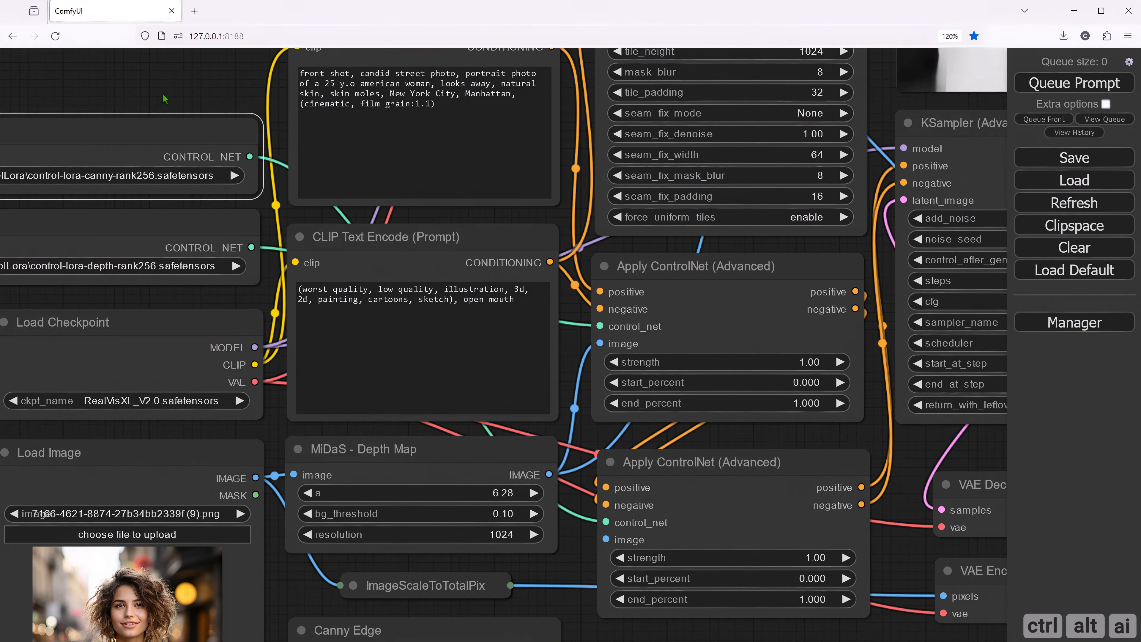
drag(162, 93, 384, 81)
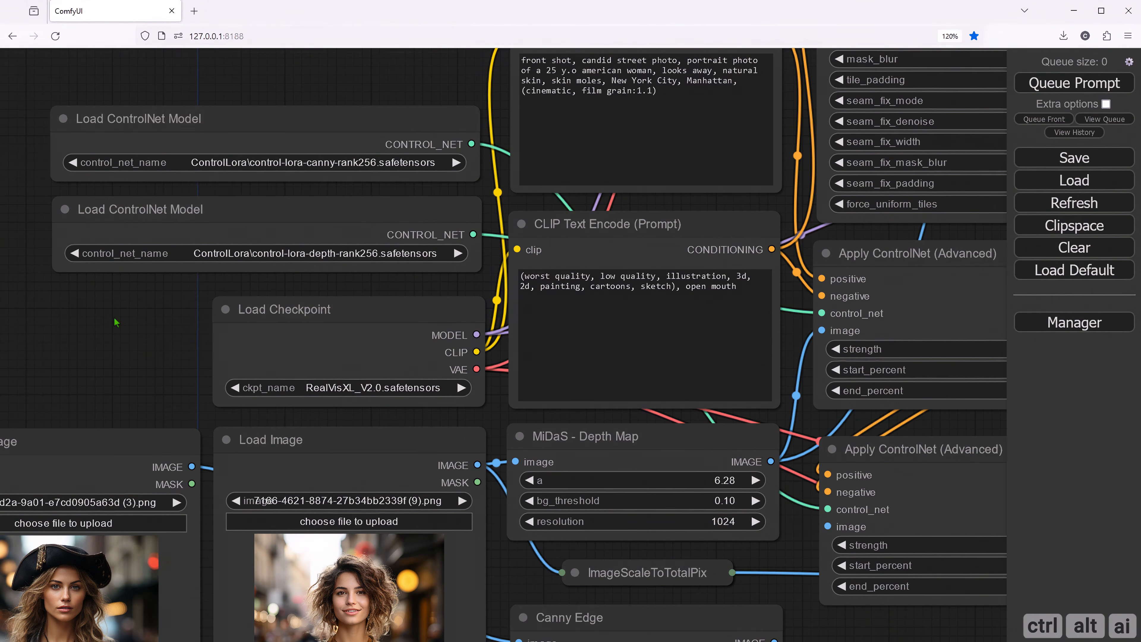
- Connect the Canny Edge image output to the image input of the second Apply ControlNet (Advanced) node
drag(128, 361, 26, 162)
drag(406, 585, 314, 605)
drag(418, 581, 315, 631)
drag(476, 508, 529, 393)
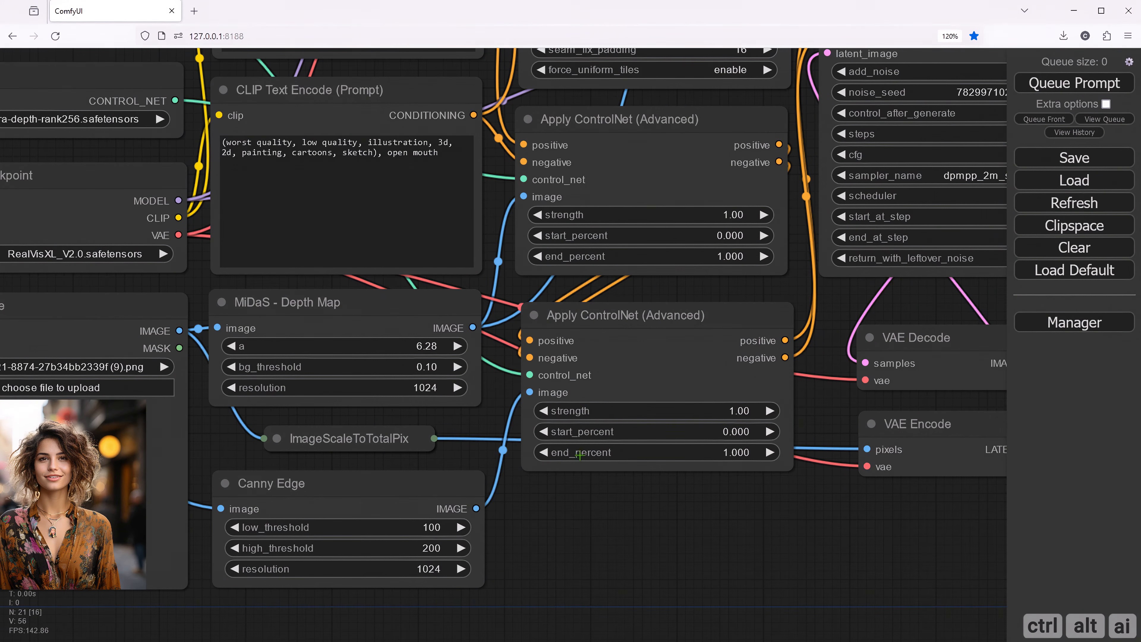
- Set the second Apply ControlNet (Advanced) node's strength to 0.10 and its start_percent to 0.500
drag(802, 542, 742, 553)
drag(662, 549, 668, 552)
drag(545, 542, 628, 542)
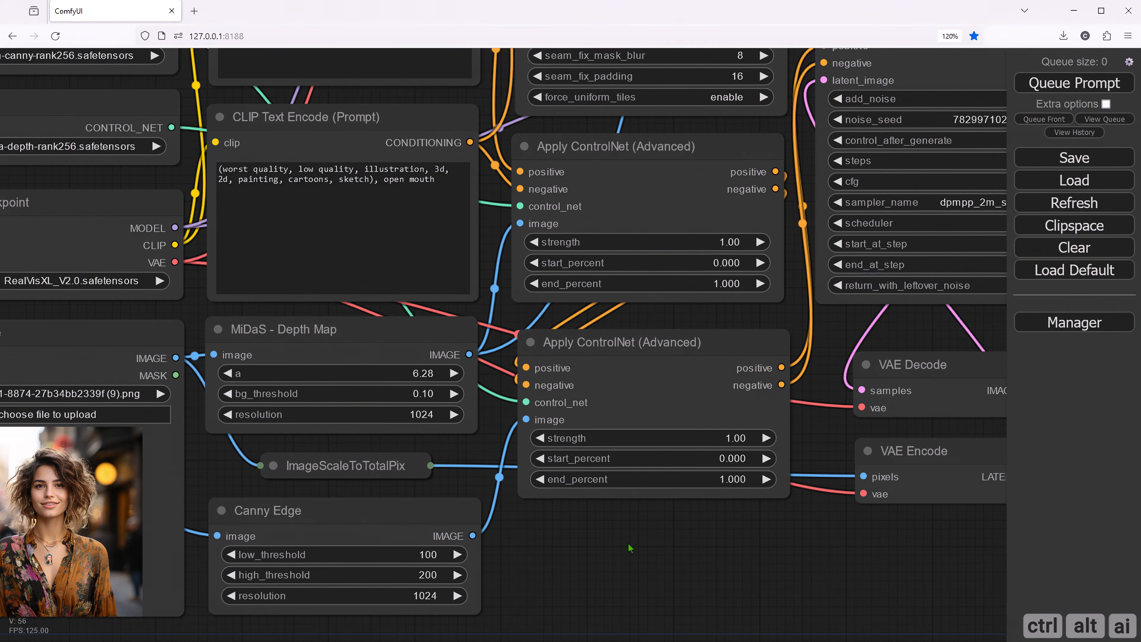
click(736, 437)
double_click(780, 437)
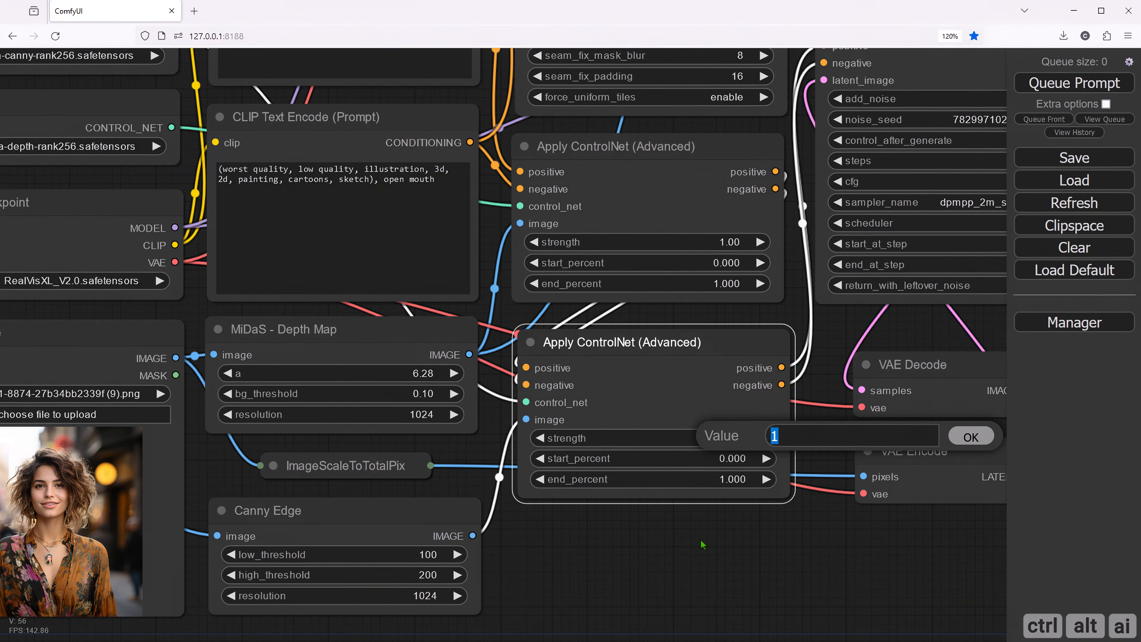
text(0.1)
key(Return)
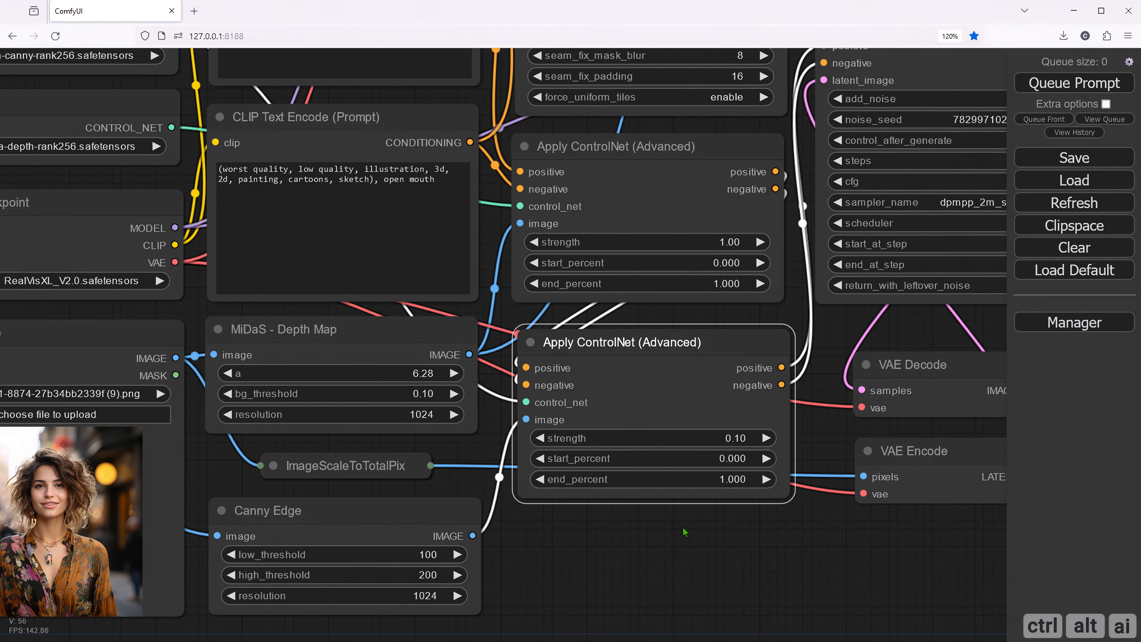
click(731, 458)
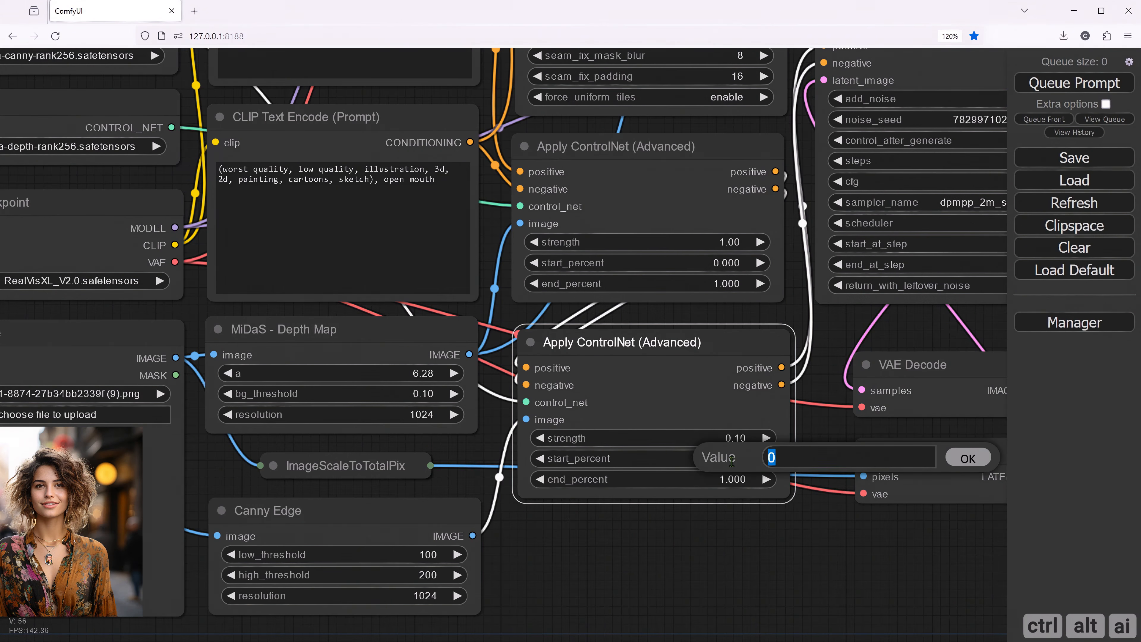
text(.5)
key(Return)
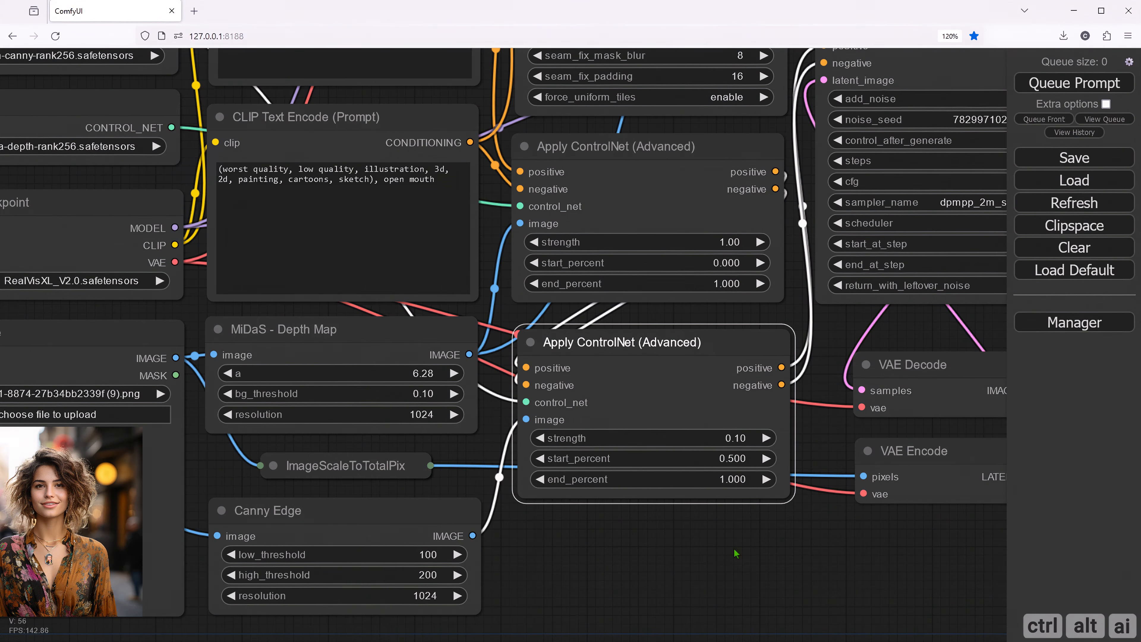
- Paste a revised positive prompt that has "pirate cosplay" after "portrait photo of a 25 y.o american woman"
drag(735, 553, 767, 635)
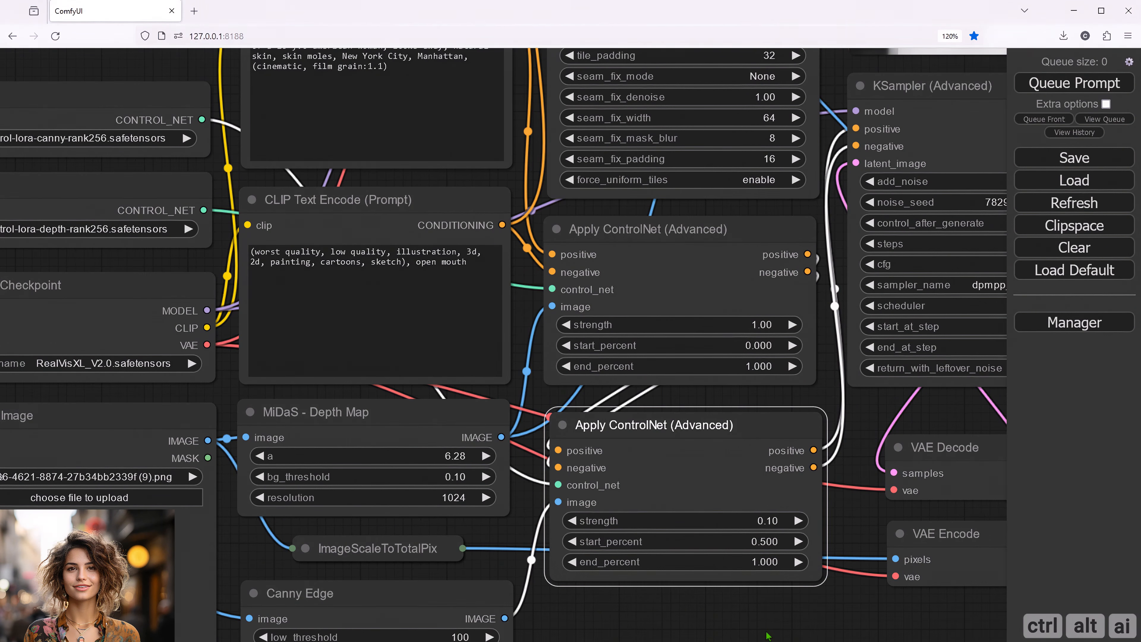
drag(767, 634, 769, 641)
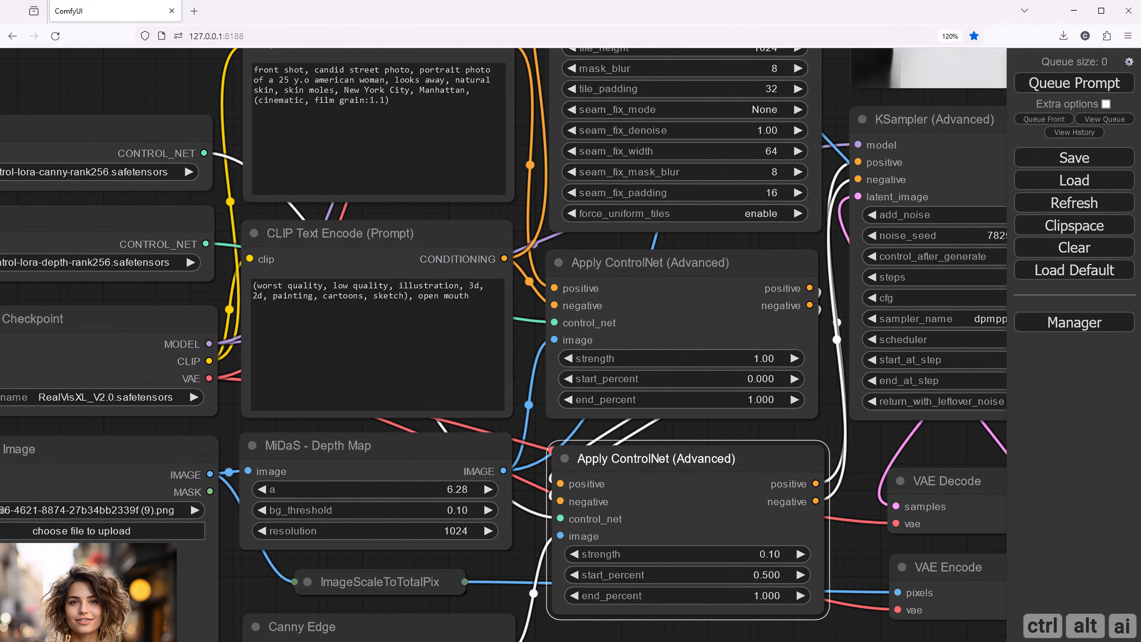
drag(160, 97, 188, 216)
drag(421, 221, 272, 188)
text(front shot, candid street photo, portrait photo of a 25 y.o american woman, pirate cosplay, natural skin, skin moles, New York City, Manhattan, (cinematic, film grain:1.1))
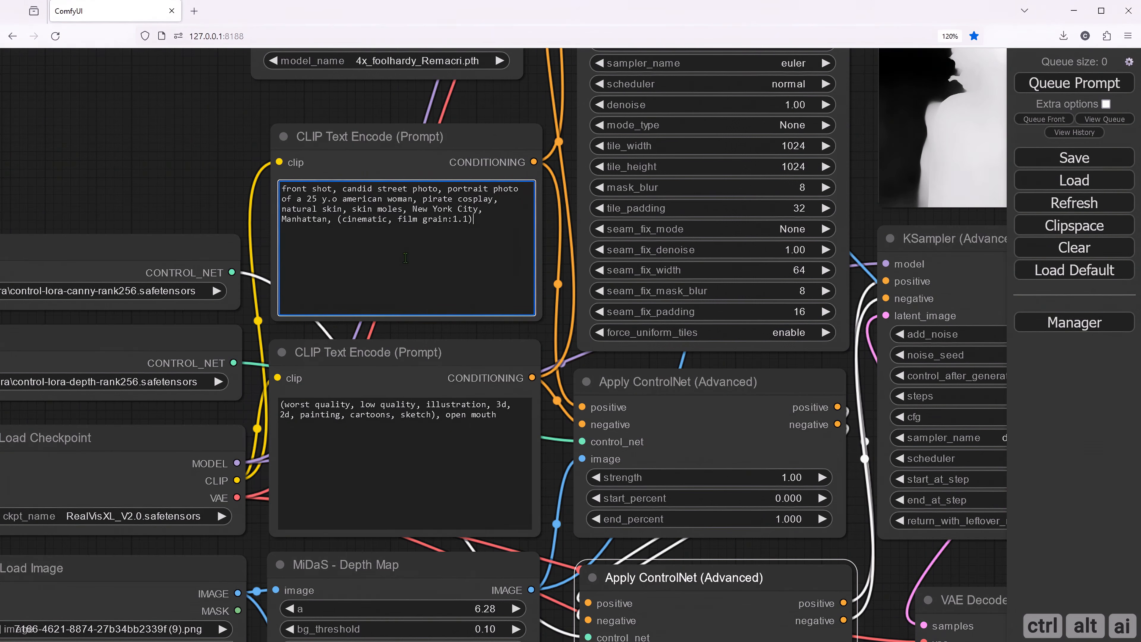
drag(423, 199, 491, 199)
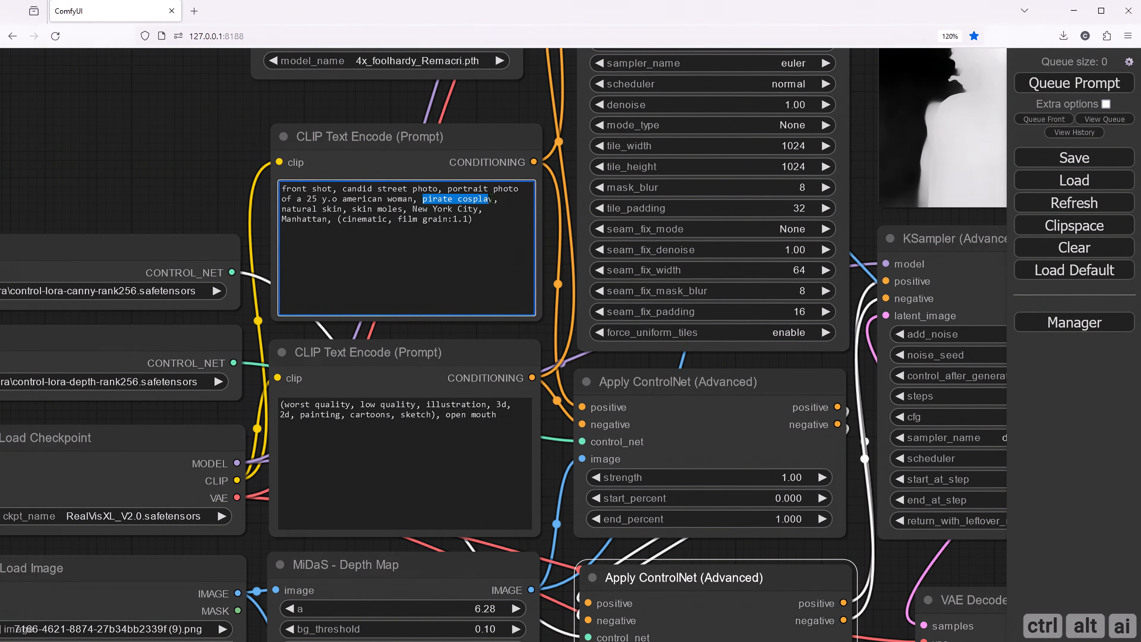
click(135, 170)
drag(151, 154, 4, 156)
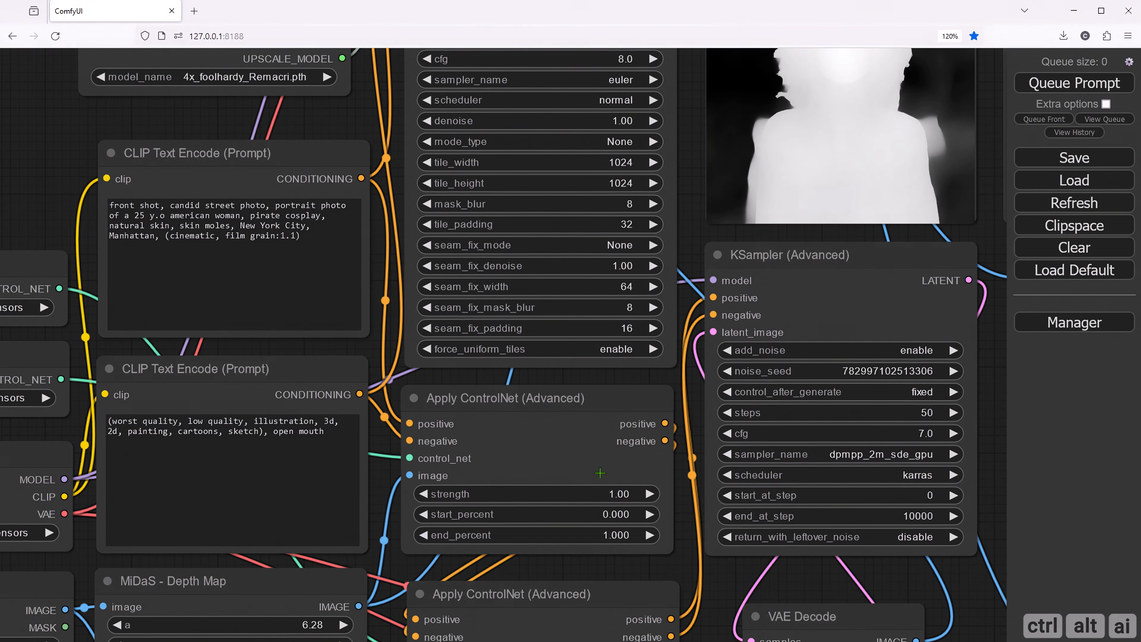
- Connect the Canny Edge image output to the empty Preview Image node beside the depth map preview
drag(403, 568, 655, 162)
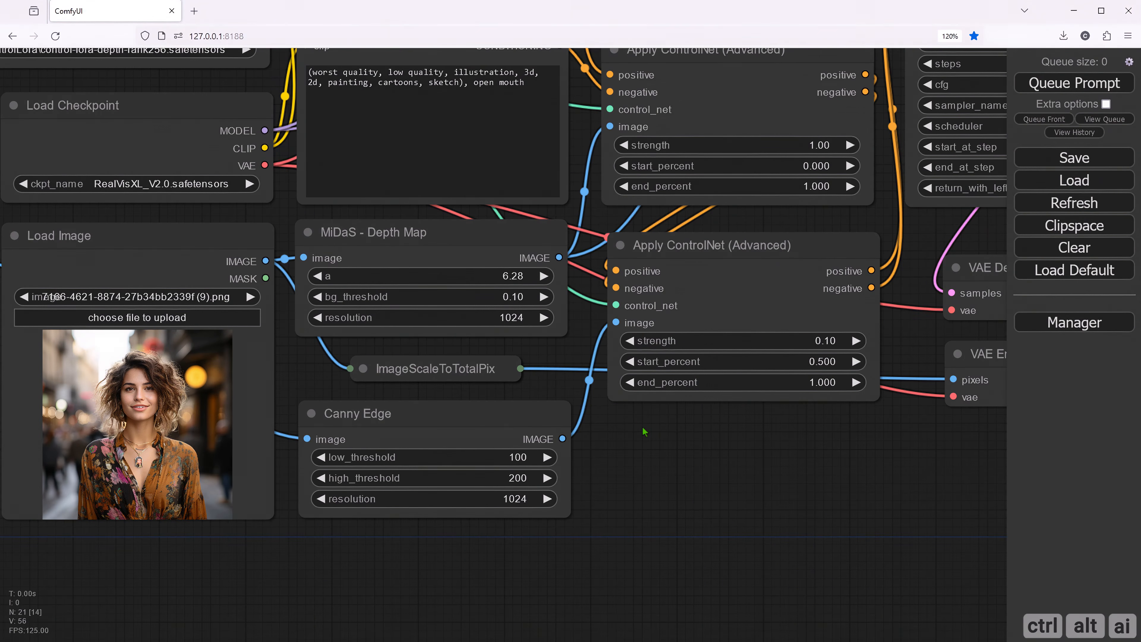
drag(734, 447, 578, 466)
drag(650, 463, 571, 493)
scroll(570, 493, down, 1)
scroll(571, 493, down, 3)
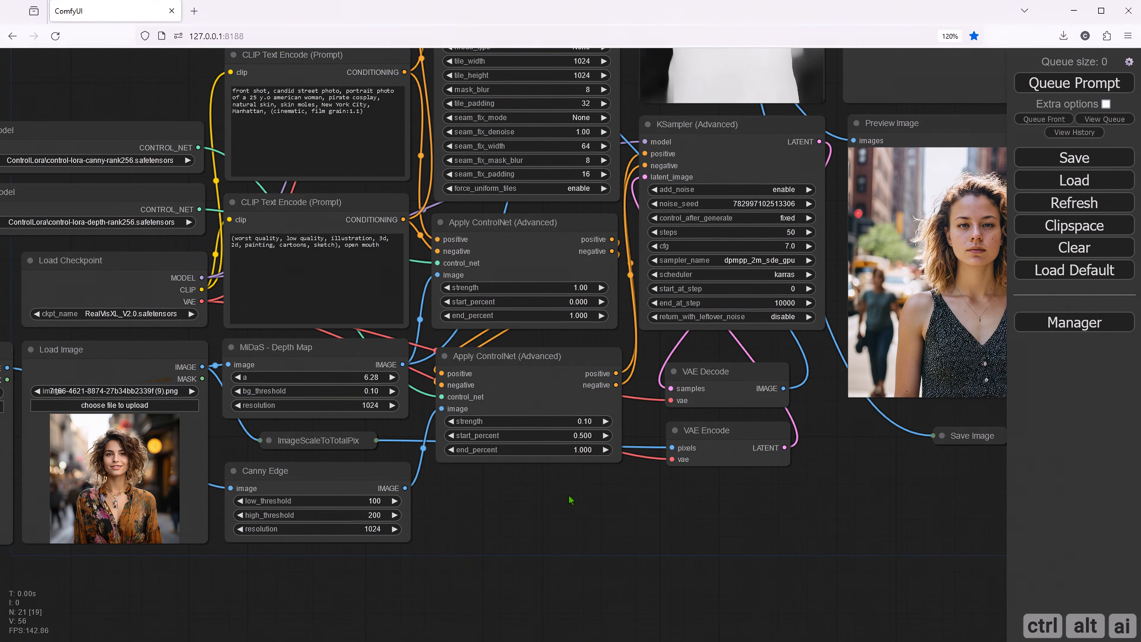
drag(857, 460, 701, 521)
scroll(702, 526, down, 2)
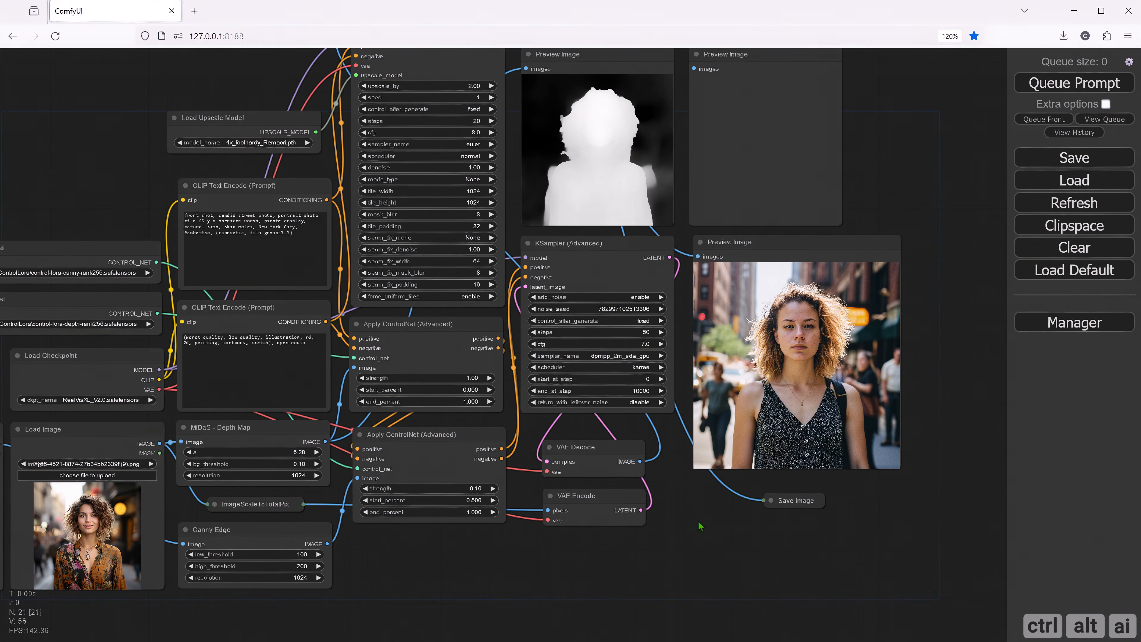
drag(359, 556, 688, 120)
- Queue the prompt to generate an image with the chained depth and canny ControlNets
drag(420, 616, 581, 566)
scroll(615, 528, down, 1)
click(1098, 87)
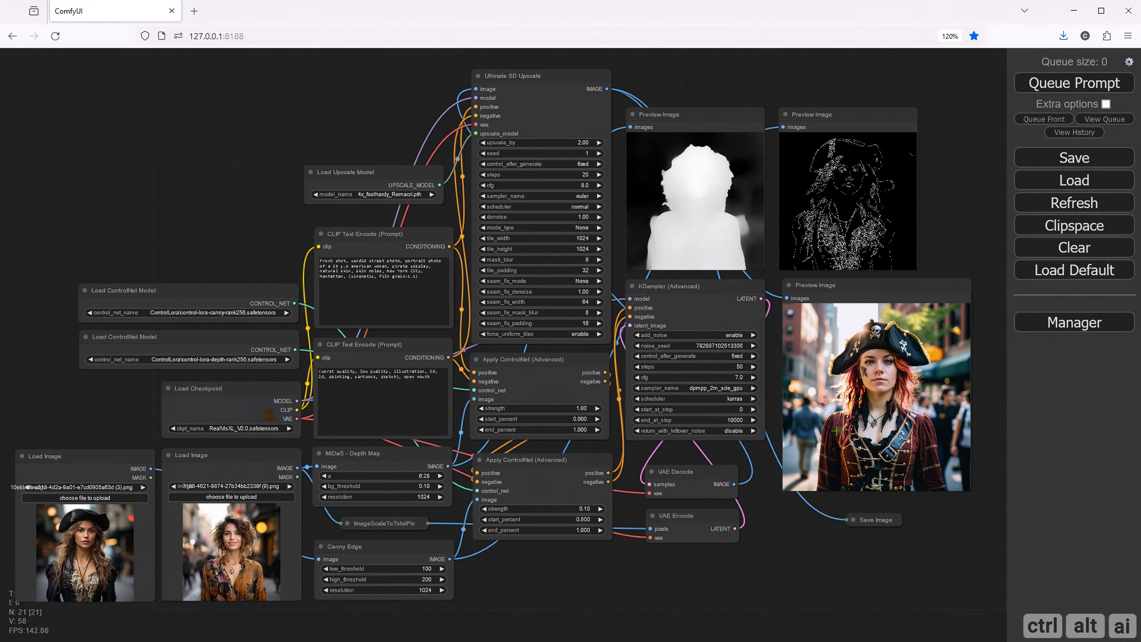
- Open the generated image in a new browser tab and inspect it at full size
right_click(843, 384)
click(853, 375)
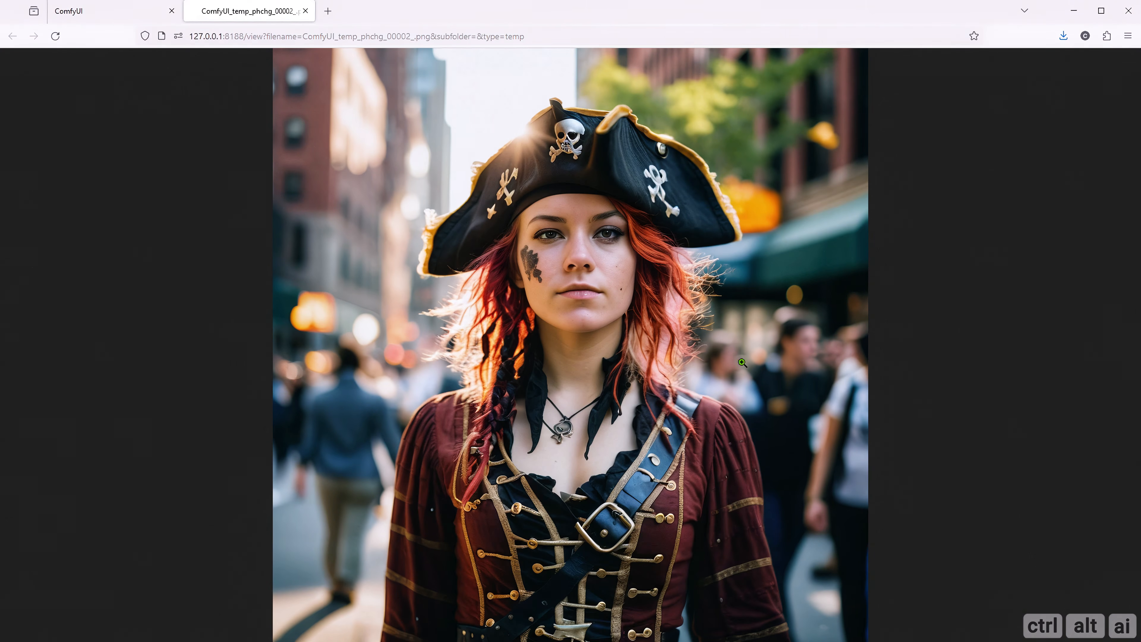
click(594, 298)
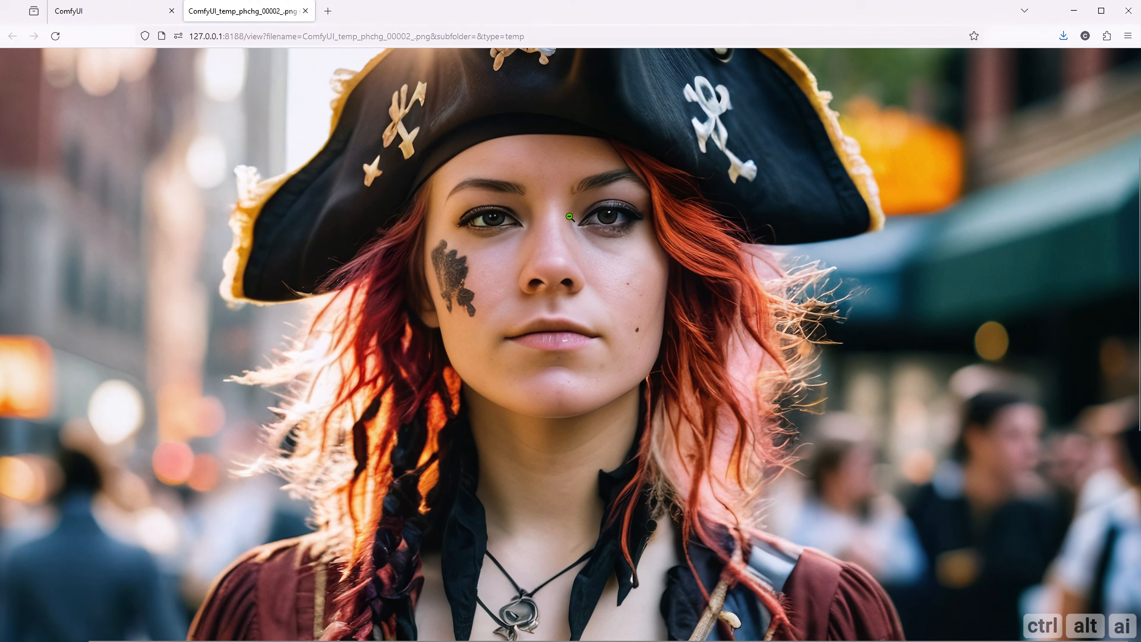
scroll(570, 217, down, 5)
scroll(569, 335, up, 10)
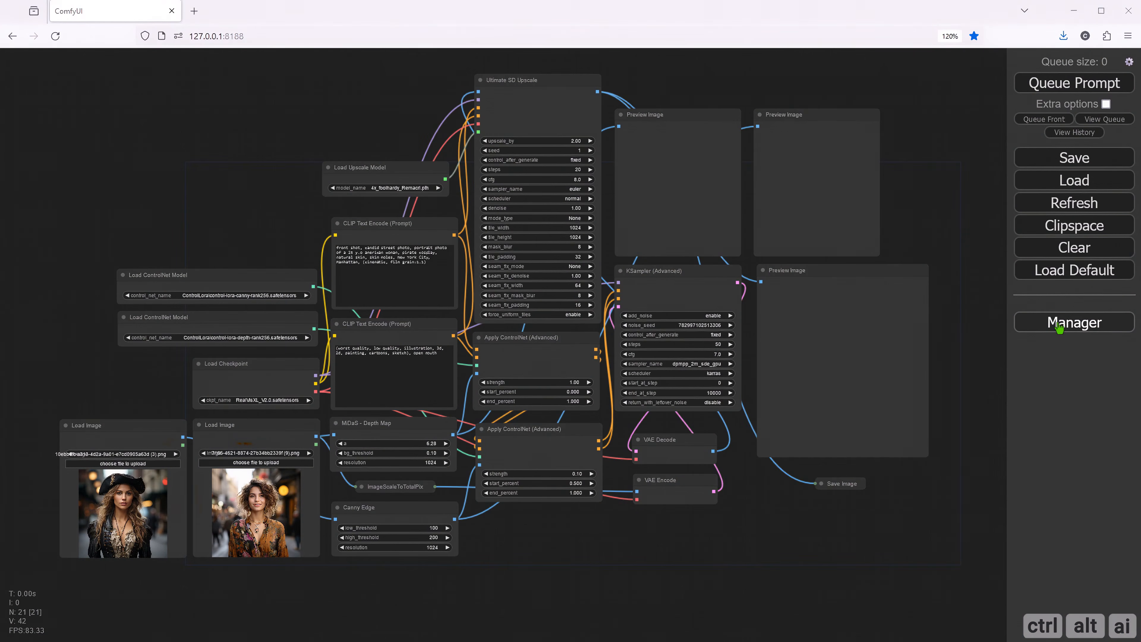
- Review the installed custom nodes, checking stability-ComfyUI-nodes with its ColorBlend node and ComfyUI-post-processing-nodes
click(1073, 323)
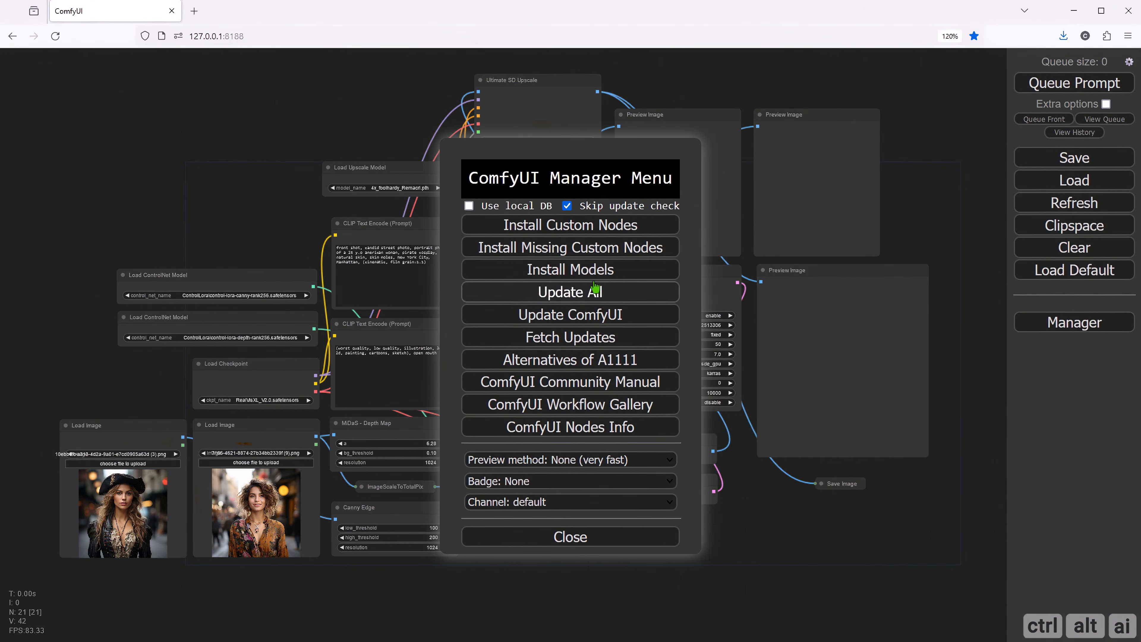
click(578, 229)
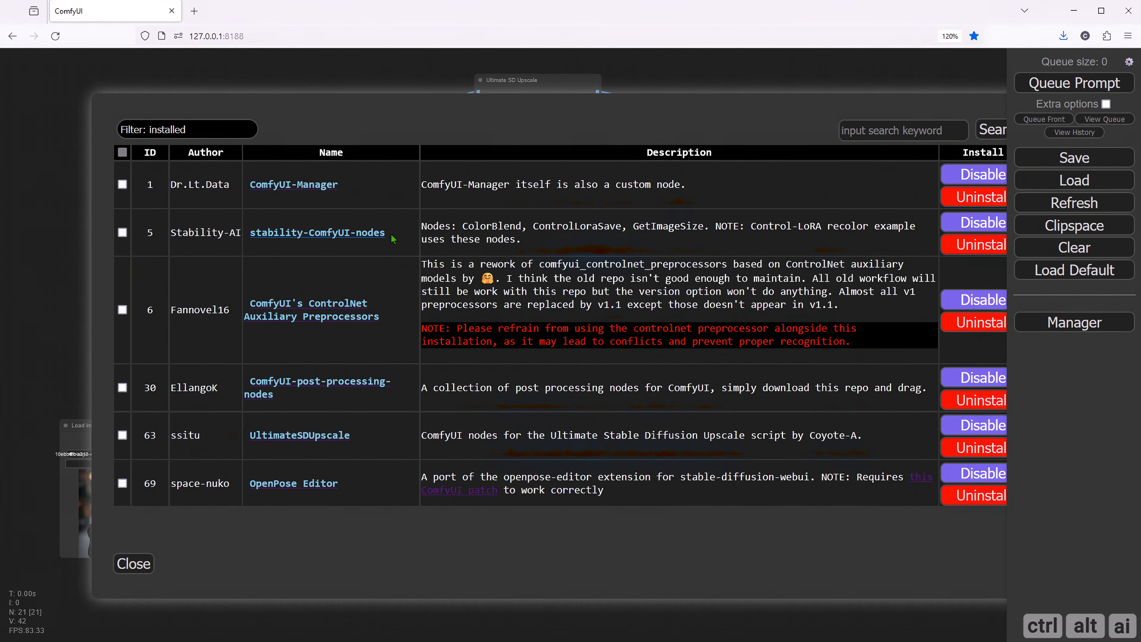
drag(391, 233, 251, 234)
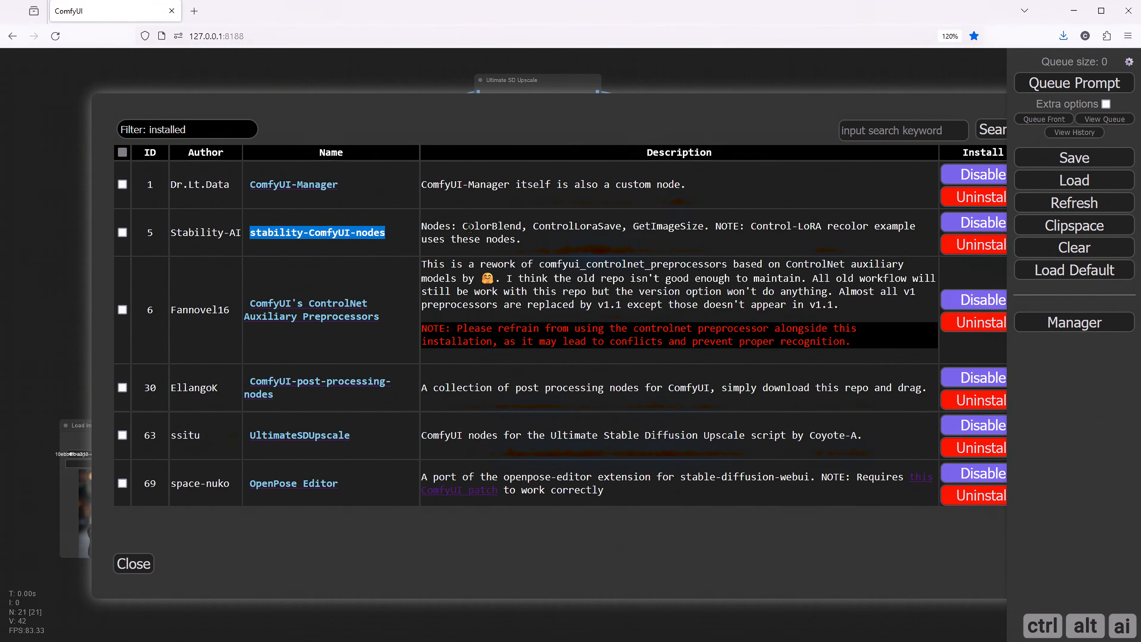
drag(463, 223, 522, 222)
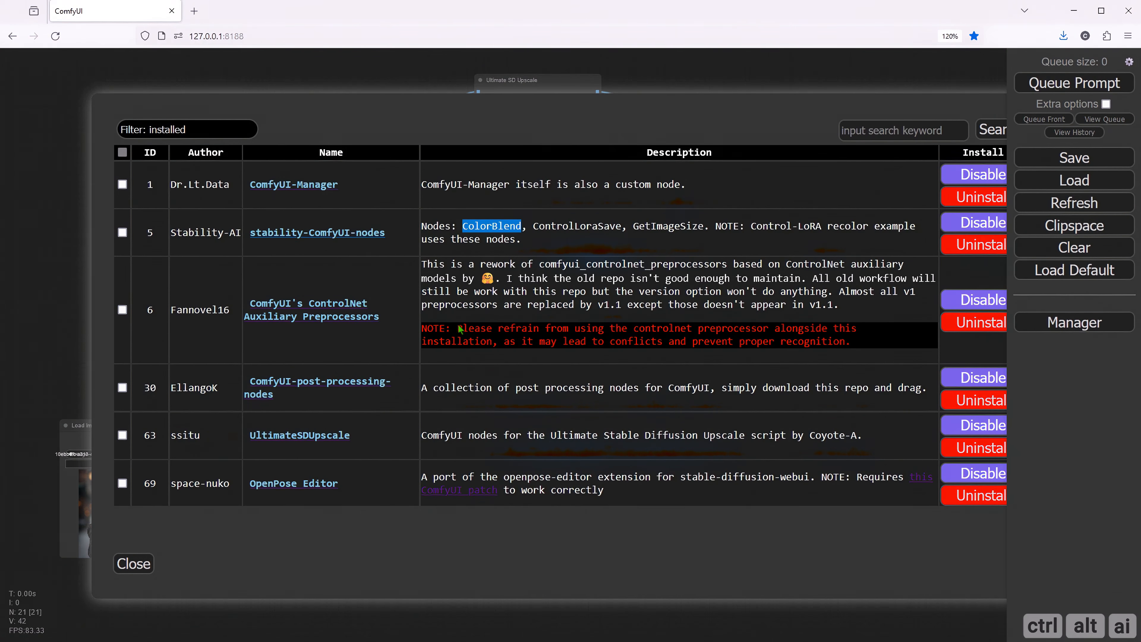
drag(289, 403, 249, 380)
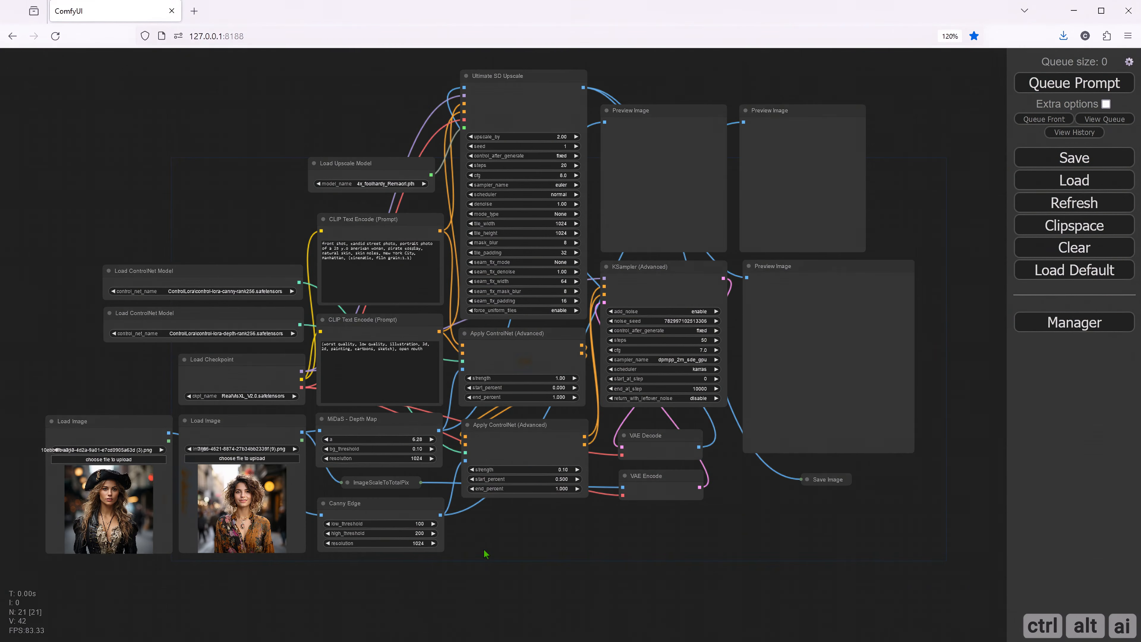
- Delete the Load Image node holding the pirate photo that feeds Canny Edge
scroll(484, 549, up, 2)
scroll(482, 547, up, 1)
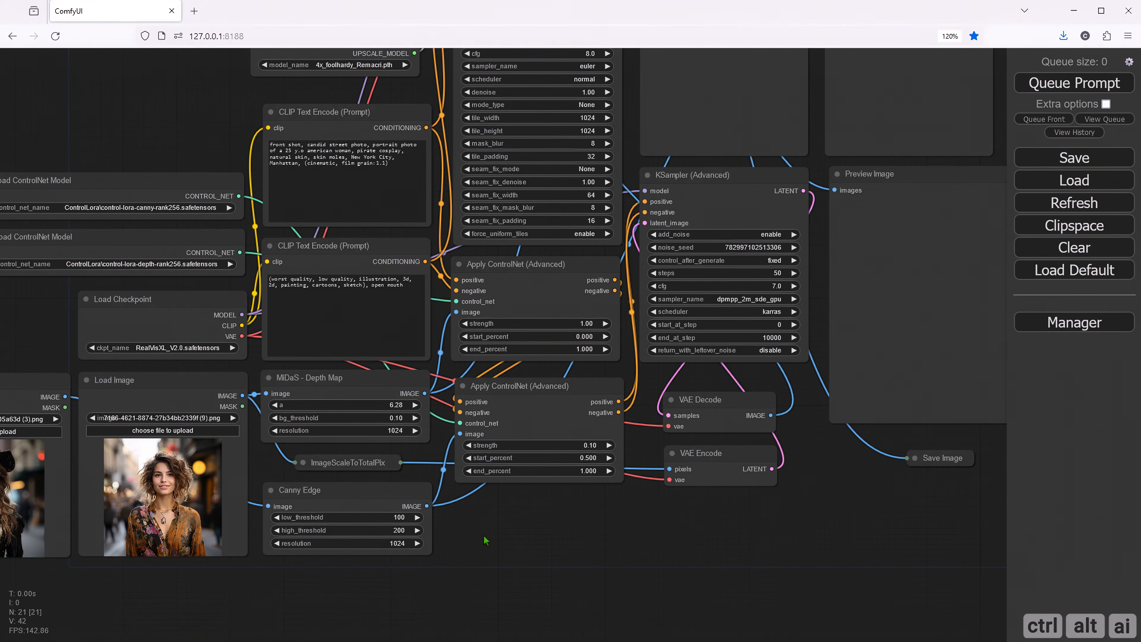
scroll(484, 543, up, 4)
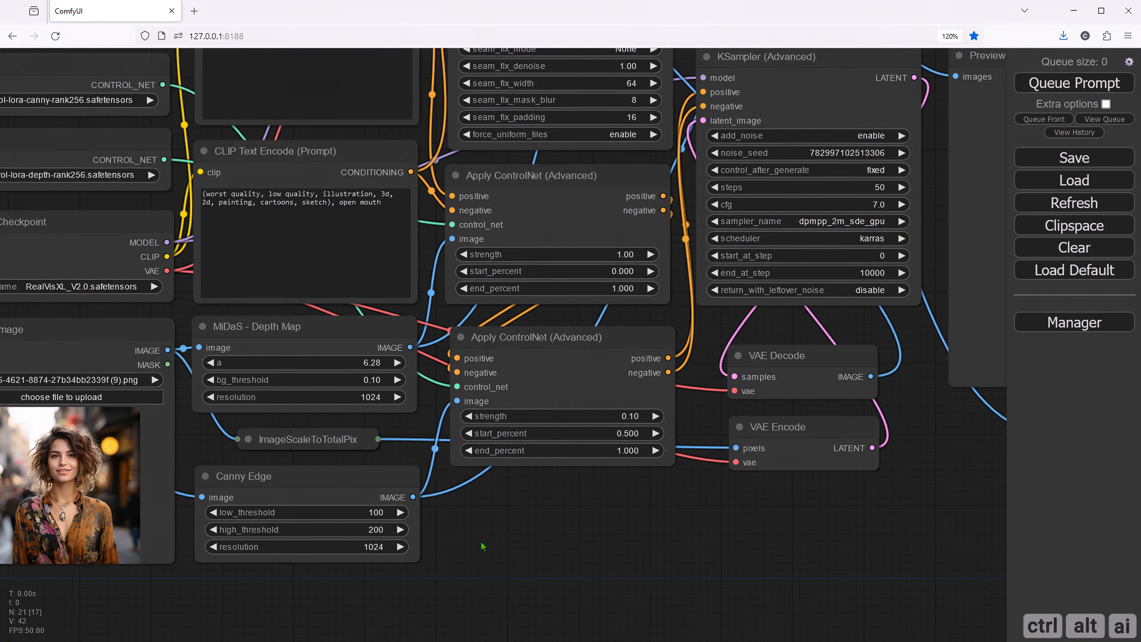
drag(481, 543, 713, 544)
drag(269, 619, 344, 616)
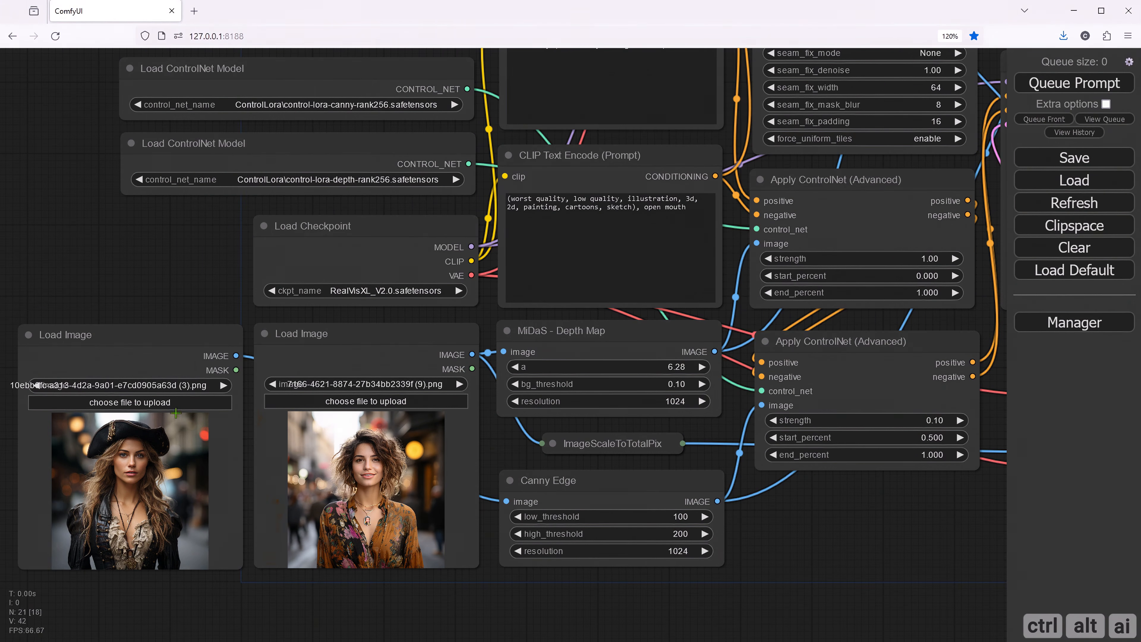
click(139, 342)
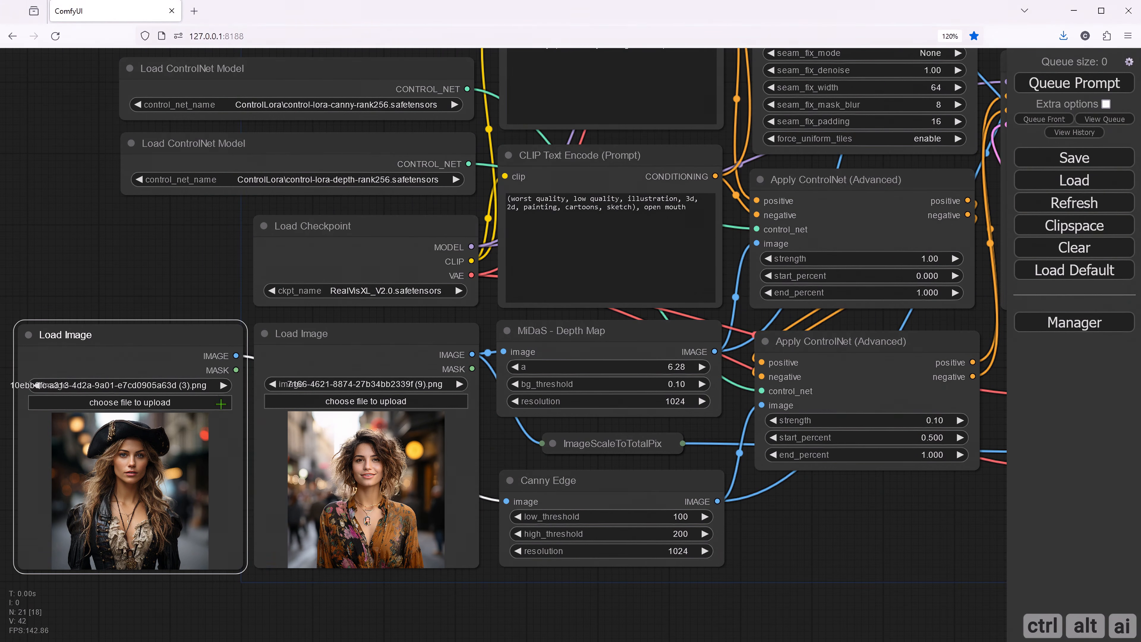
key(Delete)
- Delete the Load ControlNet Model node that loads control-lora-canny-rank256.safetensors
drag(172, 279, 138, 492)
click(251, 292)
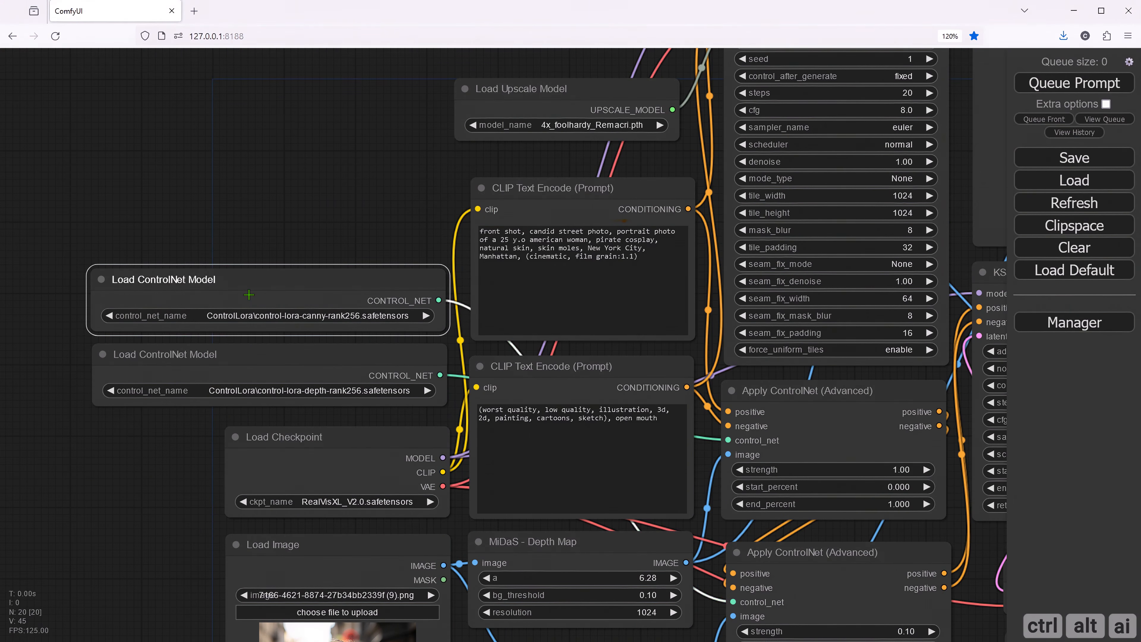
key(Delete)
- Delete the Apply ControlNet (Advanced) node with strength 0.10
drag(349, 297, 129, 162)
drag(575, 556, 529, 587)
click(523, 431)
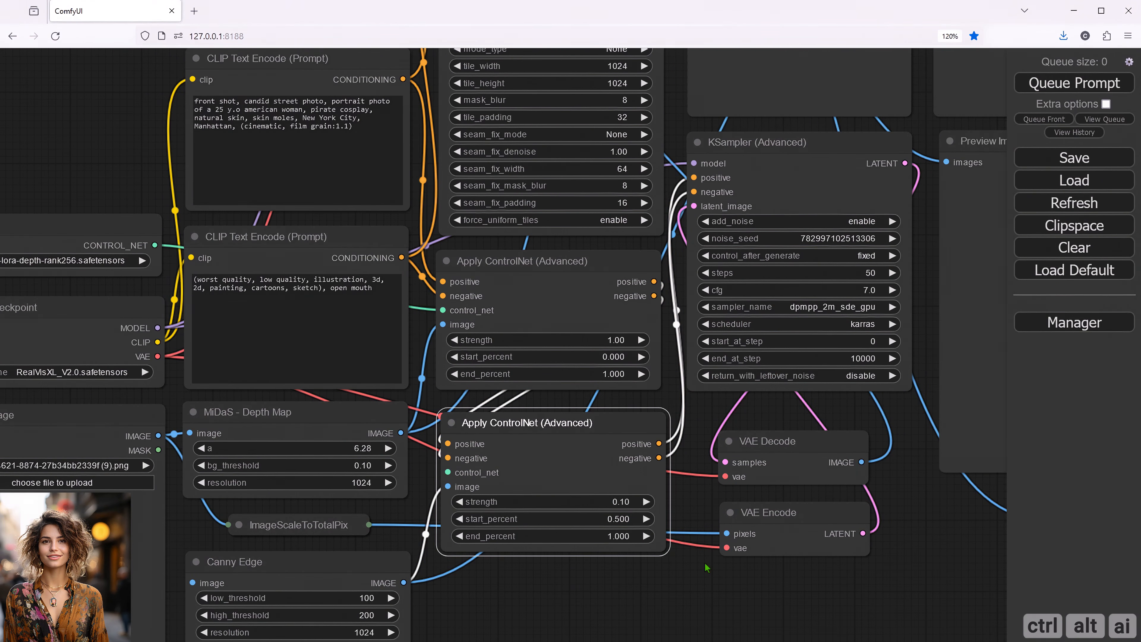
key(Delete)
- Delete the Canny Edge and MiDaS - Depth Map nodes and expand the collapsed ImageScaleToTotalPixels node
drag(712, 579, 718, 532)
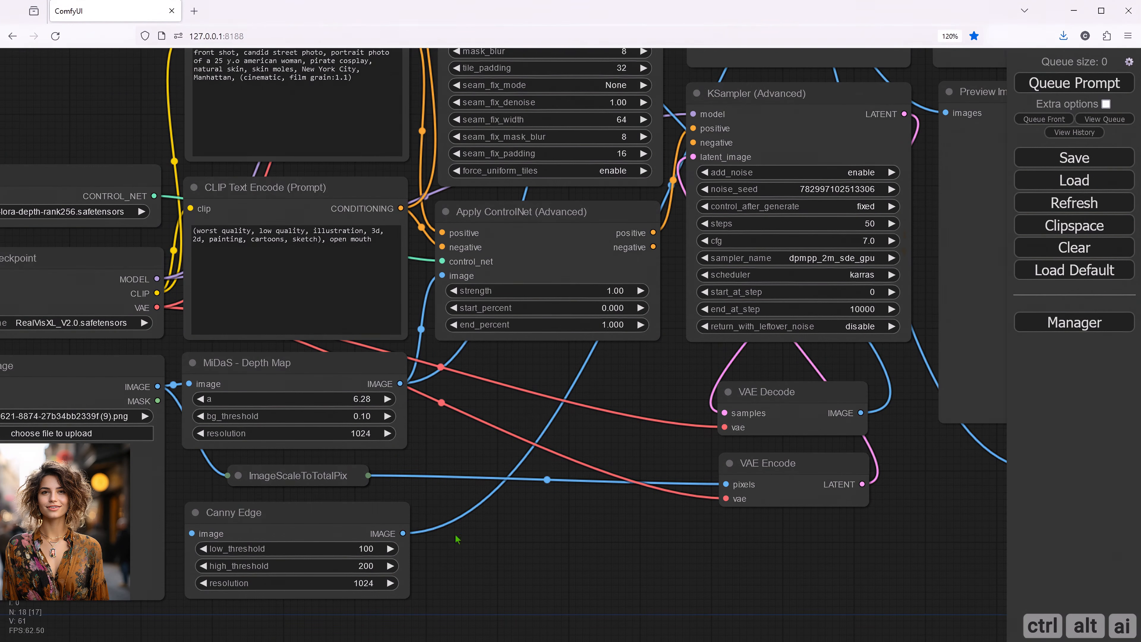
click(305, 520)
key(Delete)
click(260, 368)
key(Delete)
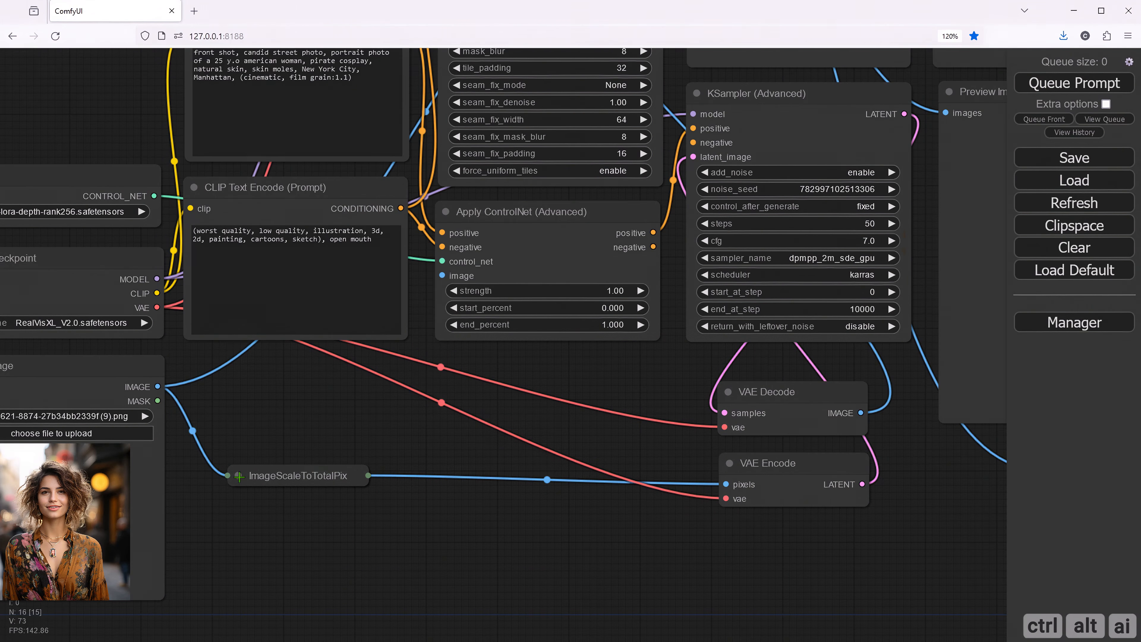
click(239, 475)
- Delete the Preview Image node nearest Ultimate SD Upscale and shift the remaining upper Preview Image node slightly away from it
drag(877, 526, 578, 591)
drag(613, 480, 616, 633)
drag(892, 231, 896, 345)
click(487, 212)
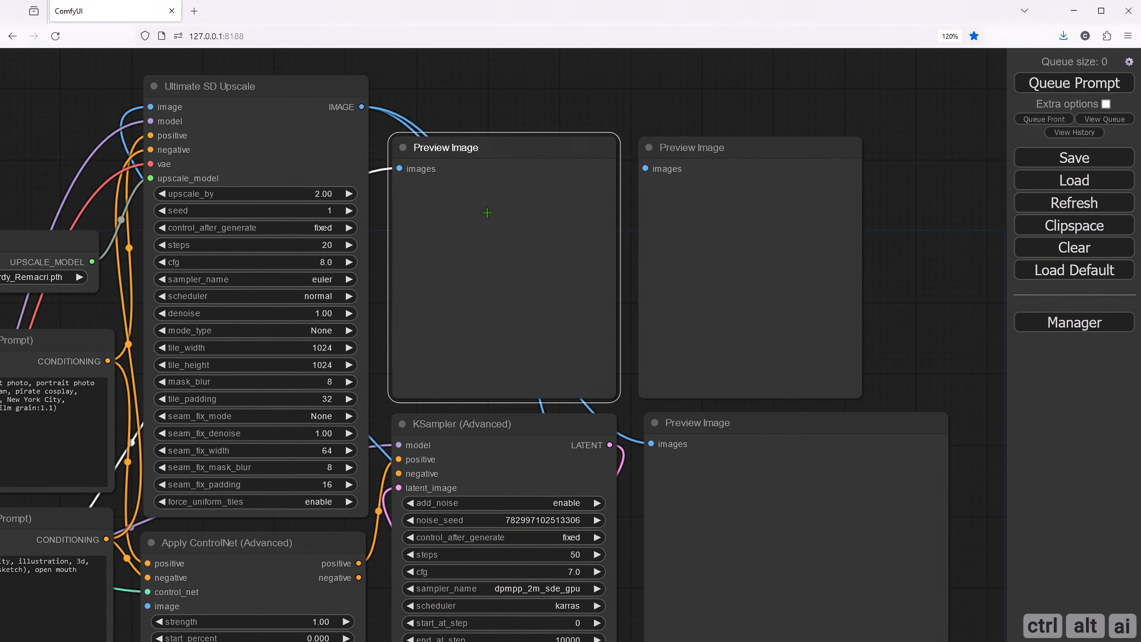
key(Delete)
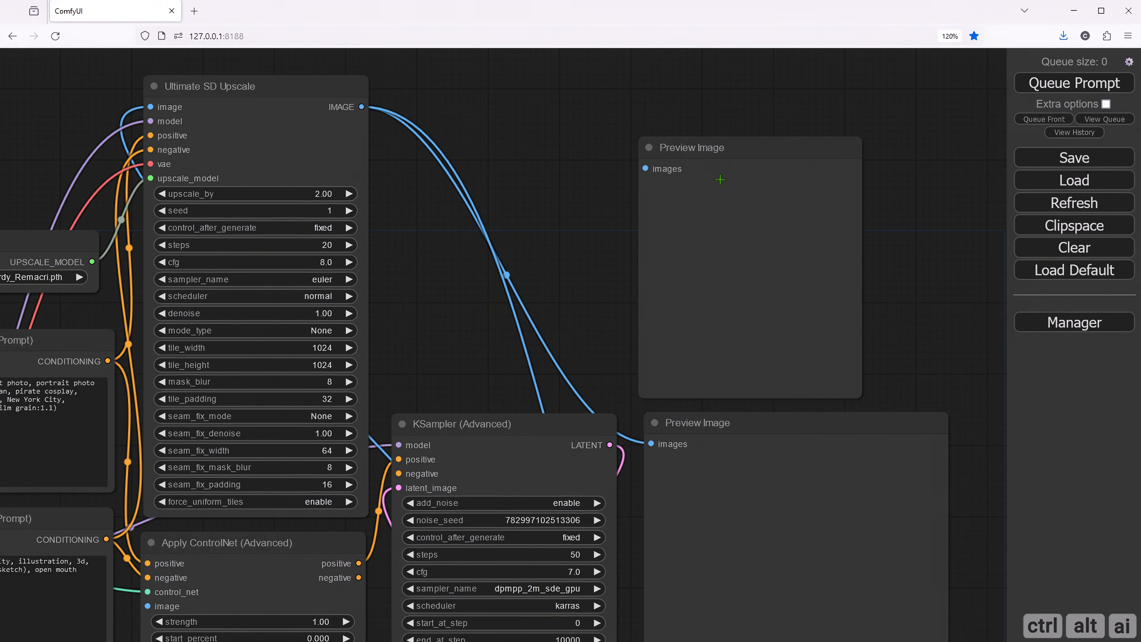
drag(737, 148, 772, 146)
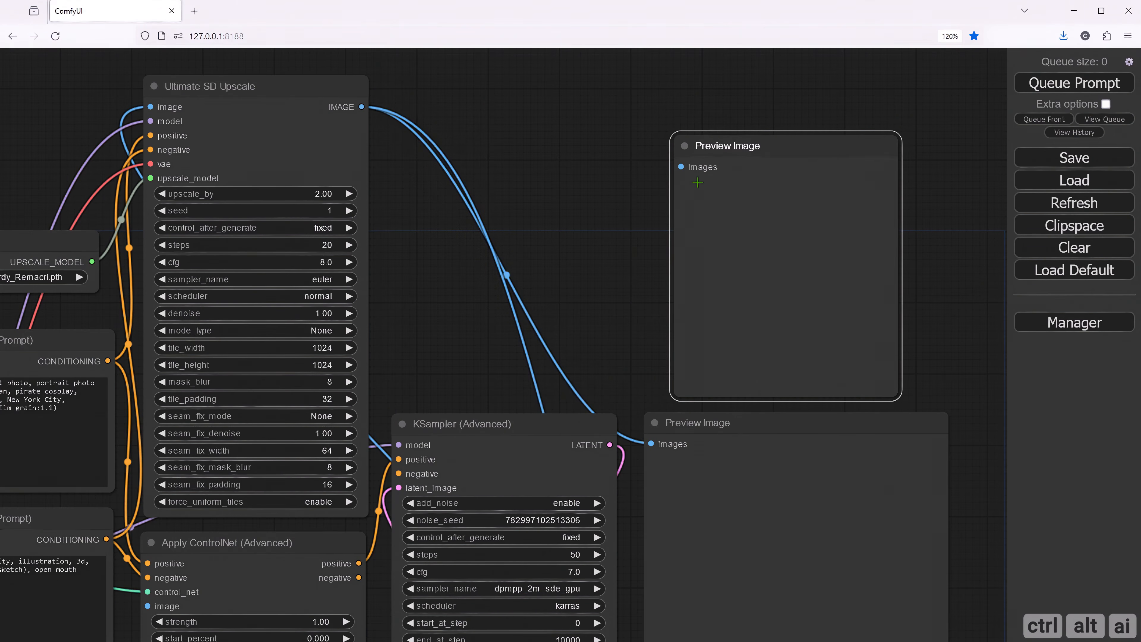
click(602, 254)
- Add a ColorCorrect node and place it just below the ImageScaleToTotalPixels node
drag(381, 606, 451, 390)
drag(382, 570, 461, 376)
drag(298, 520, 517, 377)
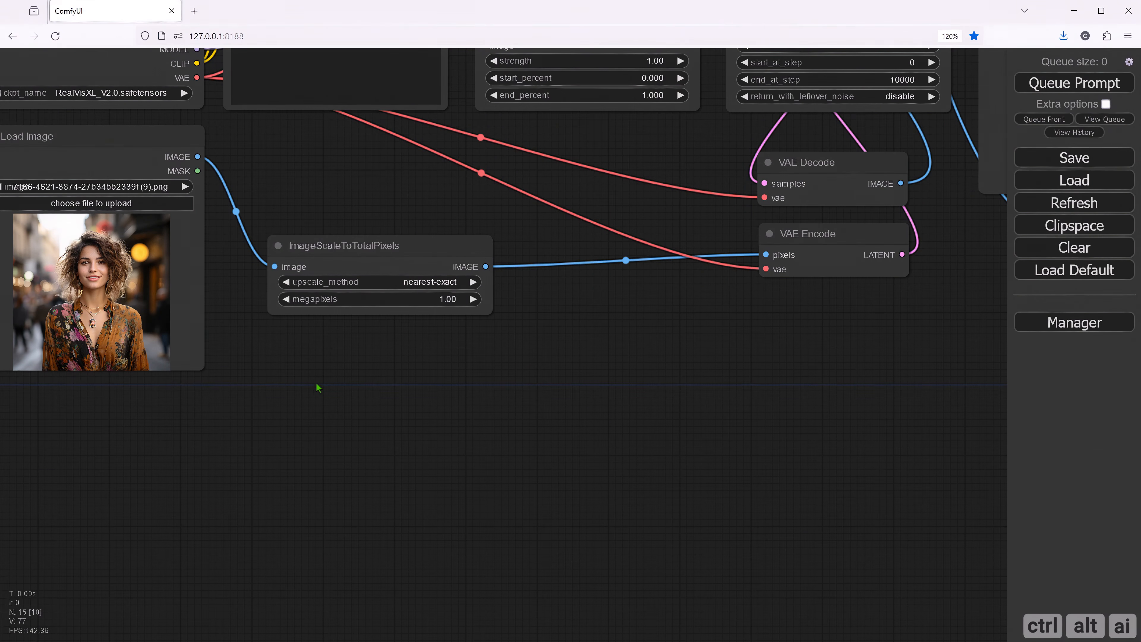
double_click(312, 397)
text(Color)
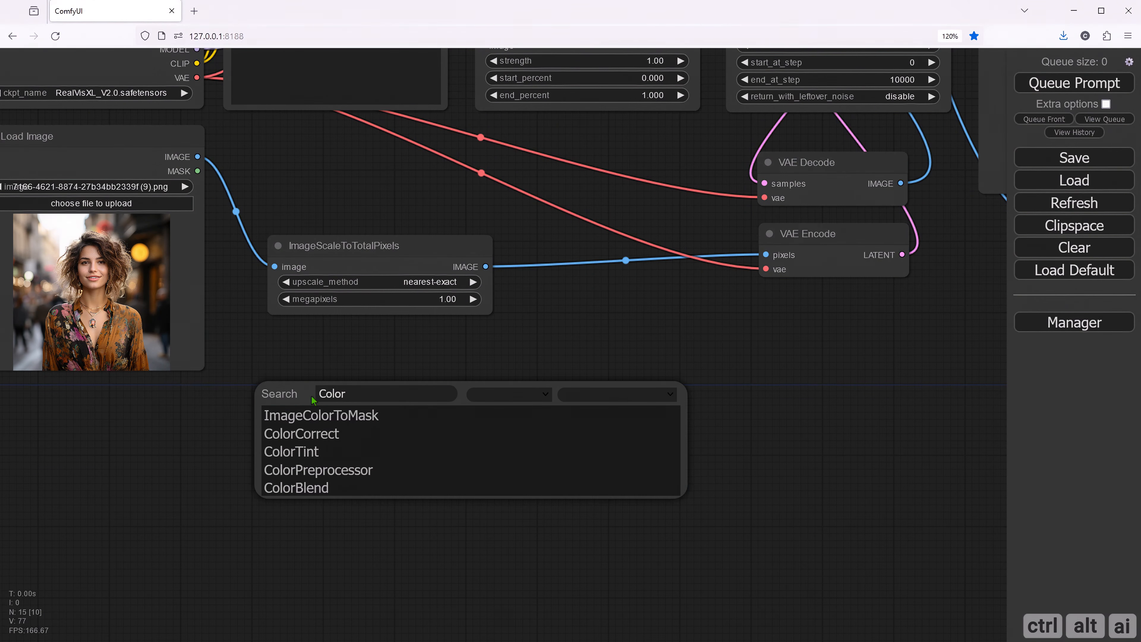
text(Co)
click(291, 420)
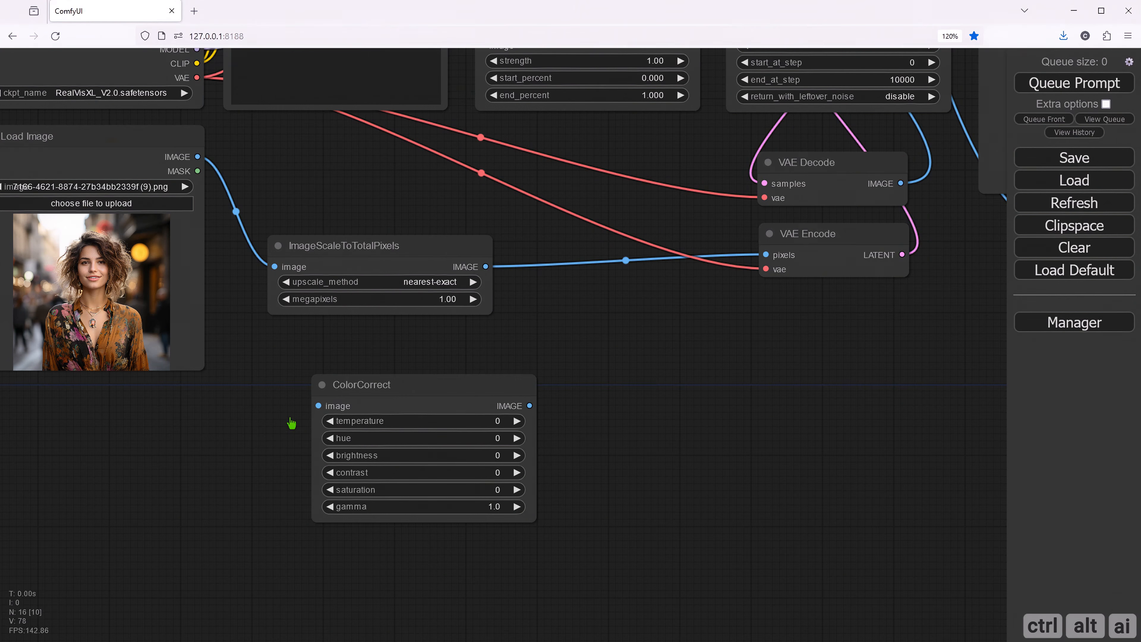
drag(351, 392, 292, 367)
- Add a ColorBlend node beside the ColorCorrect node
double_click(547, 368)
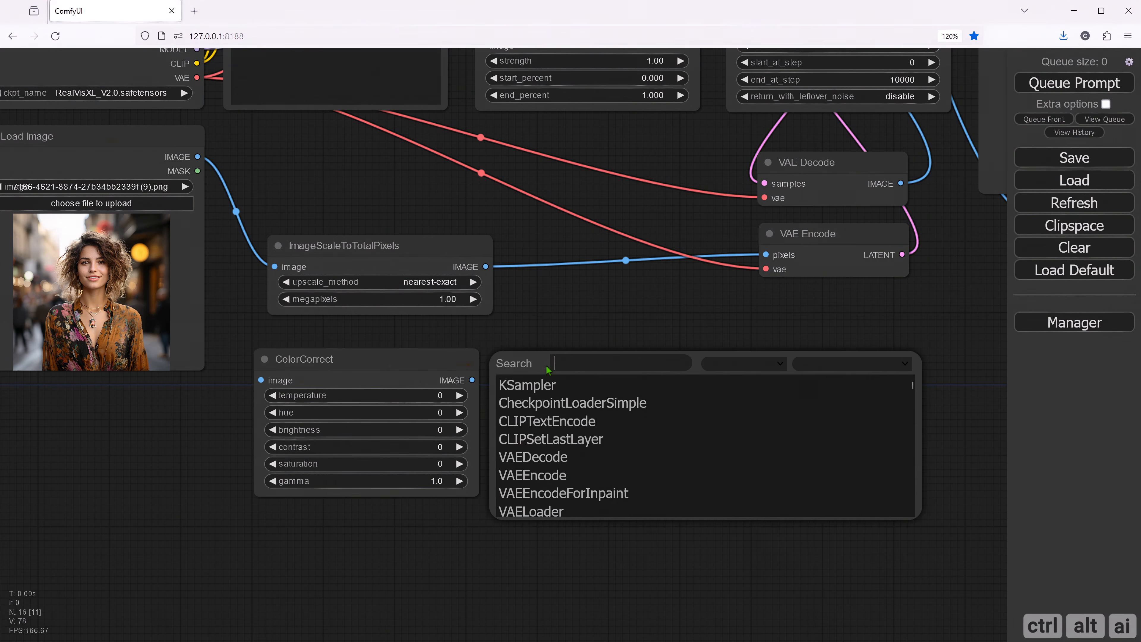
text(Color)
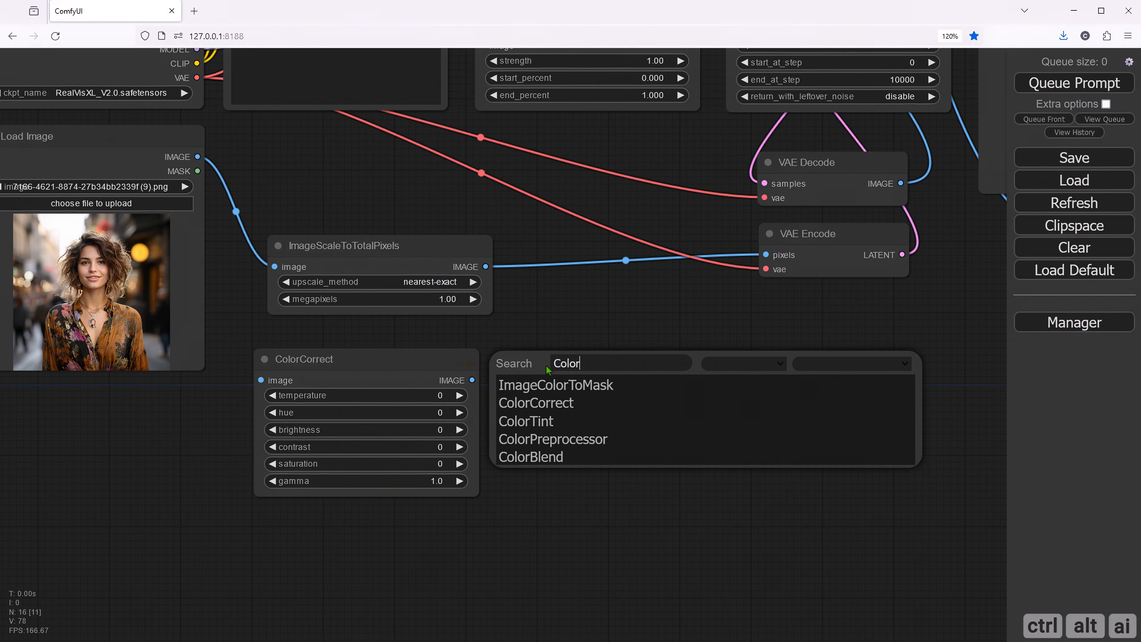
text(B)
click(569, 384)
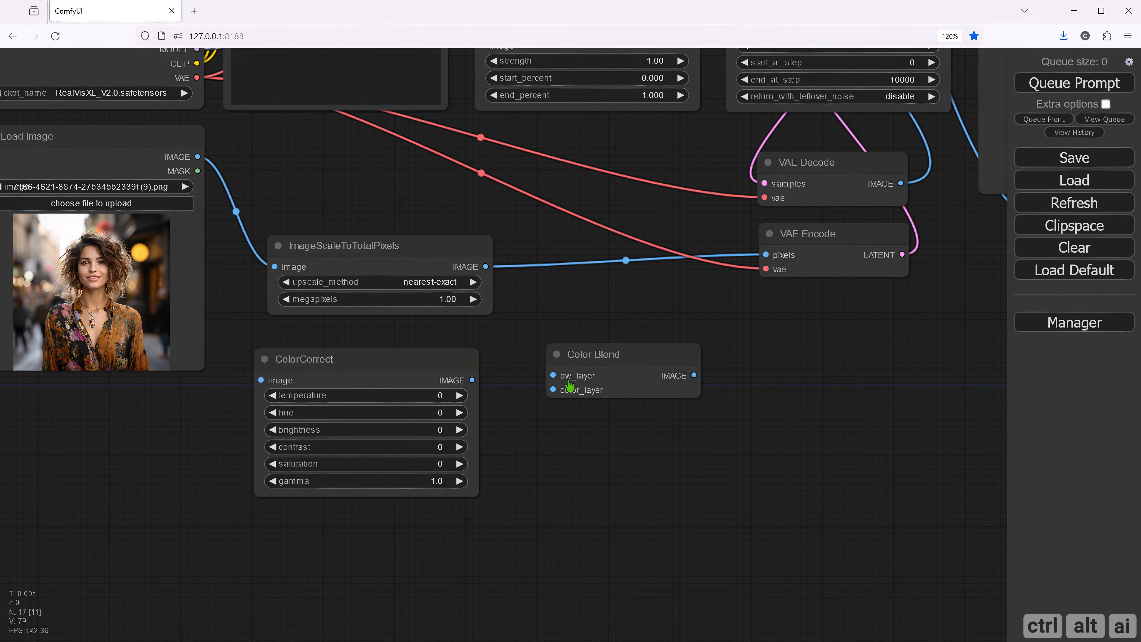
drag(580, 354, 569, 374)
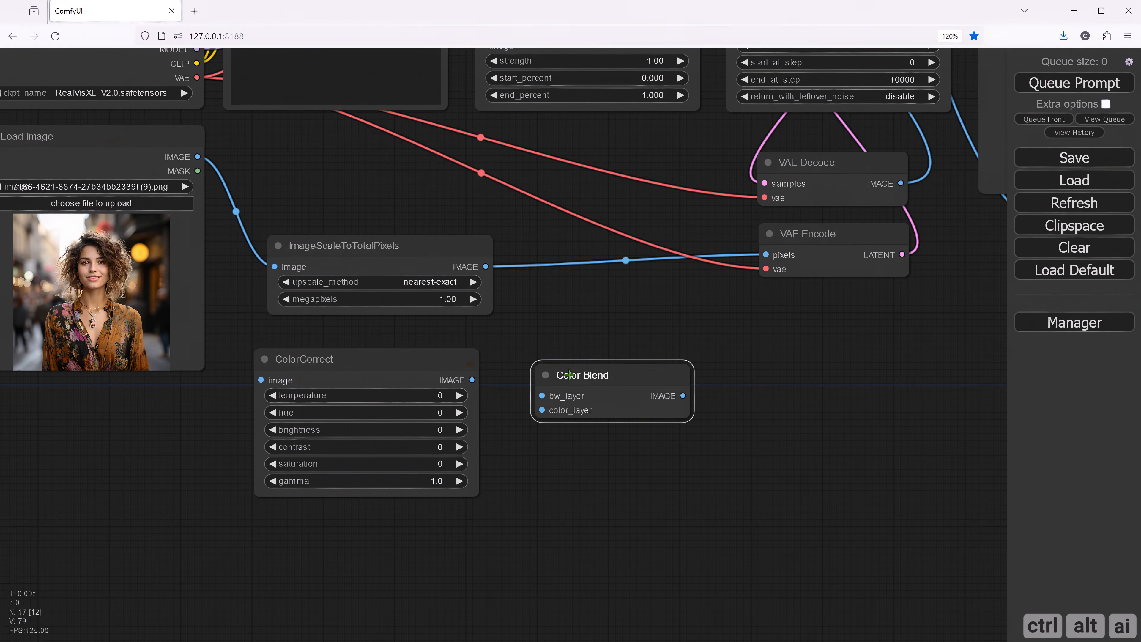
- Disconnect ImageScaleToTotalPixels from Load Image and VAE Encode, and remove the VAE Decode link to Ultimate SD Upscale's image input
drag(568, 316, 526, 383)
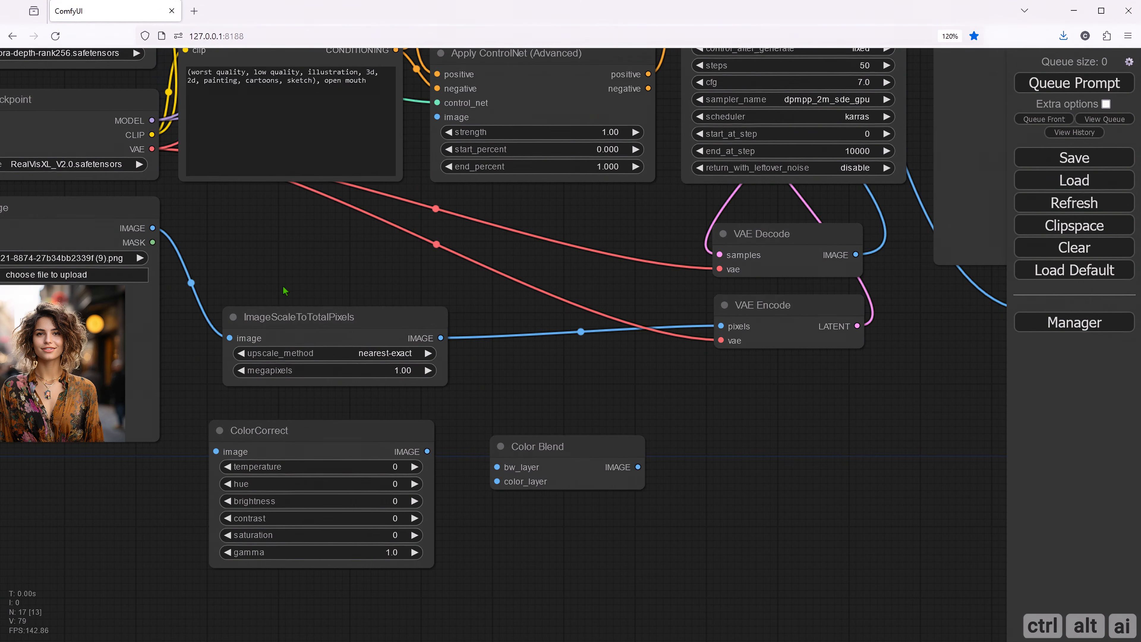
drag(285, 292, 285, 330)
drag(720, 363, 439, 376)
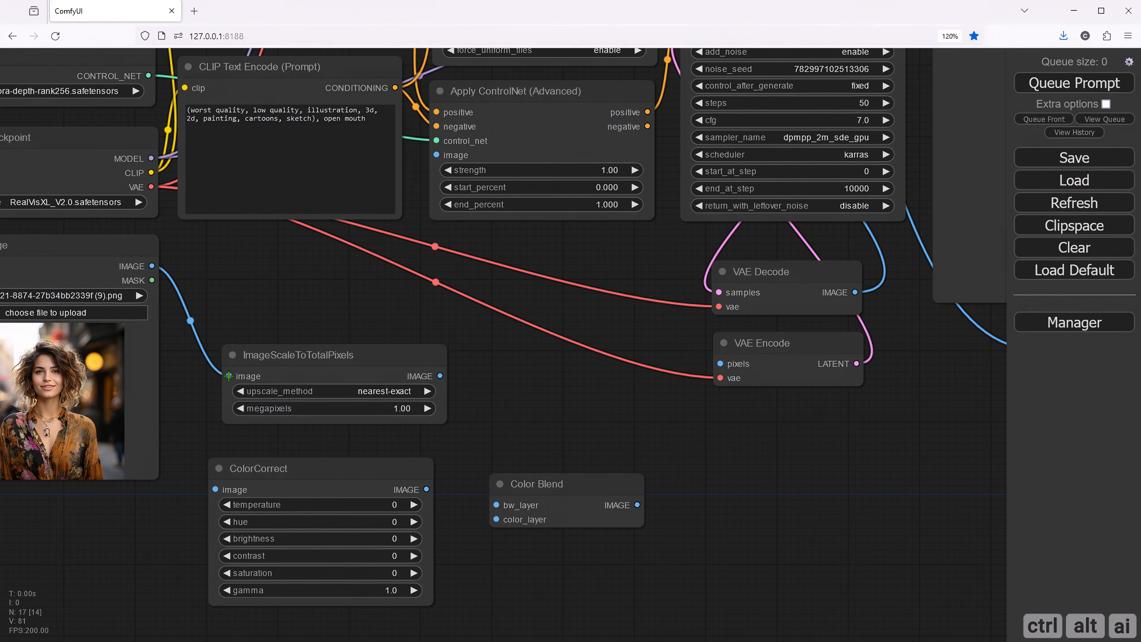
drag(227, 376, 153, 266)
drag(635, 299, 355, 394)
scroll(356, 390, down, 4)
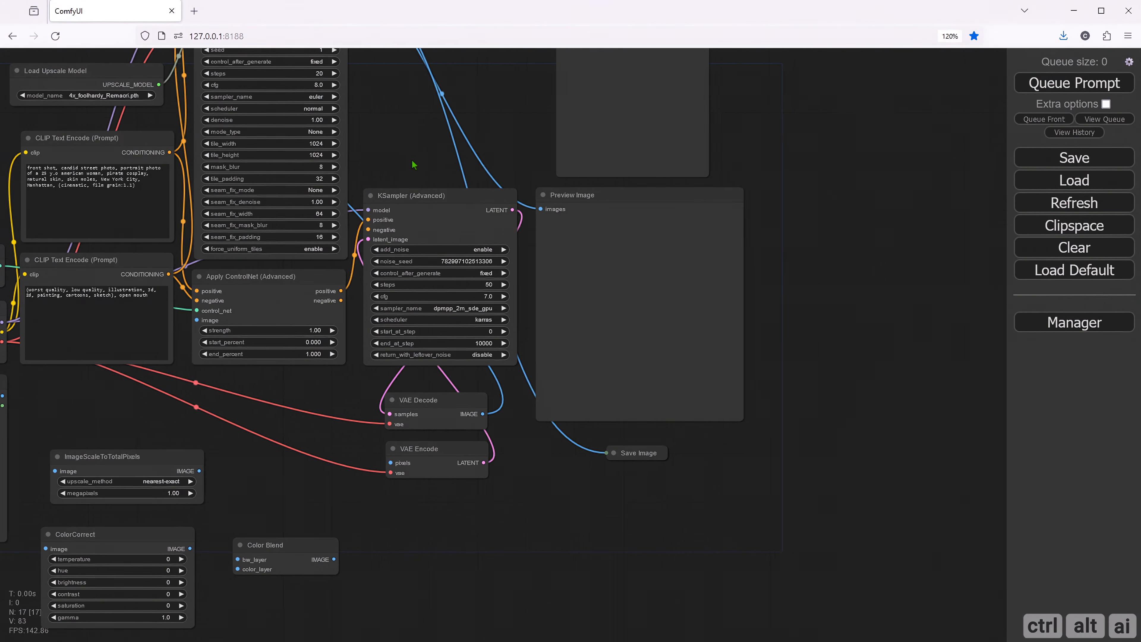
drag(367, 112, 457, 252)
drag(286, 112, 571, 546)
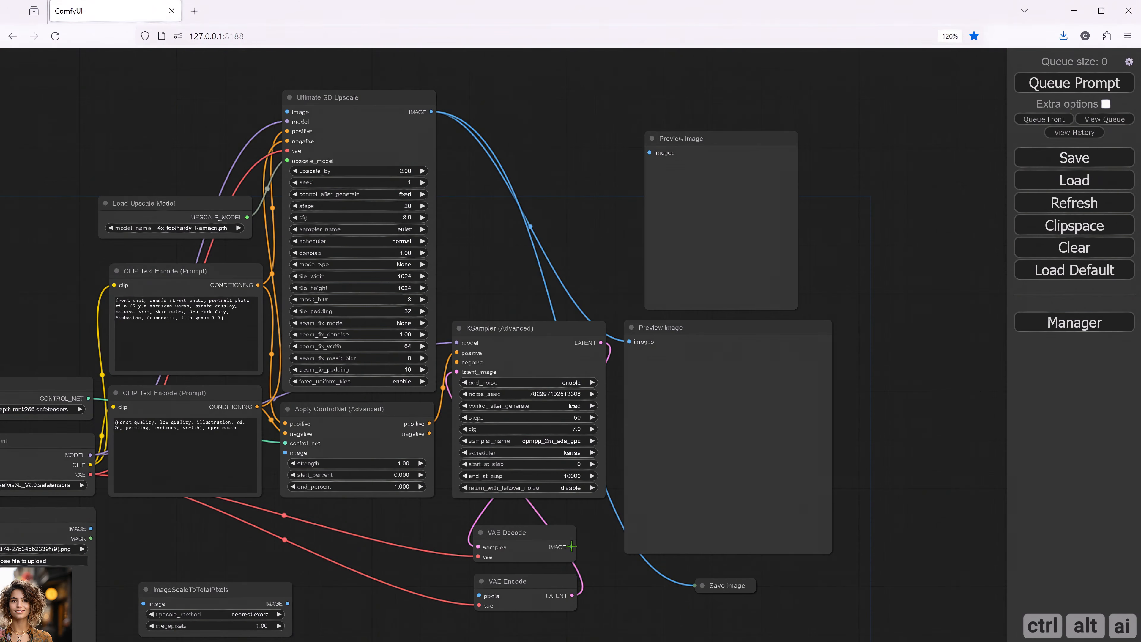
- Arrange ColorCorrect beside Load Image, VAE Decode above ImageScaleToTotalPixels, and Color Blend above VAE Encode
drag(615, 598, 624, 479)
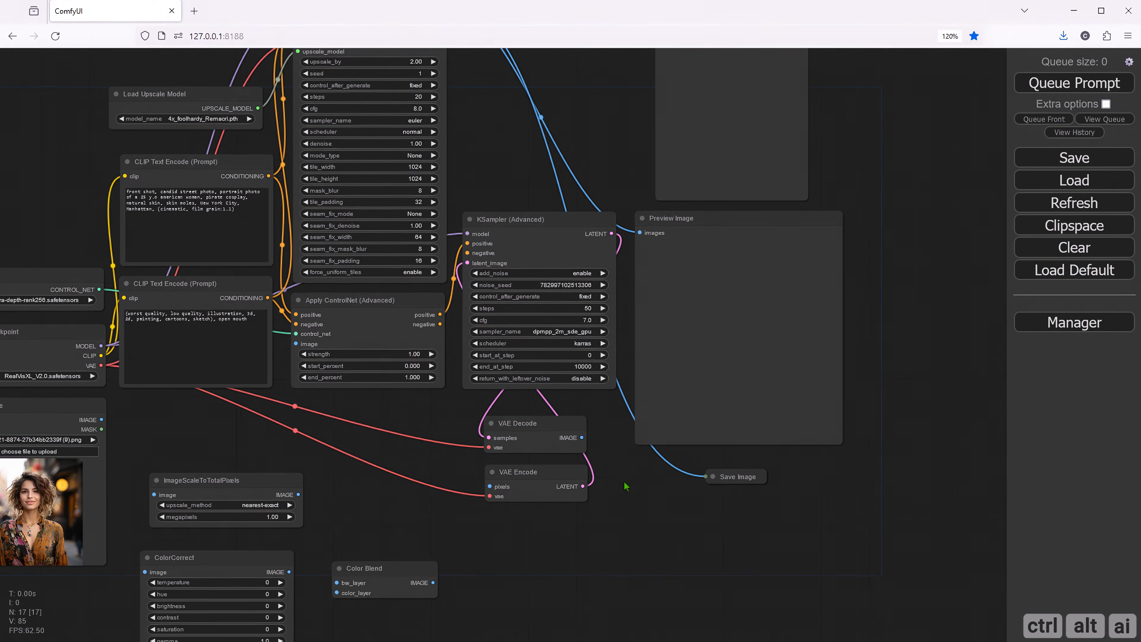
drag(347, 527, 353, 459)
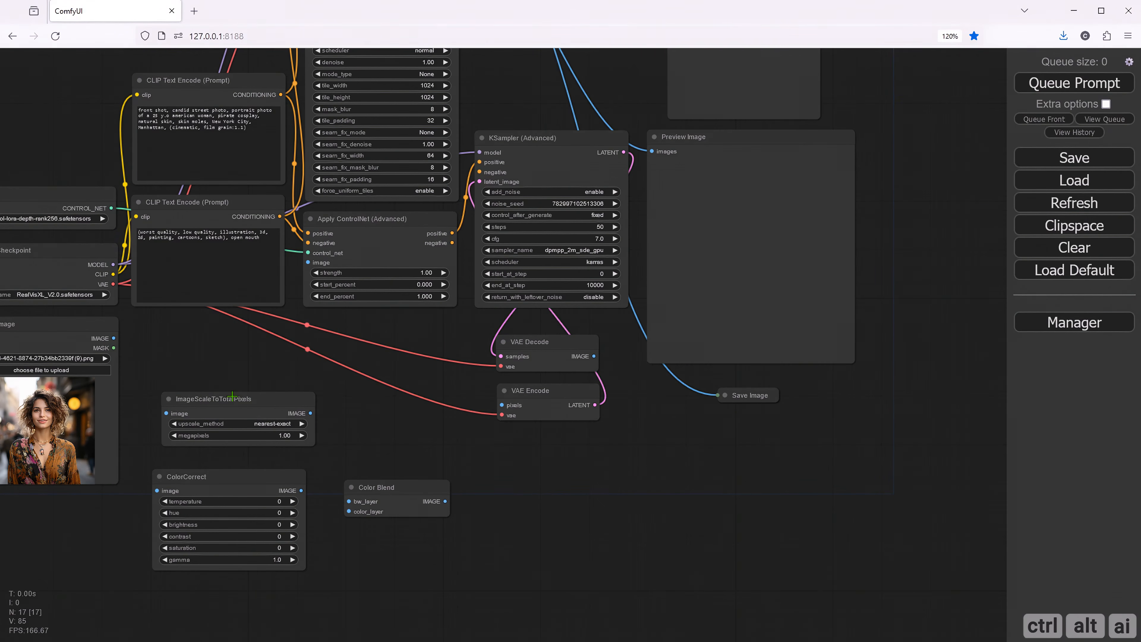
drag(247, 399, 390, 389)
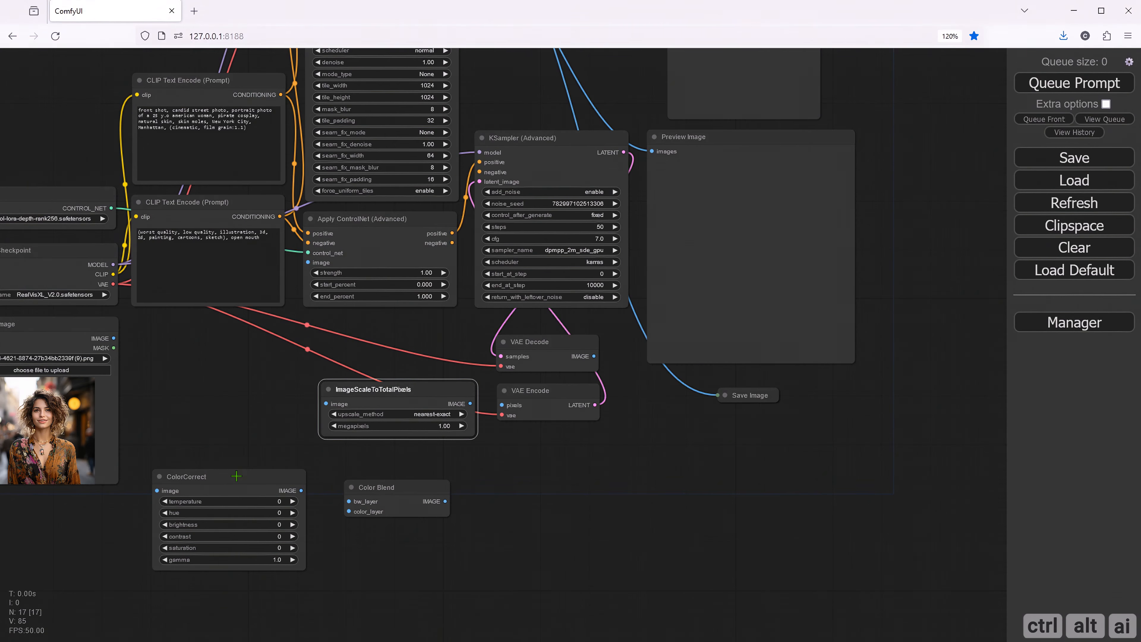
drag(235, 472, 212, 332)
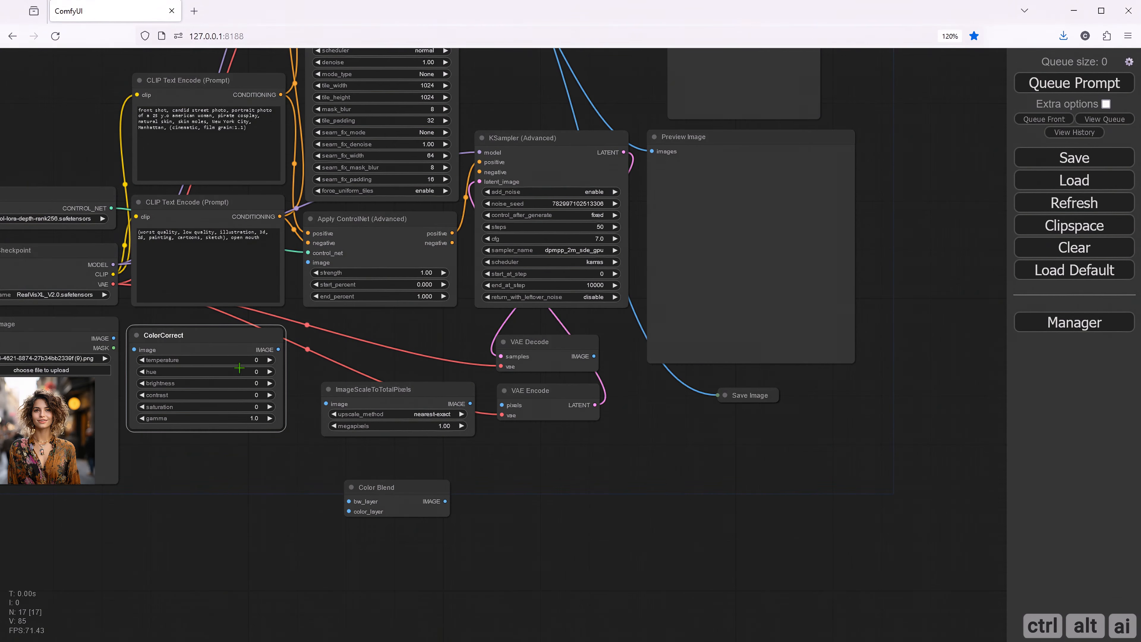
drag(530, 344, 364, 336)
drag(377, 390, 356, 383)
drag(396, 488, 548, 333)
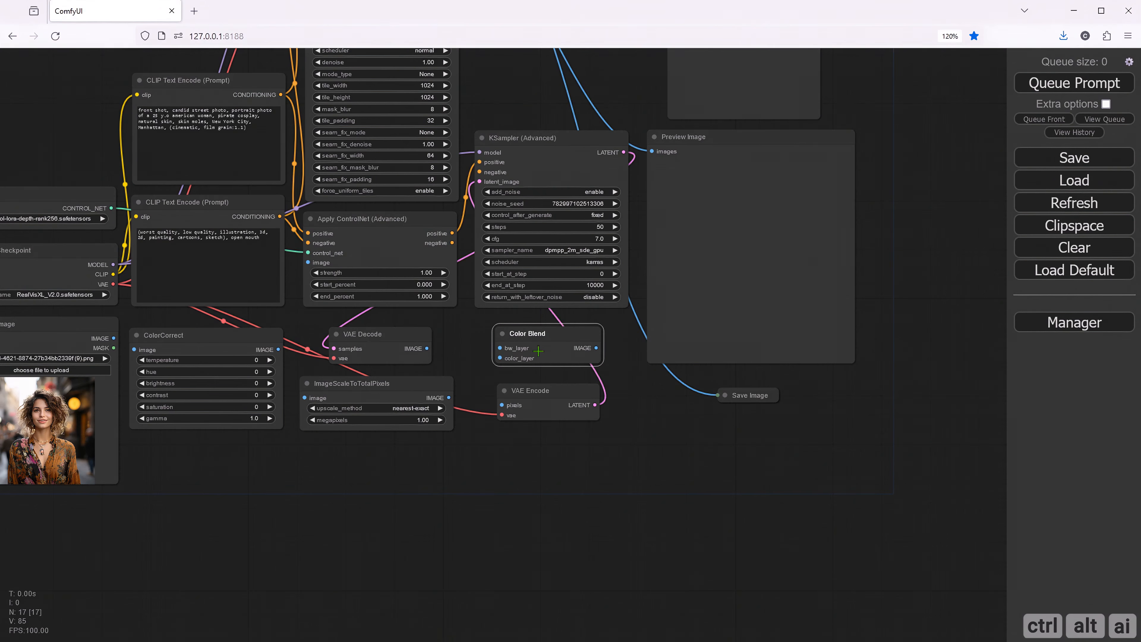
- Connect Load Image's IMAGE output to ColorCorrect, and ColorCorrect's IMAGE output to ImageScaleToTotalPixels
click(425, 472)
drag(373, 486, 535, 543)
drag(567, 268, 554, 210)
scroll(405, 557, up, 3)
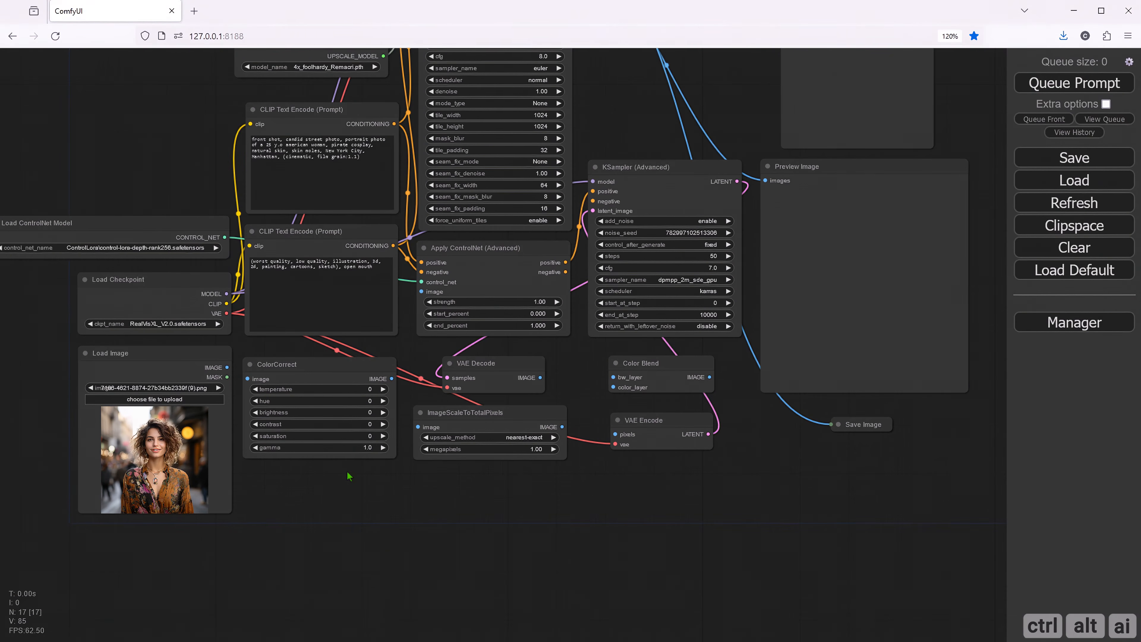
scroll(358, 499, up, 1)
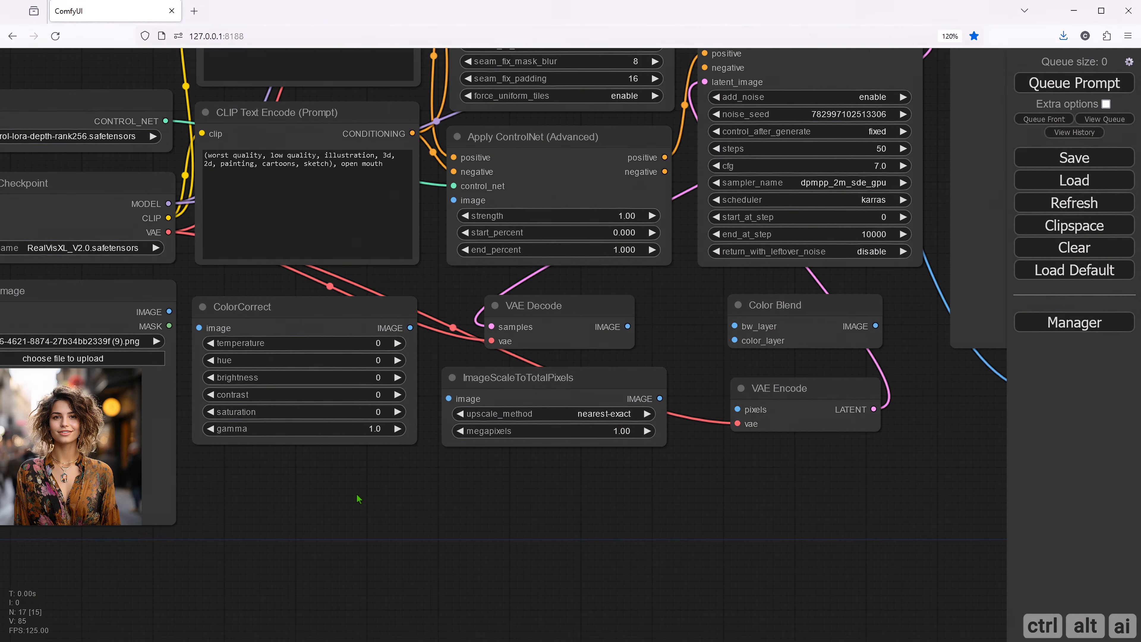
scroll(358, 499, down, 1)
scroll(359, 499, up, 2)
drag(354, 519, 333, 524)
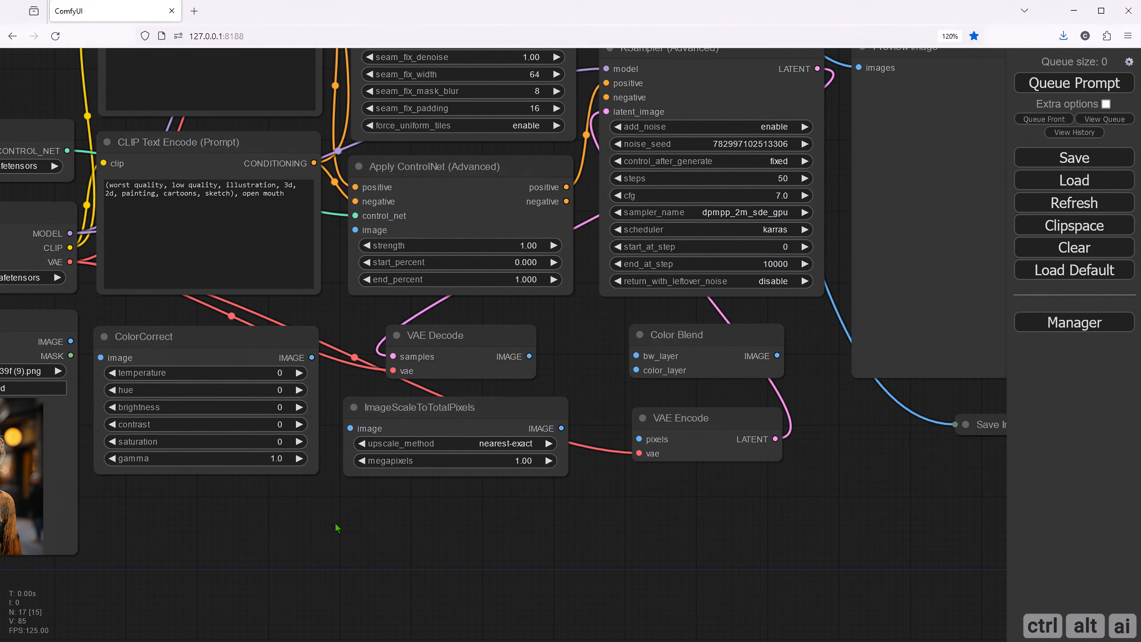
drag(174, 525, 378, 528)
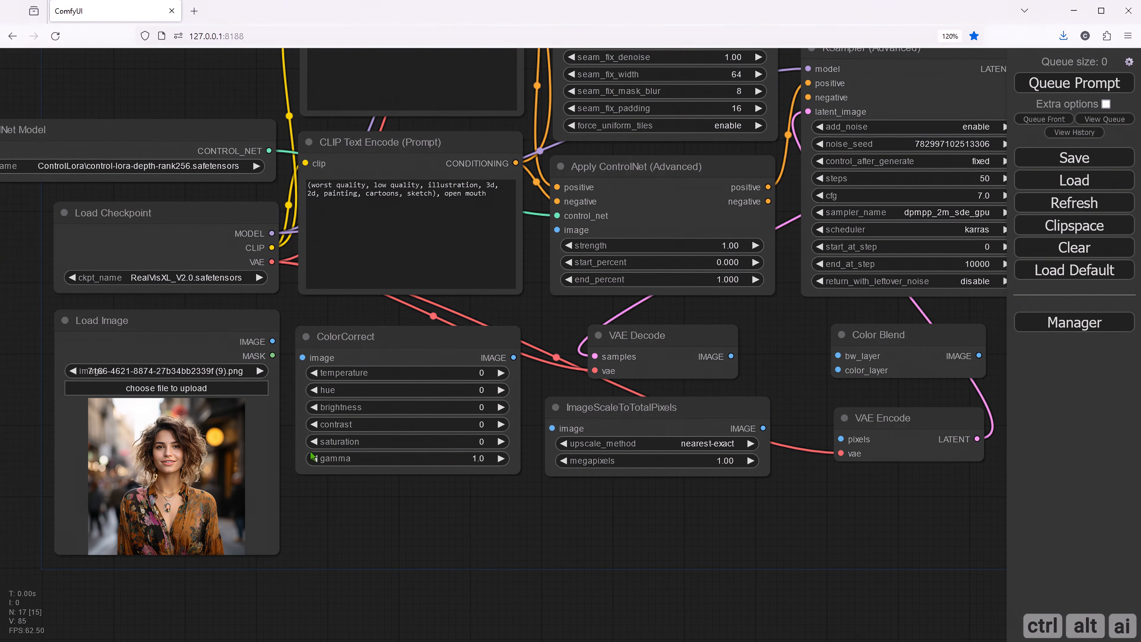
drag(271, 340, 301, 357)
drag(534, 458, 347, 482)
drag(322, 385, 364, 451)
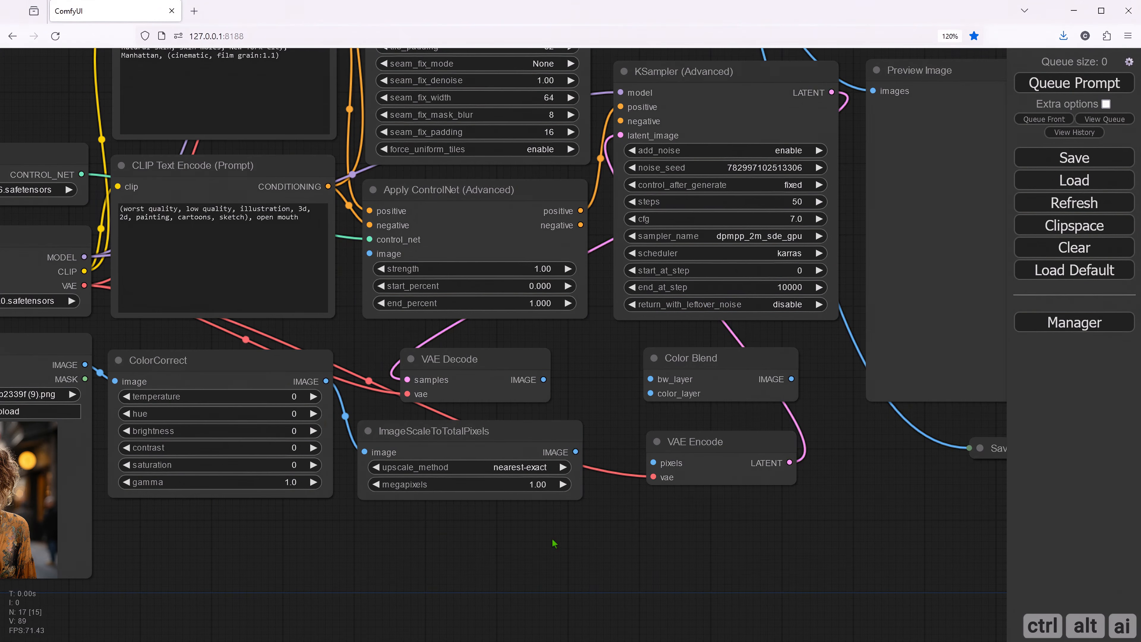
- Connect the ImageScaleToTotalPixels IMAGE output to Color Blend's bw_layer and to VAE Encode's pixels input
drag(567, 536, 407, 552)
drag(537, 376, 541, 377)
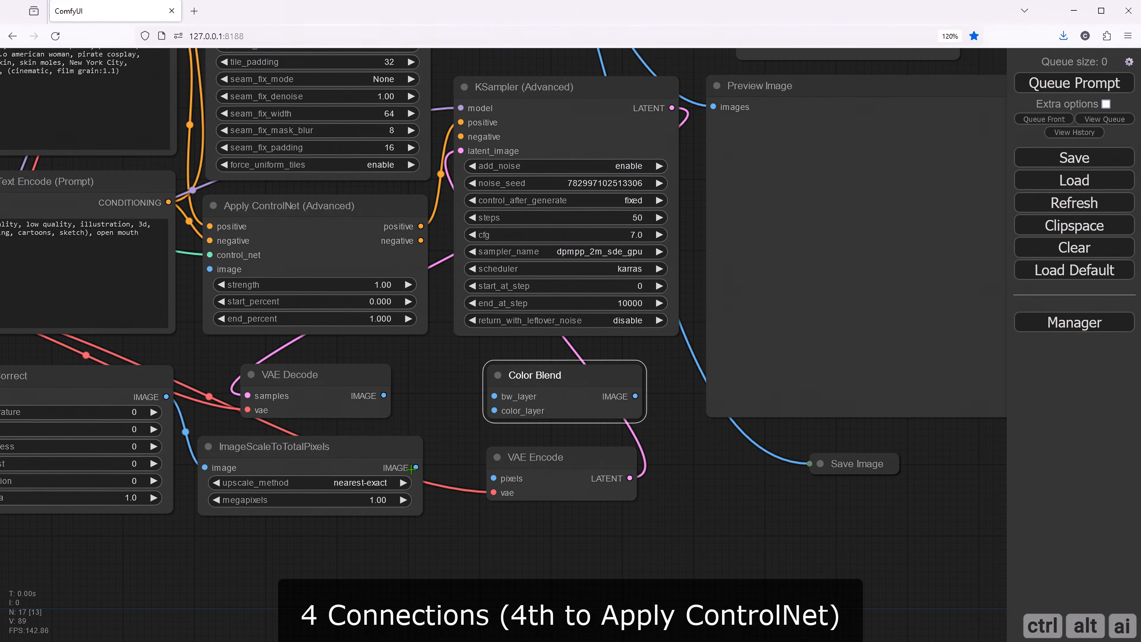
drag(413, 467, 494, 397)
drag(415, 468, 494, 477)
click(686, 493)
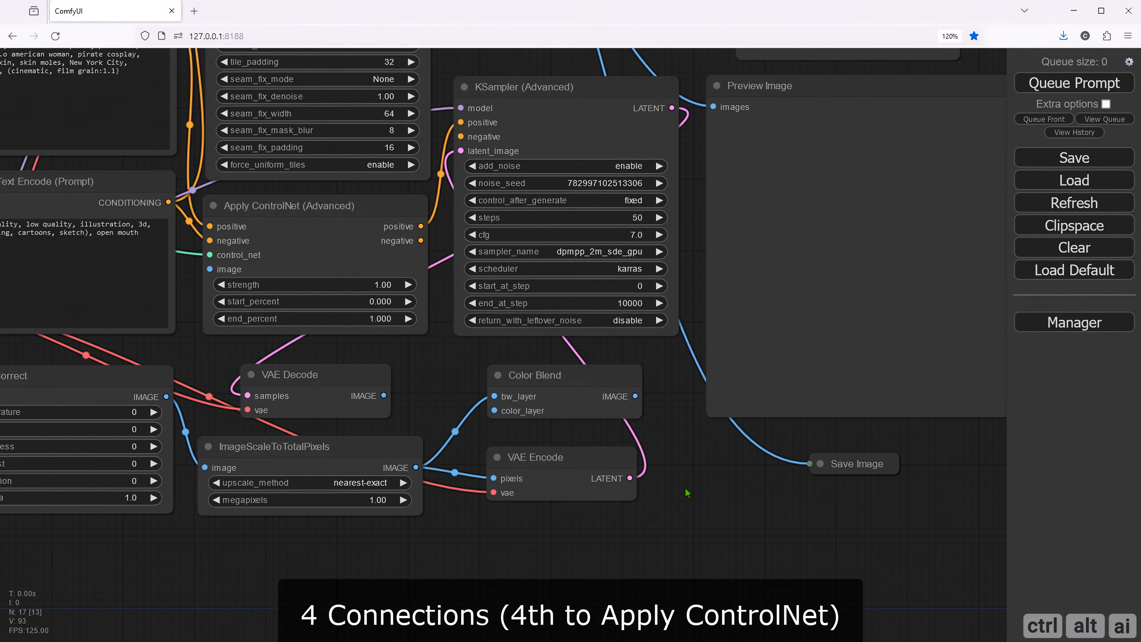
- Connect the ImageScaleToTotalPixels IMAGE output to the upper Preview Image node
scroll(686, 493, down, 3)
drag(683, 492, 460, 566)
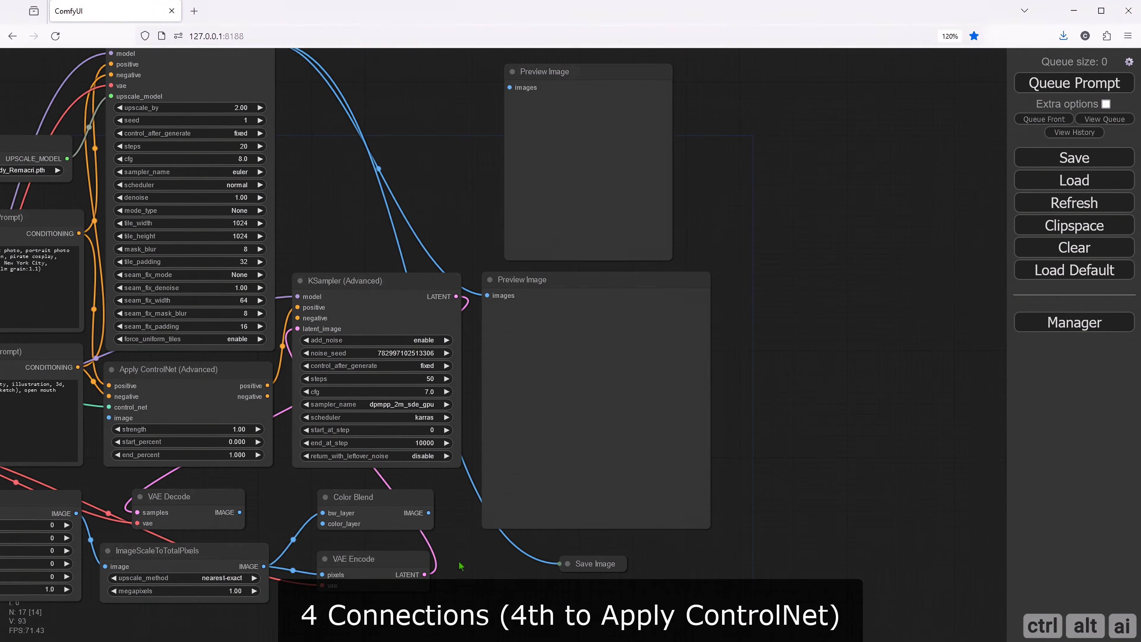
drag(267, 567, 510, 92)
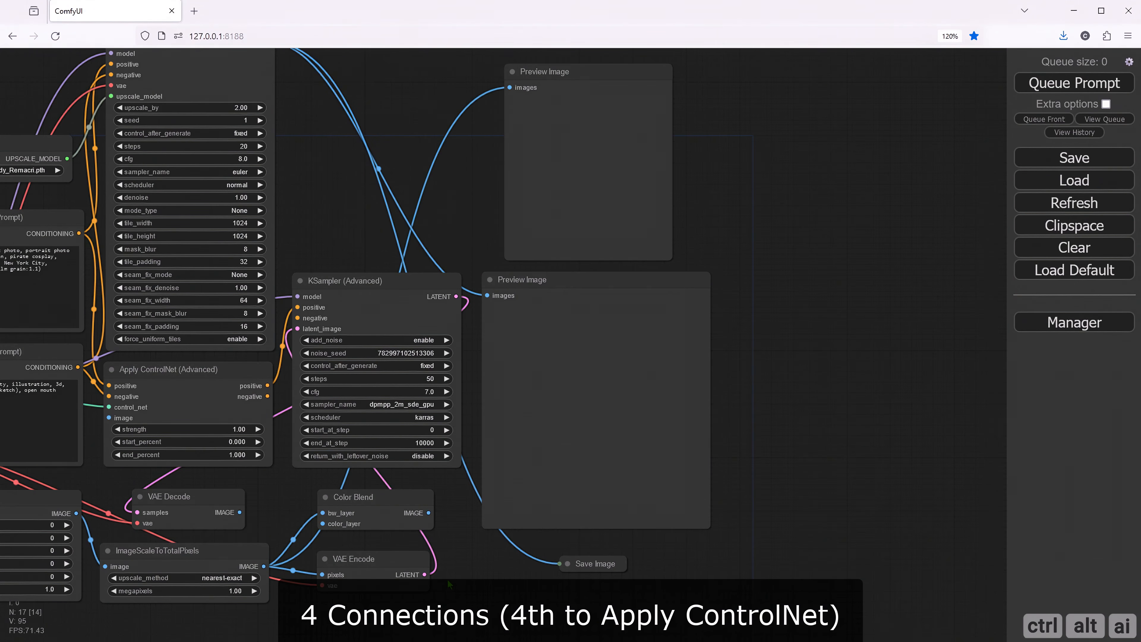
- Connect VAE Decode's IMAGE output to Color Blend's color_layer input
drag(402, 605, 510, 566)
scroll(309, 460, up, 3)
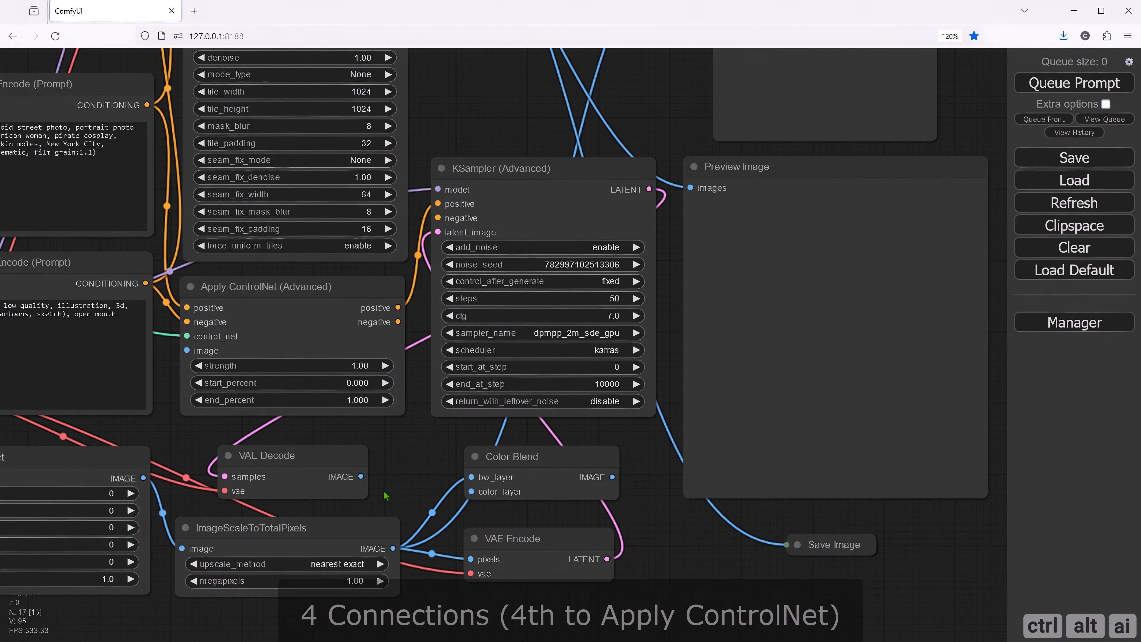
drag(399, 494, 360, 492)
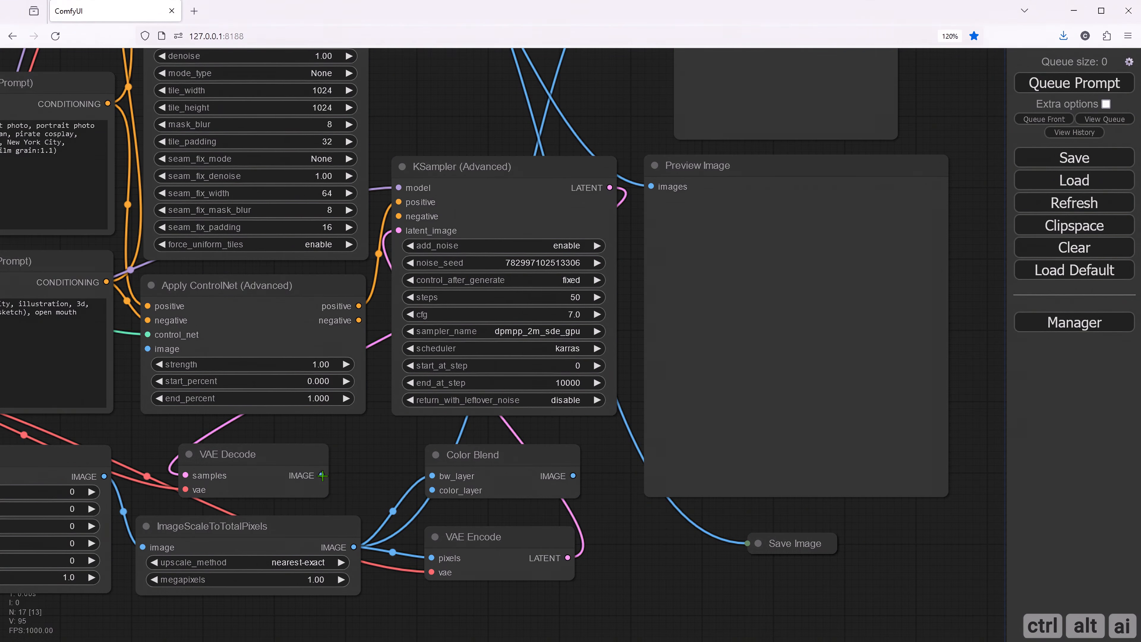
drag(322, 475, 432, 490)
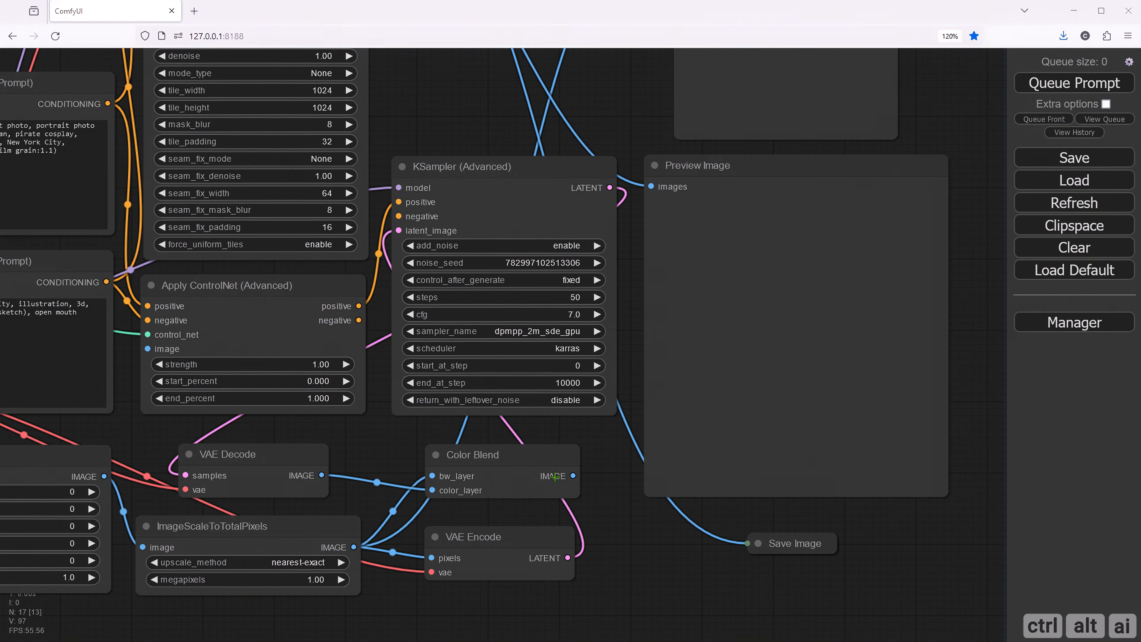
scroll(405, 442, down, 5)
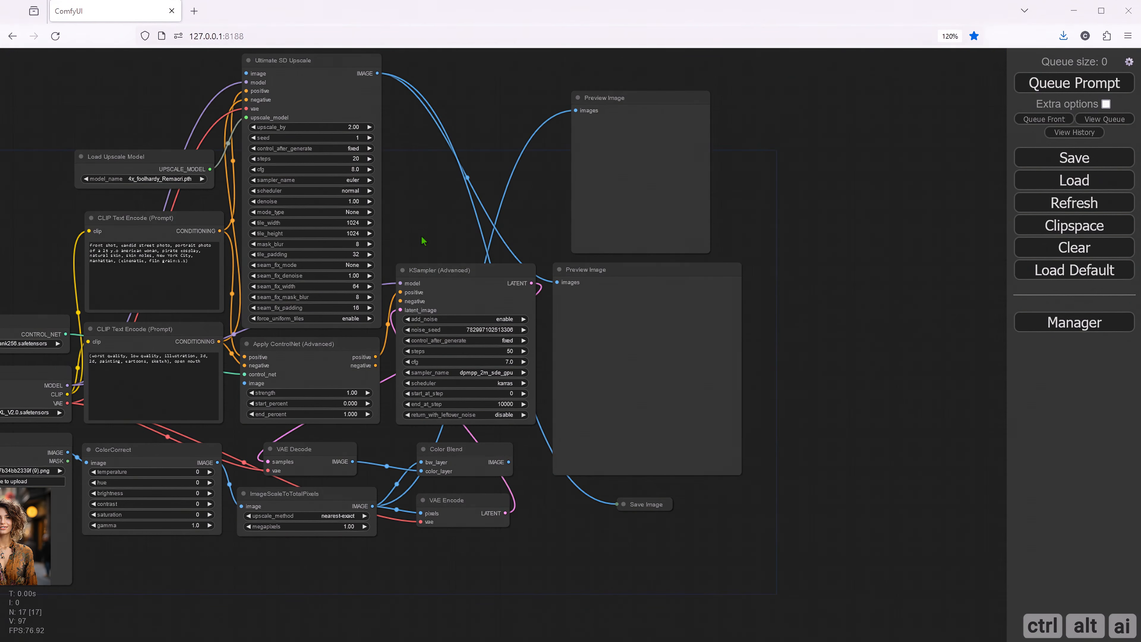
- Connect Color Blend's IMAGE output to the image input of Ultimate SD Upscale
drag(425, 241, 398, 286)
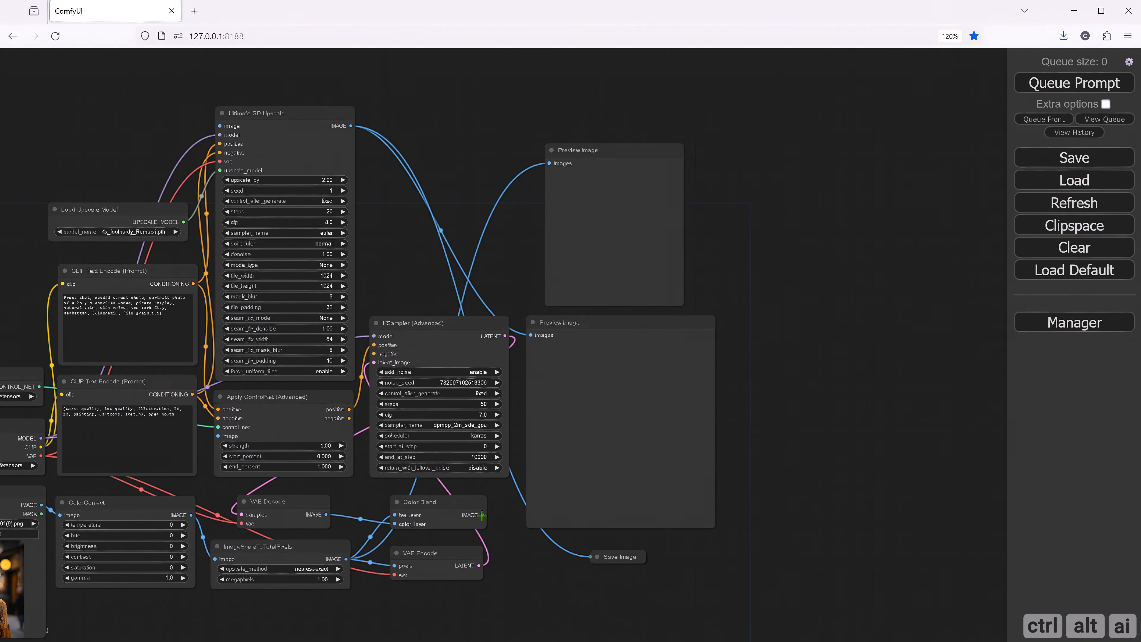
drag(481, 515, 219, 126)
- Set the Load Checkpoint node's model to sd_xl_base_1.0.safetensors
scroll(162, 498, up, 4)
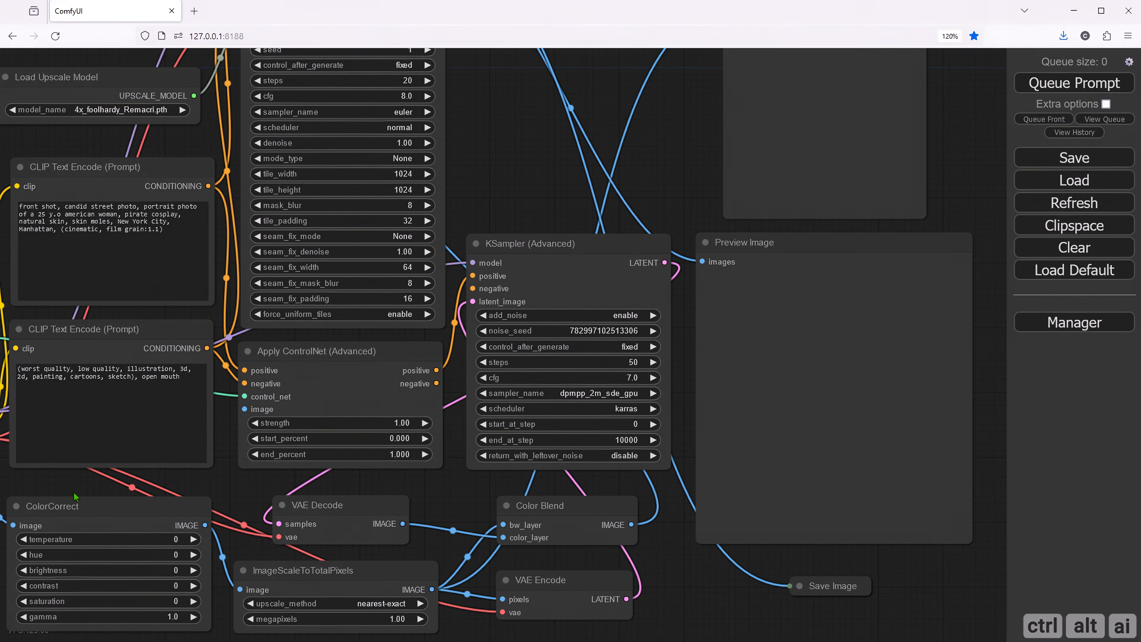
drag(75, 495, 391, 423)
click(252, 383)
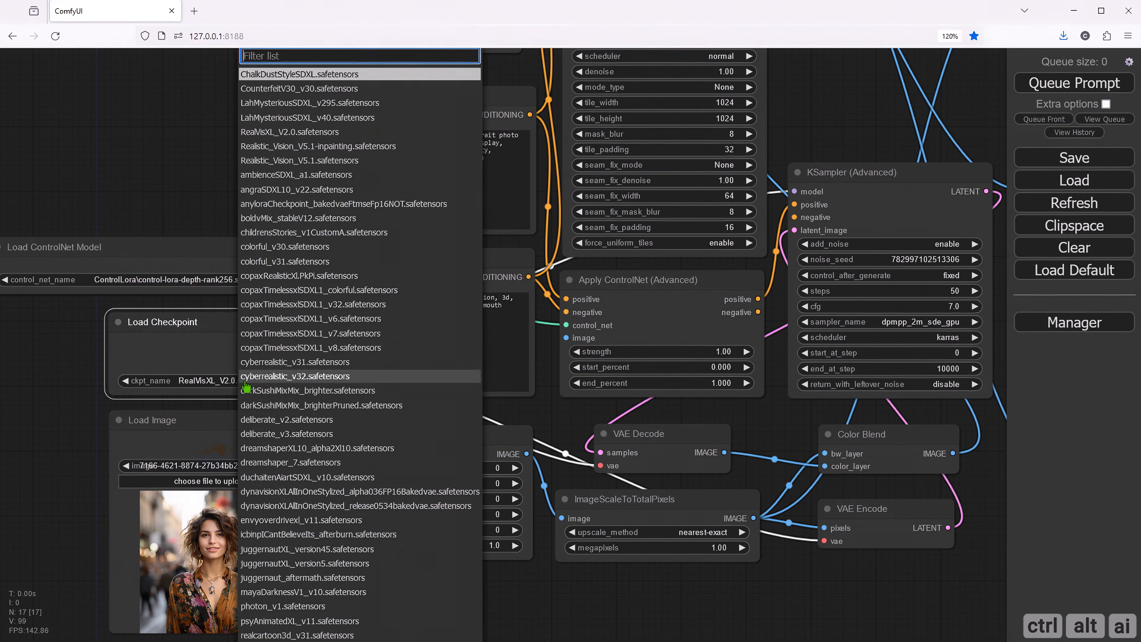
scroll(288, 400, down, 5)
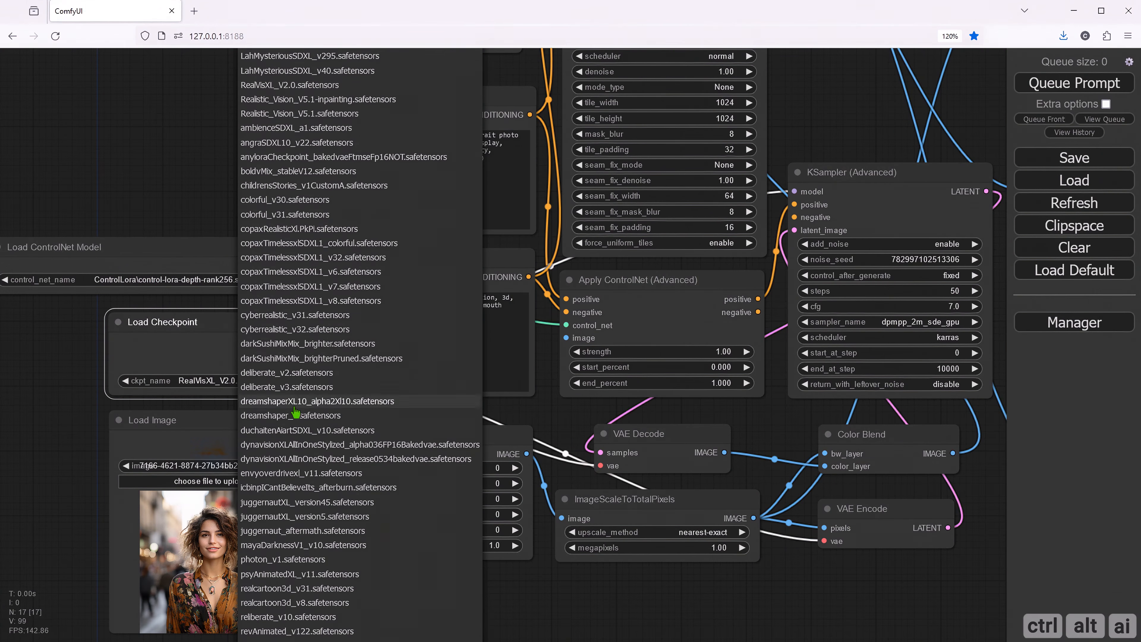
scroll(300, 431, down, 4)
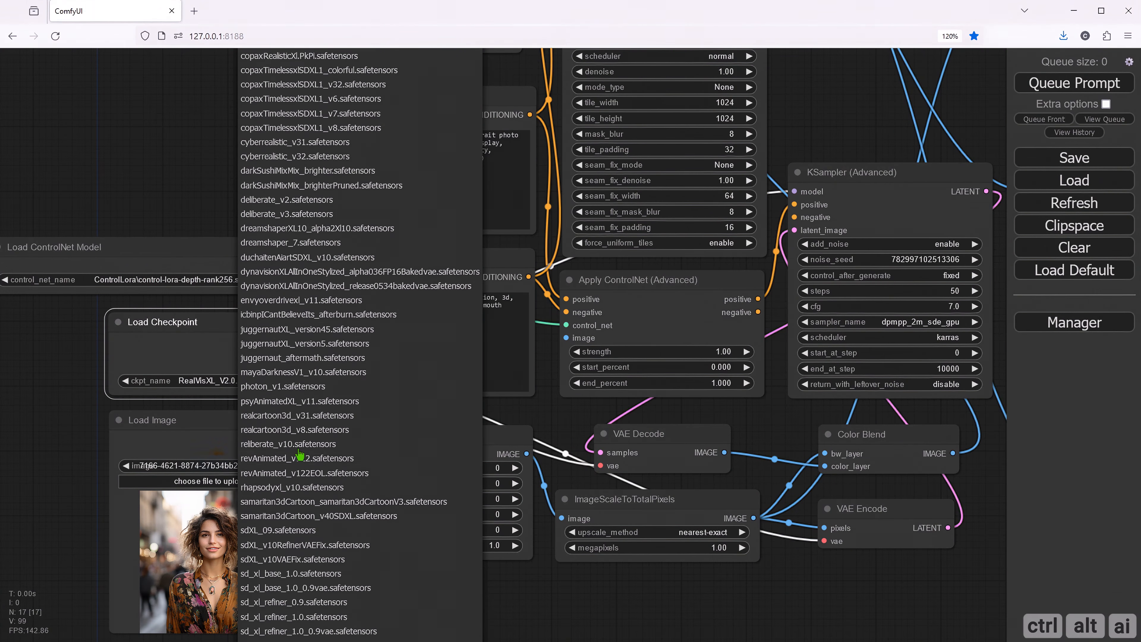
click(295, 578)
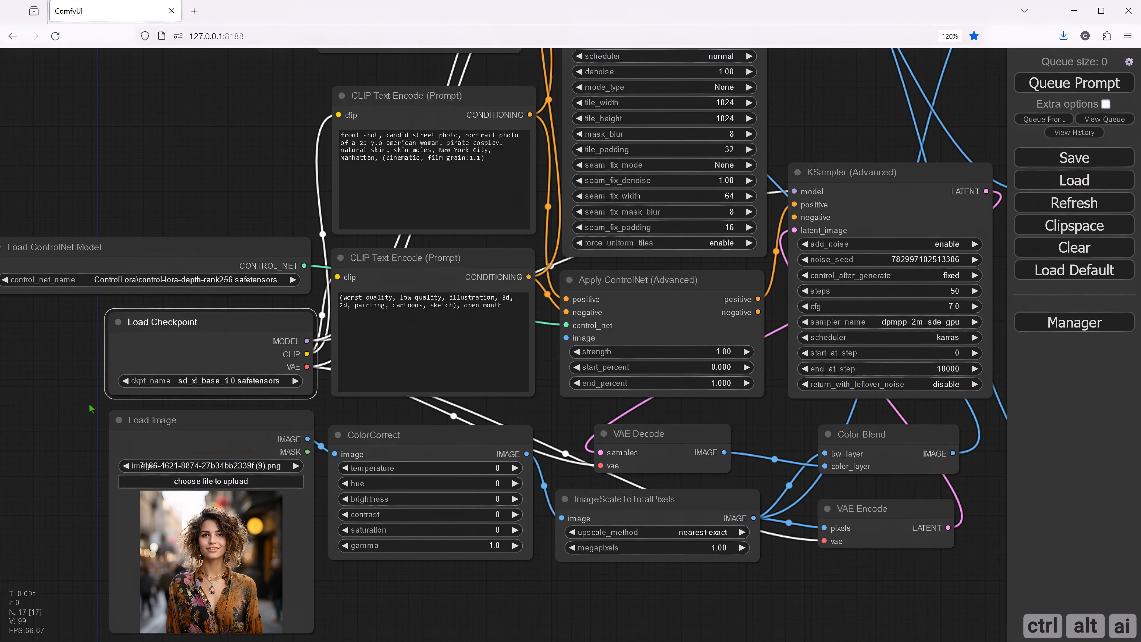
- Set the Load ControlNet Model node to control-lora-recolor-rank256.safetensors from the ControlLora folder
drag(74, 364, 169, 431)
click(244, 352)
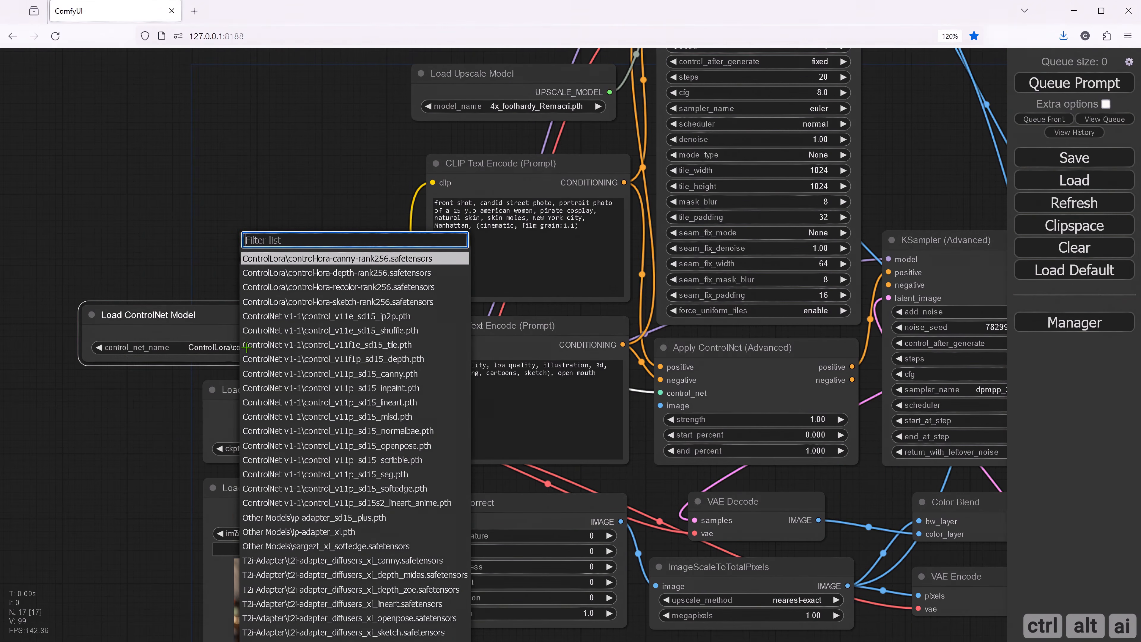
click(333, 289)
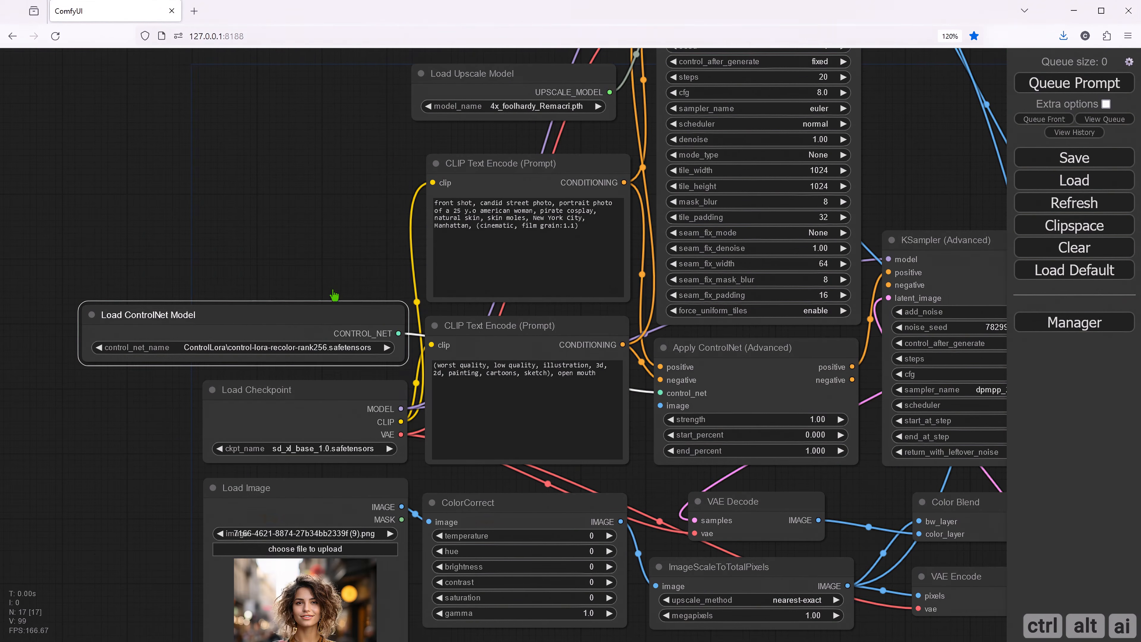
click(311, 278)
- Set the Load Upscale Model node to 4x-UltraSharp.pth
drag(347, 246, 233, 324)
drag(244, 266, 147, 313)
click(322, 233)
click(323, 235)
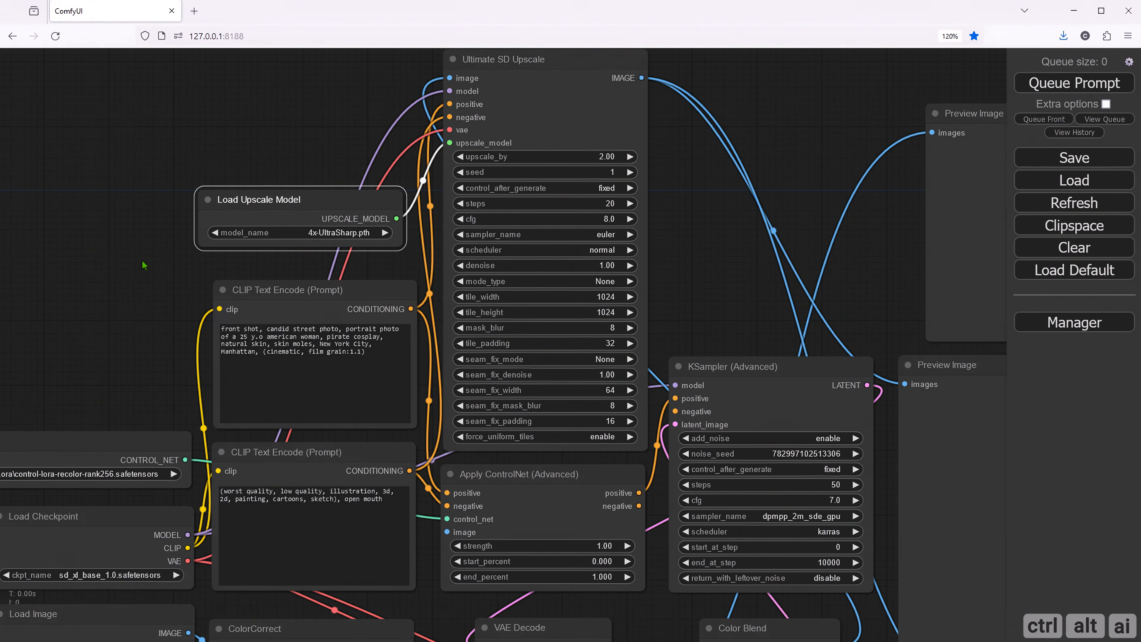
click(145, 266)
- Set upscale_by in the Ultimate SD Upscale node to 1
click(608, 156)
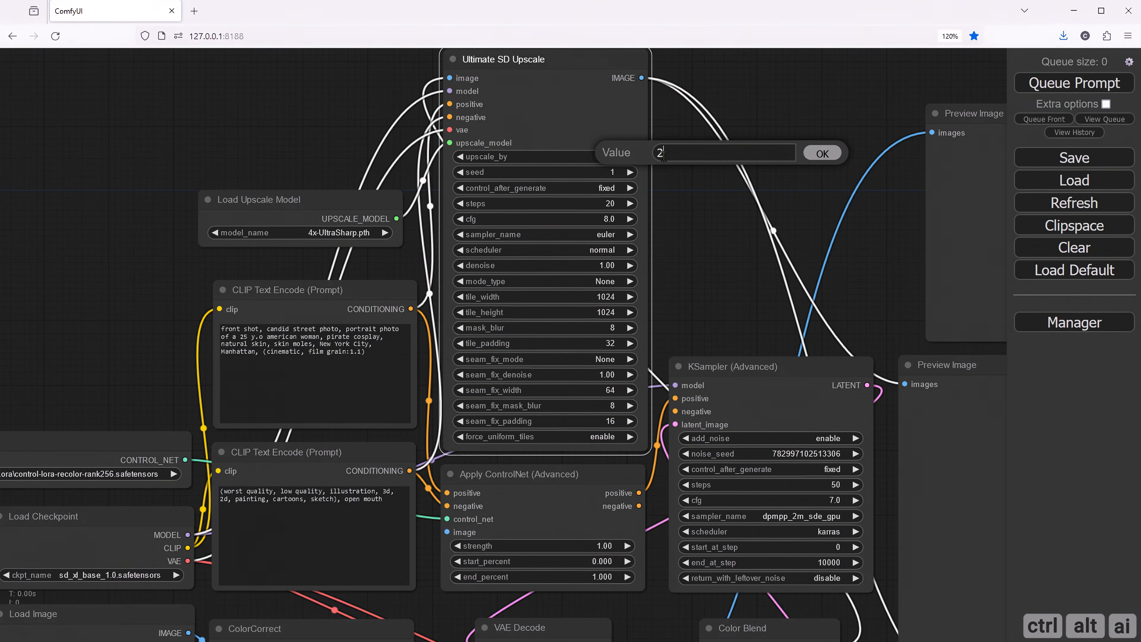
text(1)
click(822, 152)
click(695, 259)
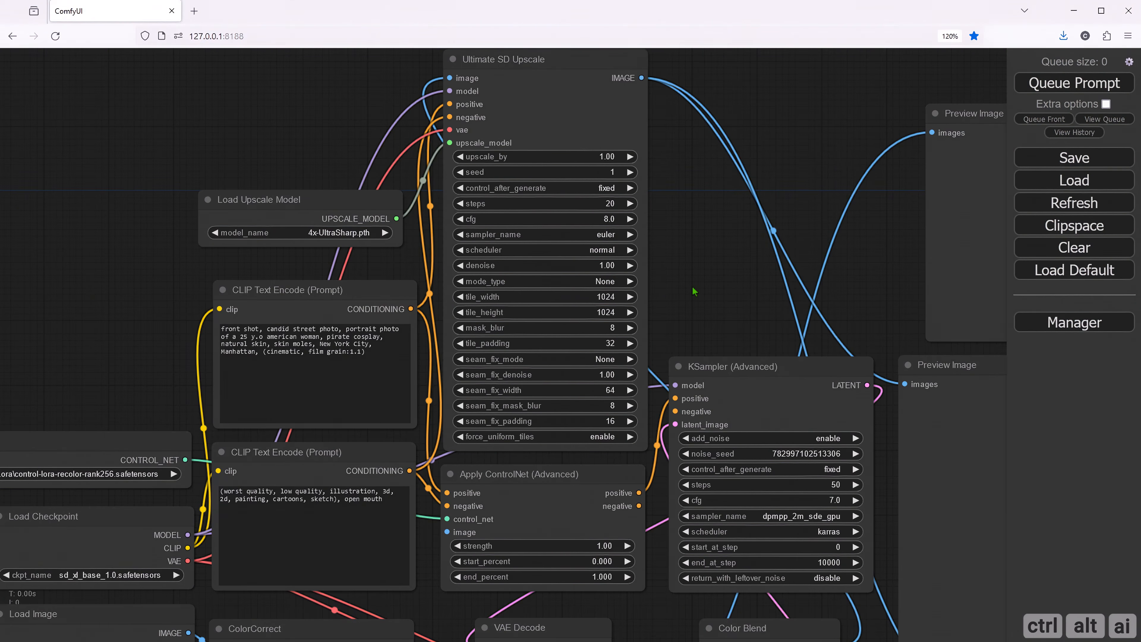
- Load the black-and-white abstract image from the BW folder into the Load Image node
mouse_move(692, 288)
mouse_down()
mouse_move(618, 199)
mouse_move(627, 170)
mouse_up()
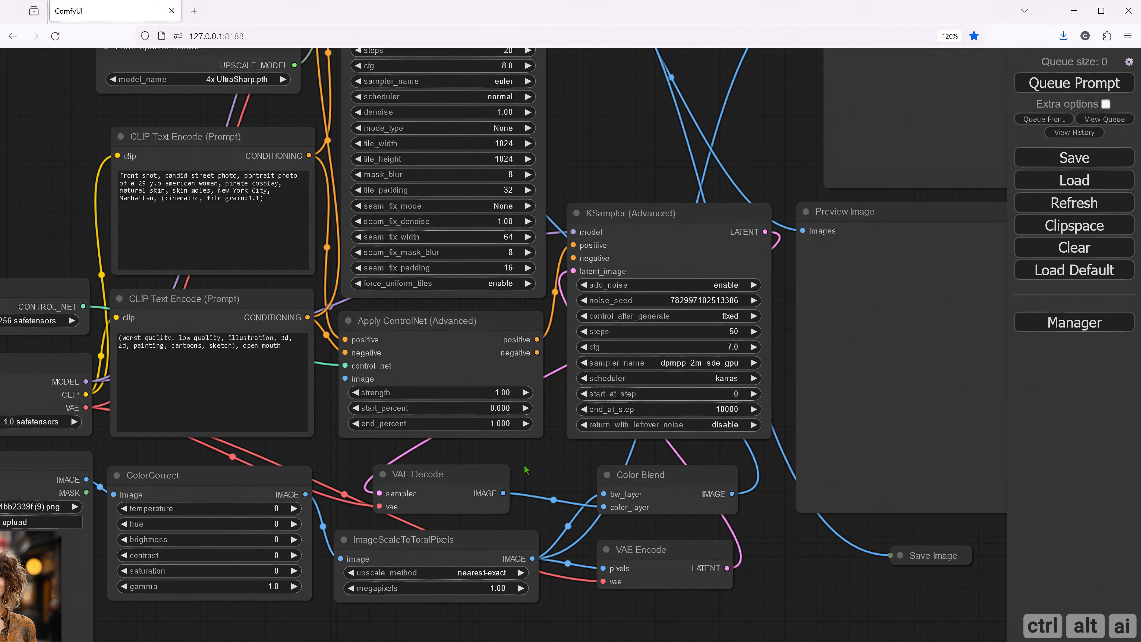
drag(524, 466, 512, 450)
drag(819, 538, 776, 515)
mouse_move(401, 612)
mouse_down()
mouse_move(519, 440)
mouse_move(592, 426)
mouse_up()
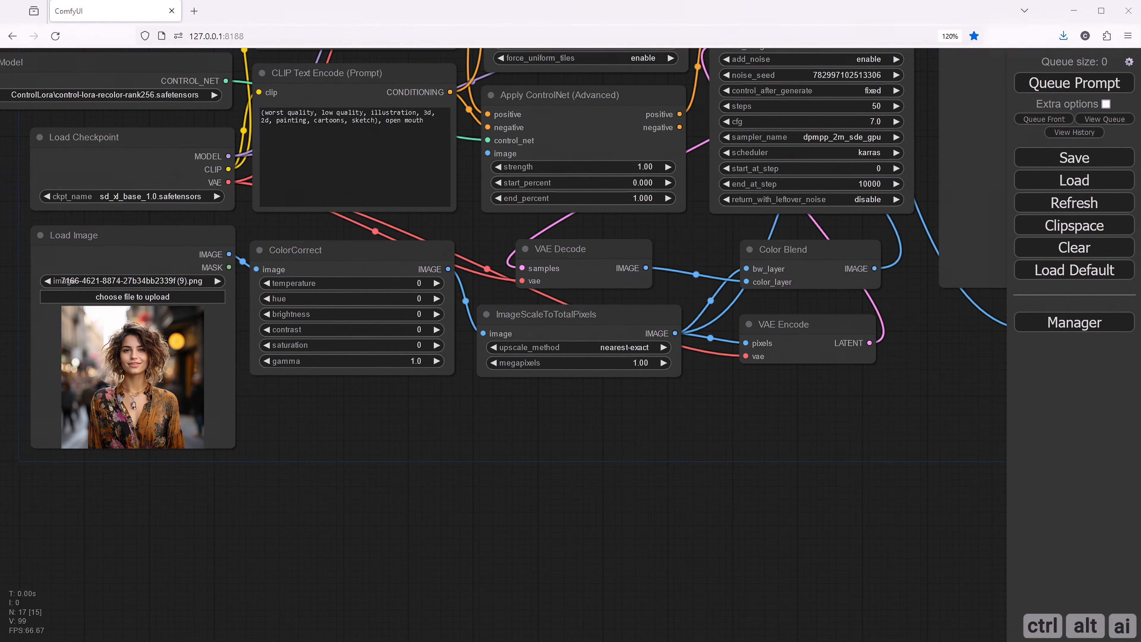
drag(482, 436, 334, 466)
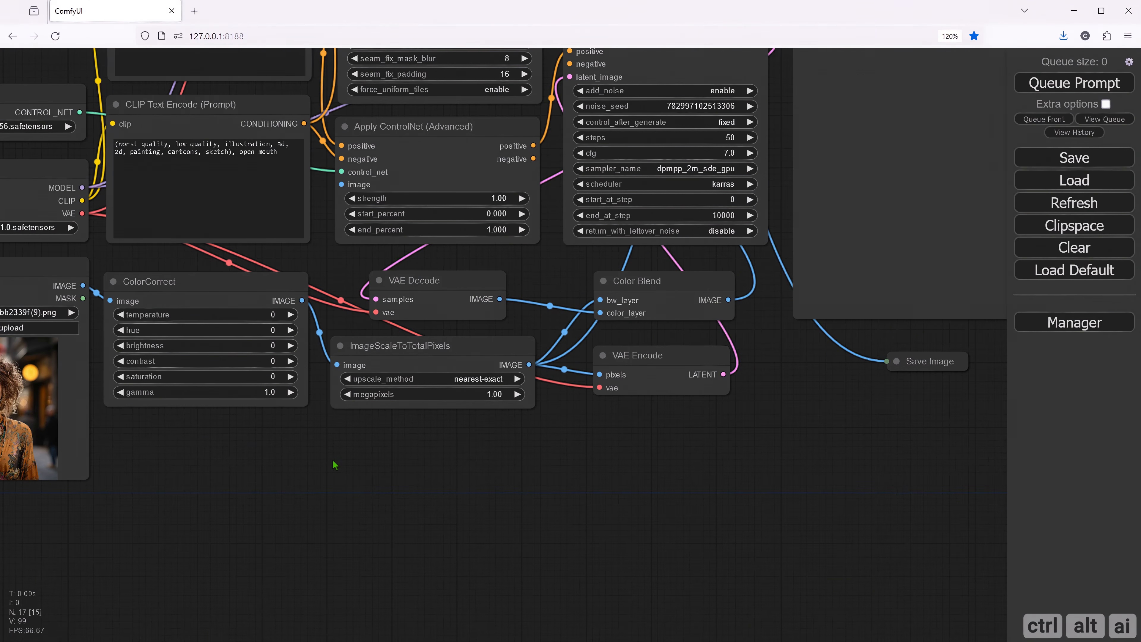
drag(144, 438, 252, 440)
drag(330, 447, 437, 448)
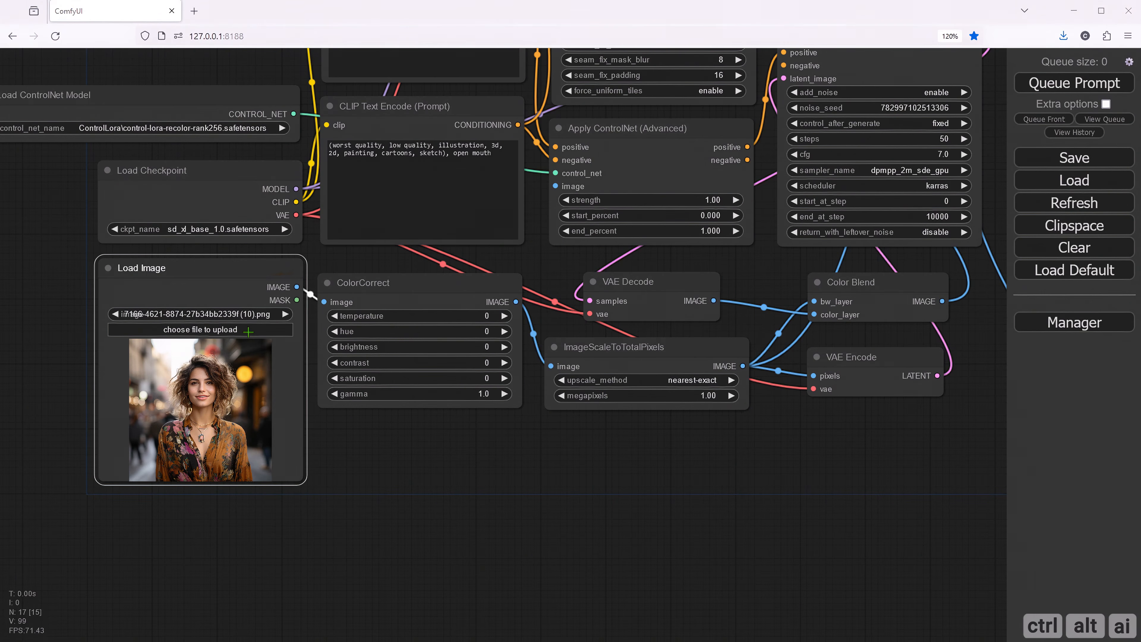
click(248, 332)
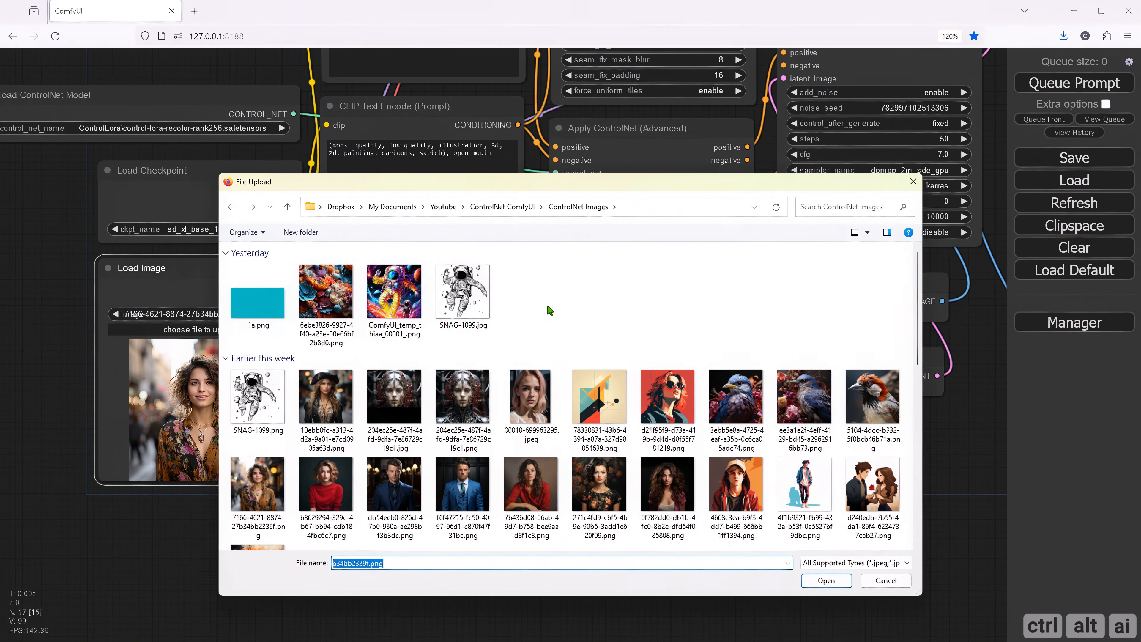
click(549, 310)
scroll(549, 310, down, 5)
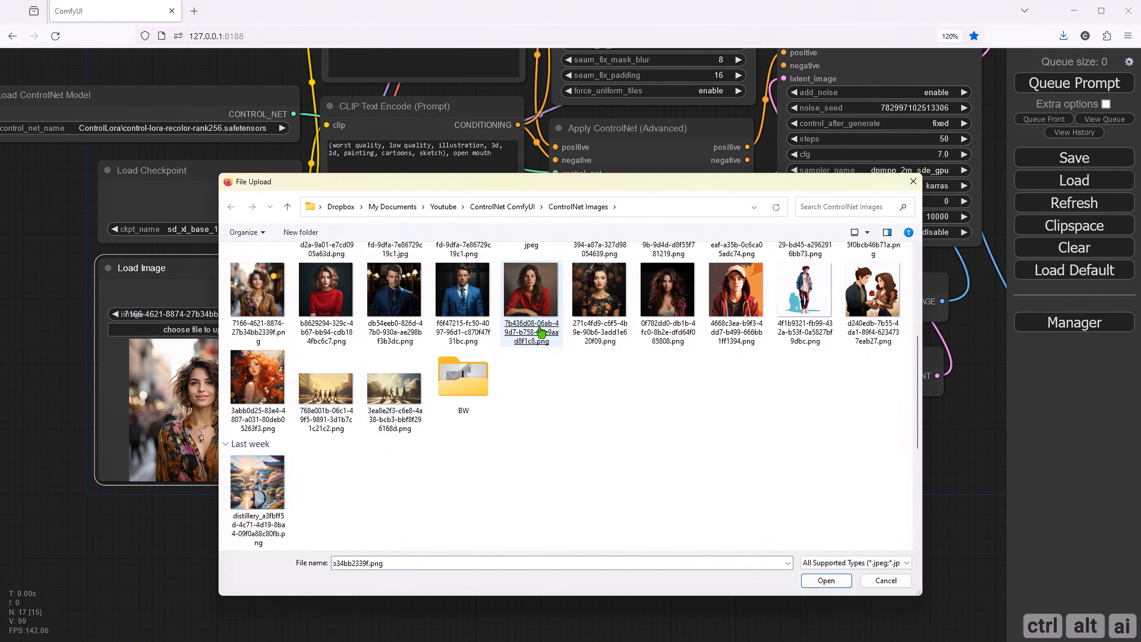
double_click(462, 382)
double_click(258, 291)
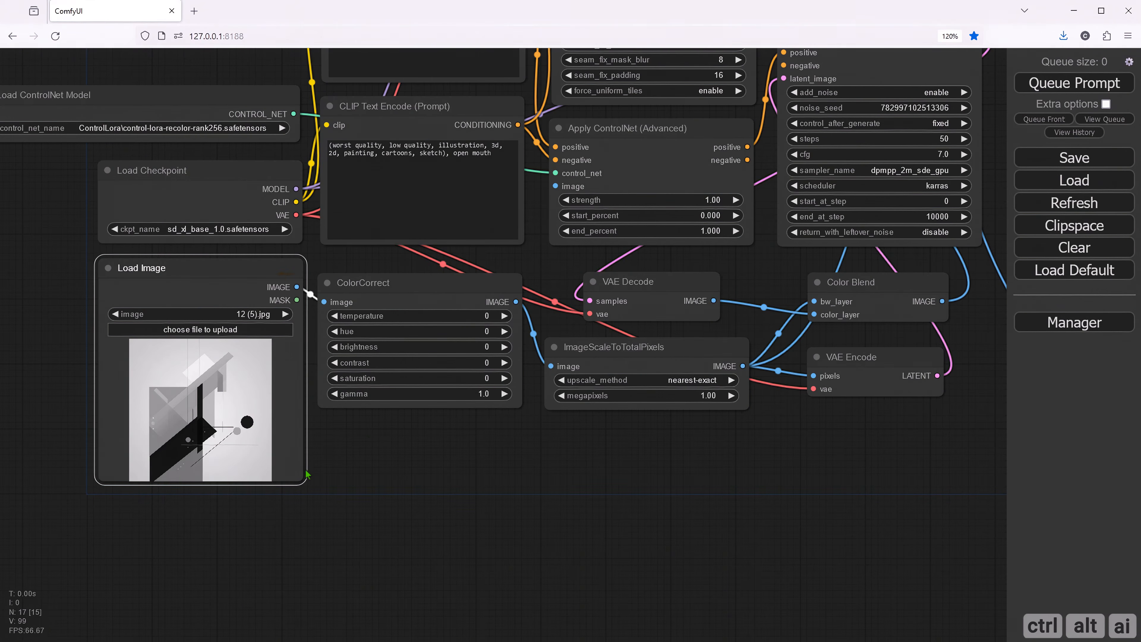
click(387, 469)
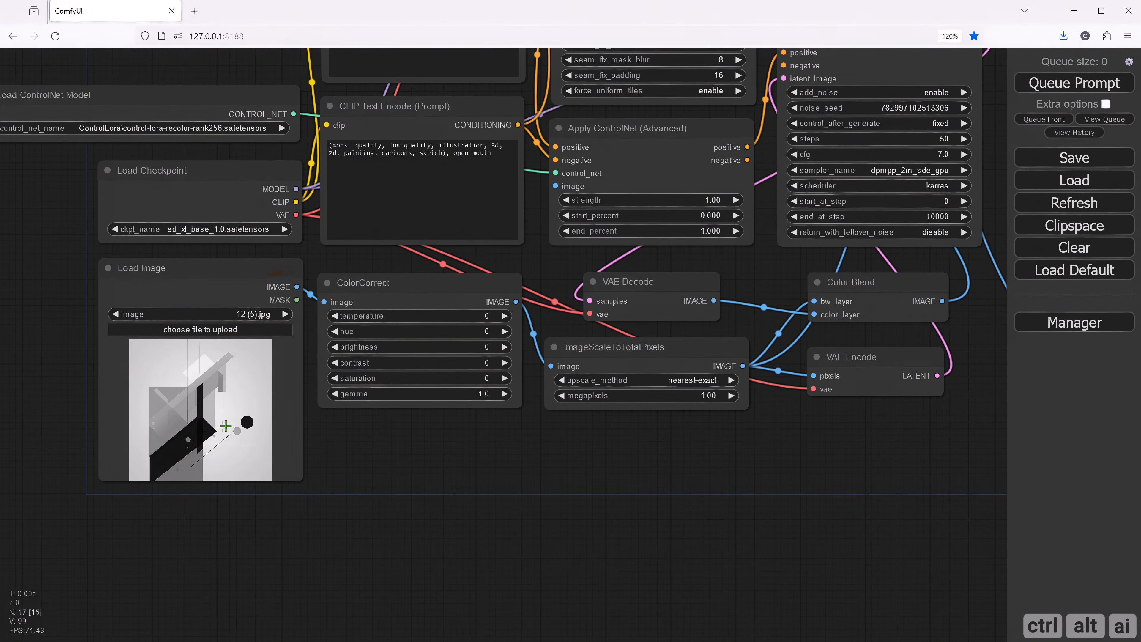
- Detach ColorCorrect's IMAGE link from ImageScaleToTotalPixels, feed it into a new Preview Image node, and place that node below ColorCorrect
drag(390, 447, 312, 459)
click(435, 415)
click(500, 468)
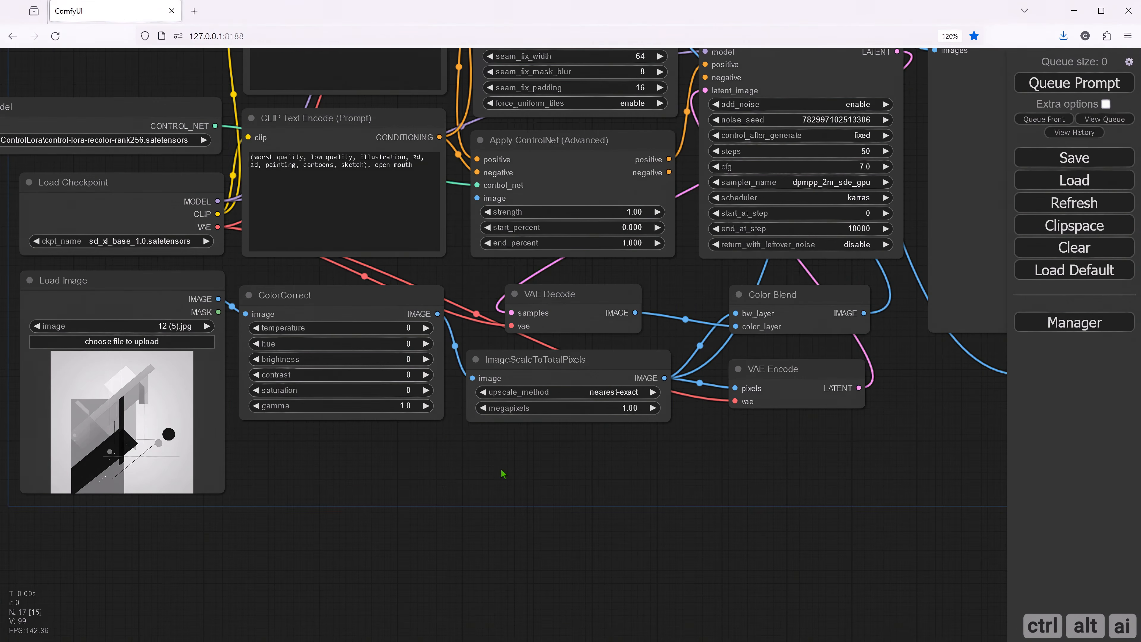
drag(500, 470, 436, 418)
drag(407, 327, 423, 438)
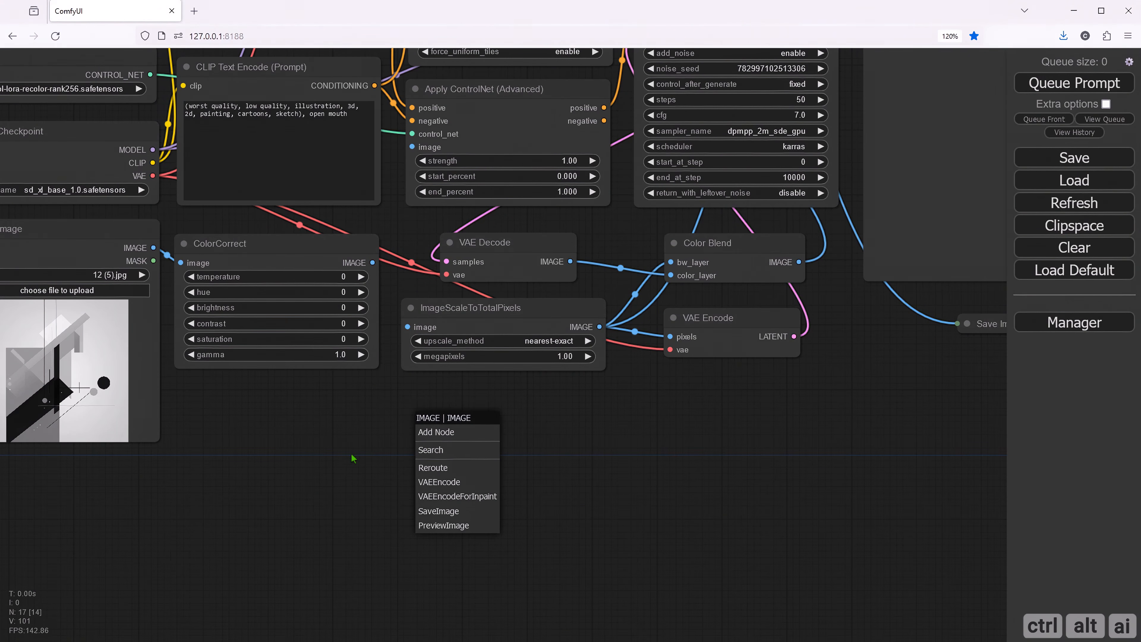
click(443, 525)
drag(359, 460, 452, 453)
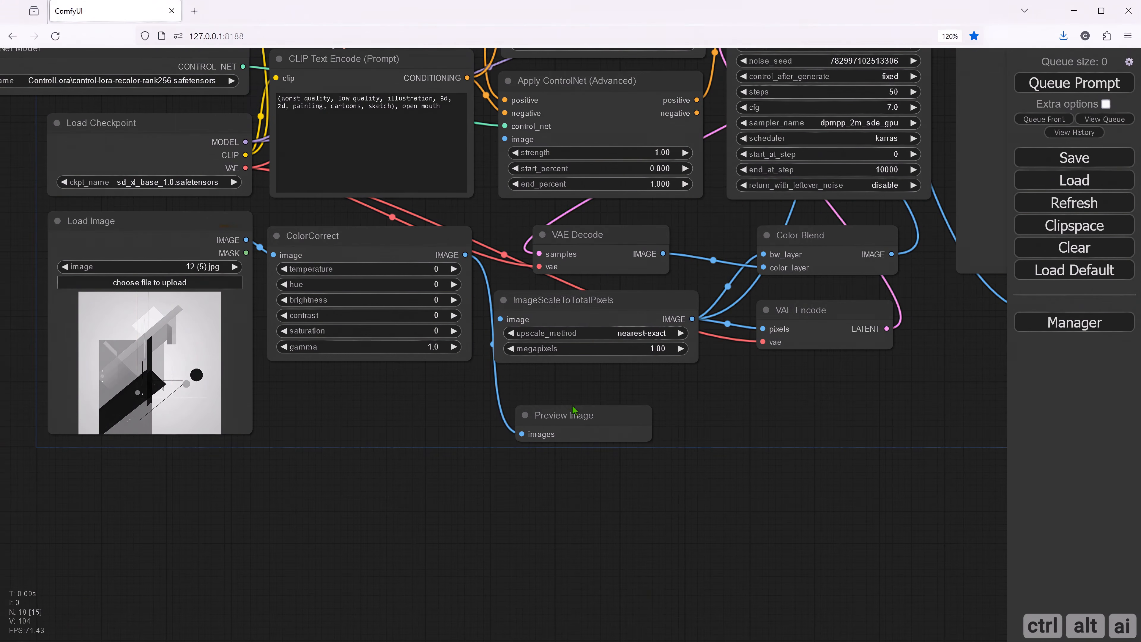
drag(572, 409, 388, 400)
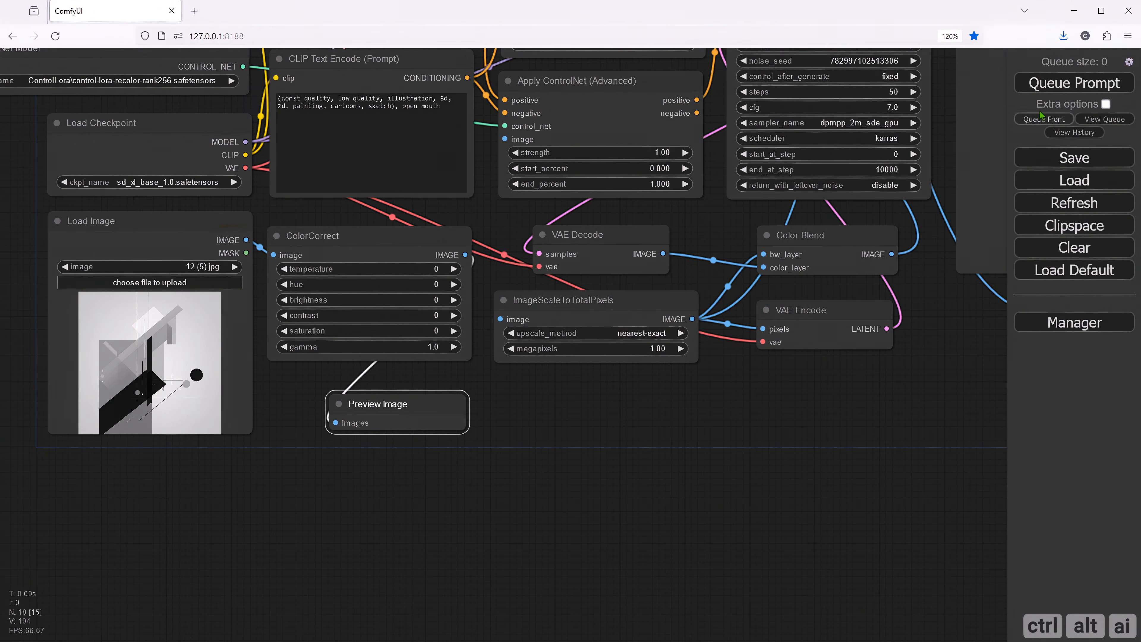
- Queue the prompt and enlarge the Preview Image node beneath ColorCorrect to inspect the result
click(1048, 88)
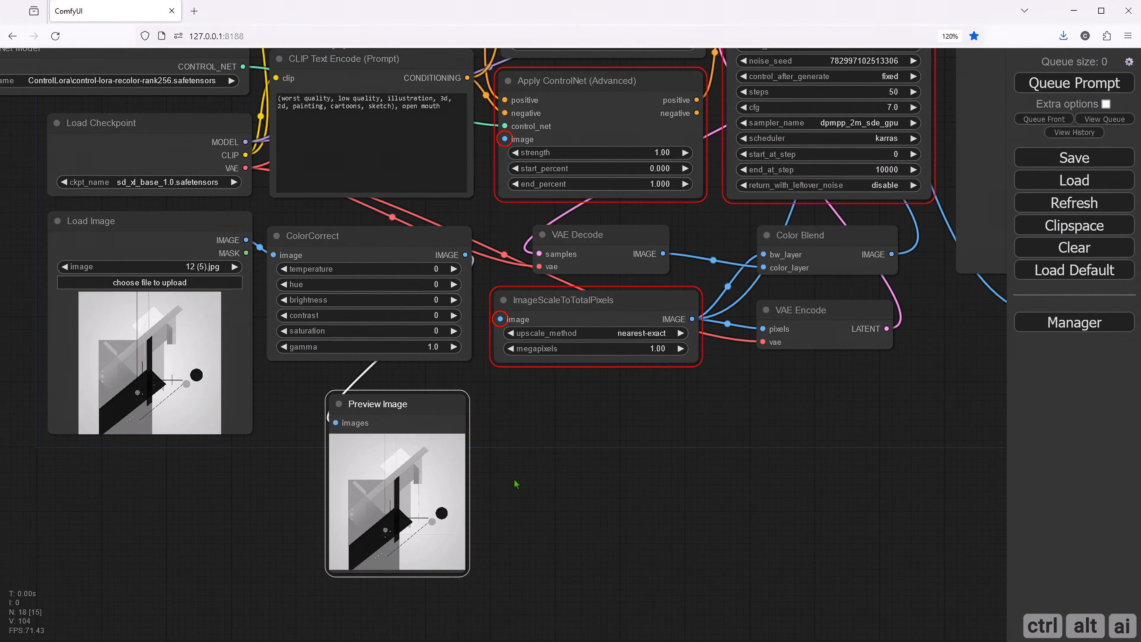
drag(513, 447, 554, 334)
drag(445, 296, 413, 269)
drag(477, 435, 618, 570)
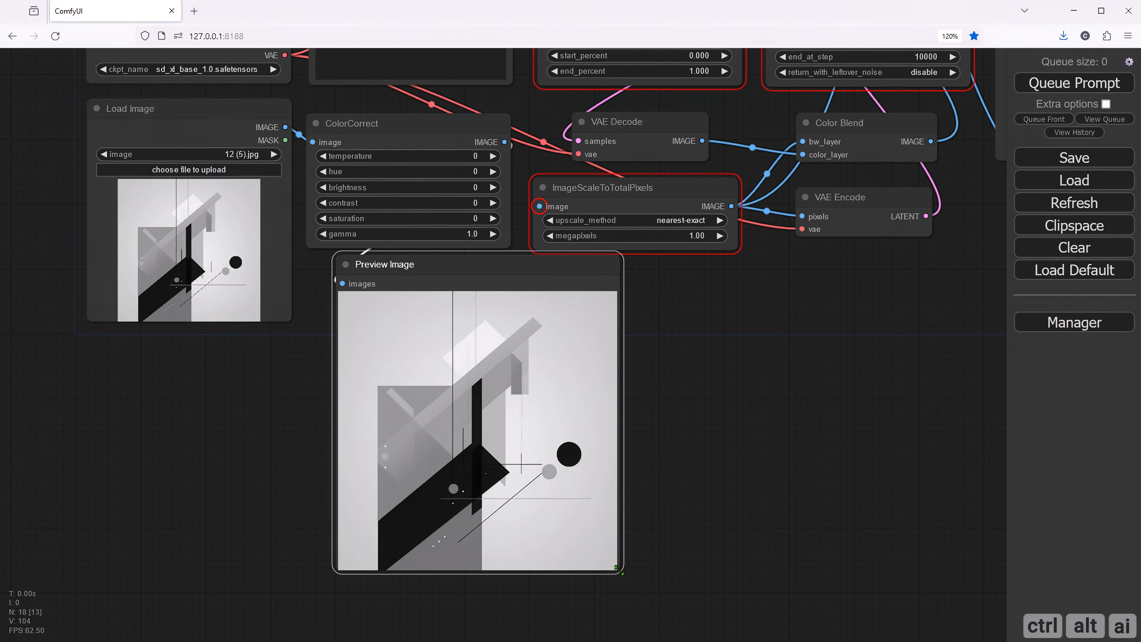
drag(426, 271, 429, 293)
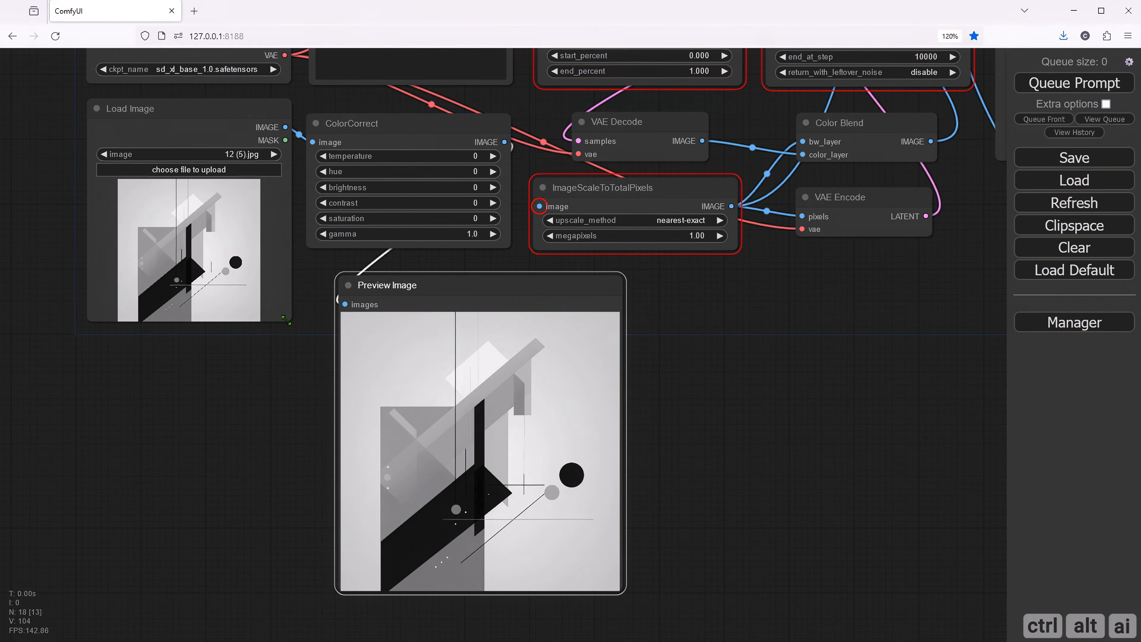
- Enlarge the Load Image node and place it beside the Preview Image node for a side-by-side comparison
drag(291, 322, 307, 437)
drag(208, 109, 146, 118)
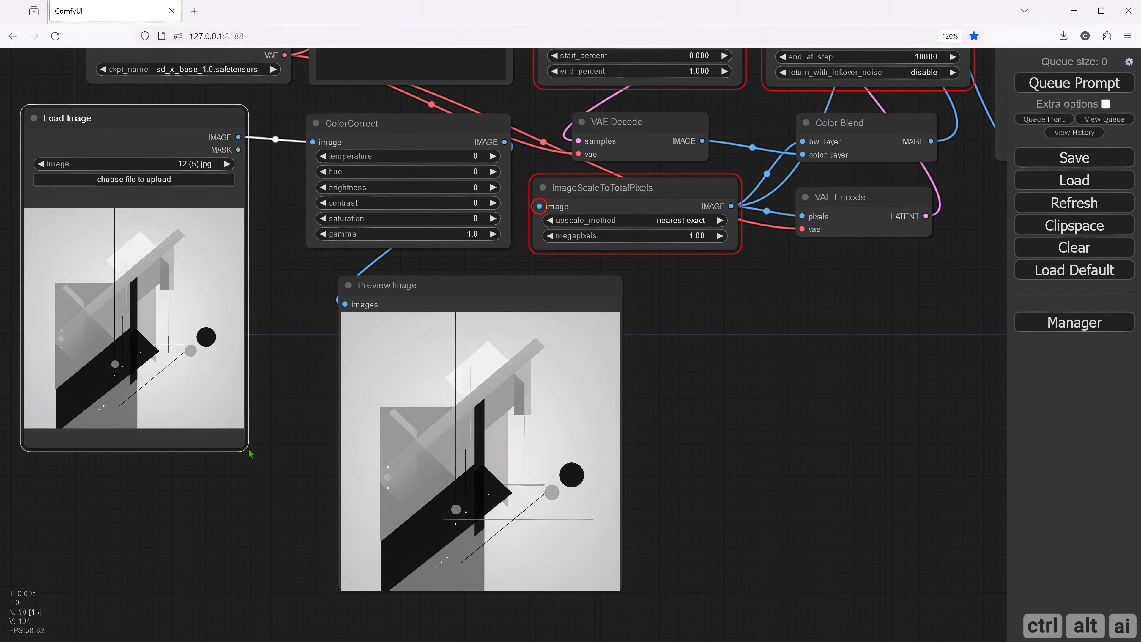
drag(249, 453, 291, 457)
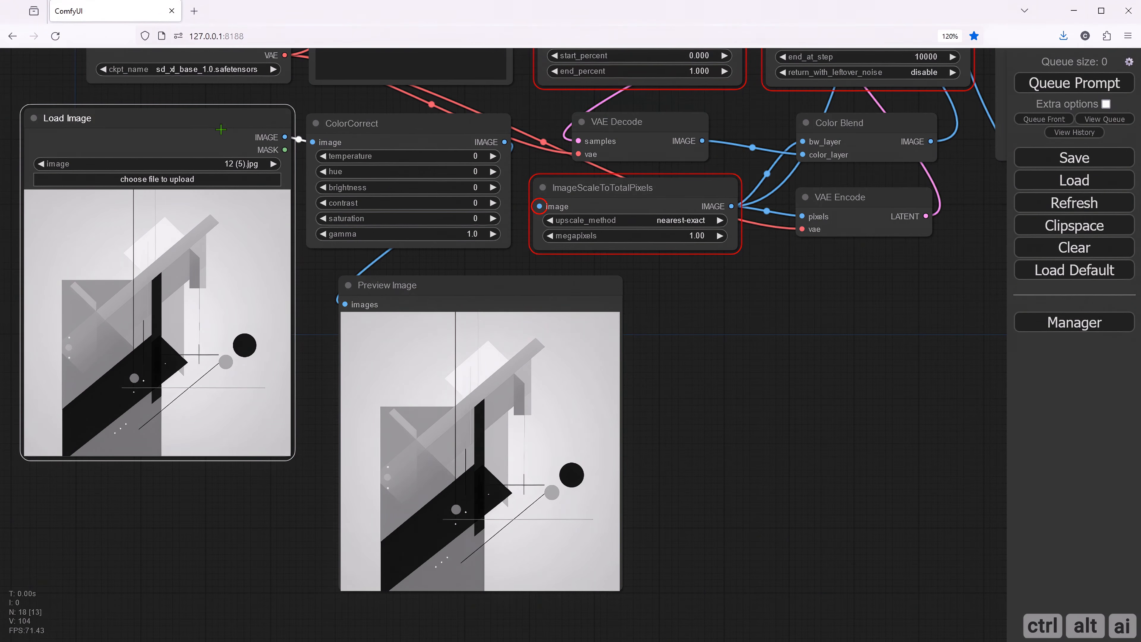
drag(221, 130, 228, 192)
drag(256, 231, 275, 265)
click(656, 333)
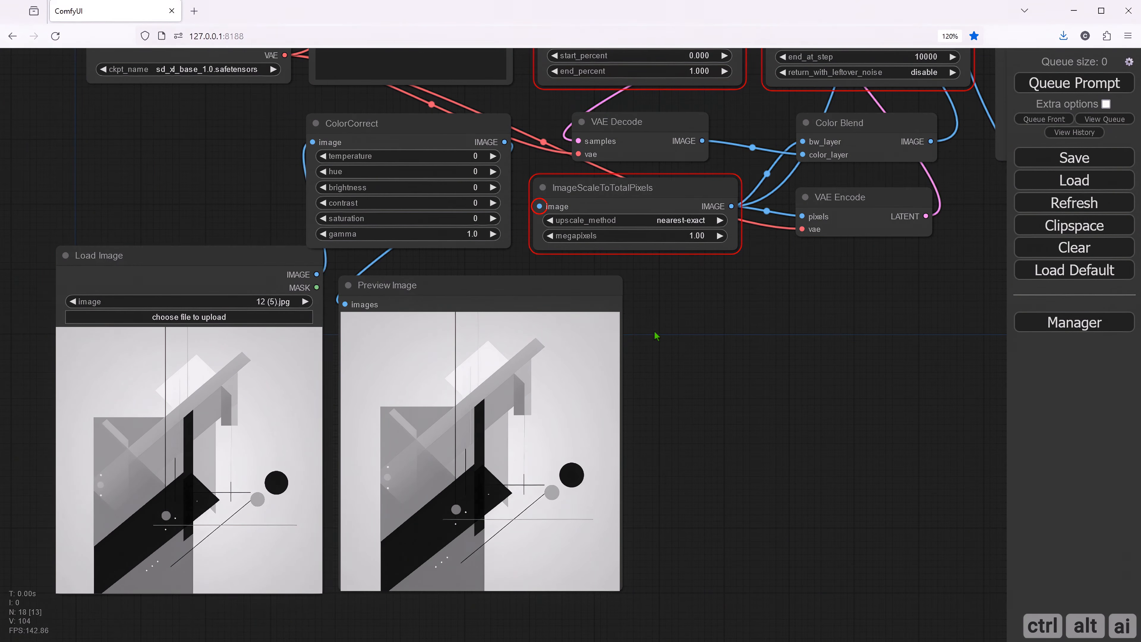
- Set ColorCorrect's temperature to 50 and queue the prompt to preview the effect
drag(681, 308, 661, 318)
click(454, 164)
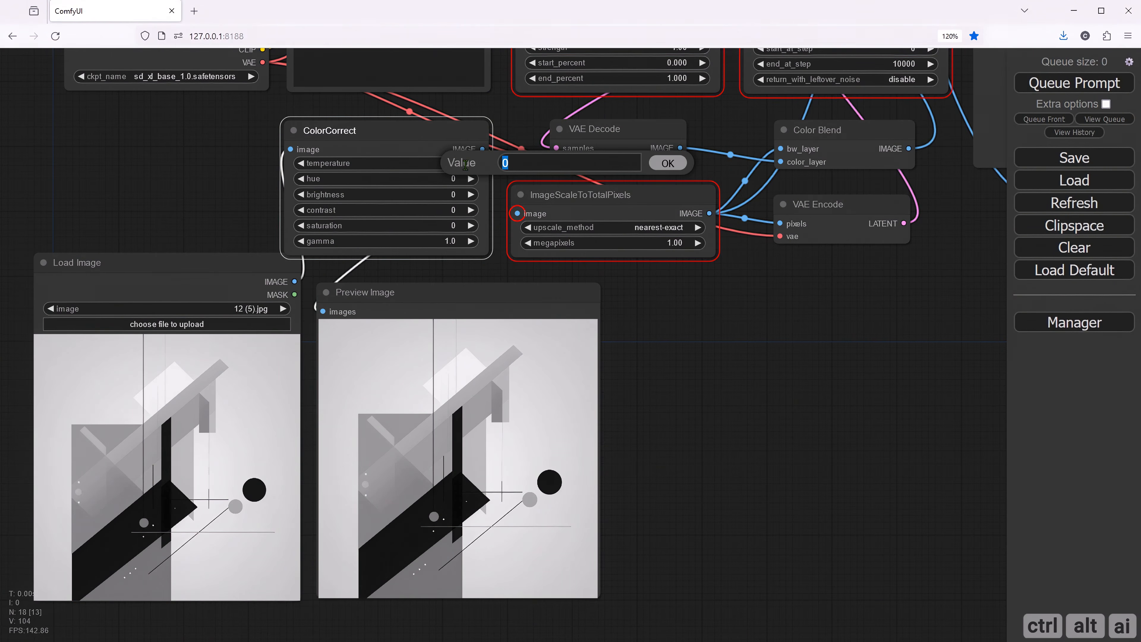
text(50)
key(Return)
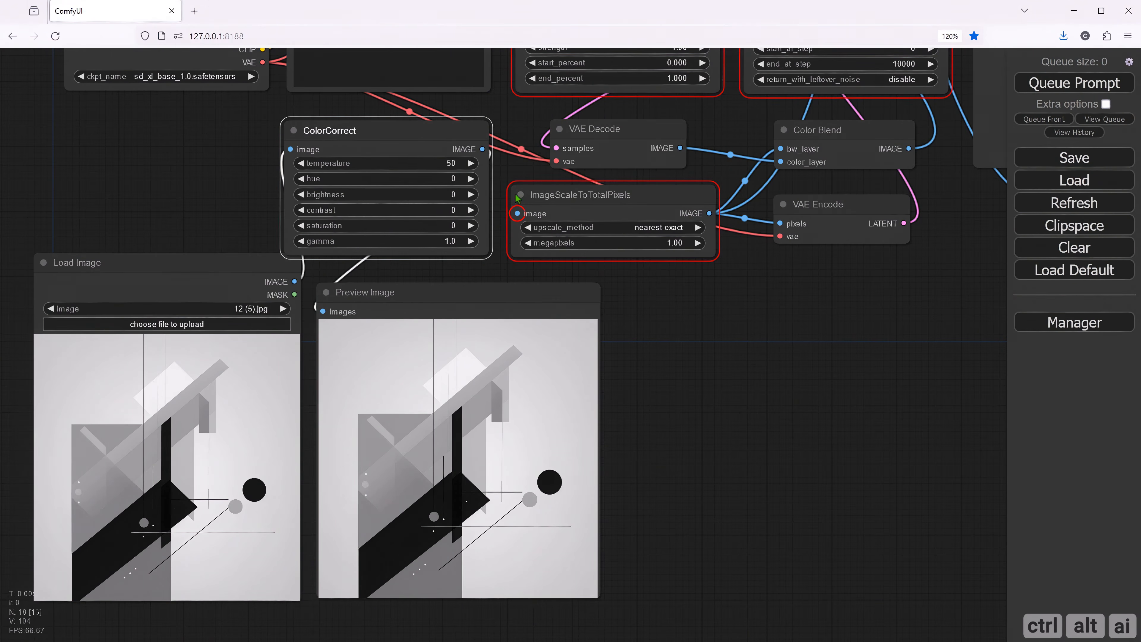
click(1053, 86)
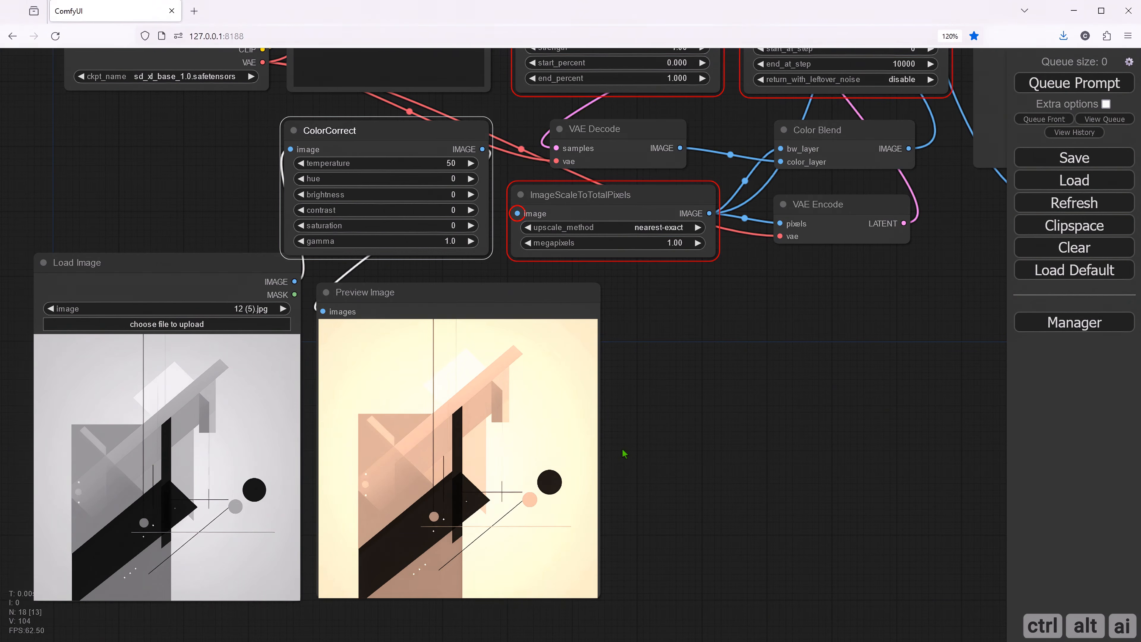
- Set ColorCorrect's temperature to -50 and queue the prompt to preview the effect
click(449, 164)
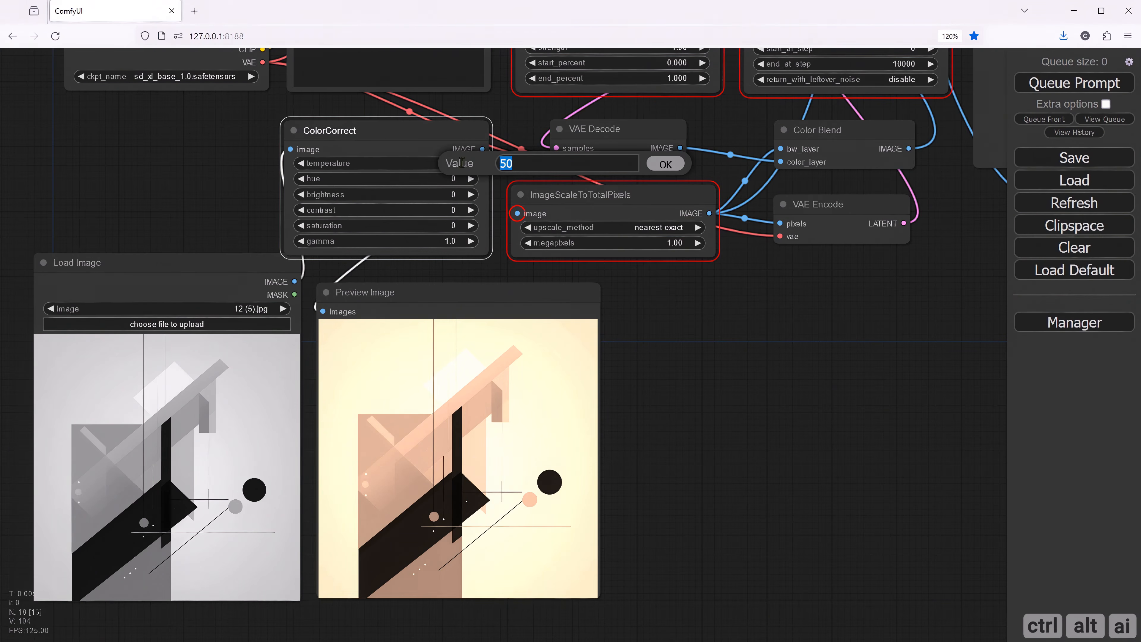
text(-5)
key(Return)
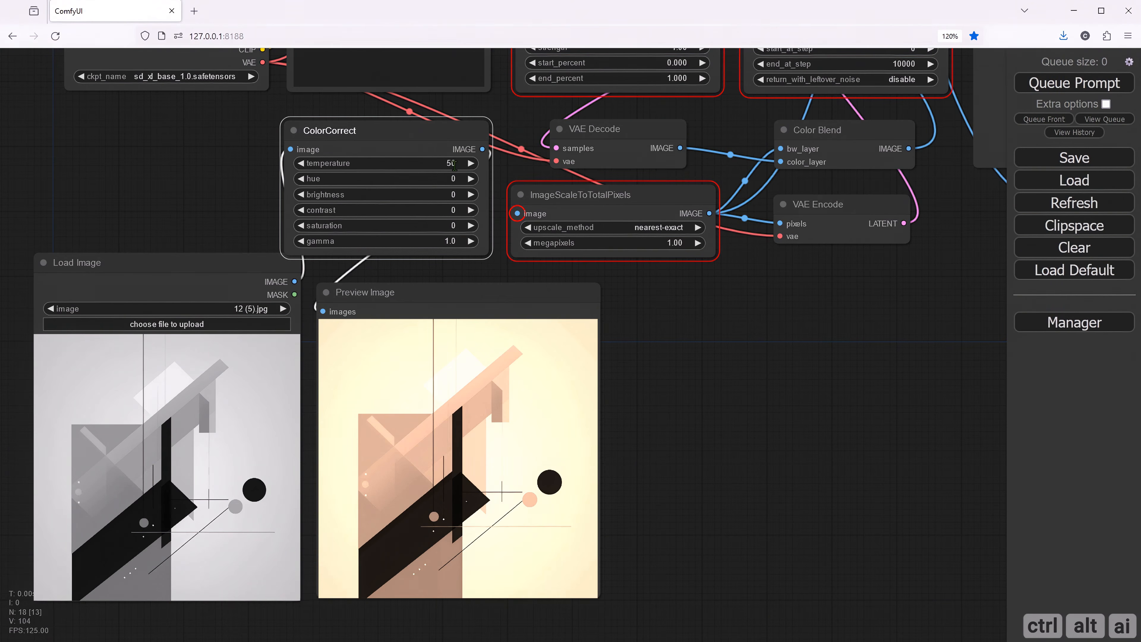
click(1073, 88)
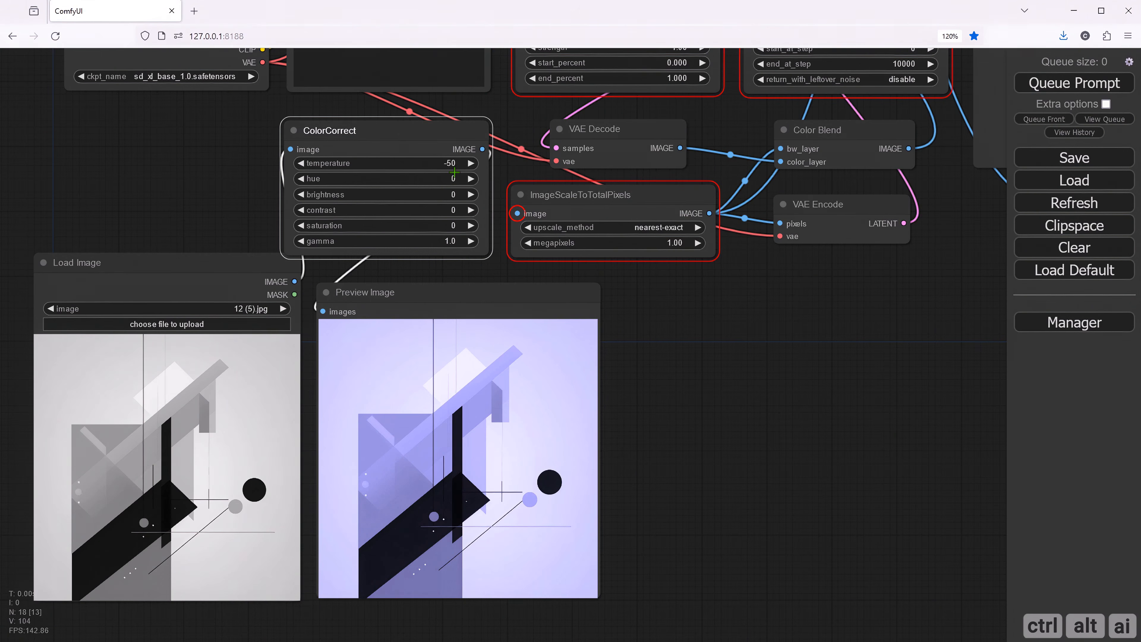
- Reset ColorCorrect's temperature to 0
click(452, 162)
drag(530, 171, 476, 164)
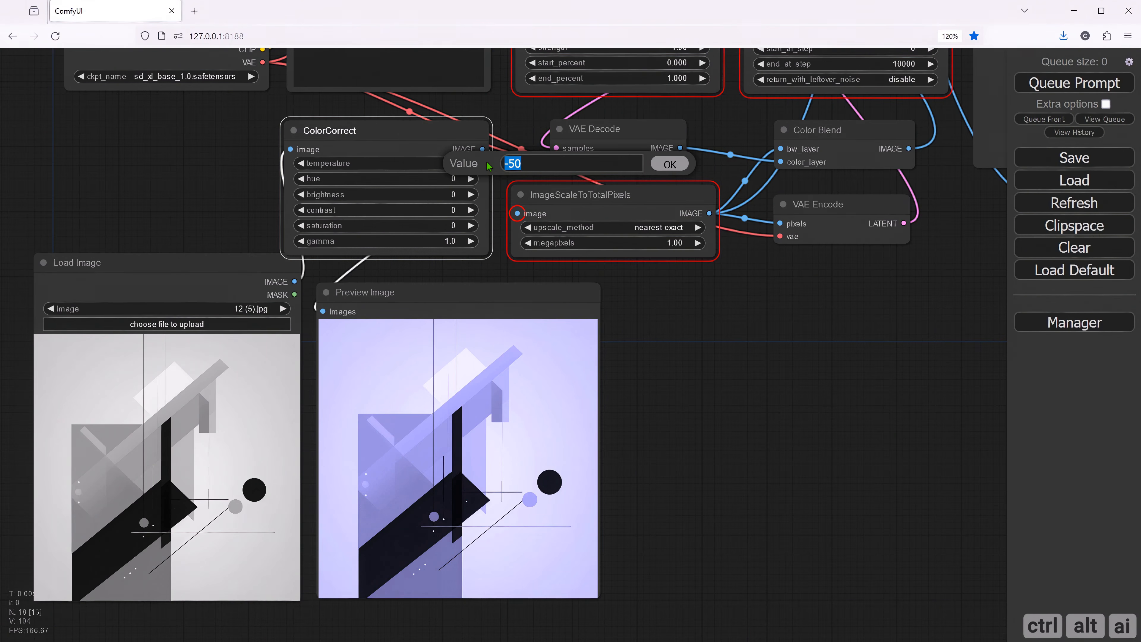
text(0)
click(667, 165)
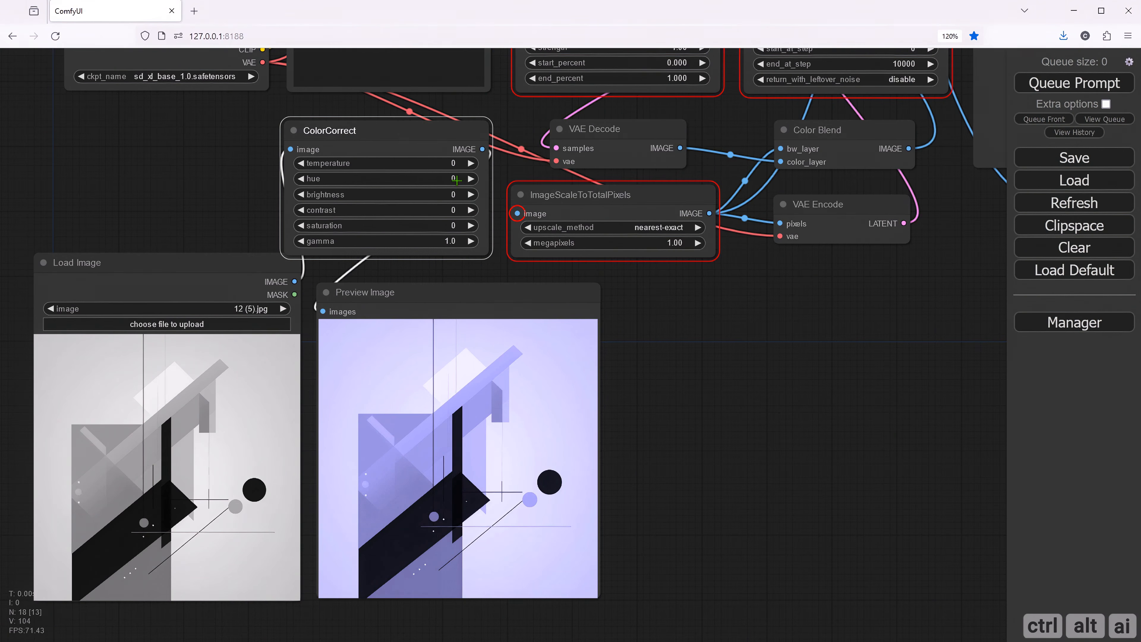
- Set ColorCorrect's hue to 50, queue the prompt to preview the effect, and reset the hue to 0
click(457, 180)
drag(520, 180, 475, 181)
text(50)
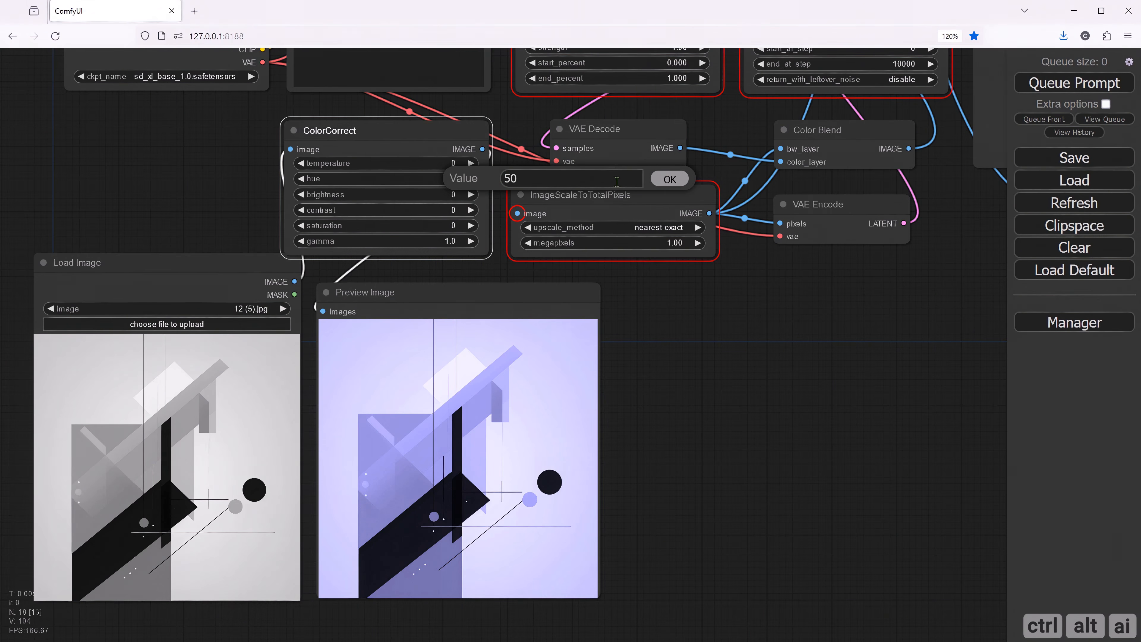
click(668, 179)
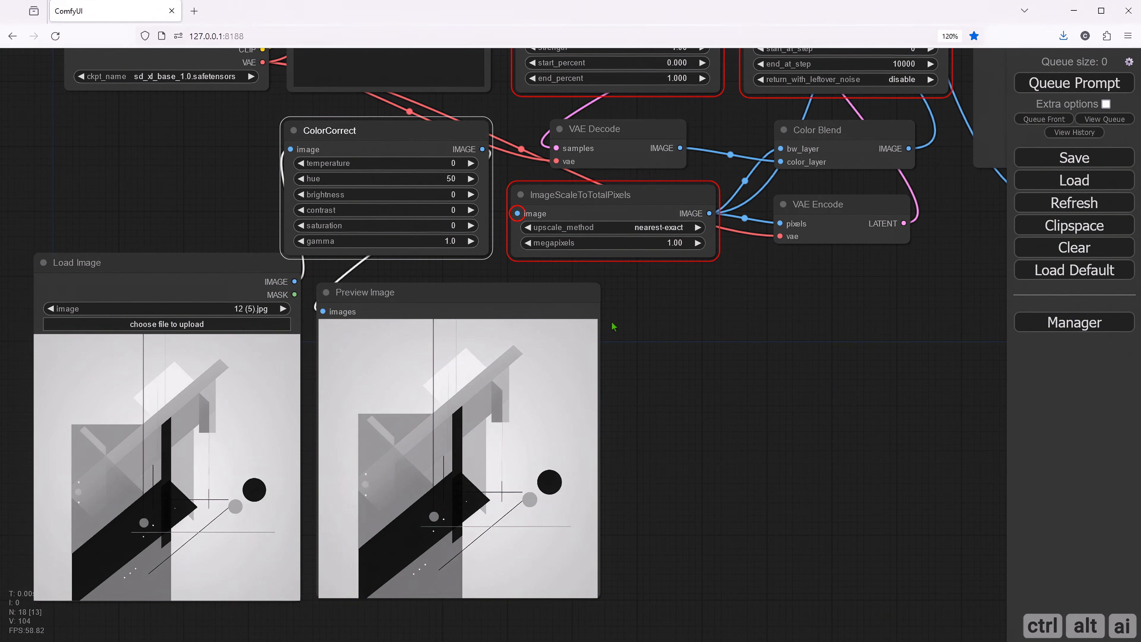
click(456, 180)
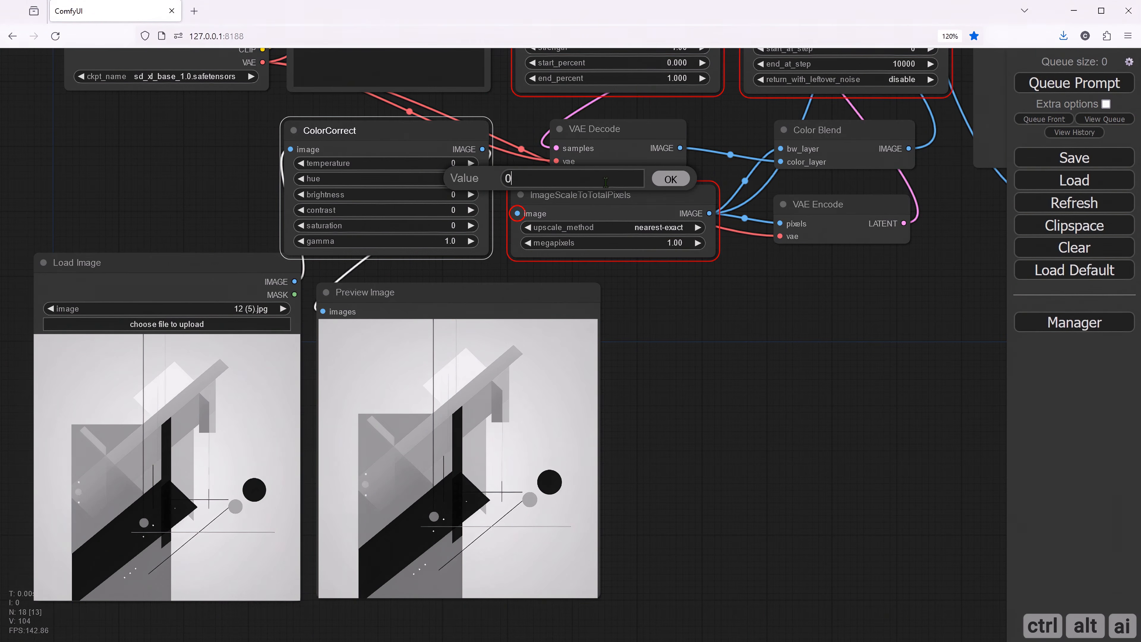
click(669, 179)
- Set ColorCorrect's brightness to 30 and queue the prompt to preview the effect
click(458, 193)
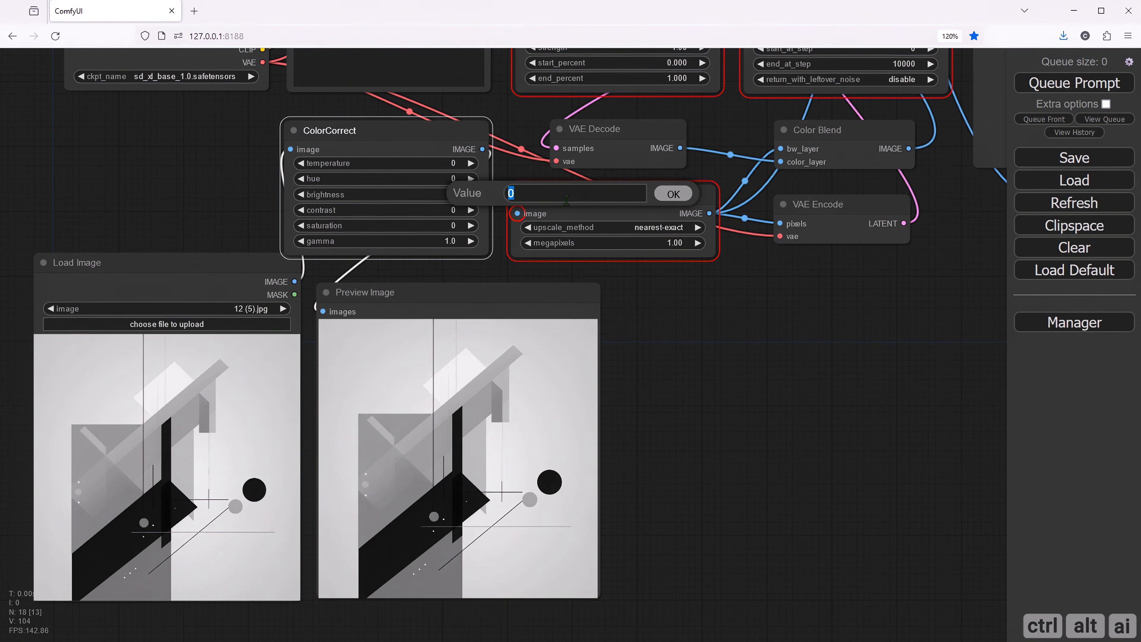
text(30)
click(673, 193)
click(1059, 88)
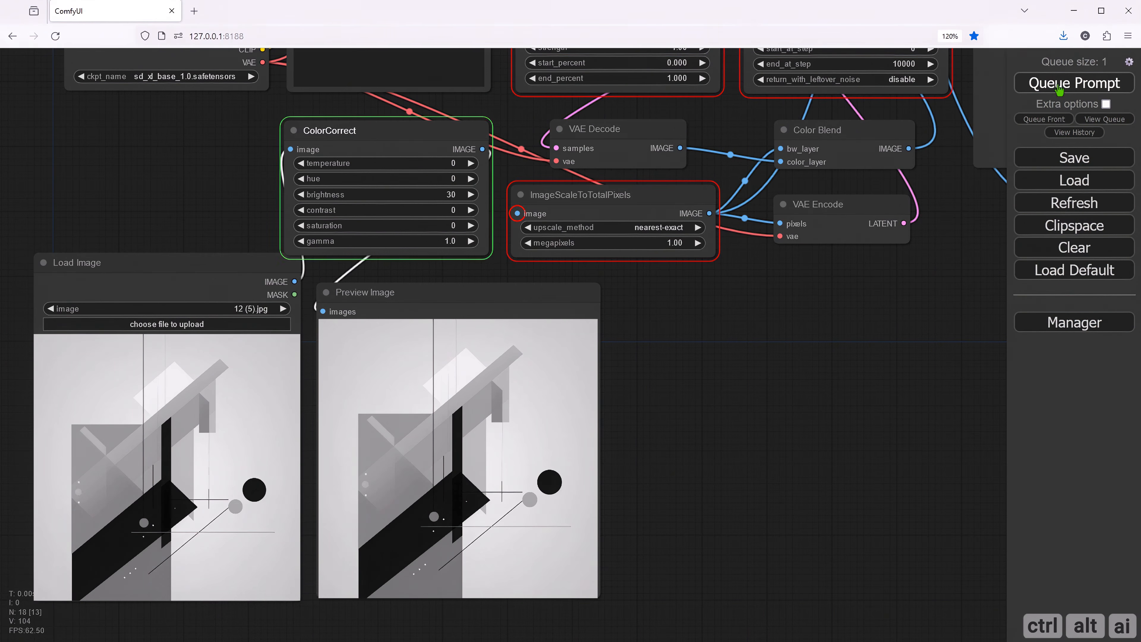
- Set ColorCorrect's brightness to -30, queue the prompt to preview the effect, and reset the brightness to 0
click(460, 194)
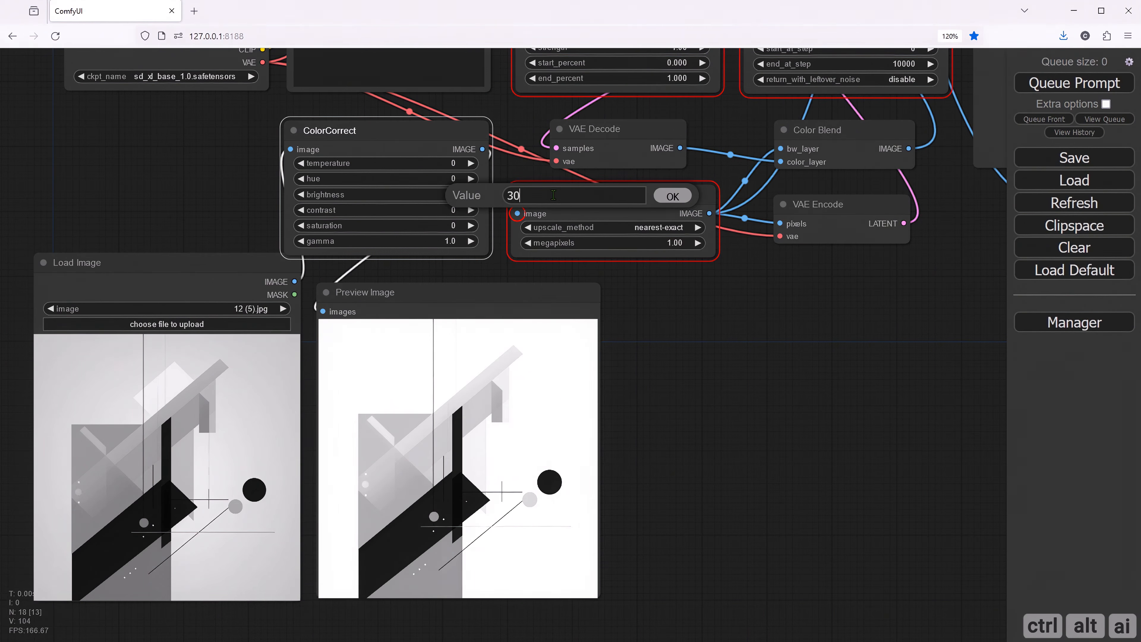
drag(553, 194, 455, 198)
text(-30)
click(671, 198)
click(1076, 85)
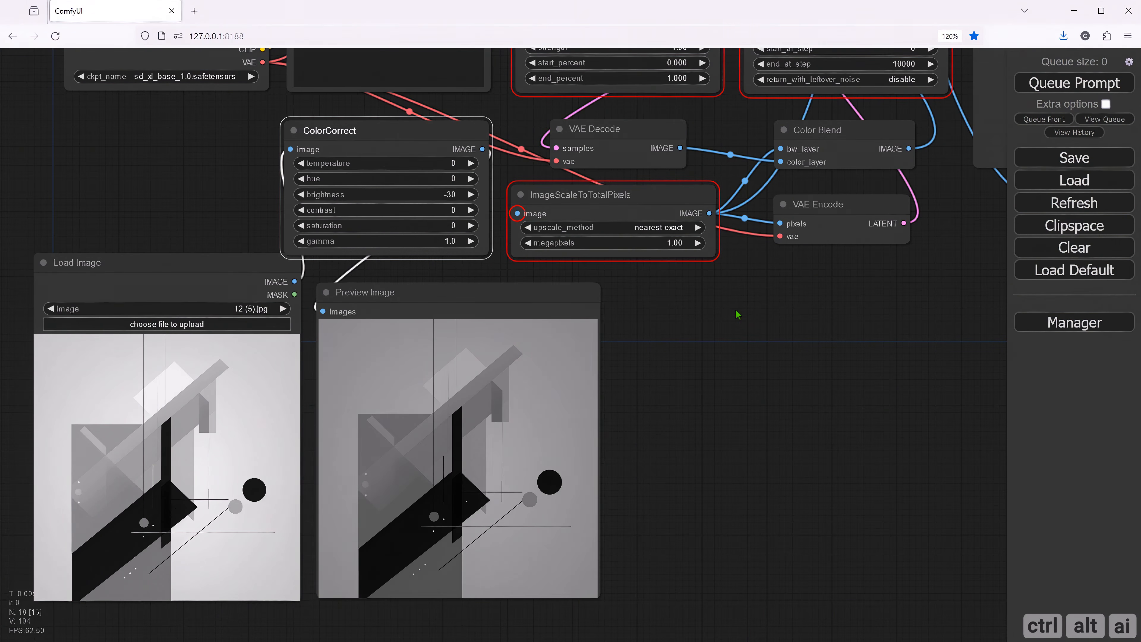
click(453, 194)
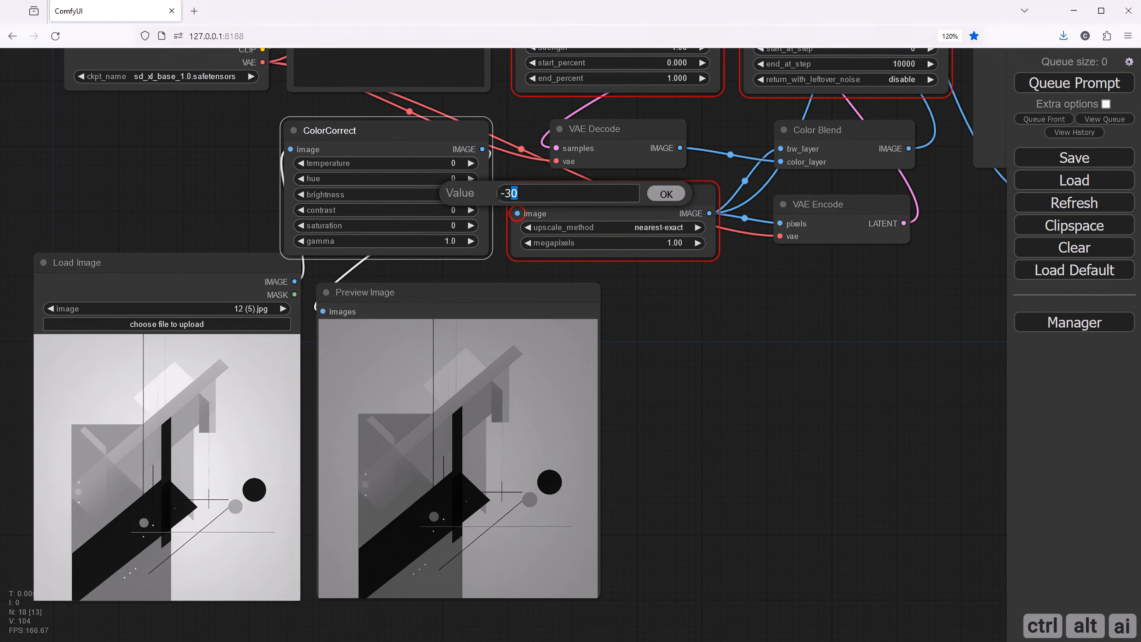
drag(516, 193, 500, 194)
text(0)
click(666, 194)
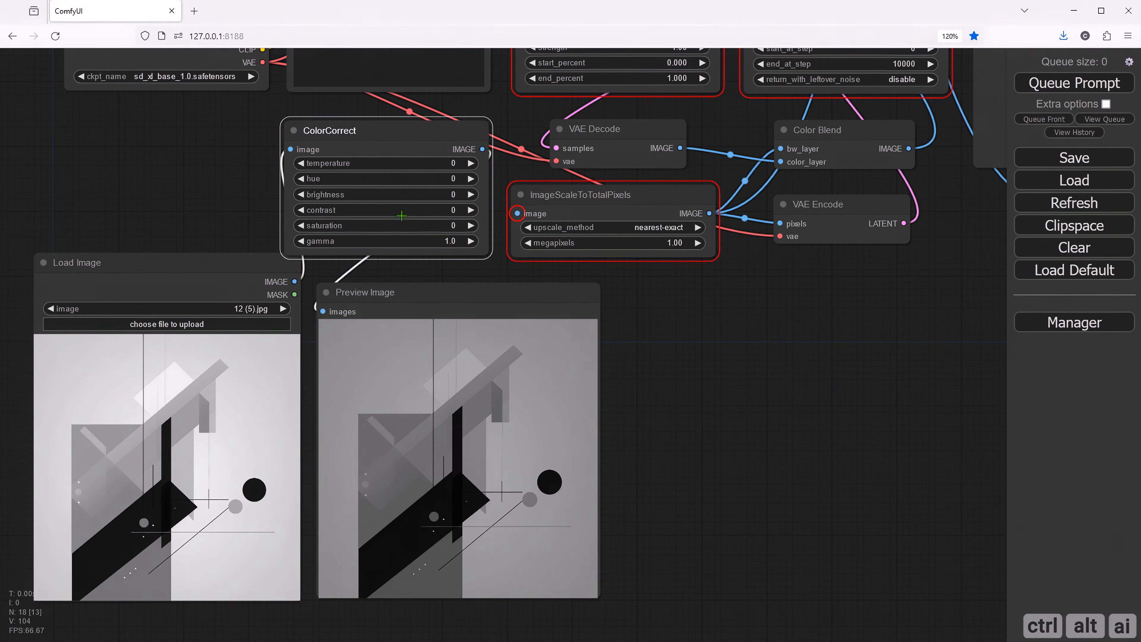
- Set ColorCorrect's contrast to 50 and queue the prompt to preview the effect
click(459, 211)
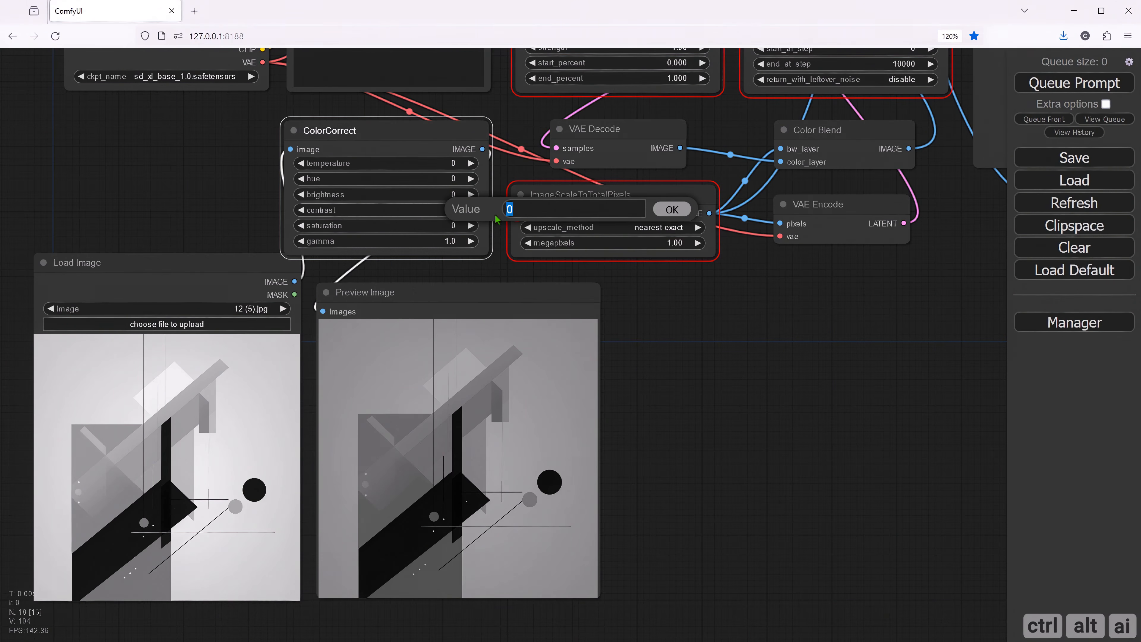
text(50)
click(671, 210)
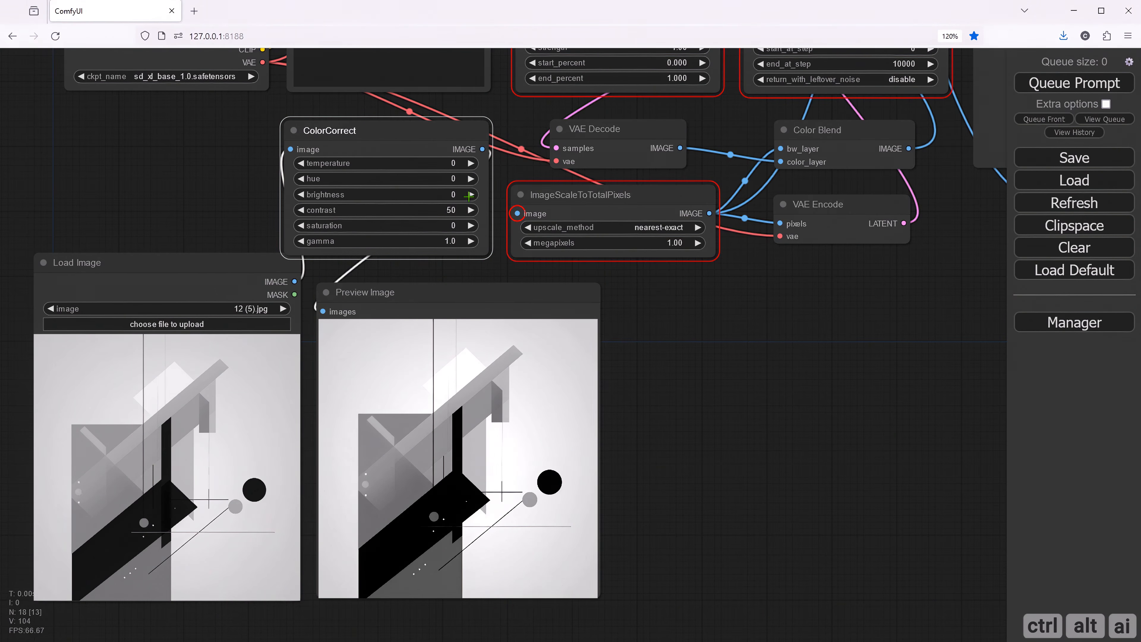
- Set ColorCorrect's contrast to -50, queue the prompt to preview the effect, and reset the contrast to 0
click(455, 211)
text(-50)
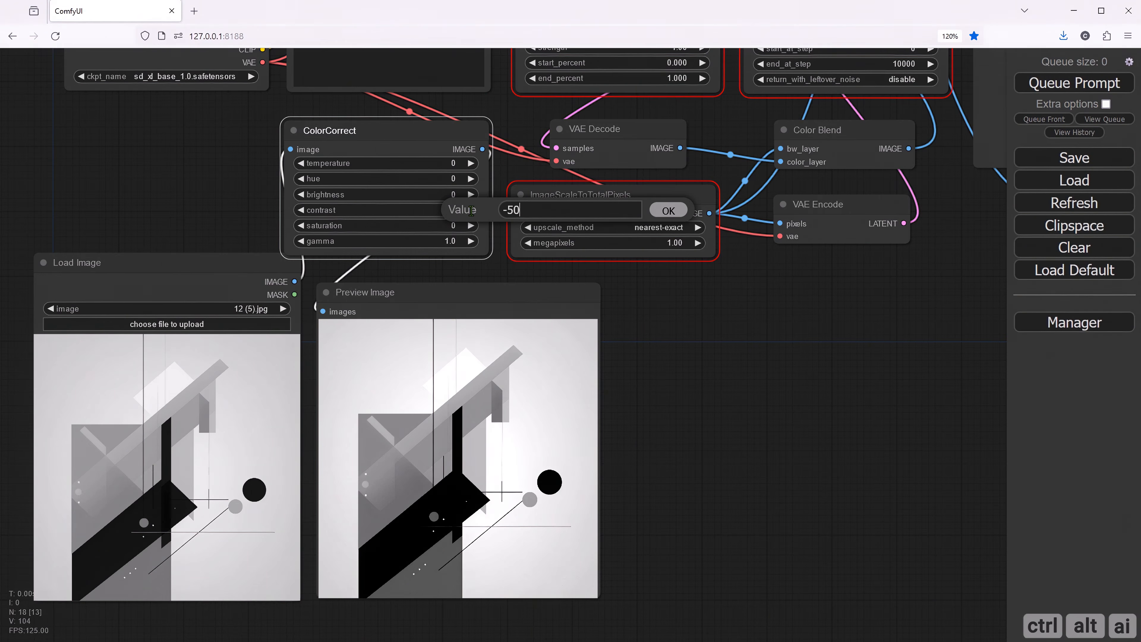
key(Return)
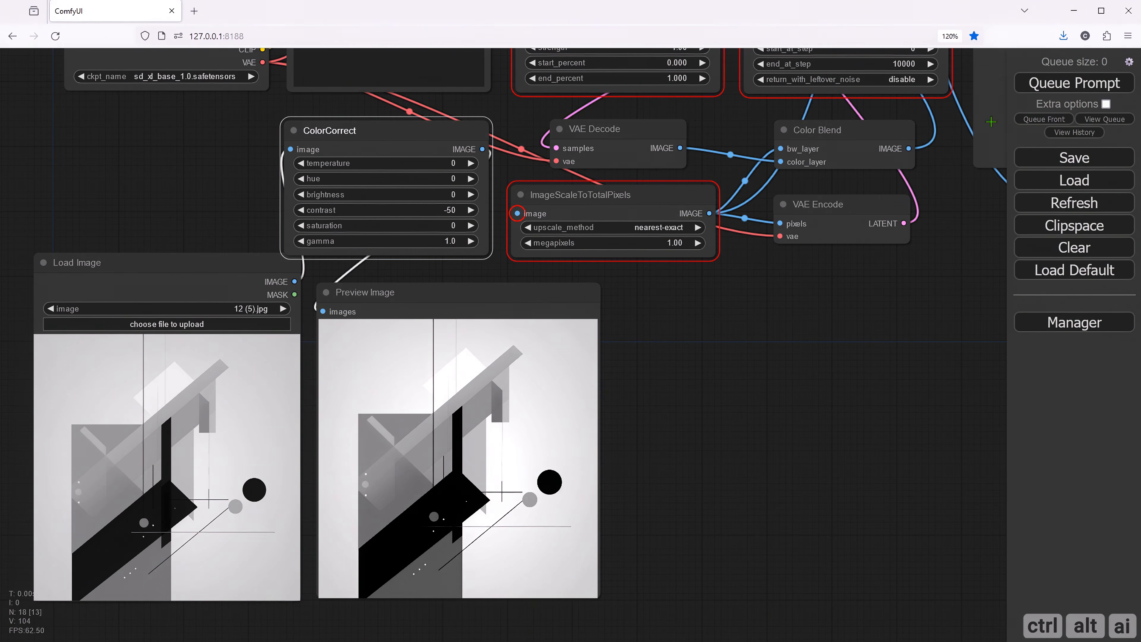
click(1054, 84)
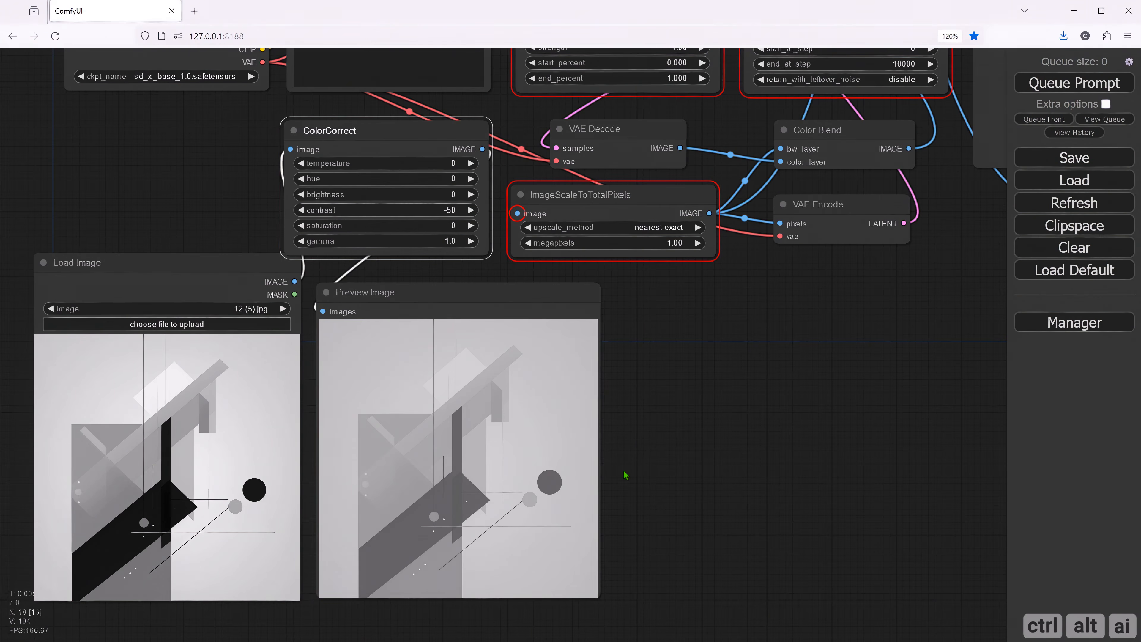
click(459, 211)
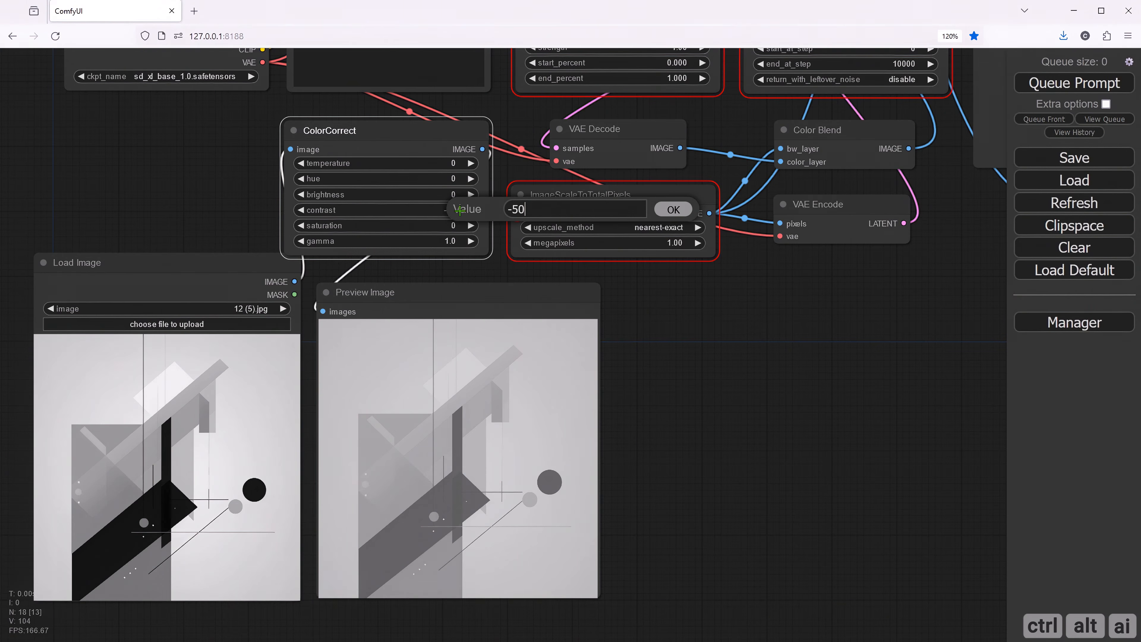
text(0)
click(673, 209)
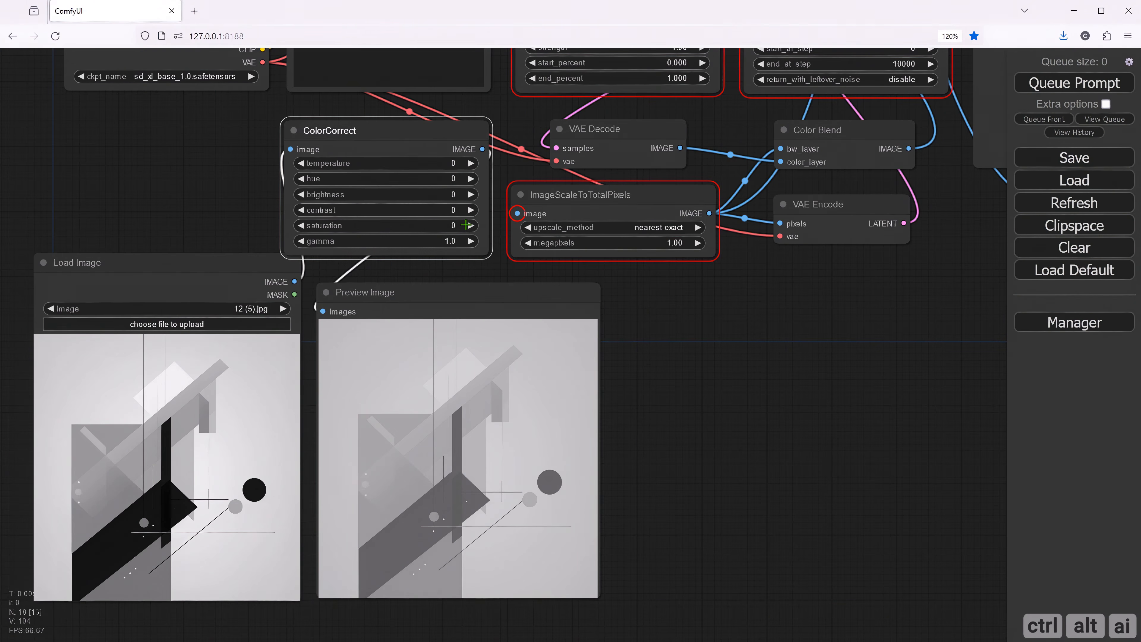
- Set ColorCorrect's saturation to 100 and queue the prompt to preview the effect
click(467, 226)
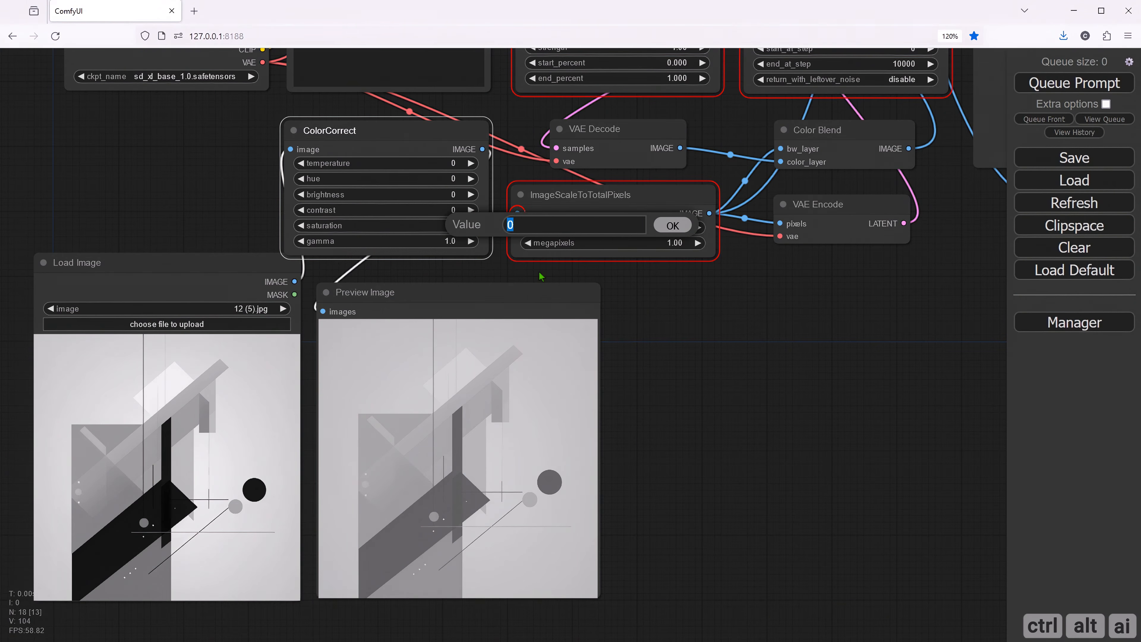
text(100)
click(672, 225)
click(1065, 84)
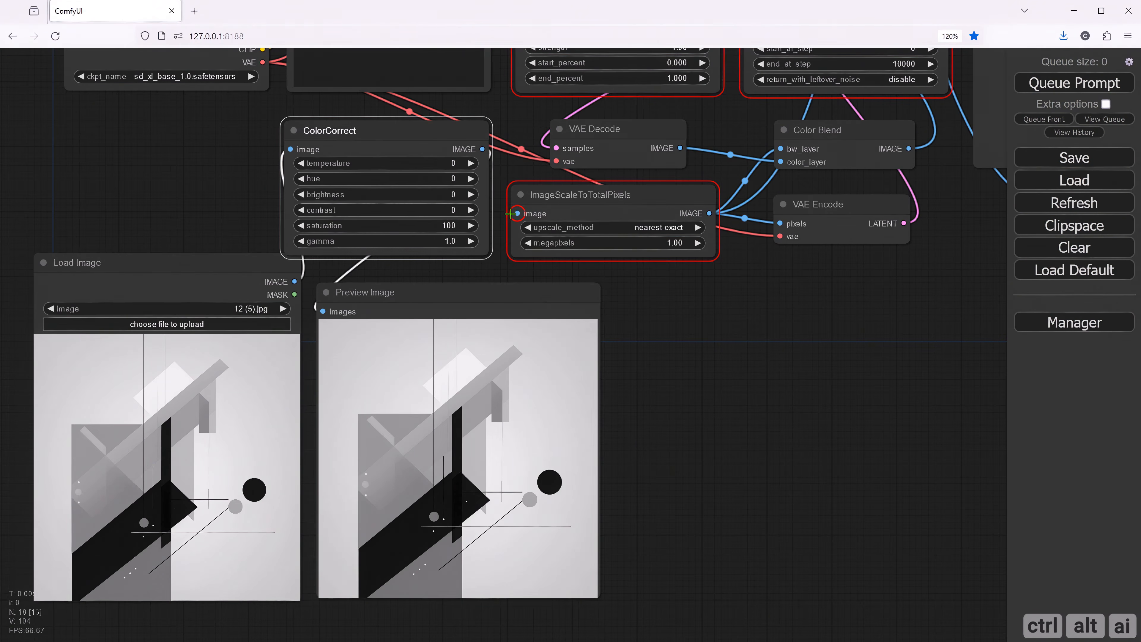
- Set ColorCorrect's saturation to -100, queue the prompt to preview the effect, and reset the saturation to 0
click(447, 225)
click(660, 225)
drag(453, 226, 367, 229)
click(1072, 90)
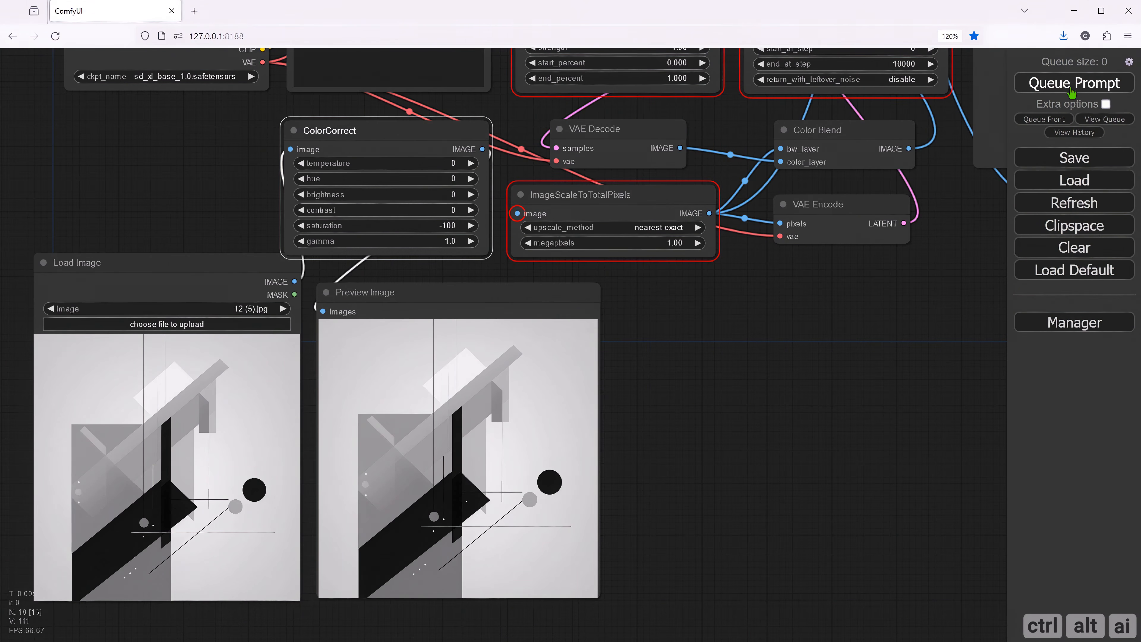
click(455, 224)
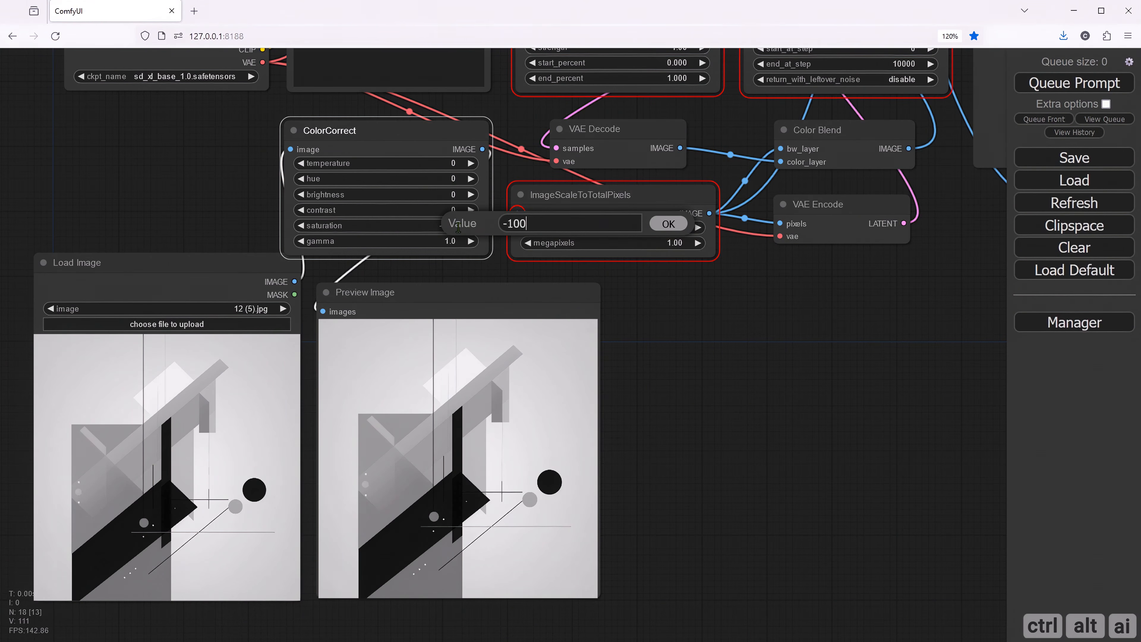
drag(529, 224, 501, 223)
text(0)
click(670, 224)
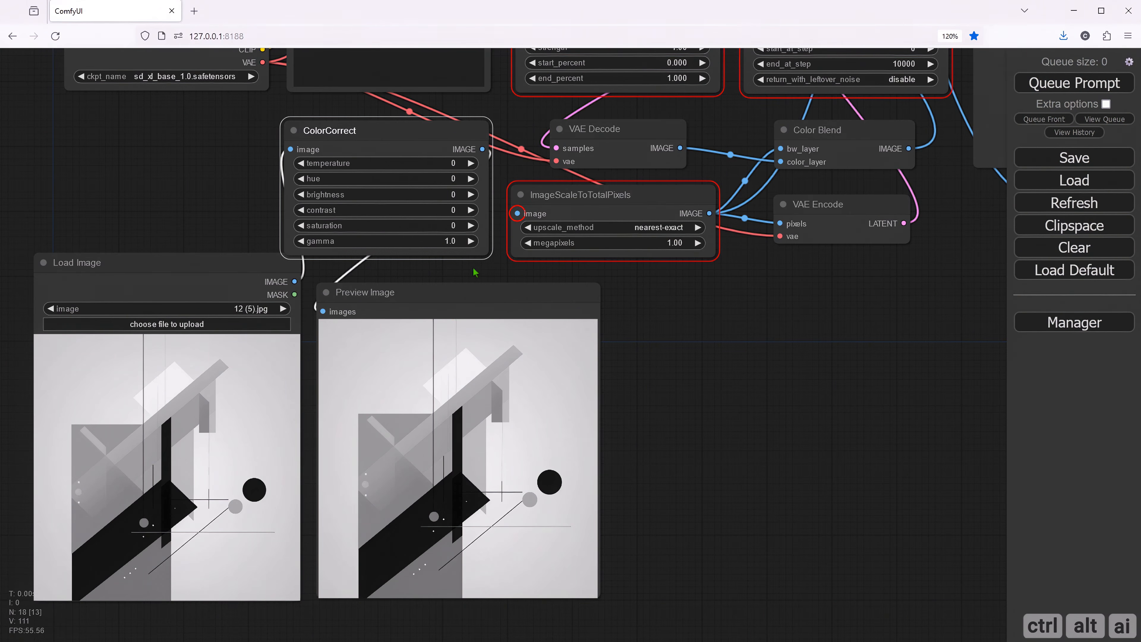
- Set ColorCorrect's gamma to 1.8 and queue the prompt to preview the effect
click(450, 241)
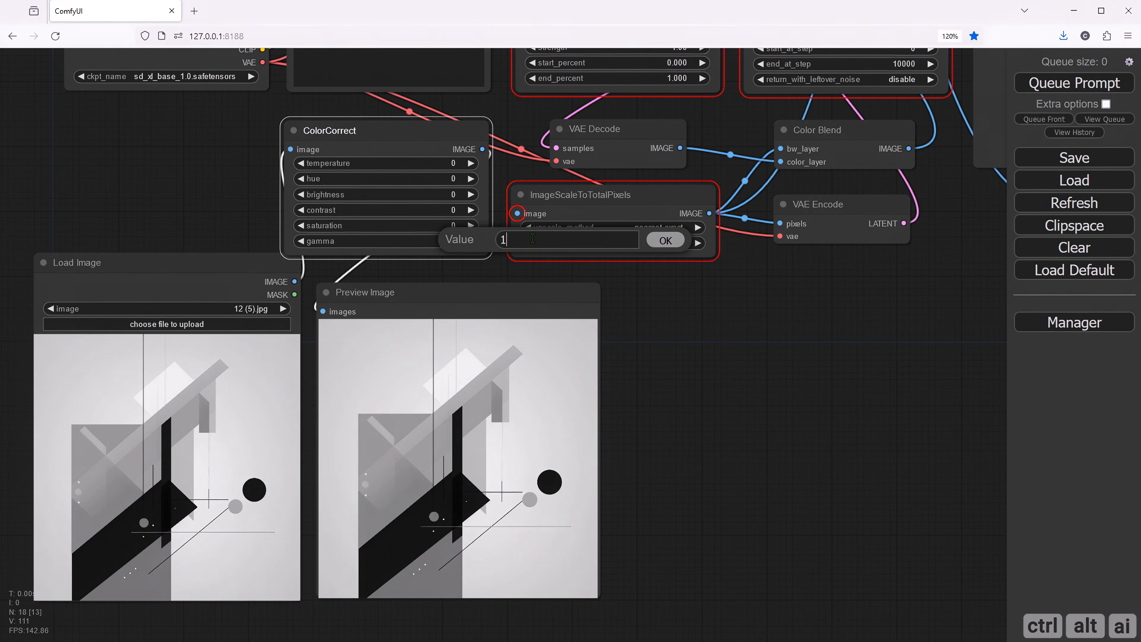
text(.8)
click(666, 241)
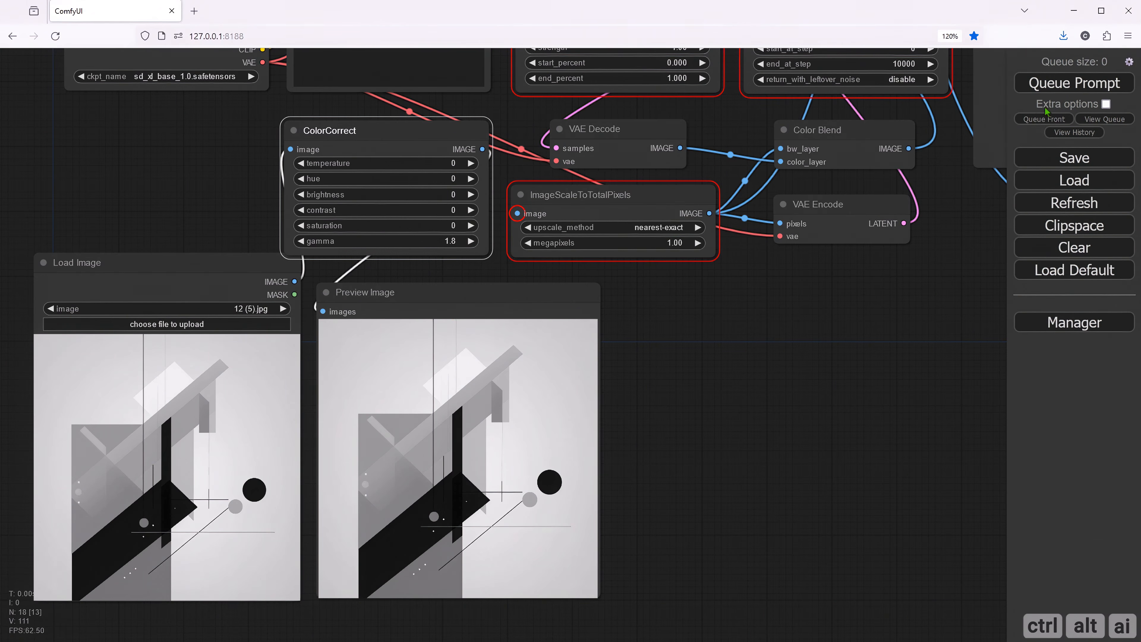
click(1071, 85)
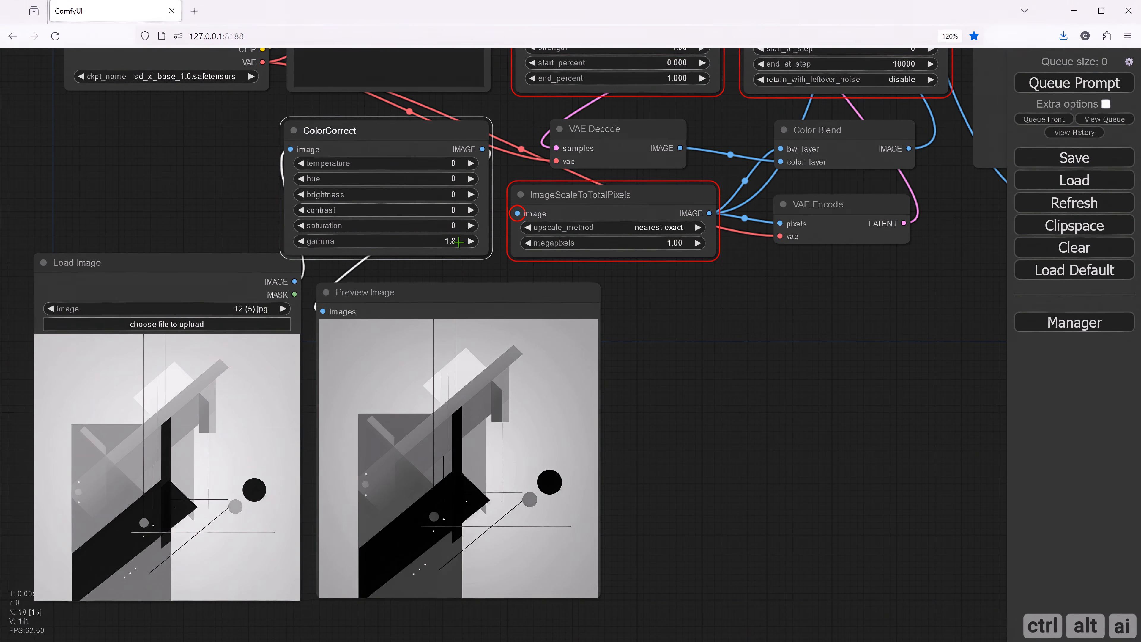
- Set ColorCorrect's gamma to 0.5, queue the prompt to preview the effect, and reset the gamma to 1.0
click(458, 242)
key(BackSpace)
key(BackSpace)
key(BackSpace)
text(0.5)
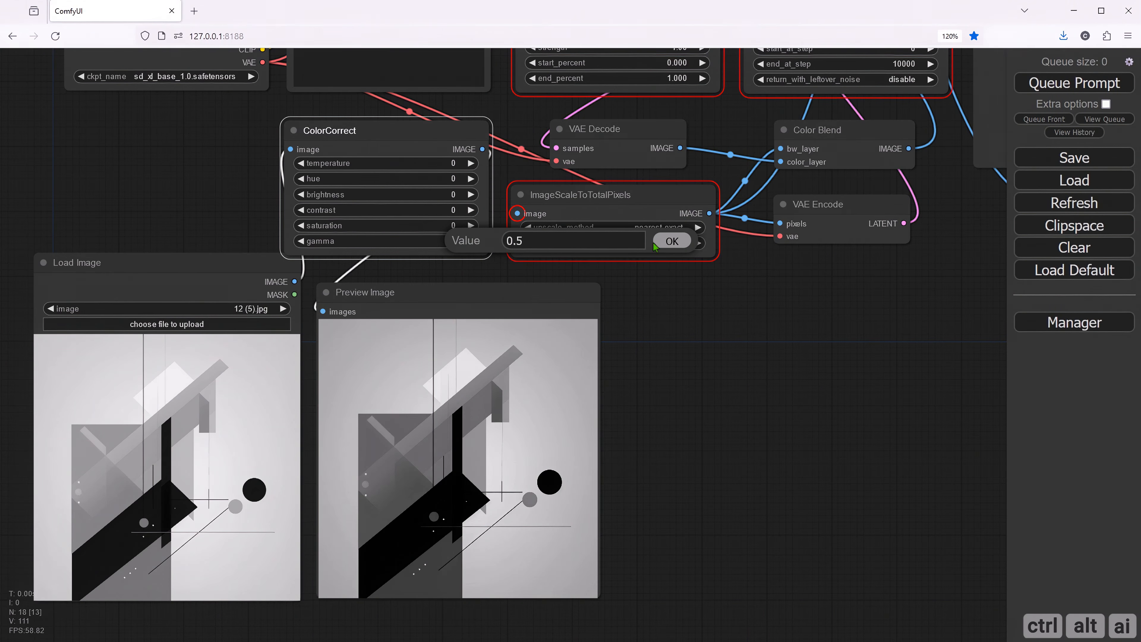
click(670, 241)
click(1083, 88)
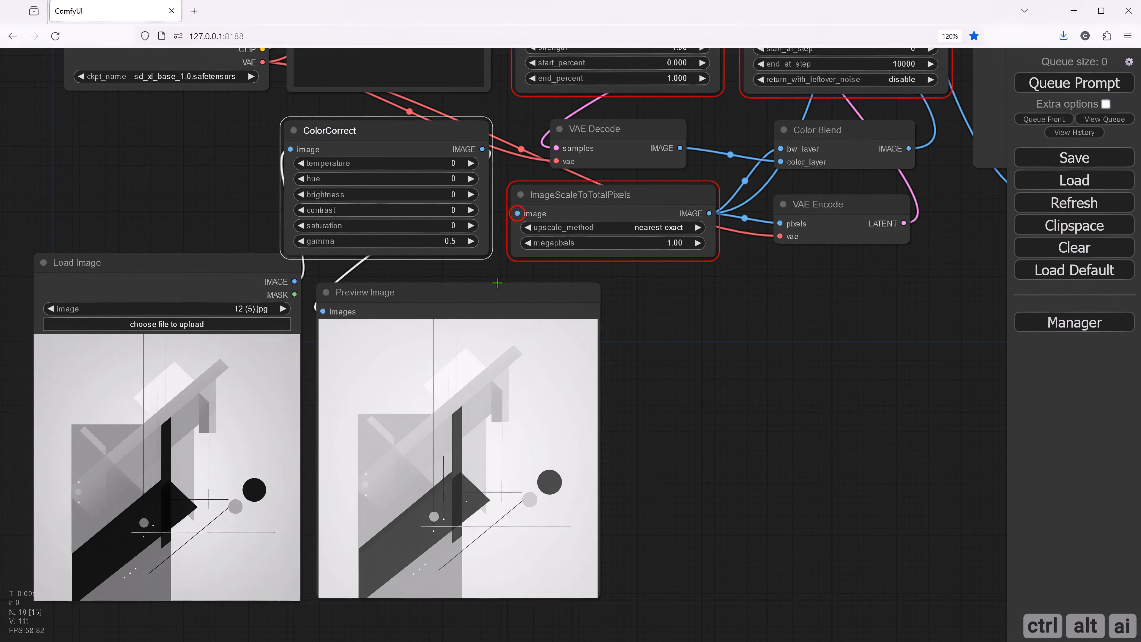
click(453, 241)
key(ctrl+a)
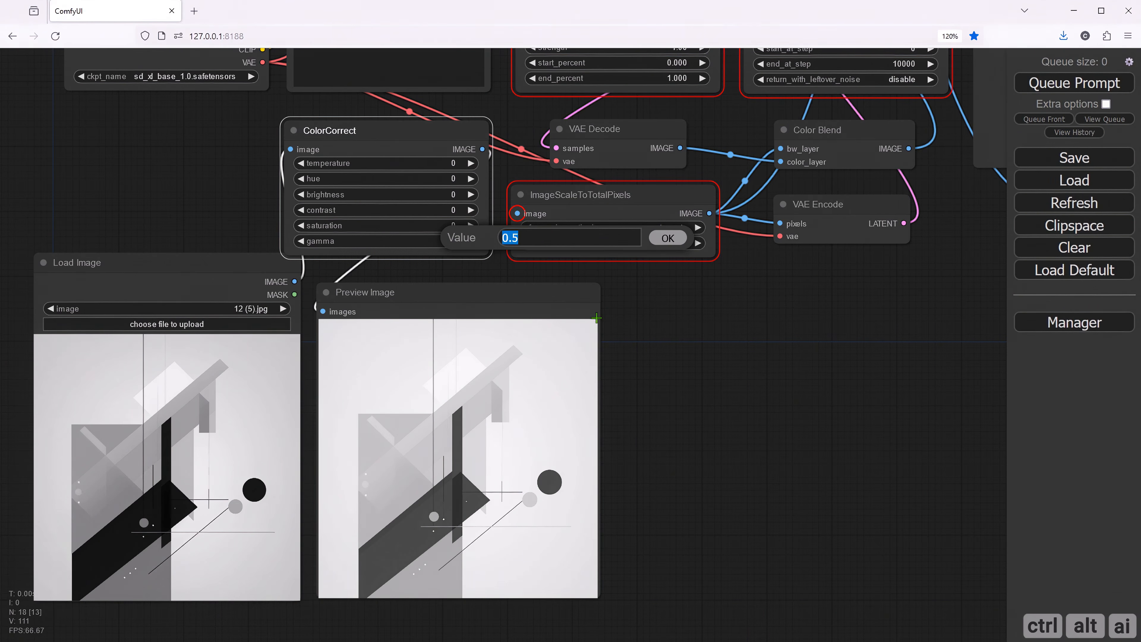
text(1.0)
click(666, 237)
- Delete the test Preview Image node beneath ColorCorrect, and shrink the Load Image node and place it directly before ColorCorrect
click(469, 310)
key(Delete)
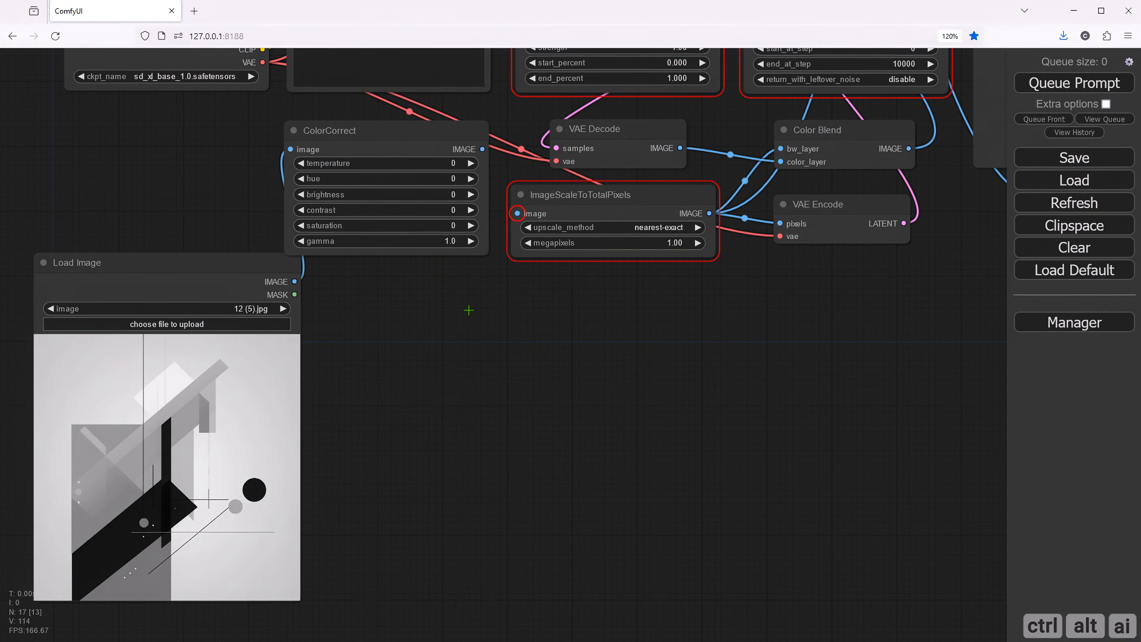
drag(423, 322, 560, 354)
drag(373, 296, 345, 167)
drag(409, 501, 307, 377)
drag(246, 171, 306, 154)
drag(365, 377, 402, 345)
drag(499, 356, 385, 421)
drag(528, 403, 408, 424)
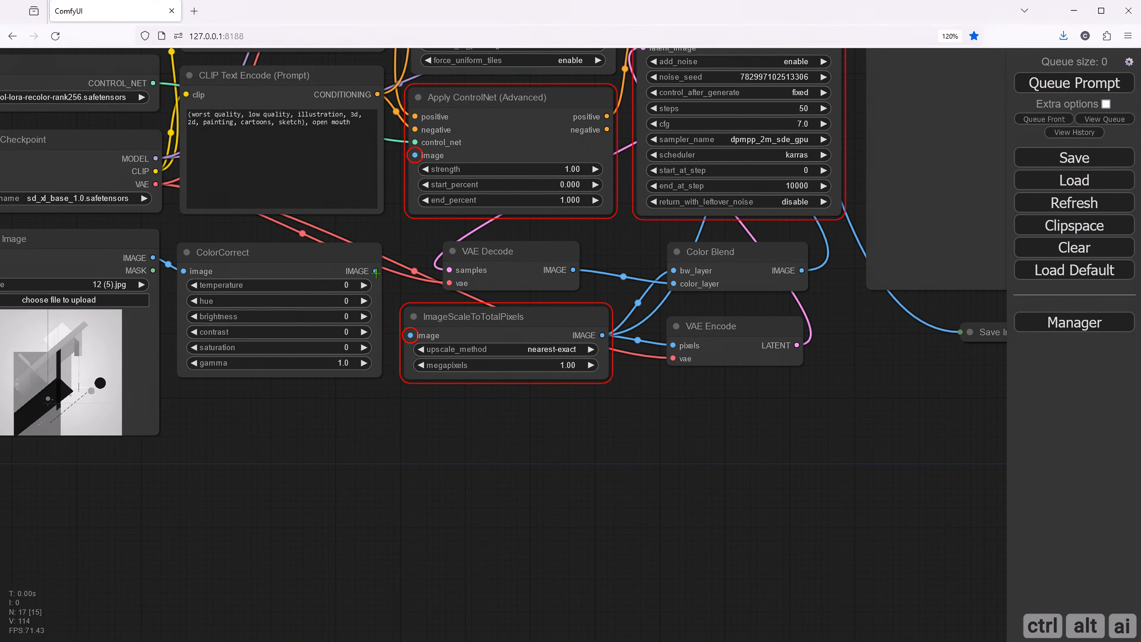
- Connect ColorCorrect's image output to the image input of the ImageScaleToTotalPixels node
drag(375, 272, 409, 335)
drag(458, 426, 318, 533)
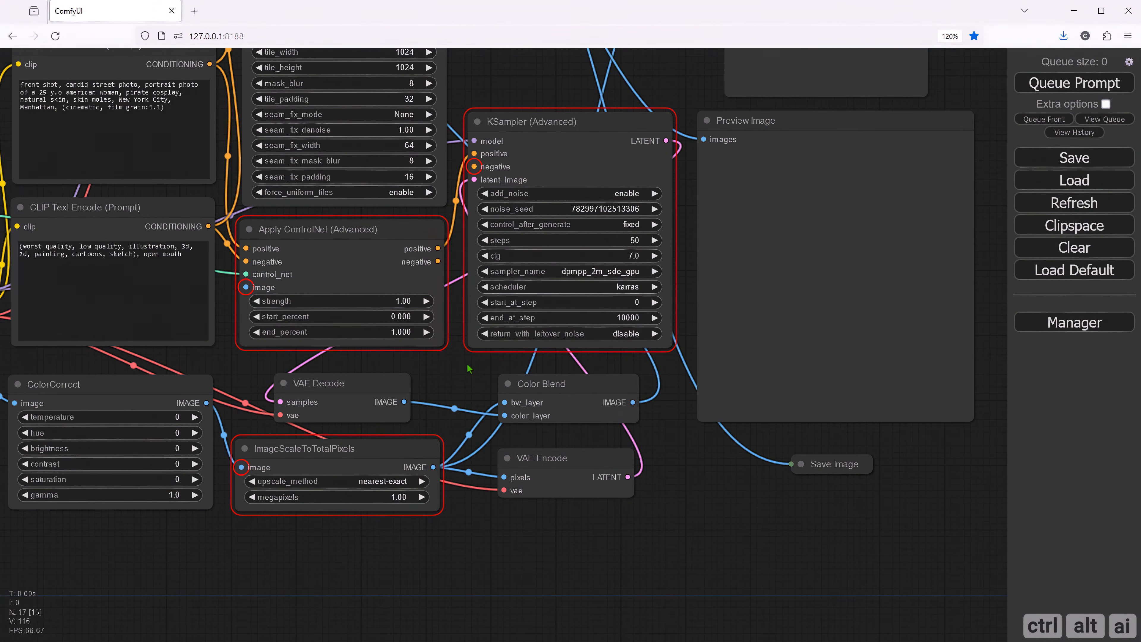
- Connect Apply ControlNet's negative output to KSampler's negative input, and ImageScaleToTotalPixels' image output to Apply ControlNet's image input
drag(437, 262, 474, 167)
drag(433, 467, 244, 287)
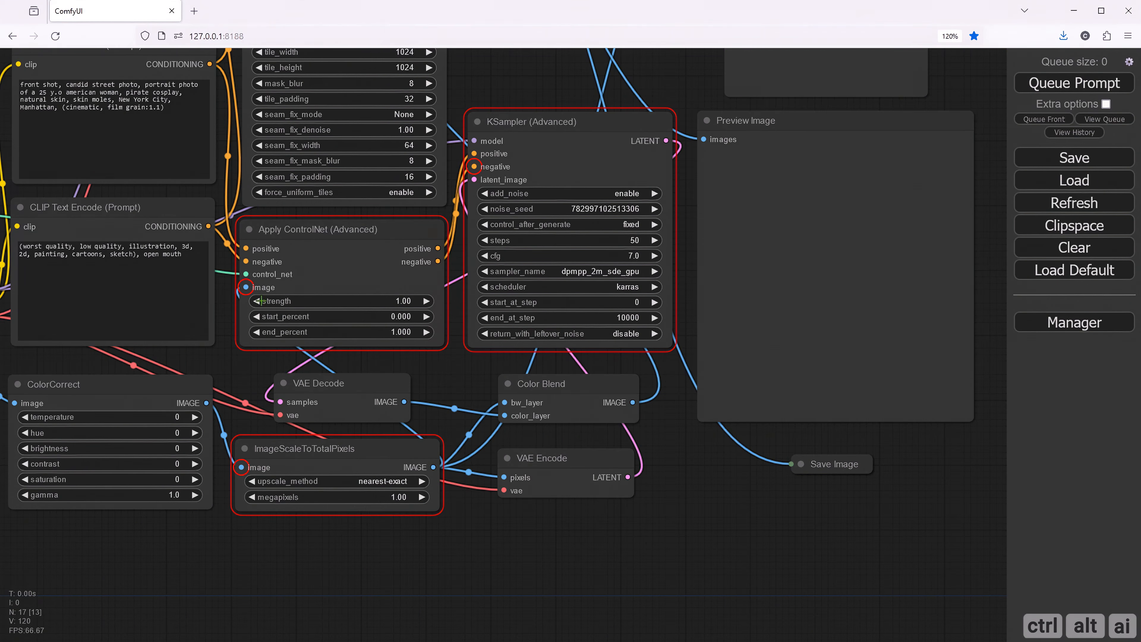
scroll(458, 388, down, 3)
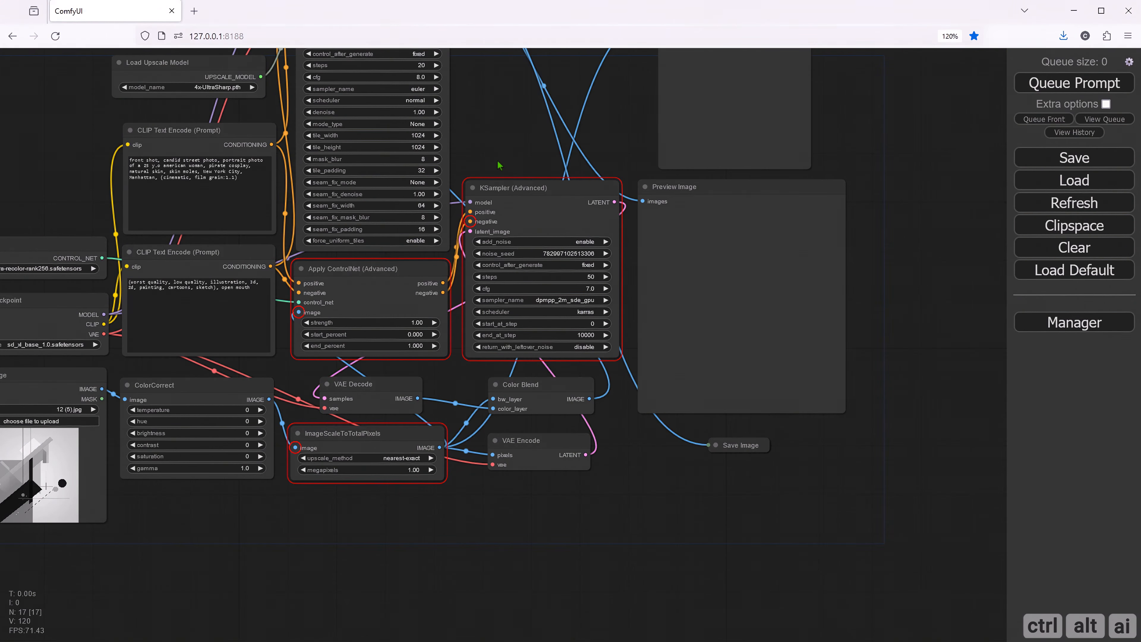
drag(496, 157, 536, 199)
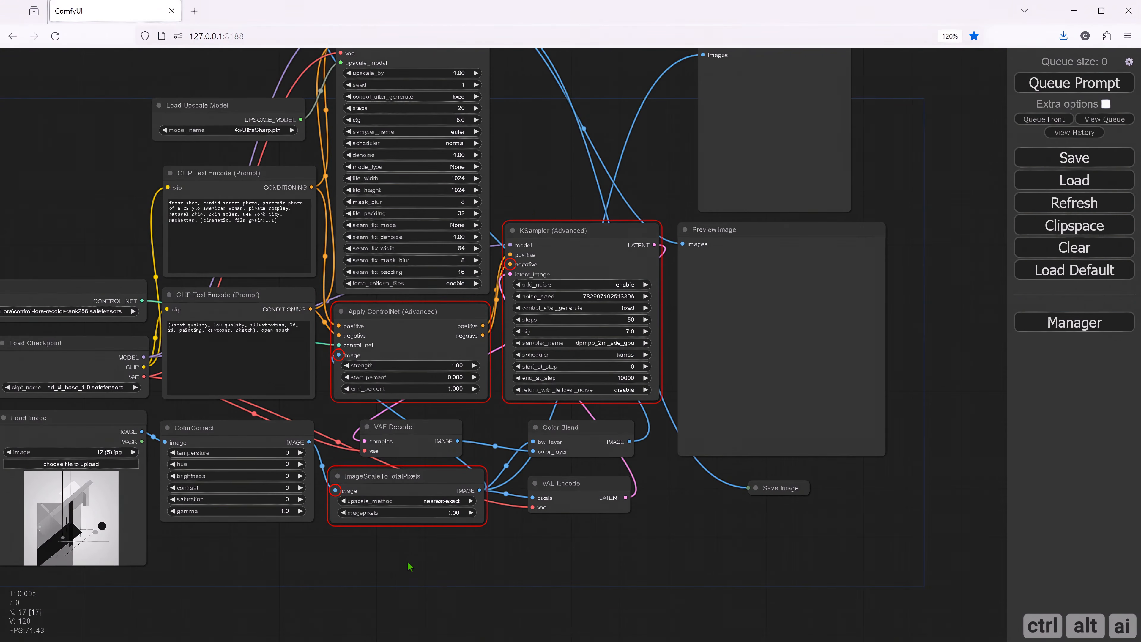
- Replace the negative prompt with "oversaturated, grayscale, blurry, color cast, faded, old, washed out, low quality, lackluster"
drag(409, 567, 519, 504)
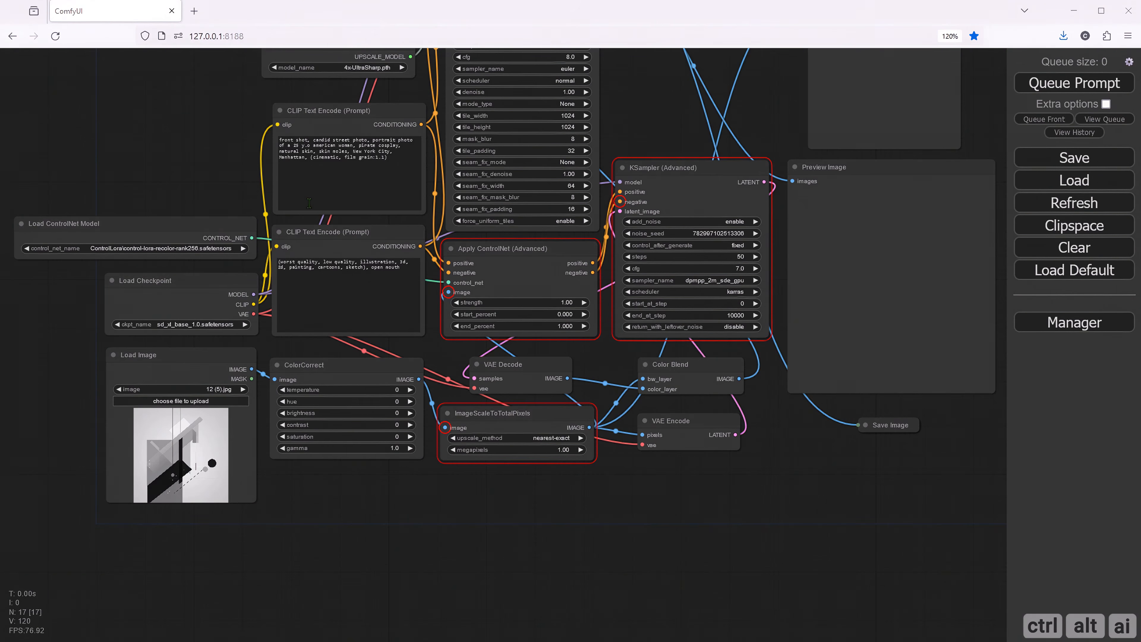
scroll(246, 177, up, 6)
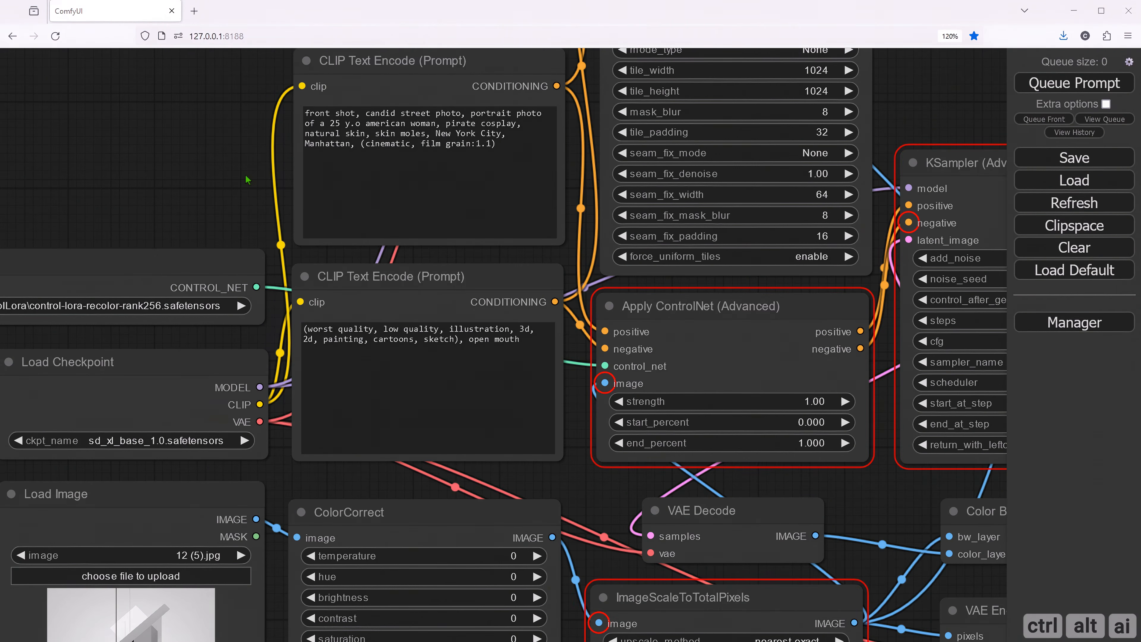
scroll(246, 177, down, 1)
drag(246, 178, 162, 245)
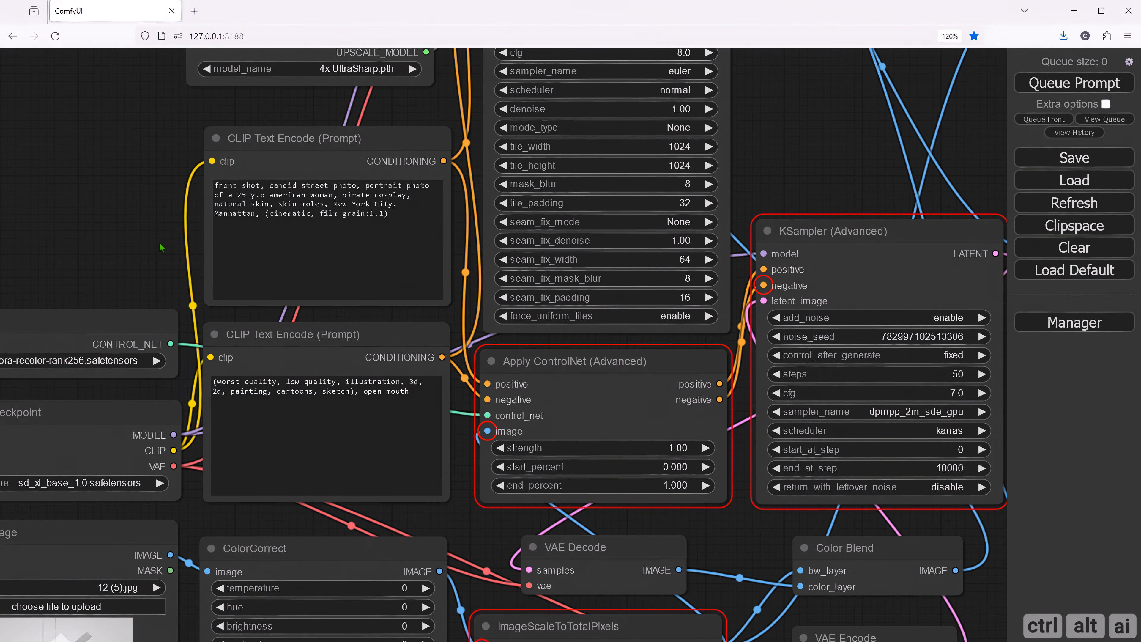
click(266, 408)
key(ctrl+a)
text(oversaturated, grayscale, blurry, color cast, faded, old, washed out, low quality, lackluster)
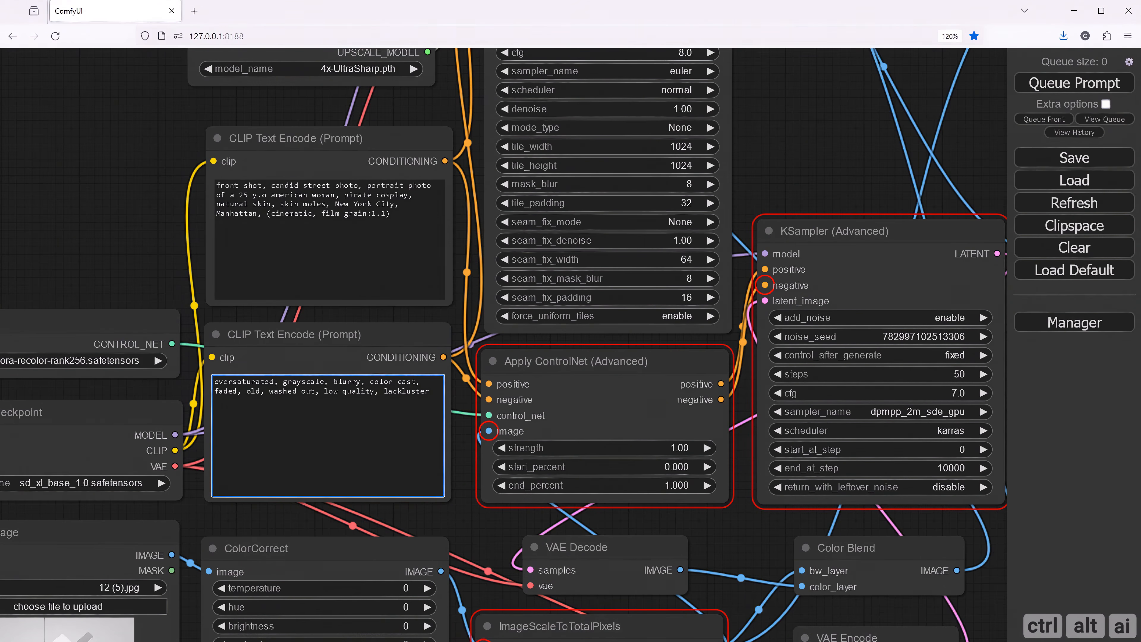
- Replace the positive prompt in the upper CLIP Text Encode node with "minimalistic geometric vector art, colorful"
click(371, 222)
drag(371, 223, 216, 185)
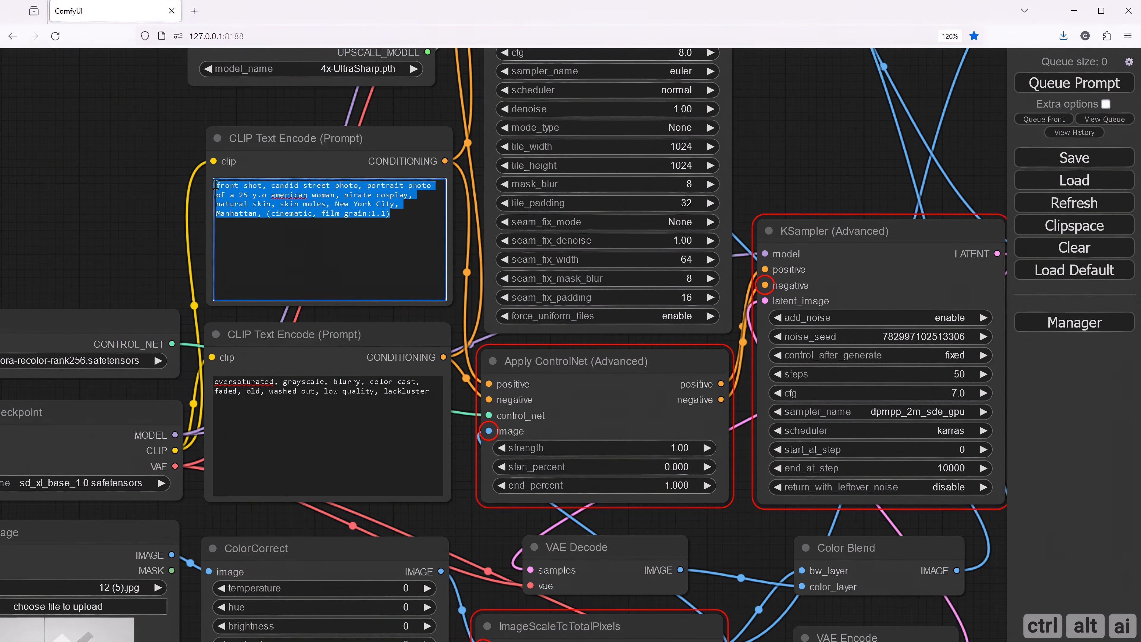
text(minimalistic geometric vector art, colorful)
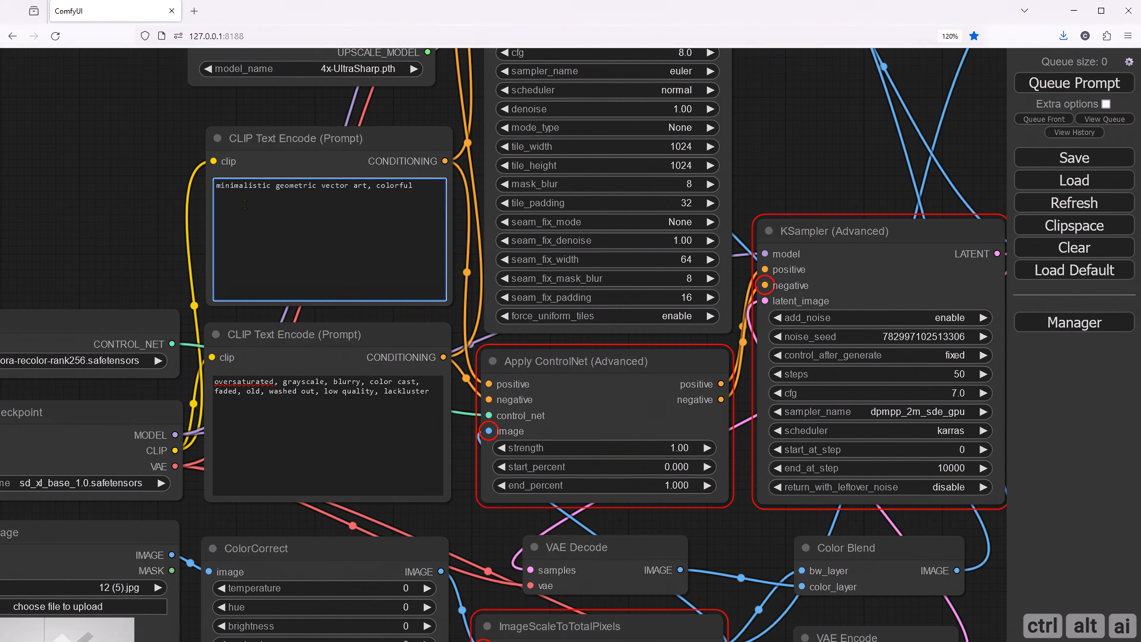
click(94, 220)
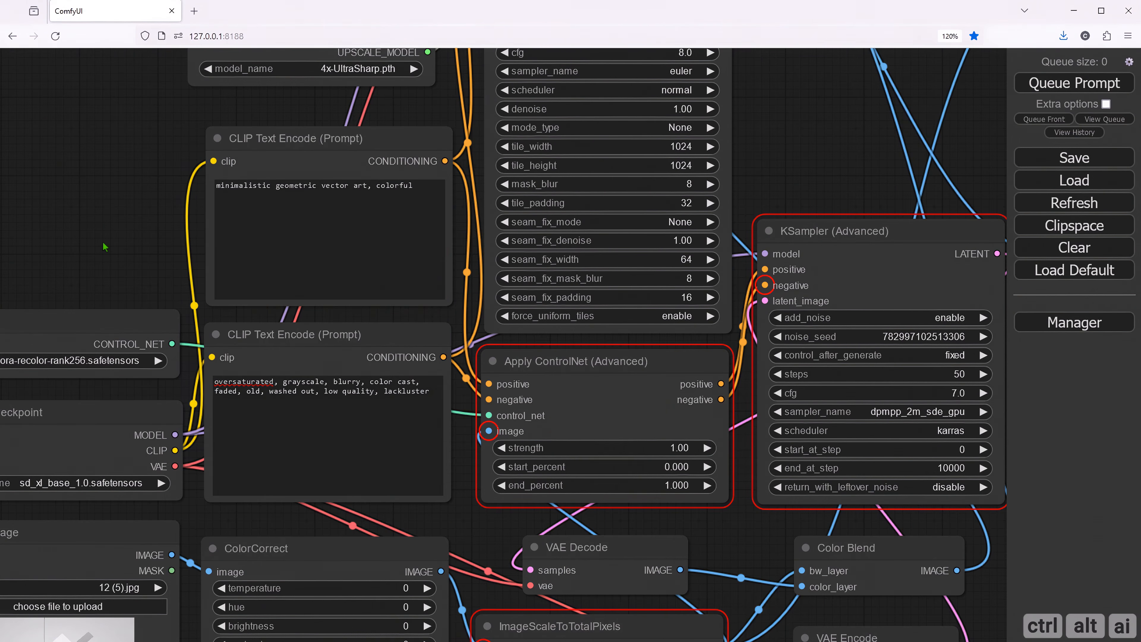
drag(103, 245, 409, 85)
drag(167, 413, 124, 382)
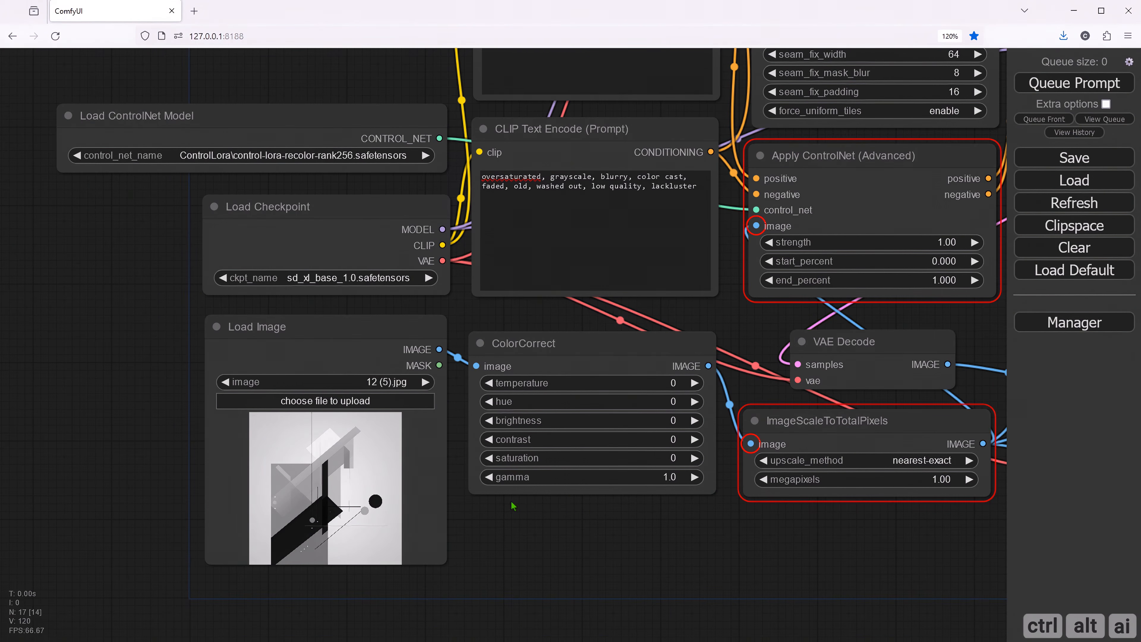
drag(523, 547, 435, 620)
drag(268, 115, 319, 66)
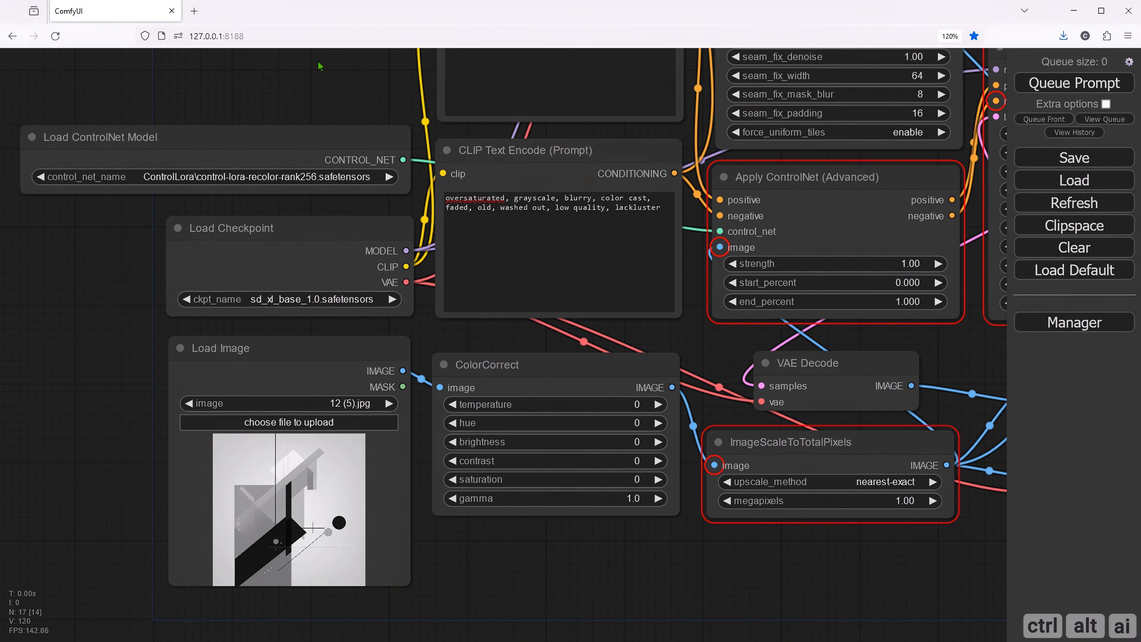
drag(574, 551, 406, 526)
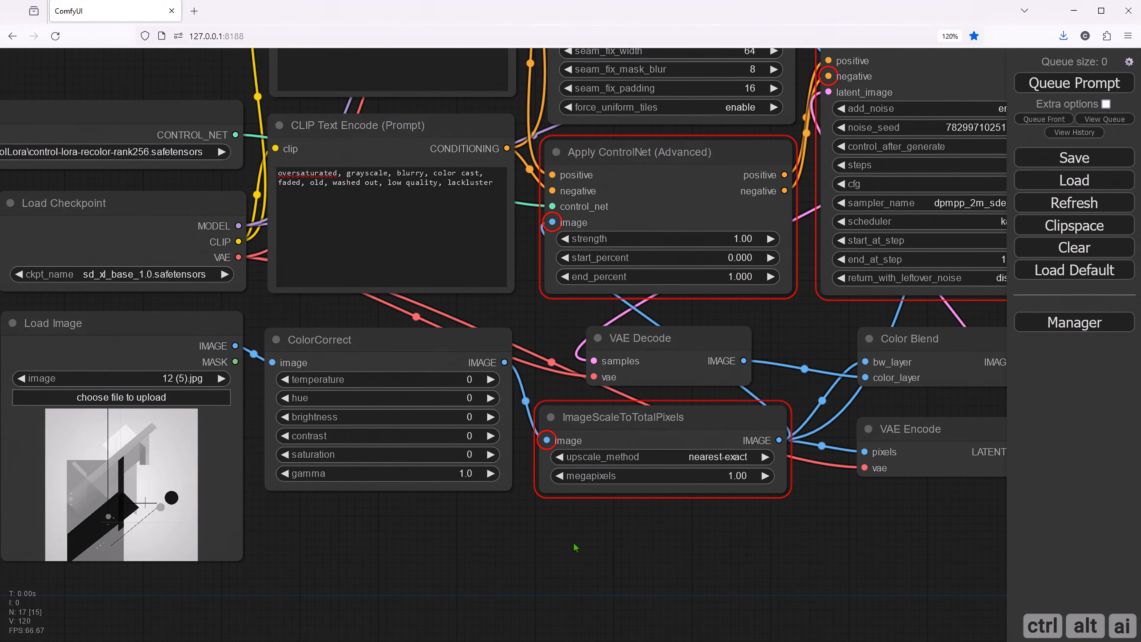
drag(654, 543, 451, 545)
drag(678, 525, 526, 561)
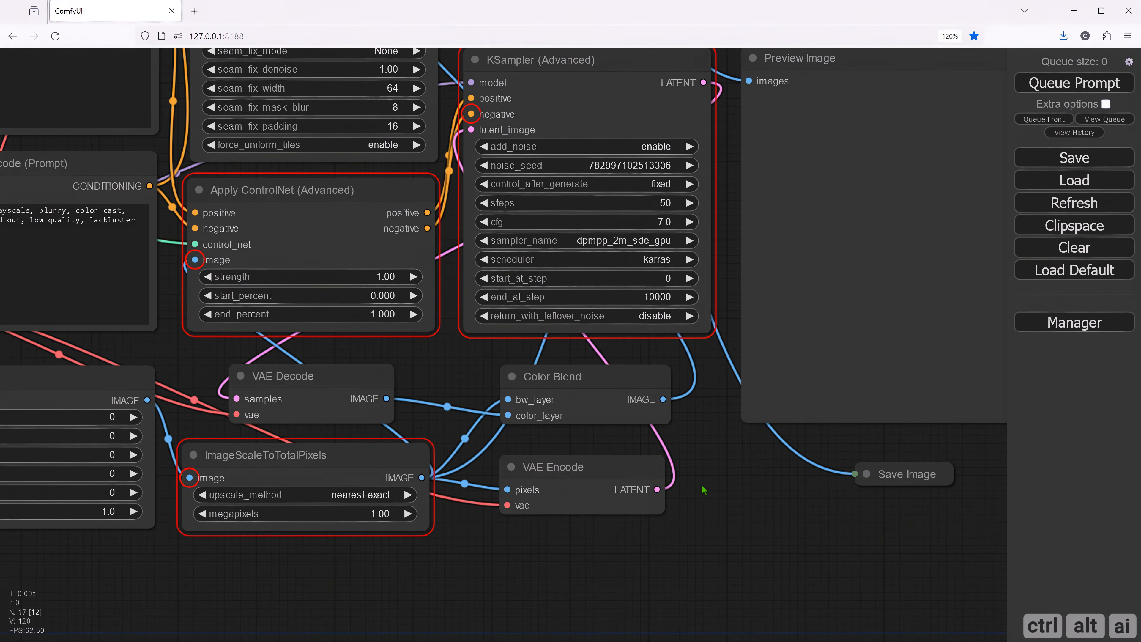
drag(703, 488, 673, 525)
click(619, 205)
key(ctrl+a)
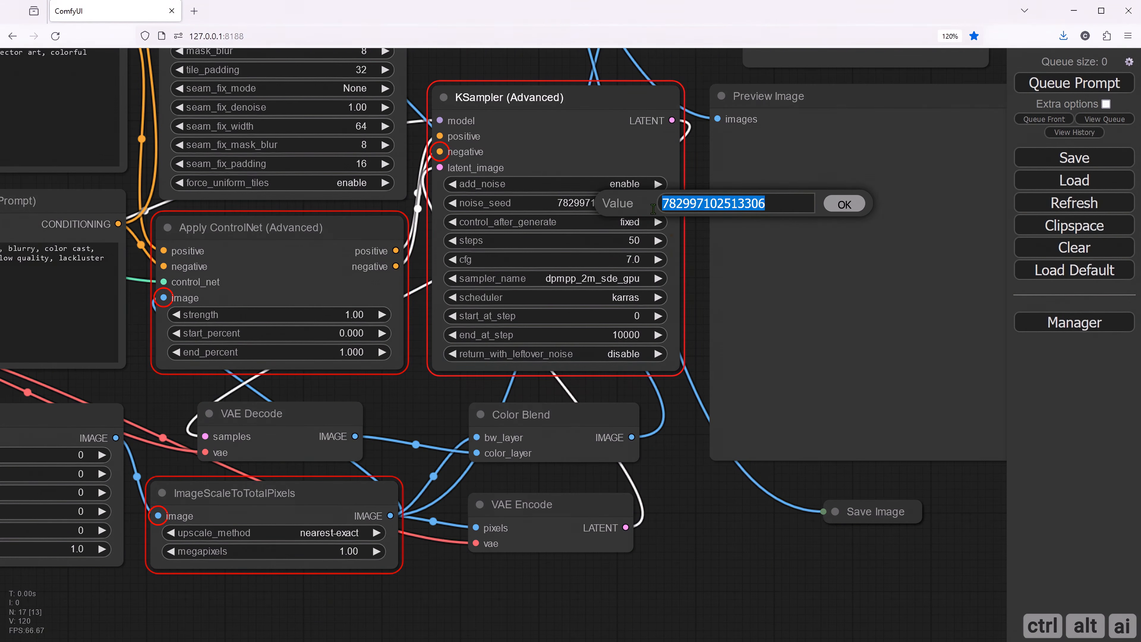
key(ctrl+v)
click(843, 204)
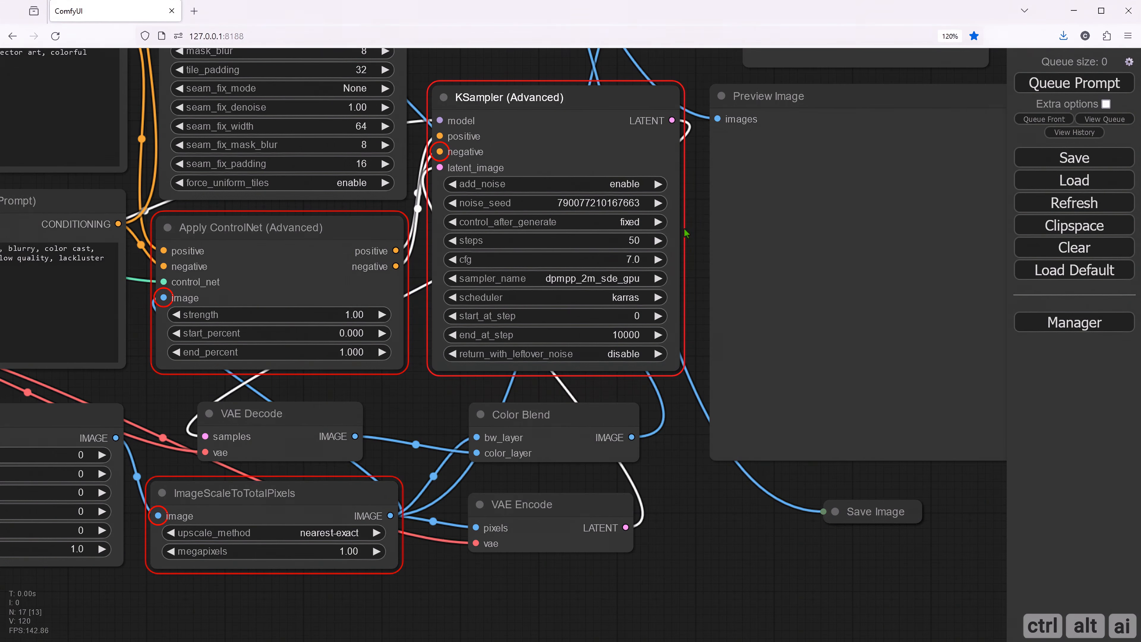
- Set the KSampler (Advanced) node's steps to 30
click(639, 241)
drag(699, 243, 670, 244)
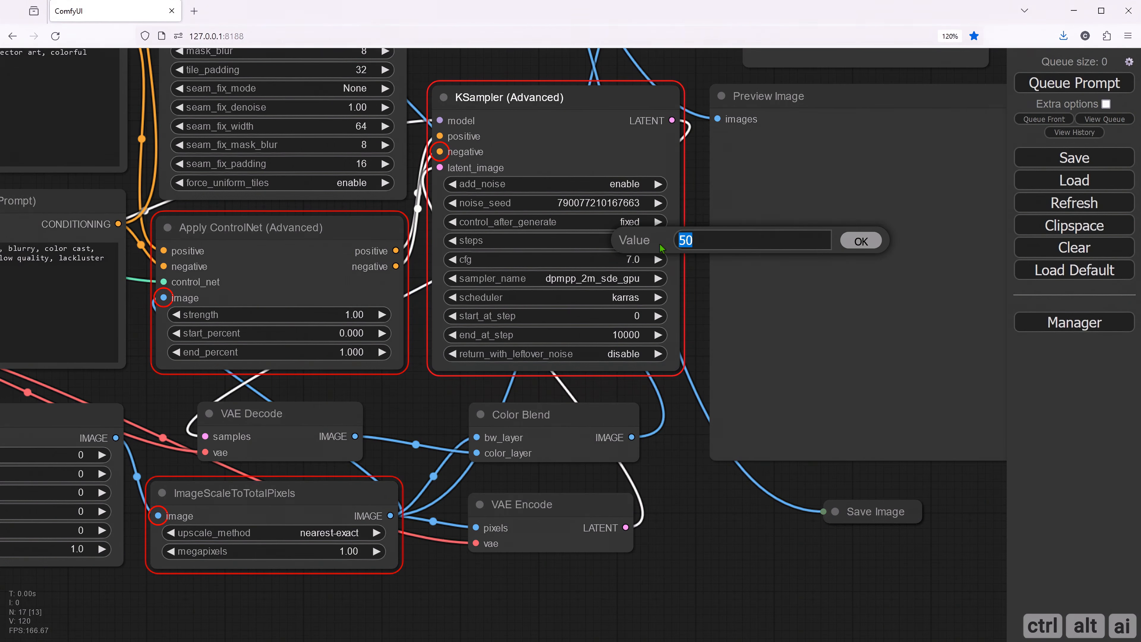
text(30)
click(860, 241)
- Set the KSampler (Advanced) node's sampler to euler_ancestral and its scheduler to normal
click(627, 283)
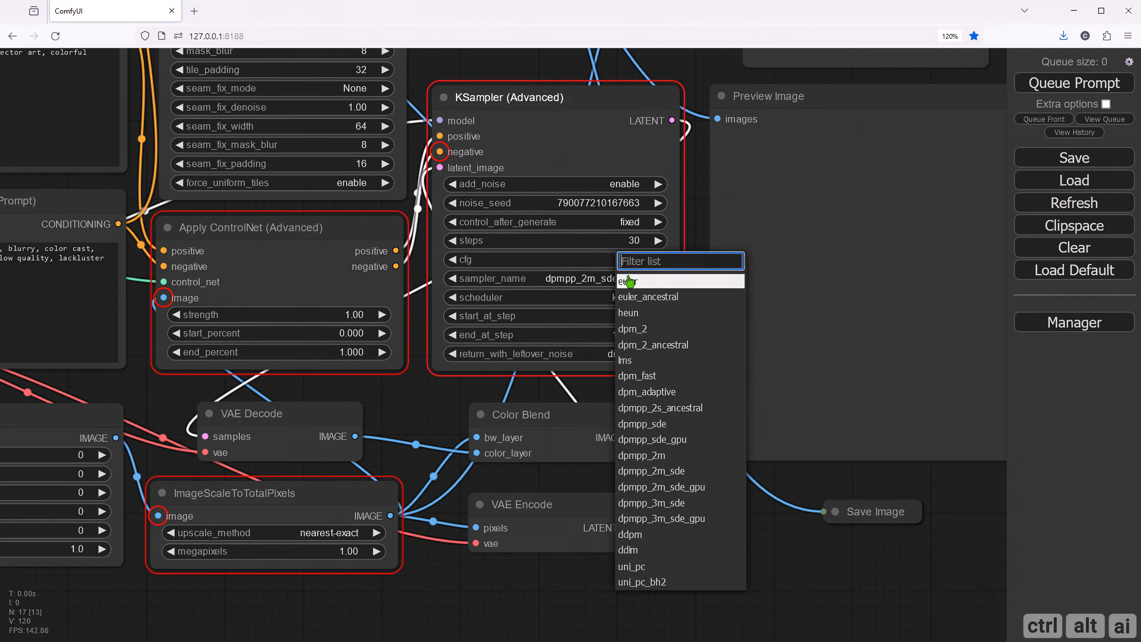
click(637, 296)
click(635, 298)
click(635, 297)
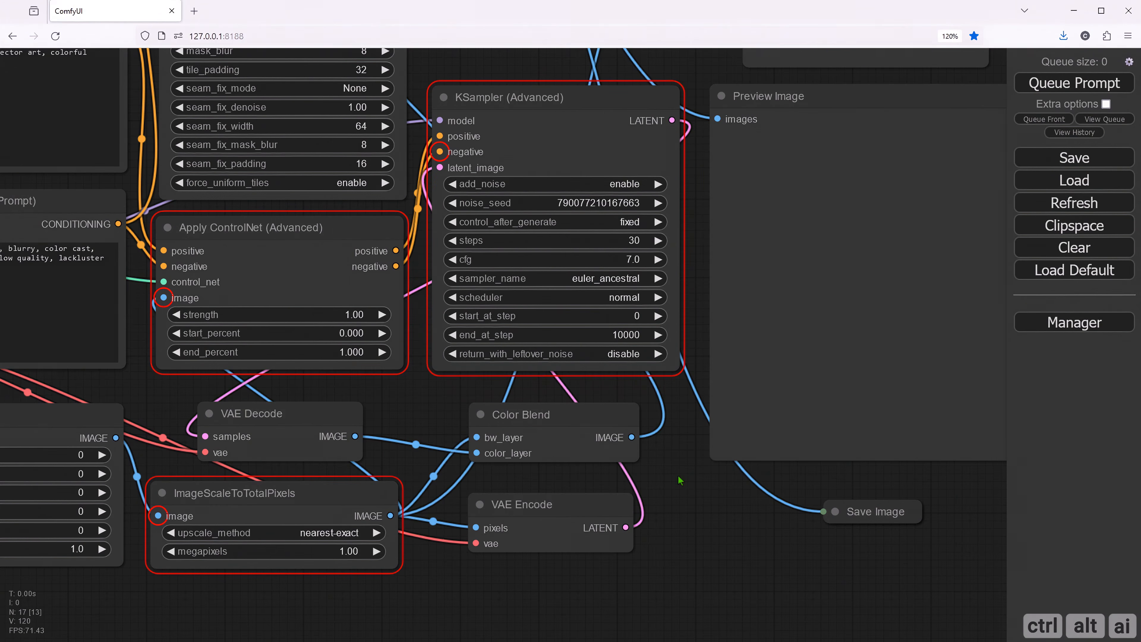
- Queue the prompt to generate the recolored image with the updated prompts and sampler settings
drag(679, 480, 614, 551)
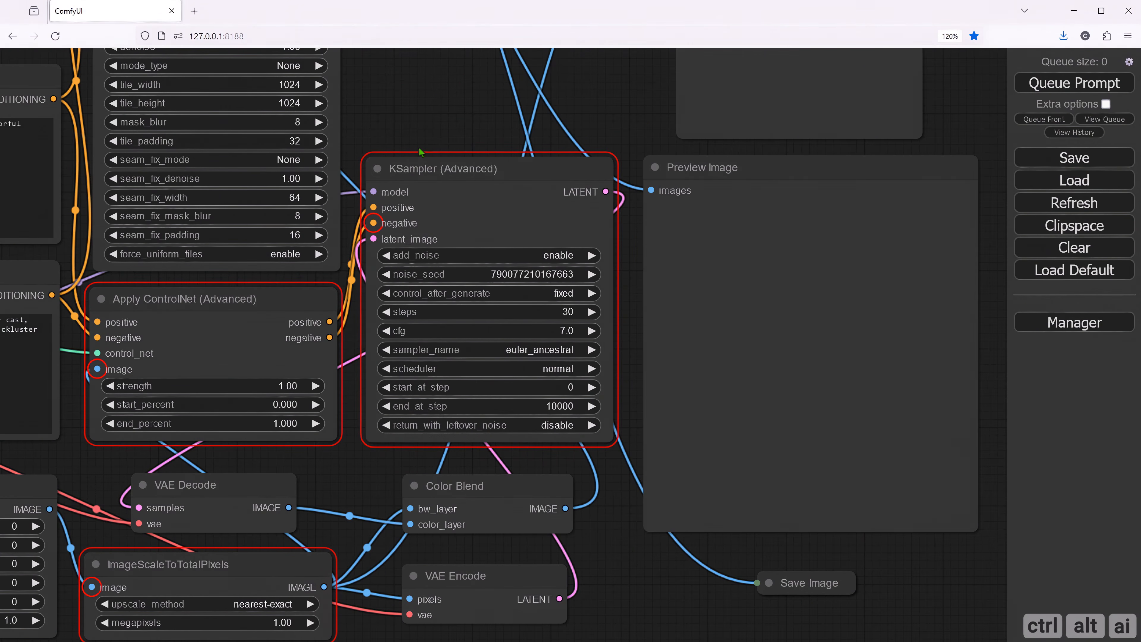
drag(412, 117, 518, 252)
scroll(507, 241, down, 5)
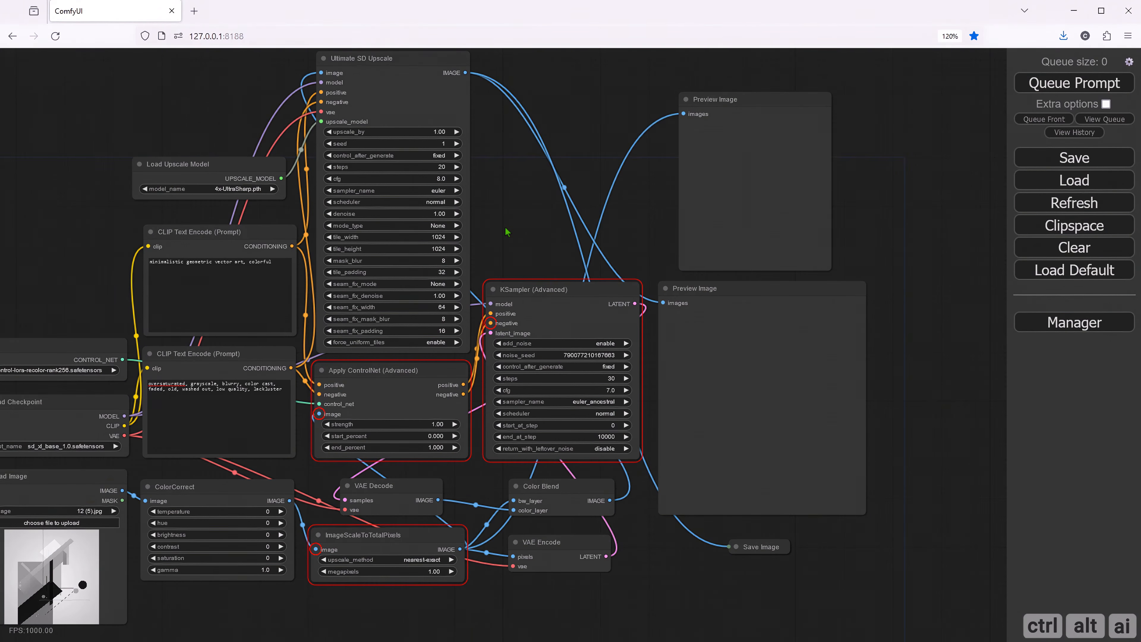
drag(507, 231, 627, 234)
click(1031, 83)
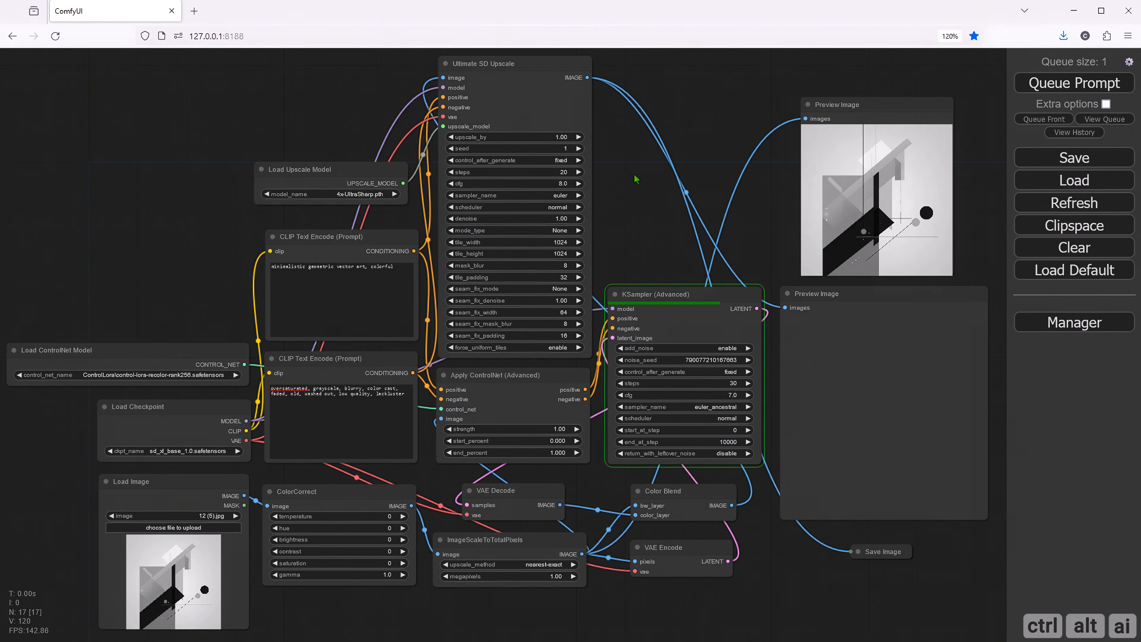
- Examine the recolored result in the Preview Image node beside KSampler, open it full size, and return to the workflow
drag(651, 245, 583, 165)
drag(687, 507, 505, 496)
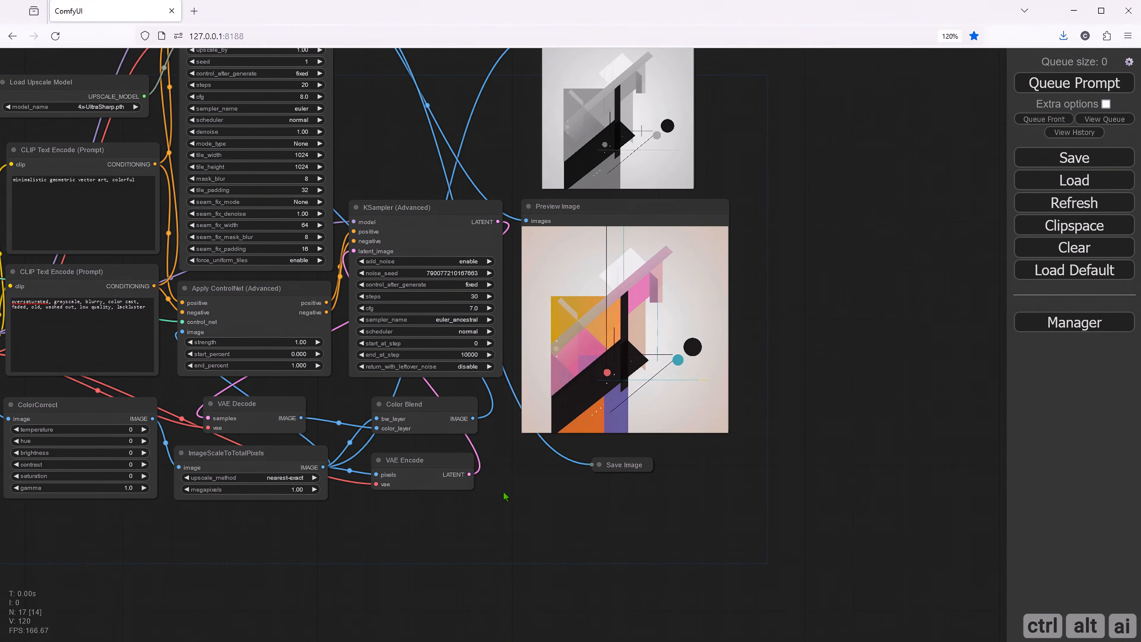
scroll(624, 350, up, 8)
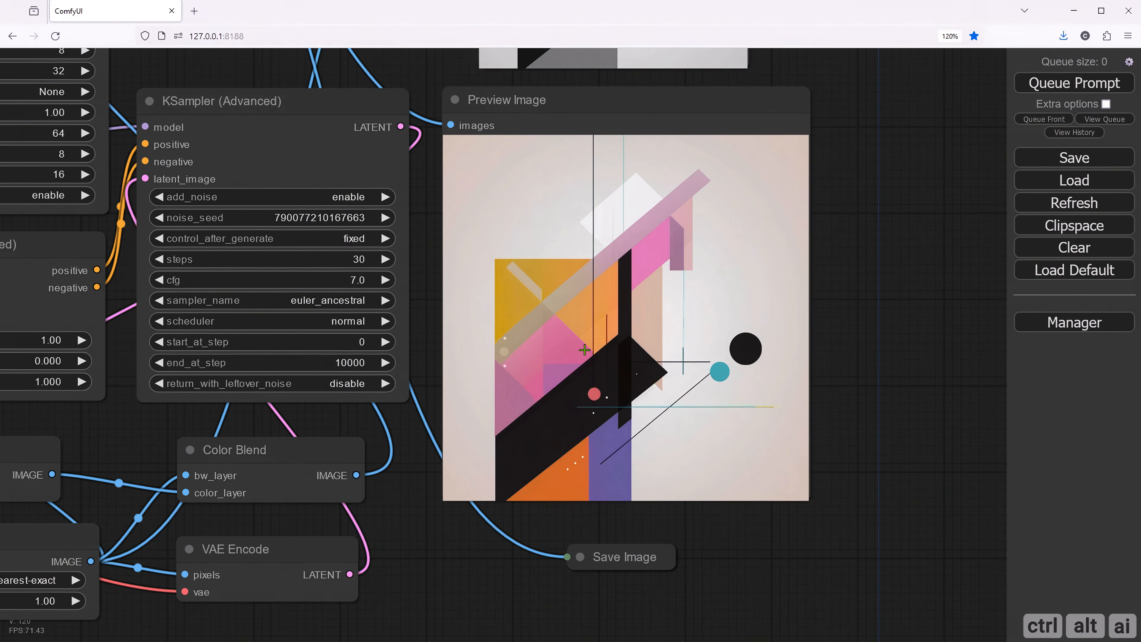
scroll(590, 345, down, 1)
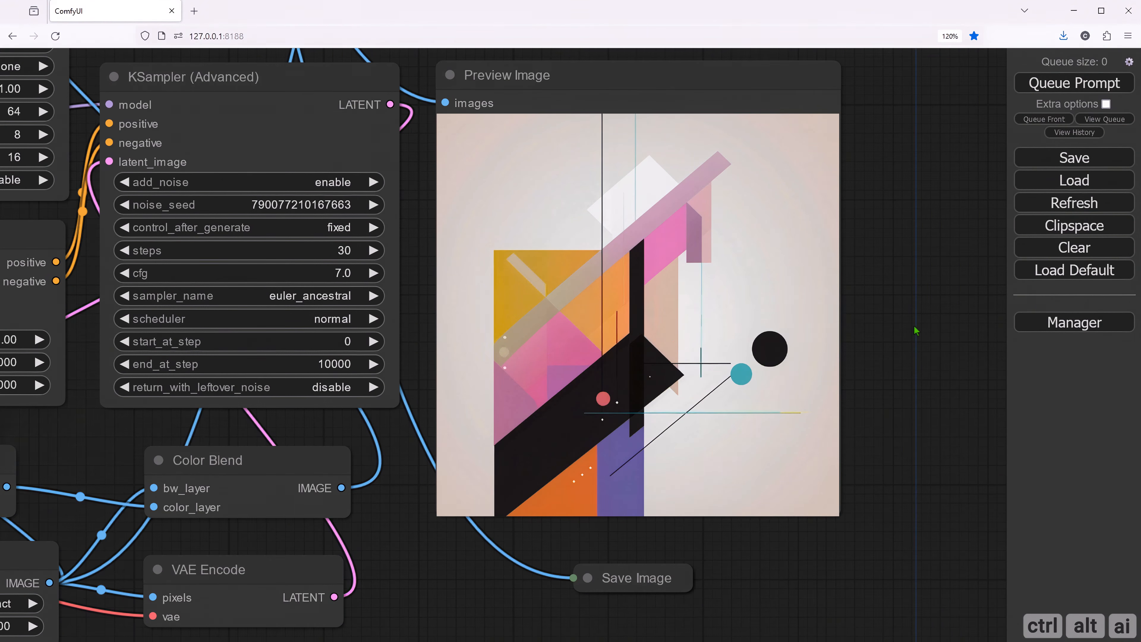
drag(914, 327, 913, 379)
right_click(599, 285)
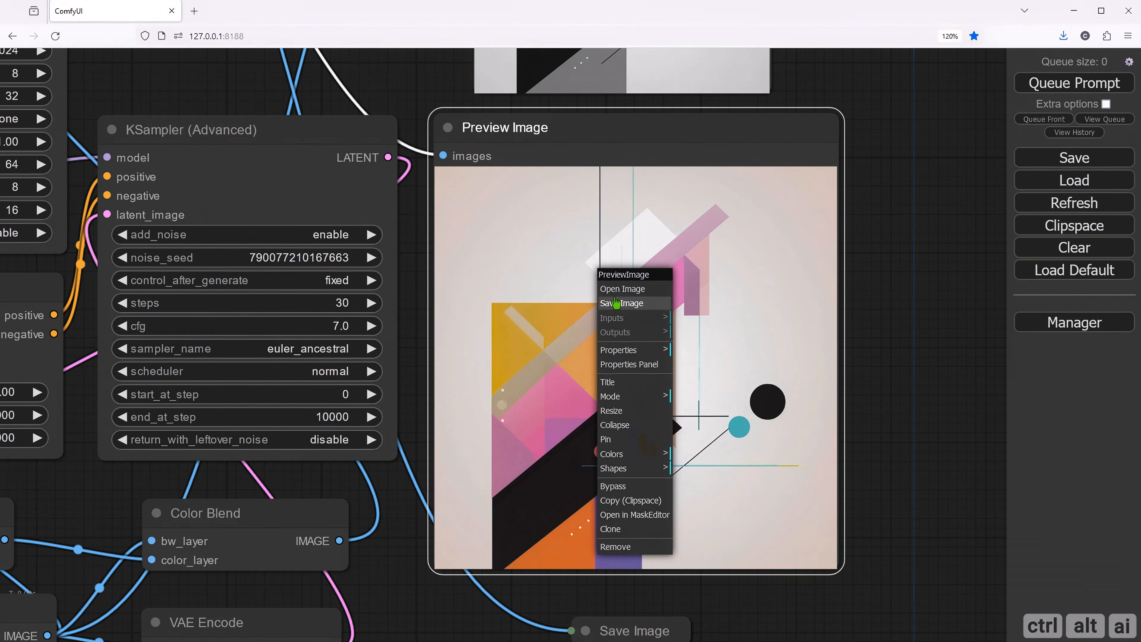
click(609, 290)
click(495, 262)
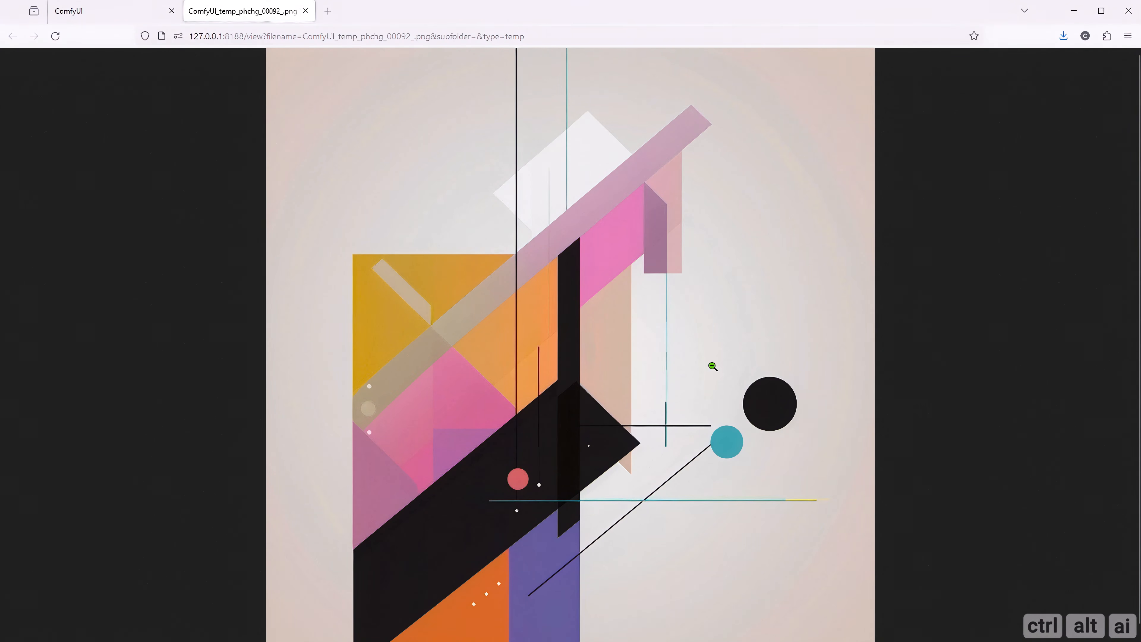
click(305, 11)
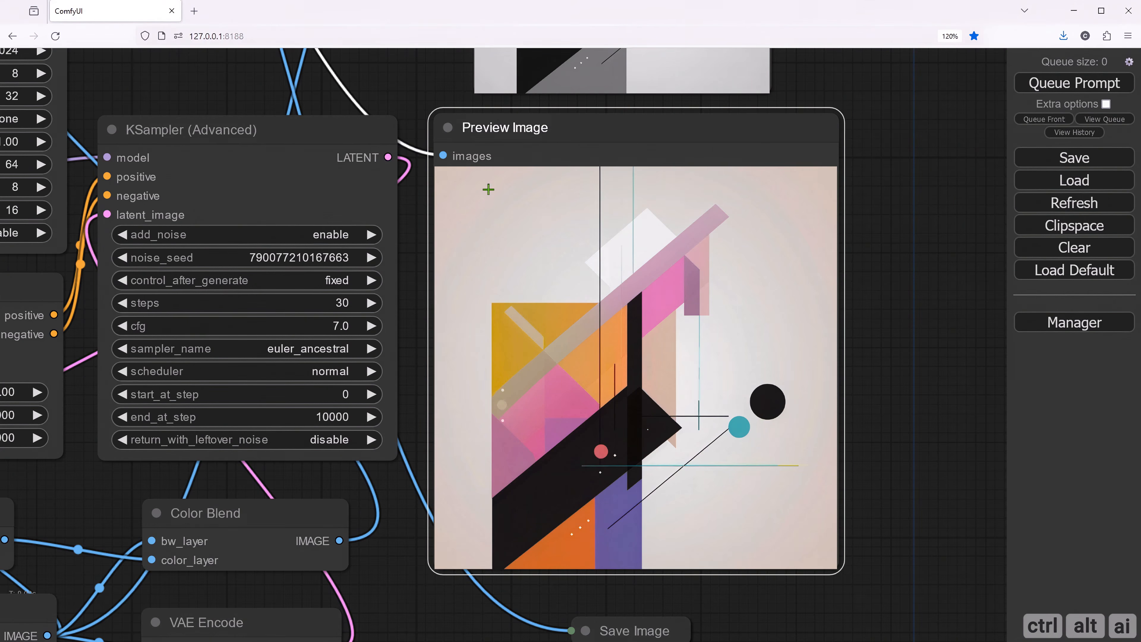
scroll(417, 102, down, 8)
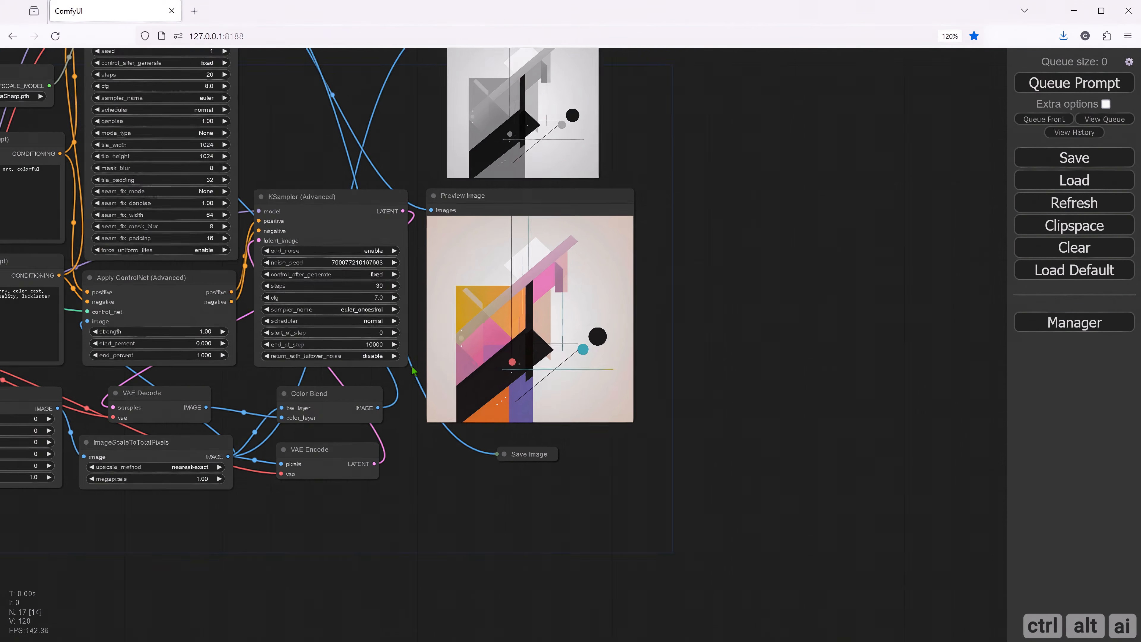
- Disconnect VAE Encode's latent output from the latent_image input of KSampler (Advanced)
drag(317, 191, 516, 161)
scroll(537, 395, up, 6)
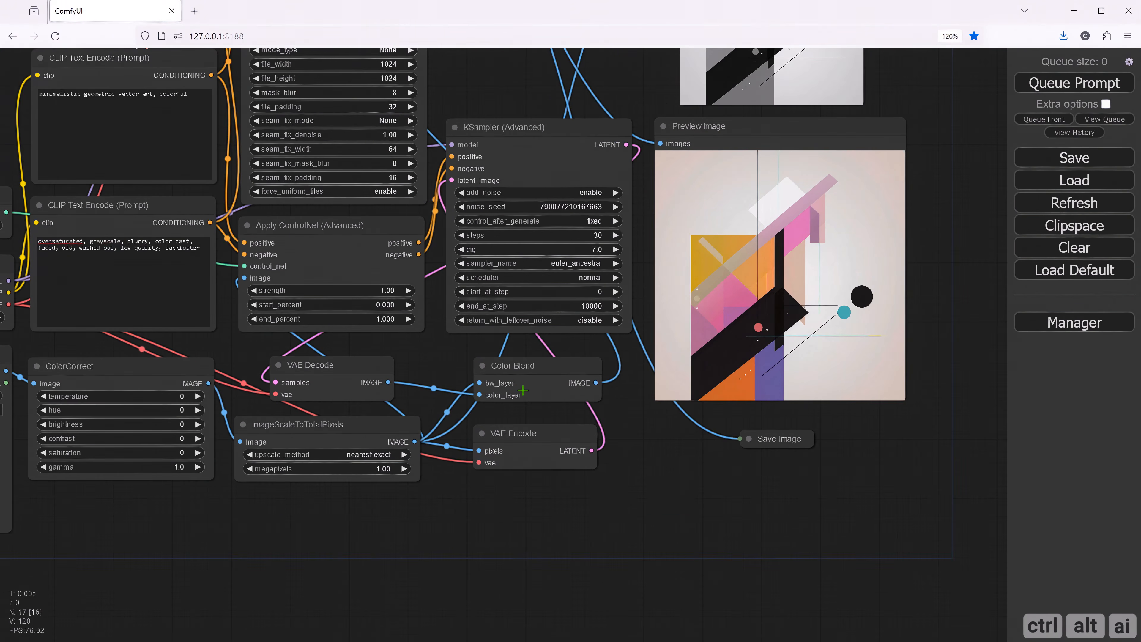
scroll(452, 354, up, 1)
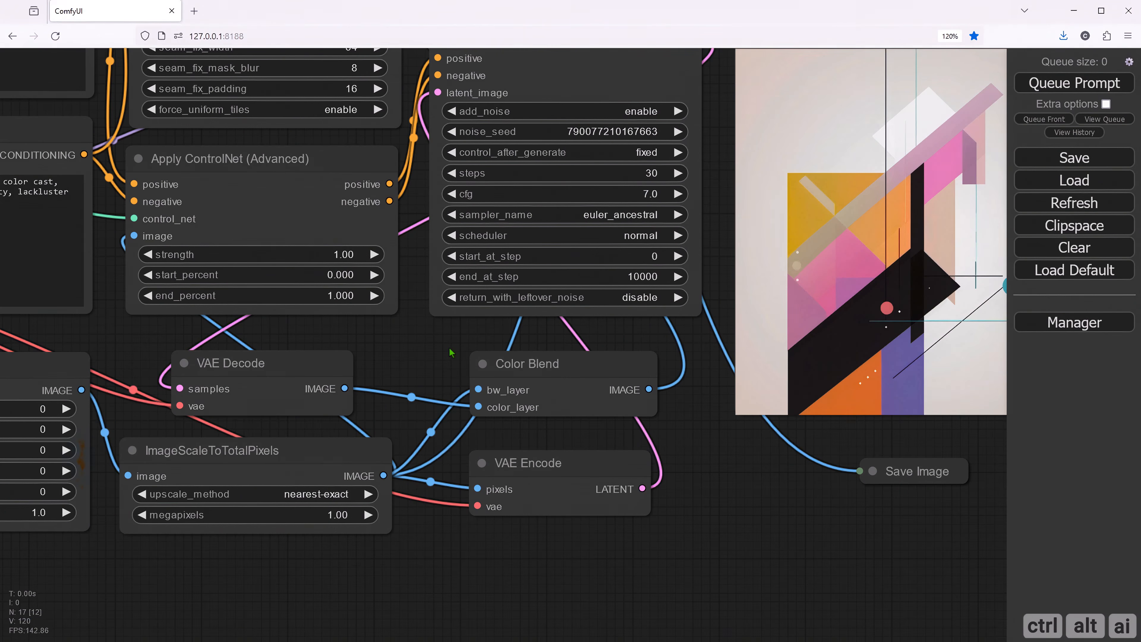
drag(452, 354, 352, 374)
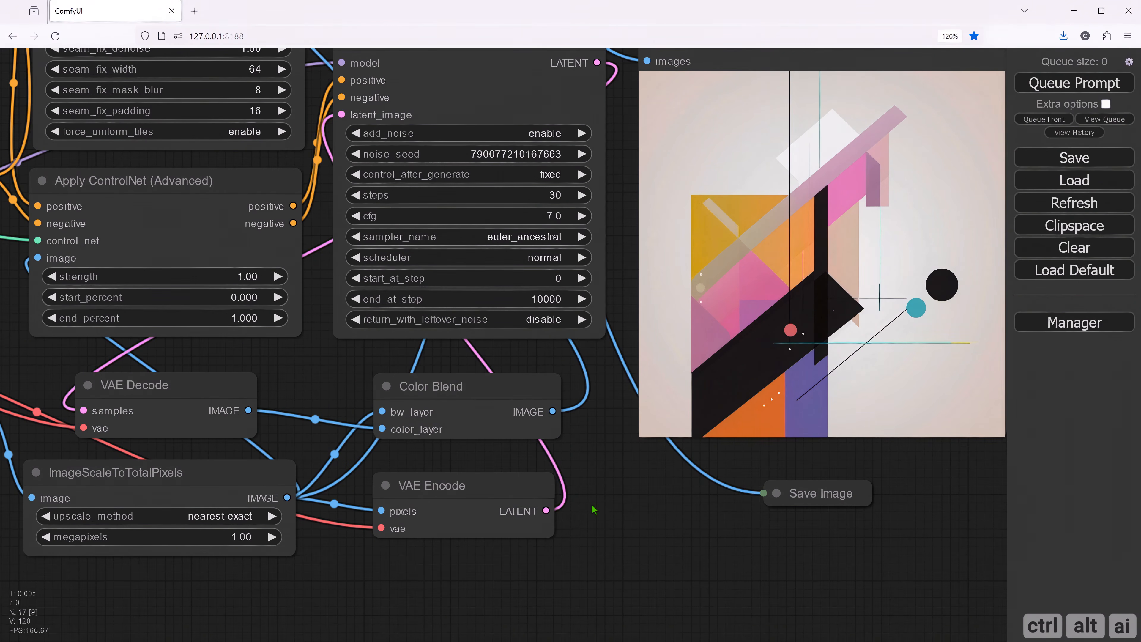
drag(326, 357, 327, 405)
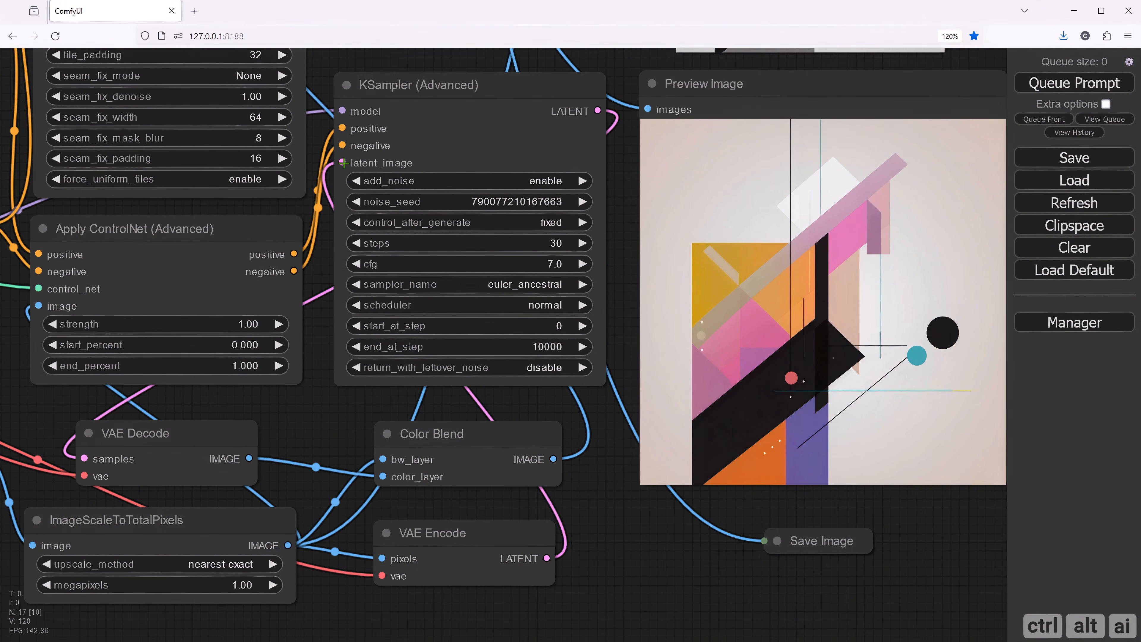
drag(350, 164, 546, 558)
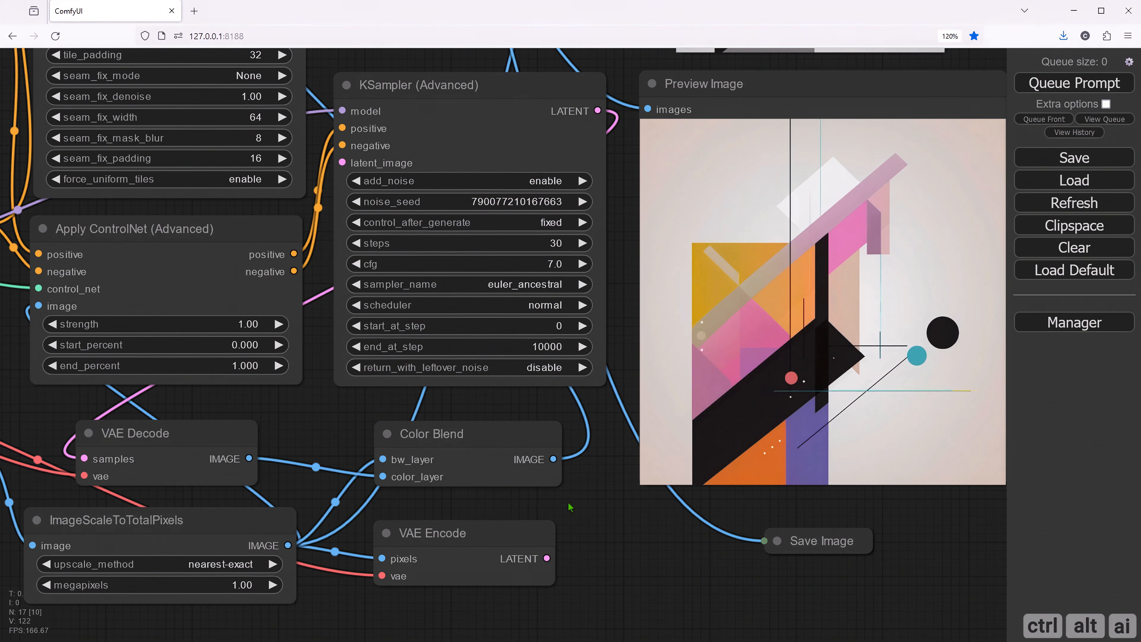
- Add a Repeat Latent Batch node and place it directly above the KSampler (Advanced) node
drag(570, 512, 586, 566)
drag(434, 119, 433, 268)
double_click(423, 211)
text(repeat)
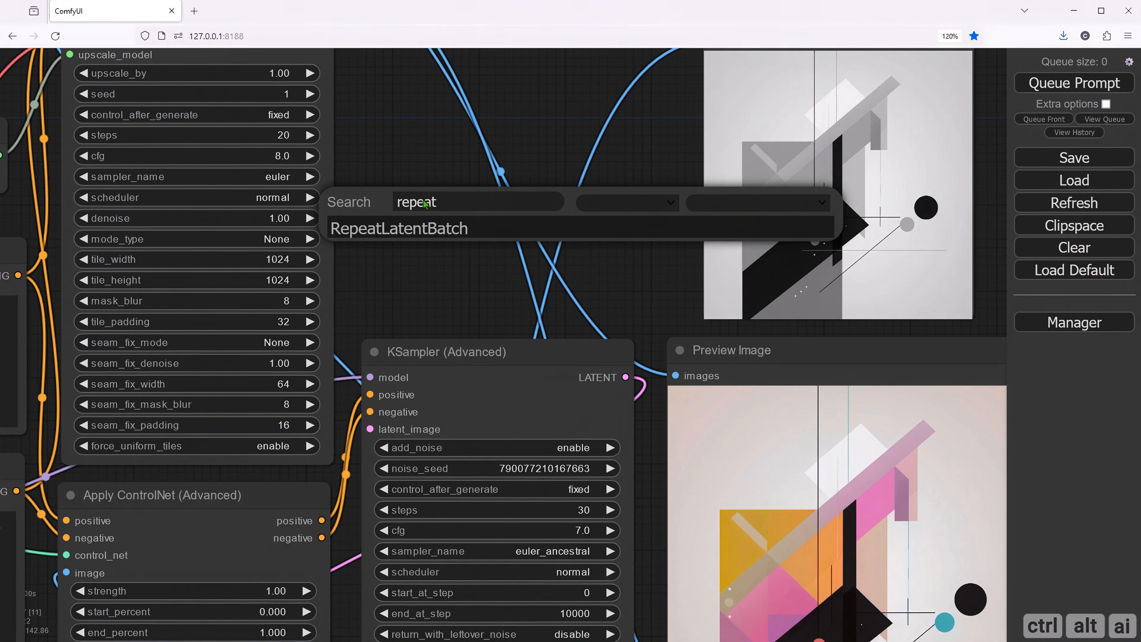
click(430, 233)
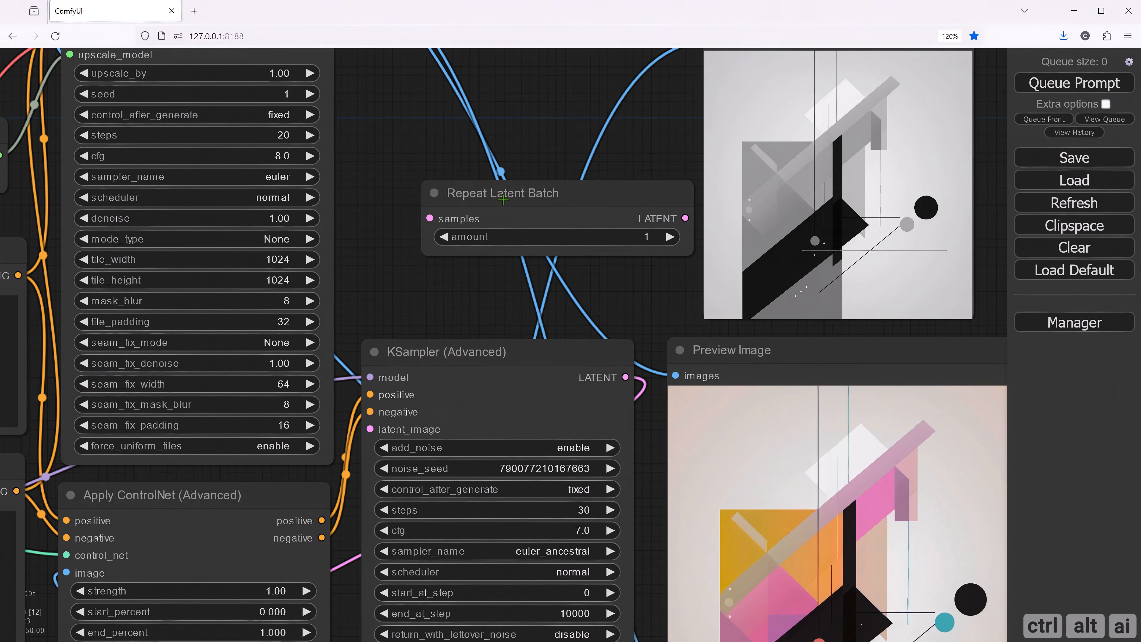
drag(503, 200, 446, 253)
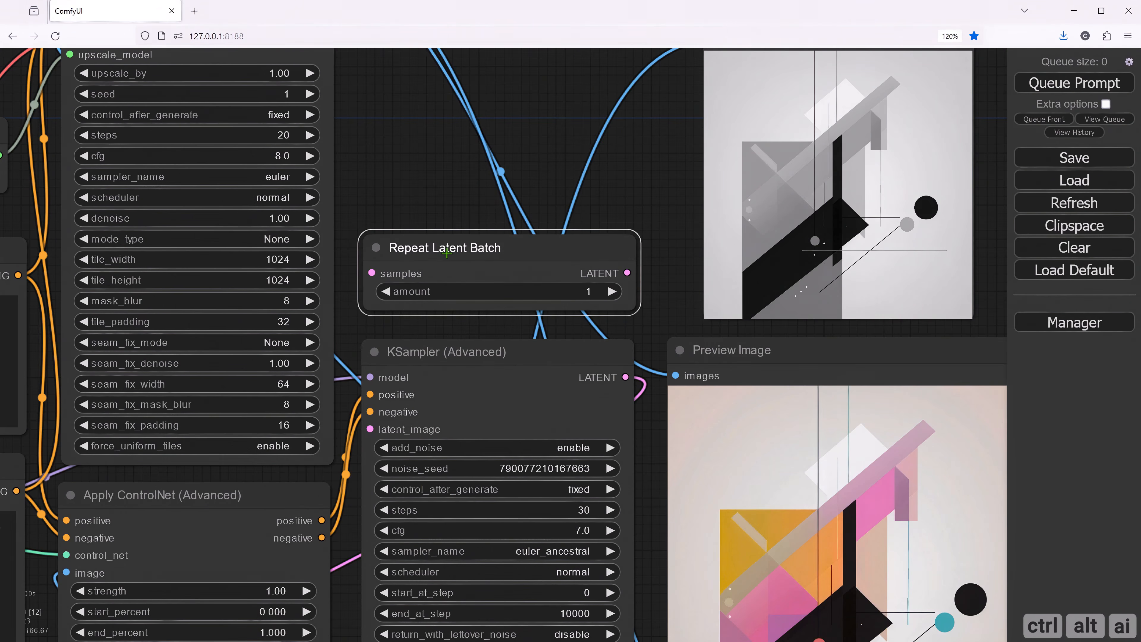
click(439, 191)
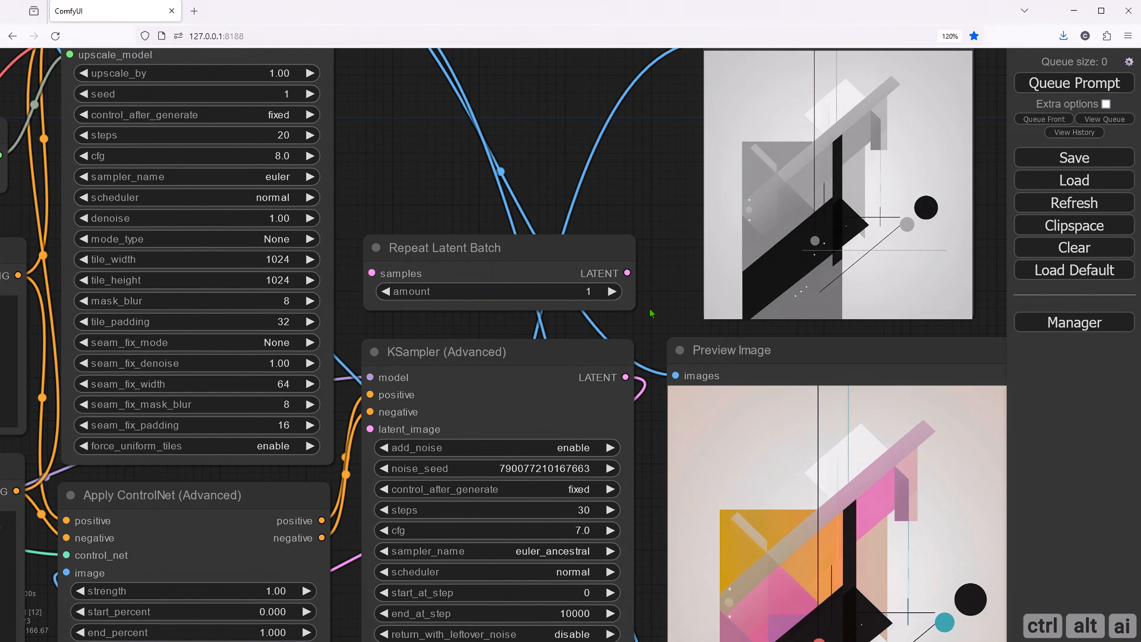
- Connect Repeat Latent Batch's LATENT output to KSampler (Advanced)'s latent_image, and VAE Encode's LATENT output to Repeat Latent Batch's samples input
drag(627, 273, 370, 429)
drag(359, 332, 342, 135)
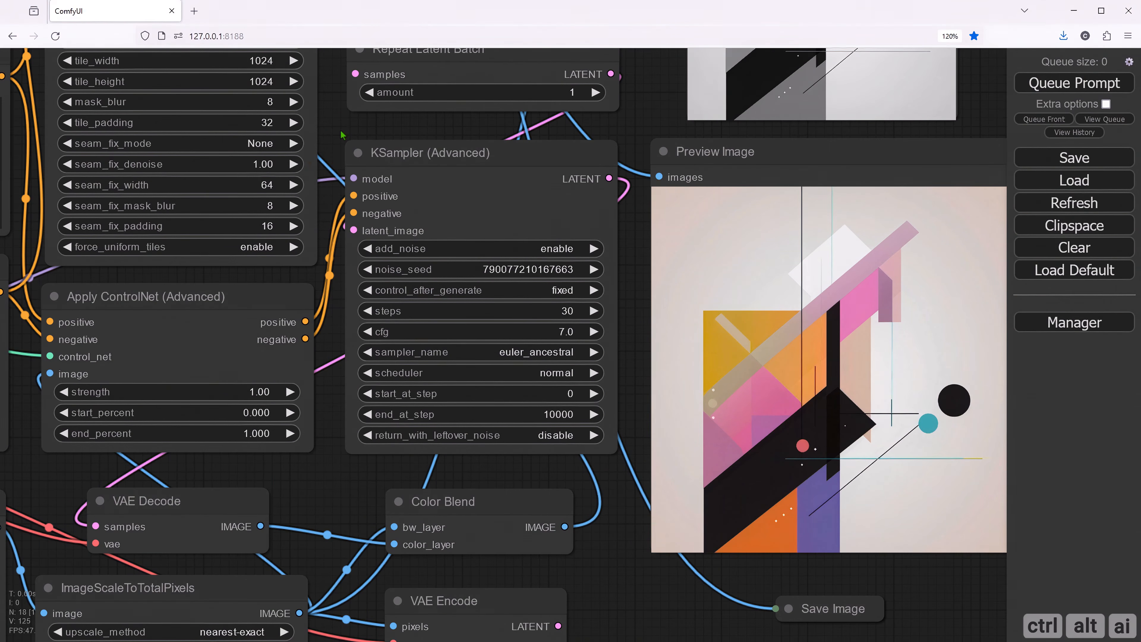
scroll(343, 134, down, 4)
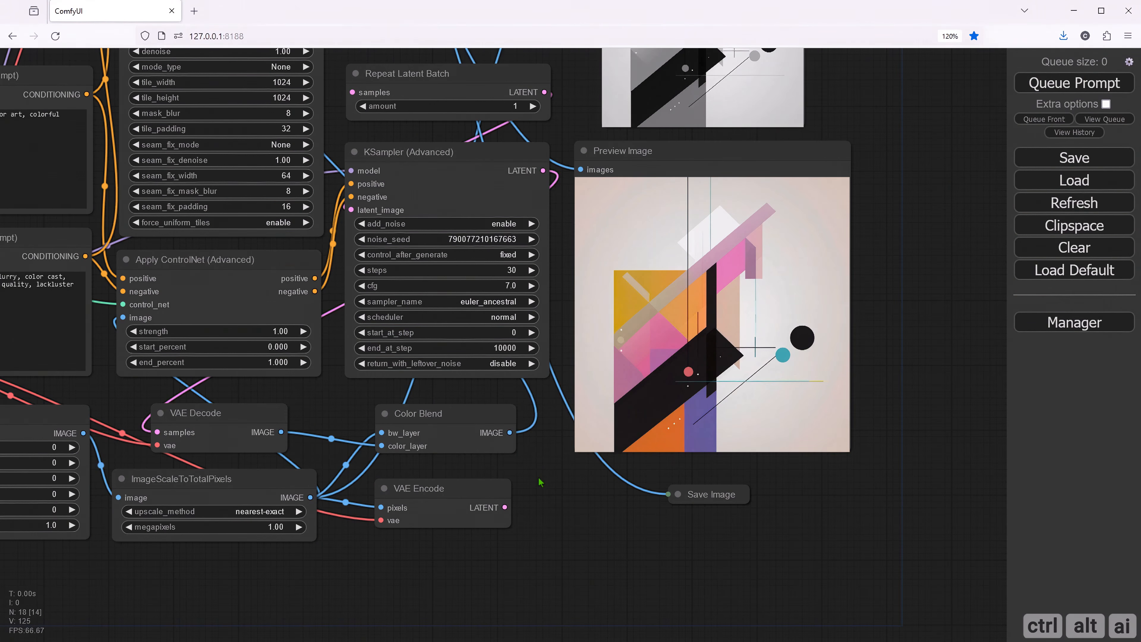
drag(539, 479, 529, 488)
drag(501, 528, 347, 113)
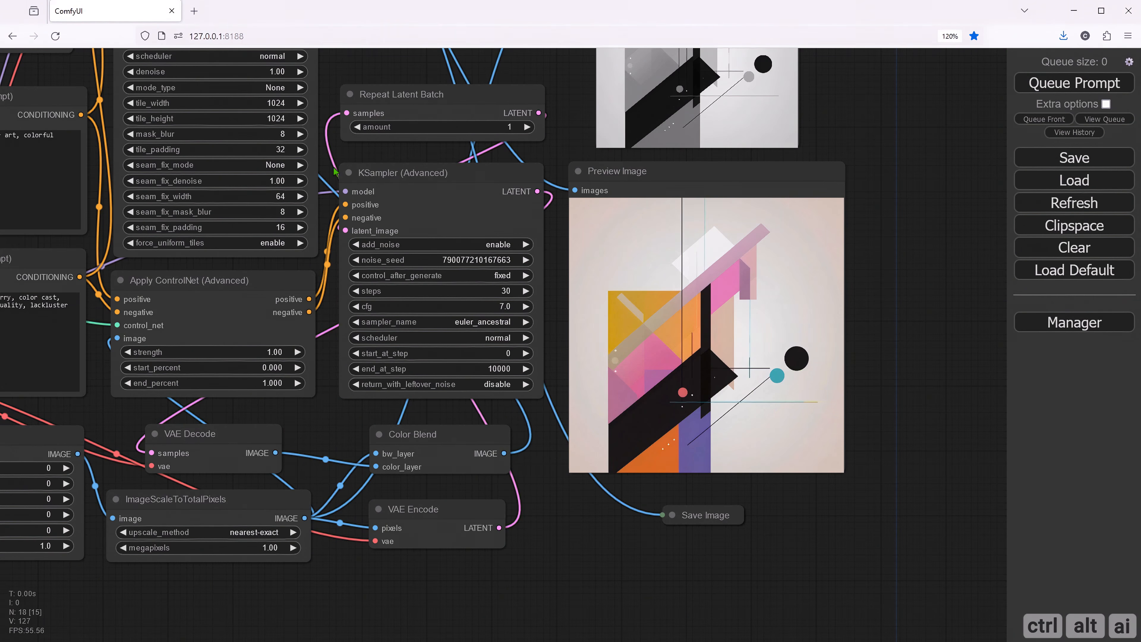
- Set upscale_by to 2 in the Ultimate SD Upscale node
scroll(350, 419, down, 3)
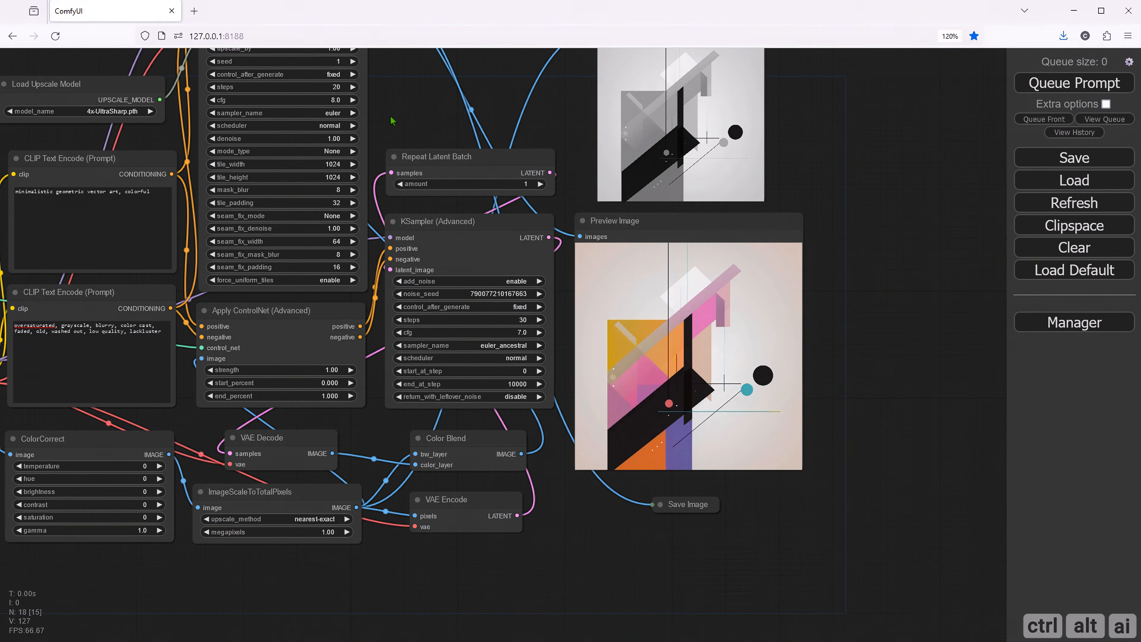
drag(393, 117, 447, 180)
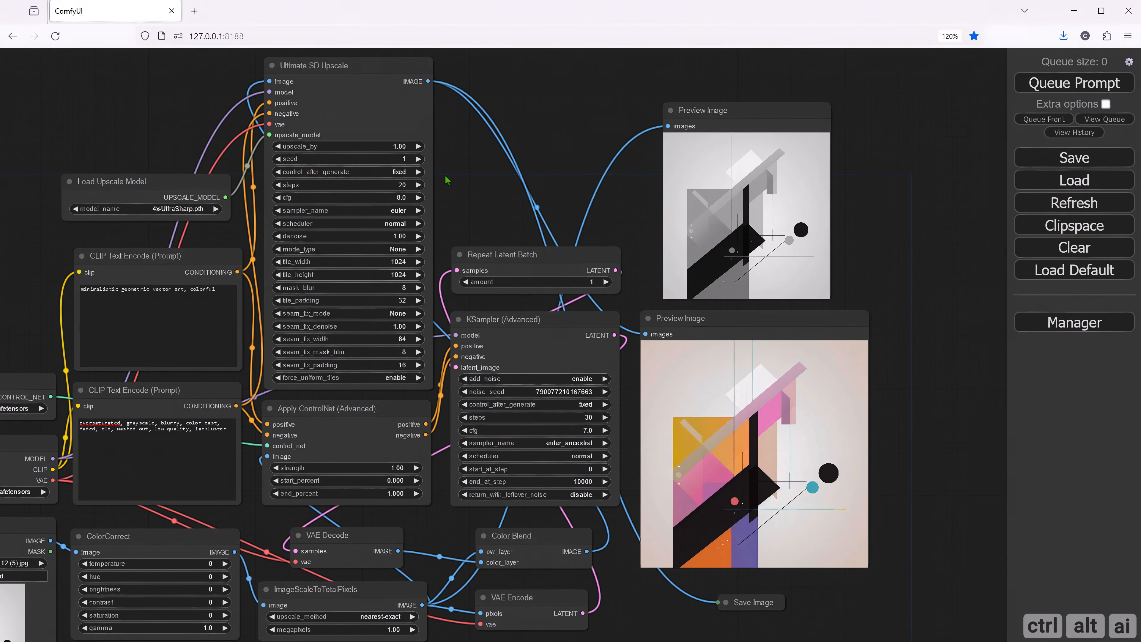
click(398, 147)
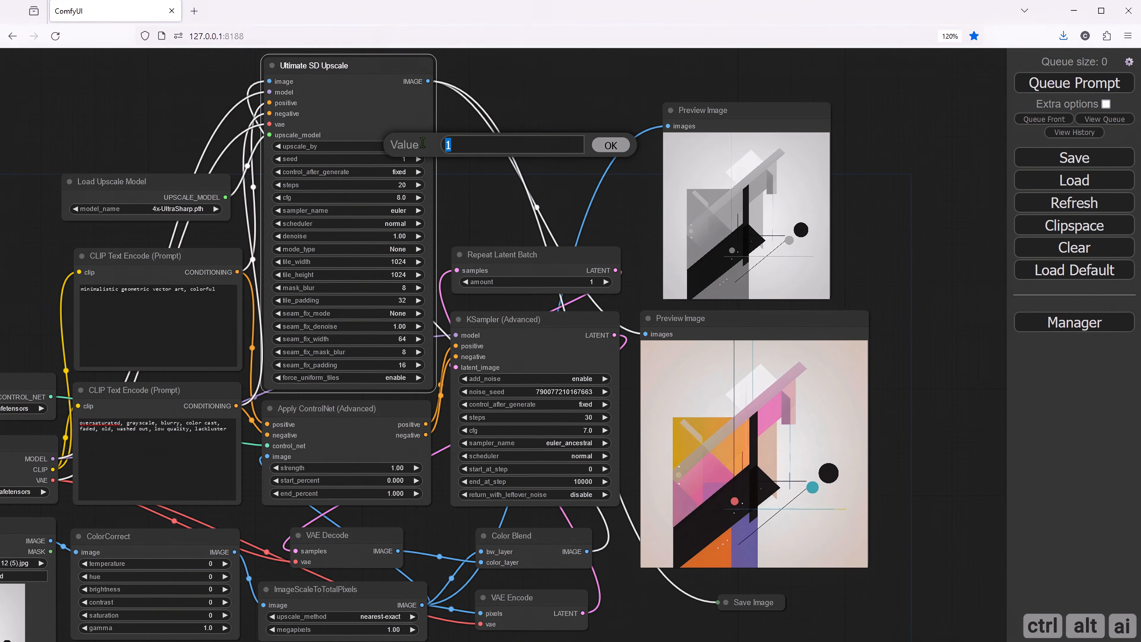
text(2)
click(597, 148)
- Set the amount in the Repeat Latent Batch node to 8
drag(476, 203, 435, 153)
click(554, 231)
drag(606, 229, 573, 228)
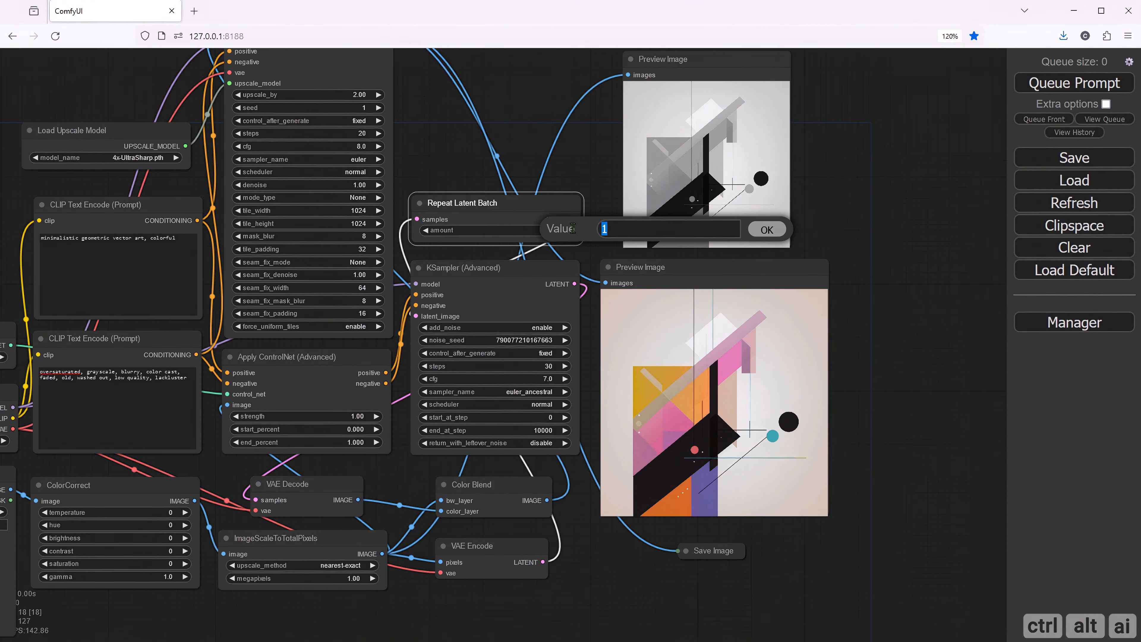
text(8)
click(766, 229)
- Widen the Preview Image node beside KSampler (Advanced) to roughly twice its width
scroll(876, 531, down, 2)
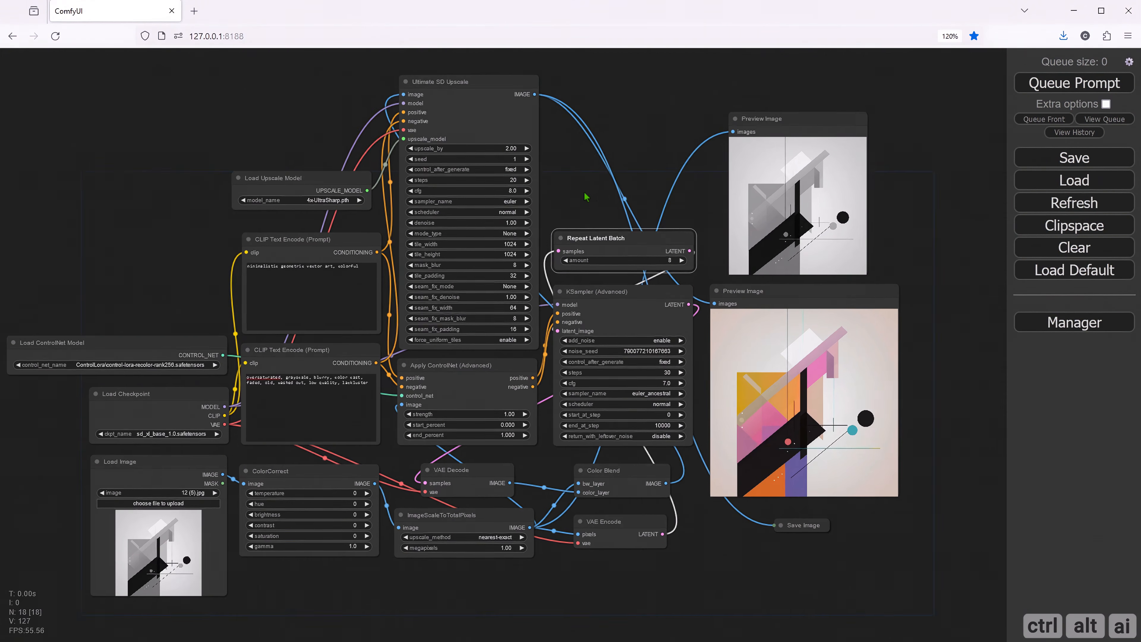
drag(873, 528, 678, 503)
drag(691, 454, 893, 457)
click(486, 552)
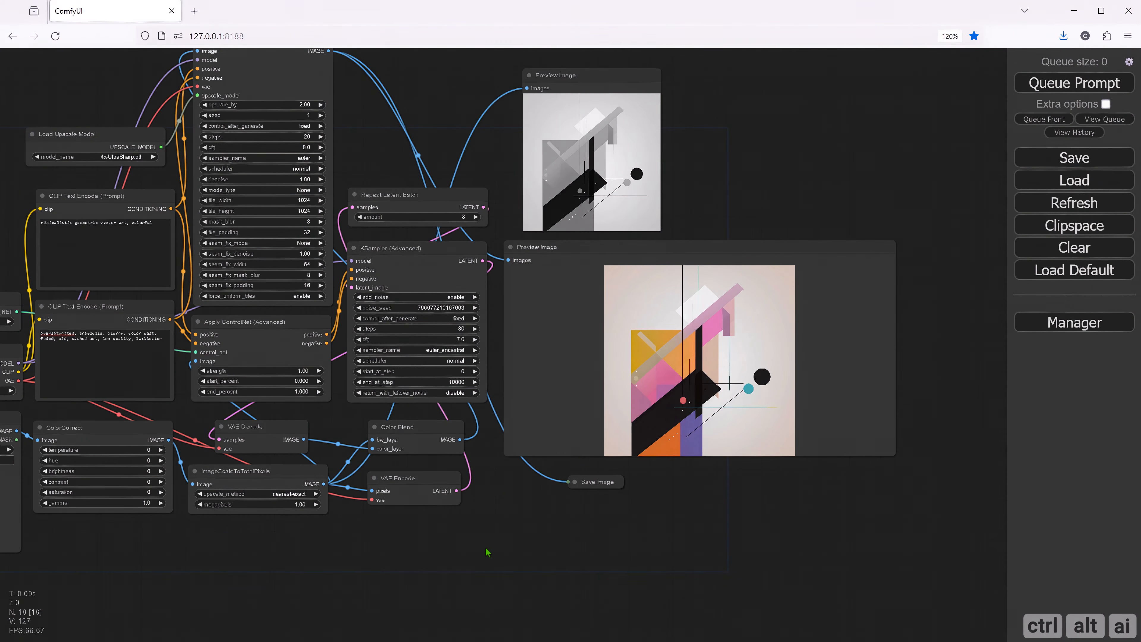
- Queue the prompt to generate the batch of recolored, upscaled images
drag(400, 570, 557, 595)
scroll(559, 599, down, 1)
scroll(675, 588, down, 2)
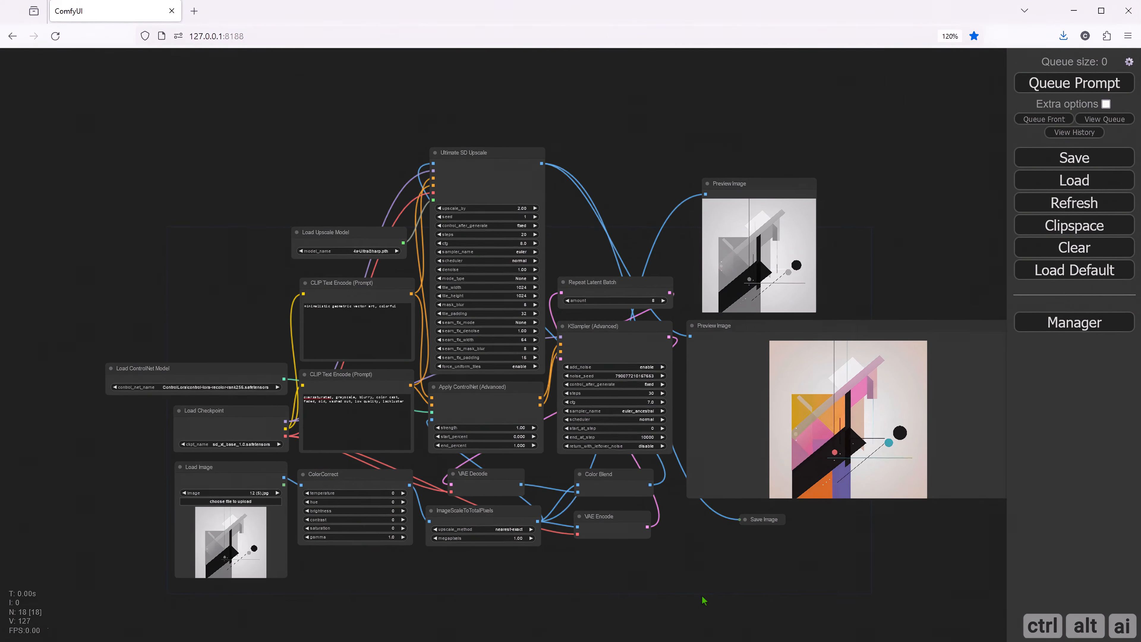
drag(679, 566, 674, 566)
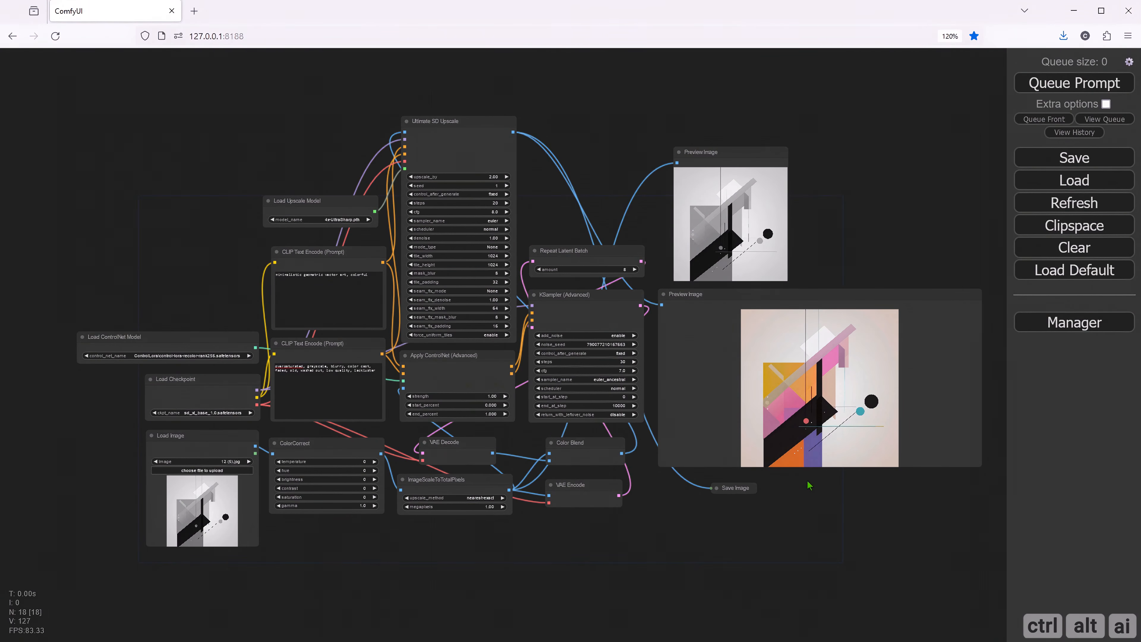
click(1048, 92)
- Switch the colored Preview Image node to its grid of all batch images and narrow the node slightly to fit
drag(887, 511, 737, 497)
click(856, 331)
drag(854, 452, 838, 451)
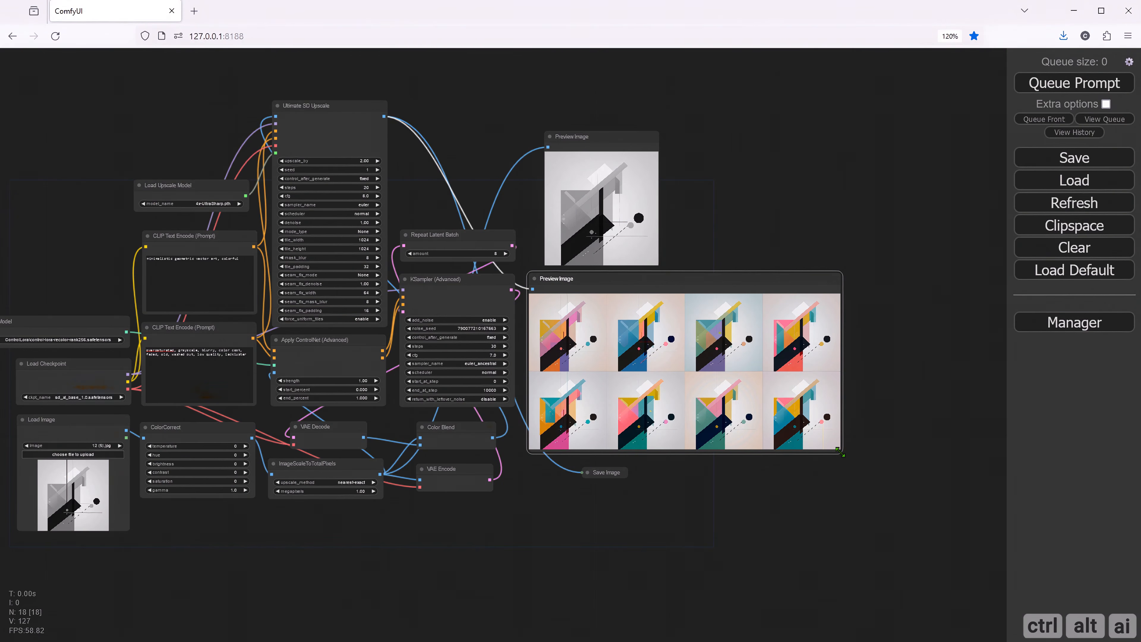
- Examine all eight recolored variations one by one in the Preview Image node, from the first image on, and return to the grid
scroll(694, 470, up, 5)
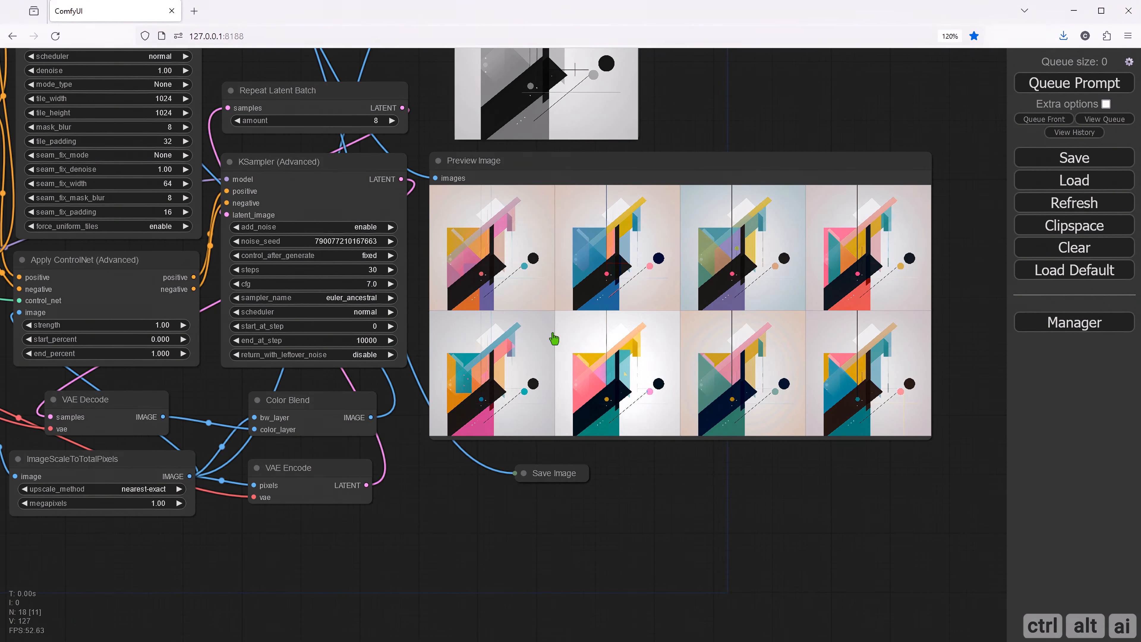
click(510, 284)
scroll(877, 259, up, 2)
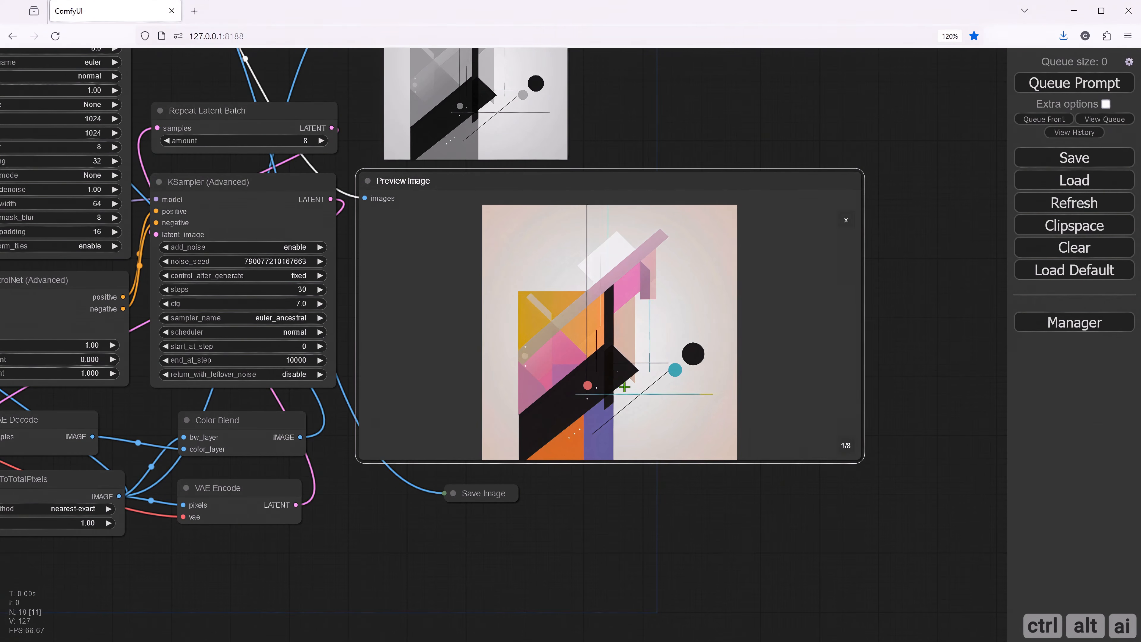
scroll(830, 385, up, 2)
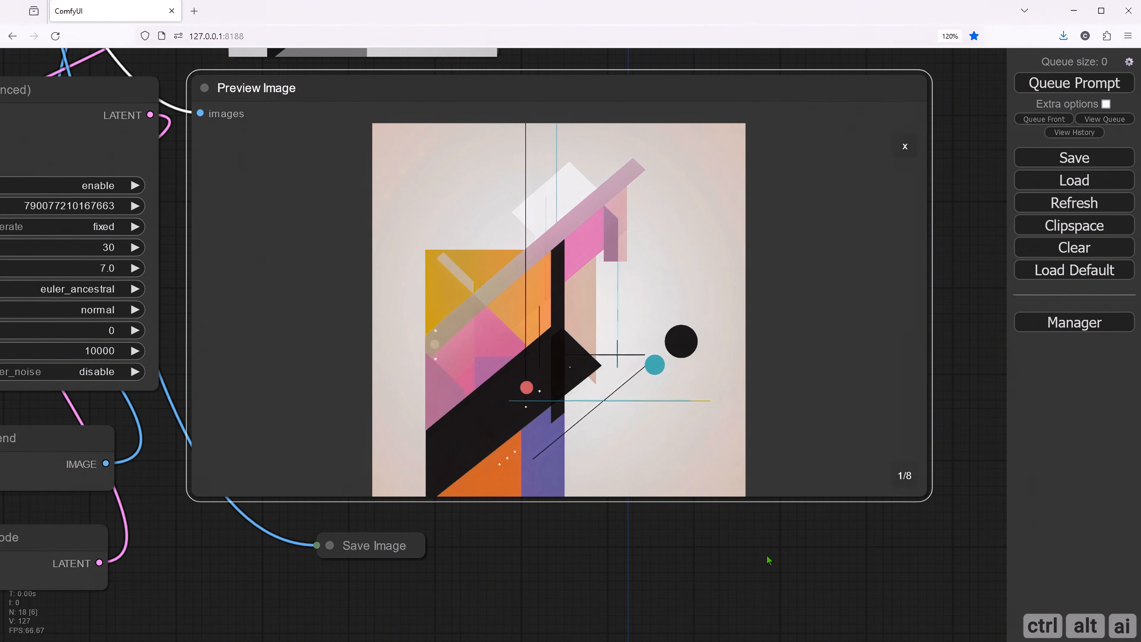
drag(767, 558, 744, 602)
scroll(710, 490, up, 1)
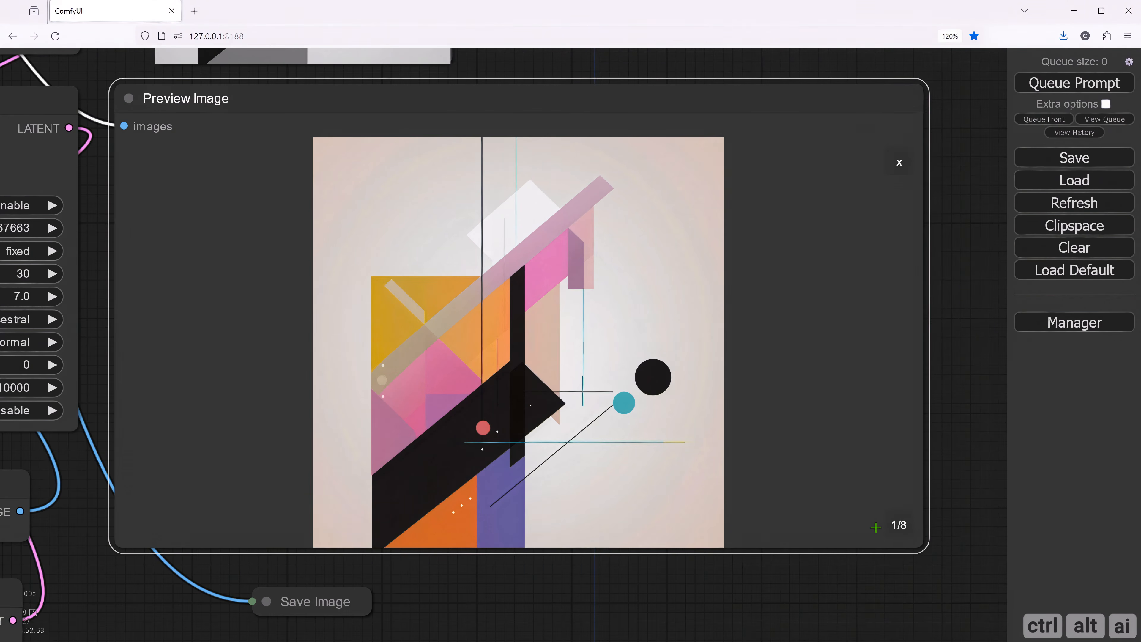
click(897, 535)
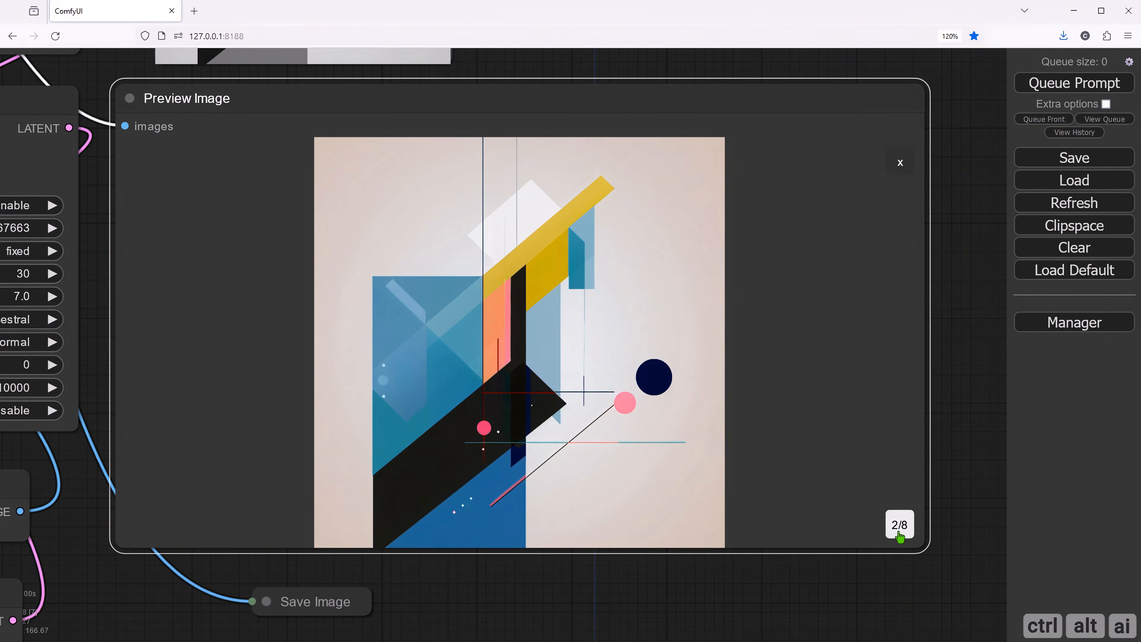
click(899, 535)
click(899, 535)
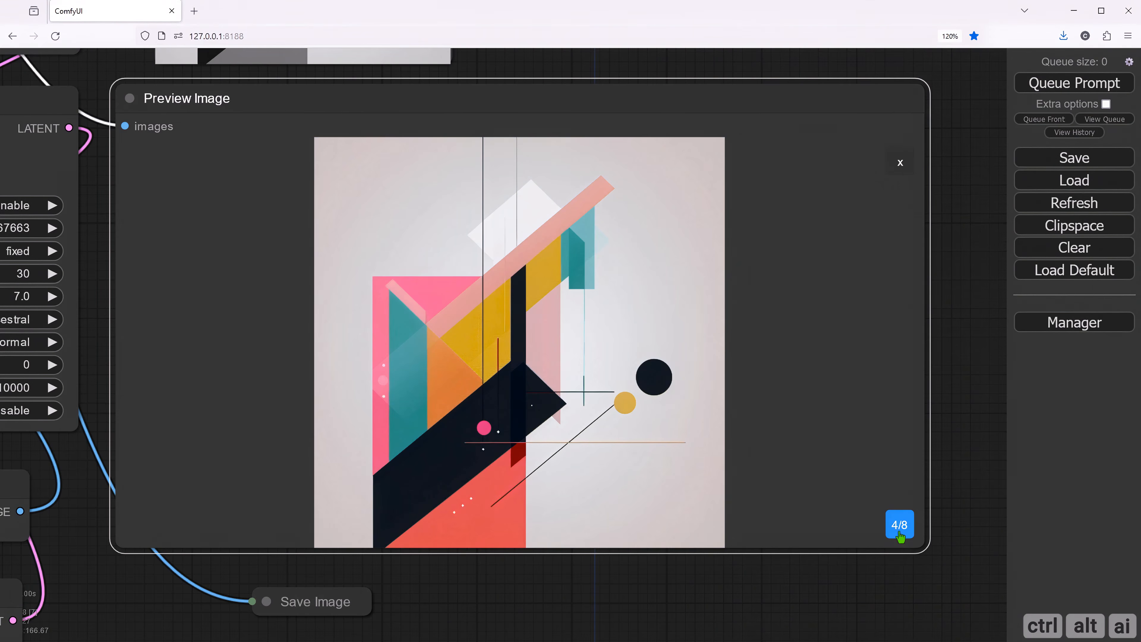
click(900, 535)
click(900, 535)
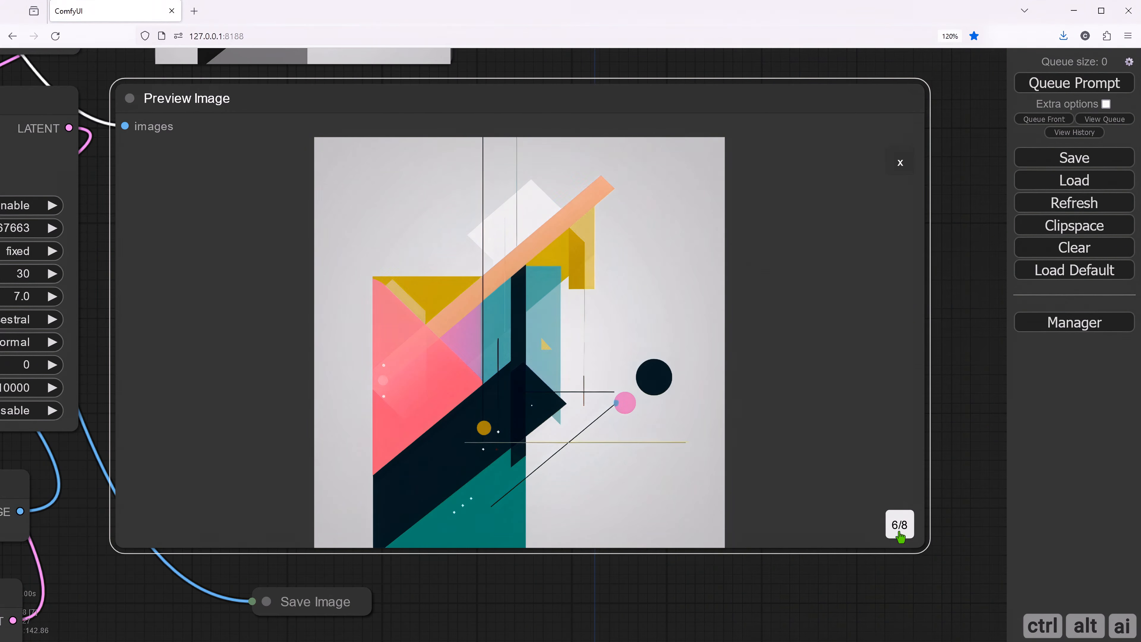
click(899, 534)
click(899, 535)
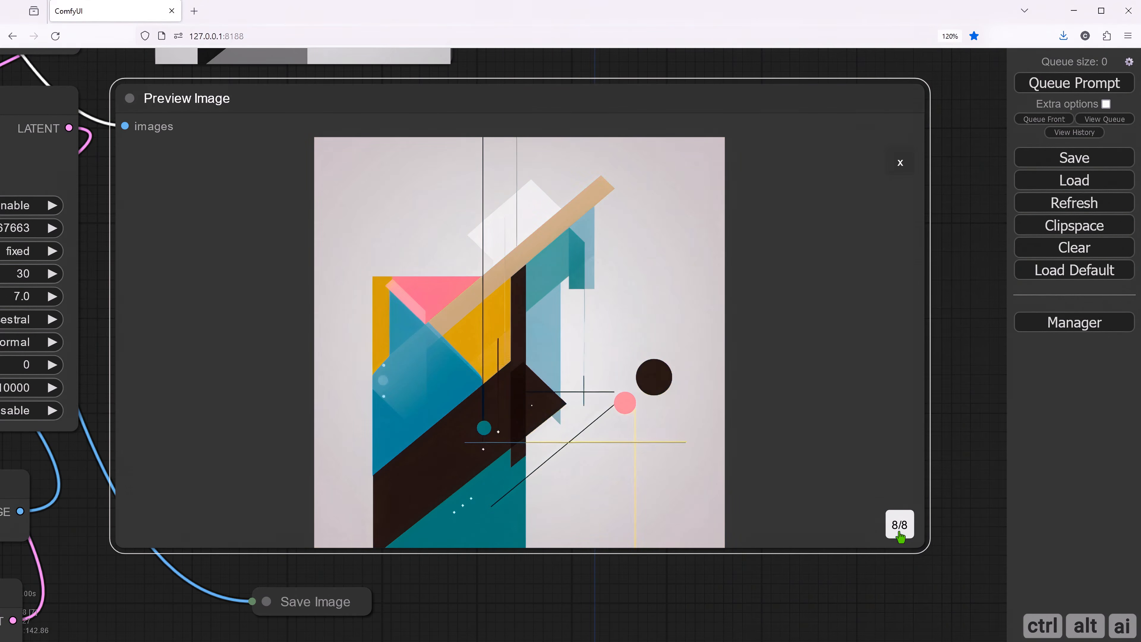
click(899, 162)
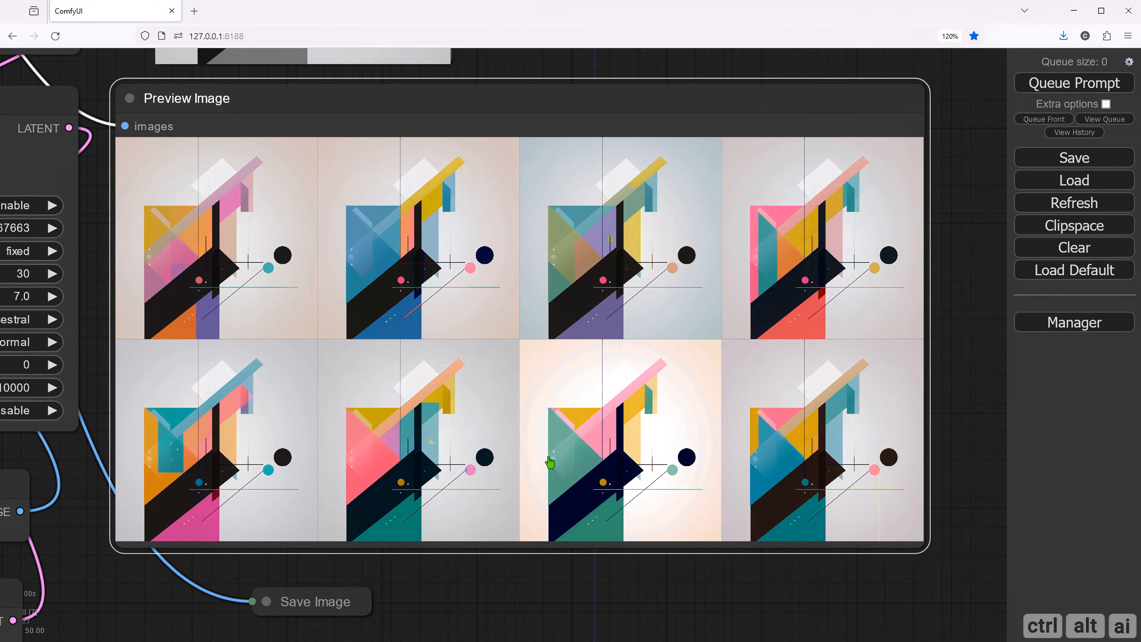
- Open the fifth batch image full size in a new browser tab, inspect its details, and return to the preview grid
click(237, 447)
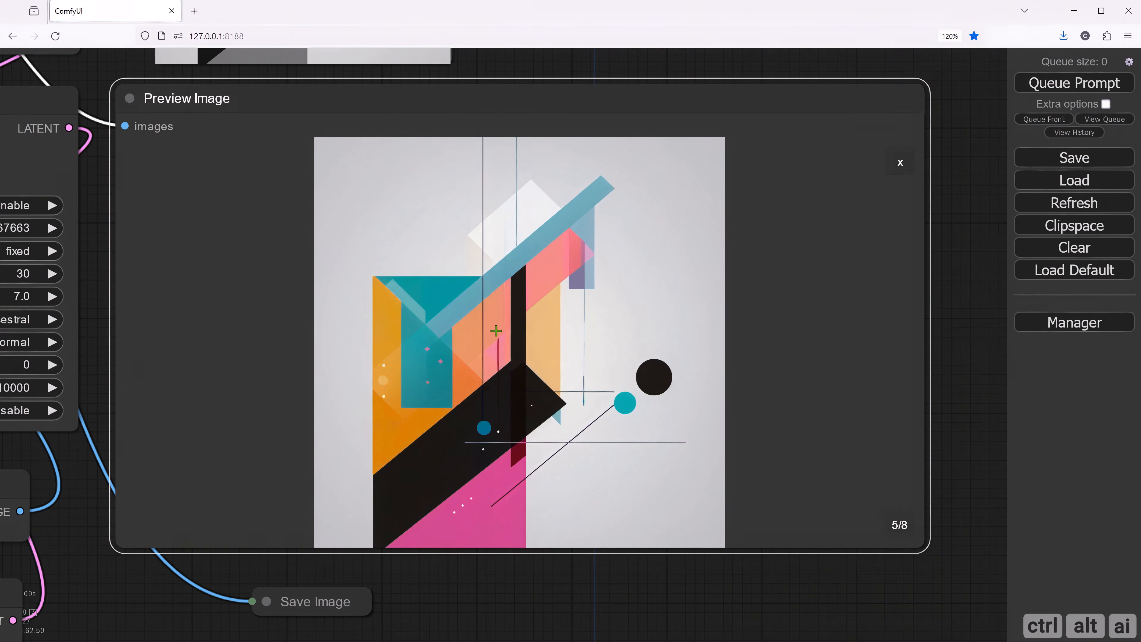
right_click(494, 311)
click(520, 320)
click(498, 257)
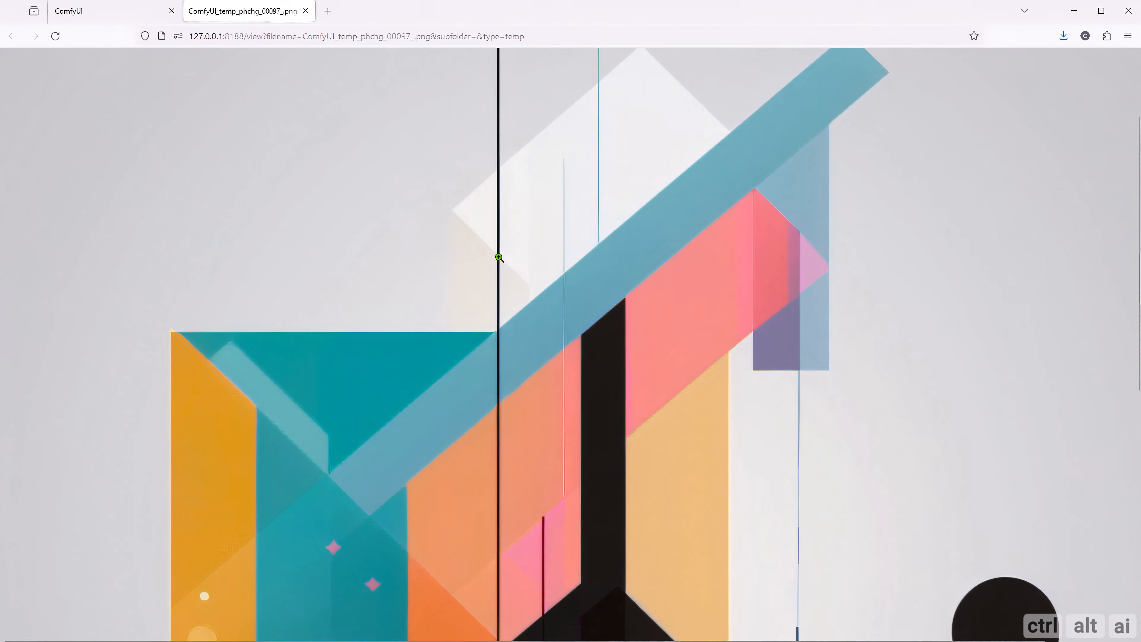
scroll(563, 386, down, 10)
scroll(563, 386, up, 5)
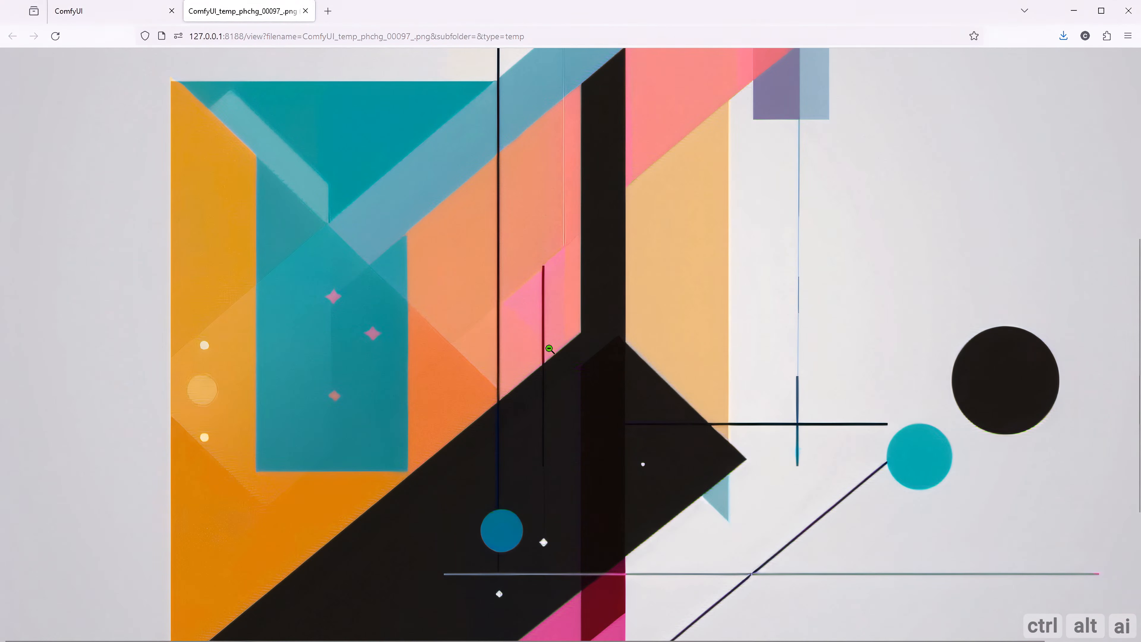
click(550, 350)
click(306, 11)
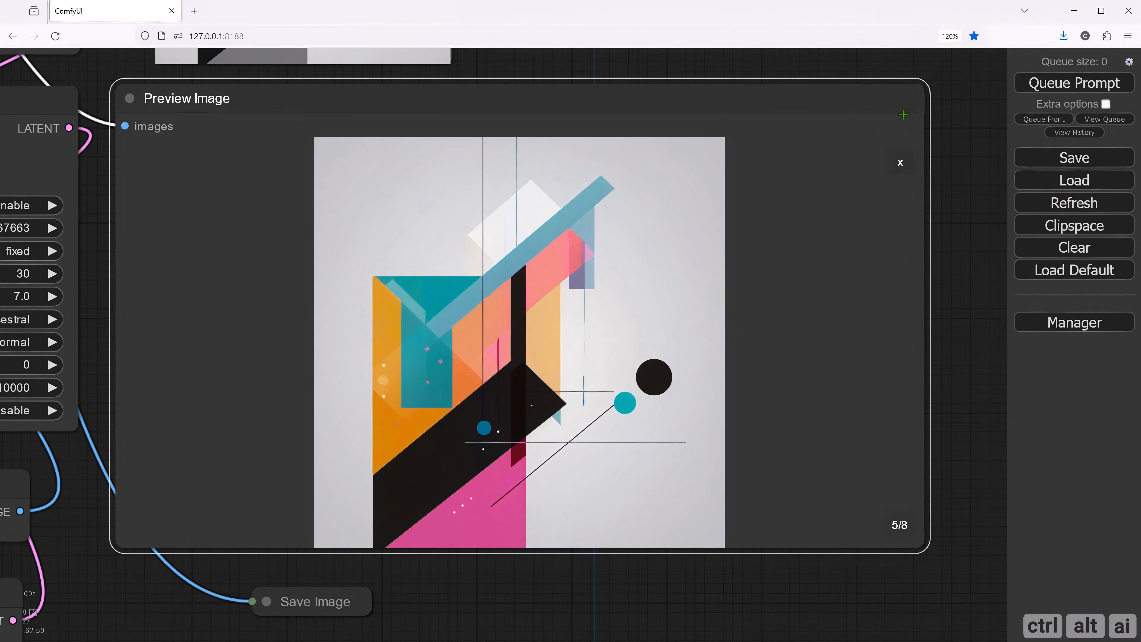
click(901, 163)
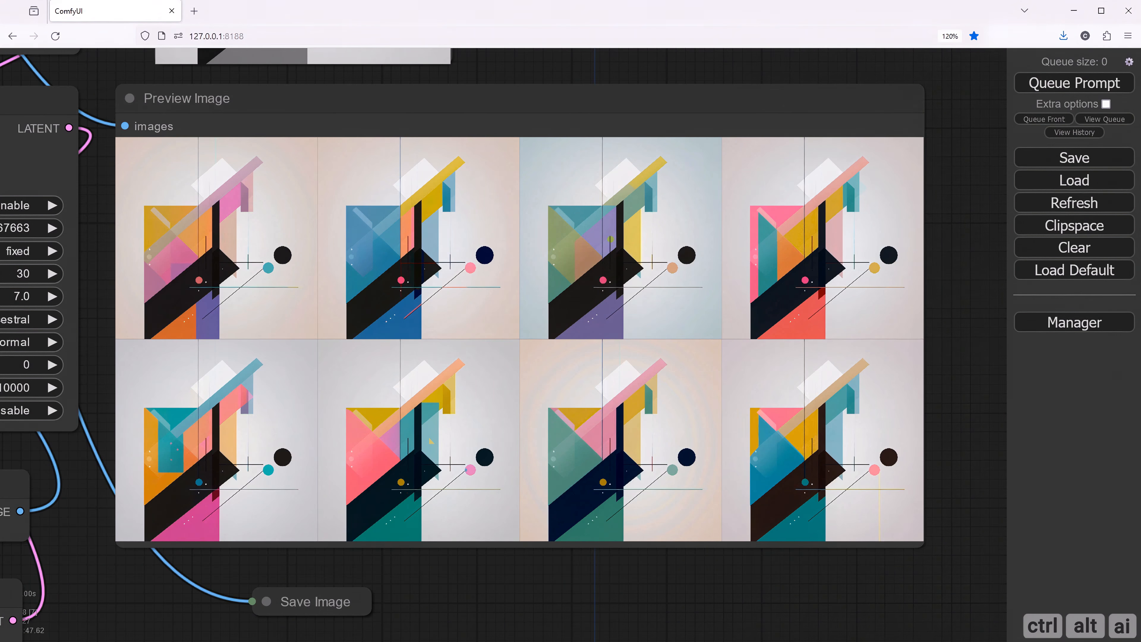
- Load the black-and-white portrait 4.jpg from the BW folder as the source in the Load Image node
scroll(502, 412, down, 7)
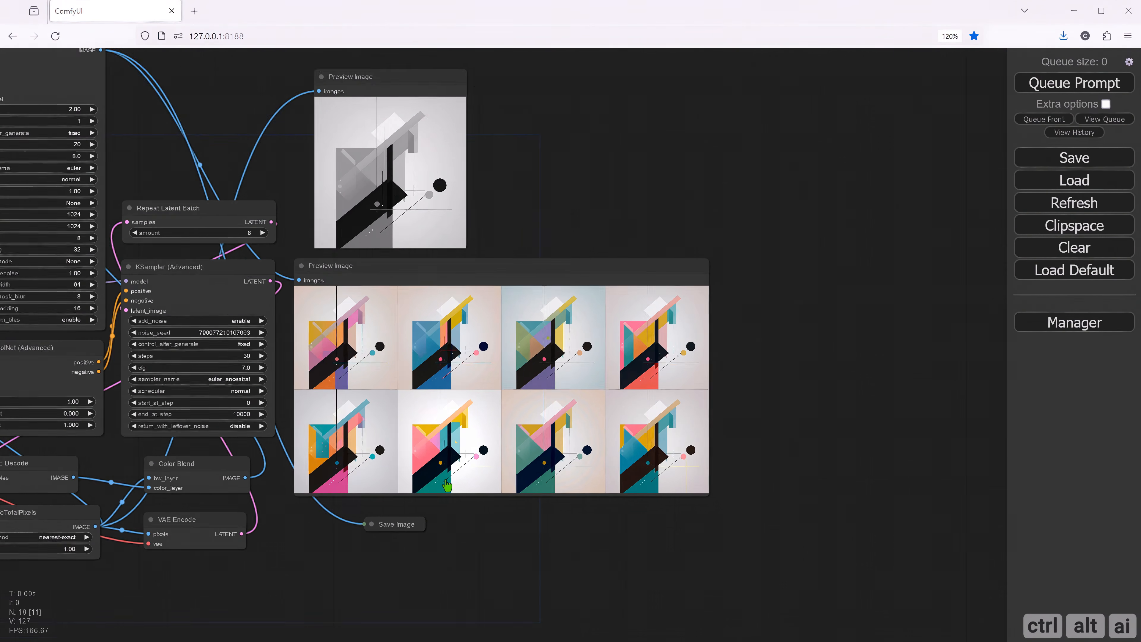
scroll(316, 542, down, 2)
drag(315, 542, 644, 533)
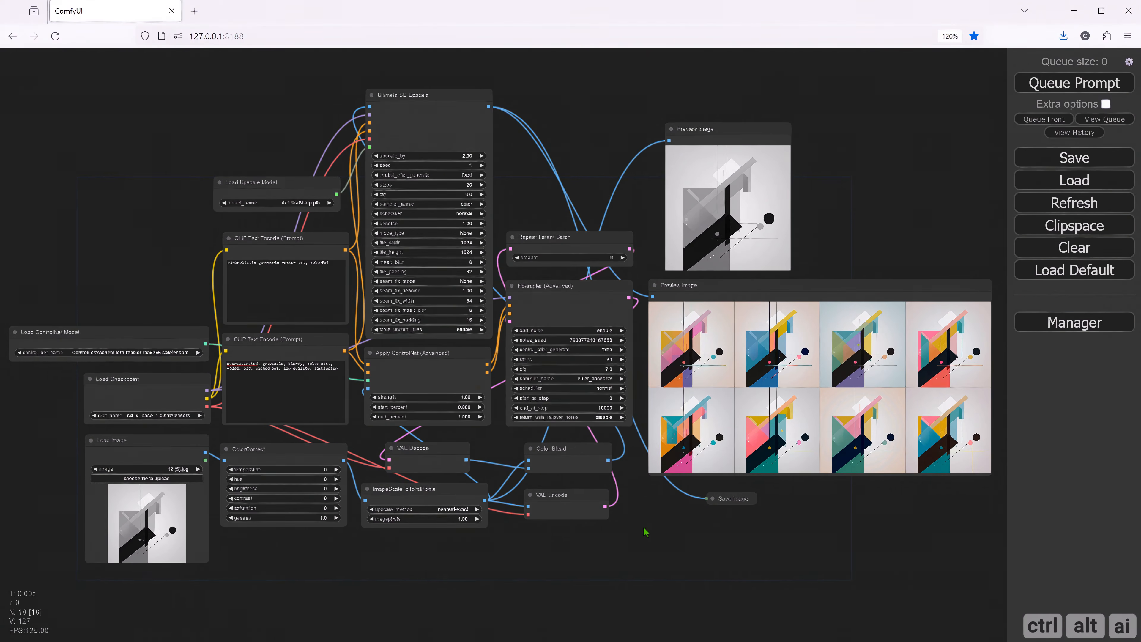
scroll(331, 542, up, 4)
scroll(330, 541, up, 3)
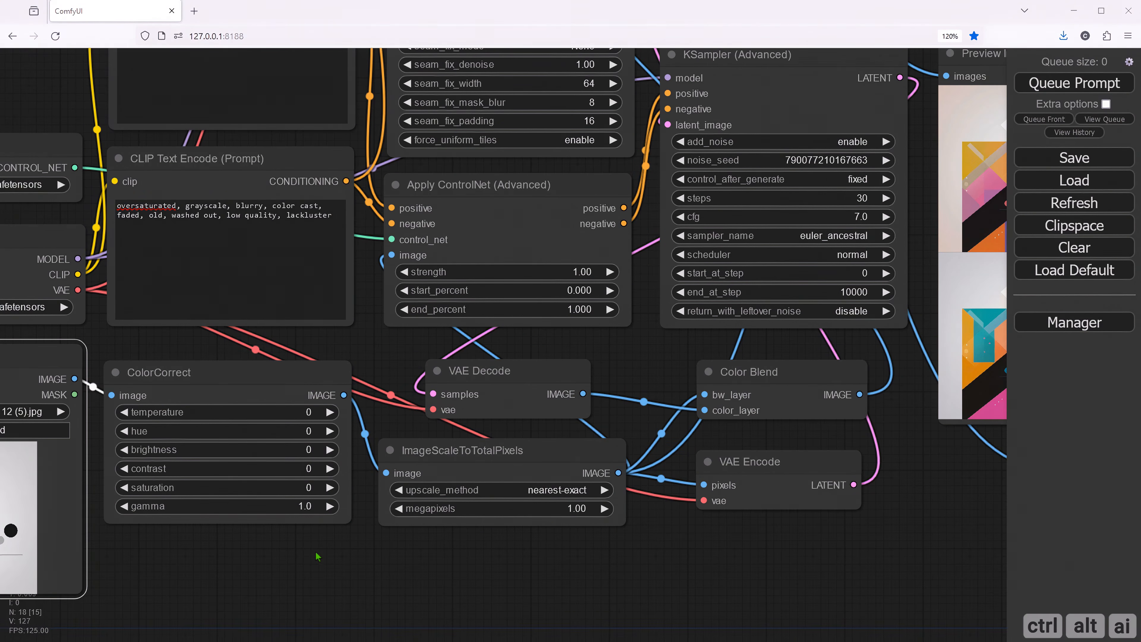
drag(234, 565, 410, 556)
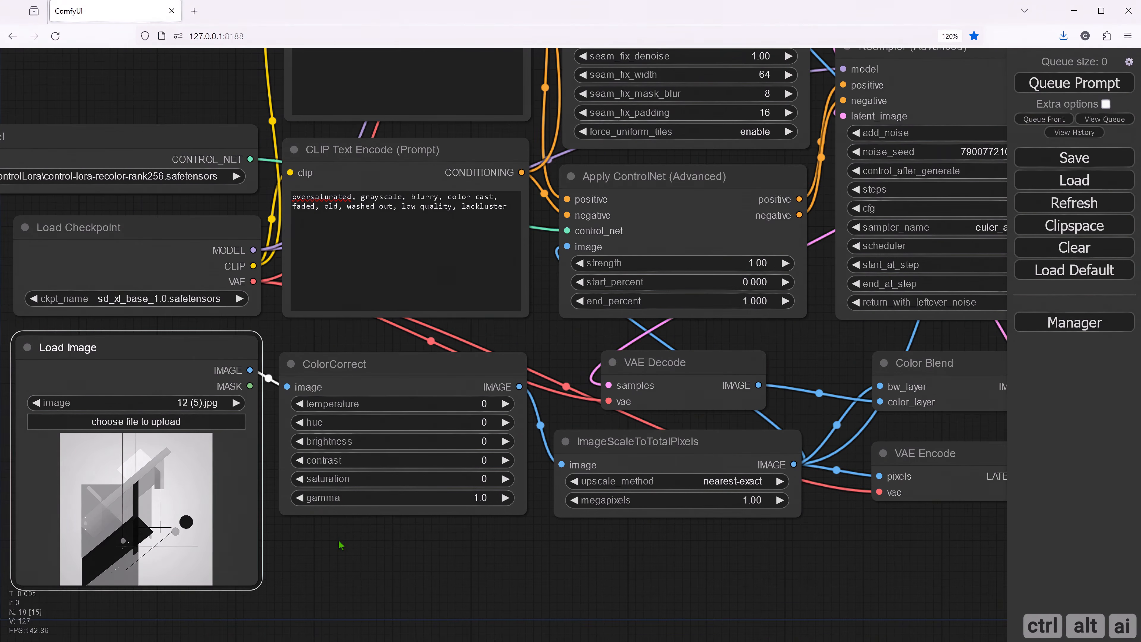
click(146, 422)
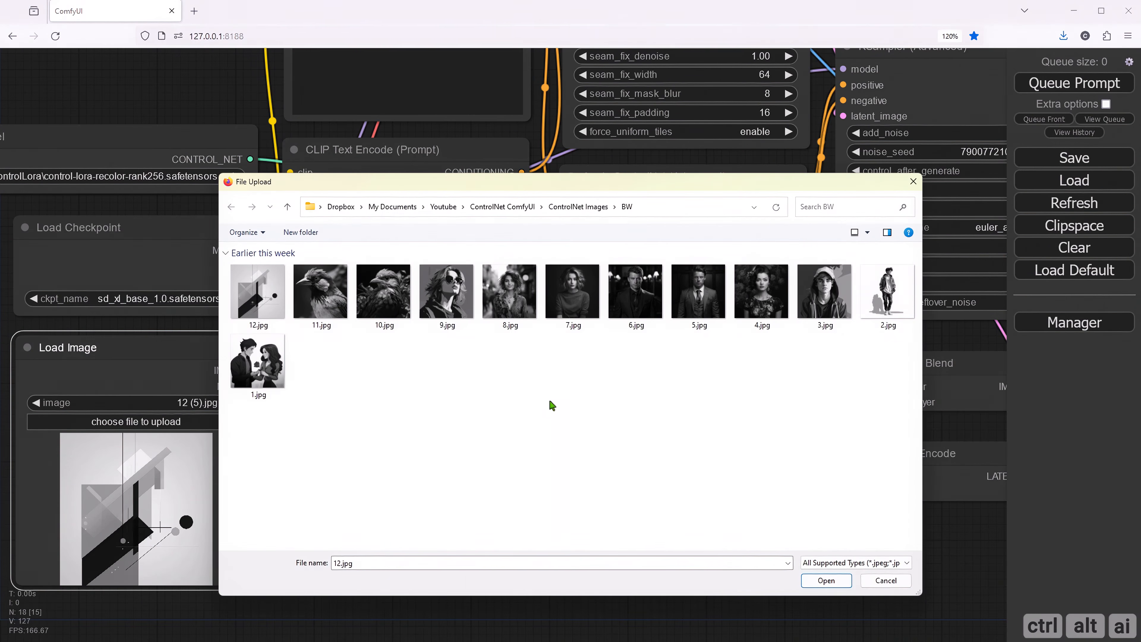
double_click(772, 297)
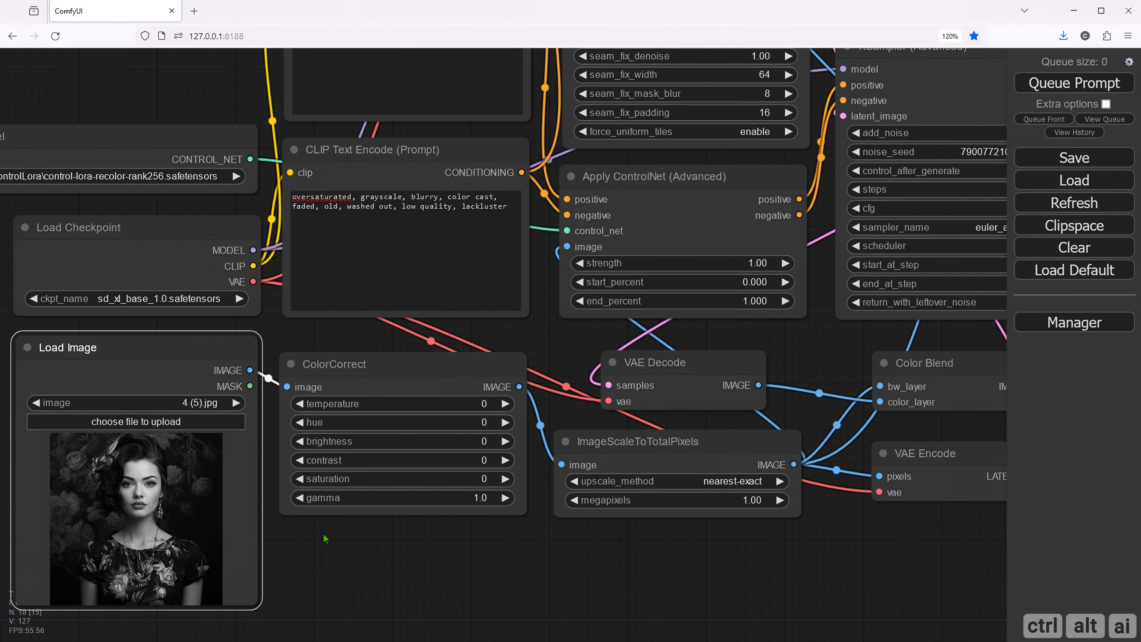
drag(359, 534, 466, 449)
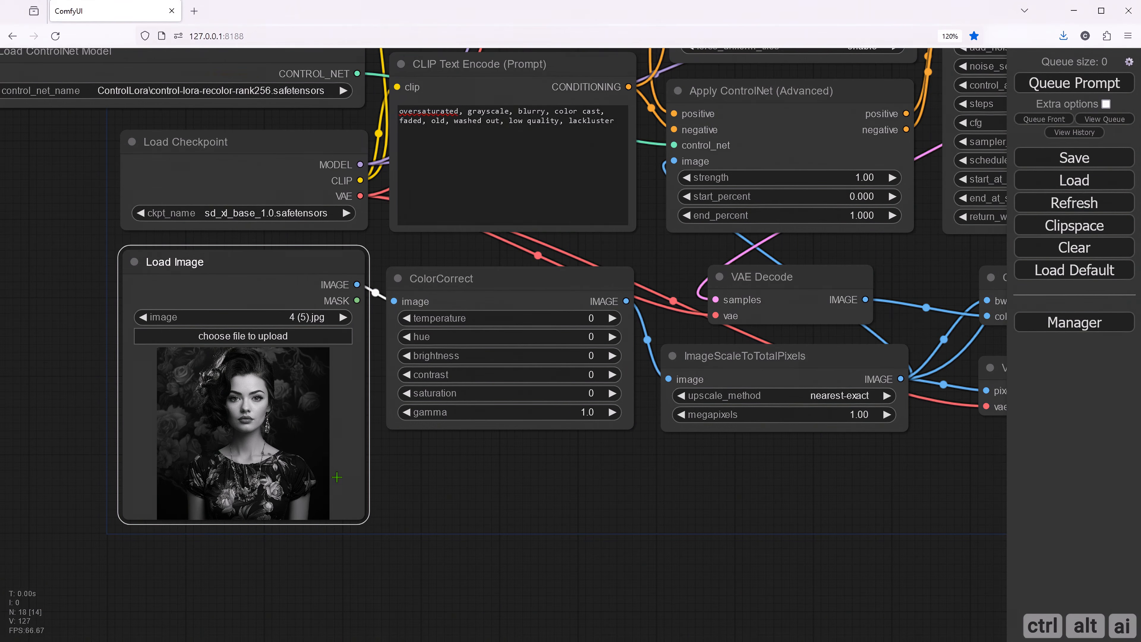
click(534, 487)
drag(701, 517, 400, 638)
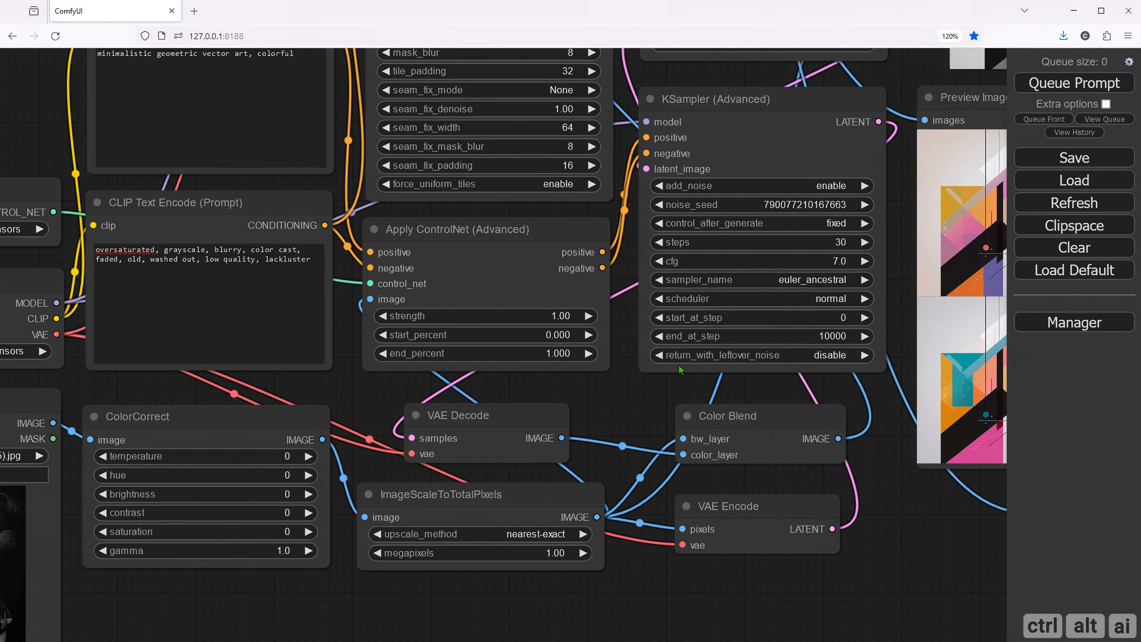
click(837, 204)
drag(981, 207, 855, 210)
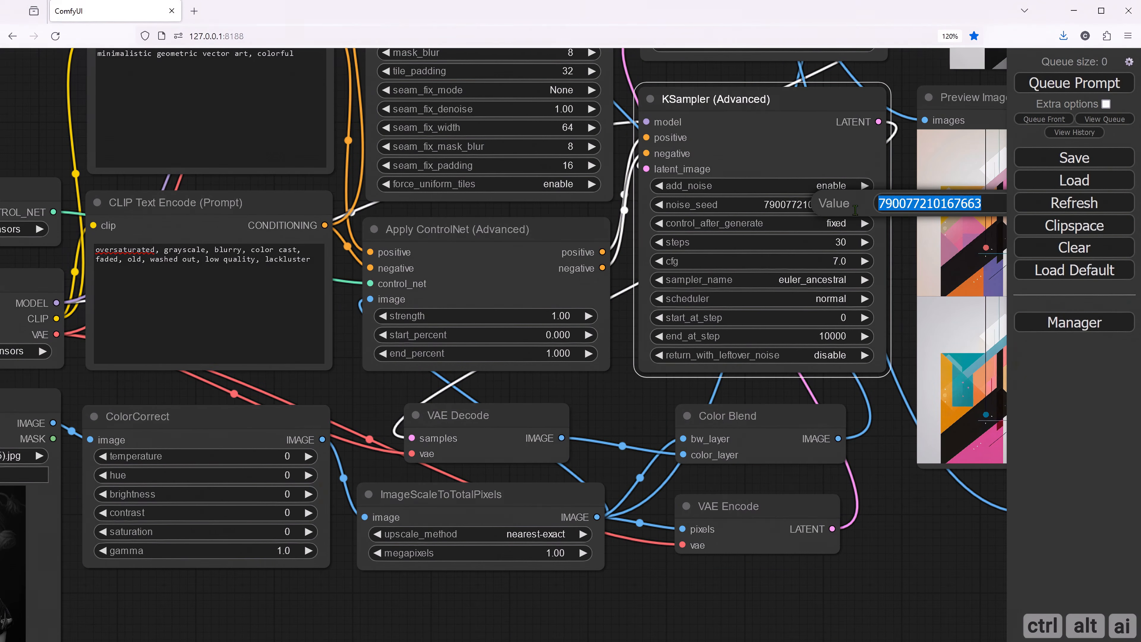
key(ctrl+v)
drag(914, 523, 715, 553)
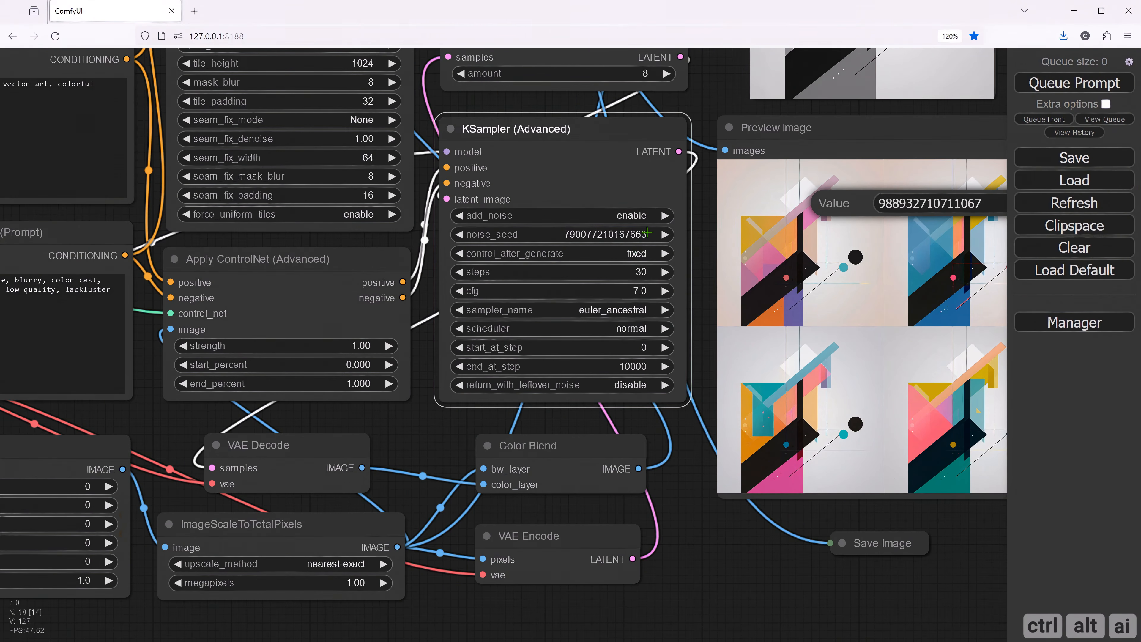
click(647, 233)
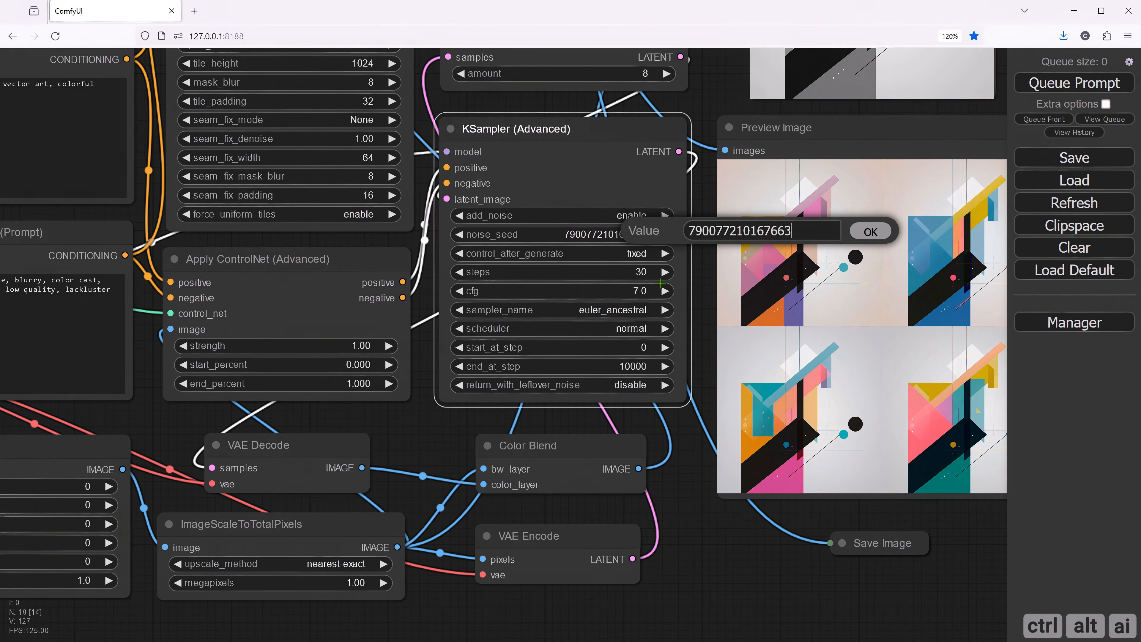
key(ctrl+a)
key(ctrl+v)
click(871, 231)
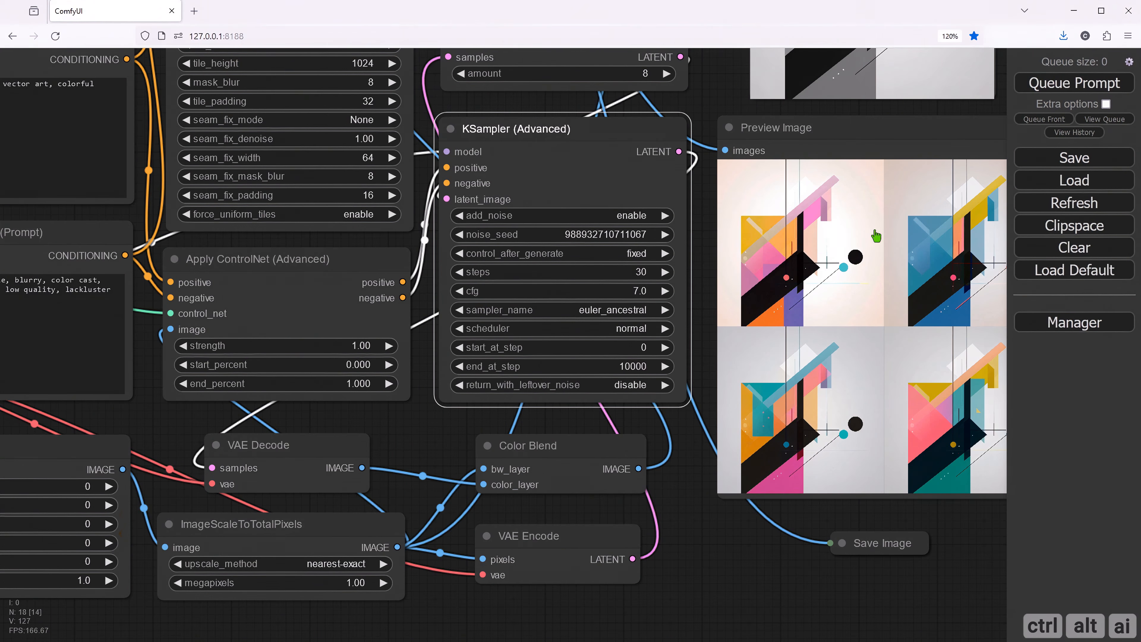
- Replace the positive prompt with "color photograph, detailed, DSLR, female, floral dress, floral pattern wall, natural skin, highly detailed"
drag(686, 446, 622, 486)
drag(625, 528, 844, 521)
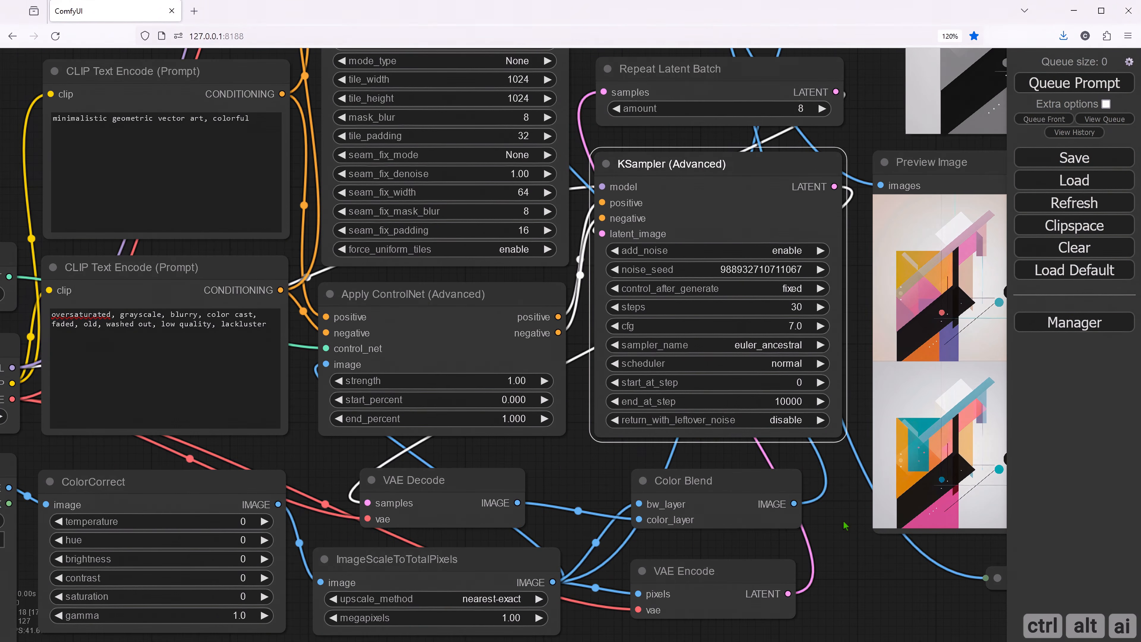
drag(571, 482, 703, 472)
drag(452, 448, 516, 451)
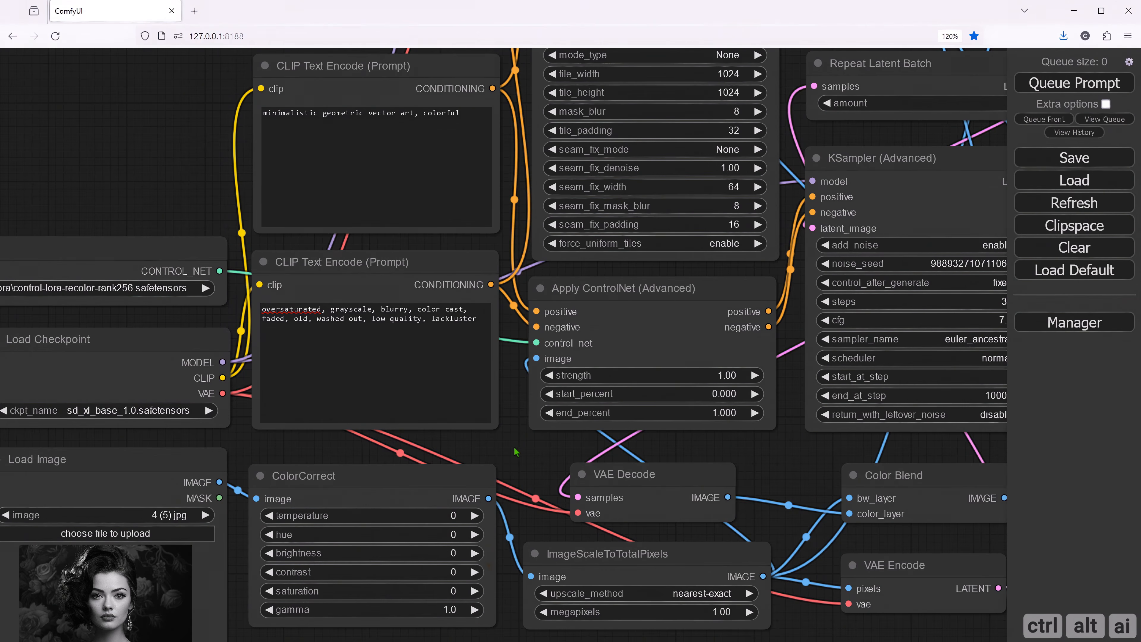
drag(273, 457, 287, 533)
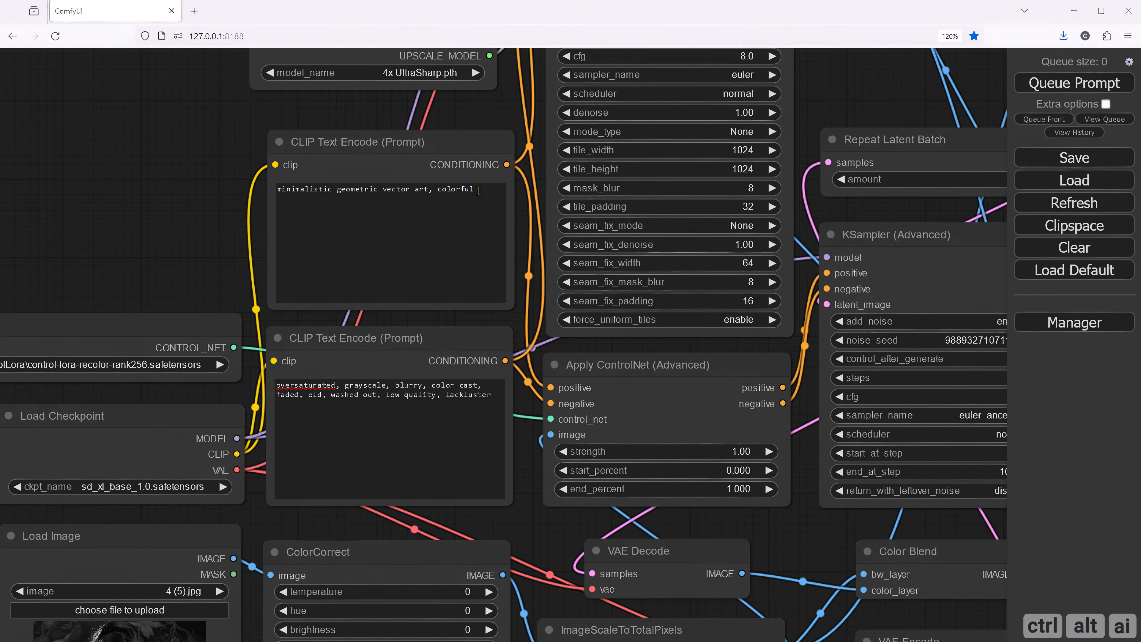
drag(478, 190, 279, 189)
text(color photograph, detailed, DSLR, female, floral dress, floral pattern wall, natural skin, highly detailed)
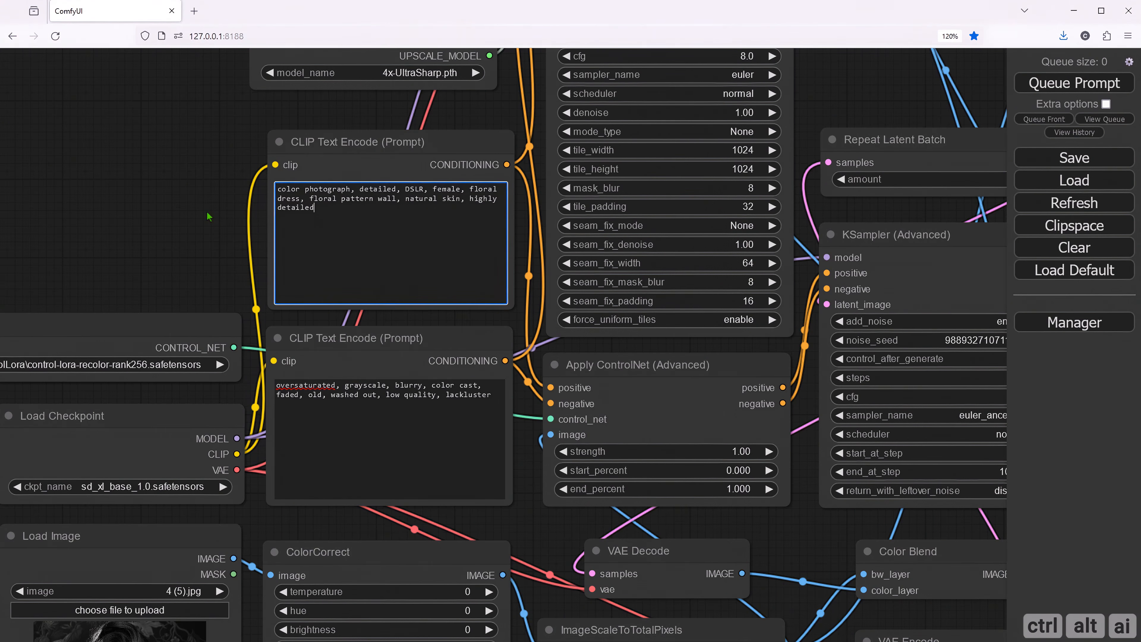
- In the ColorCorrect node, set the temperature to -50 and the contrast to 50
click(205, 212)
drag(142, 240, 186, 160)
drag(308, 451, 329, 275)
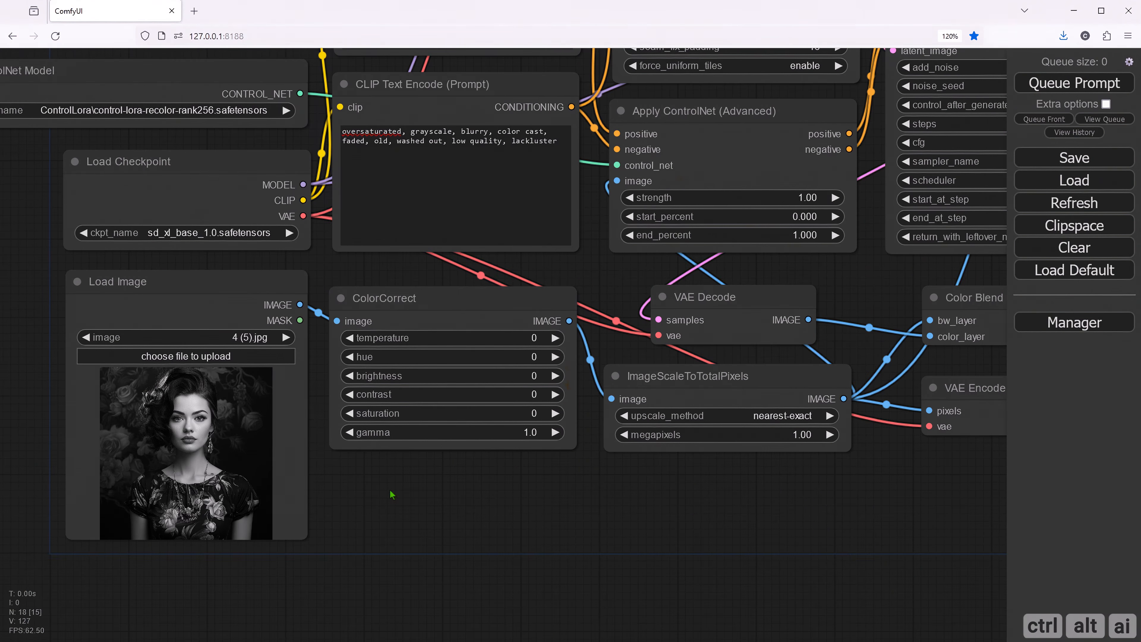
drag(390, 490, 324, 488)
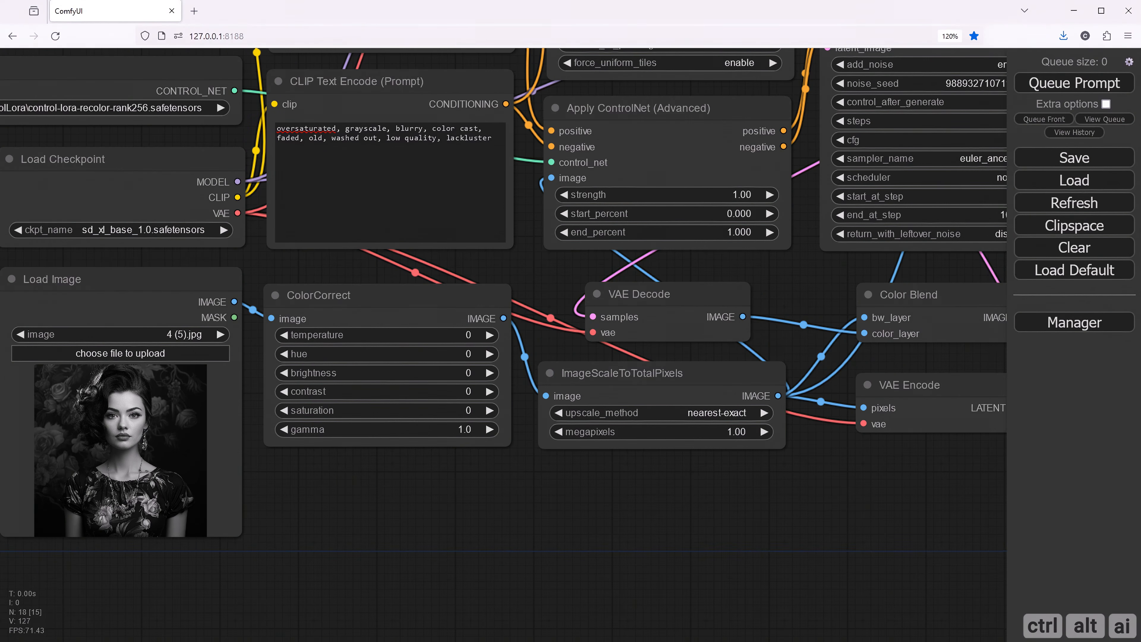
click(468, 335)
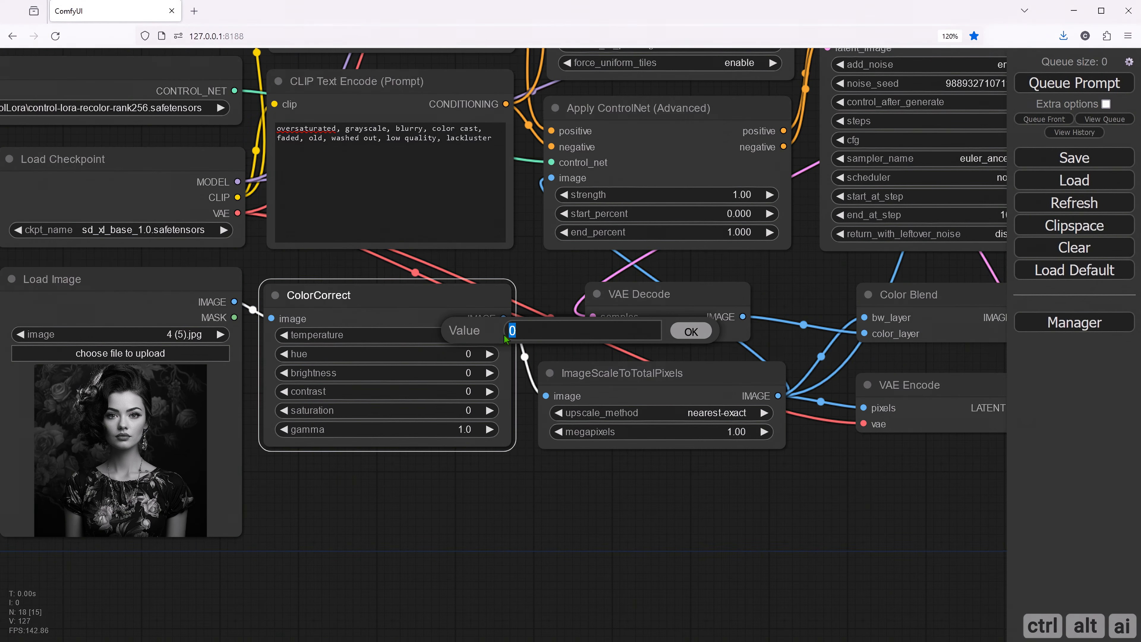
key(BackSpace)
text(-50)
key(Return)
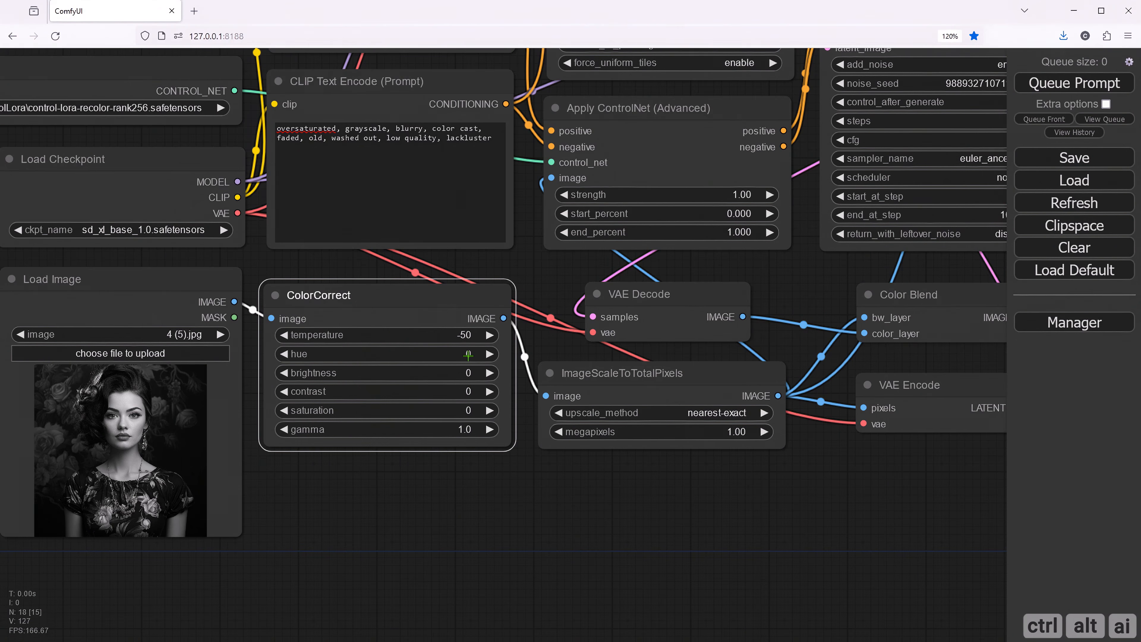
click(467, 391)
drag(542, 385, 487, 393)
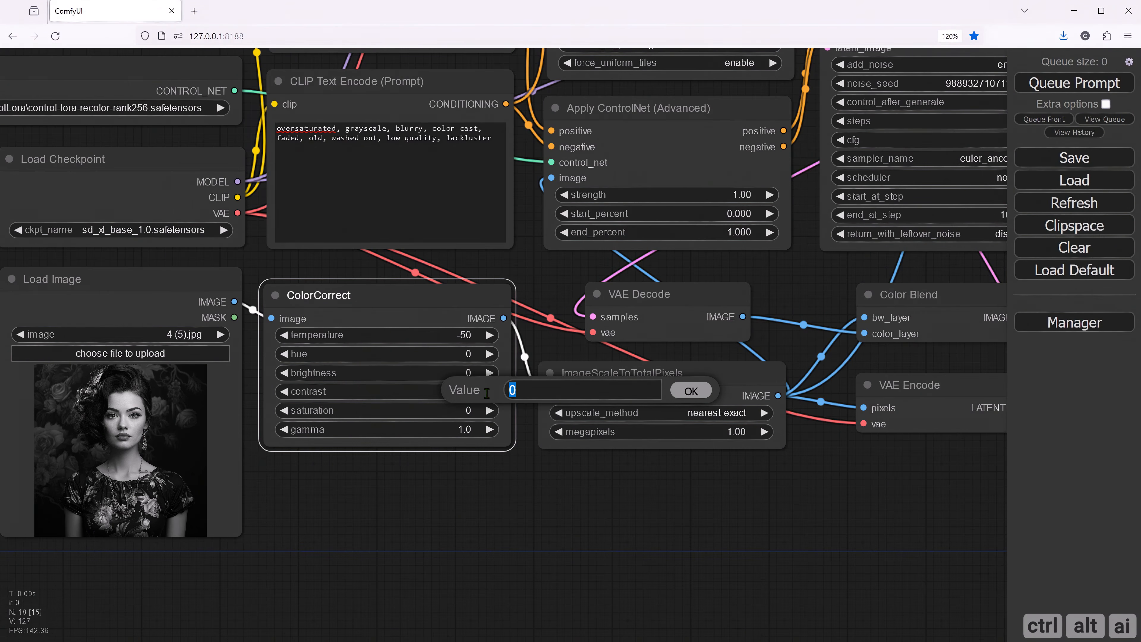
text(50)
key(Return)
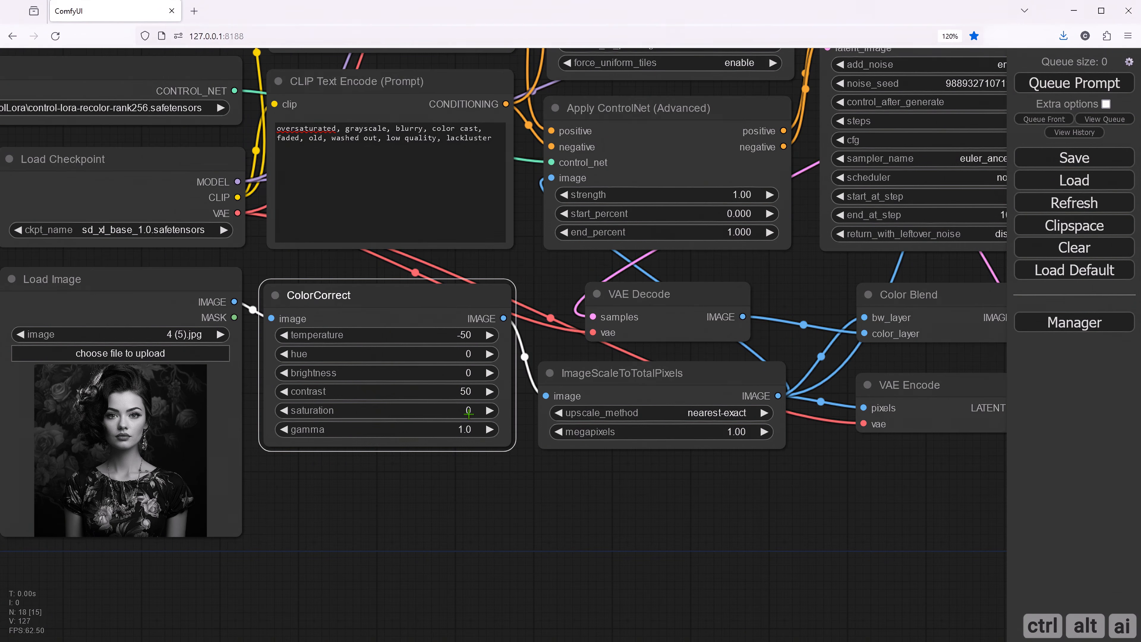
- Set the ColorCorrect node's saturation to -50 and its gamma to 0.8
click(471, 409)
drag(497, 405, 479, 400)
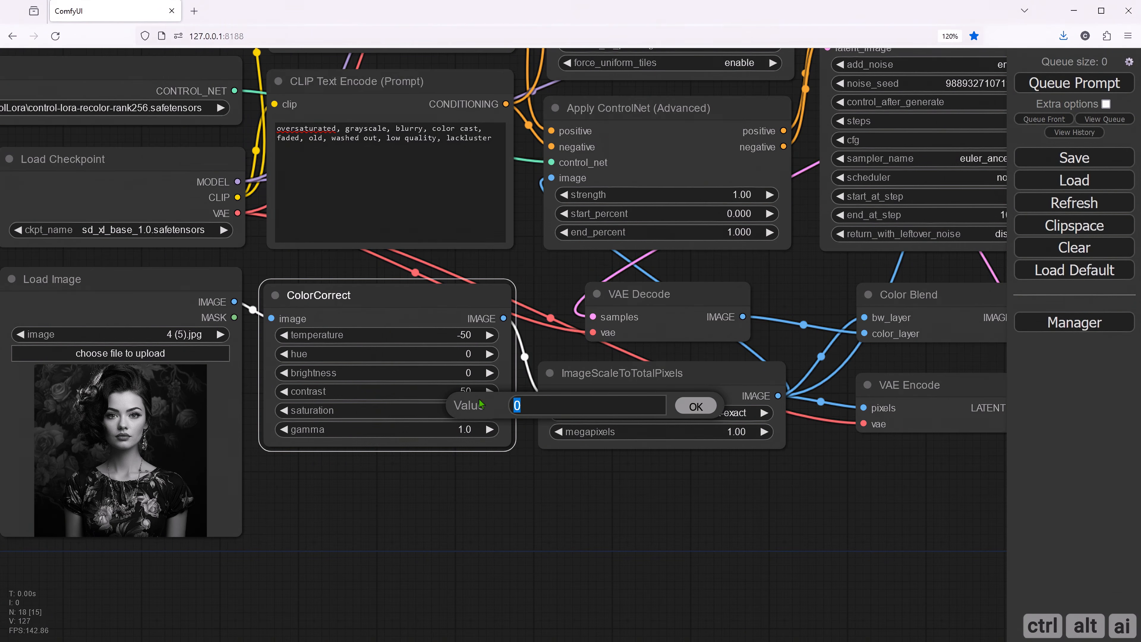
text(-50)
key(Return)
click(463, 429)
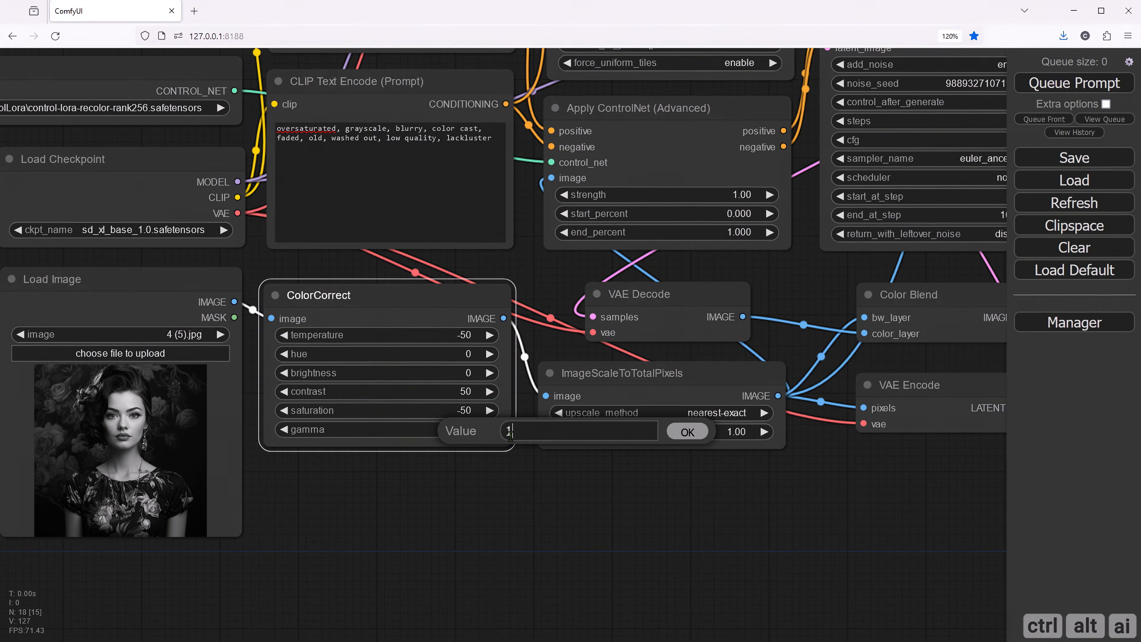
drag(510, 435, 466, 441)
text(0.8)
key(Return)
click(514, 505)
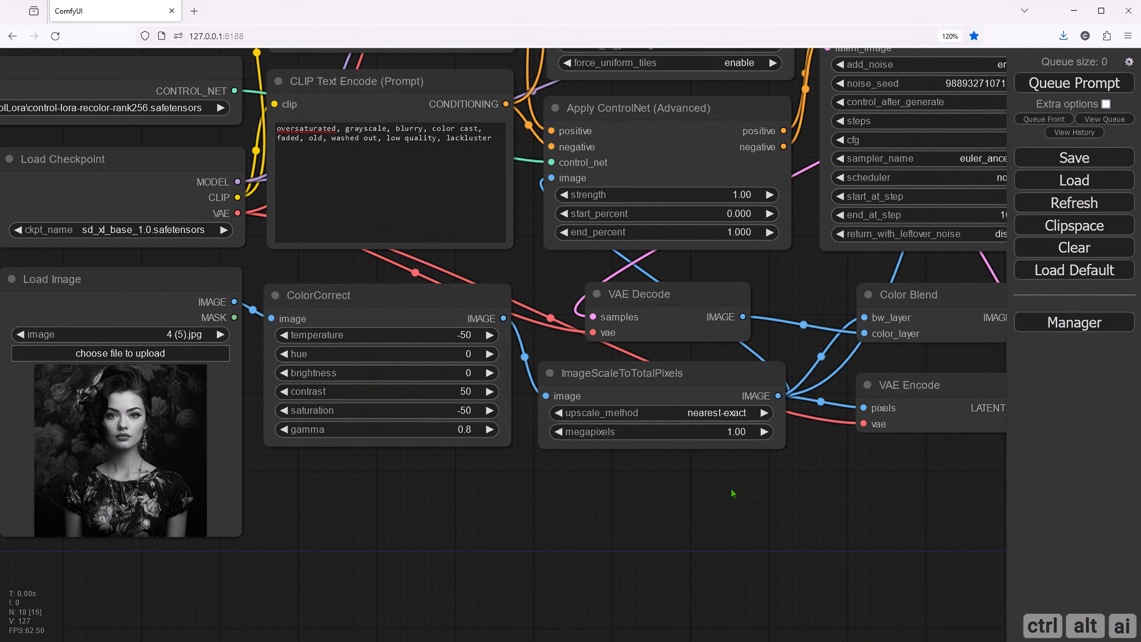
- Queue the prompt to recolor the black-and-white portrait with the new color correction settings
drag(731, 489, 631, 507)
drag(808, 512, 678, 549)
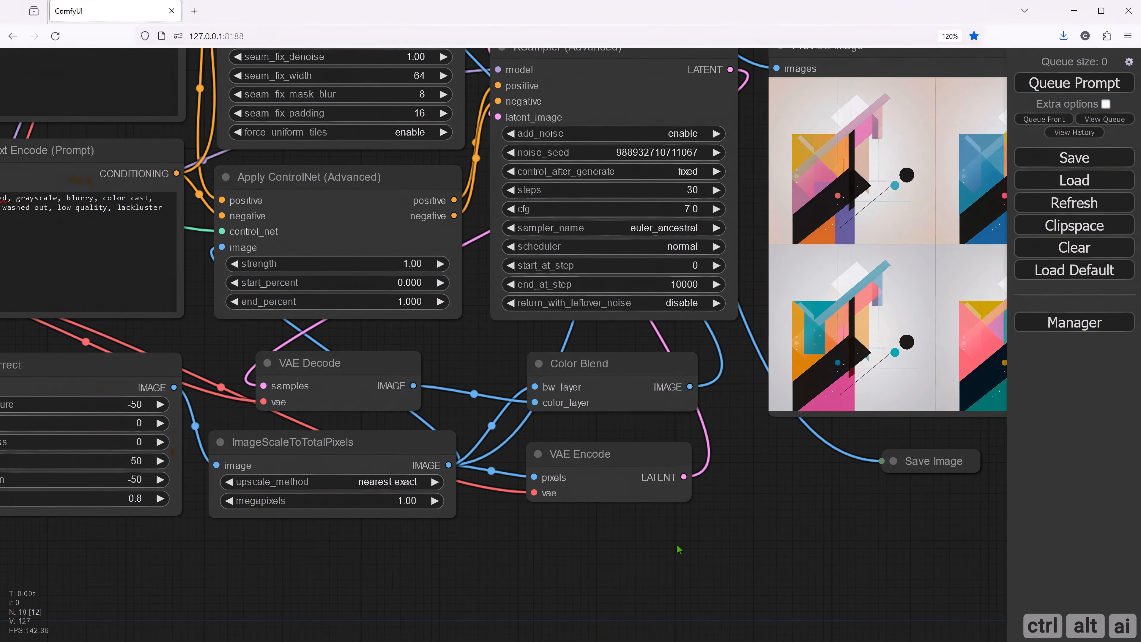
drag(801, 502, 799, 540)
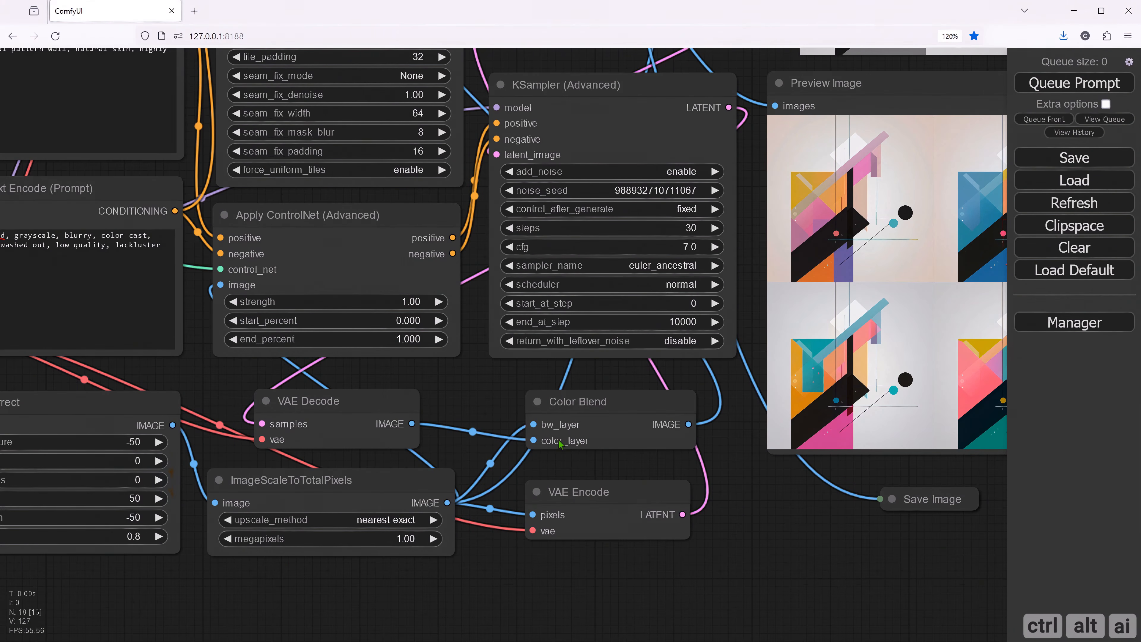
drag(506, 67, 518, 179)
scroll(526, 257, down, 6)
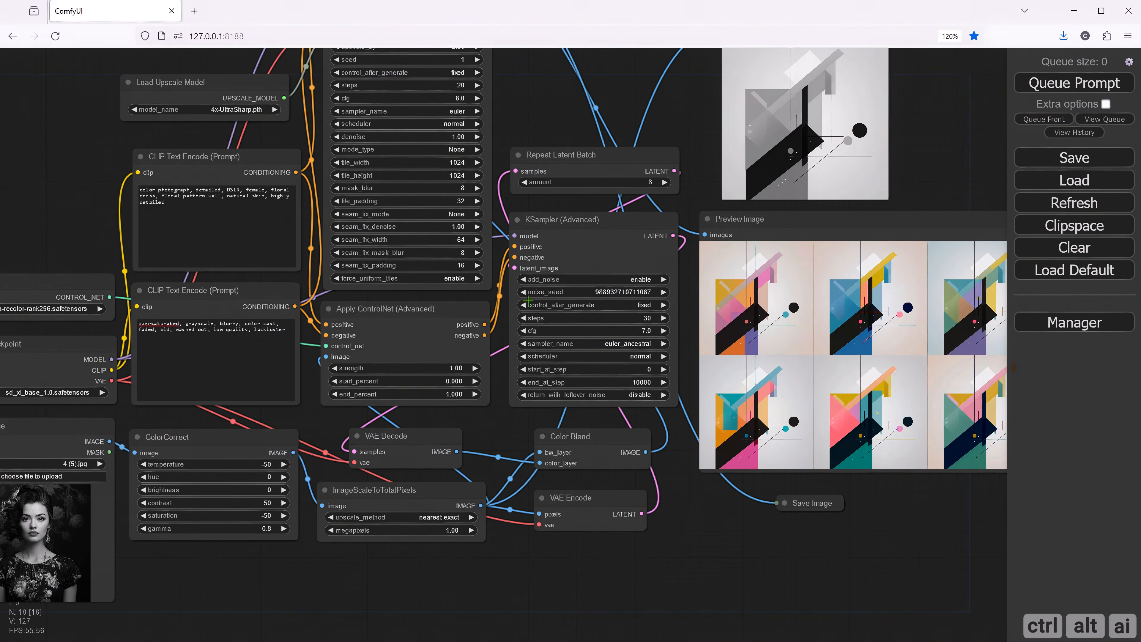
drag(602, 139, 628, 172)
scroll(628, 172, down, 1)
drag(884, 193, 846, 195)
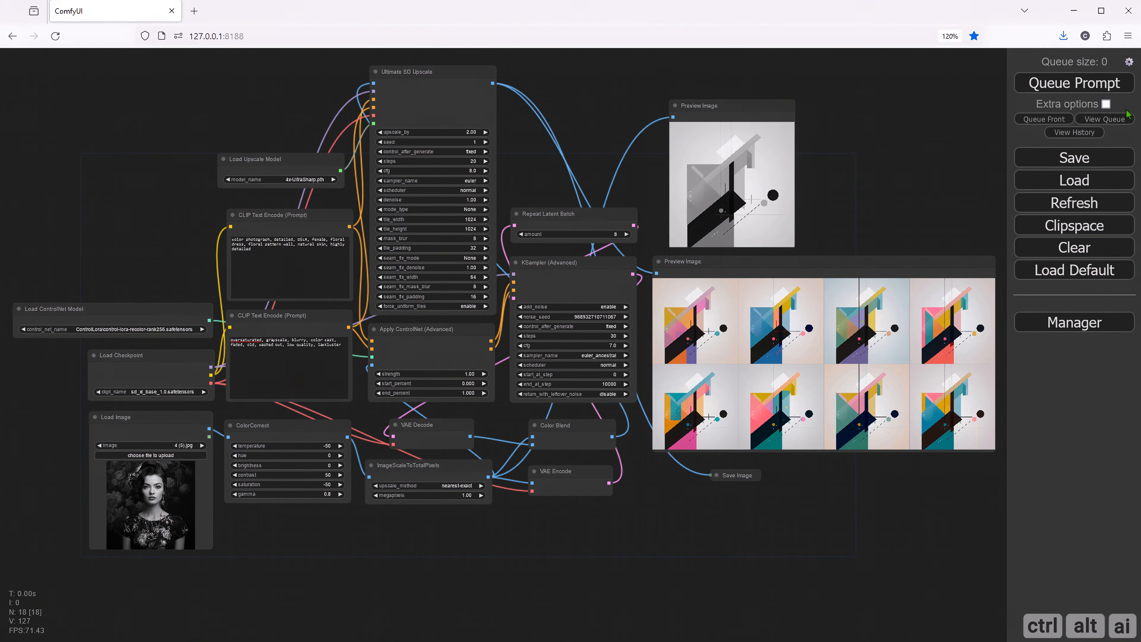
click(1058, 85)
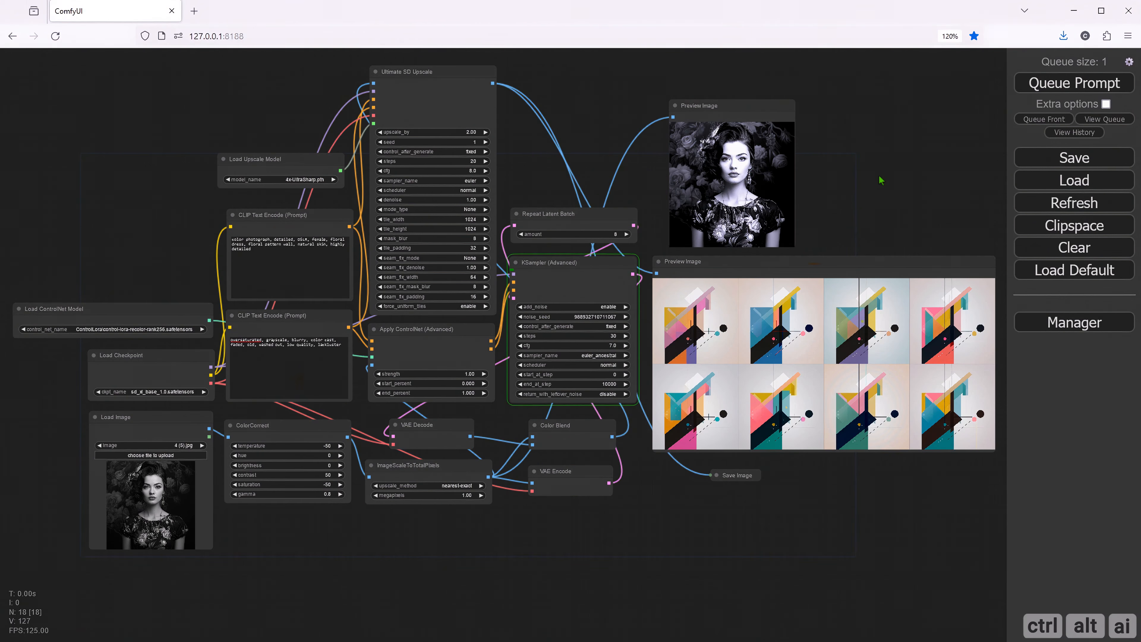
- Examine the color-corrected portrait preview, then open the Load Image source full size in a new browser tab and return to the workflow
drag(879, 180, 705, 275)
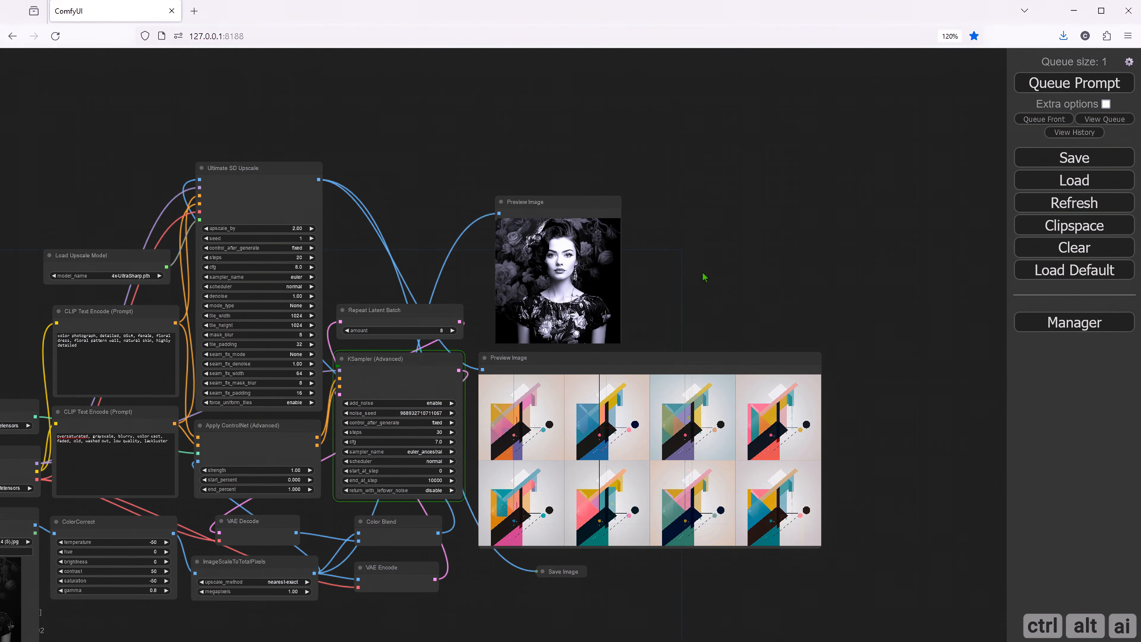
scroll(556, 289, up, 6)
scroll(555, 289, up, 1)
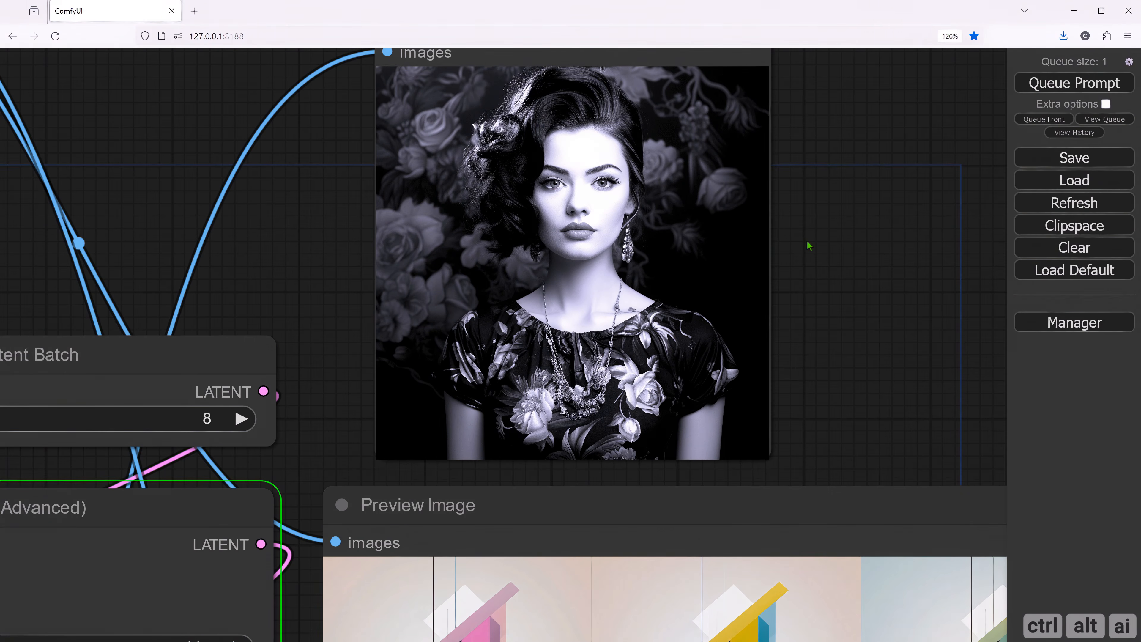
drag(809, 246, 770, 295)
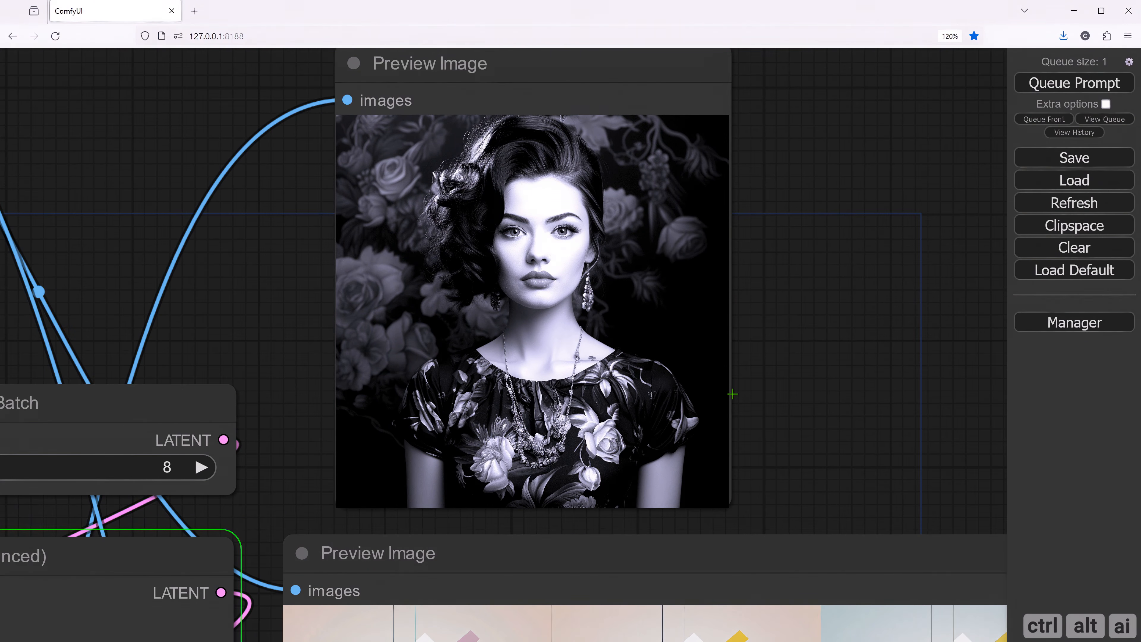
scroll(301, 336, down, 9)
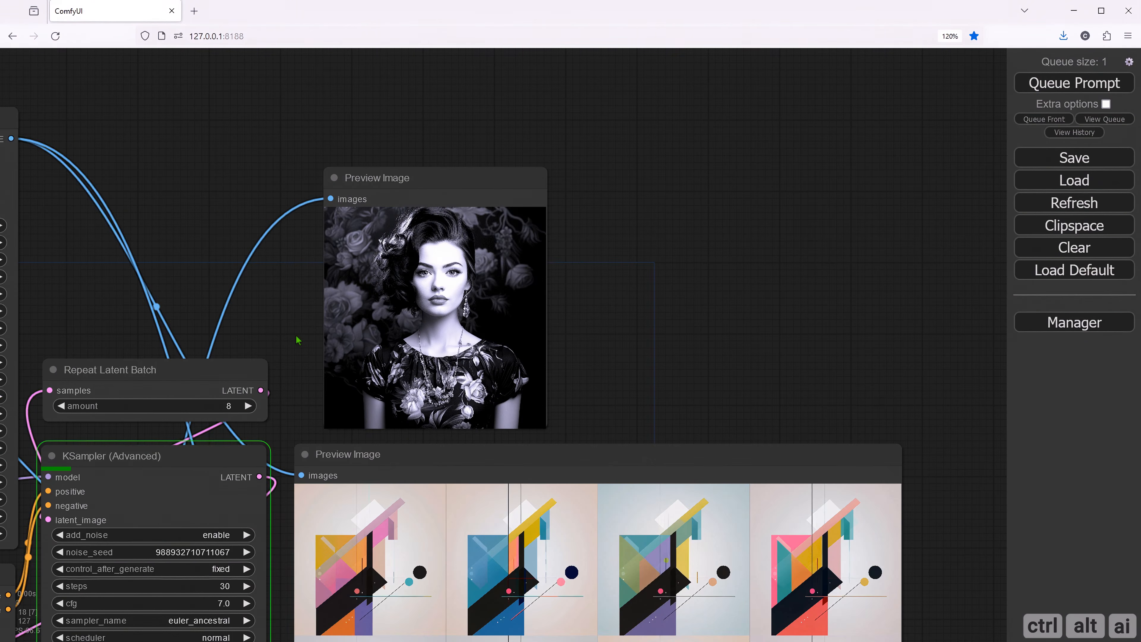
drag(288, 387, 537, 175)
drag(354, 443, 518, 284)
drag(300, 473, 540, 476)
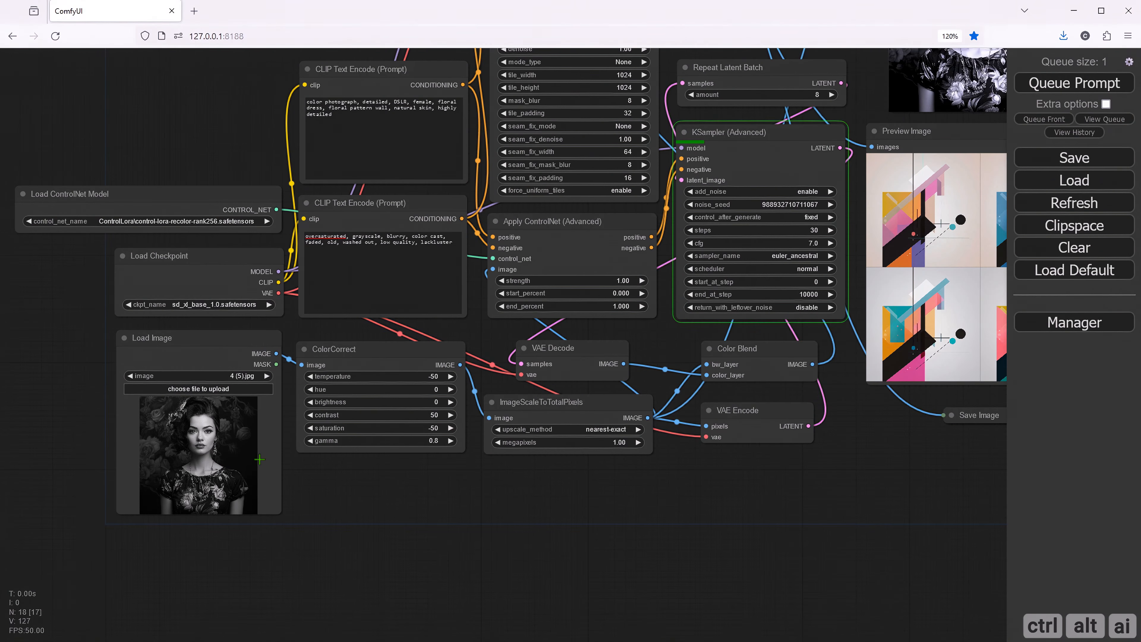
right_click(211, 430)
click(243, 354)
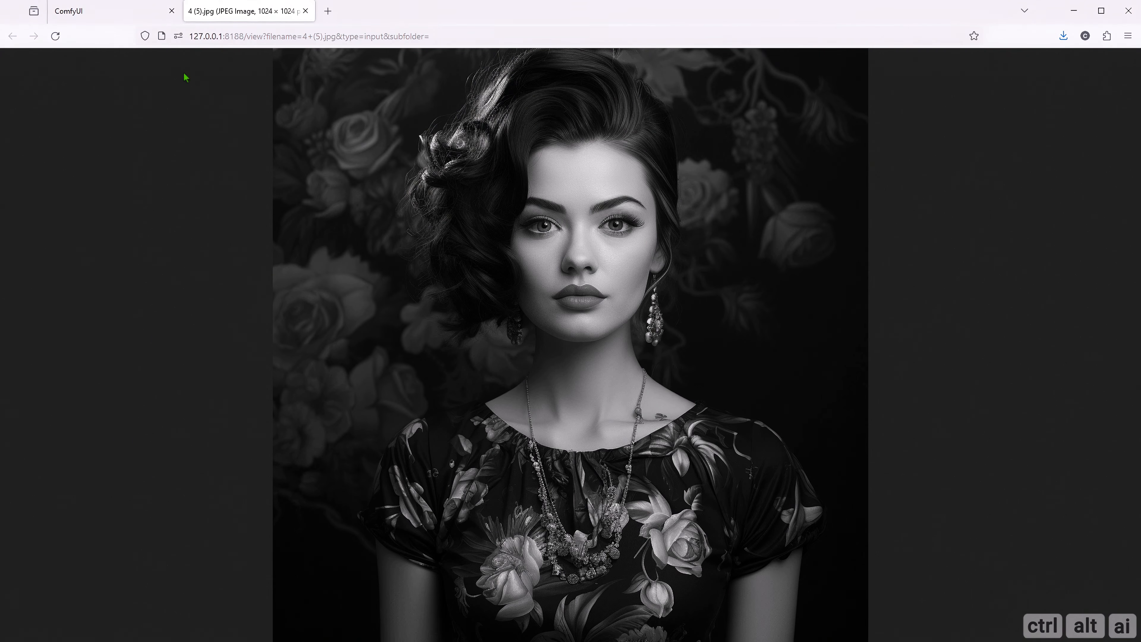
click(112, 10)
- Open the color-corrected preview in a new browser tab, compare it with the original source image, and close both image tabs
drag(866, 105, 476, 301)
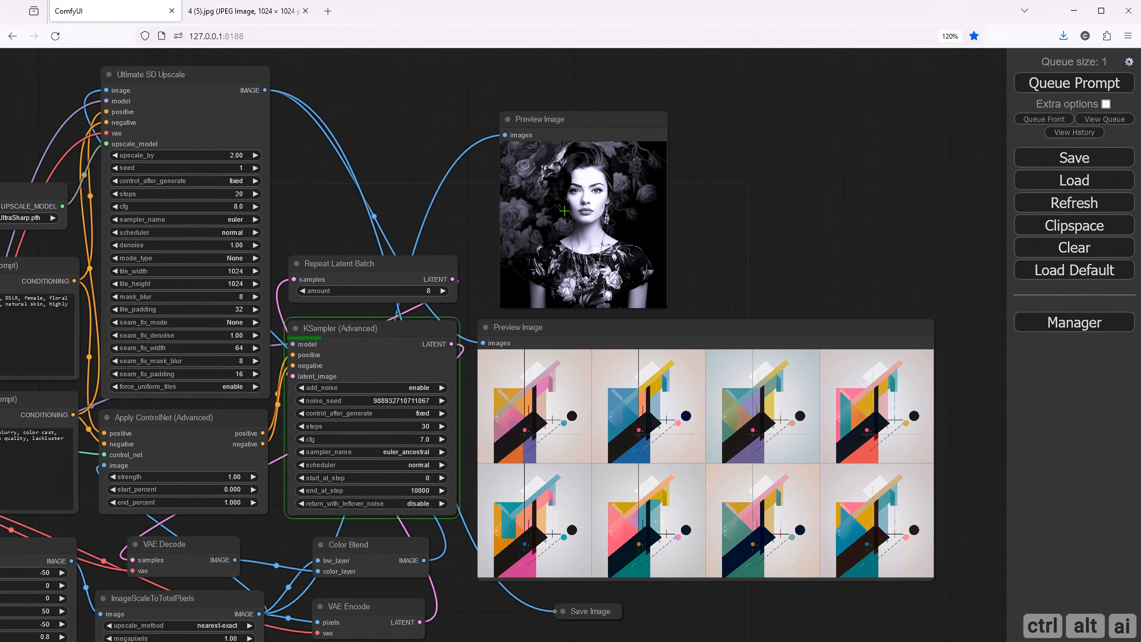
right_click(564, 209)
click(583, 207)
click(368, 12)
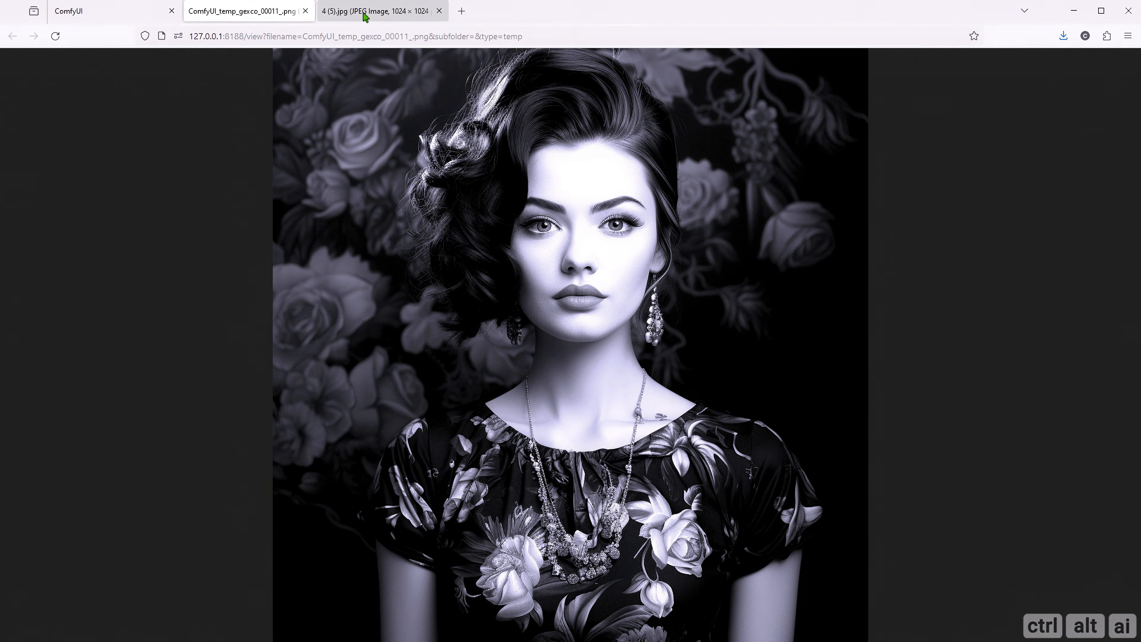
click(275, 14)
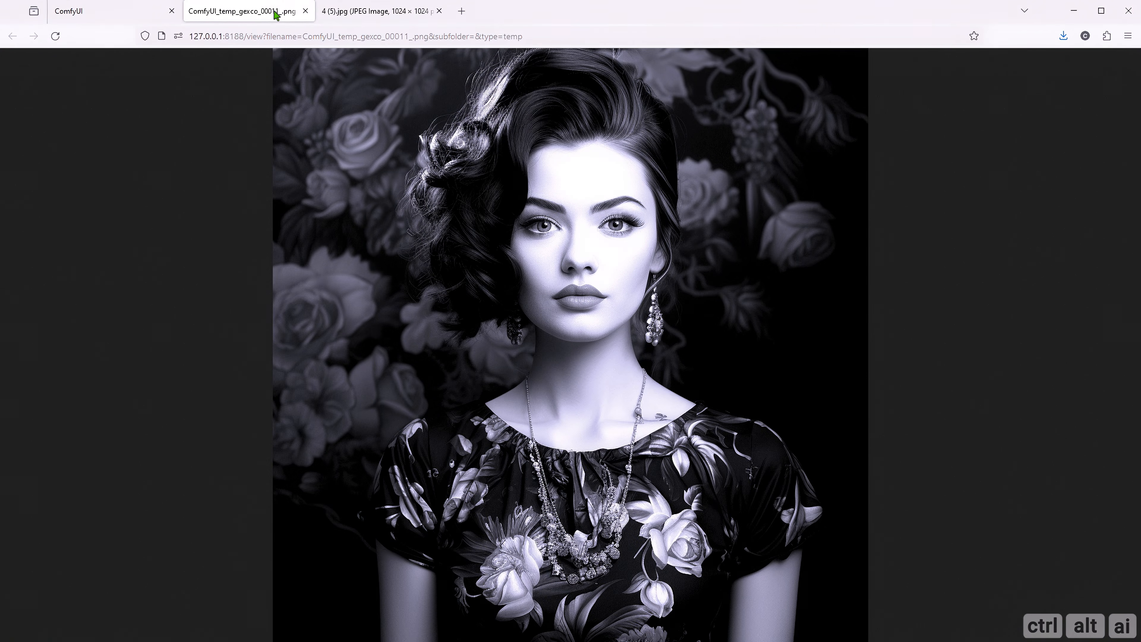
click(305, 11)
click(305, 12)
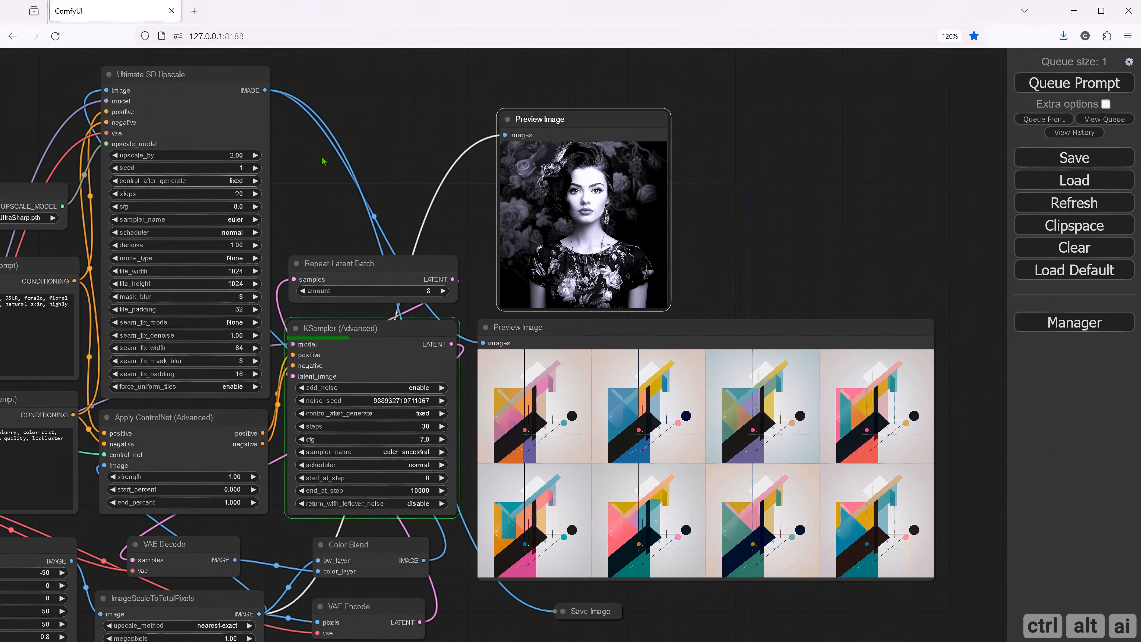
- Review the recolored batch in the lower Preview Image node, enlarging the first portrait and stepping through the following ones
drag(325, 226, 534, 203)
scroll(535, 203, down, 3)
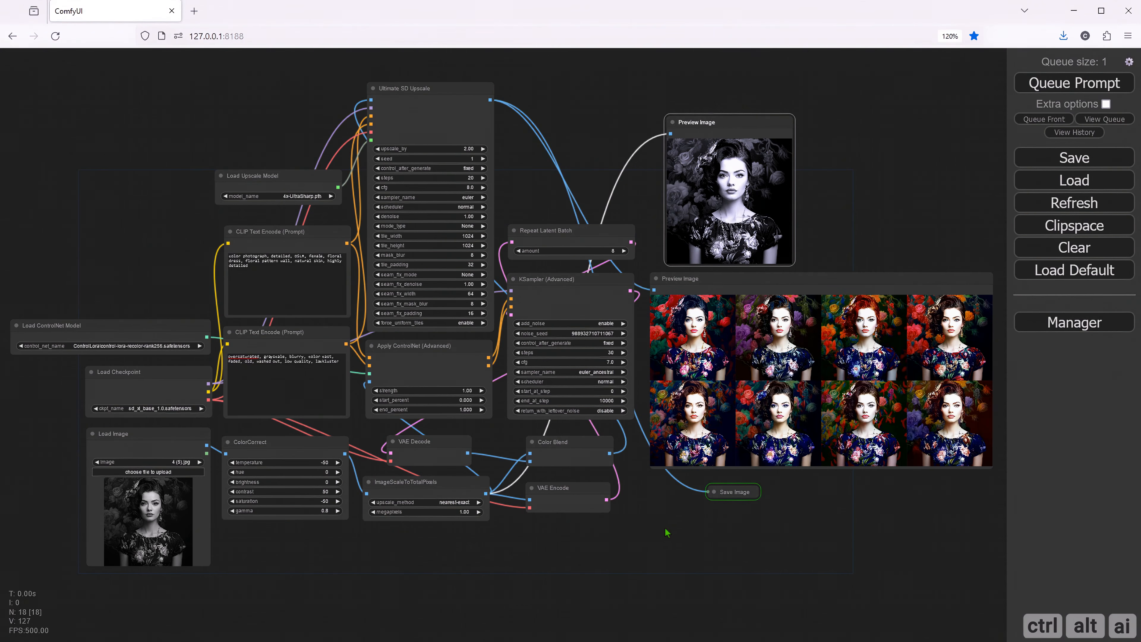
drag(827, 535, 664, 545)
scroll(667, 535, up, 8)
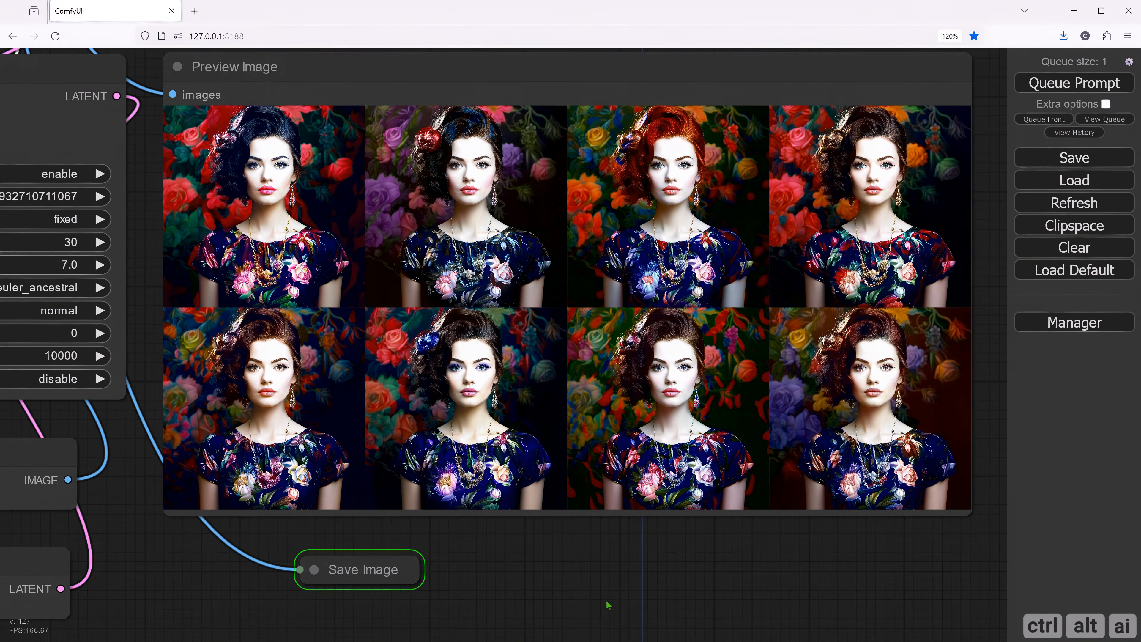
drag(605, 601, 566, 641)
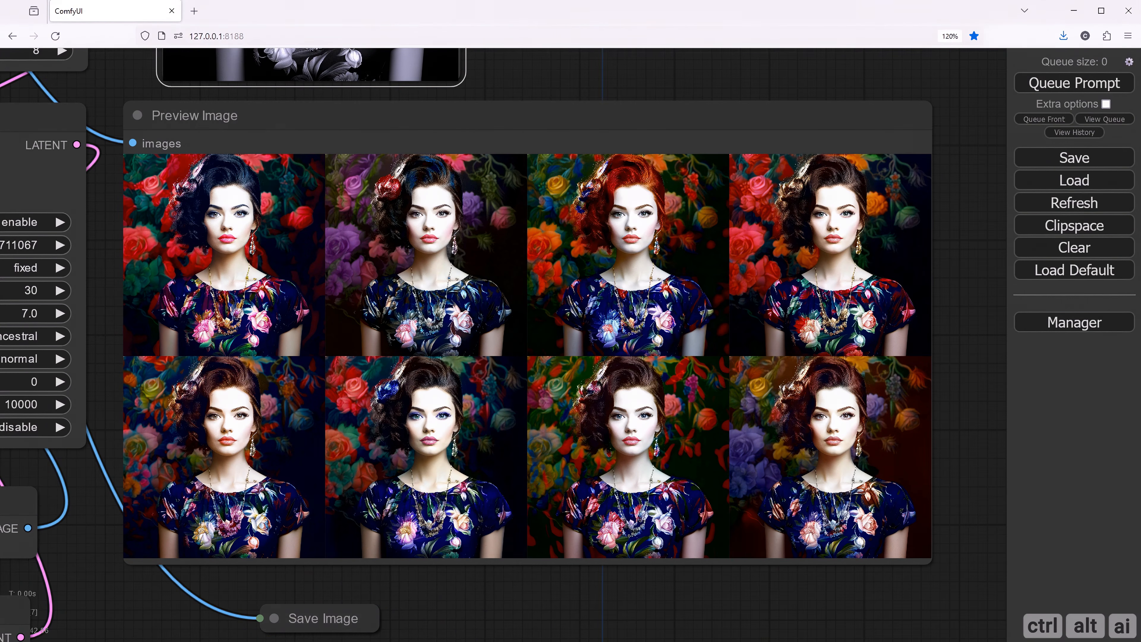
click(253, 288)
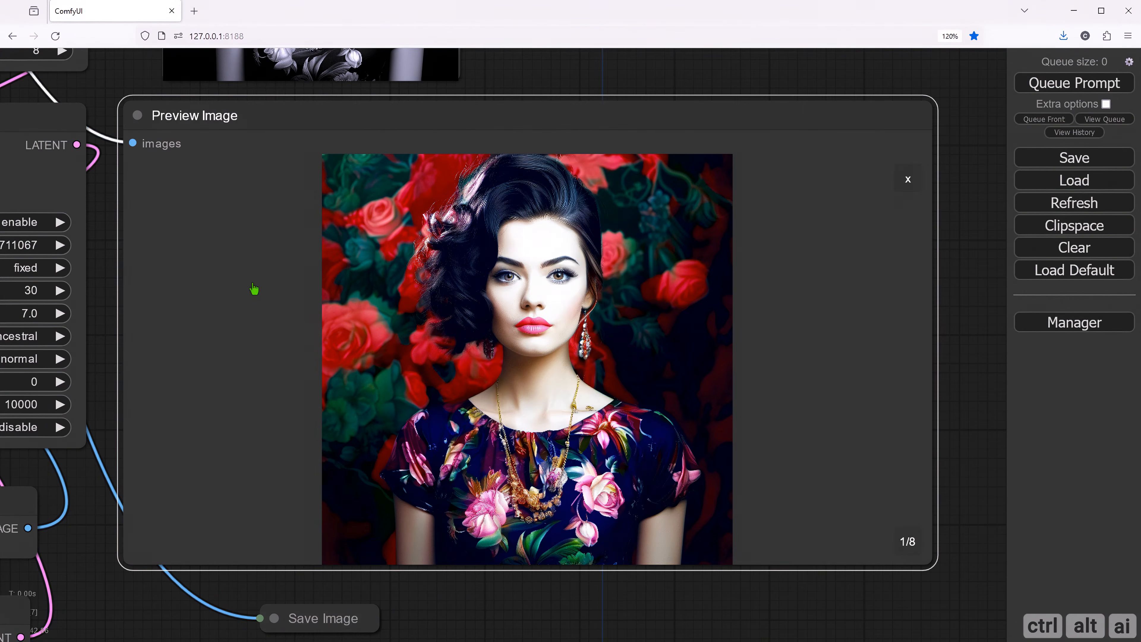
click(908, 543)
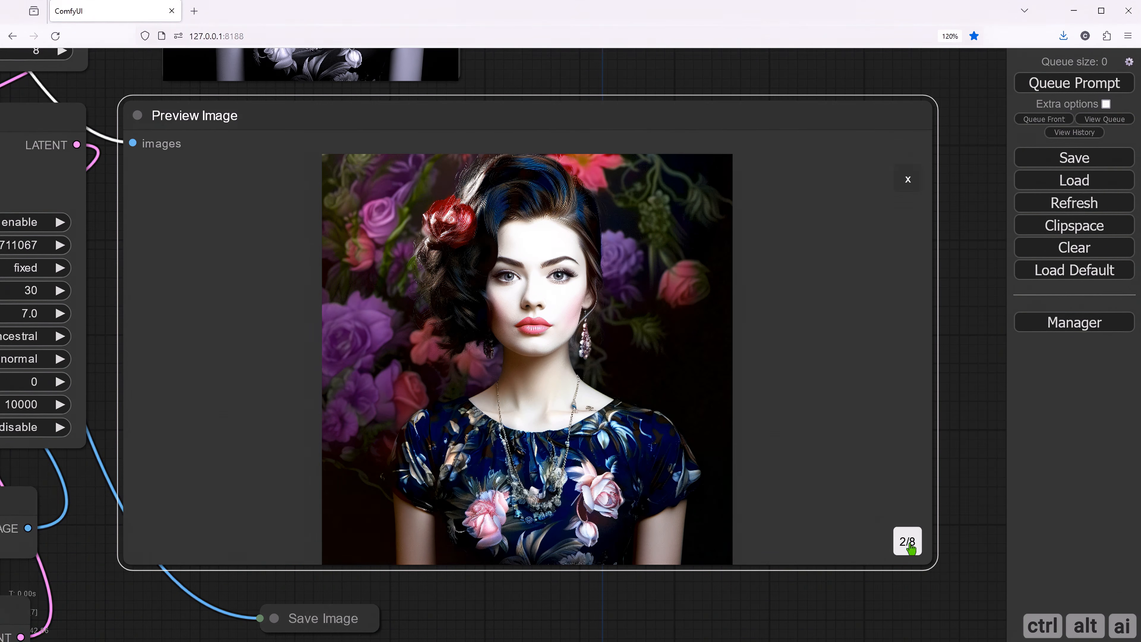
click(909, 543)
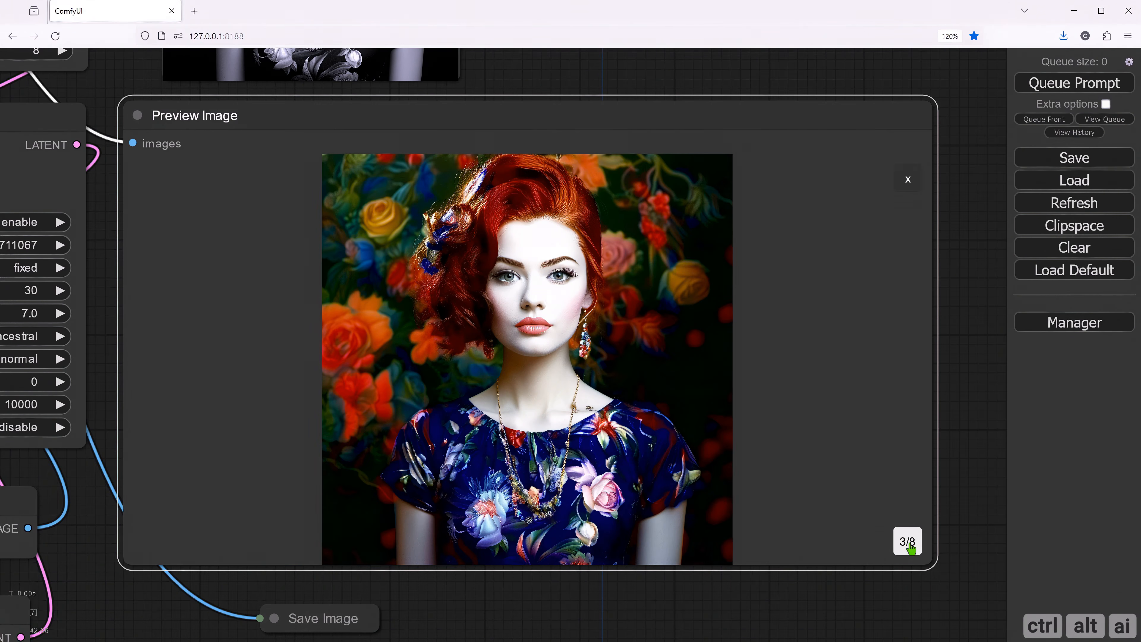
click(909, 543)
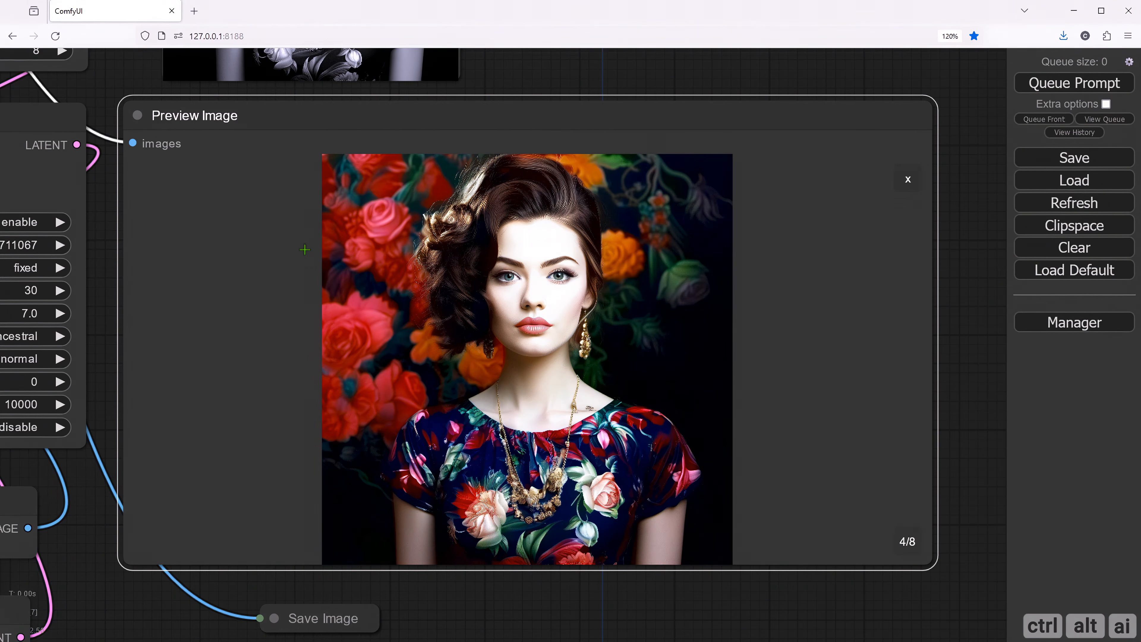
click(913, 545)
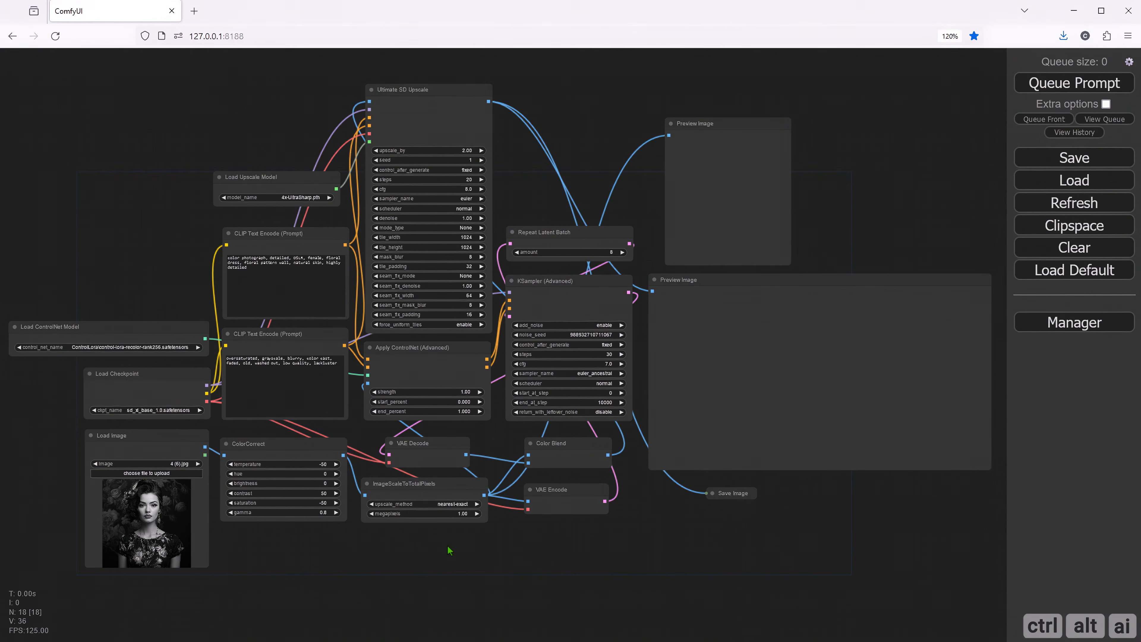
- Delete the Repeat Latent Batch node above the KSampler (Advanced) node
scroll(449, 550, up, 4)
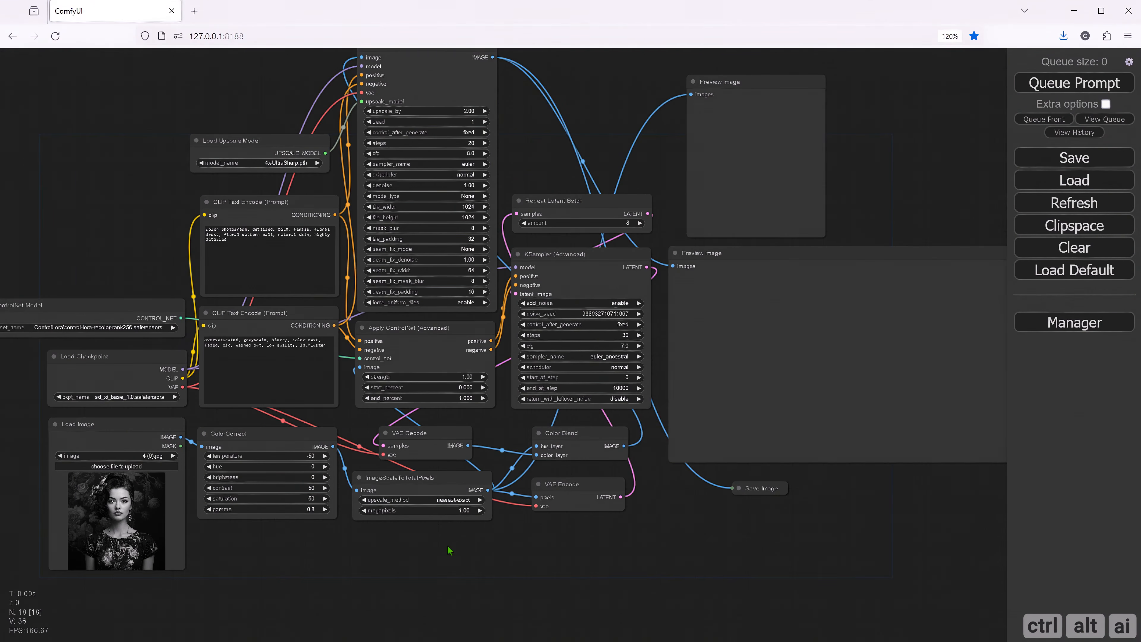
scroll(448, 551, up, 1)
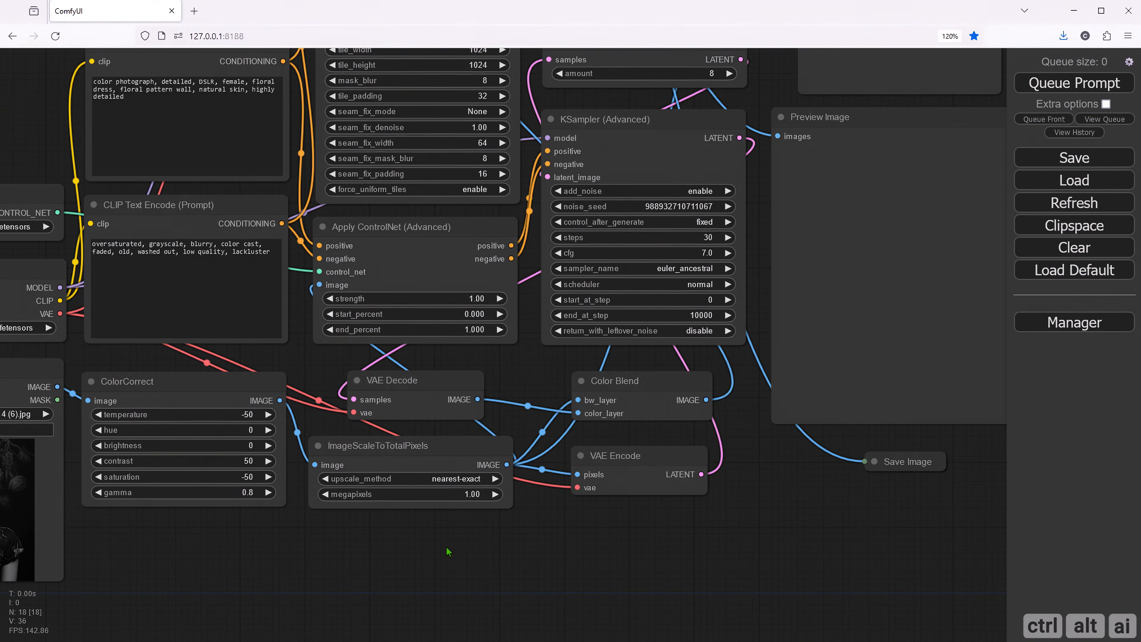
scroll(535, 547, up, 1)
drag(552, 529, 481, 602)
drag(492, 398, 444, 489)
drag(481, 145, 450, 181)
click(462, 224)
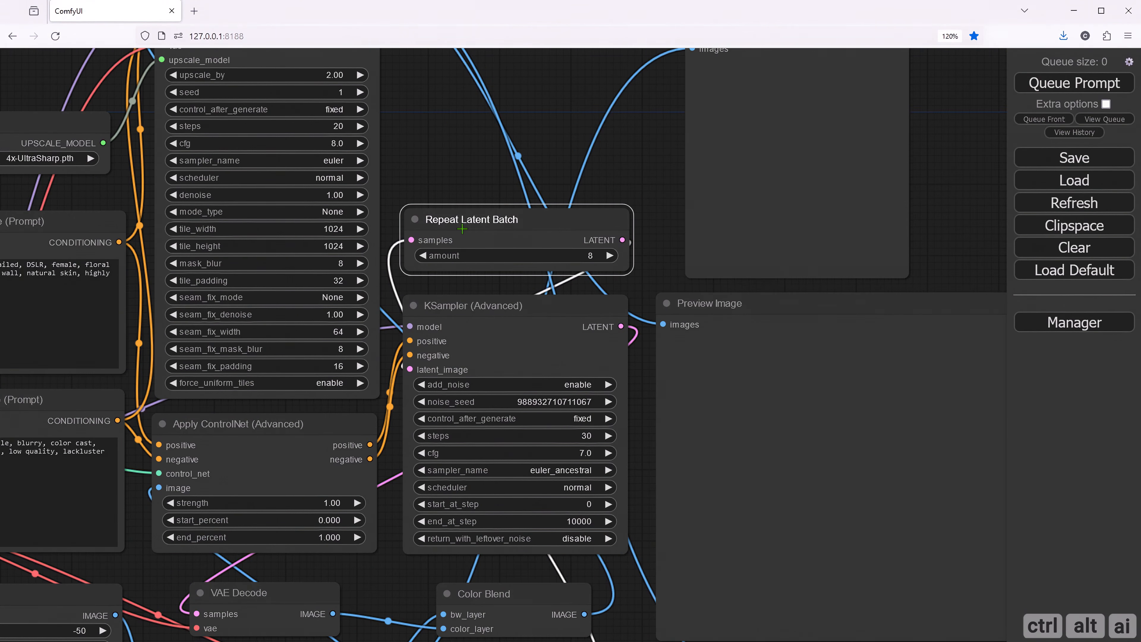
key(Delete)
- Delete the Color Blend and VAE Encode nodes below the KSampler
drag(453, 252, 501, 59)
click(555, 410)
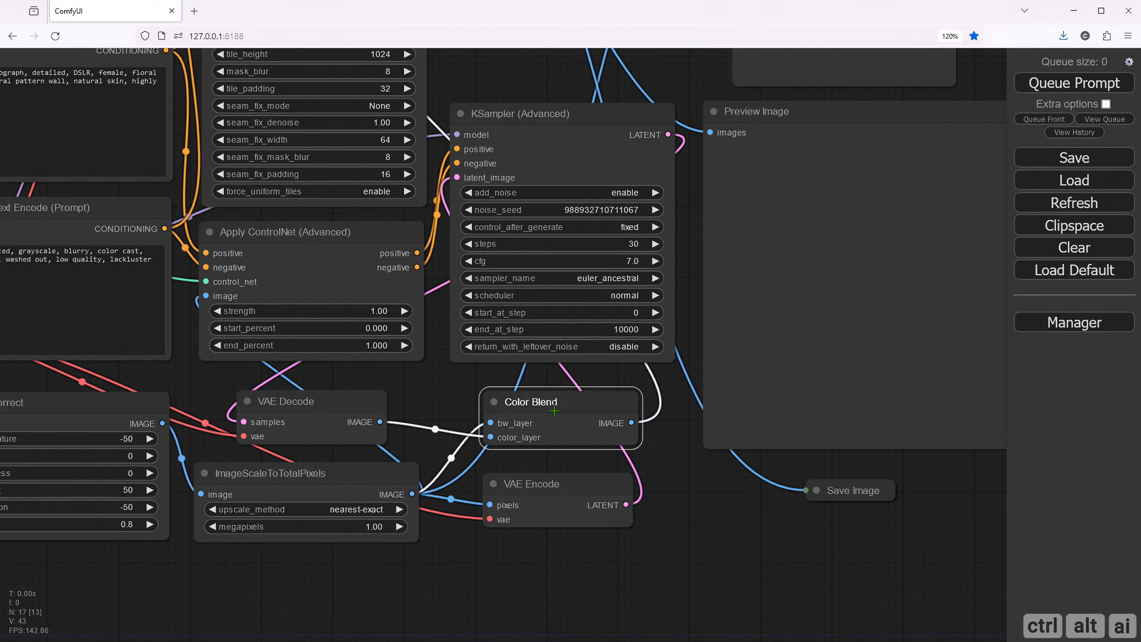
key(Delete)
click(538, 482)
key(Delete)
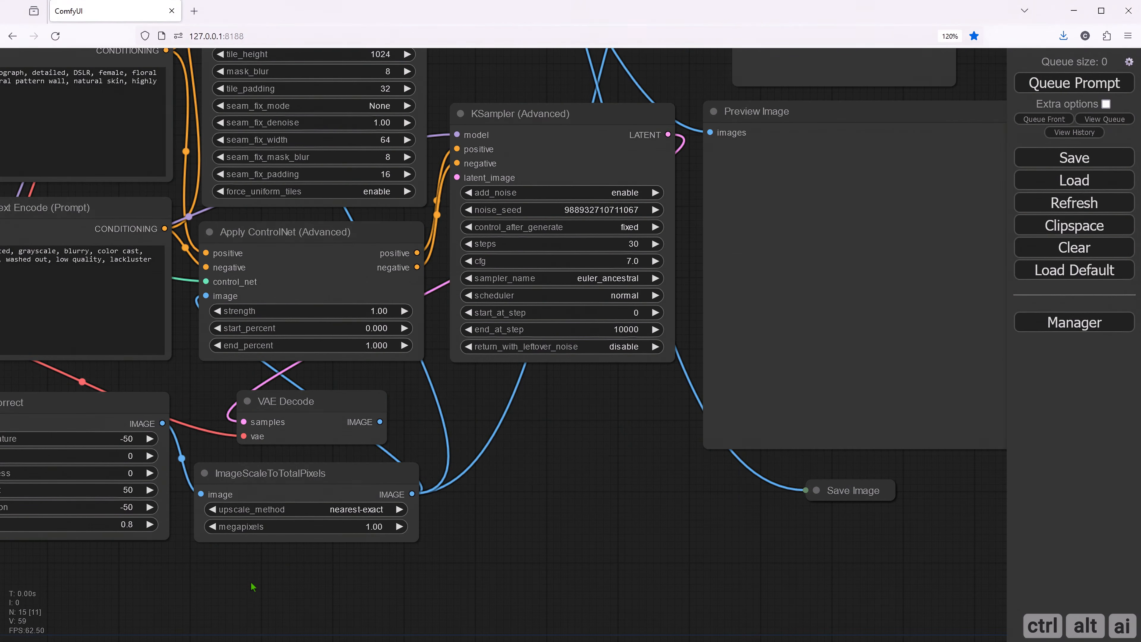
- Delete the ImageScaleToTotalPixels node and the ColorCorrect node
click(258, 472)
key(Delete)
drag(217, 568, 393, 563)
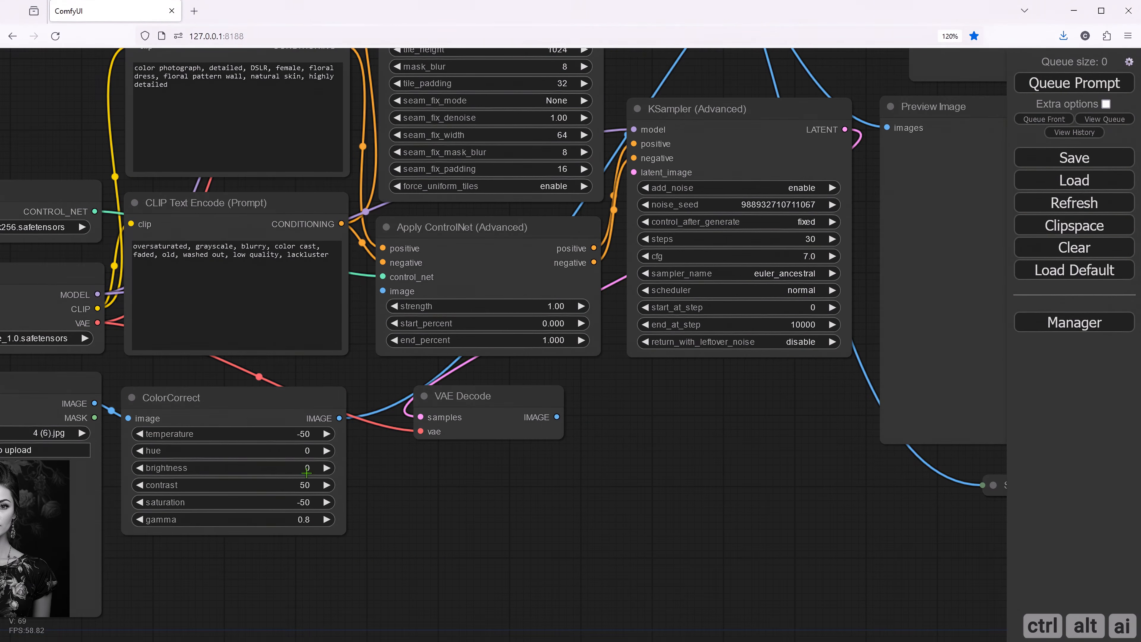
click(235, 398)
key(Delete)
- Delete the large Preview Image node that is fed by Ultimate SD Upscale
drag(627, 474, 436, 514)
drag(458, 468, 441, 536)
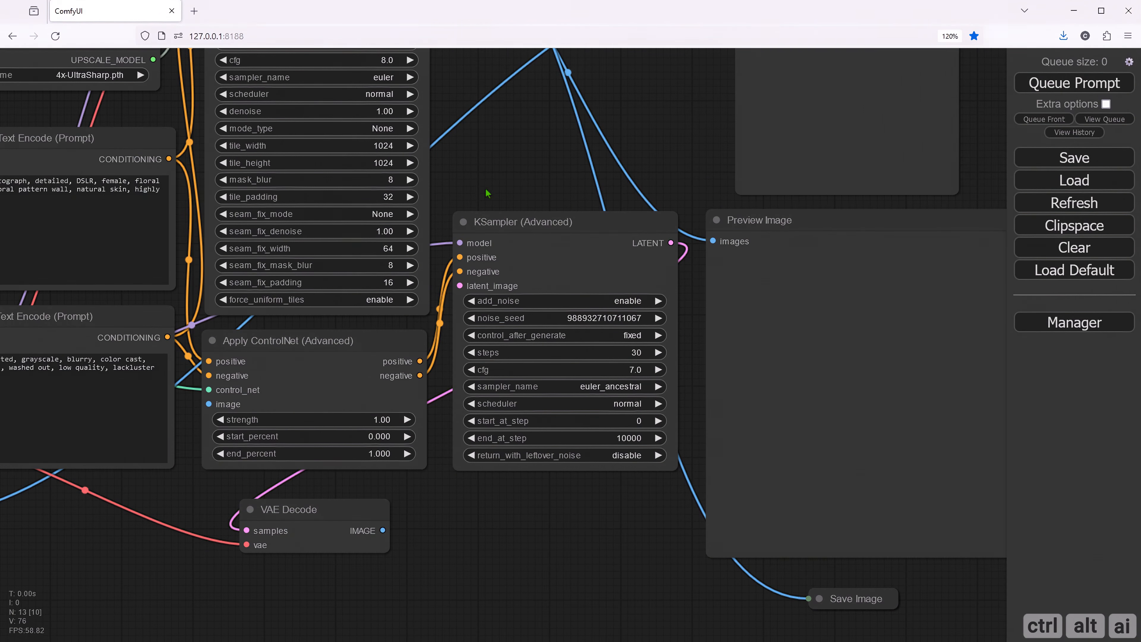
drag(486, 190, 420, 384)
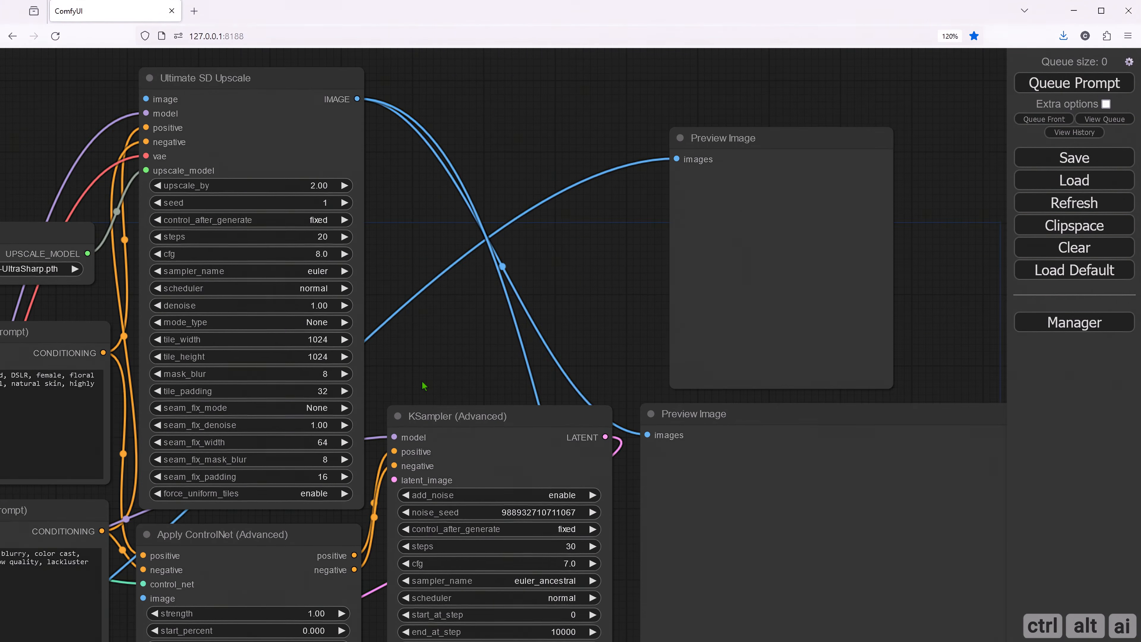
click(728, 424)
key(Delete)
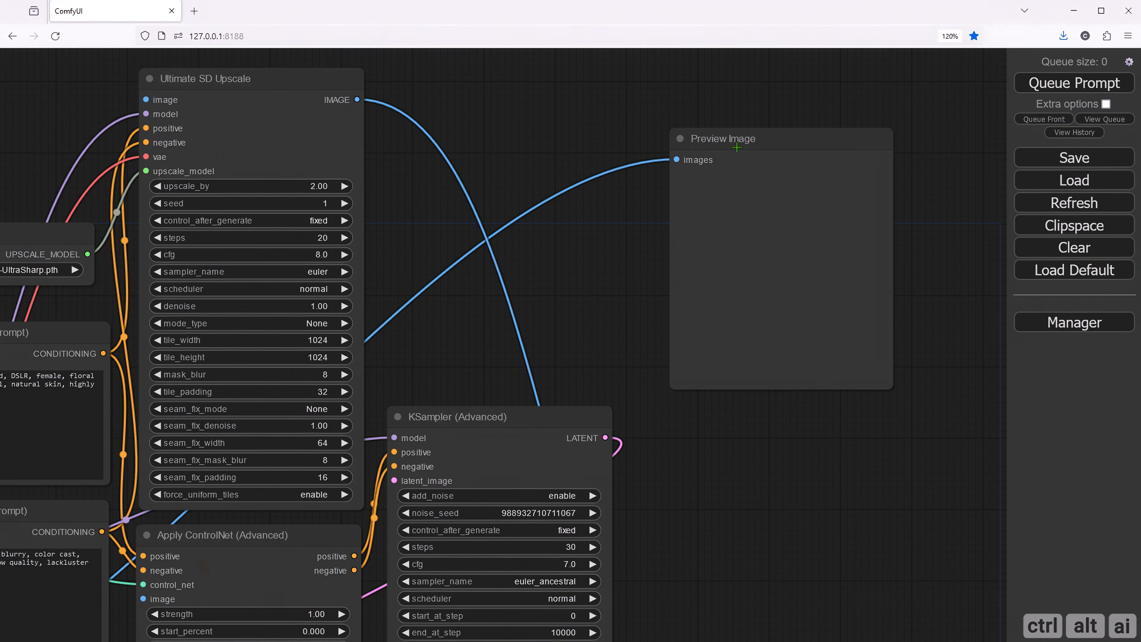
- Move the remaining Preview Image node below Apply ControlNet and shift VAE Decode below the KSampler
drag(716, 143, 585, 233)
scroll(598, 355, down, 6)
drag(670, 470, 751, 351)
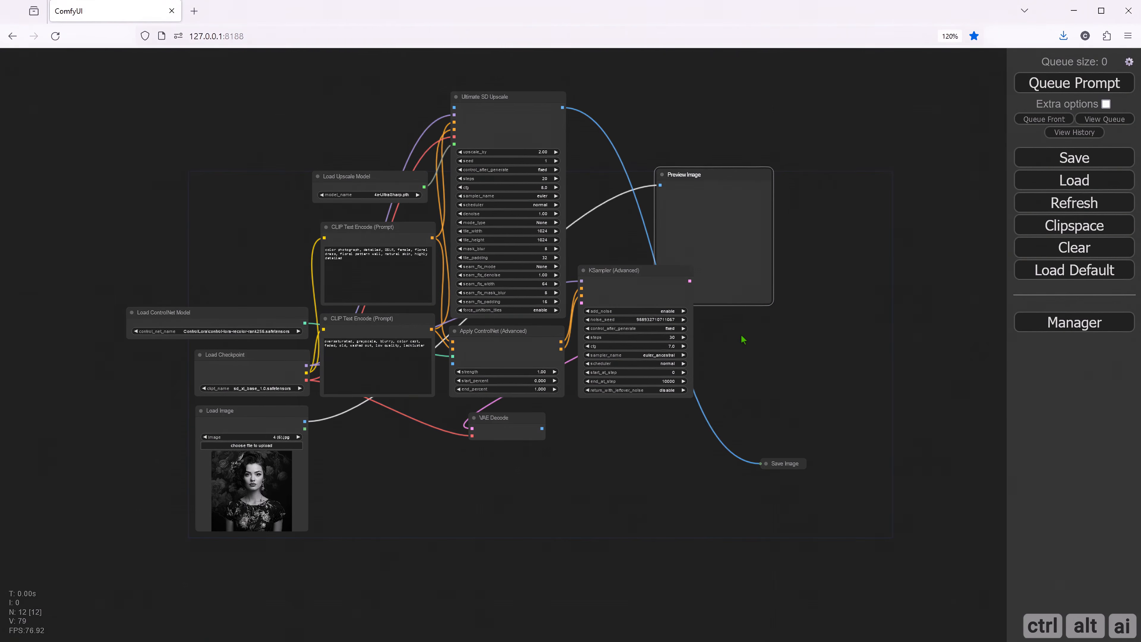
drag(724, 184, 539, 463)
click(521, 418)
drag(521, 417, 652, 421)
drag(554, 457, 533, 415)
- Place a second Preview Image node beside the KSampler and connect the Ultimate SD Upscale image output to it
drag(676, 488, 551, 521)
mouse_move(388, 447)
mouse_down()
mouse_move(612, 406)
mouse_move(649, 295)
mouse_move(656, 301)
mouse_move(629, 284)
mouse_move(619, 326)
mouse_move(623, 316)
mouse_up()
scroll(535, 251, up, 4)
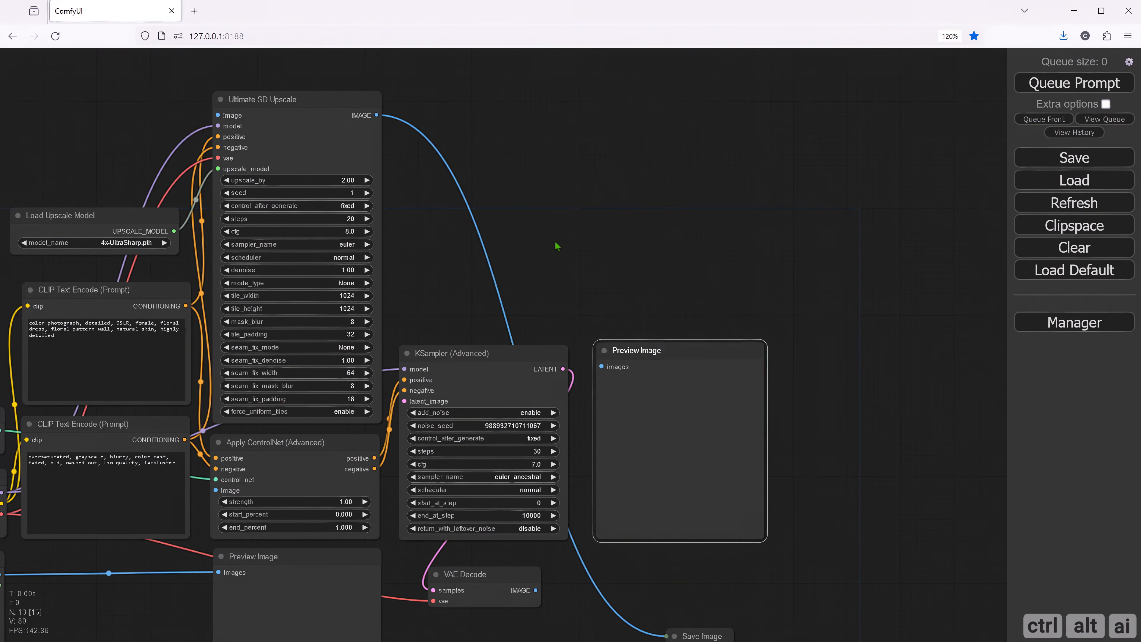
drag(565, 249, 488, 232)
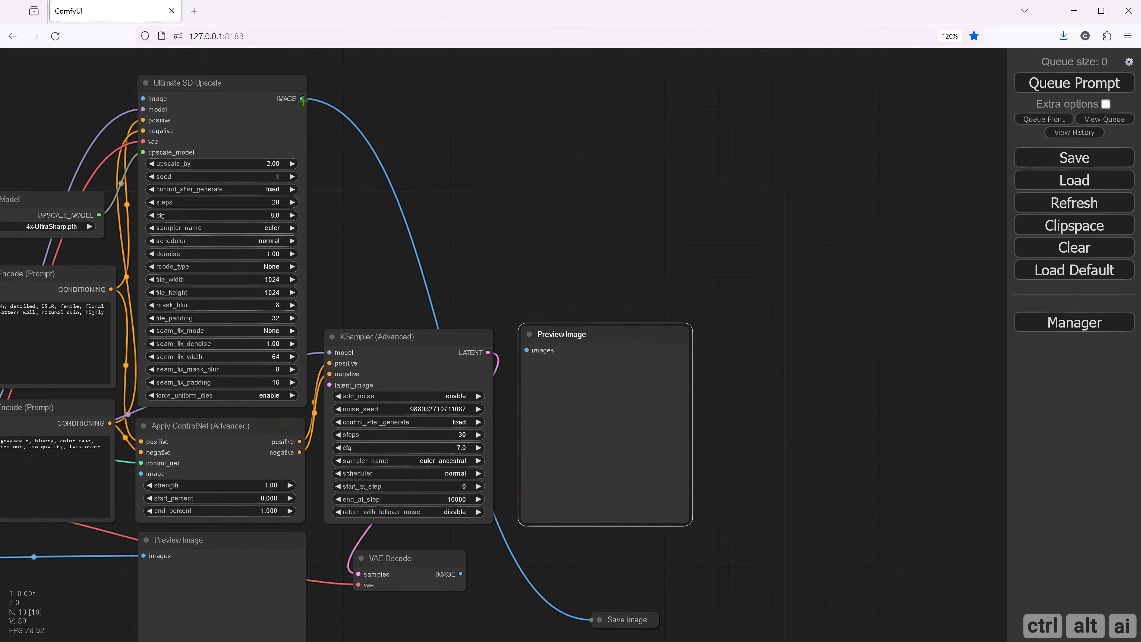
drag(302, 99, 527, 349)
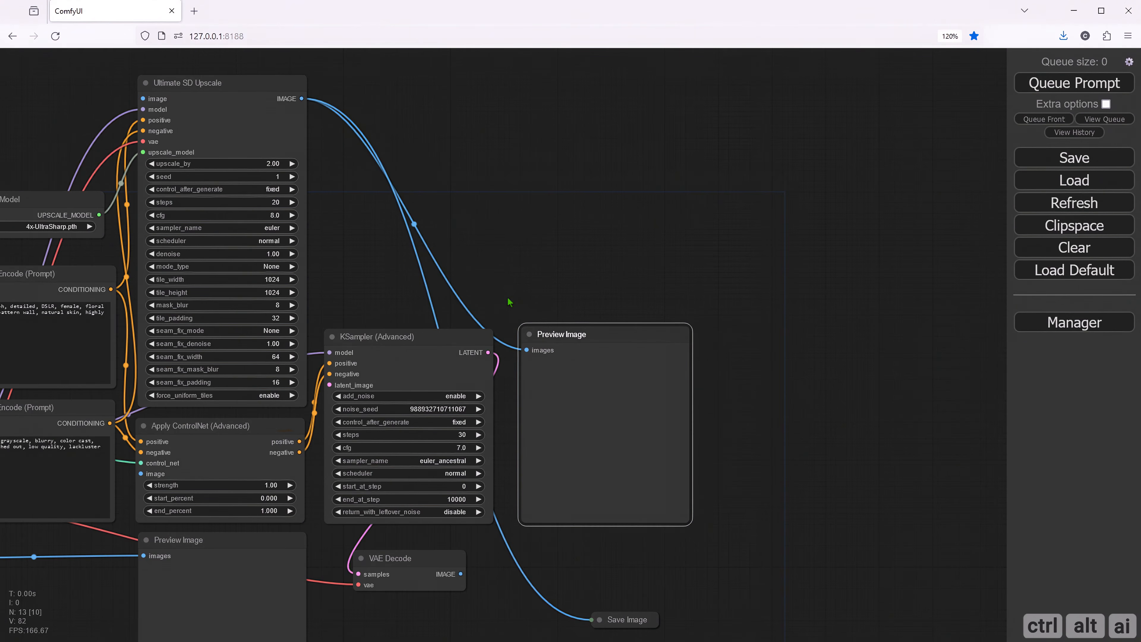
- Search the nodes for "Prepro", add a ScribblePreprocessor node and place it between Load Image and the lower Preview Image
drag(508, 298, 698, 148)
drag(257, 477, 335, 446)
scroll(275, 452, up, 4)
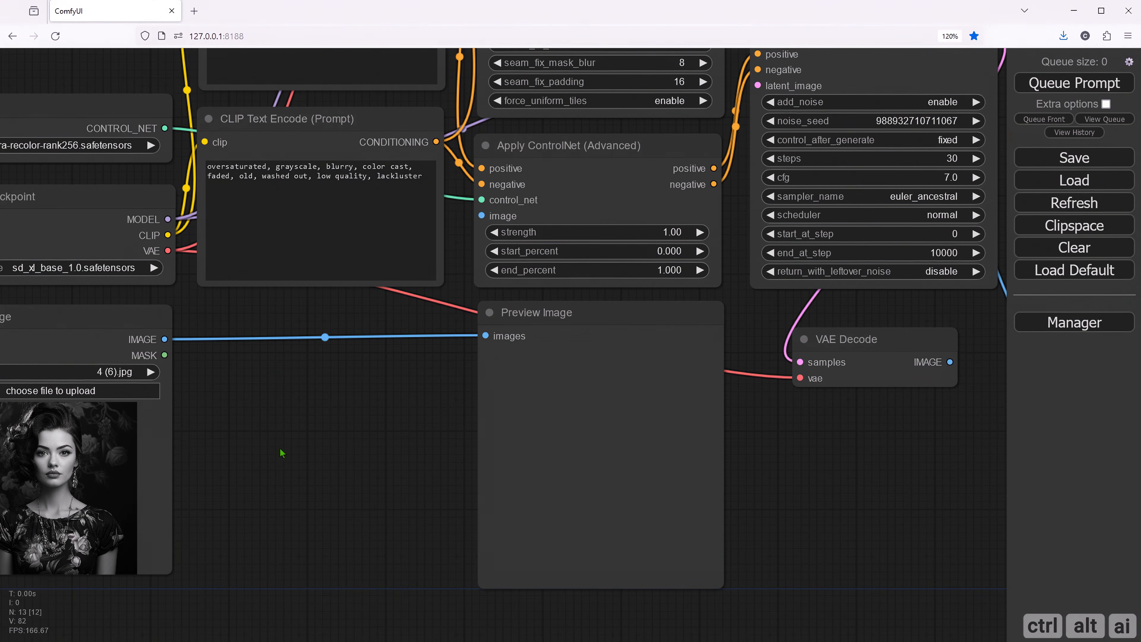
double_click(286, 408)
text(Prepro)
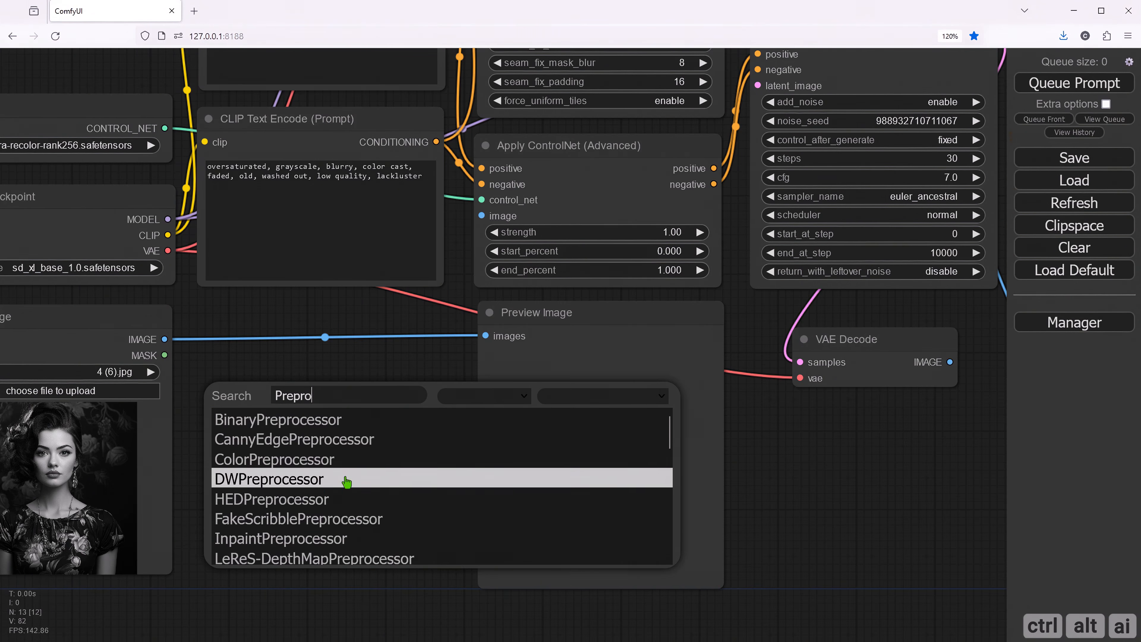
scroll(310, 506, down, 3)
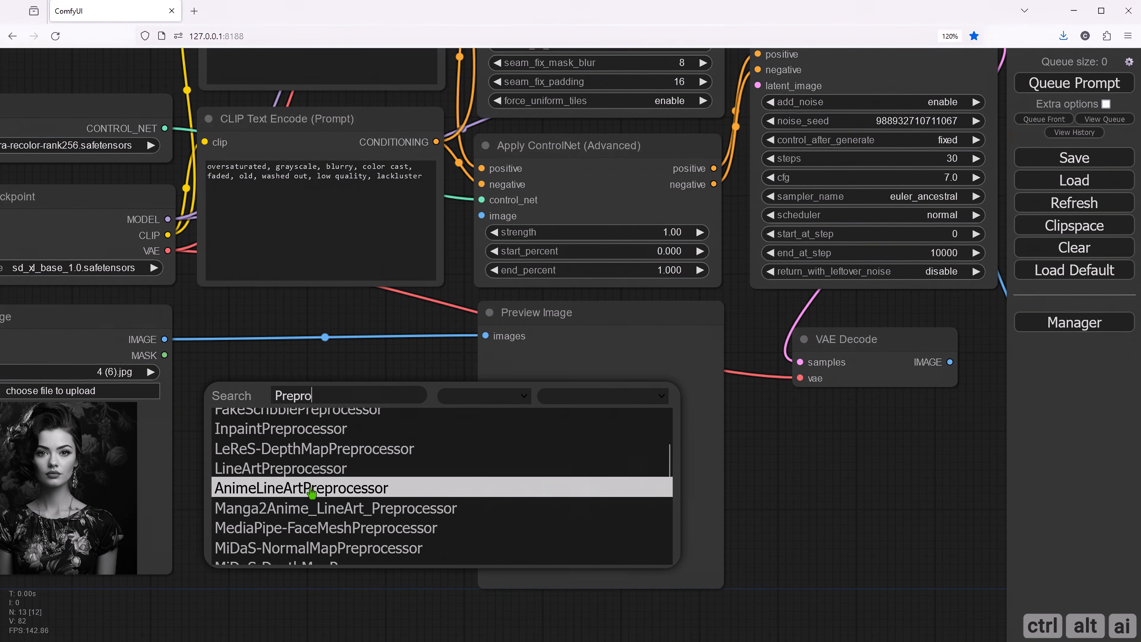
scroll(310, 499, down, 4)
scroll(311, 489, down, 2)
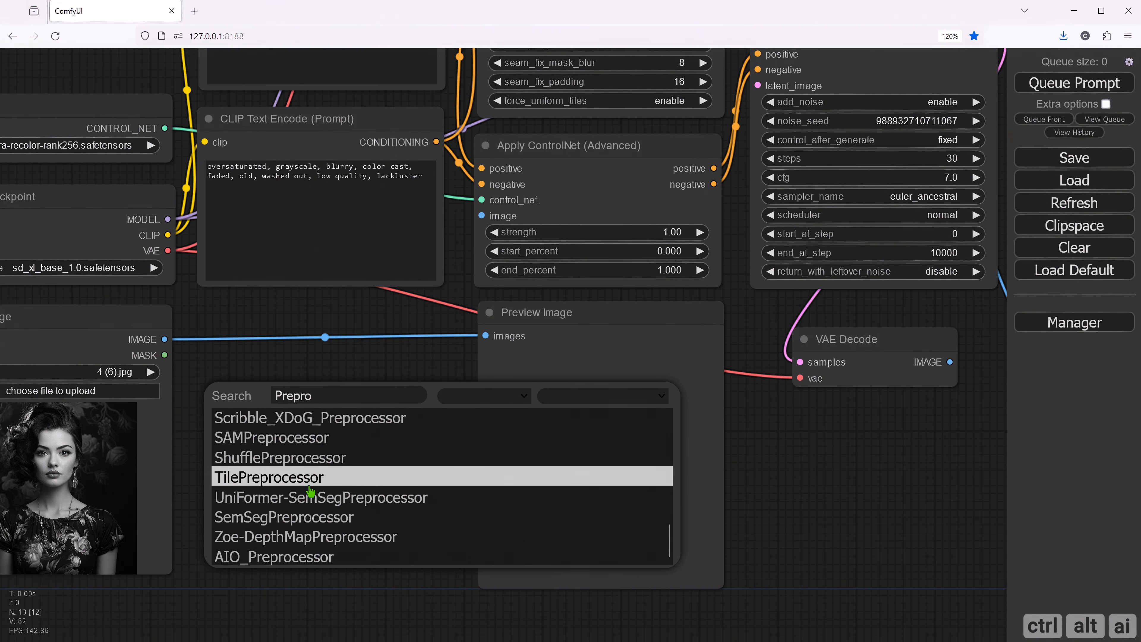
scroll(309, 495, up, 3)
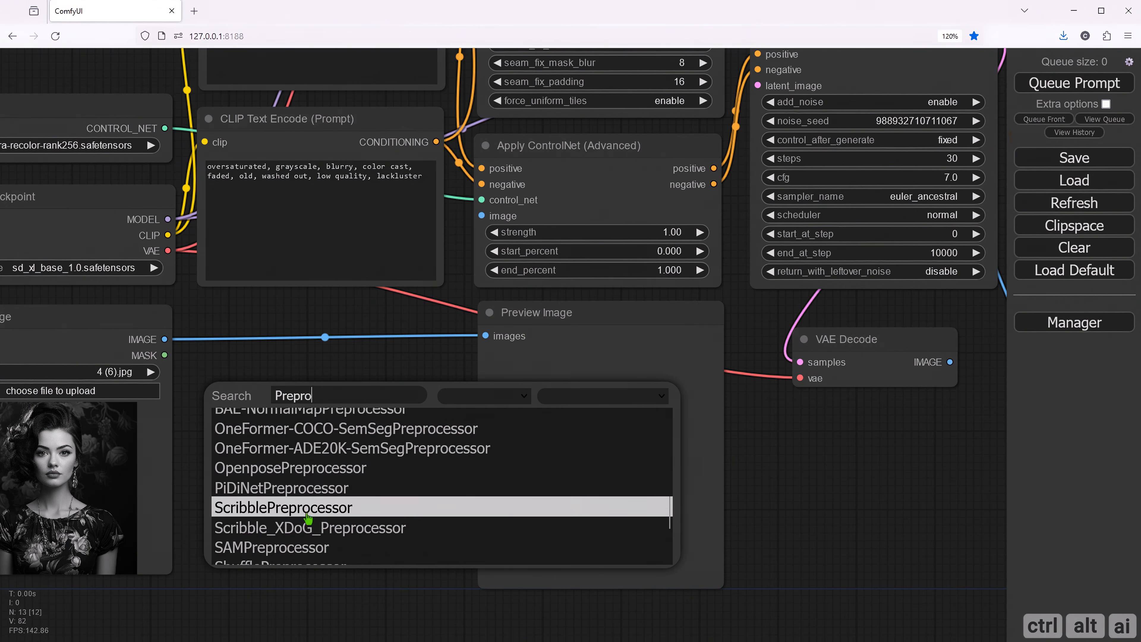
click(303, 508)
mouse_move(357, 406)
mouse_down()
mouse_move(277, 330)
mouse_move(269, 341)
mouse_up()
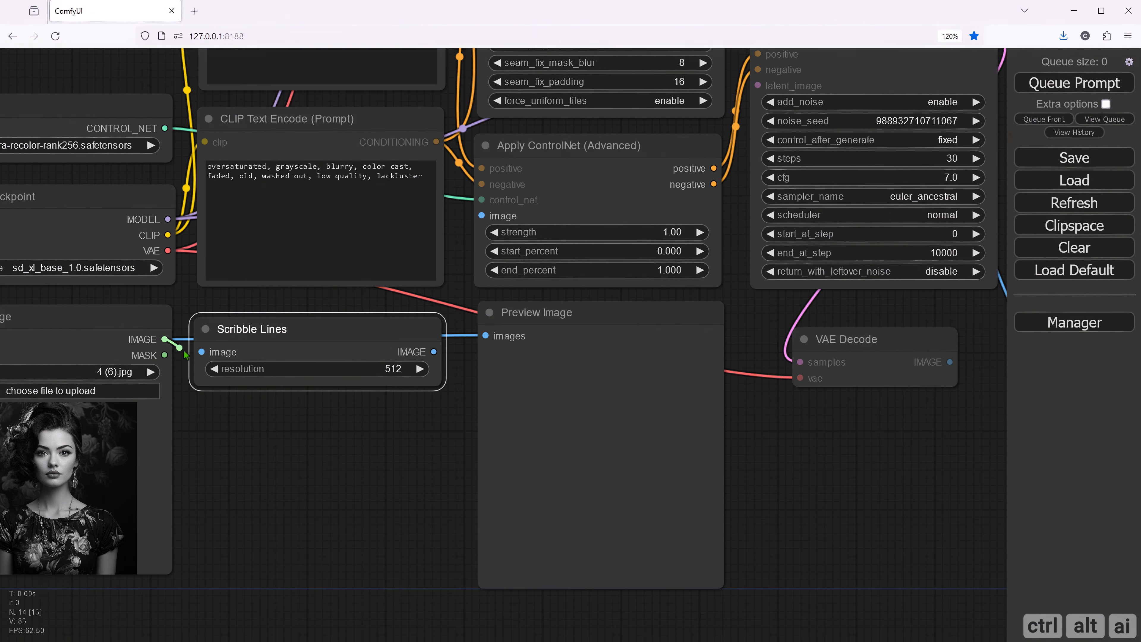
- Connect the Load Image output to the Scribble Lines node and set its resolution to 1024
drag(168, 339, 201, 351)
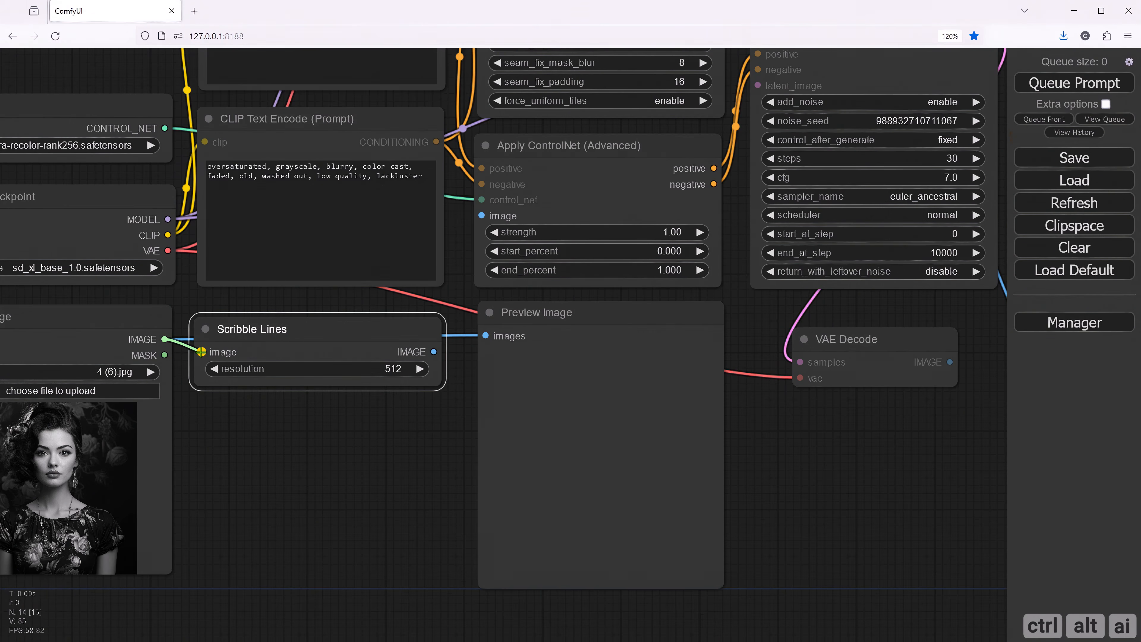
click(393, 369)
text(1024)
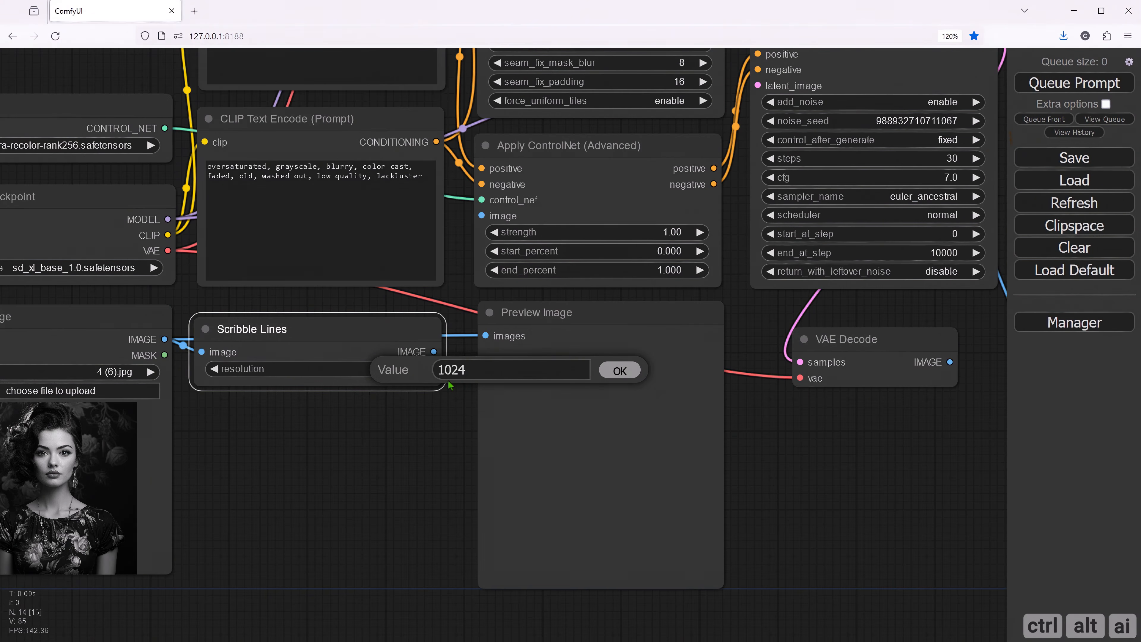
key(Return)
- Disconnect Load Image from the lower Preview Image, and feed both that preview and the Apply ControlNet image input from Scribble Lines
drag(487, 336, 166, 340)
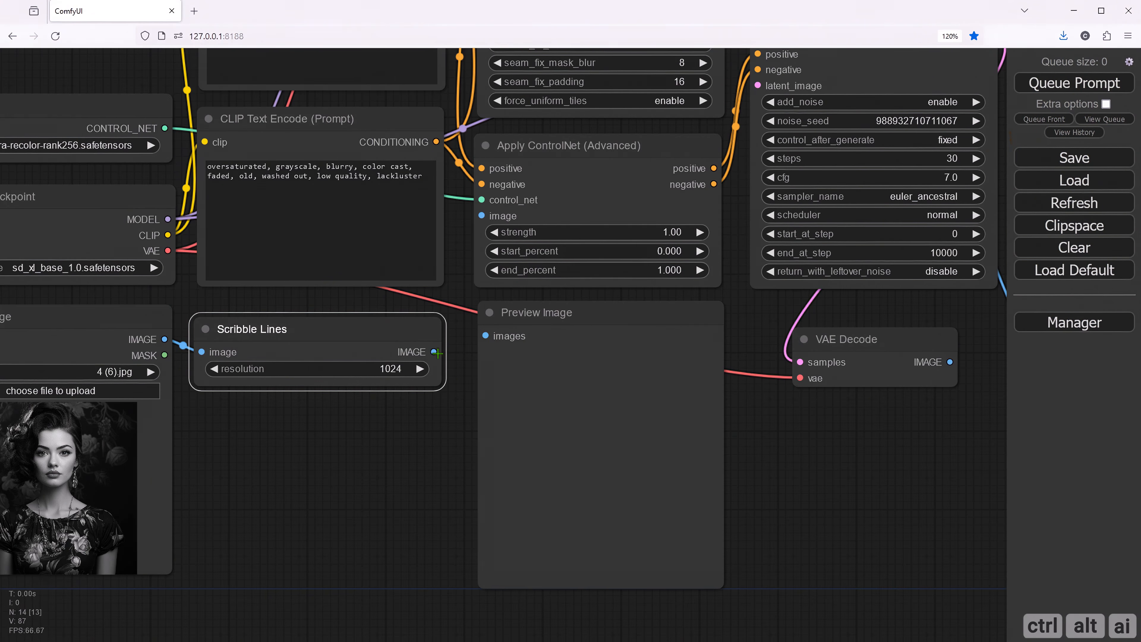
drag(435, 353, 486, 336)
drag(425, 474, 283, 536)
drag(292, 414, 336, 279)
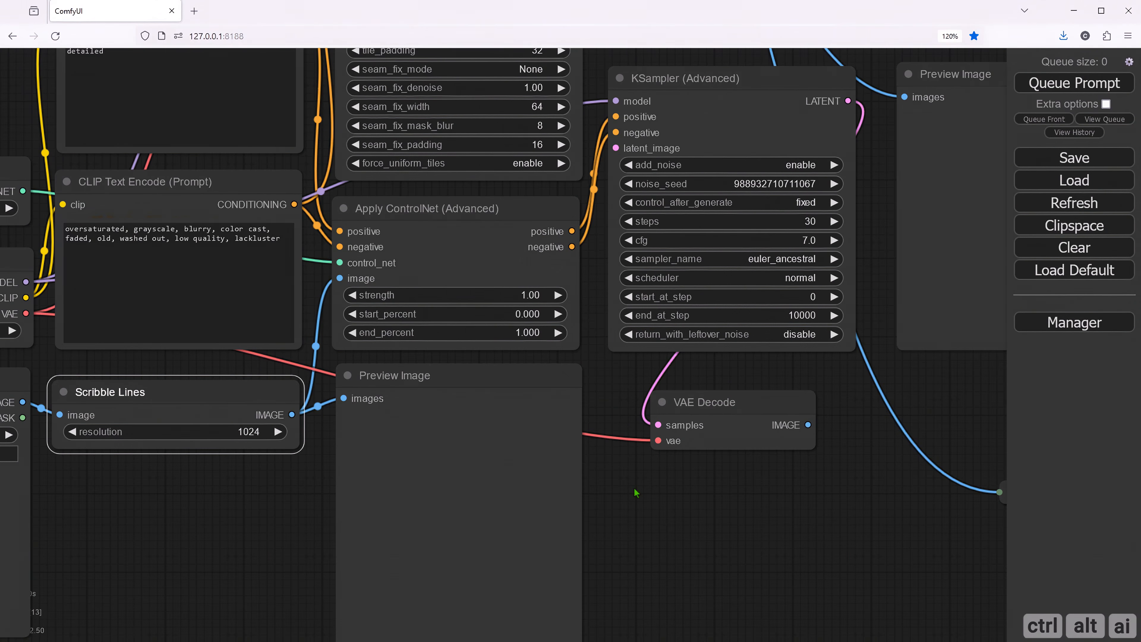
- Connect the VAE Decode image output to the image input of Ultimate SD Upscale
drag(634, 487, 593, 515)
drag(673, 504, 607, 533)
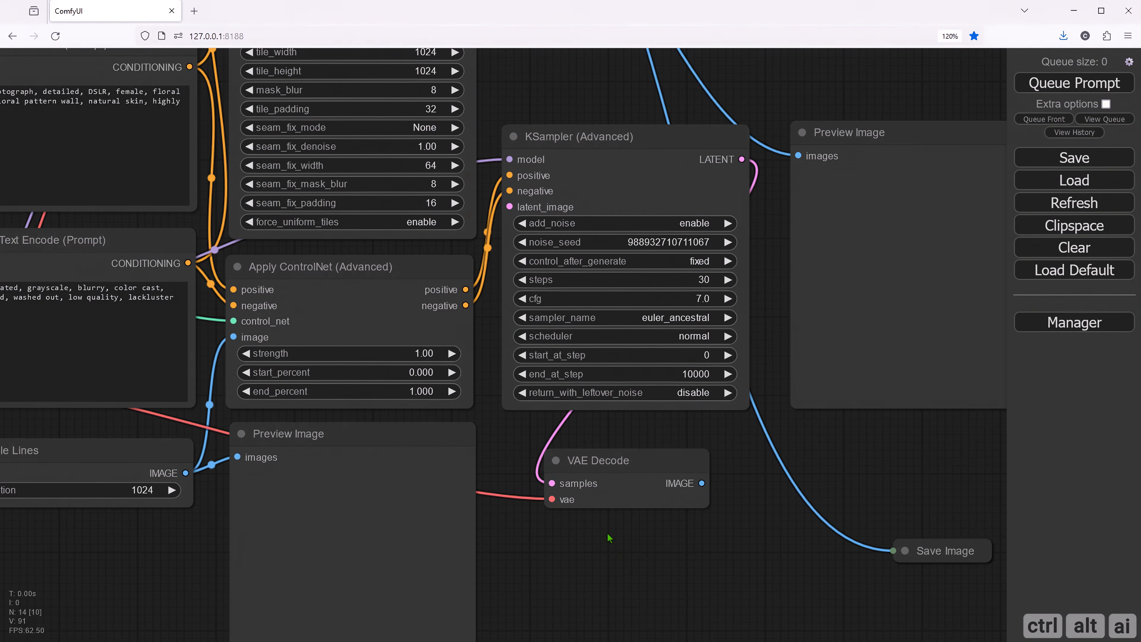
scroll(609, 538, down, 4)
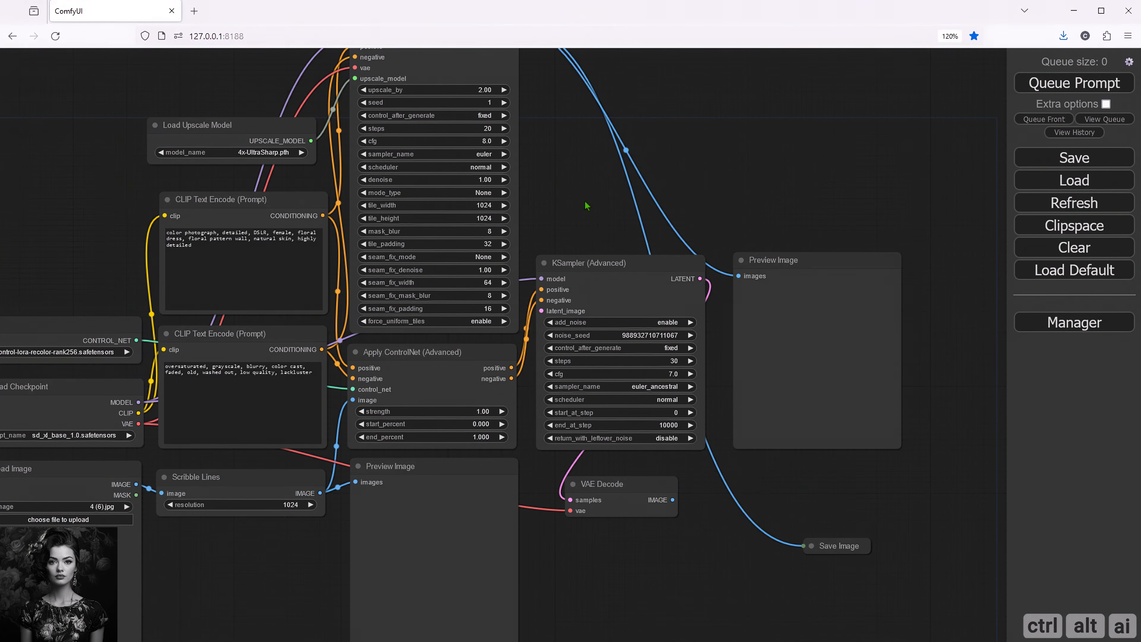
drag(586, 205, 489, 277)
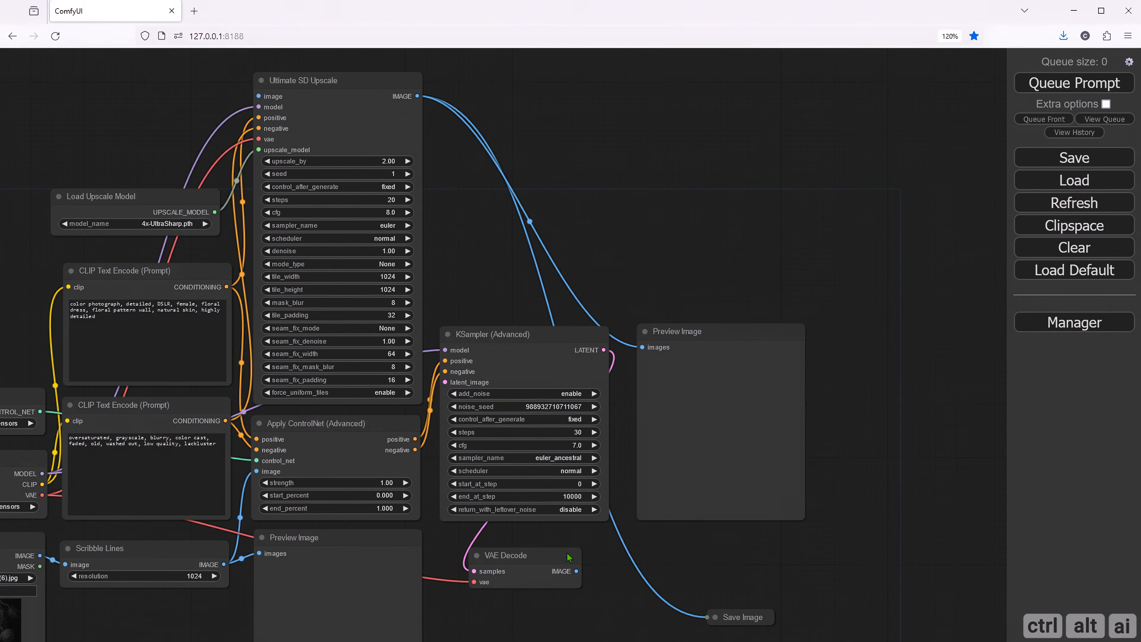
drag(576, 570, 260, 117)
- Add an Empty Latent Image node linked to the KSampler's latent_image input and place it beneath Scribble Lines
drag(494, 272, 487, 180)
drag(515, 541, 533, 487)
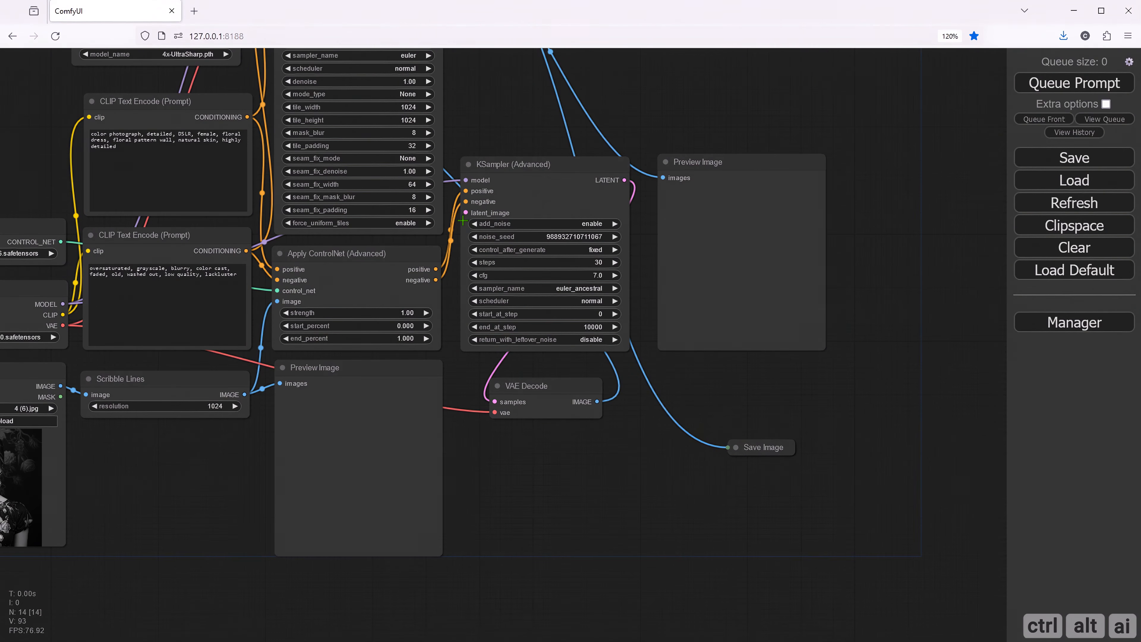
drag(466, 212, 130, 450)
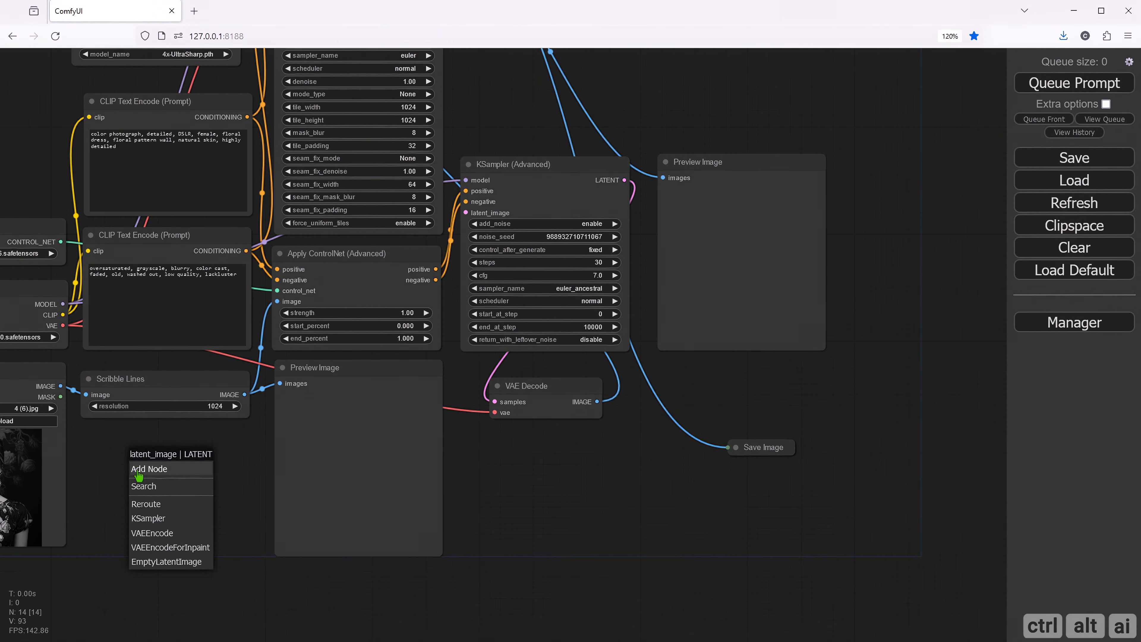
click(163, 562)
drag(216, 462, 161, 445)
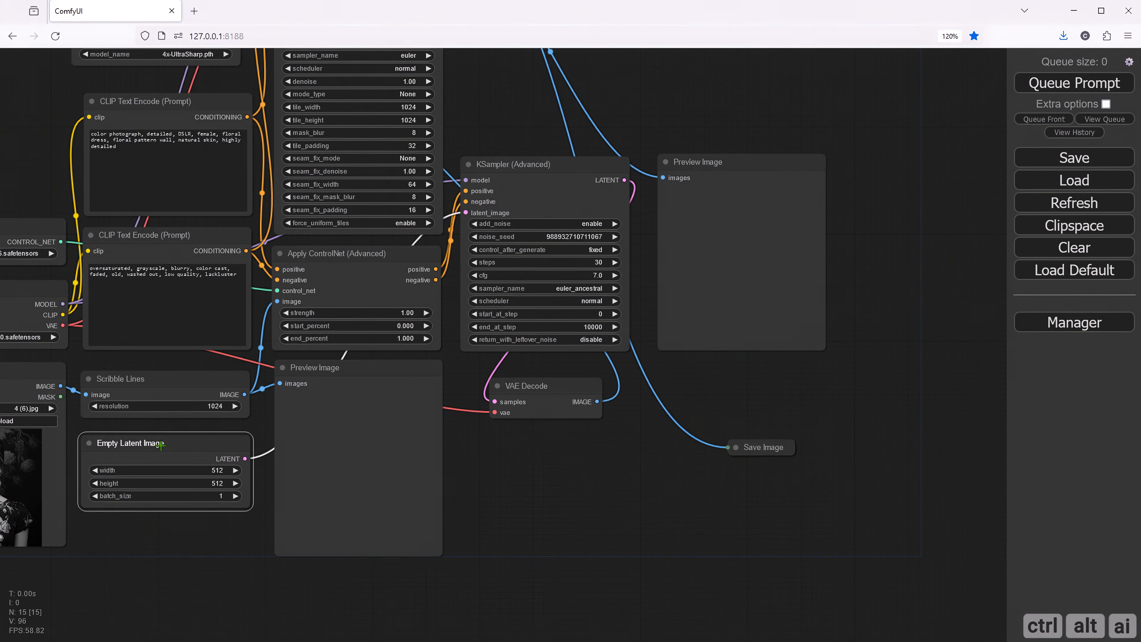
- Set the Empty Latent Image width and height to 1024 each
scroll(165, 535, up, 4)
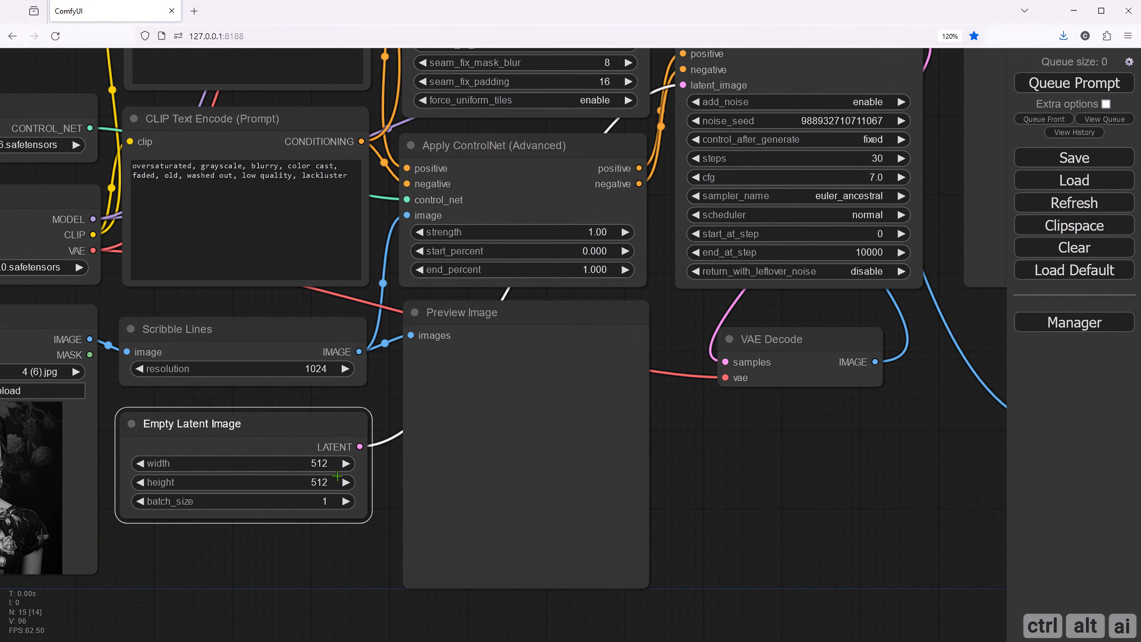
click(338, 463)
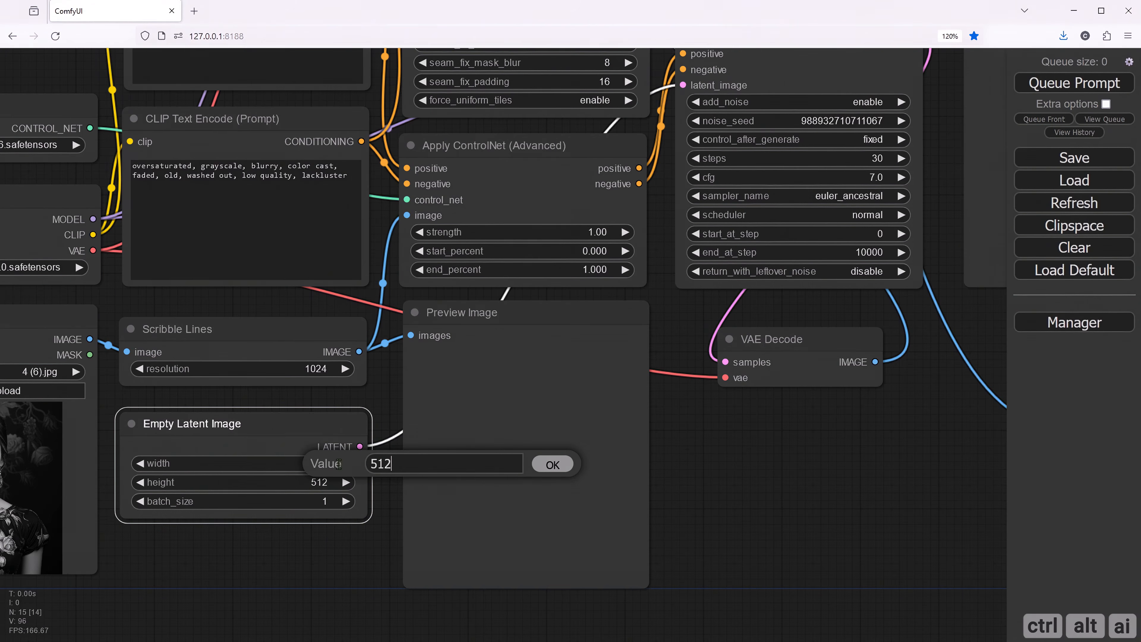
double_click(387, 463)
text(1024)
click(543, 464)
click(320, 483)
key(ctrl+a)
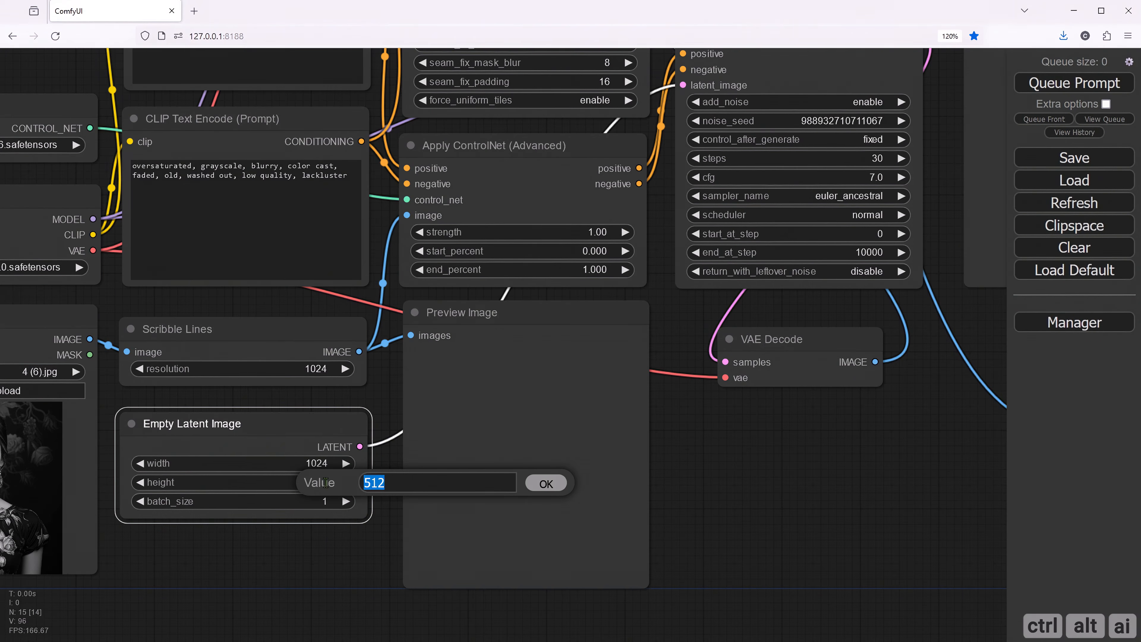
text(1024)
click(544, 485)
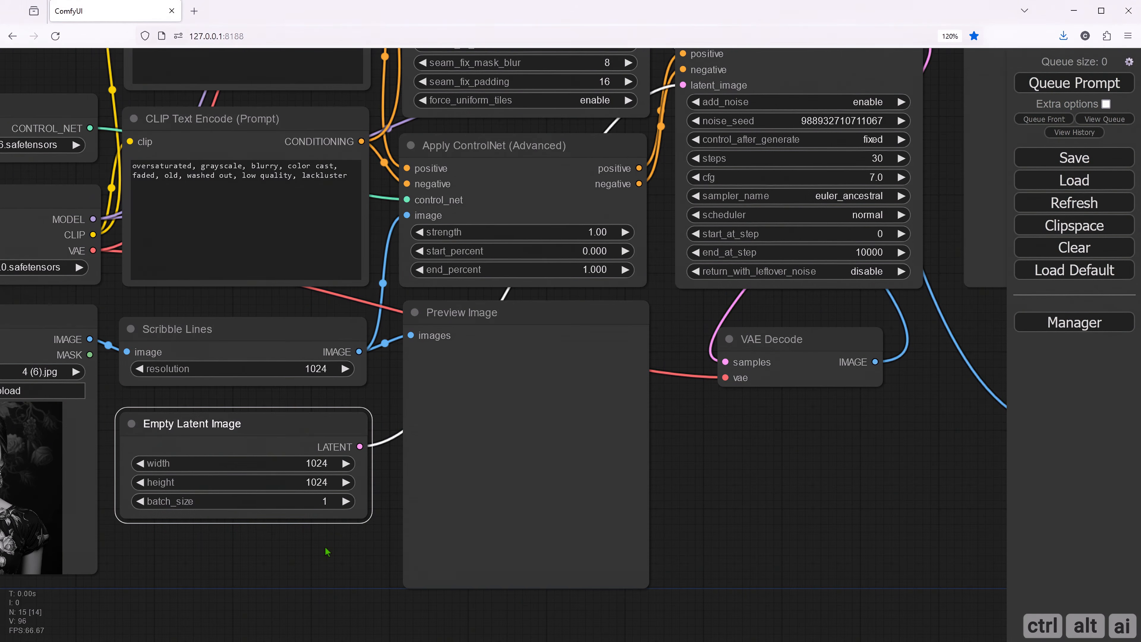
- Replace the negative prompt with "(bad quality), (worst quality), broken hands, bad anatomy, deformed, boring, blurry, ugly, jpeg artifact, artifact"
click(174, 310)
drag(173, 310, 235, 510)
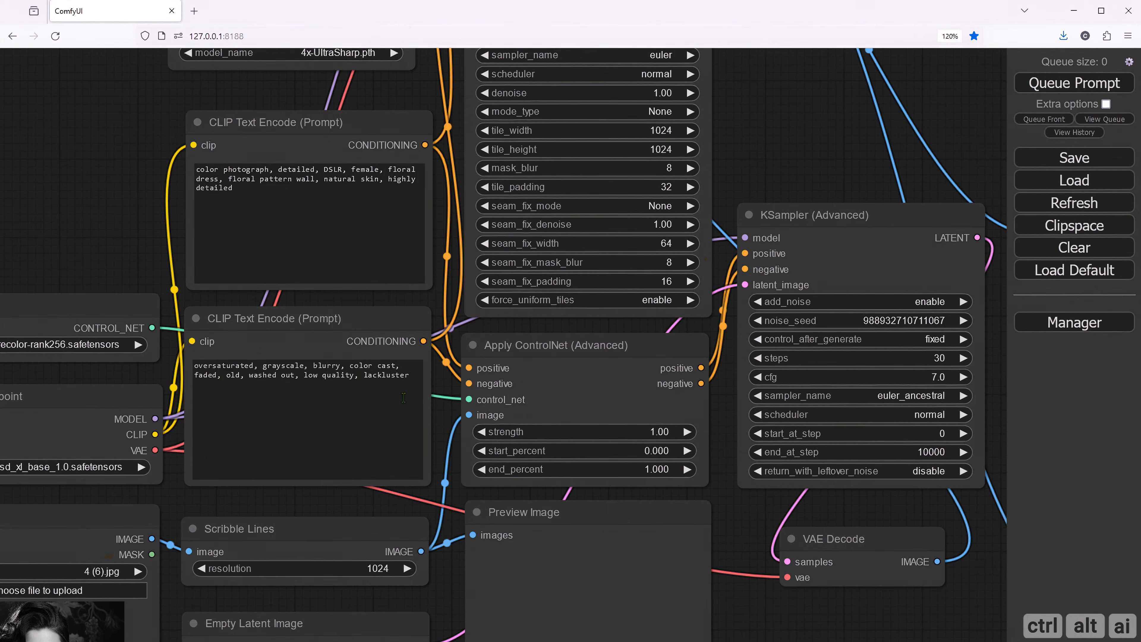
click(406, 424)
drag(391, 375, 188, 363)
text((bad quality), (worst quality), broken hands, bad anatomy, deformed, boring, blurry, ugly, jpeg artifact, artifact)
- Replace the positive prompt with "illustration of a amazing lonely astronaut in space, nebula, space, cosmos, Comic book cover art, backlight, Anime, pixiv, documentary aesthetic"
drag(238, 188, 187, 173)
text(illustration of a amazing lonely astronaut in space, nebula, space, cosmos, Comic book cover art, backlight, Anime, pixiv, documentary aesthetic)
click(85, 213)
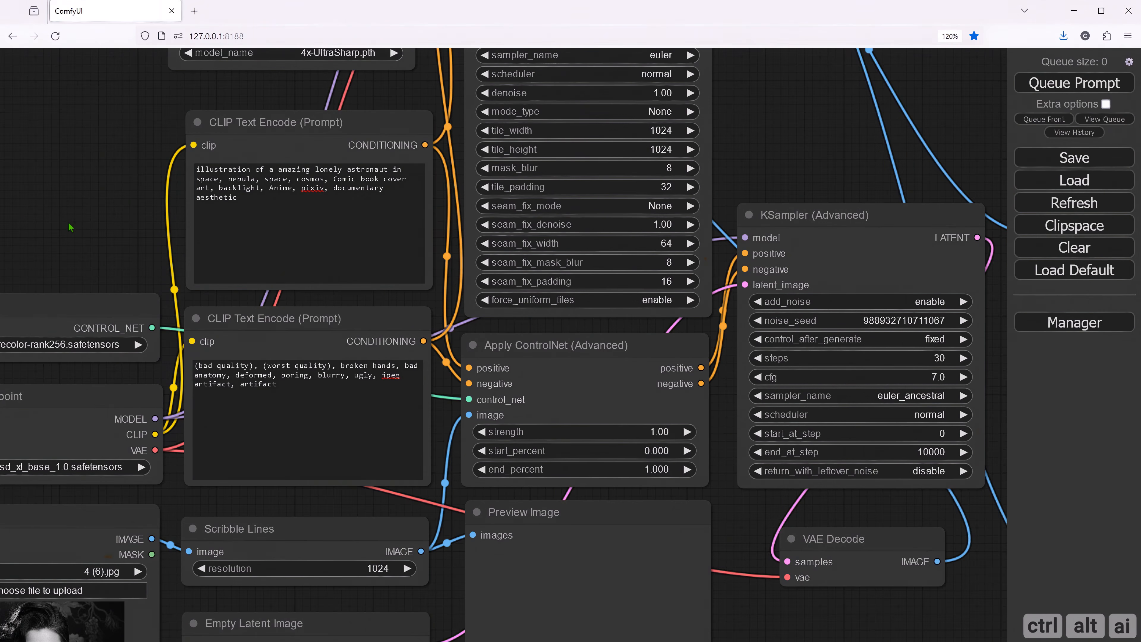
- Set the Load ControlNet Model node to ControlLora\control-lora-sketch-rank256.safetensors
drag(70, 225, 295, 168)
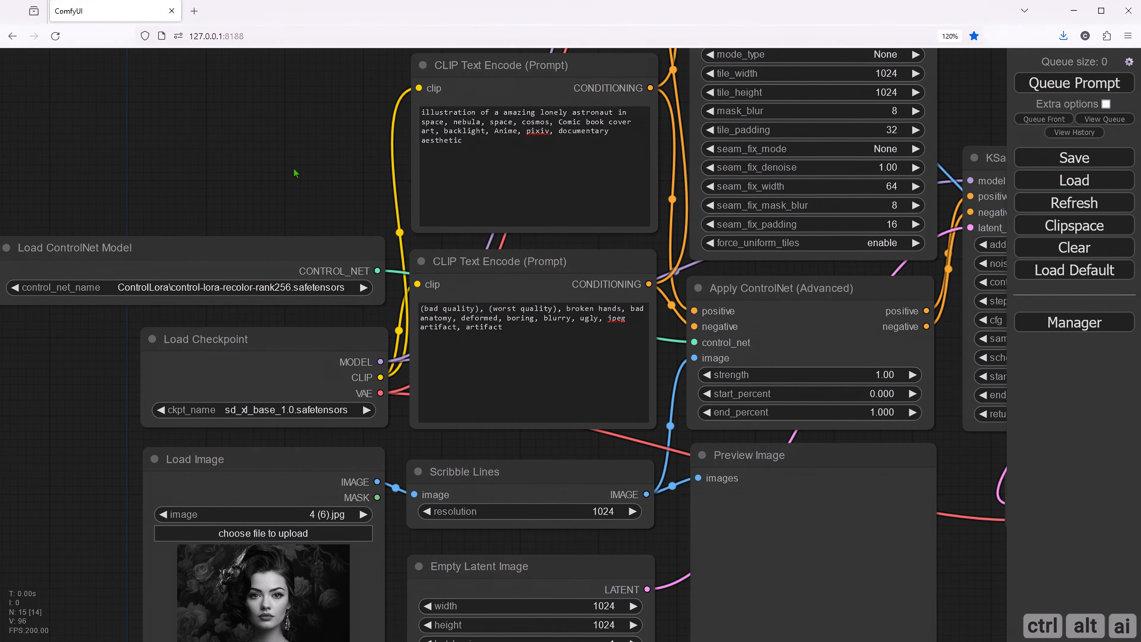
click(262, 287)
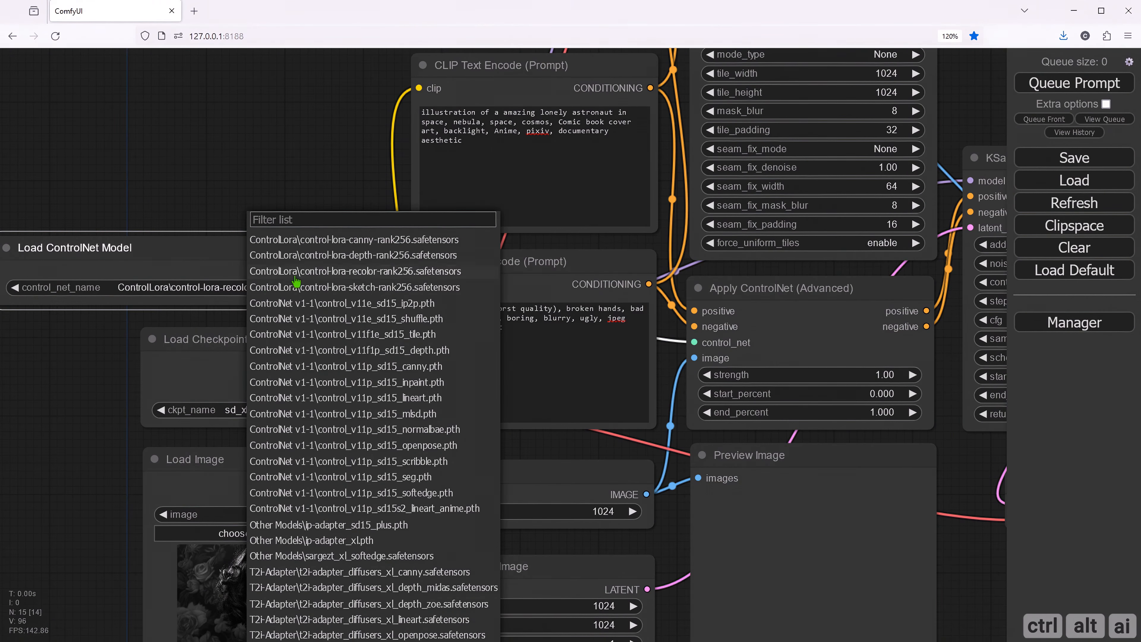
click(352, 287)
- Change the Load Checkpoint model to psyAnimatedXL_v11.safetensors
drag(291, 415, 323, 348)
click(323, 348)
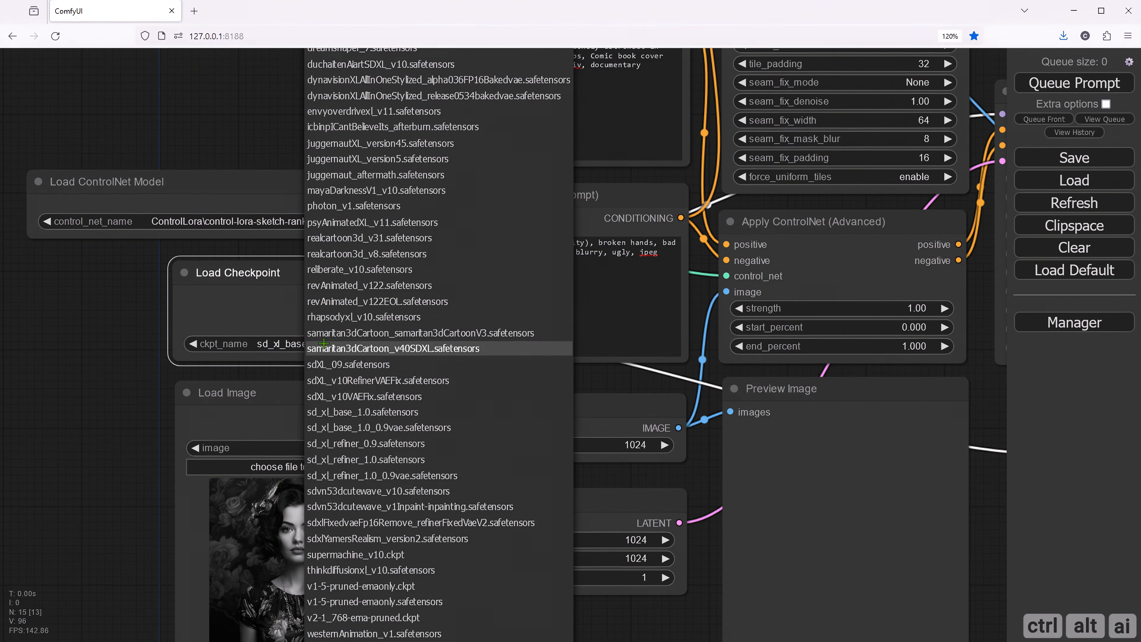
click(366, 222)
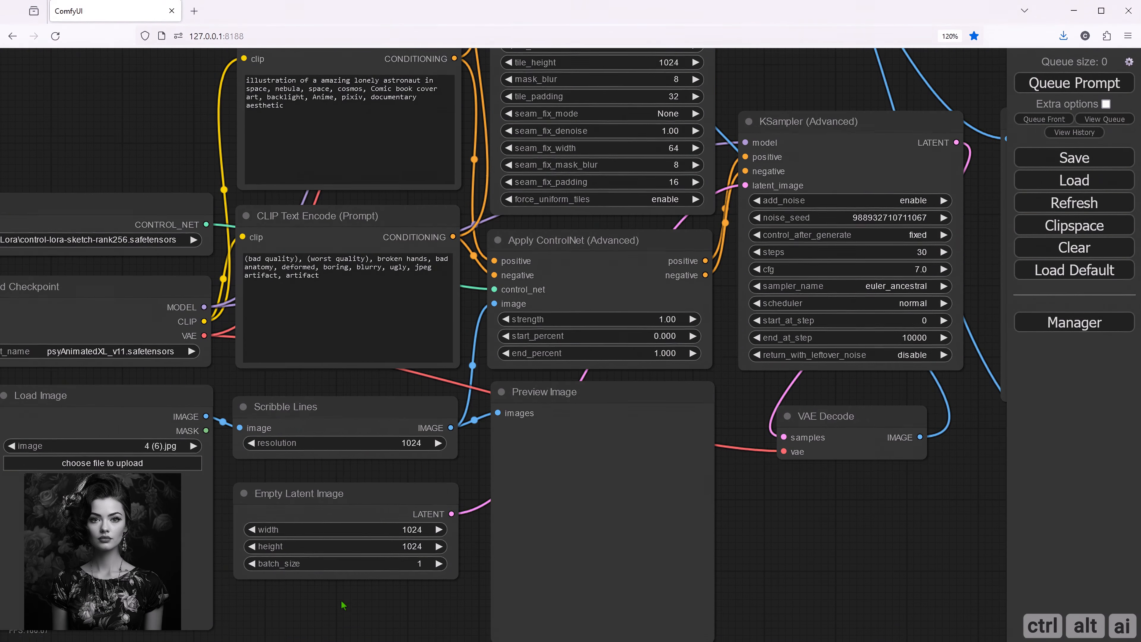
- Load the SNAG-1099 astronaut line drawing from the ControlNet Images folder into the Load Image node
drag(342, 605, 415, 569)
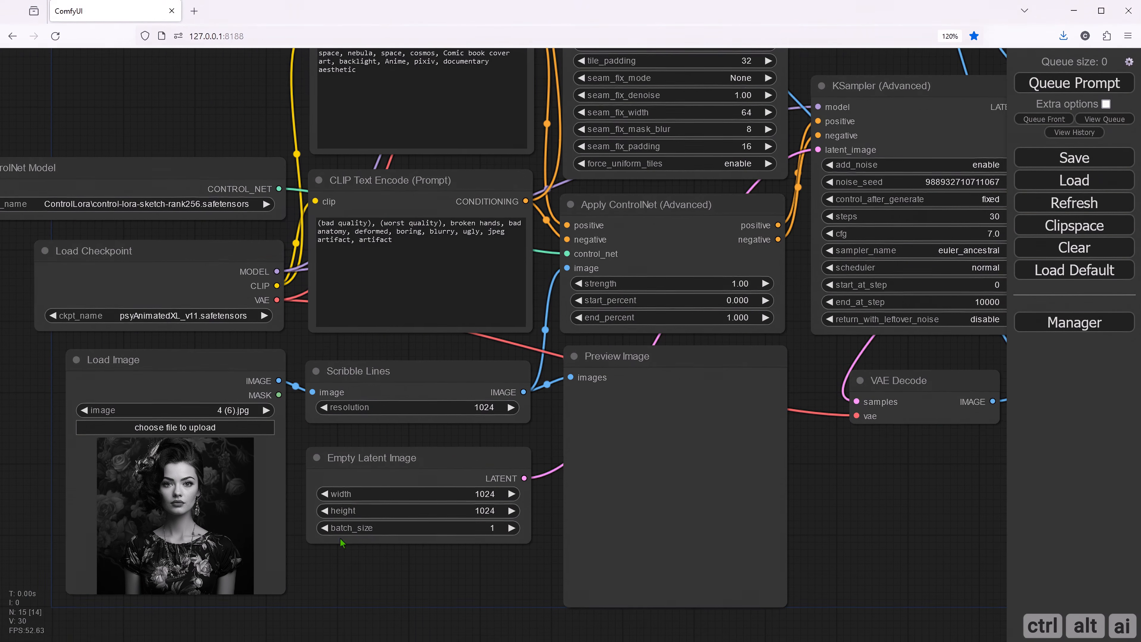
click(204, 426)
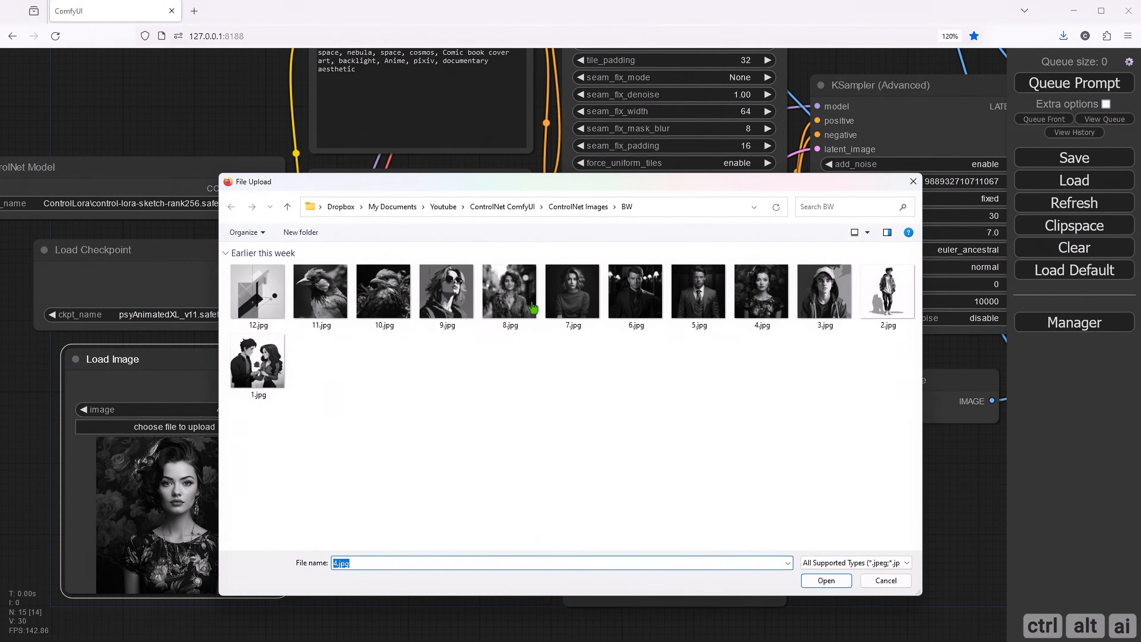
click(567, 208)
scroll(474, 292, up, 2)
double_click(475, 293)
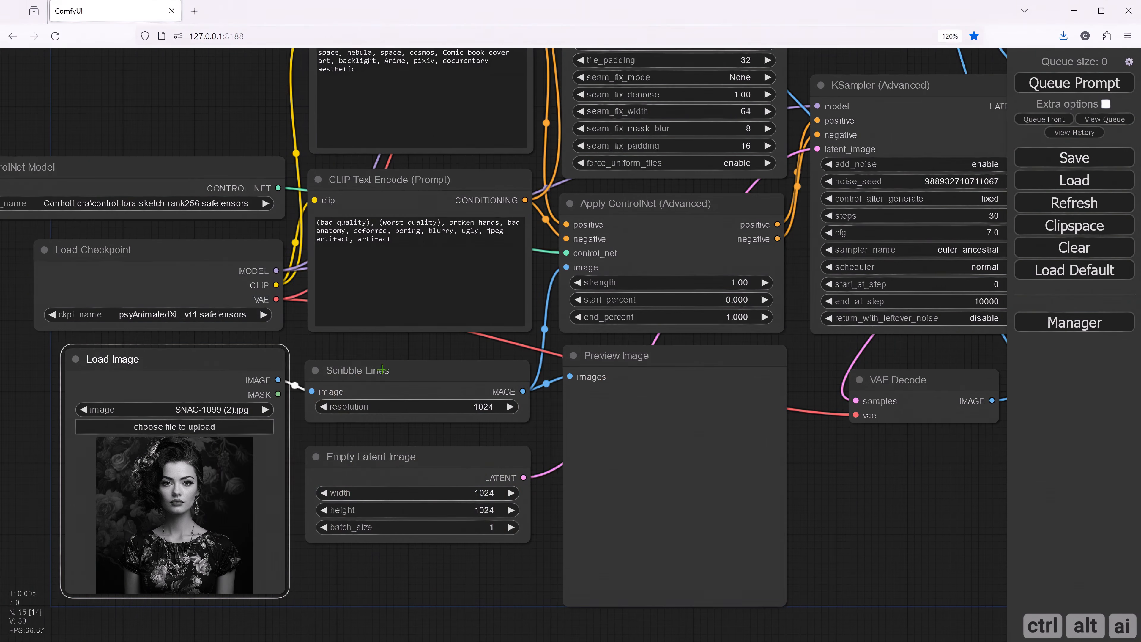
drag(321, 344, 291, 349)
drag(358, 355, 287, 351)
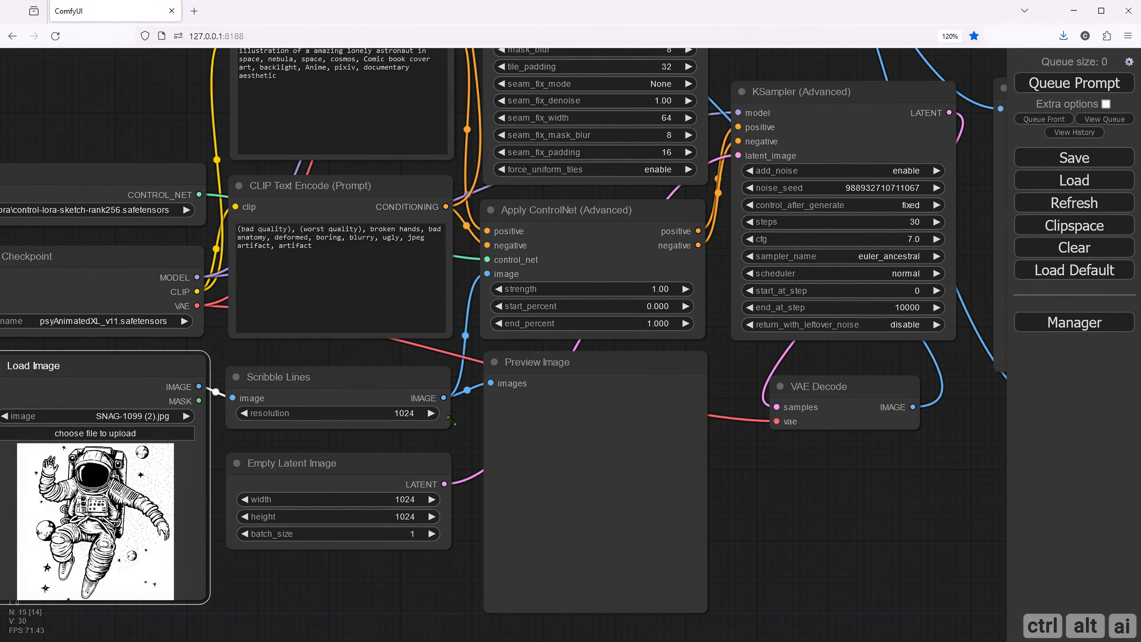
drag(767, 460, 678, 558)
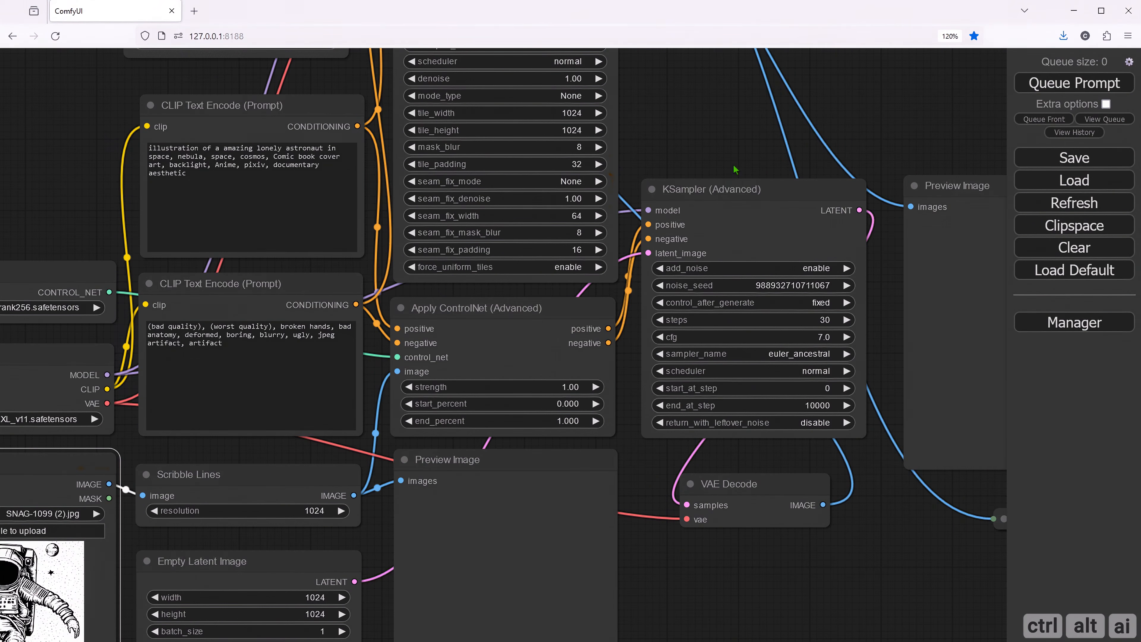
drag(724, 147, 492, 169)
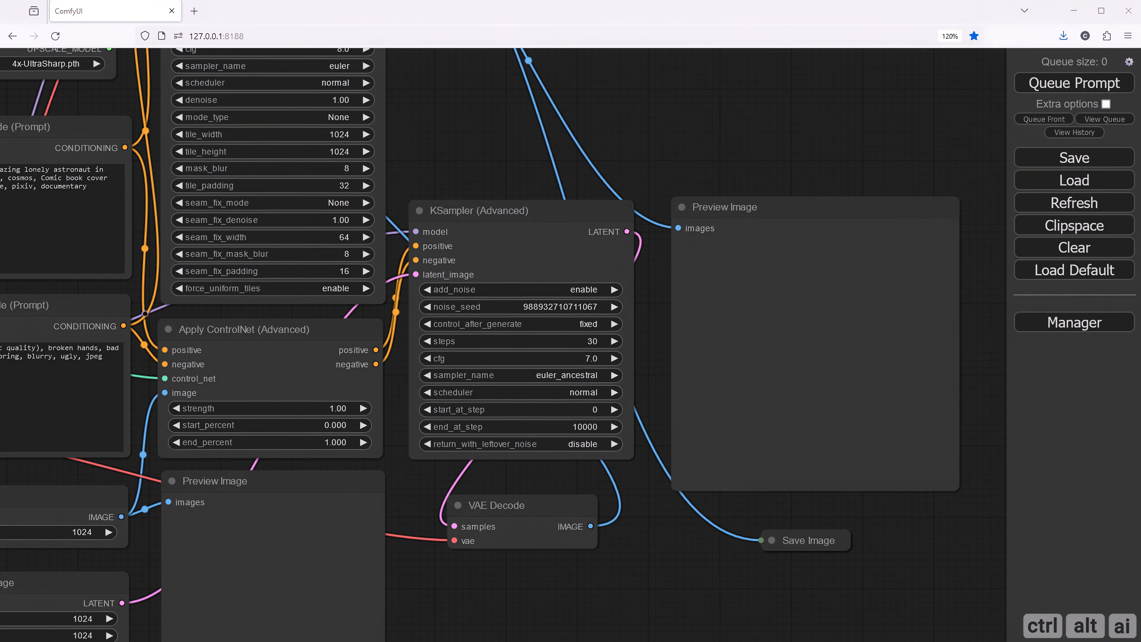
click(585, 307)
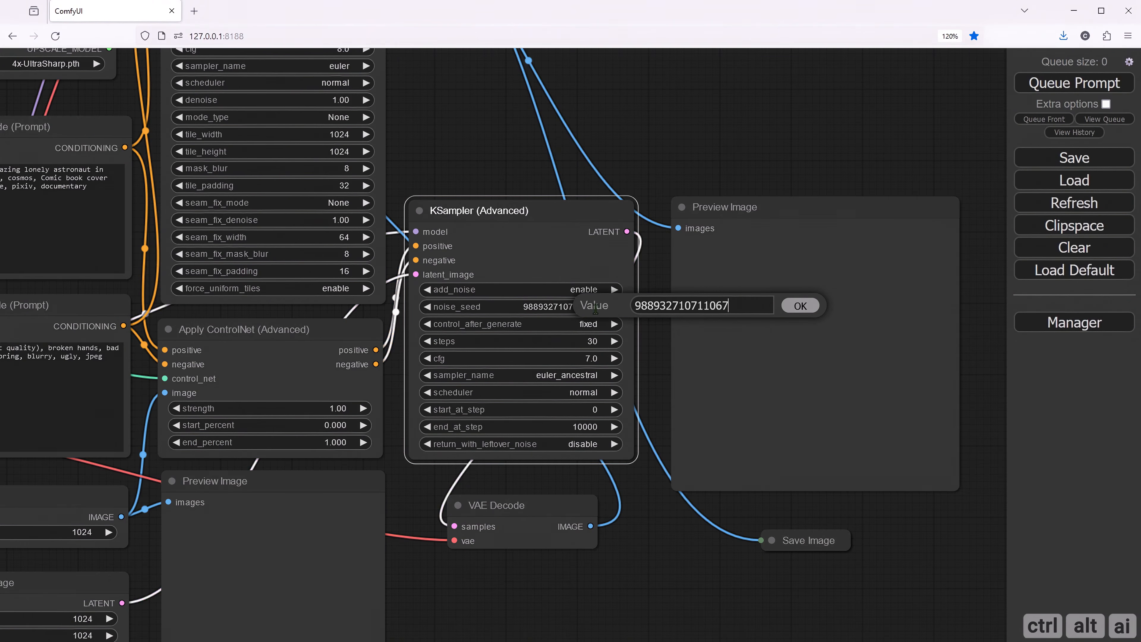
double_click(732, 307)
key(ctrl+v)
click(660, 418)
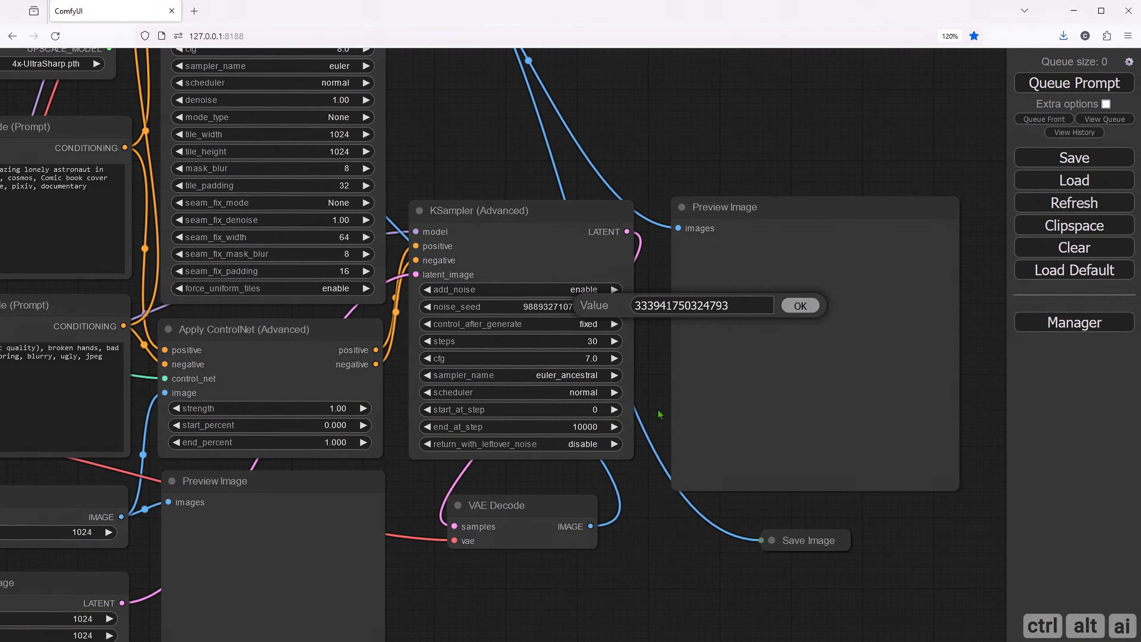
click(793, 311)
- Set the KSampler (Advanced) steps to 50
click(593, 341)
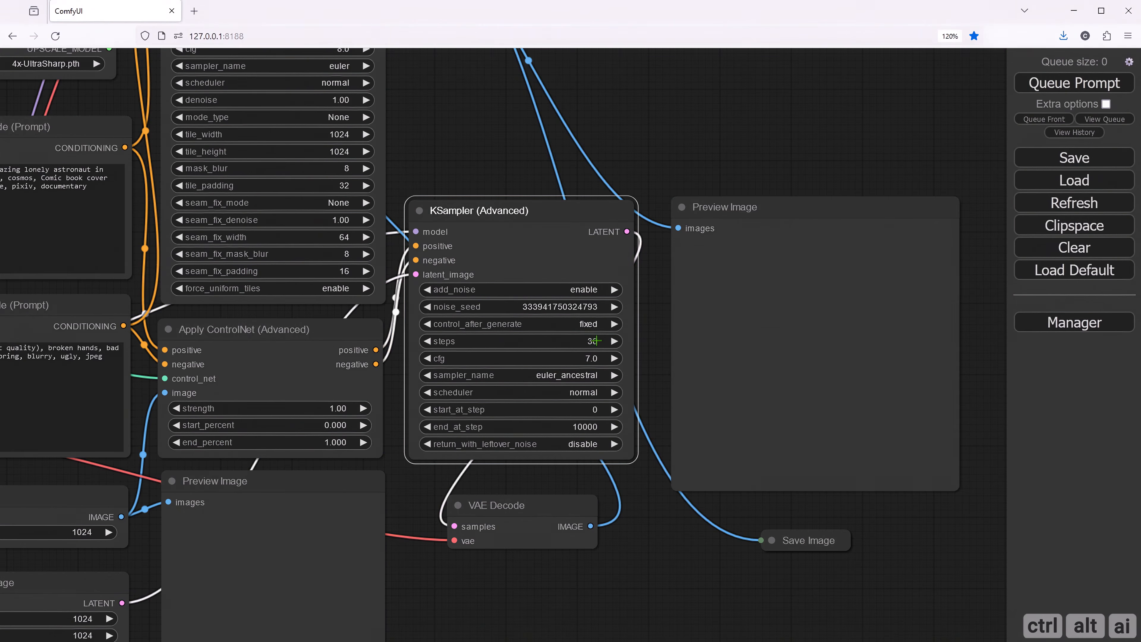
text(5)
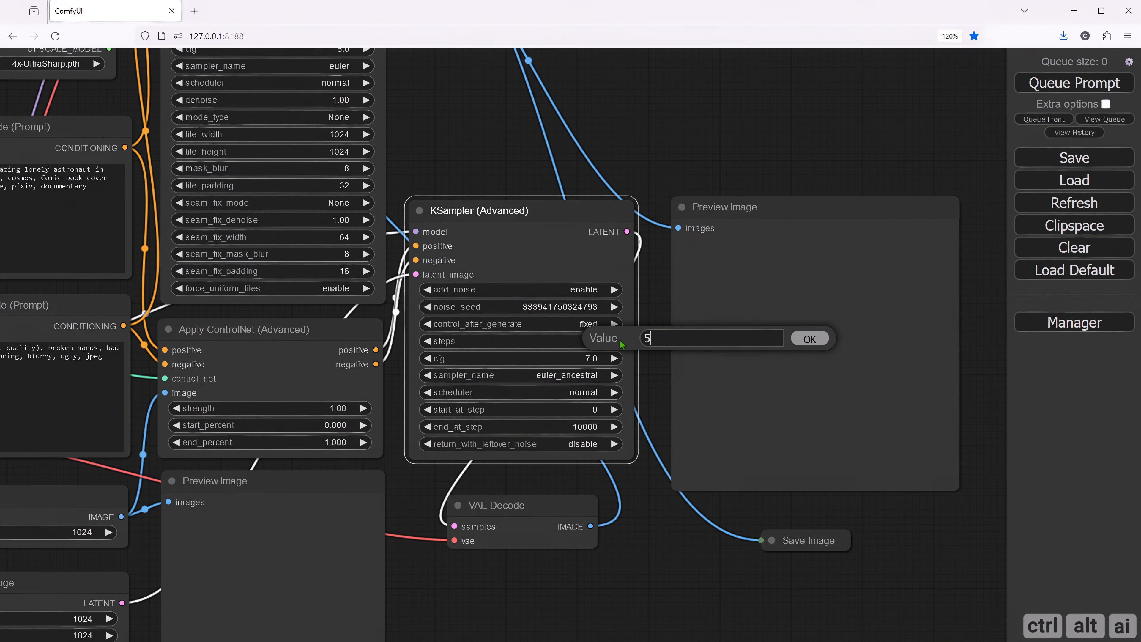
text(0)
click(809, 338)
- Set the KSampler (Advanced) sampler to dpmpp_2m_sde_gpu and its scheduler to karras
click(599, 375)
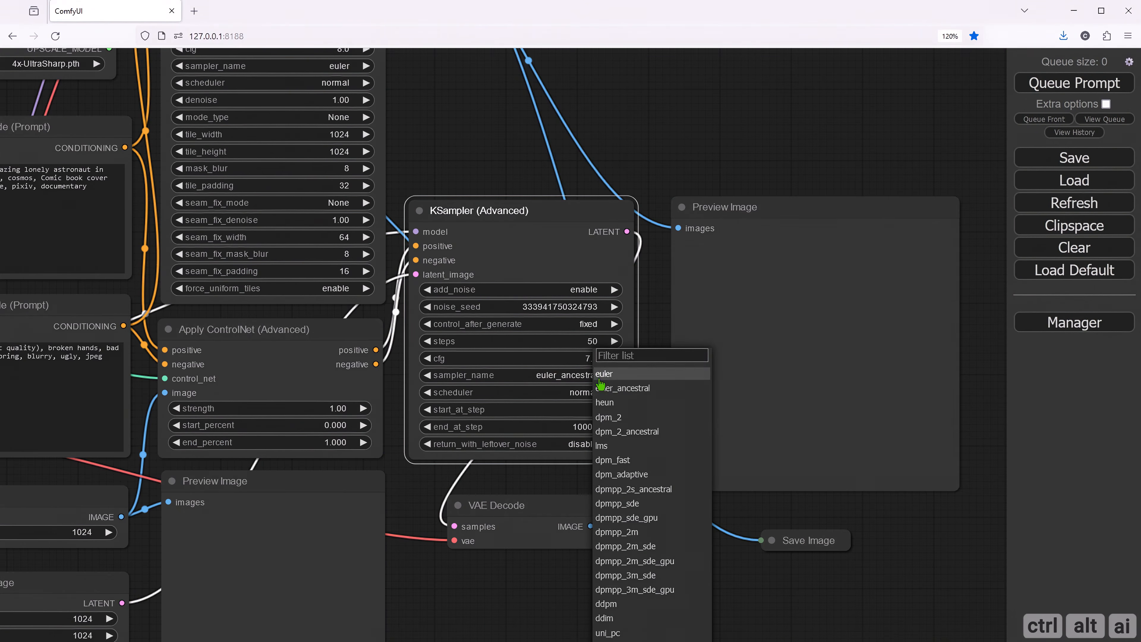
click(644, 562)
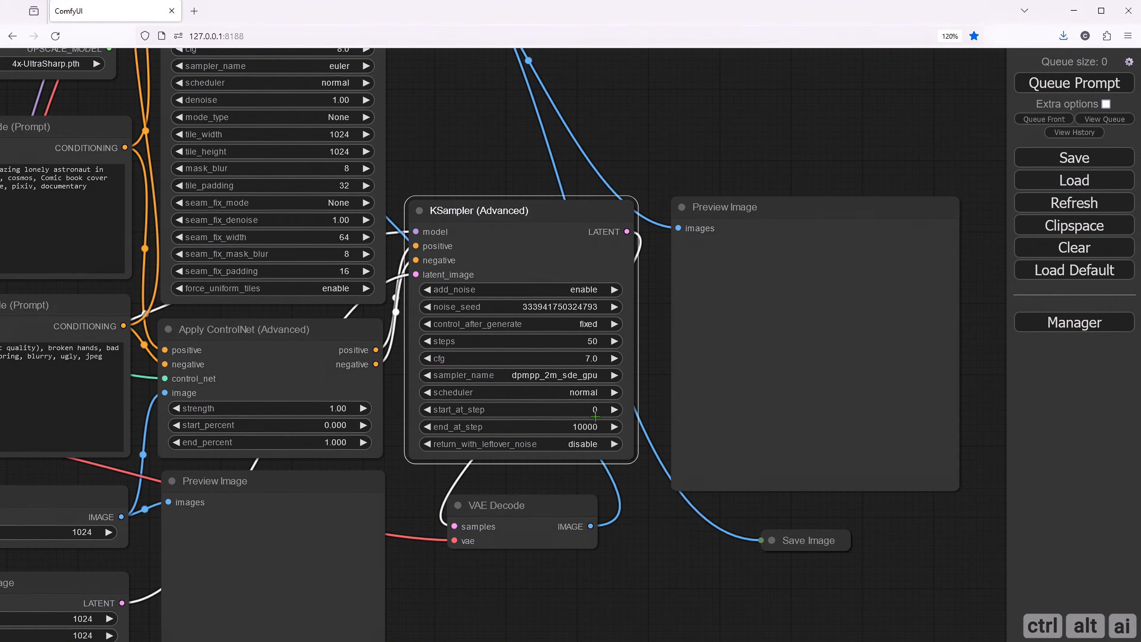
click(593, 391)
click(598, 406)
- Set the Apply ControlNet (Advanced) strength to 0.7
drag(649, 512, 709, 521)
click(385, 414)
text(0)
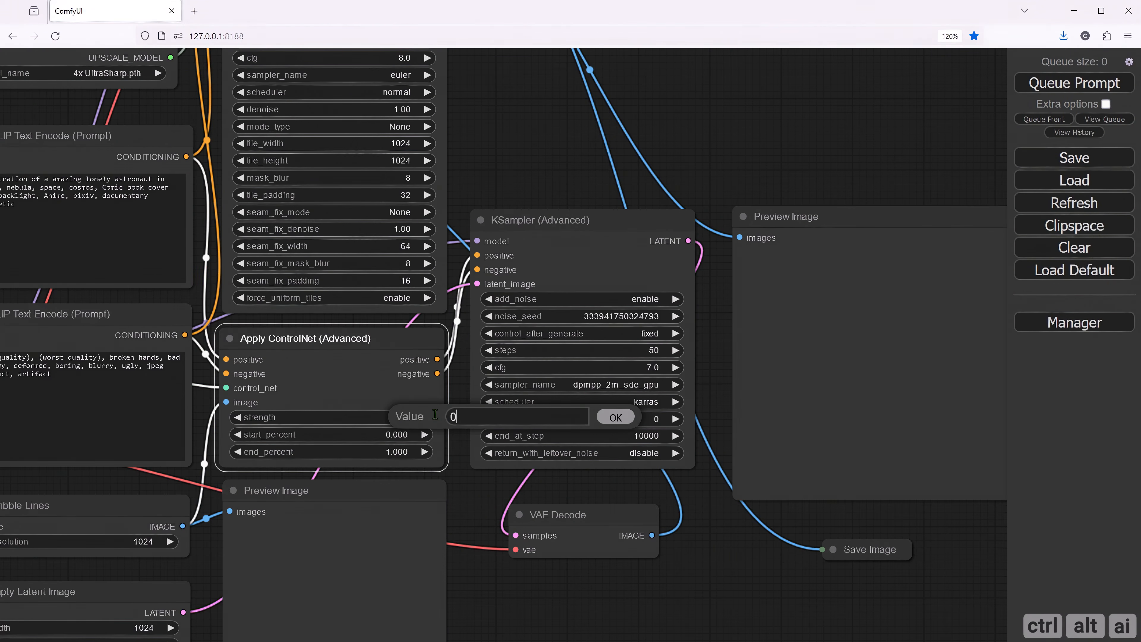
text(.7)
click(615, 417)
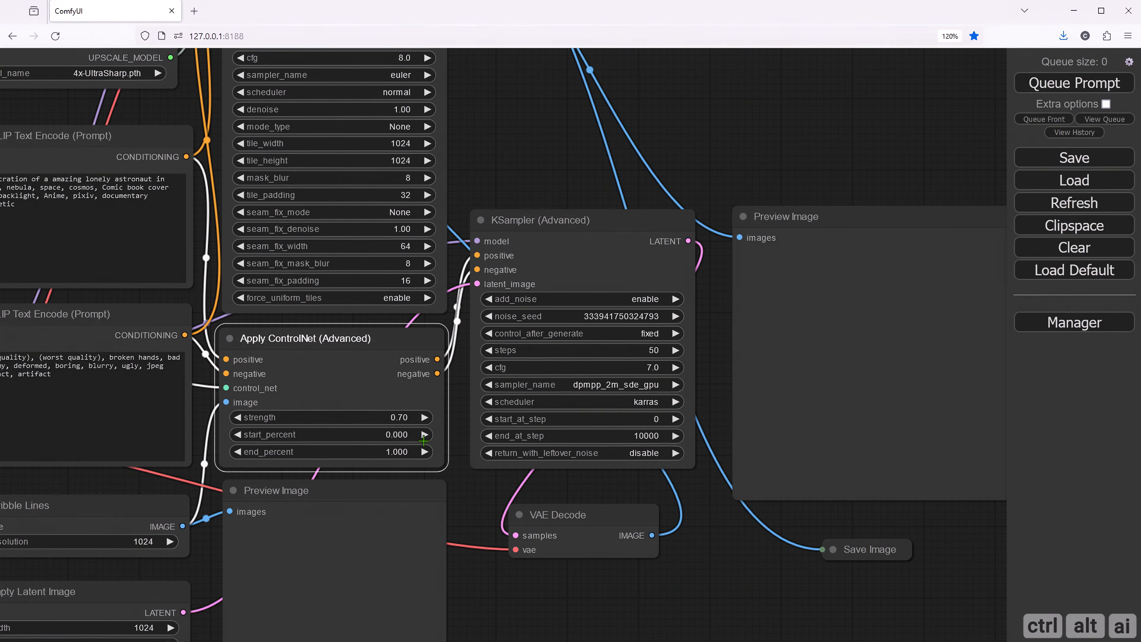
- Set the Apply ControlNet (Advanced) end_percent to 0.4
click(401, 451)
key(BackSpace)
text(0)
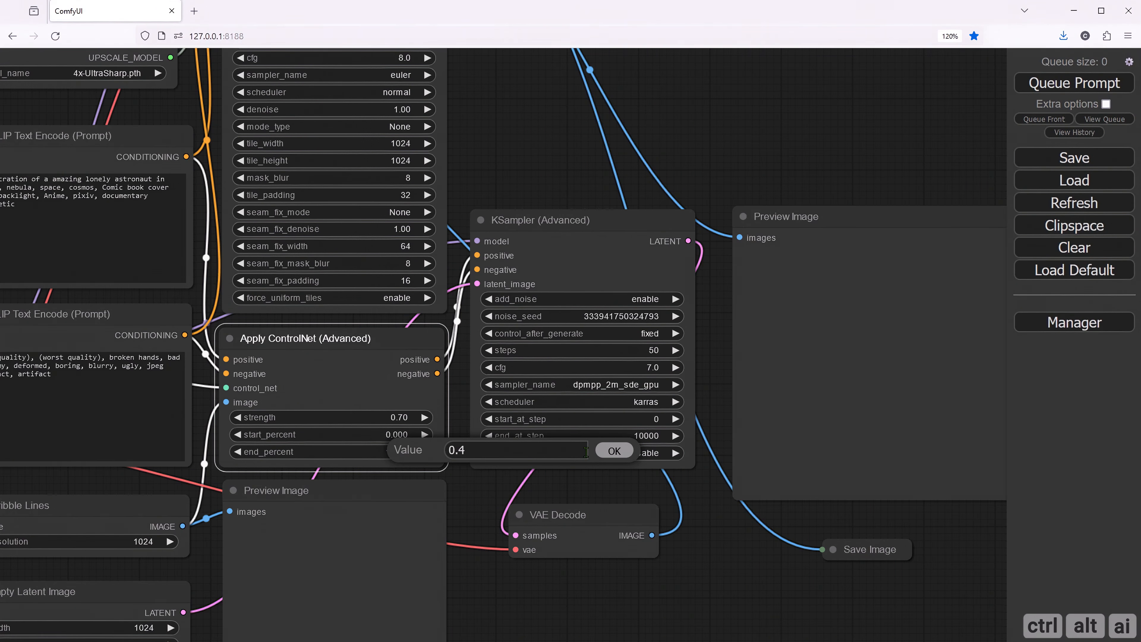
text(.4)
click(614, 450)
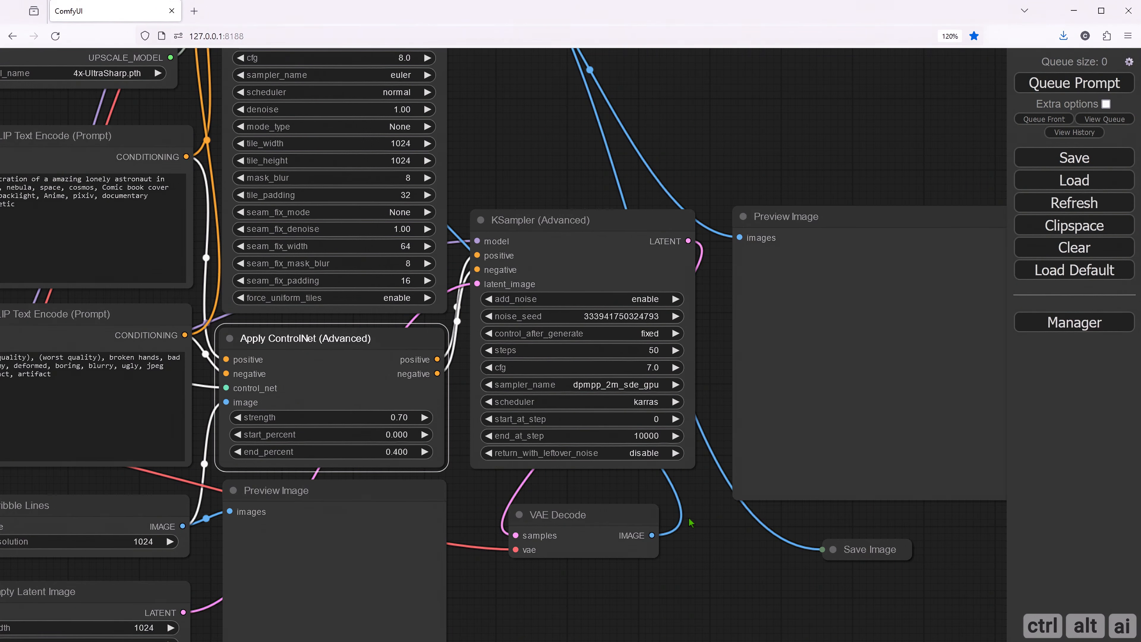
- Queue the prompt to generate and upscale the astronaut image with the complete scribble workflow
click(628, 542)
drag(470, 578, 537, 553)
scroll(698, 489, down, 1)
scroll(680, 489, down, 3)
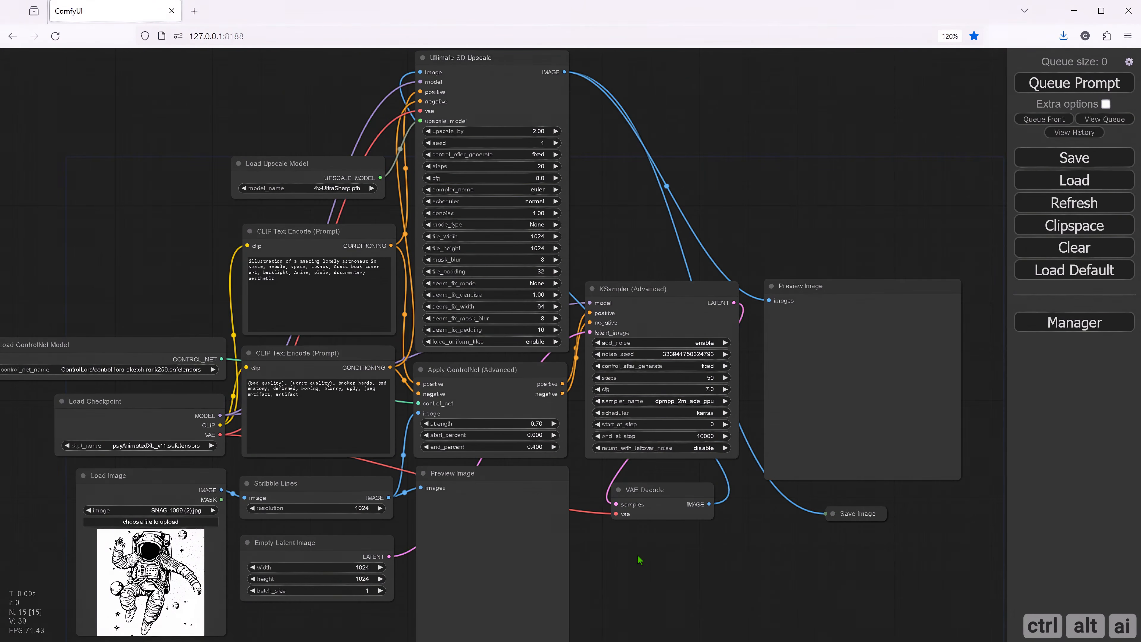
scroll(641, 562, down, 1)
mouse_move(647, 568)
mouse_down()
mouse_move(631, 548)
mouse_move(644, 550)
mouse_up()
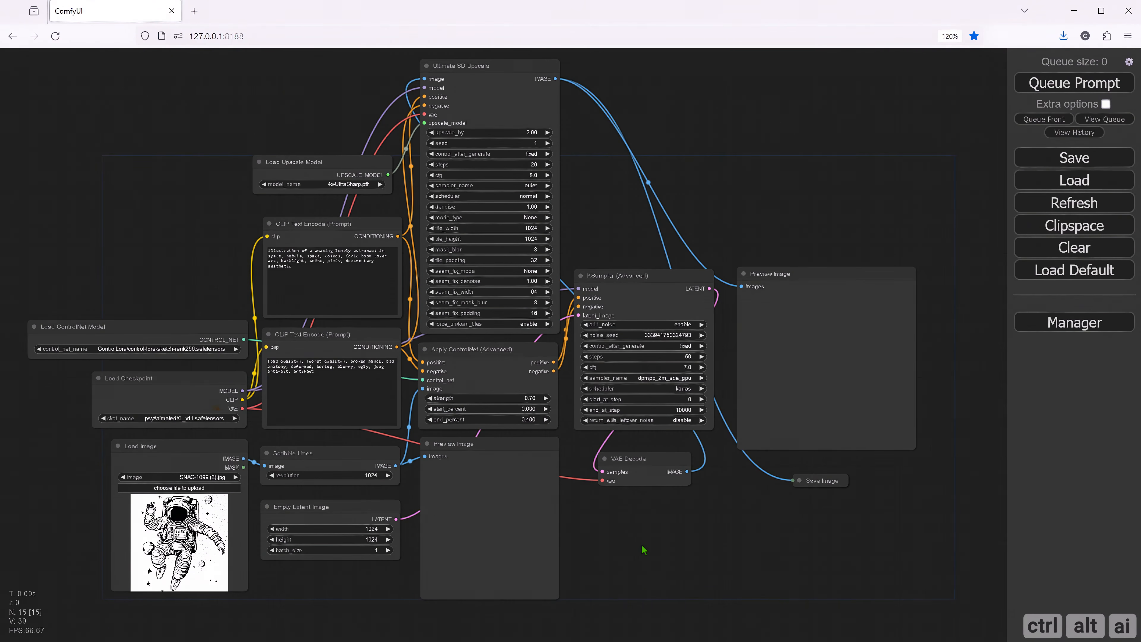
click(1068, 84)
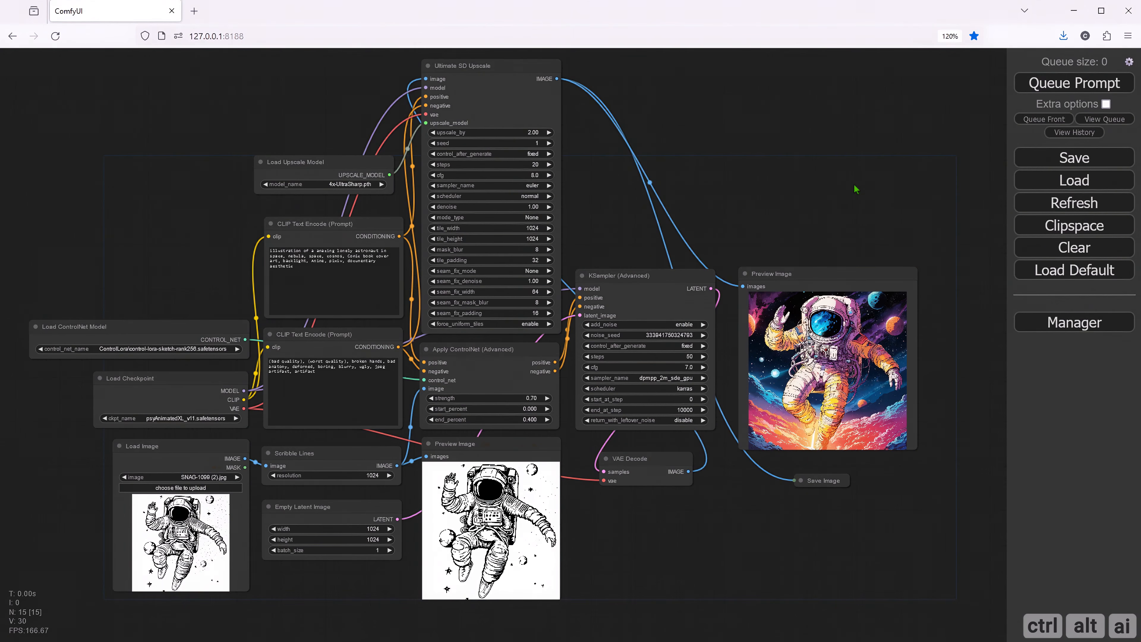
- Open the upscaled astronaut image from the final Preview Image node in a new tab and examine its details at full size
drag(856, 512, 820, 518)
scroll(791, 360, up, 10)
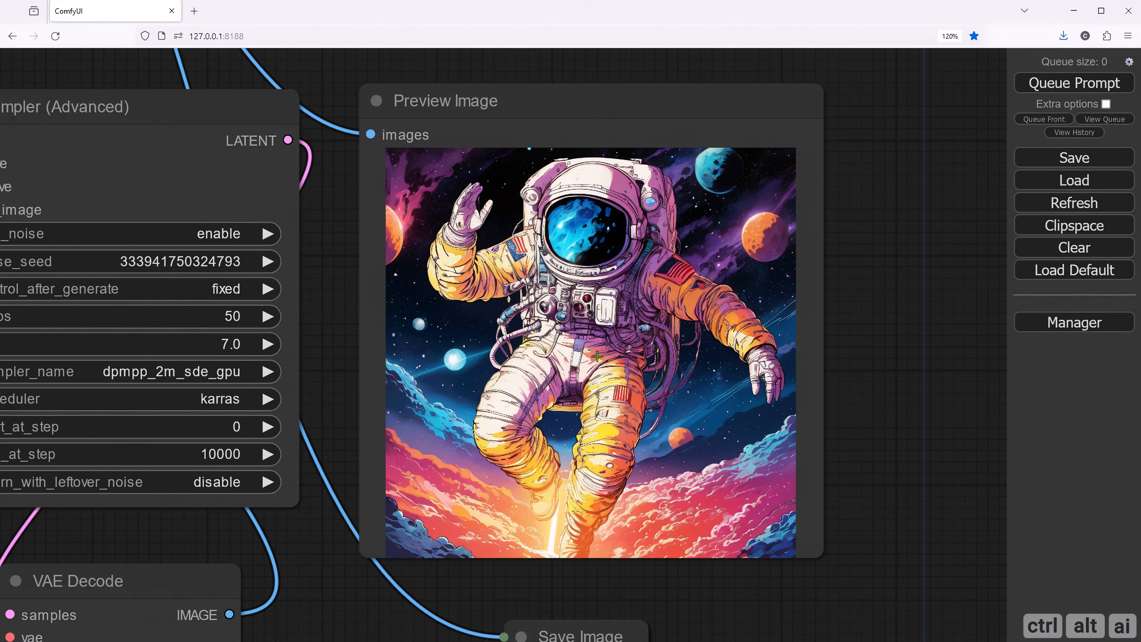
right_click(575, 283)
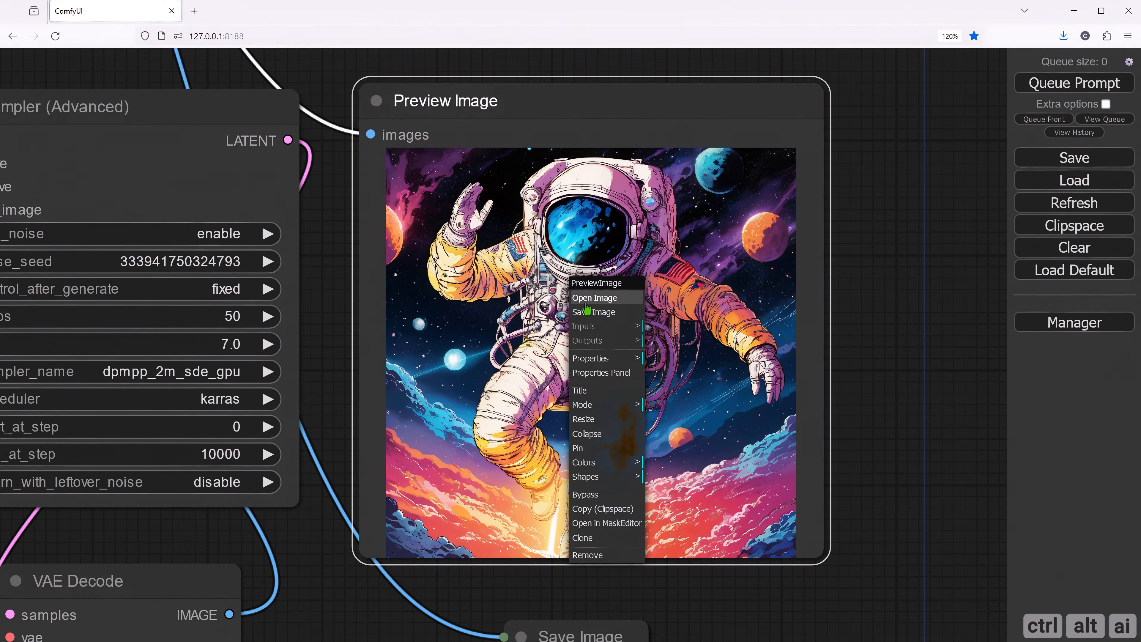
click(586, 305)
click(562, 276)
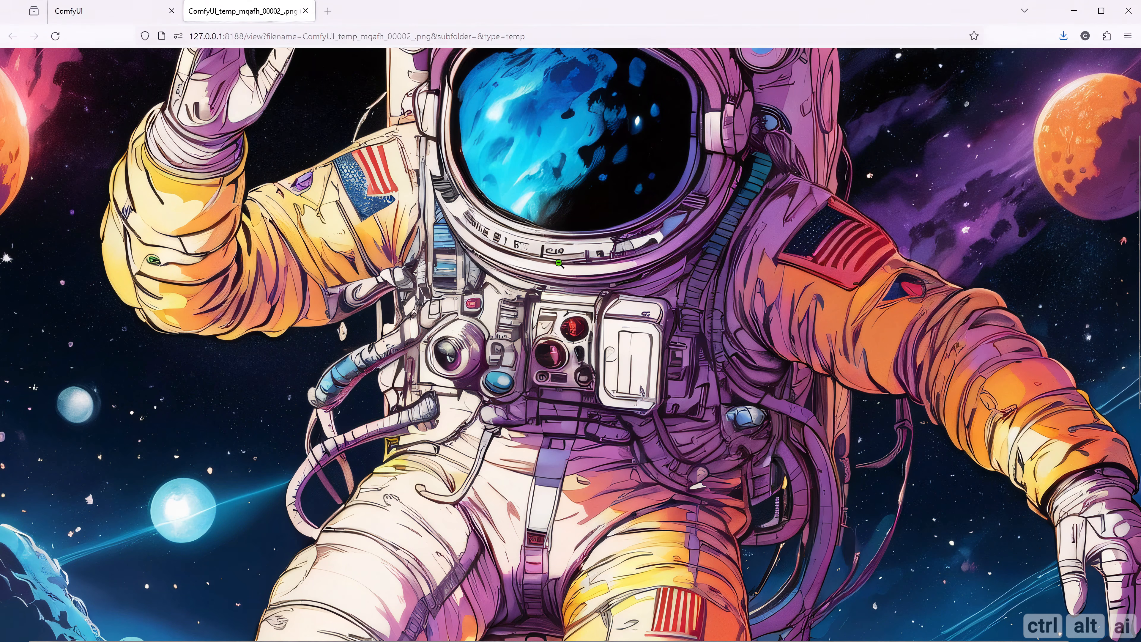
scroll(560, 270, down, 5)
scroll(567, 292, up, 9)
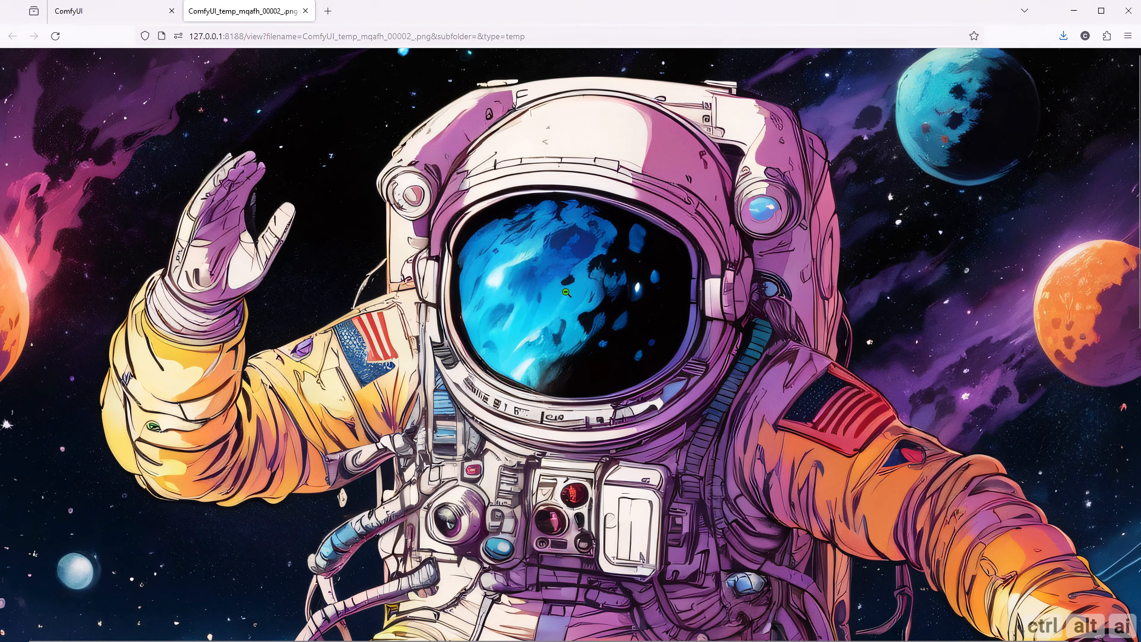
click(566, 292)
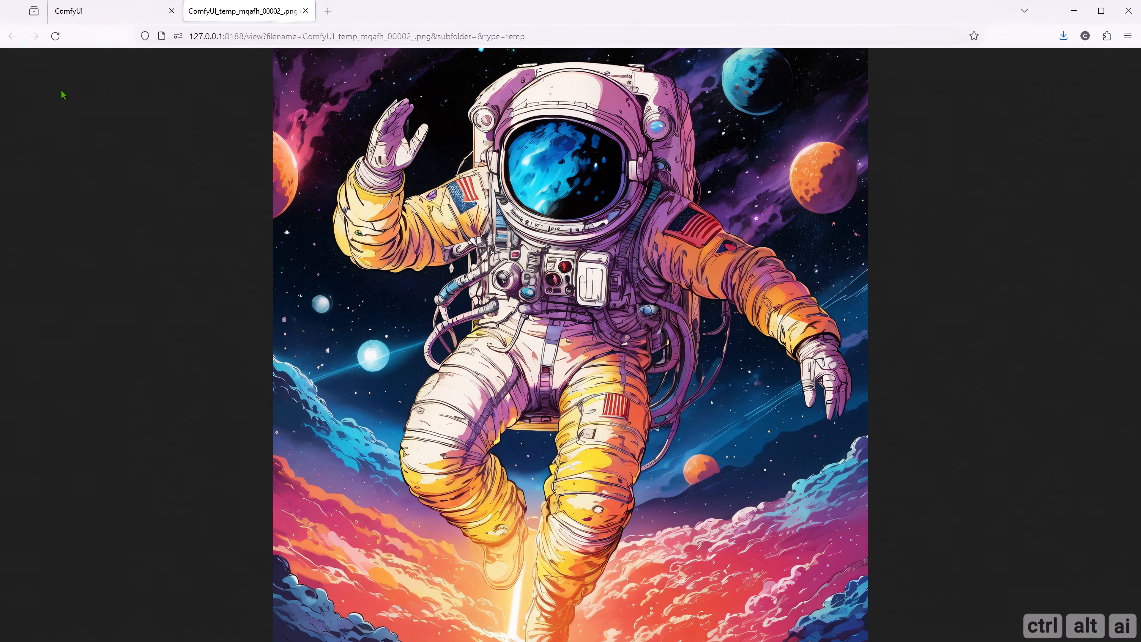